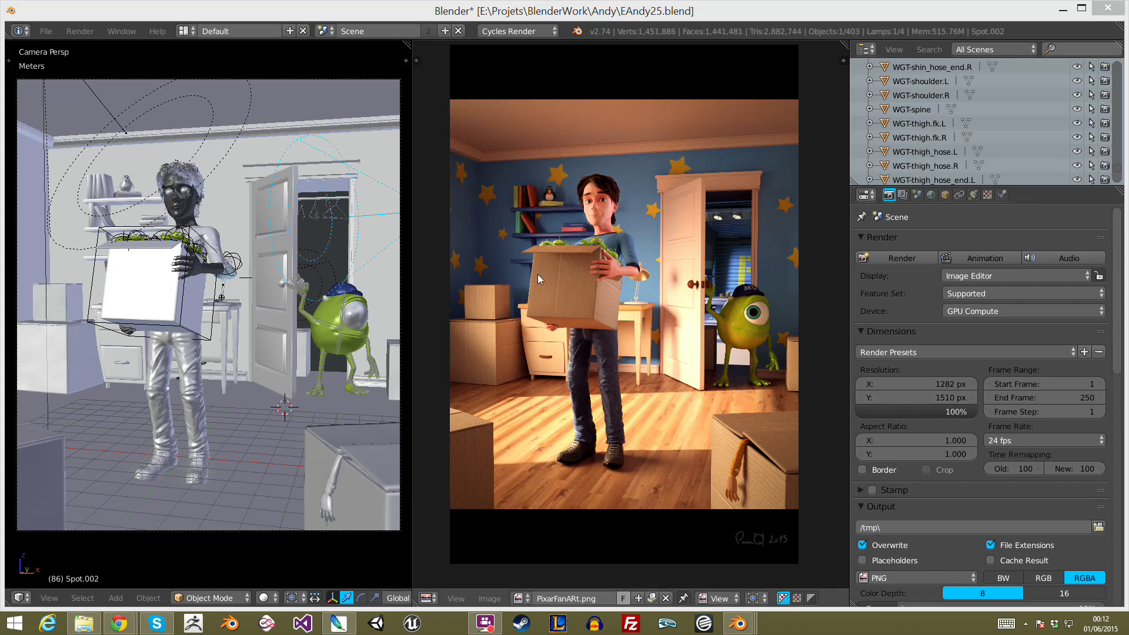
Step: Inspect pixel values in the final render and scroll through the settings
left_click(577, 539)
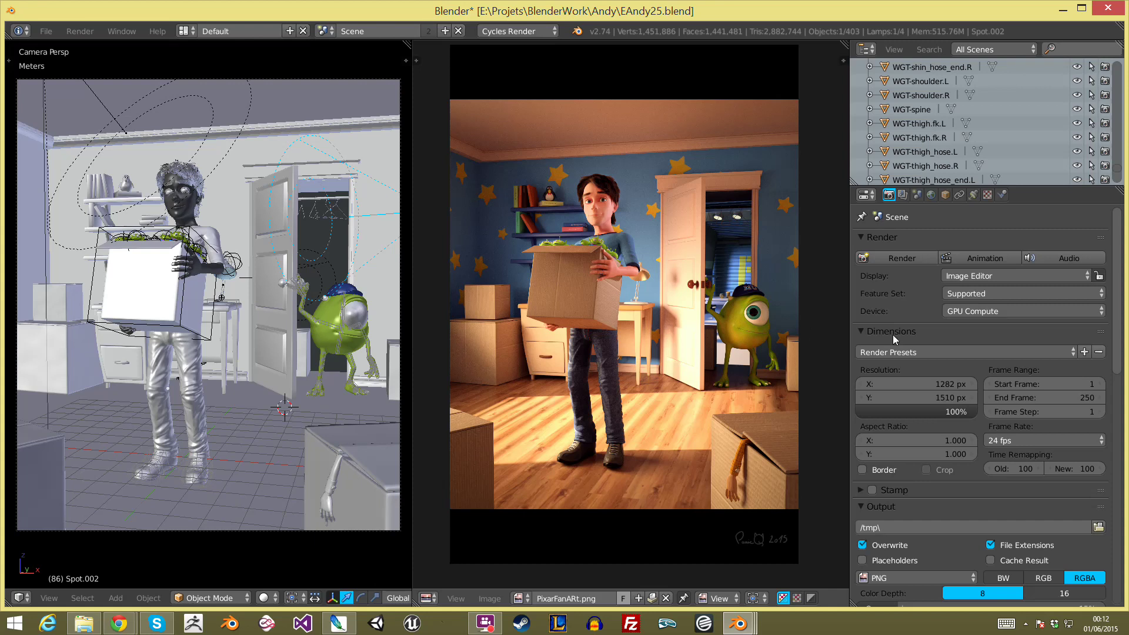
scroll(891, 376, "down", 6)
scroll(889, 417, "down", 4)
scroll(885, 440, "down", 2)
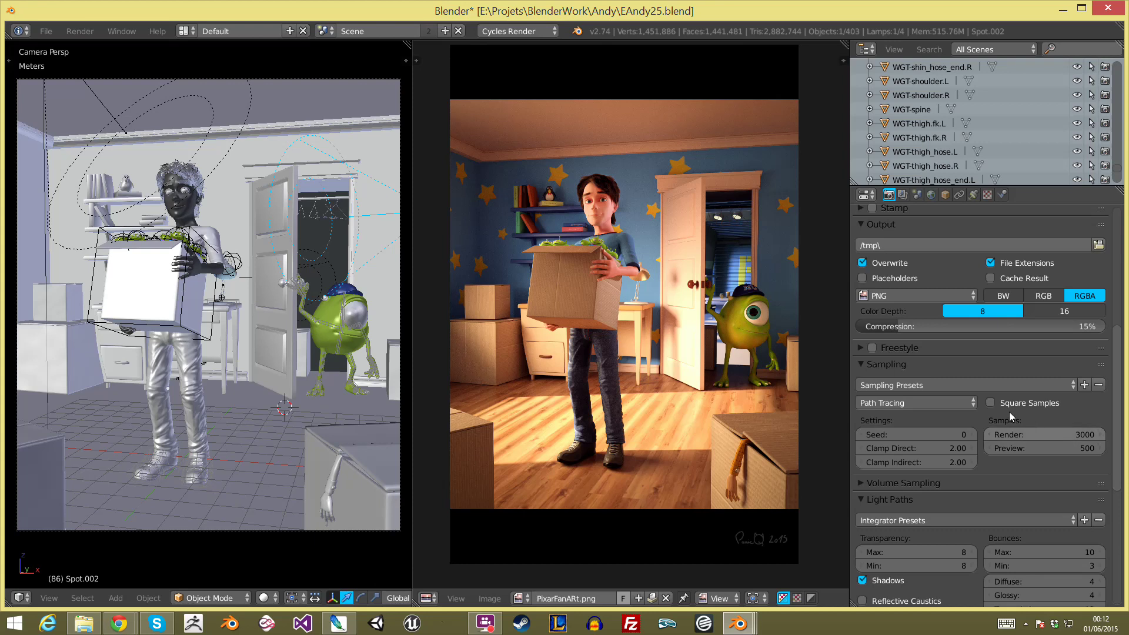
scroll(1035, 399, "down", 2)
scroll(1053, 362, "down", 1)
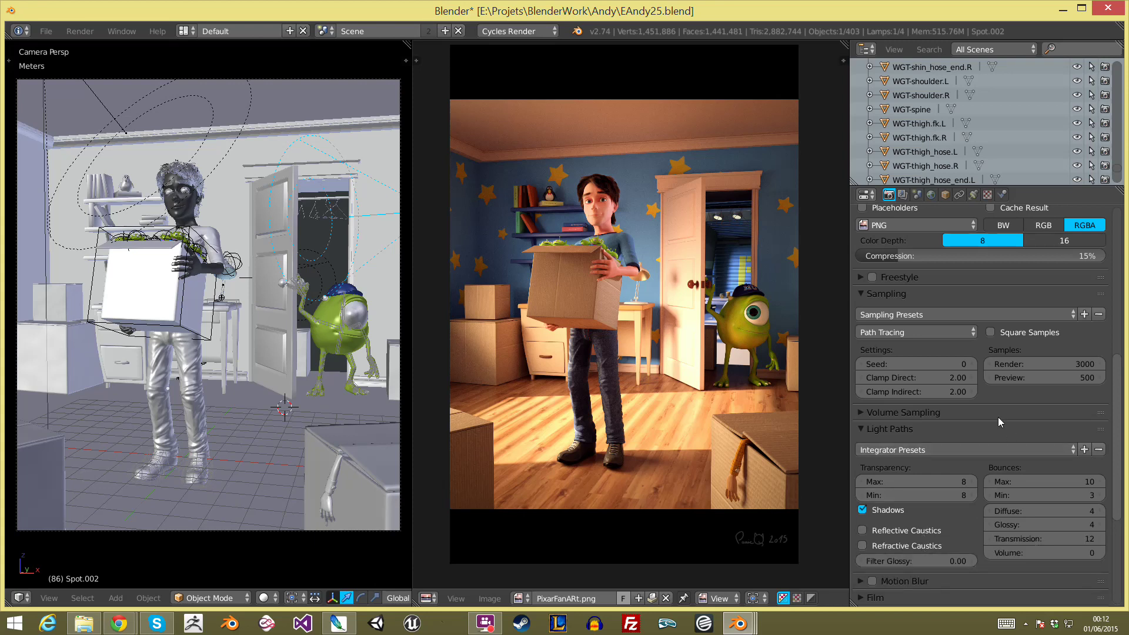
scroll(997, 418, "down", 3)
scroll(997, 418, "down", 5)
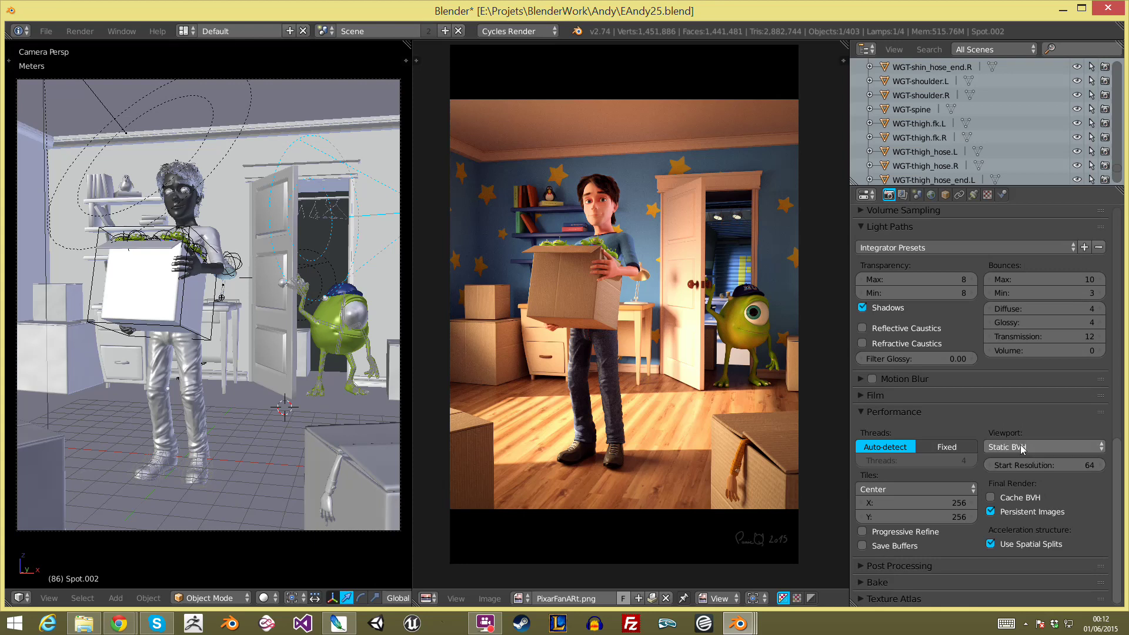
Step: Keep the viewport BVH type at Static BVH and review the surrounding settings
left_click(1035, 448)
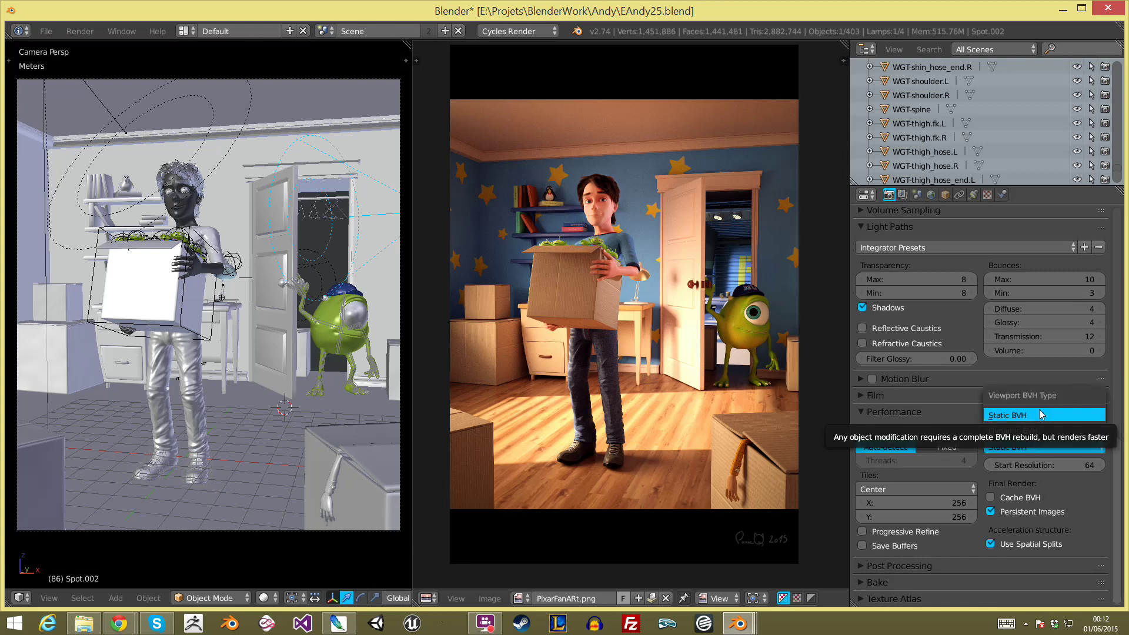
left_click(1045, 413)
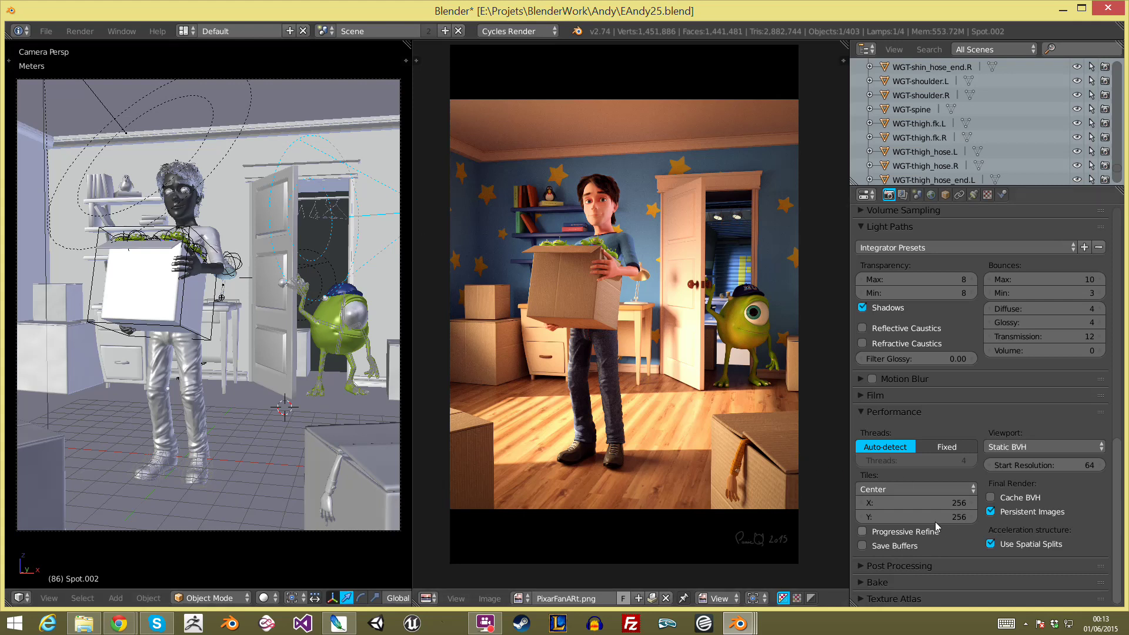
scroll(990, 477, "up", 8)
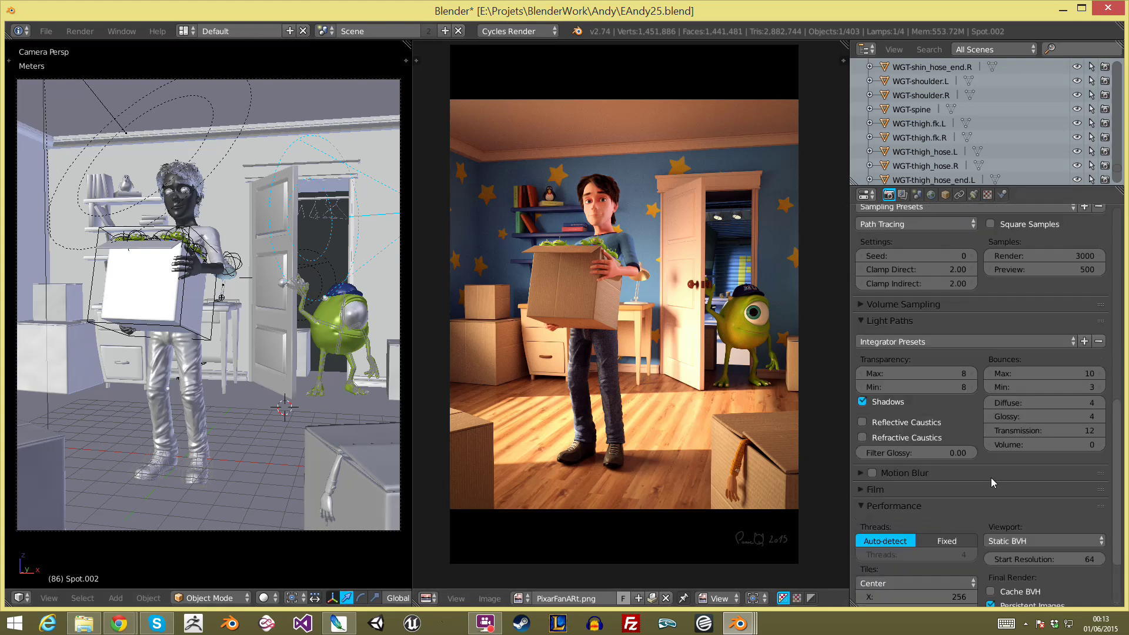
scroll(817, 432, "up", 5)
scroll(778, 396, "down", 5)
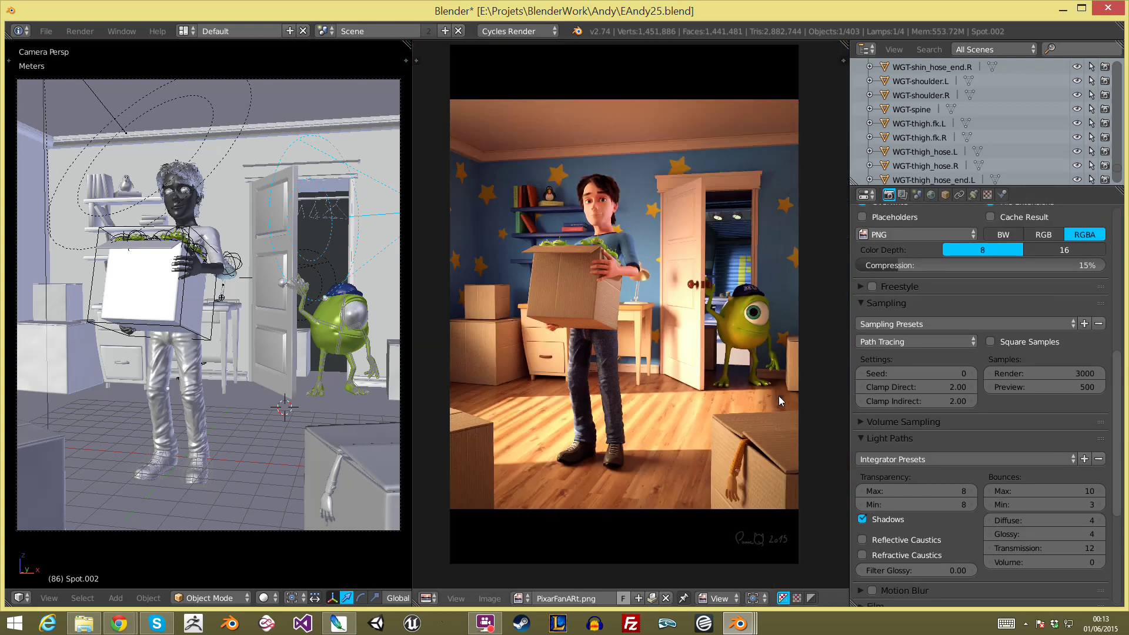
scroll(967, 389, "up", 3)
scroll(966, 389, "up", 4)
scroll(963, 394, "up", 4)
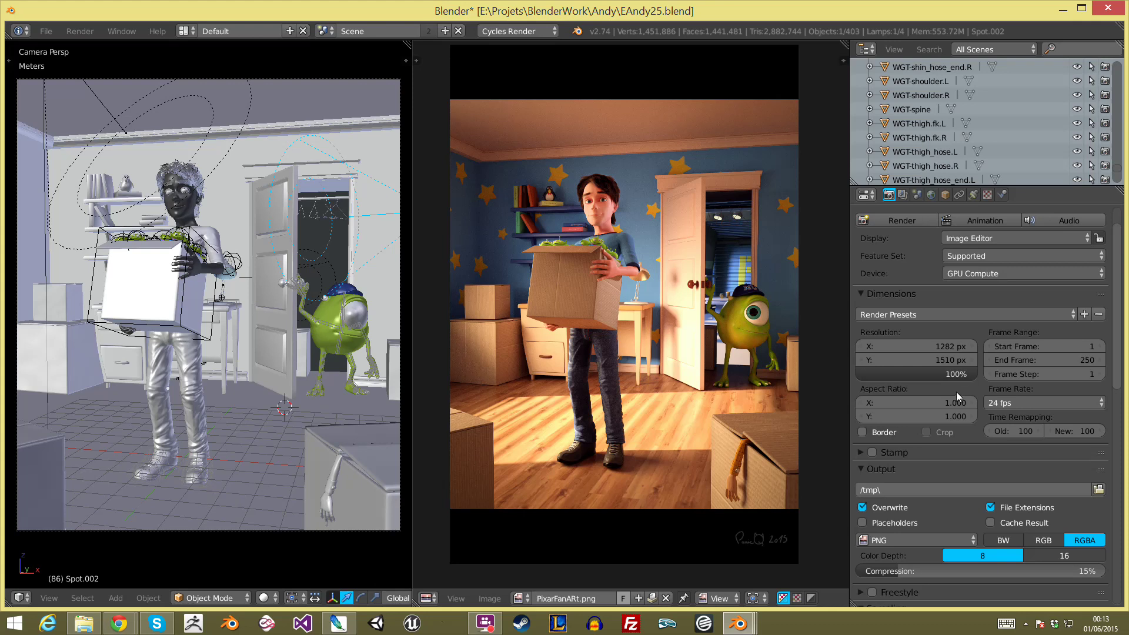
scroll(944, 411, "down", 1)
scroll(944, 411, "down", 7)
scroll(959, 456, "down", 9)
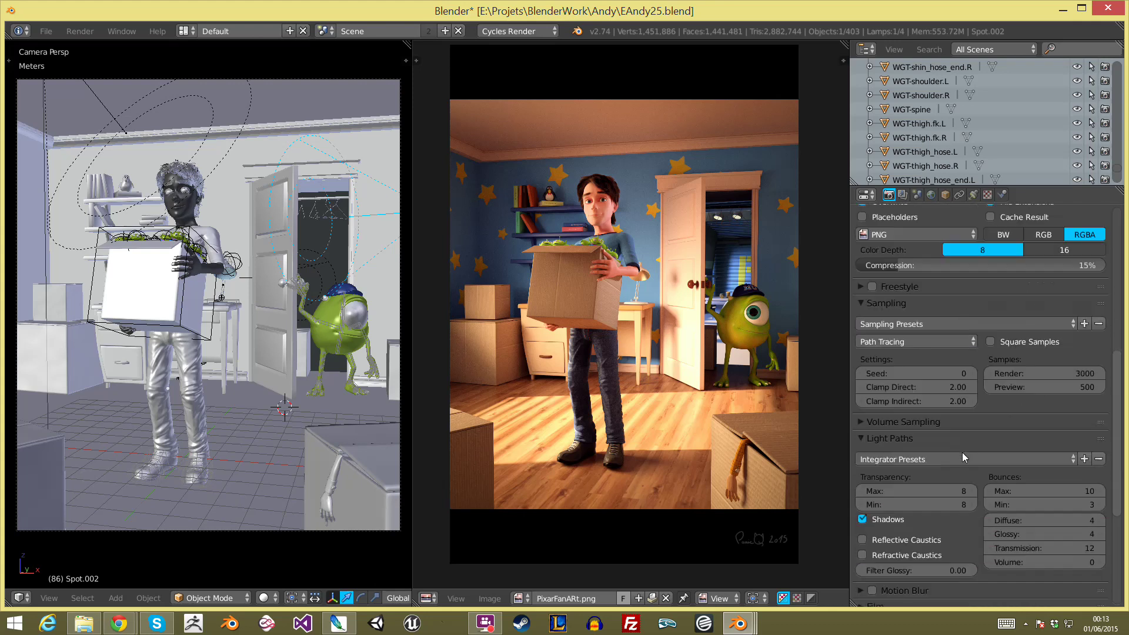
scroll(958, 464, "down", 3)
scroll(946, 494, "down", 1)
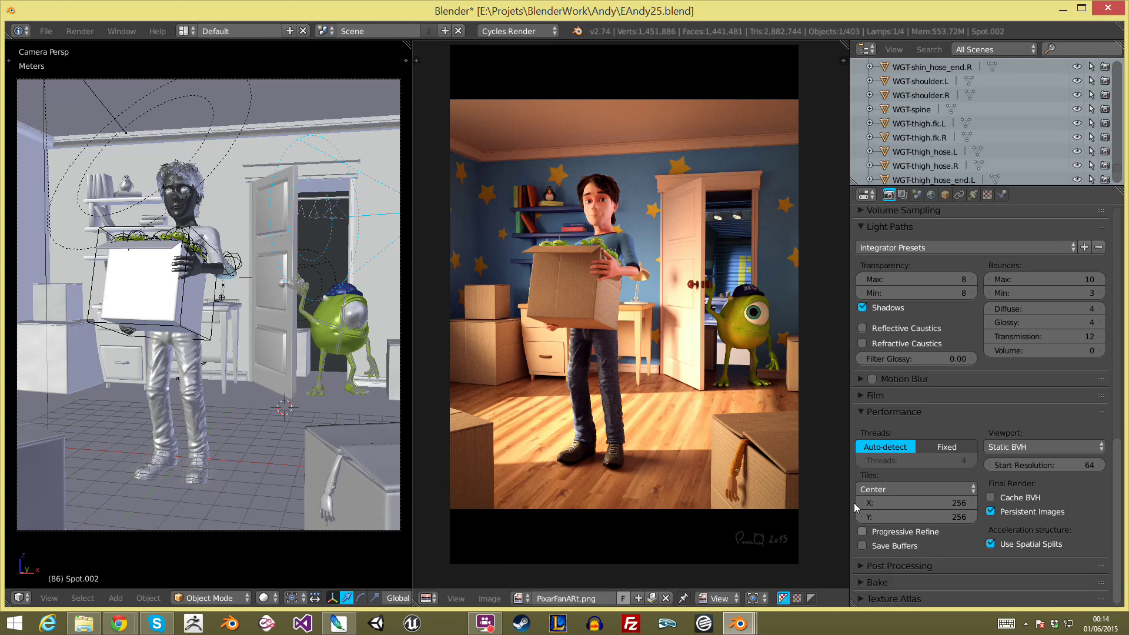
Step: Draw a render border over the boy's lower body in camera view
key("ctrl+b")
mouse_move(63, 114)
left_mouse_down()
mouse_move(171, 215)
mouse_move(236, 339)
left_mouse_up()
key("ctrl+b")
key("ctrl+b")
left_click_drag(129, 132, 251, 262)
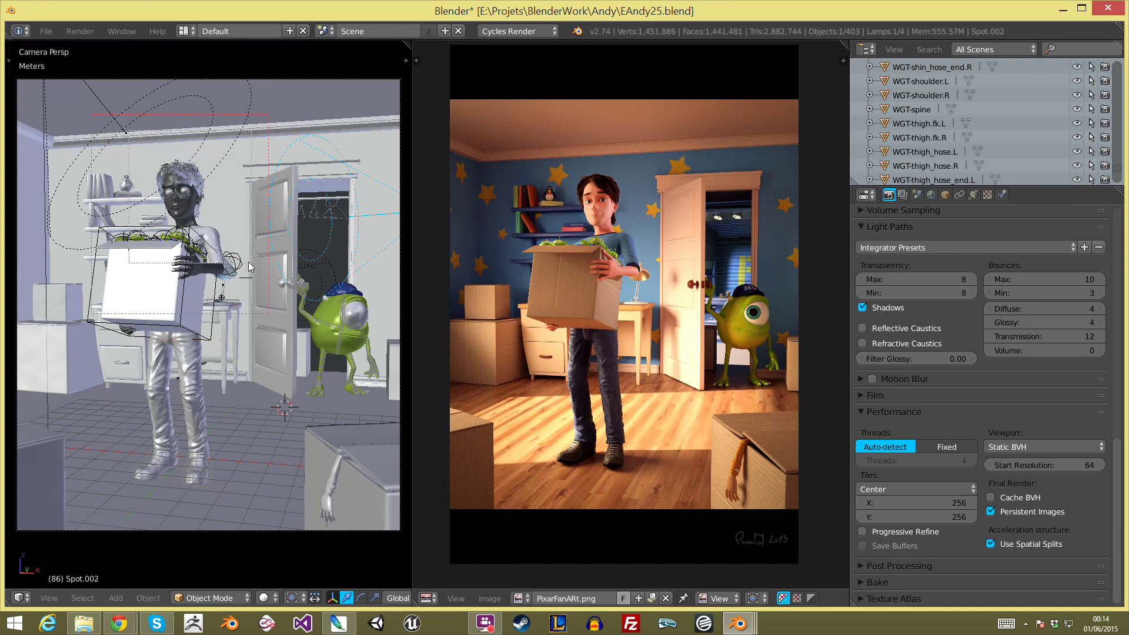
scroll(280, 508, "up", 2)
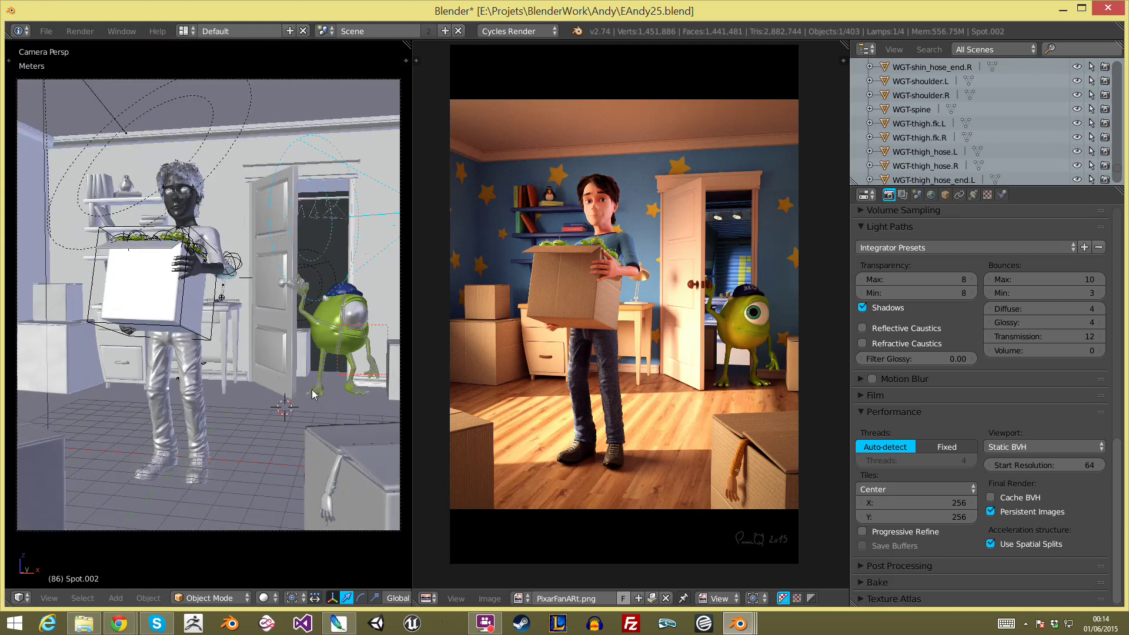
scroll(264, 379, "down", 1)
scroll(223, 382, "down", 1)
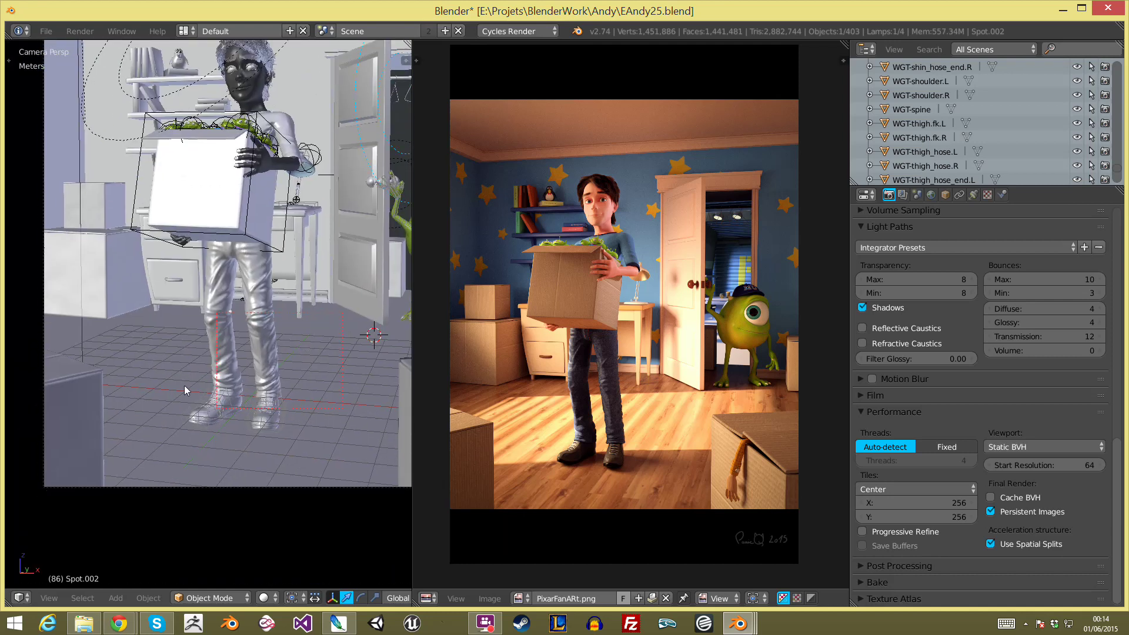
scroll(206, 347, "down", 1)
key("ctrl+b")
left_click_drag(142, 279, 202, 372)
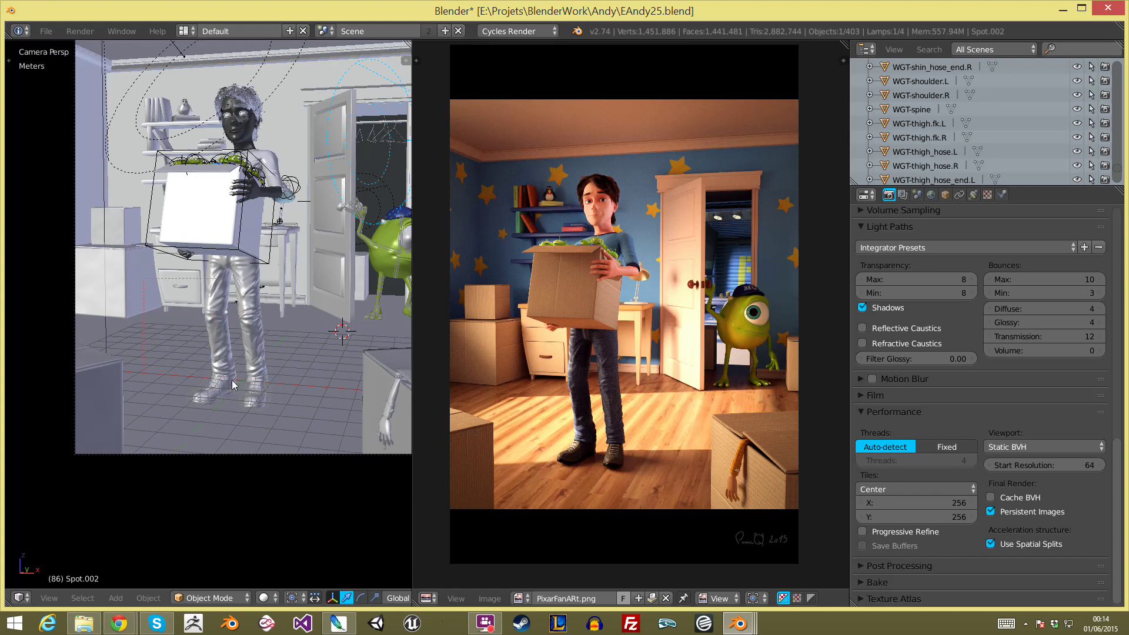
Step: Switch the viewport to Rendered shading for a live Cycles preview
left_click(266, 598)
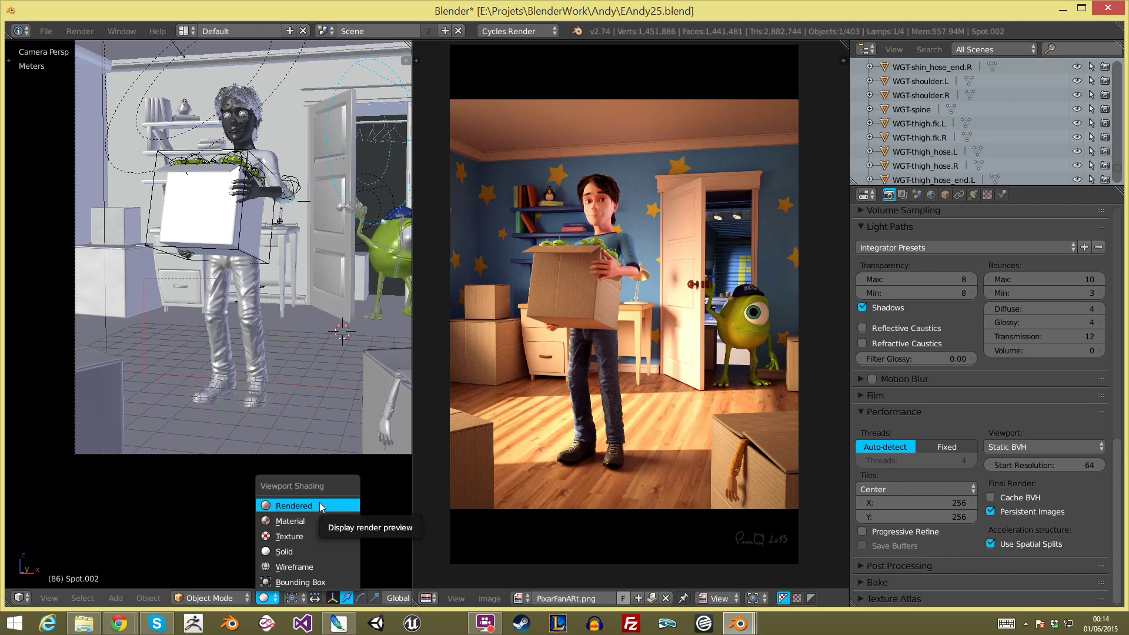
key("Escape")
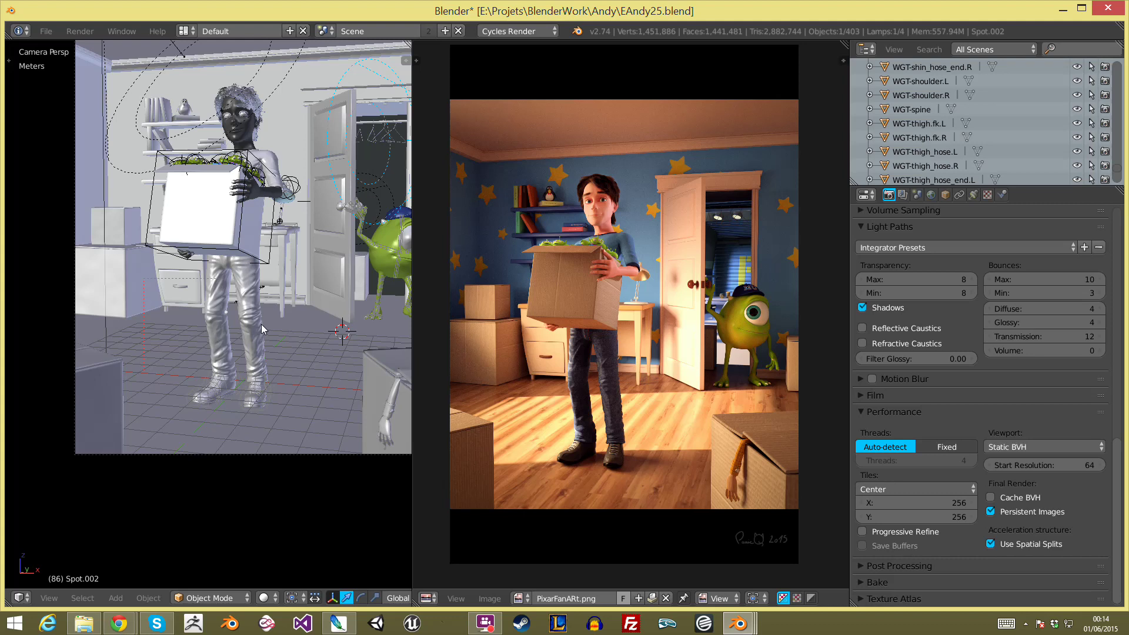
key("shift+z")
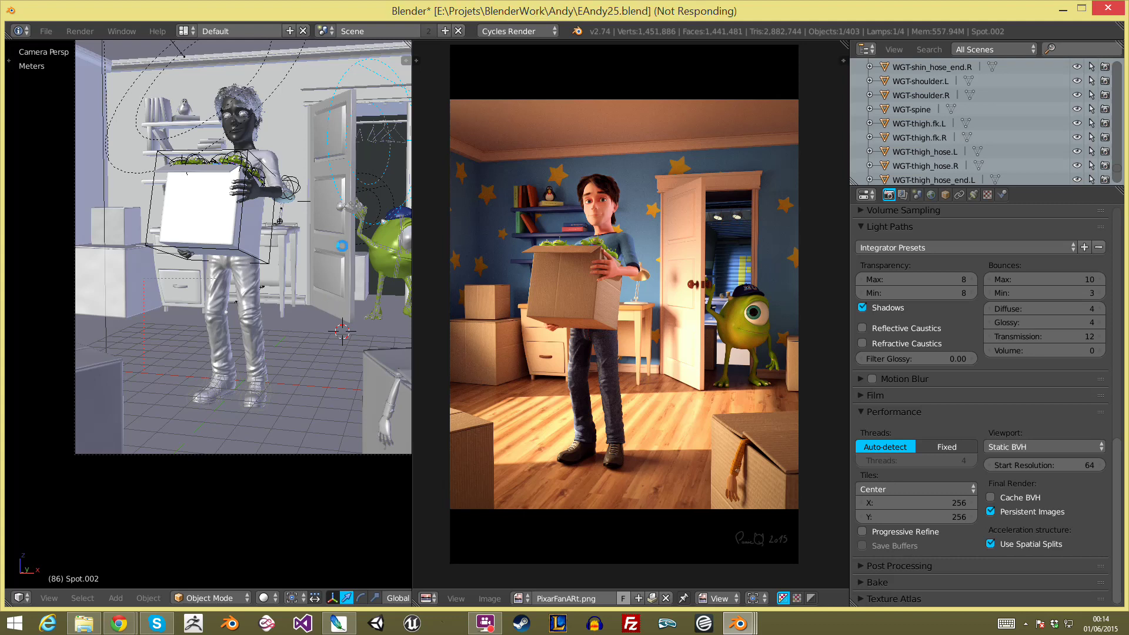
Step: Watch the live preview of the bordered region, zooming in and out
left_click(259, 288)
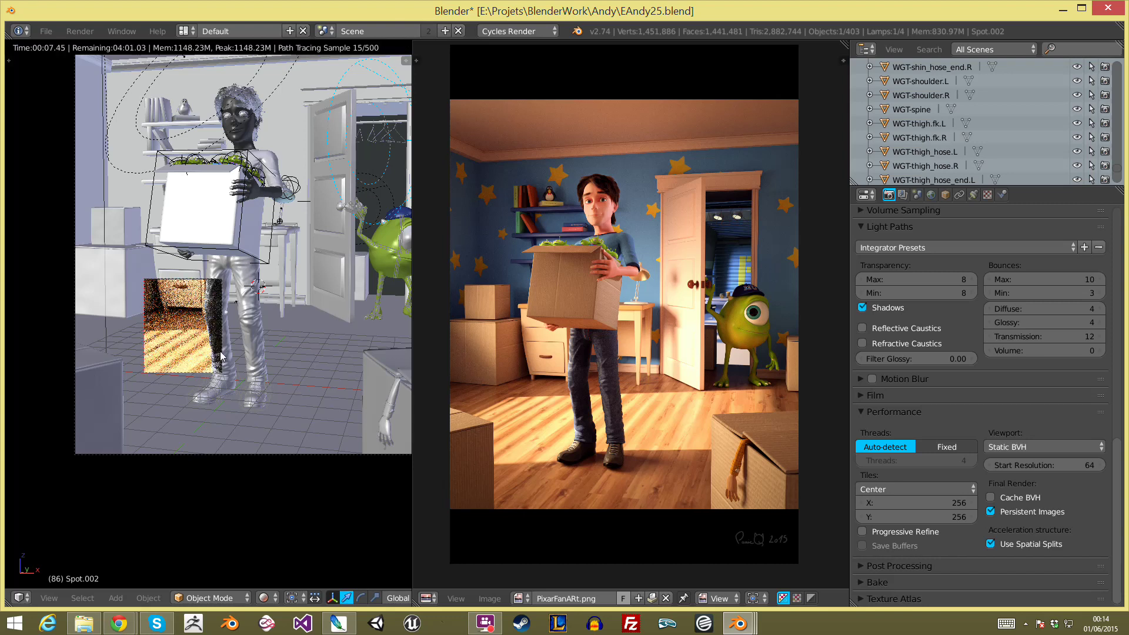
key("alt+a")
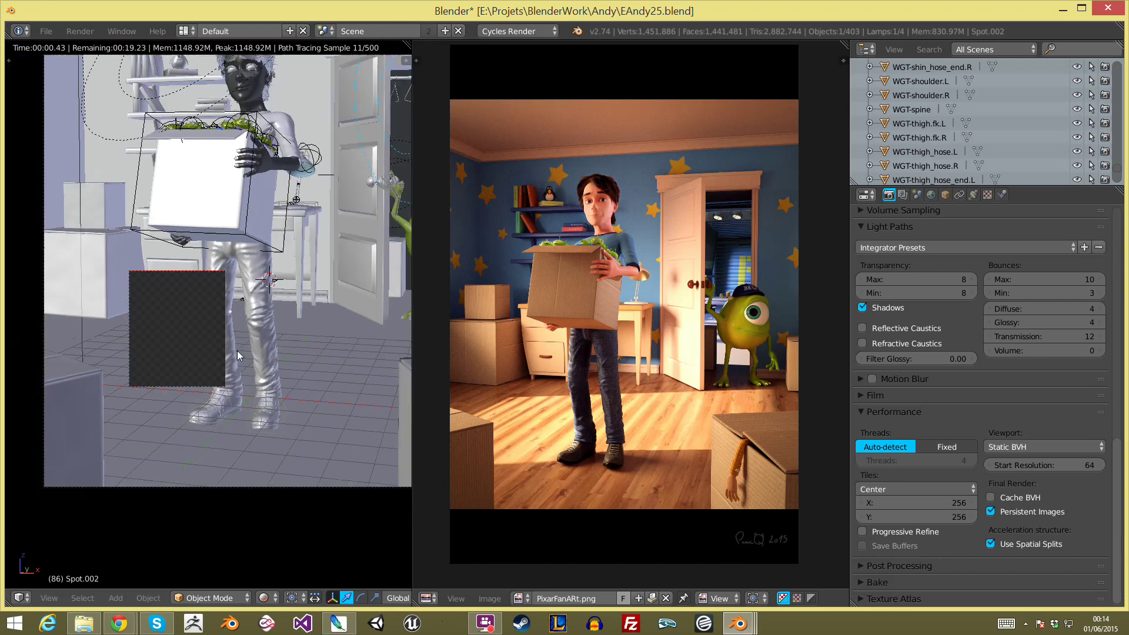
key("Escape")
scroll(297, 294, "up", 1)
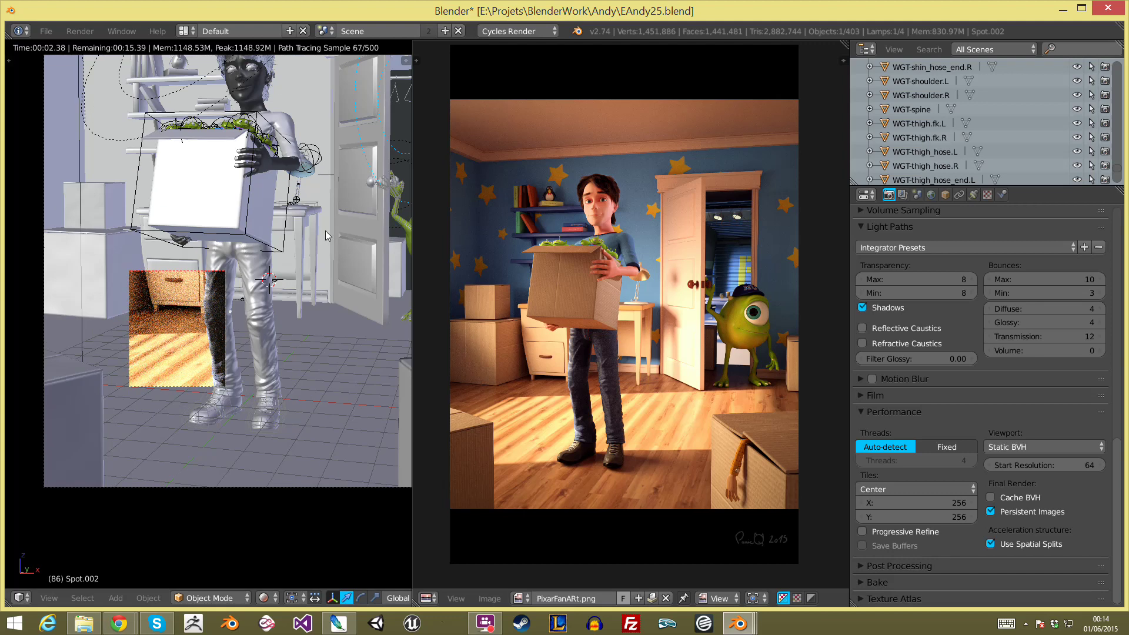
scroll(284, 198, "down", 1)
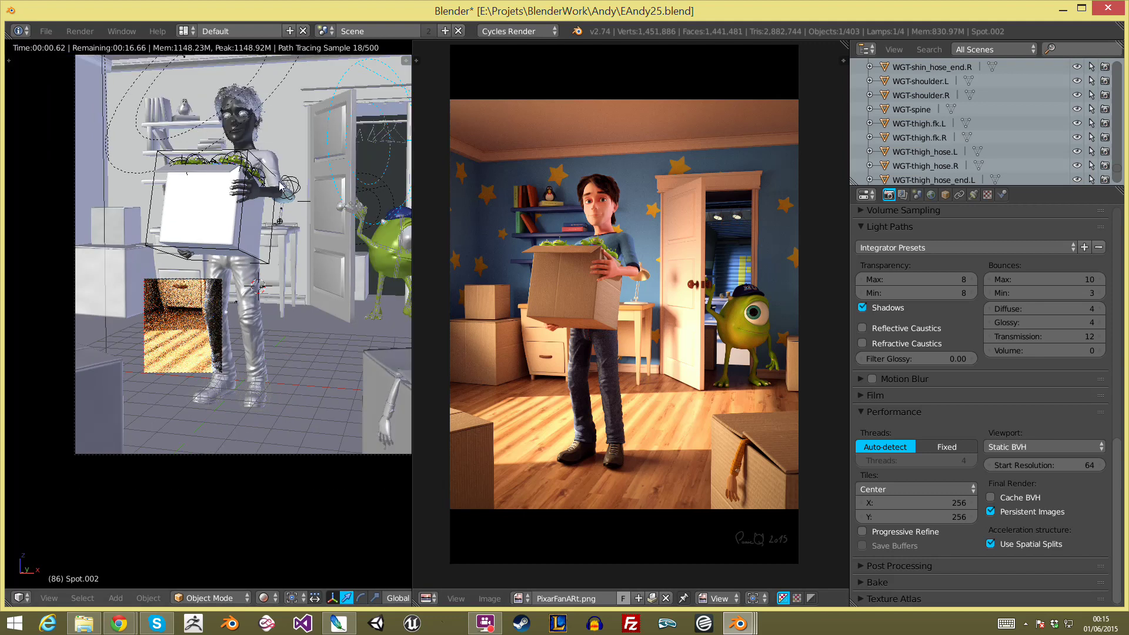
scroll(284, 198, "up", 1)
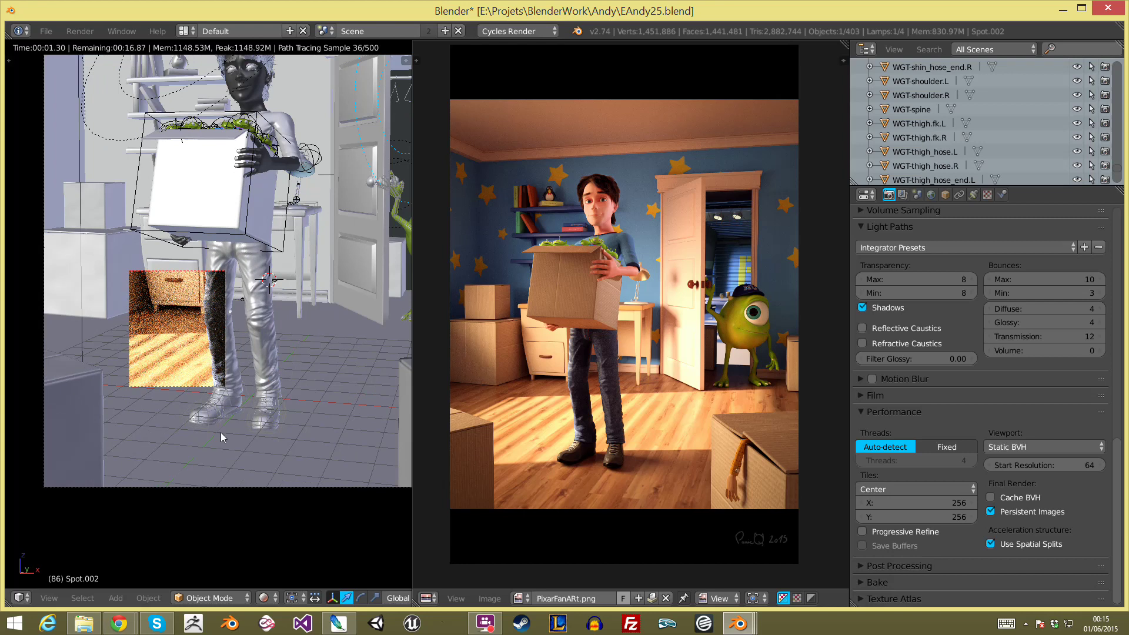
Step: Jump to another view and orbit around the room in the rendered preview
key("ctrl+KP_0")
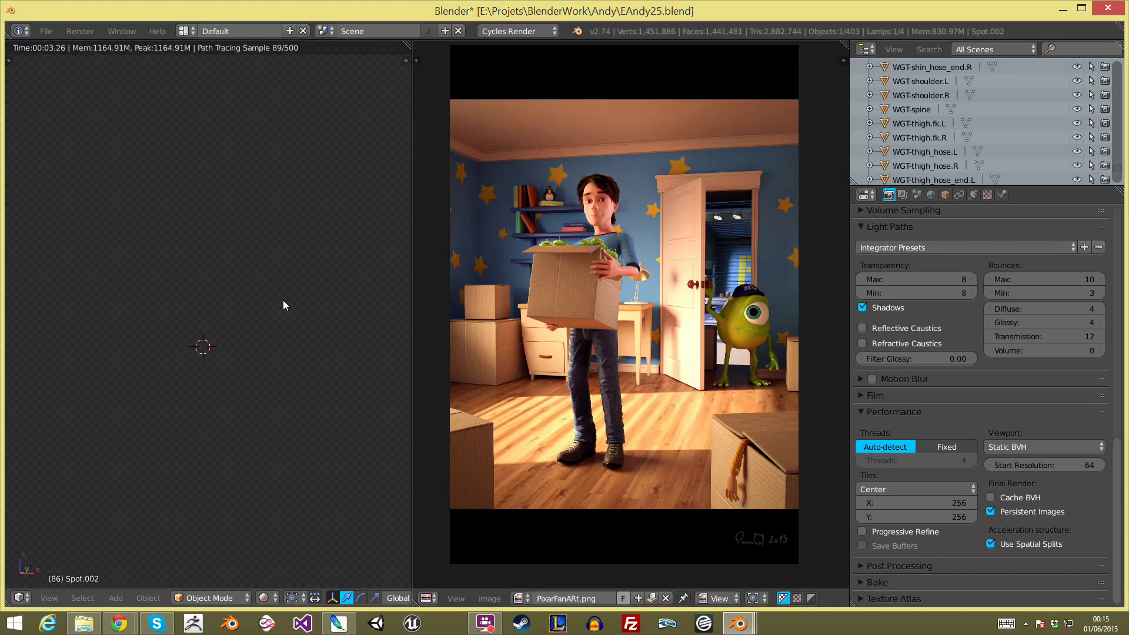
scroll(268, 326, "down", 1)
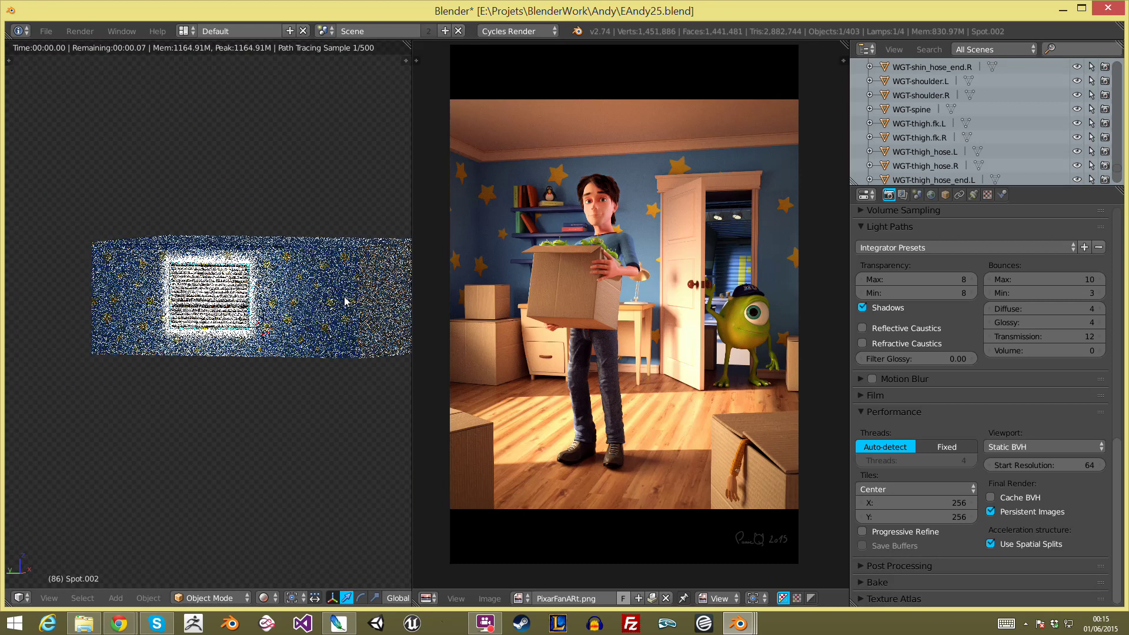
scroll(292, 303, "up", 1)
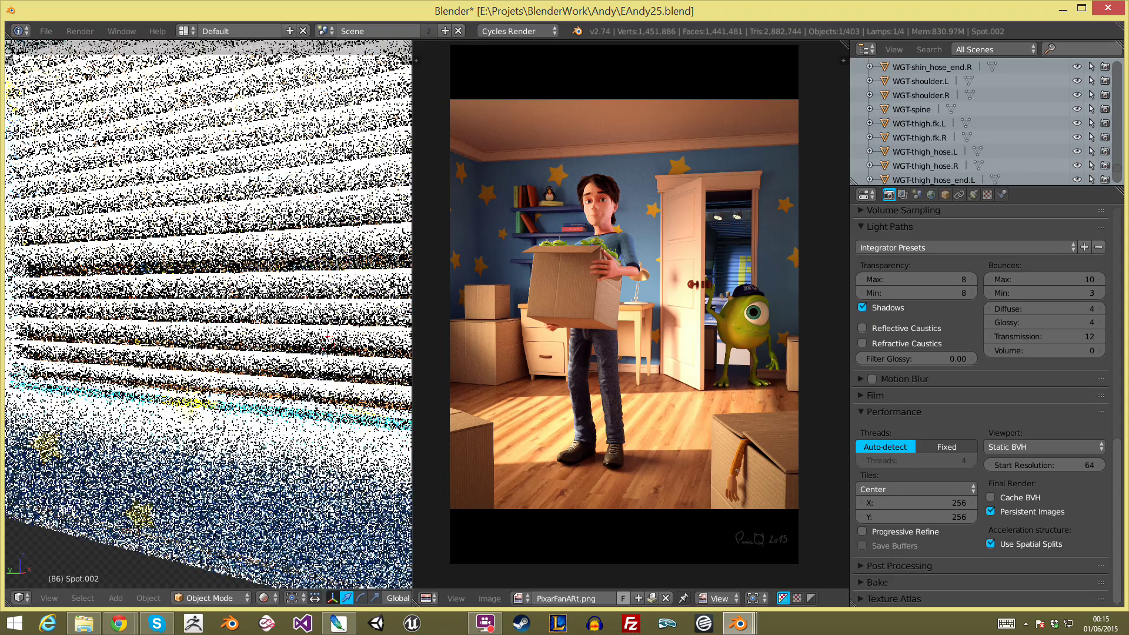
scroll(301, 326, "up", 1)
middle_click_drag(302, 326, 181, 342)
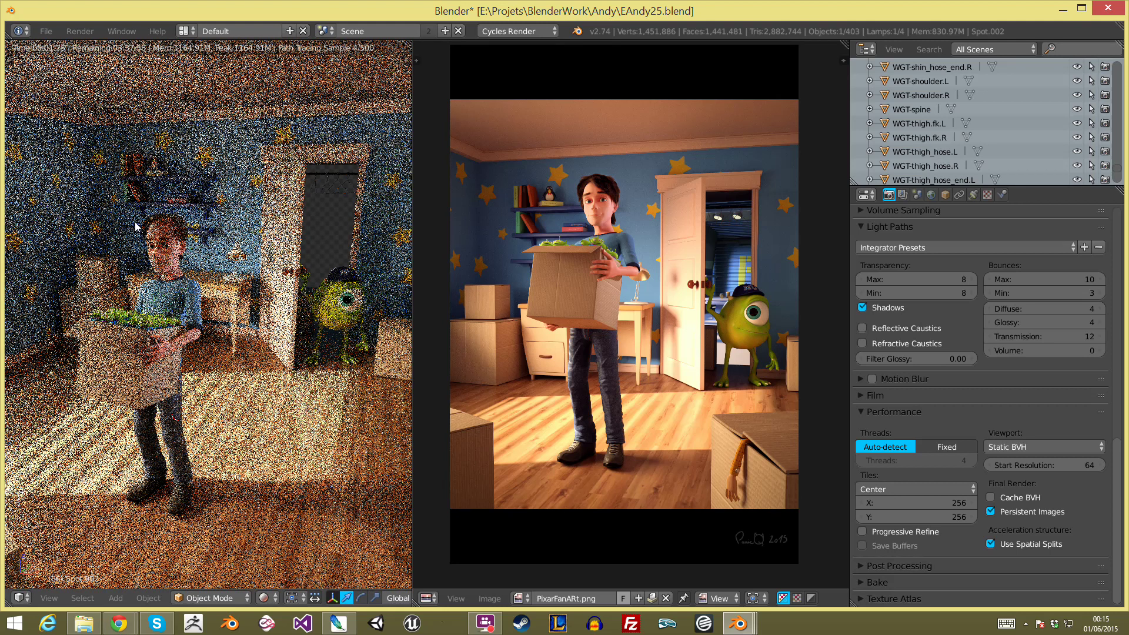
Step: Return to solid shading in camera view and enable Simplify in the Scene properties
key("shift+z")
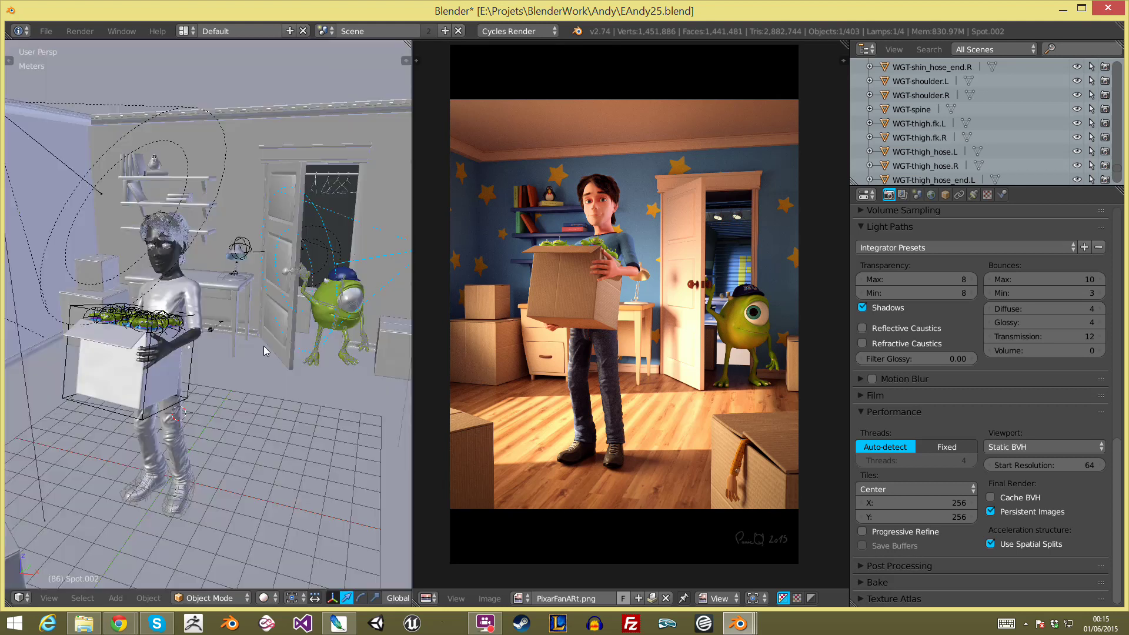
key("KP_0")
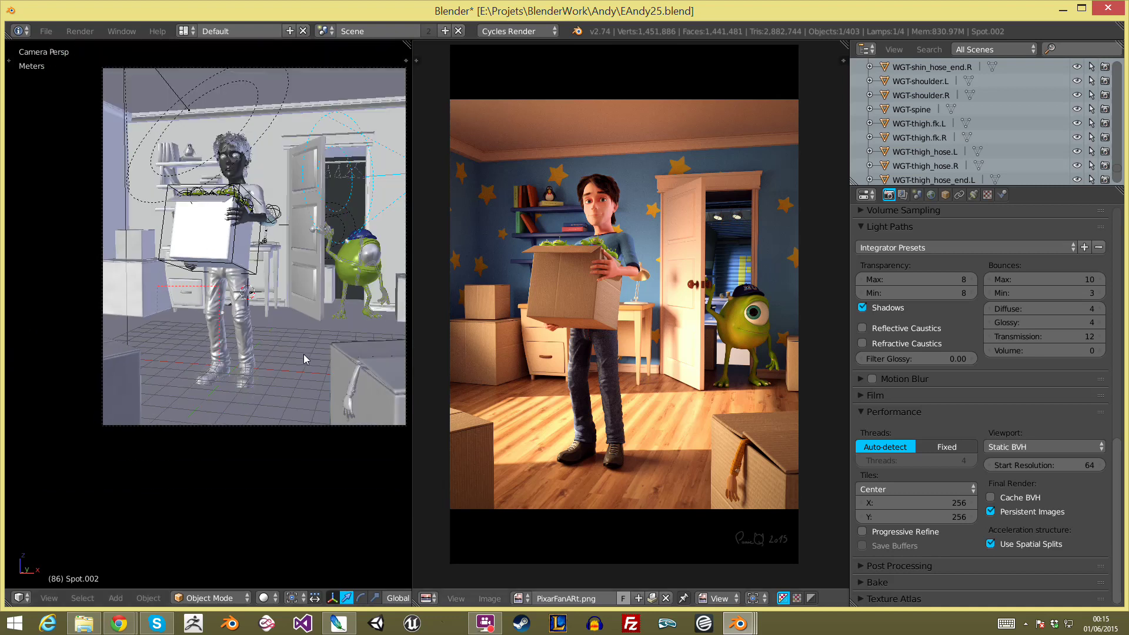
left_click(904, 195)
left_click(917, 196)
scroll(976, 471, "down", 1)
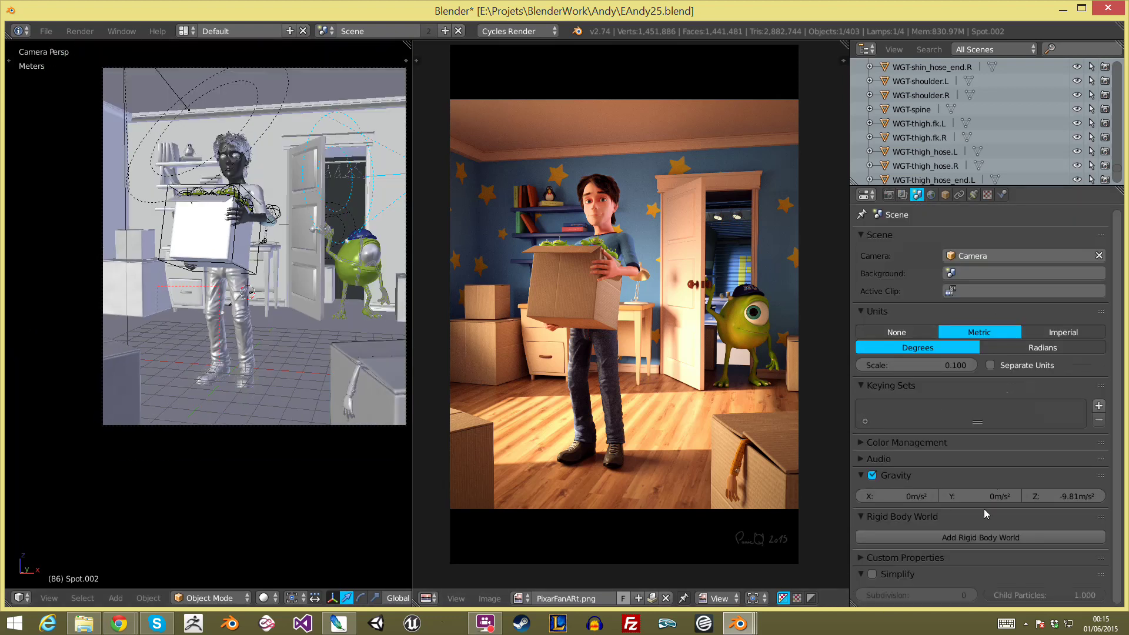
left_click(873, 573)
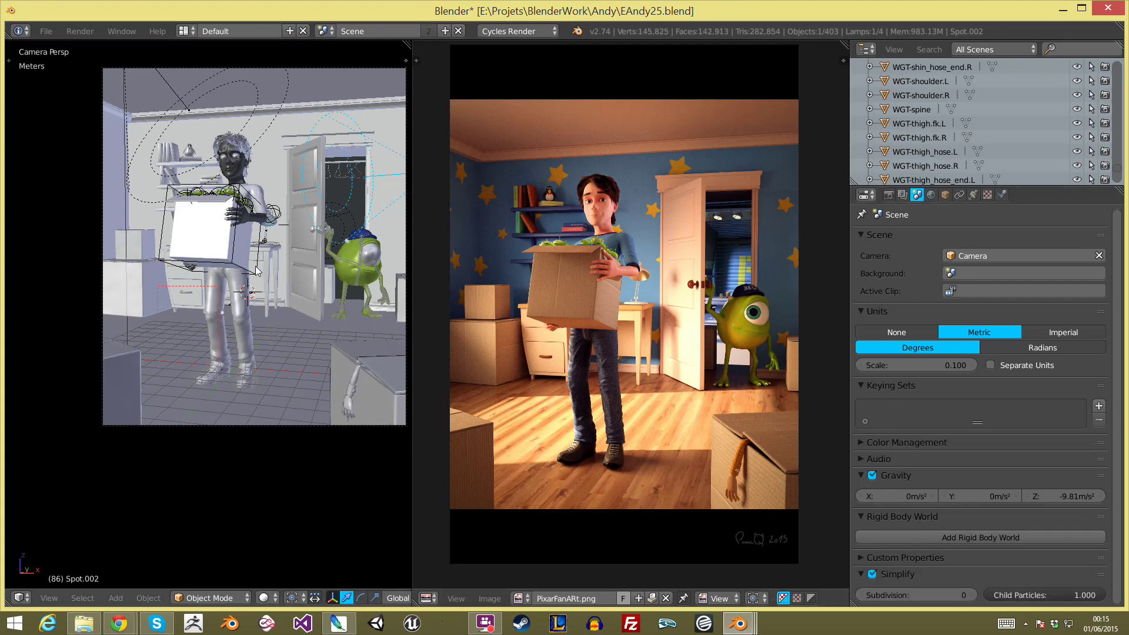
Step: Zoom in on the boy, select his Jeans and show their Armature and Multires modifiers
scroll(255, 271, "up", 1)
middle_click_drag(256, 271, 118, 471, "shift")
key("ctrl+b")
key("Escape")
scroll(194, 432, "up", 2)
right_click(248, 353)
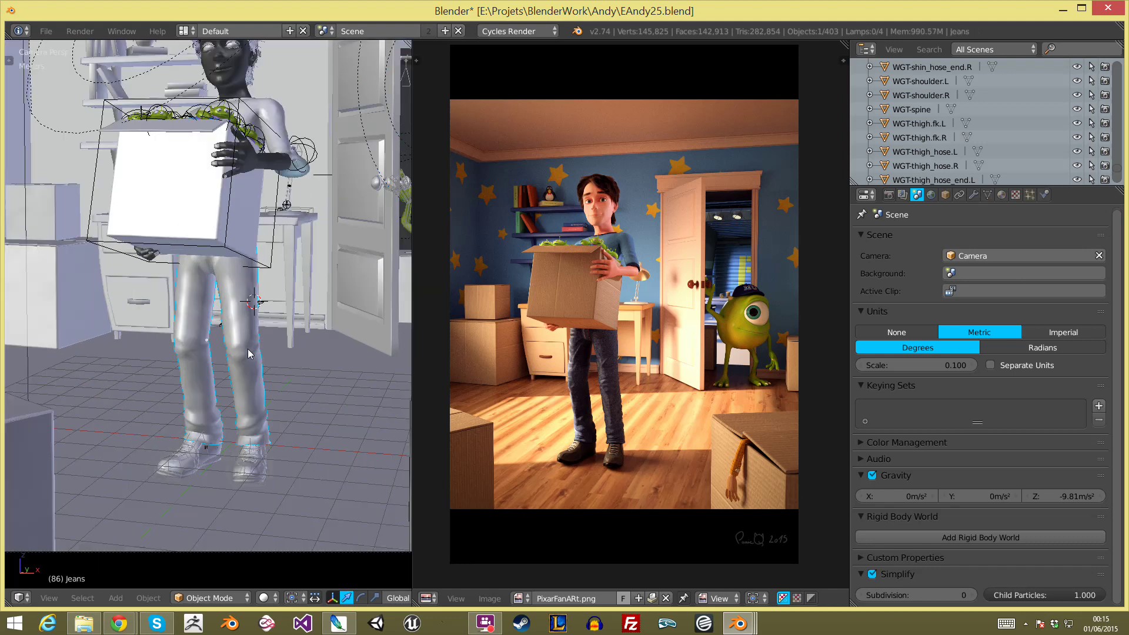
left_click(972, 195)
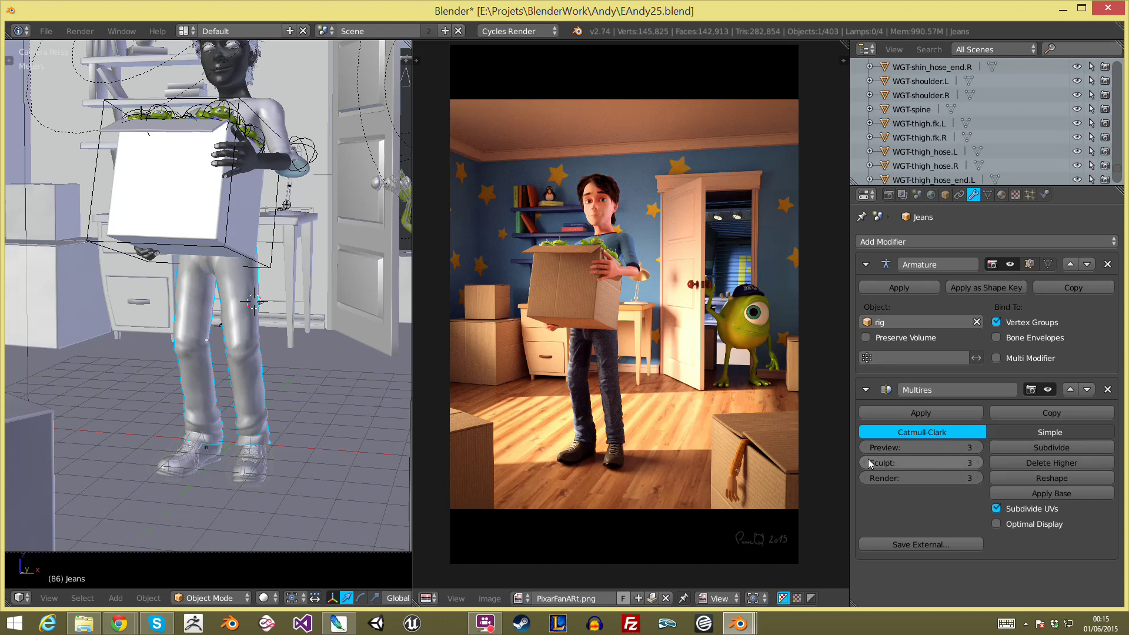
Step: Select the boy's T-Shirt and go back to the Scene properties
scroll(579, 371, "up", 3)
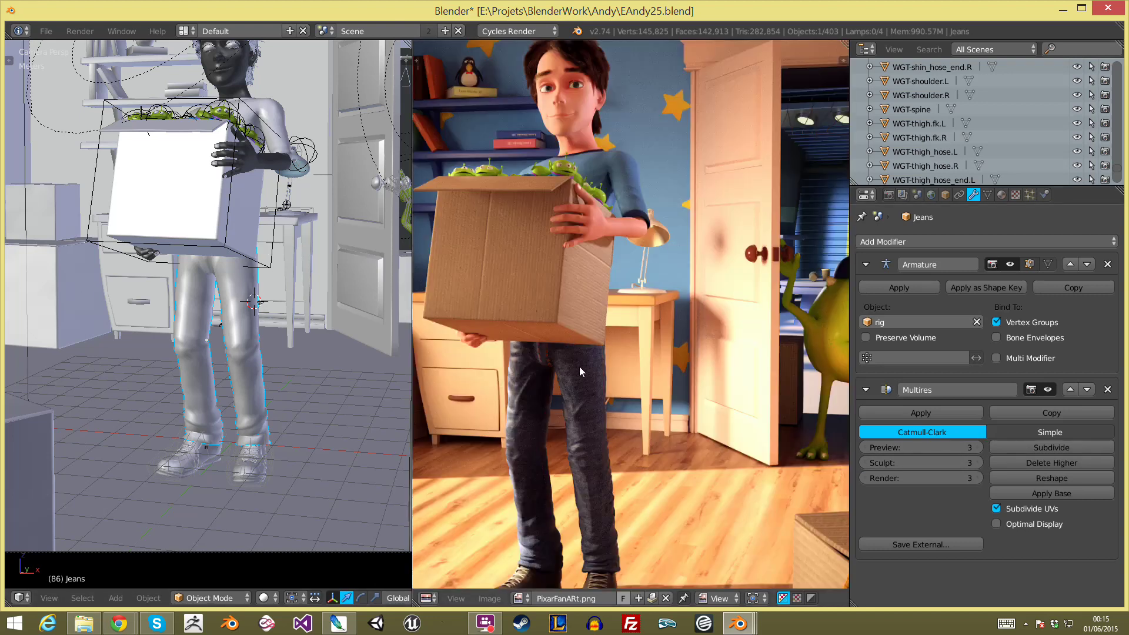
scroll(580, 371, "up", 3)
scroll(646, 318, "down", 5)
scroll(682, 358, "down", 1)
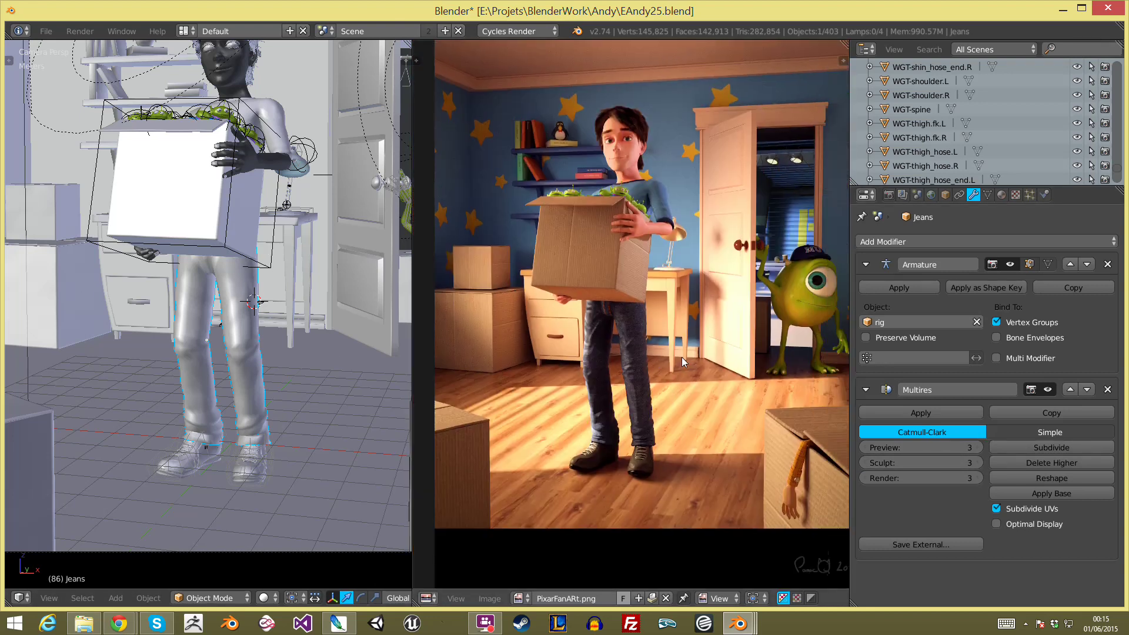
scroll(682, 358, "down", 2)
scroll(305, 171, "up", 2)
scroll(297, 212, "up", 1)
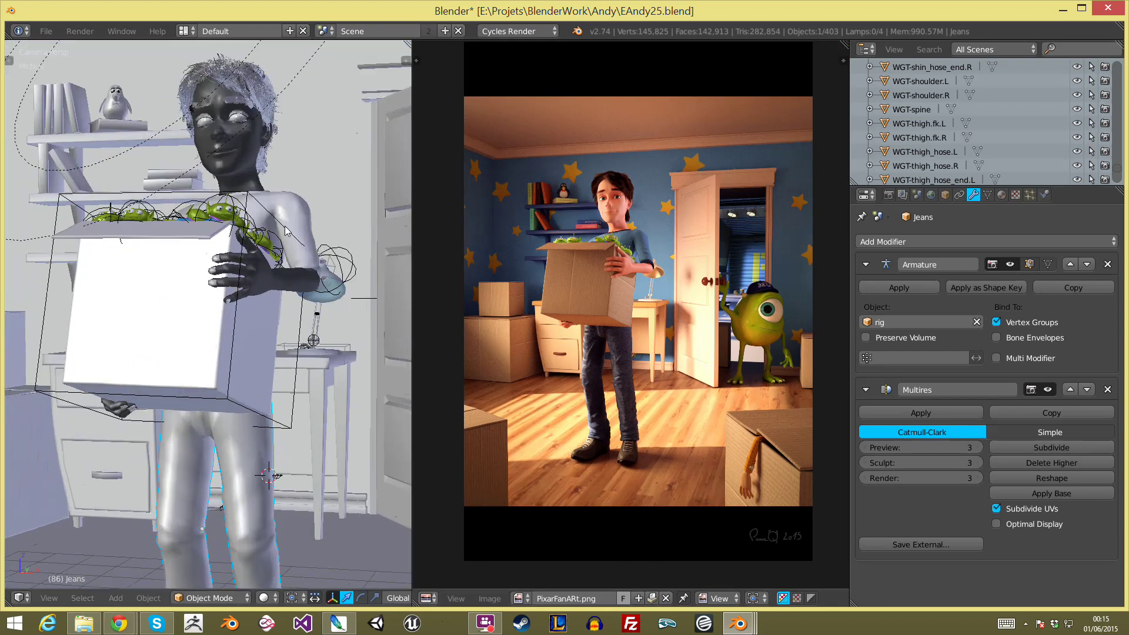
right_click(294, 224)
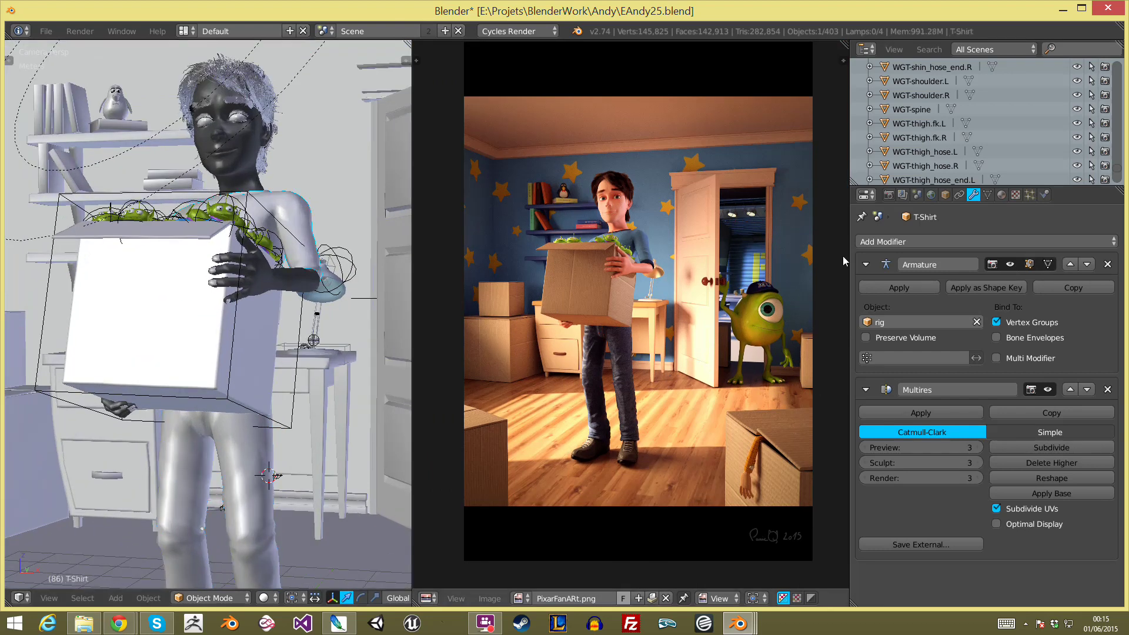
left_click(917, 194)
Step: Lower Simplify Child Particles to 0.914, then restore it to 1.000
left_click_drag(1061, 592, 1051, 591)
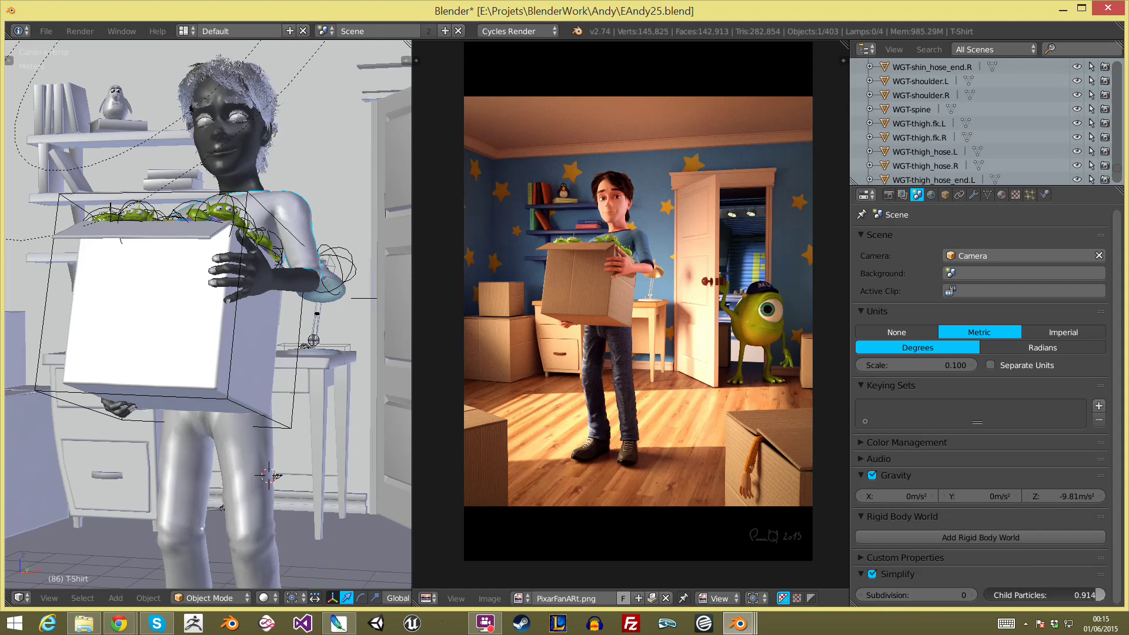
left_click_drag(1098, 594, 1123, 579)
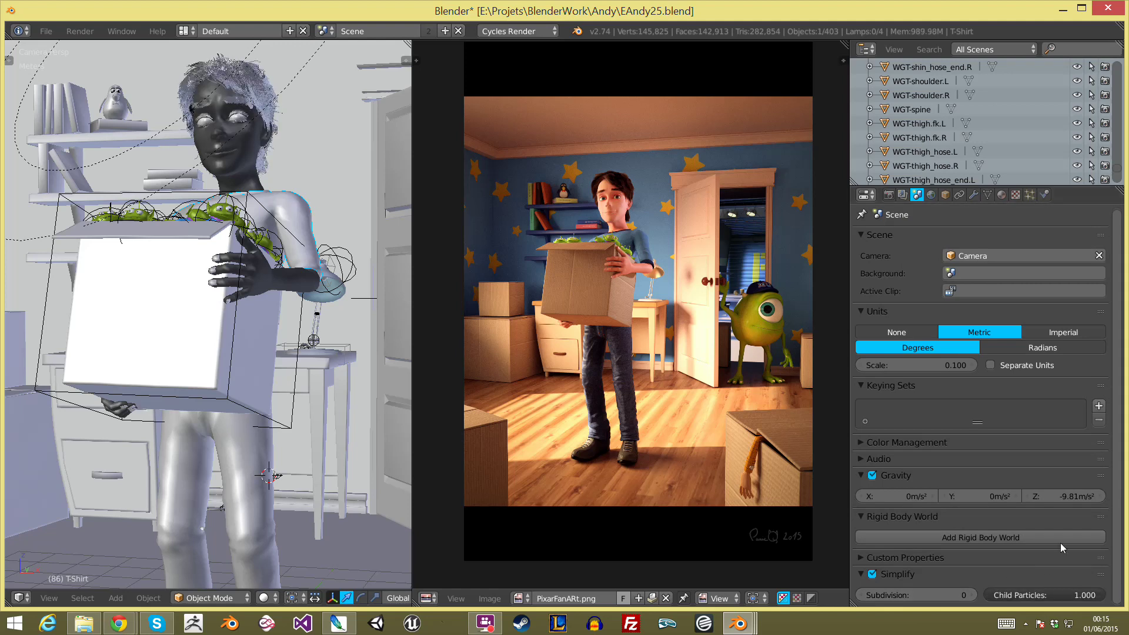
scroll(245, 221, "down", 2)
scroll(246, 220, "down", 2)
scroll(245, 221, "up", 1)
scroll(246, 220, "down", 1)
scroll(233, 189, "up", 2)
scroll(294, 189, "down", 1)
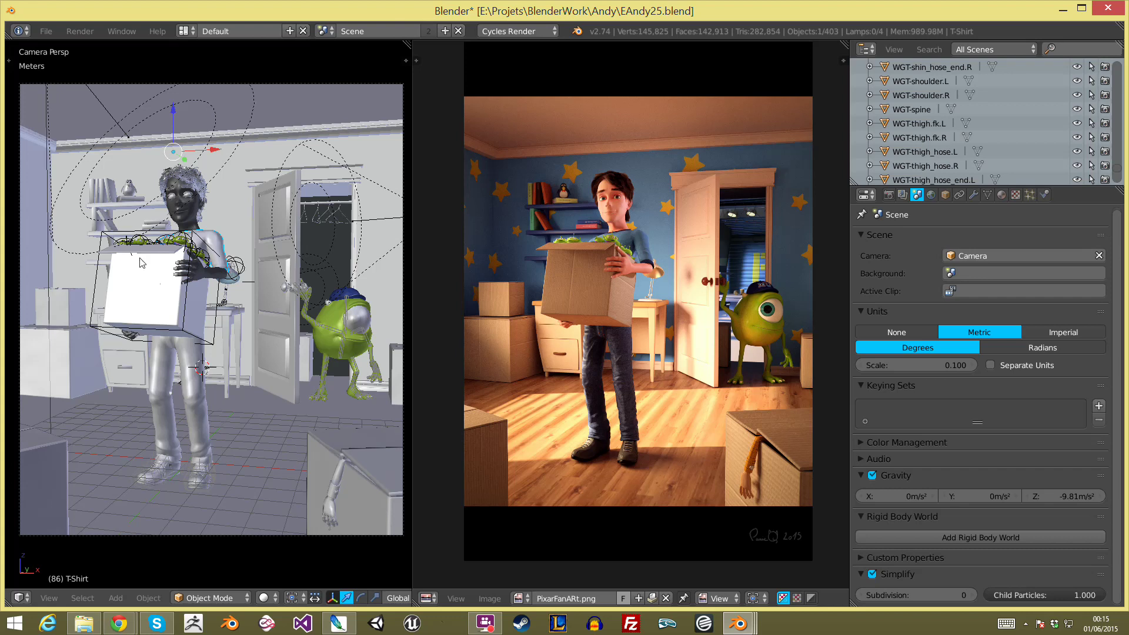
Step: Select an alien's eye on the box
scroll(288, 191, "up", 3)
scroll(290, 265, "up", 1)
scroll(290, 333, "up", 2)
scroll(253, 264, "up", 2)
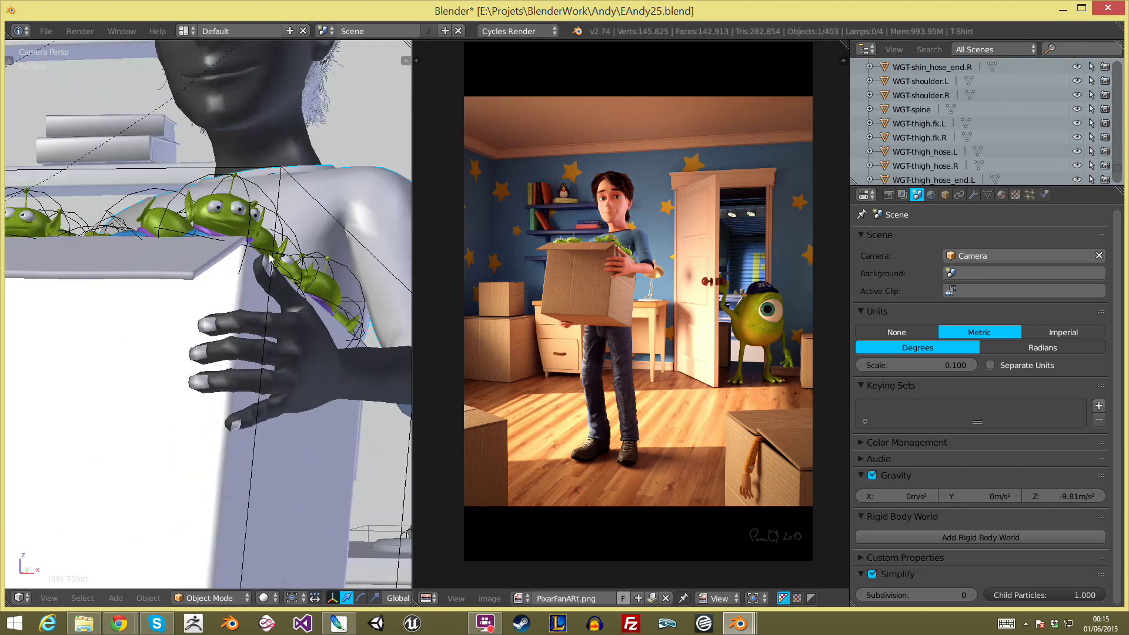
right_click(231, 219)
scroll(355, 235, "down", 2)
scroll(153, 288, "down", 2)
scroll(147, 335, "down", 2)
scroll(208, 367, "down", 2)
scroll(234, 394, "up", 2)
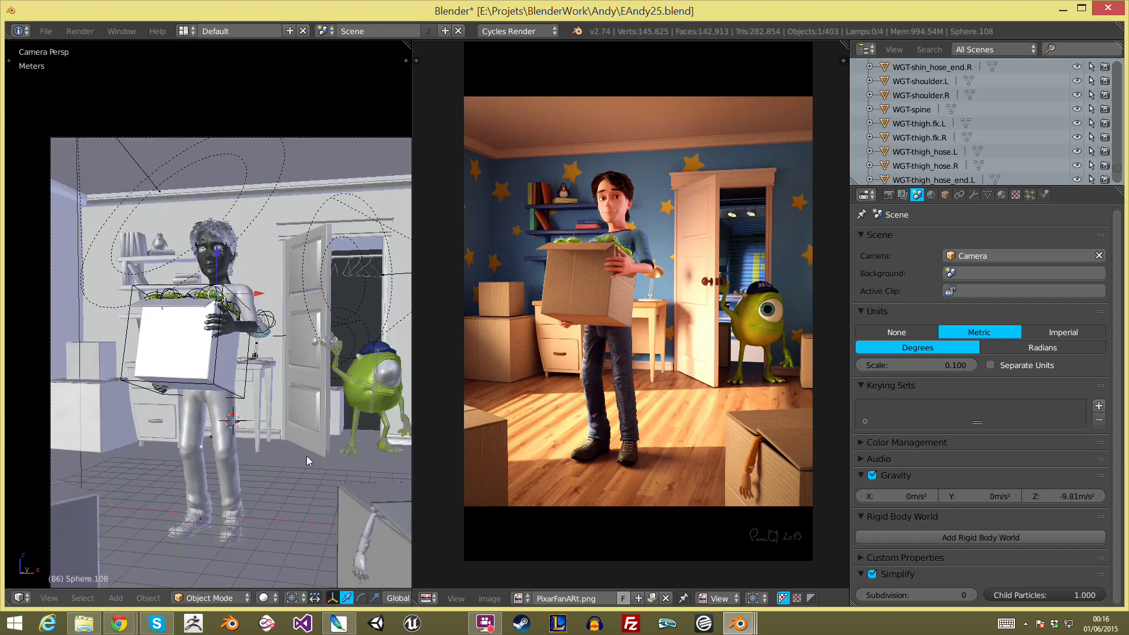
scroll(176, 232, "down", 1)
scroll(181, 234, "up", 3)
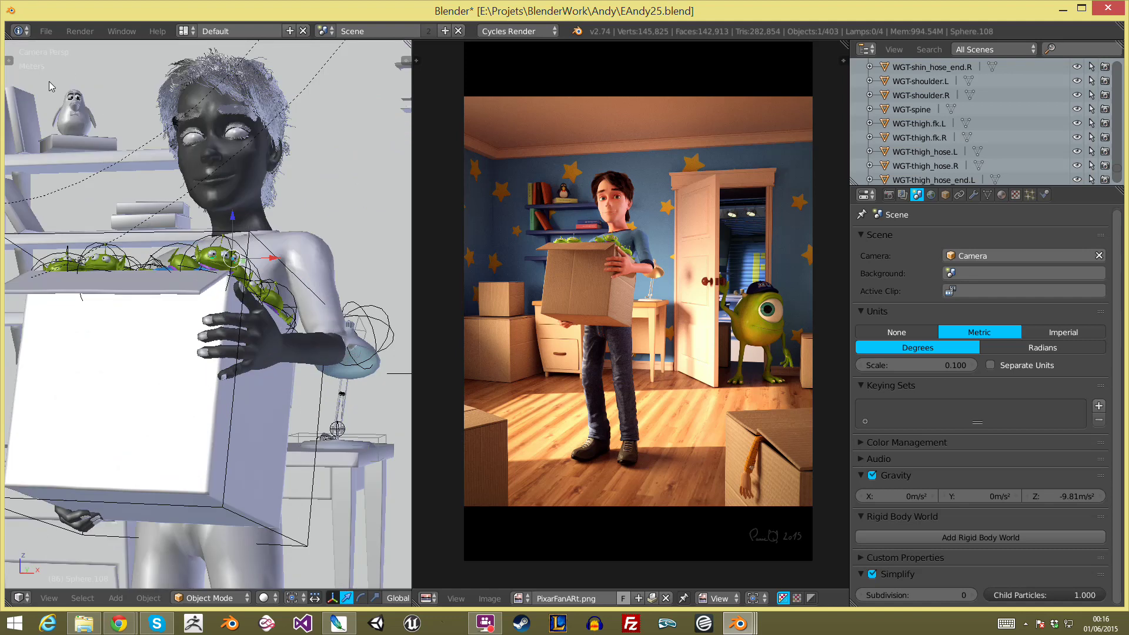
scroll(152, 200, "down", 1)
scroll(174, 232, "down", 2)
right_click(176, 238)
scroll(241, 239, "down", 1)
scroll(306, 323, "up", 2)
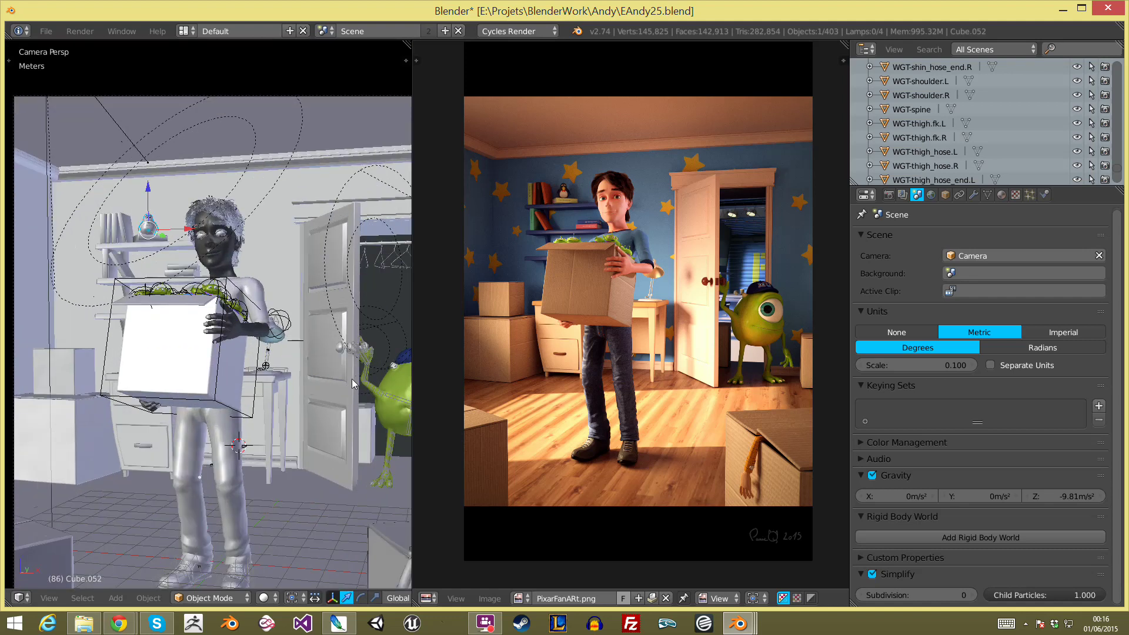
scroll(372, 405, "down", 1)
middle_click_drag(360, 415, 339, 282, "shift")
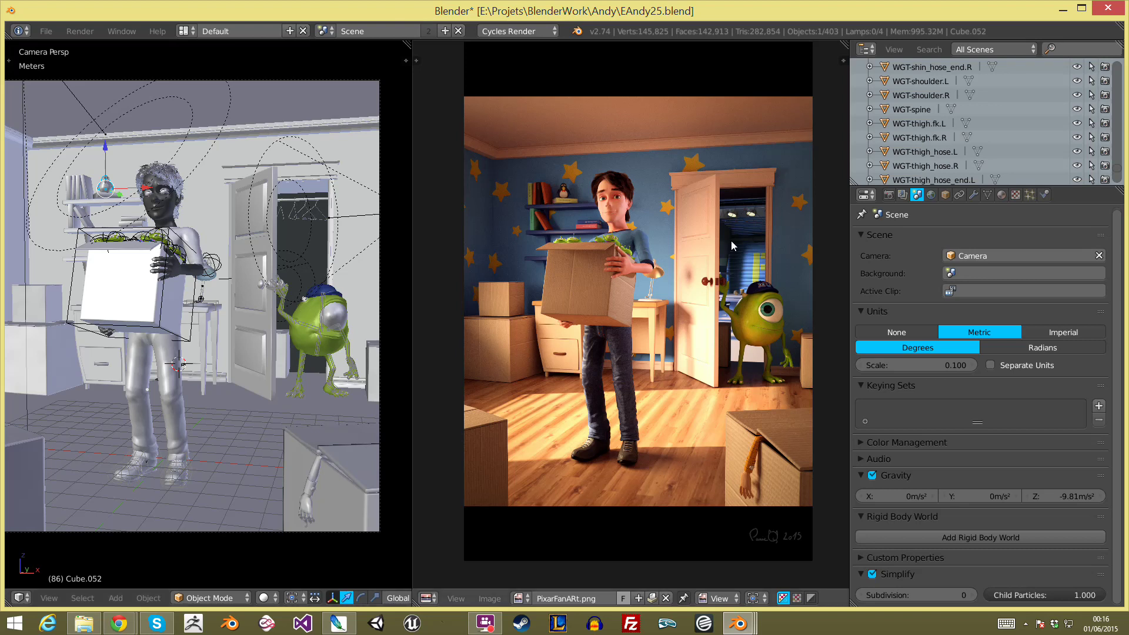
scroll(729, 241, "up", 1)
scroll(647, 231, "up", 2)
scroll(665, 213, "up", 1)
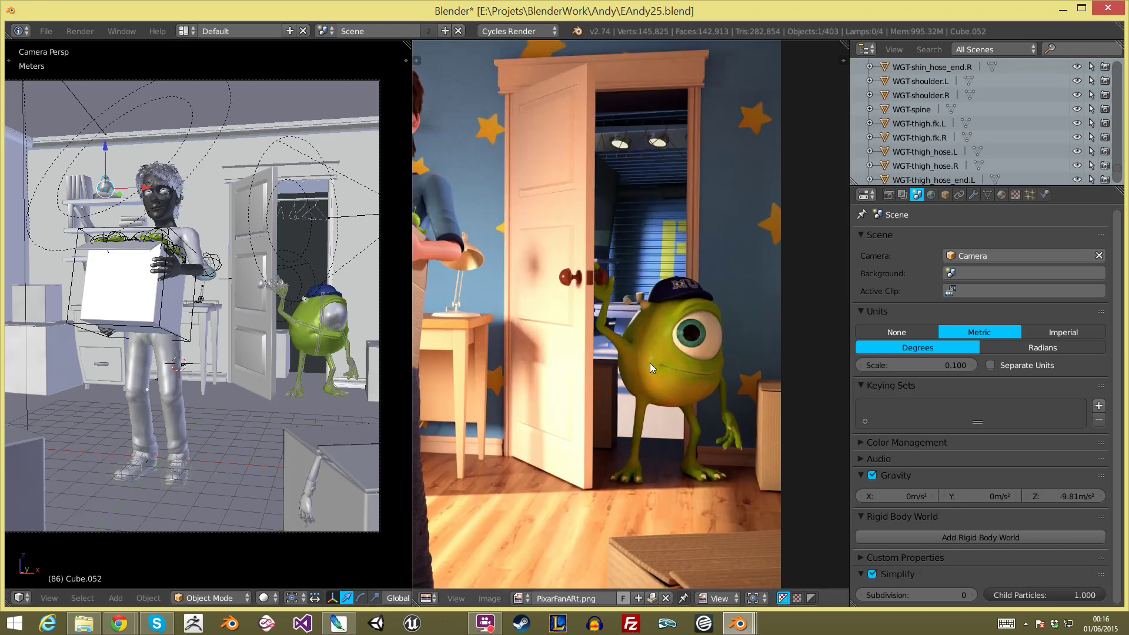
scroll(636, 382, "down", 1)
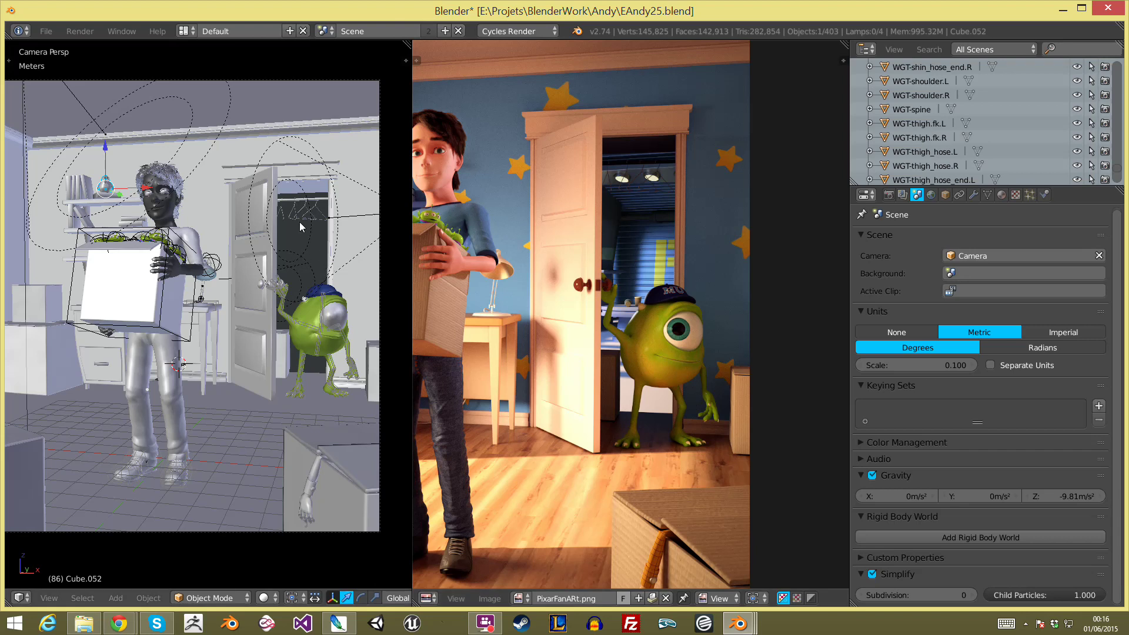
scroll(282, 240, "up", 4)
middle_click_drag(282, 240, 203, 255, "shift")
scroll(227, 185, "up", 2)
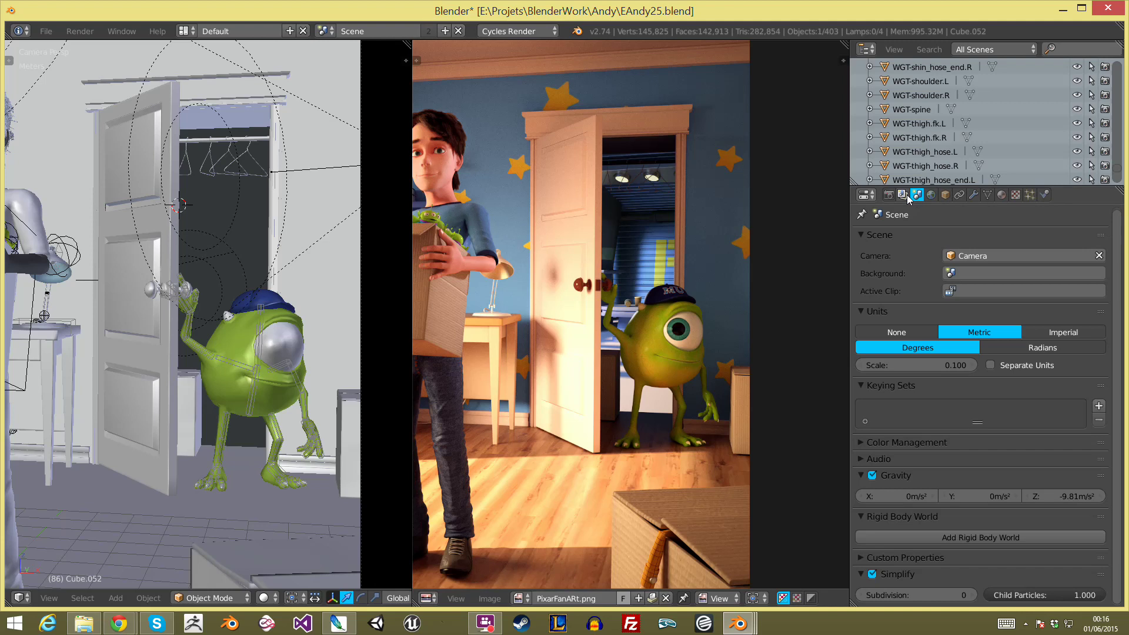
Step: Enable Transparent in the Cycles Film panel, keeping Exposure at 3.00
left_click(888, 194)
scroll(890, 513, "down", 10)
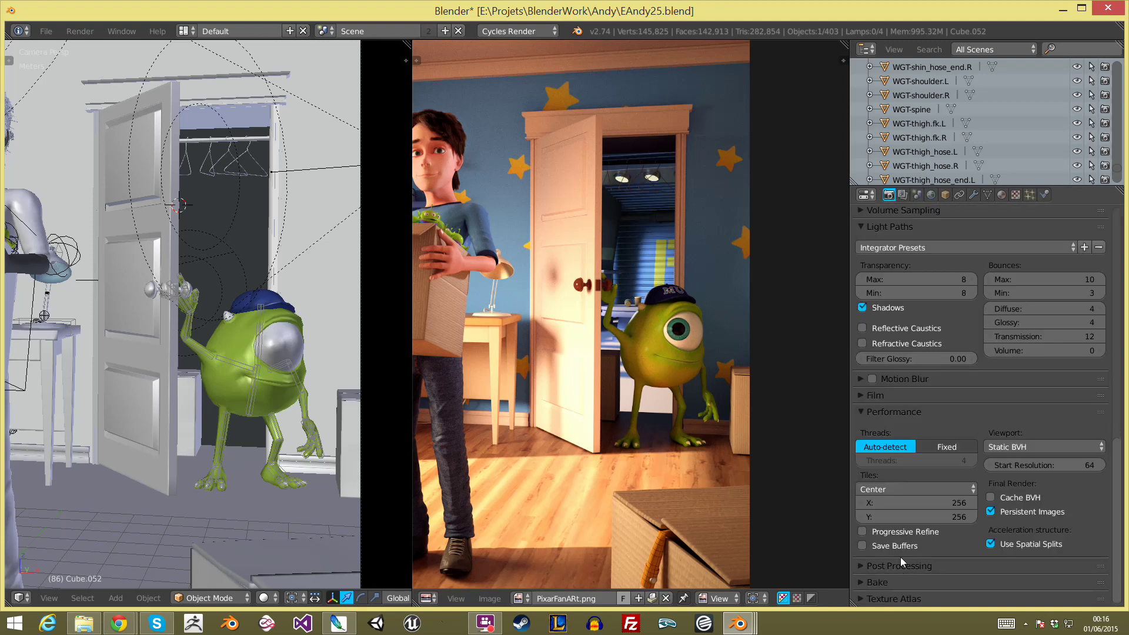
left_click(894, 396)
left_click(876, 432)
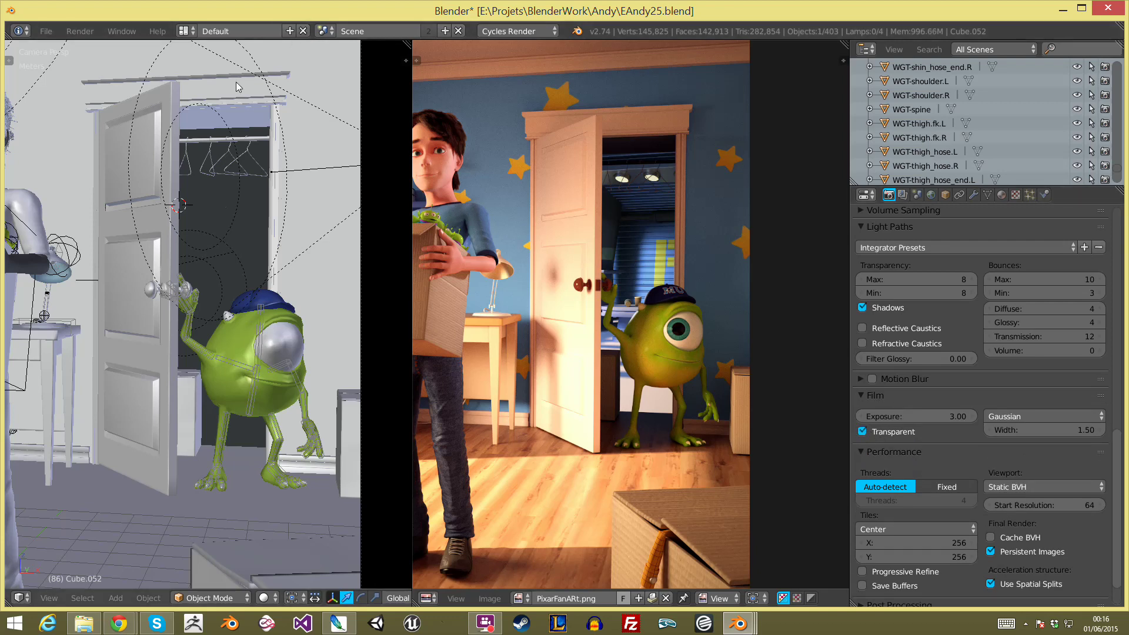
scroll(215, 248, "down", 5)
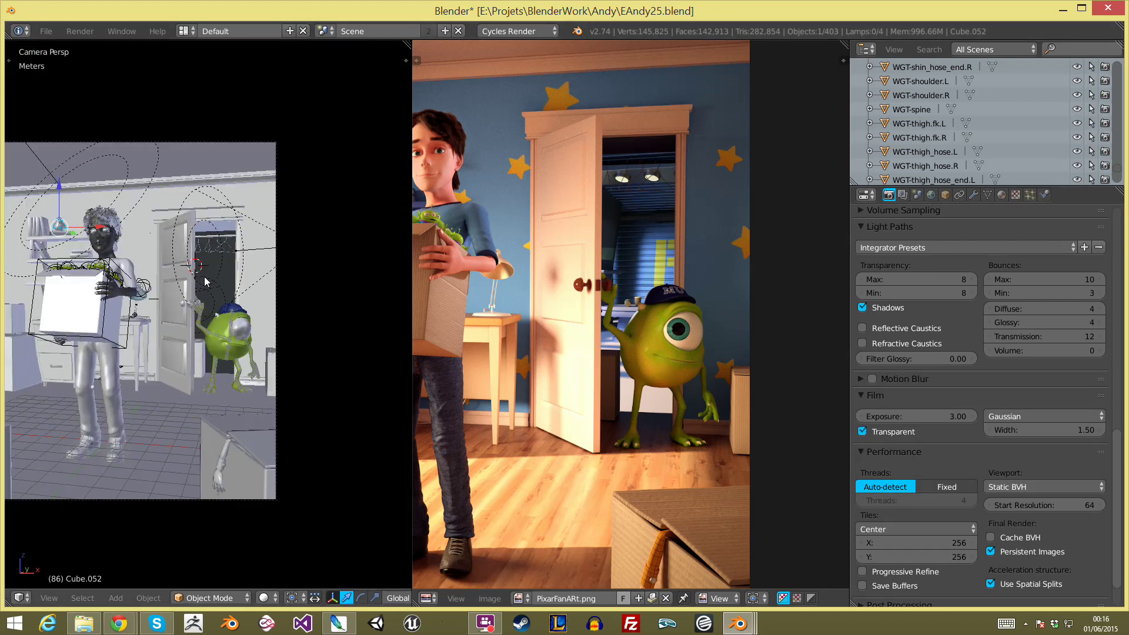
scroll(273, 248, "up", 3)
scroll(274, 248, "up", 1)
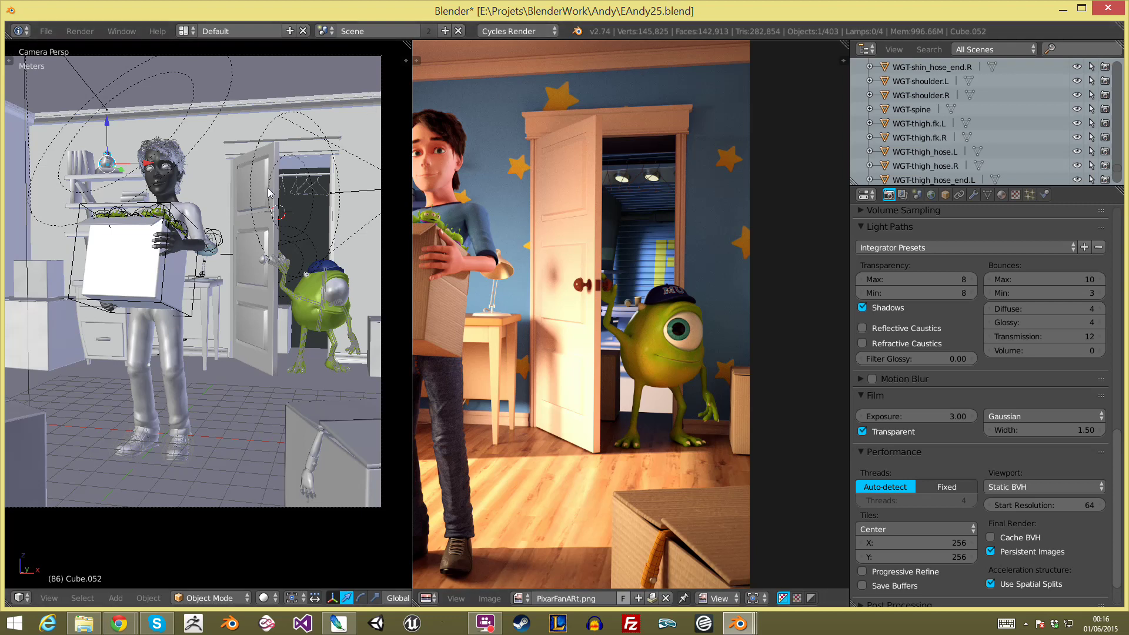
scroll(625, 256, "down", 1)
scroll(680, 260, "down", 1)
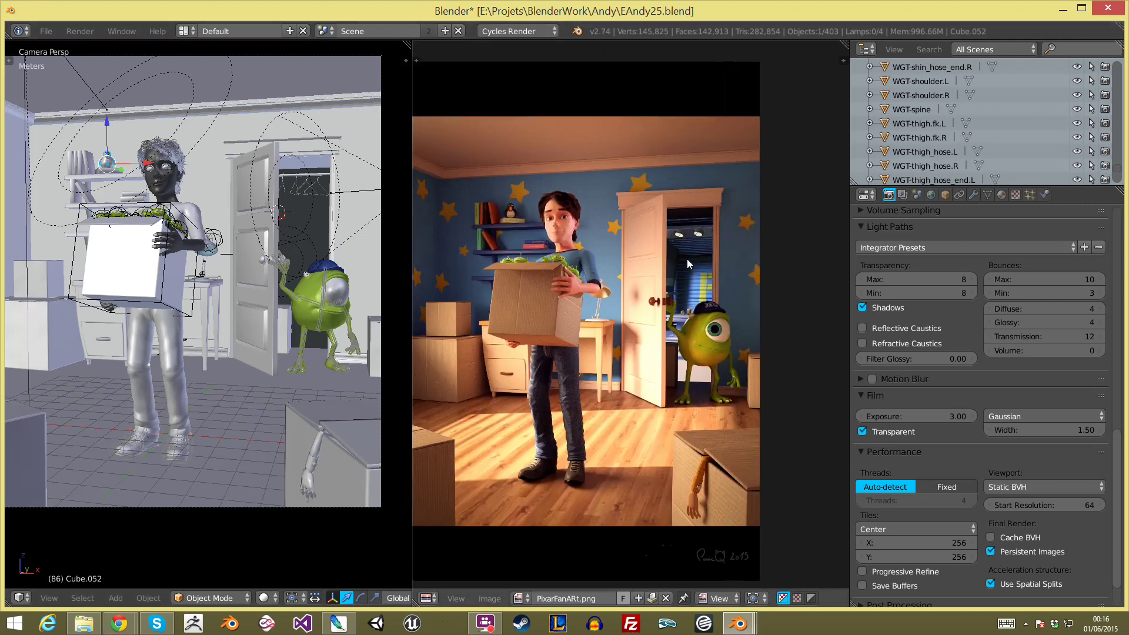
scroll(670, 260, "down", 1)
scroll(661, 260, "down", 1)
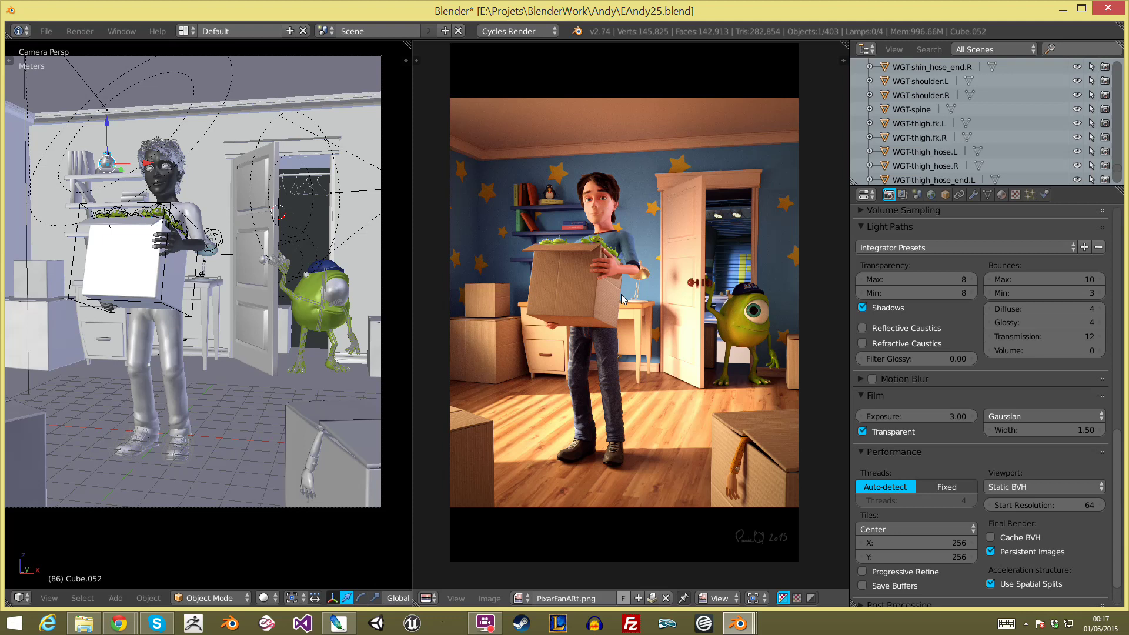
scroll(623, 298, "up", 5)
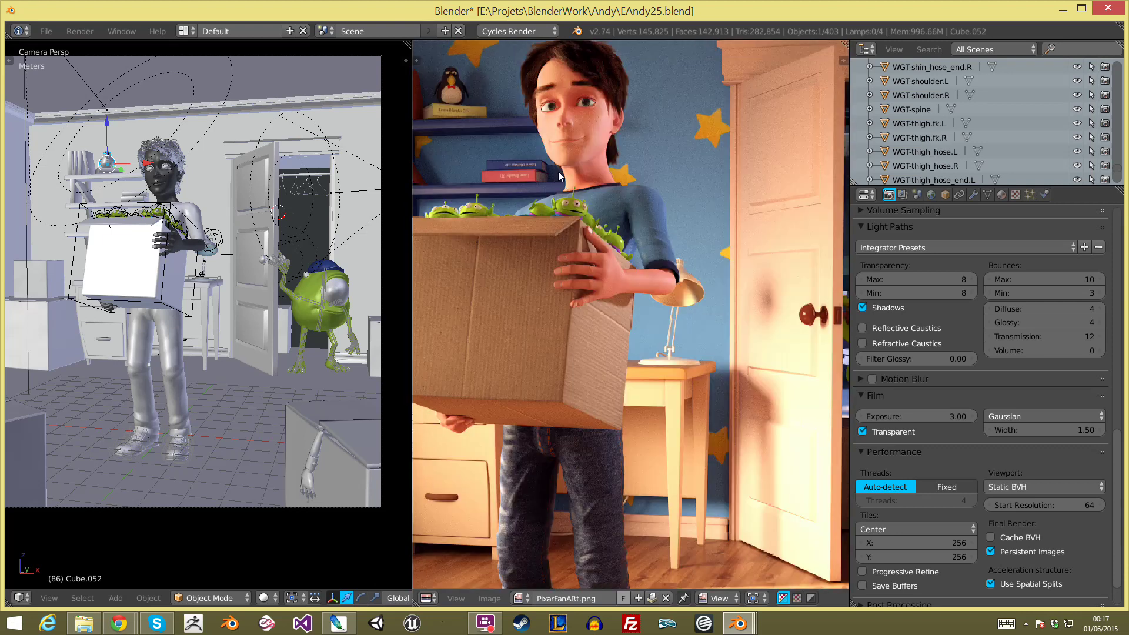
scroll(624, 186, "down", 3)
scroll(644, 200, "down", 2)
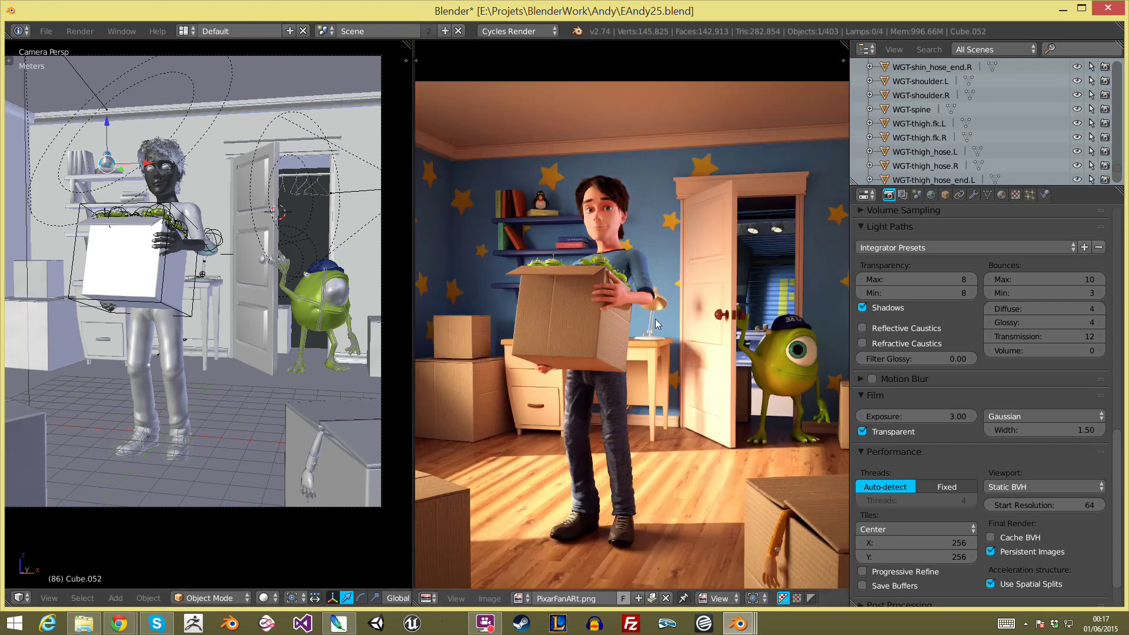
scroll(654, 326, "down", 3)
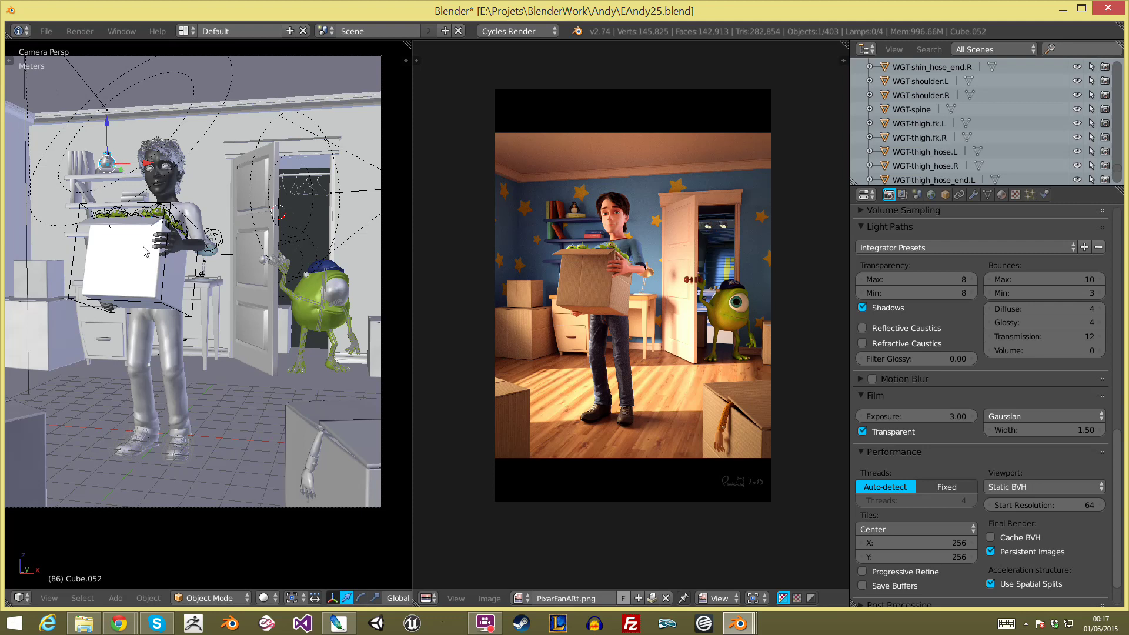
scroll(637, 185, "up", 1)
scroll(637, 185, "up", 1)
scroll(627, 203, "down", 1)
middle_click_drag(626, 202, 624, 230)
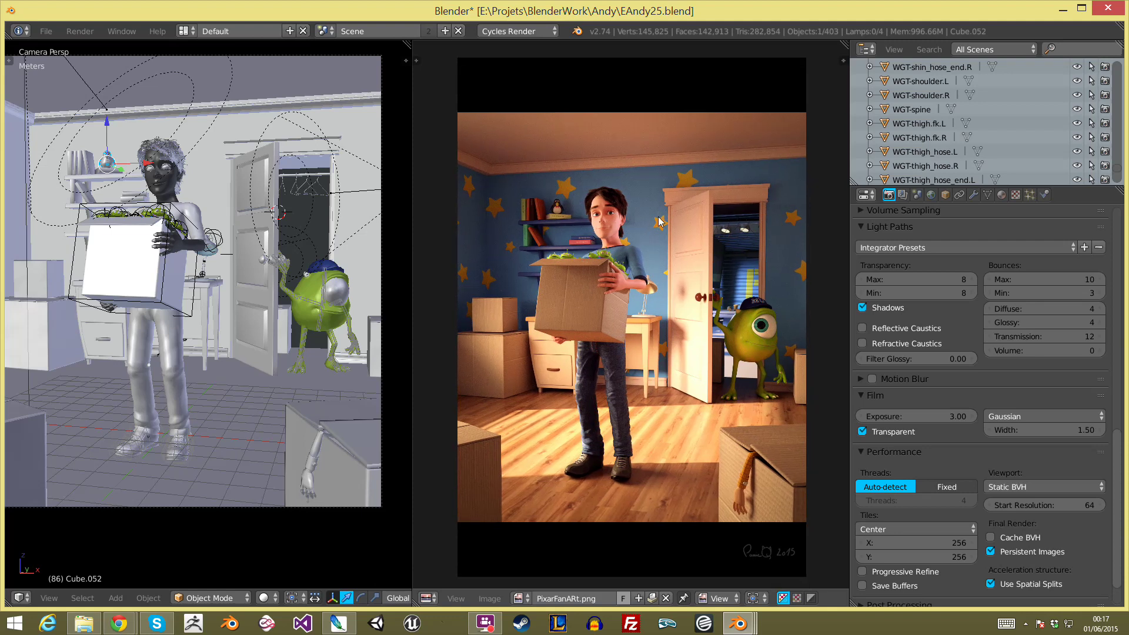
scroll(659, 221, "up", 2)
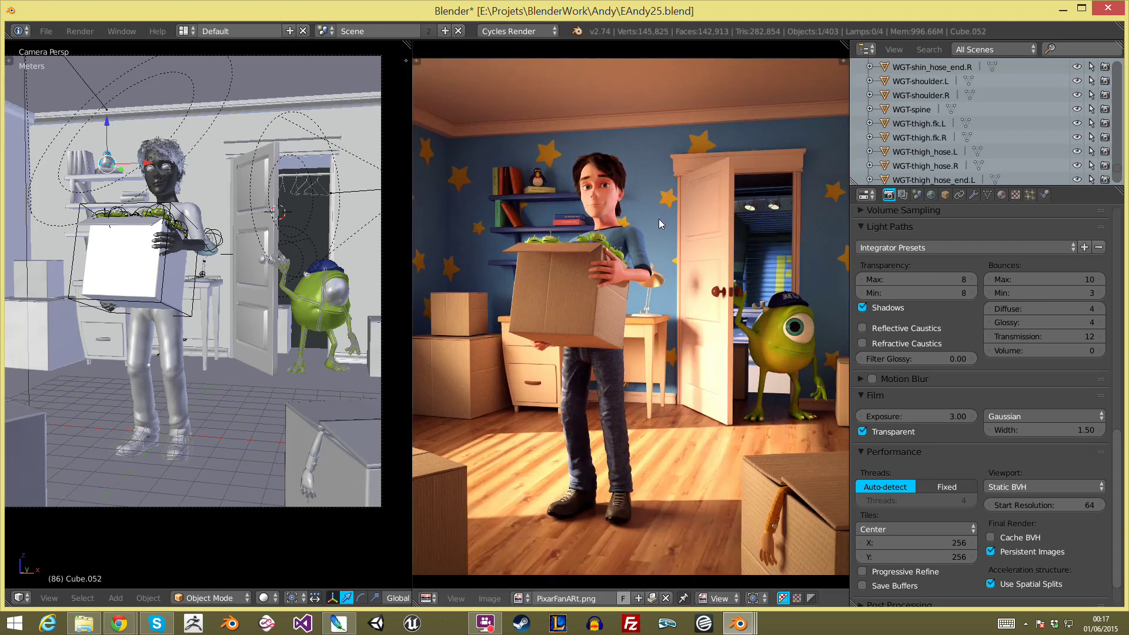
scroll(676, 238, "up", 1)
scroll(675, 230, "down", 5)
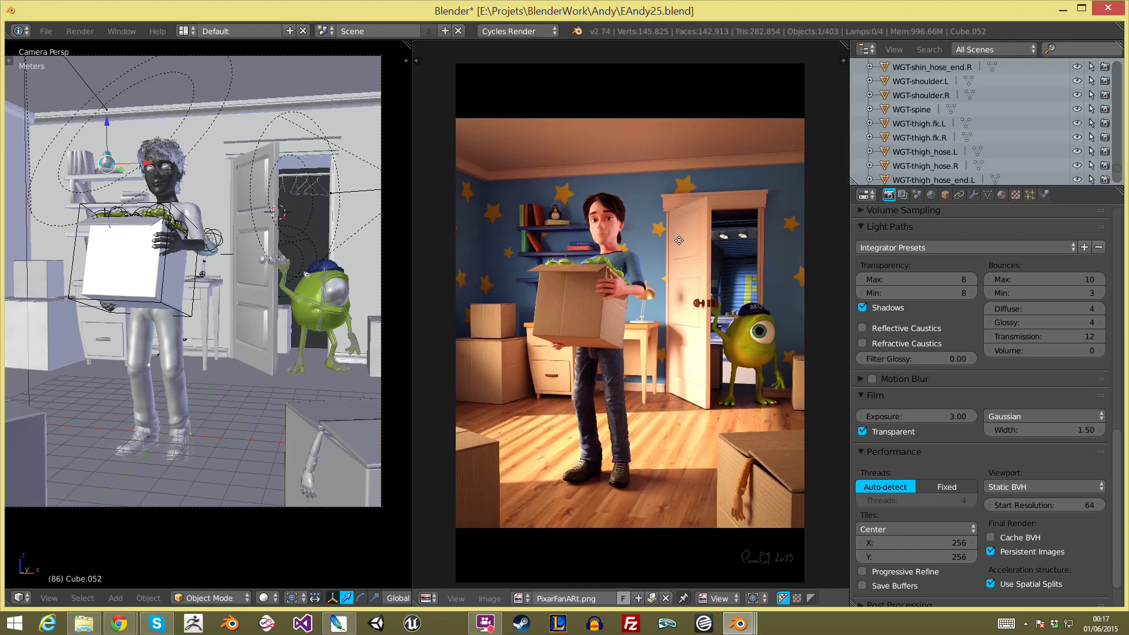
middle_click_drag(672, 231, 676, 240)
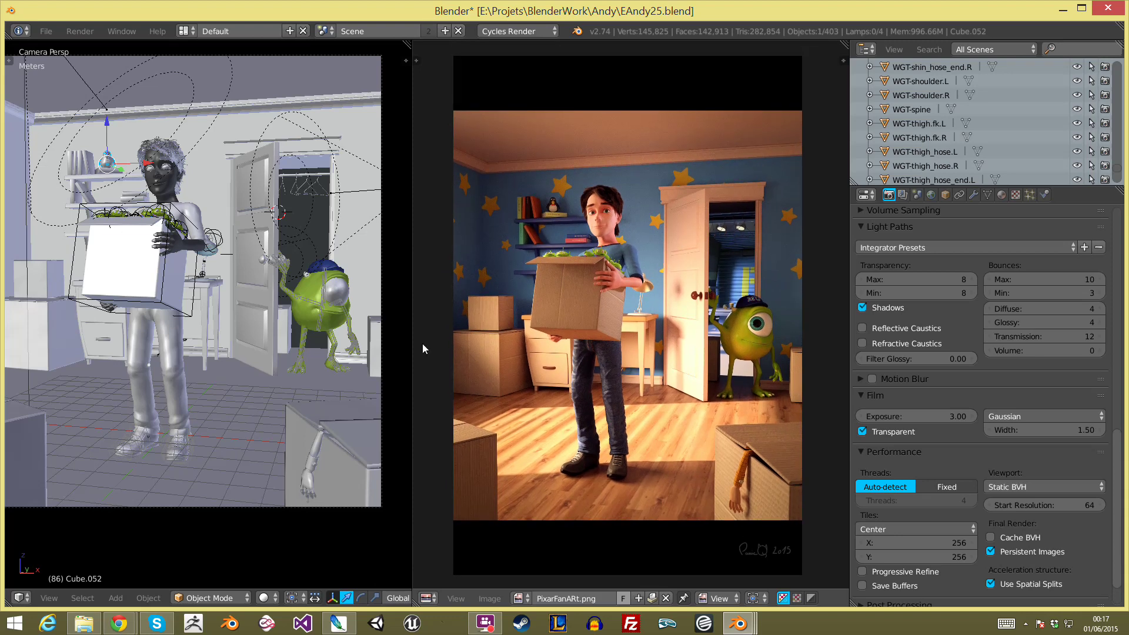
scroll(384, 378, "down", 1)
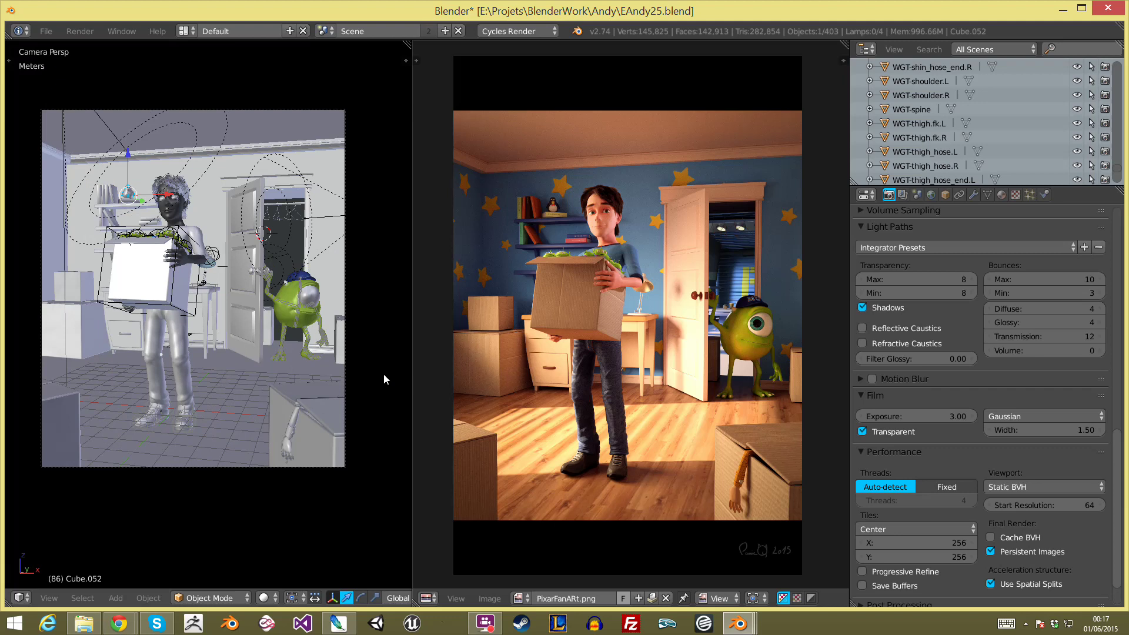
scroll(363, 431, "up", 2)
scroll(366, 429, "down", 1)
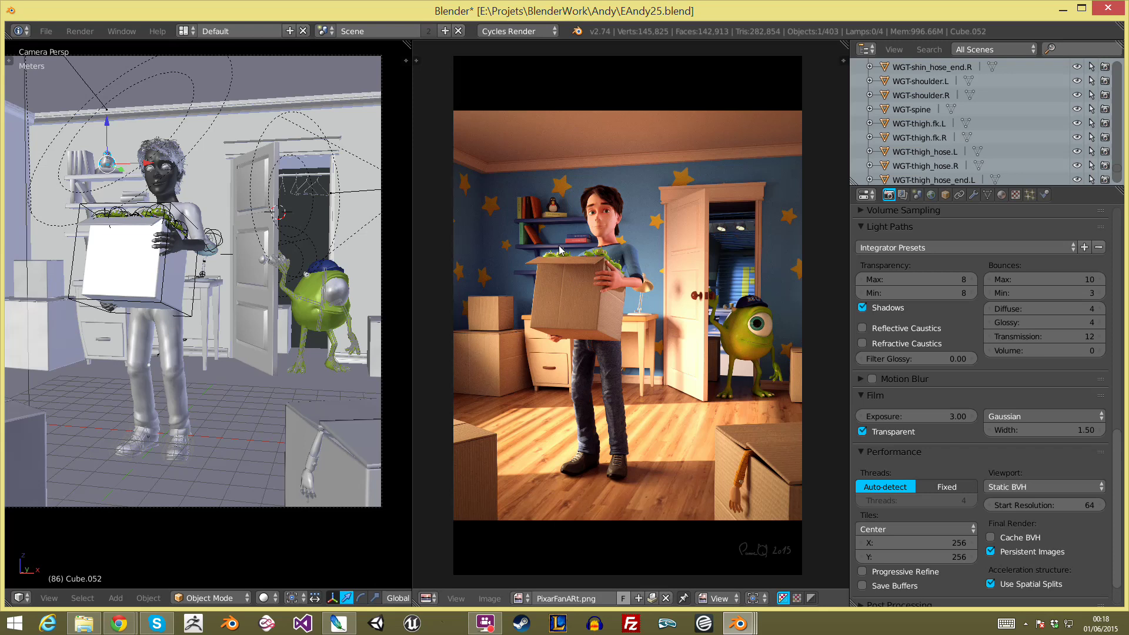
scroll(679, 347, "up", 3)
scroll(647, 341, "up", 2)
scroll(574, 330, "up", 2)
scroll(575, 333, "down", 3)
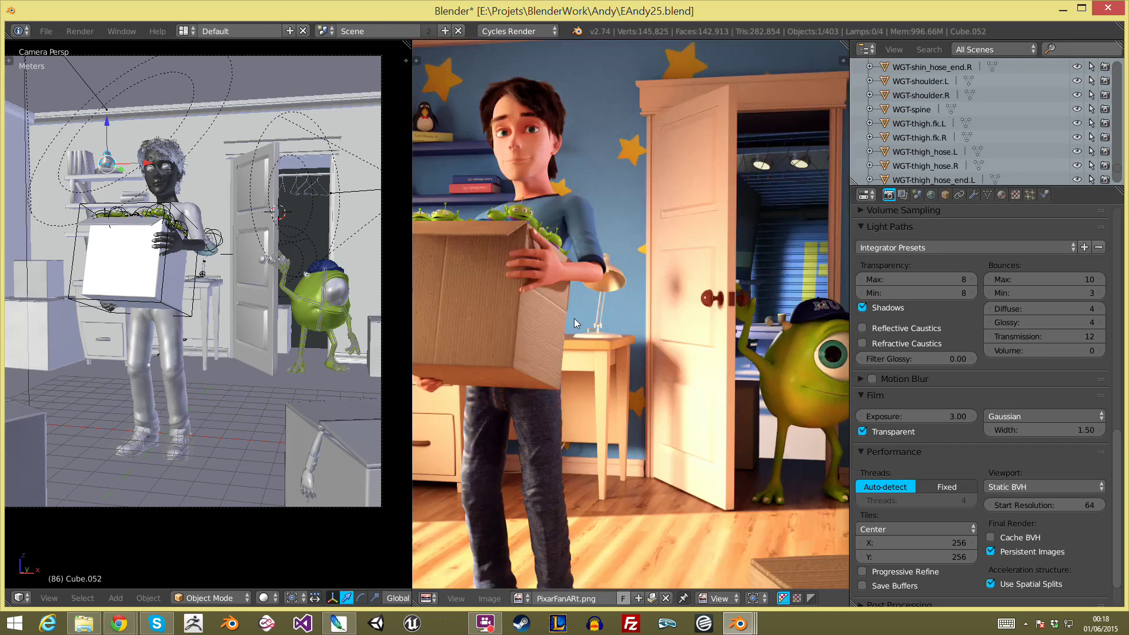
scroll(580, 307, "down", 2)
scroll(559, 329, "down", 1)
scroll(235, 329, "up", 3)
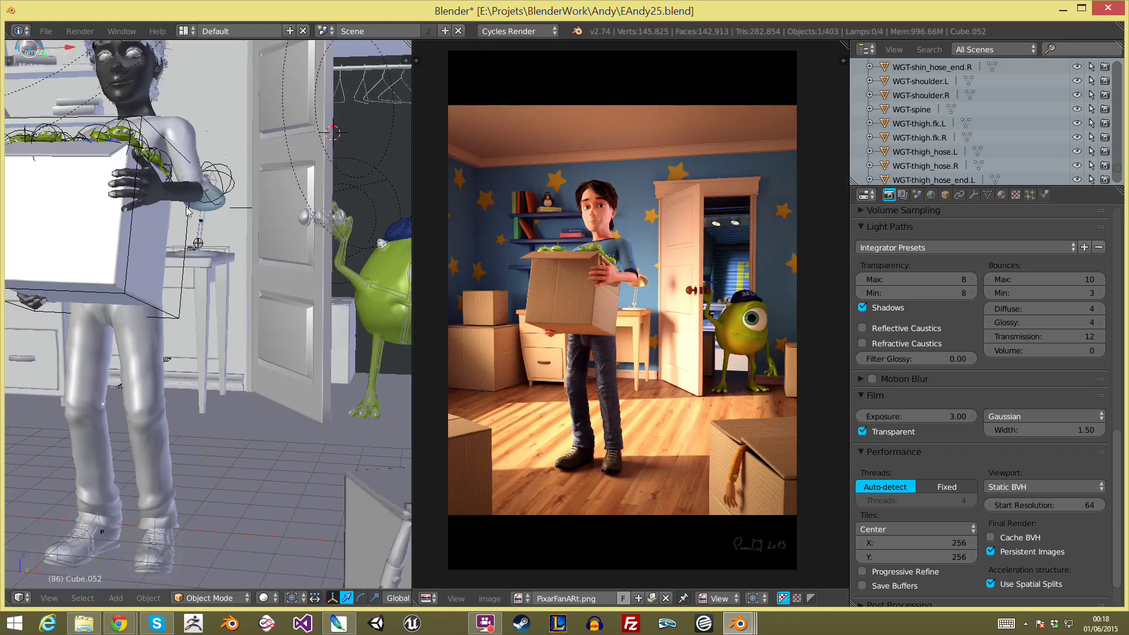
scroll(588, 353, "down", 1)
scroll(366, 429, "down", 1)
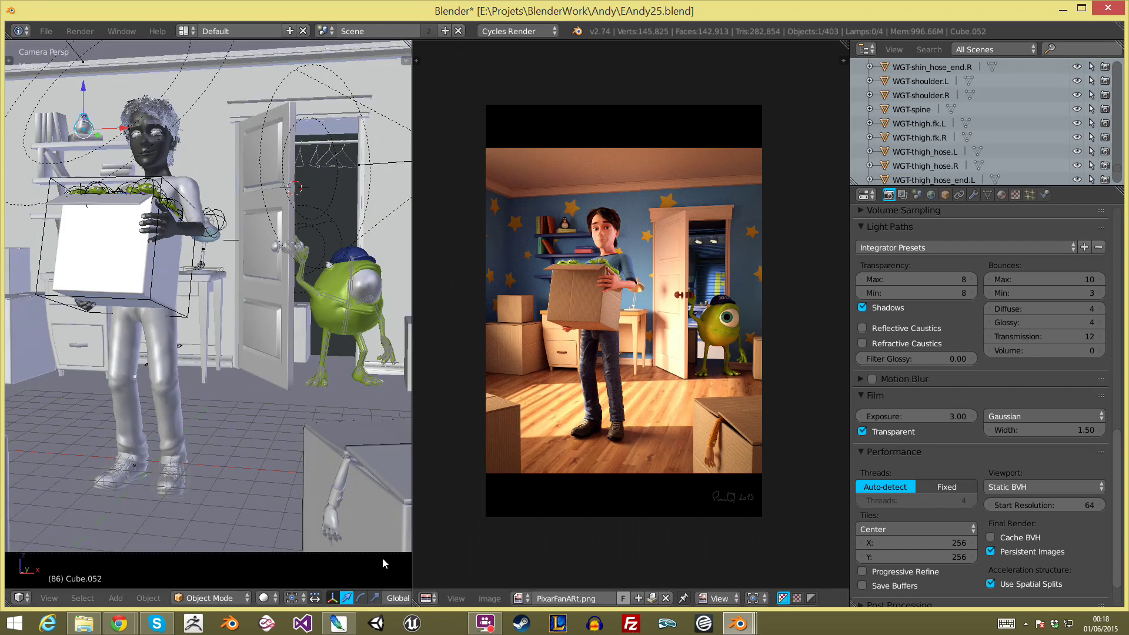
scroll(382, 563, "down", 1)
scroll(390, 594, "down", 3)
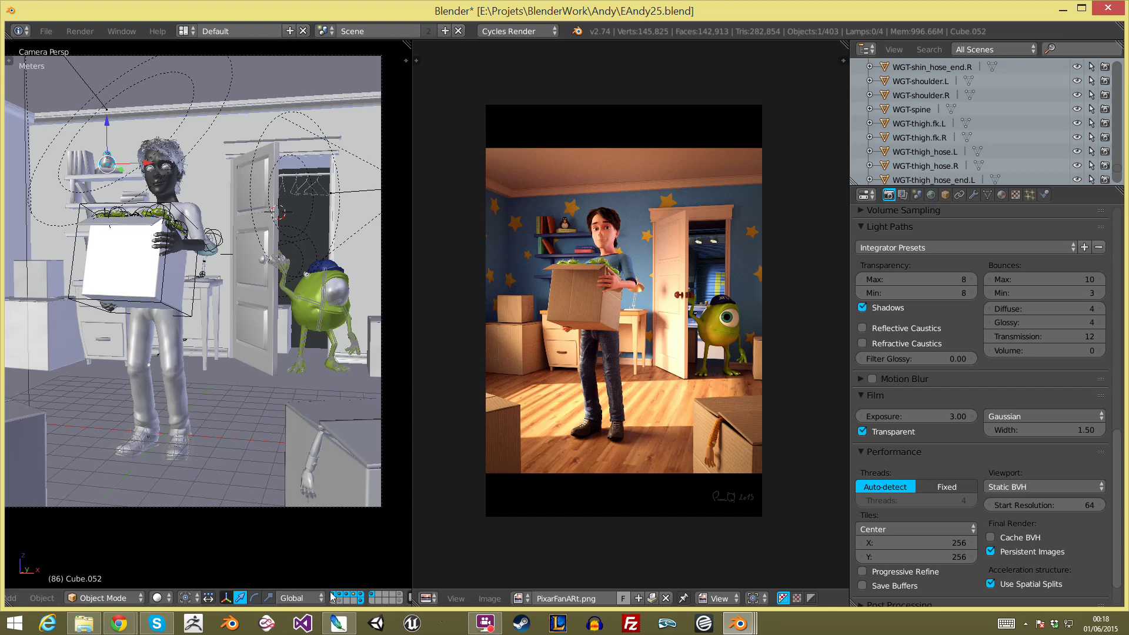
Step: Show only the characters' layer and orbit around the boy and Mike
scroll(353, 598, "down", 3)
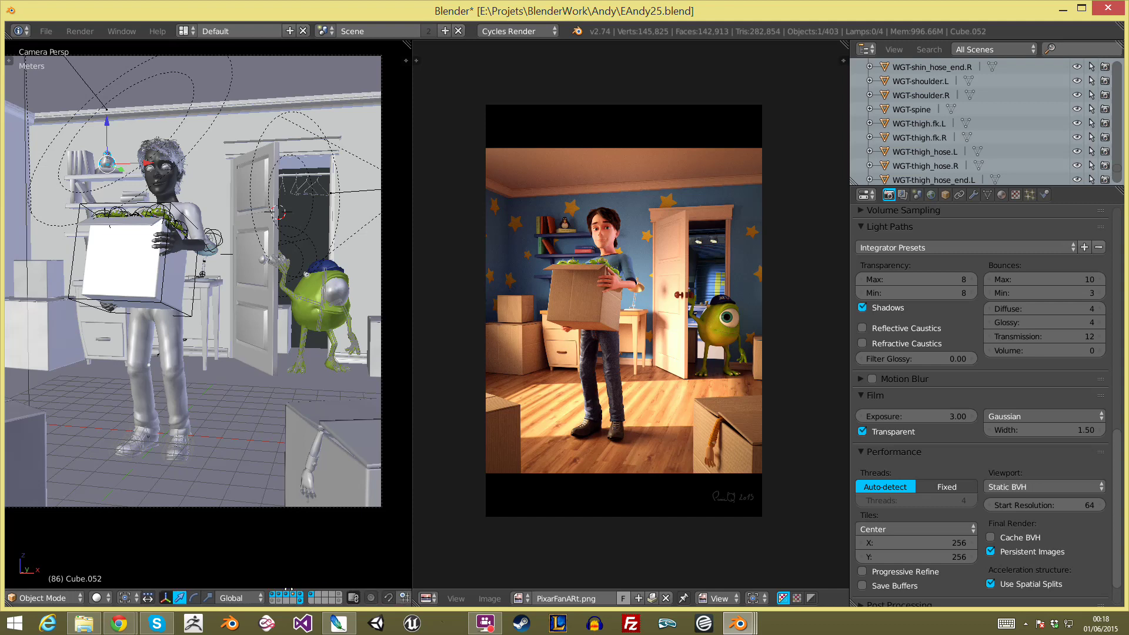
left_click(272, 597)
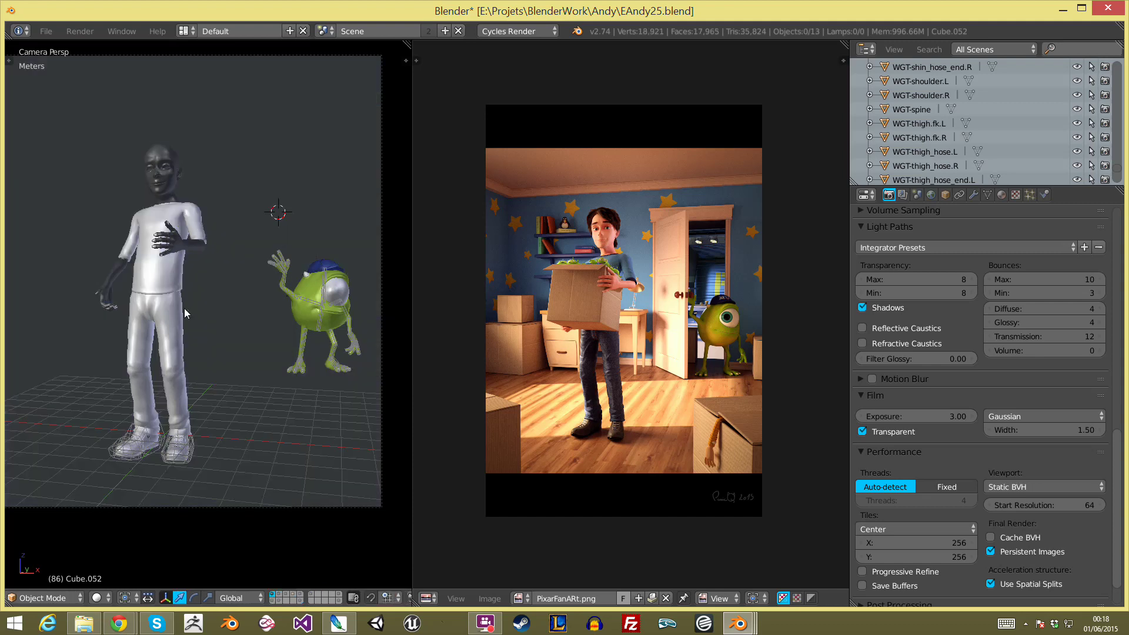
middle_click_drag(185, 309, 249, 326)
scroll(257, 350, "down", 2)
scroll(264, 407, "down", 2)
scroll(126, 273, "up", 8)
mouse_move(126, 273)
middle_mouse_down()
mouse_move(134, 219)
mouse_move(181, 238)
mouse_move(171, 301)
mouse_move(119, 296)
middle_mouse_up()
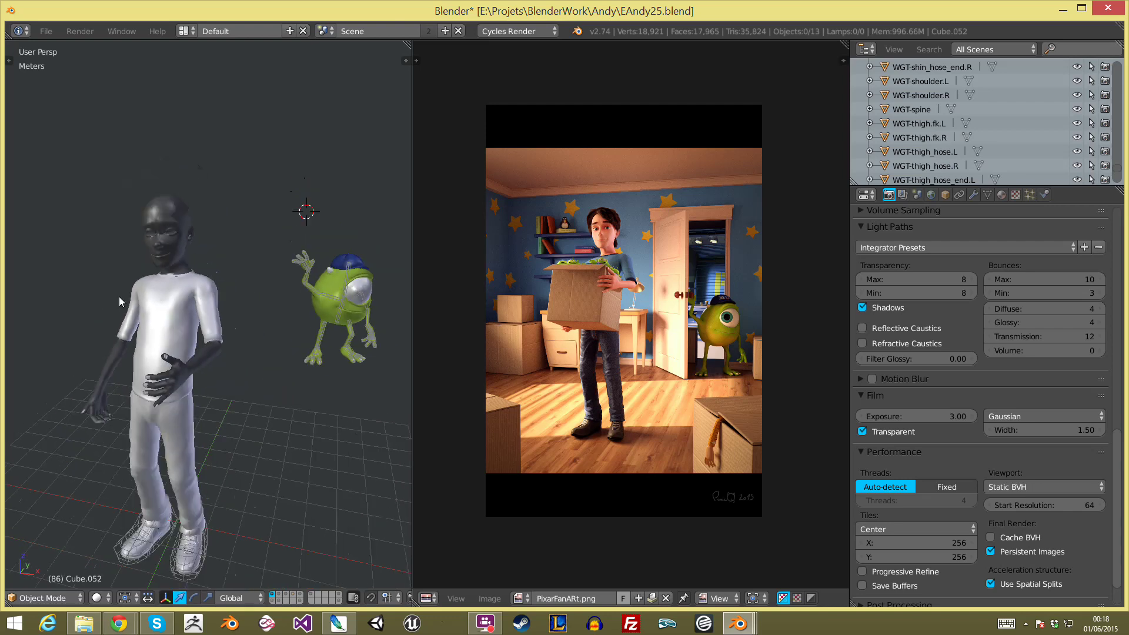
Step: Briefly check the head-sculpt layer, return to the characters' layer and view through the camera
left_click(278, 594)
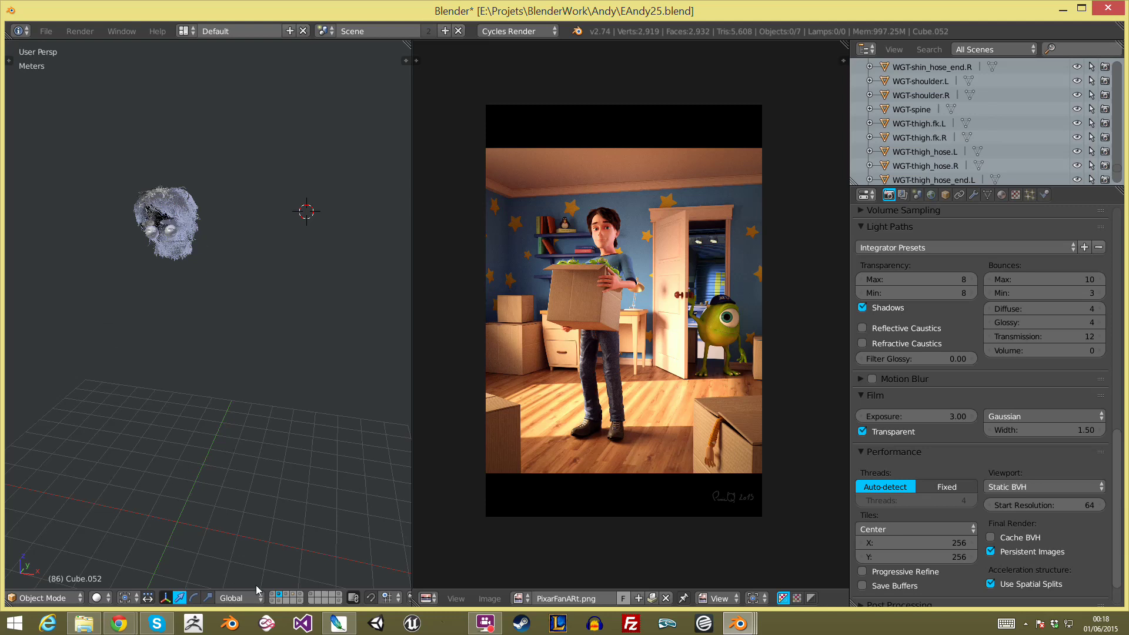
left_click(273, 596)
key("shift+b")
left_click_drag(95, 155, 227, 330)
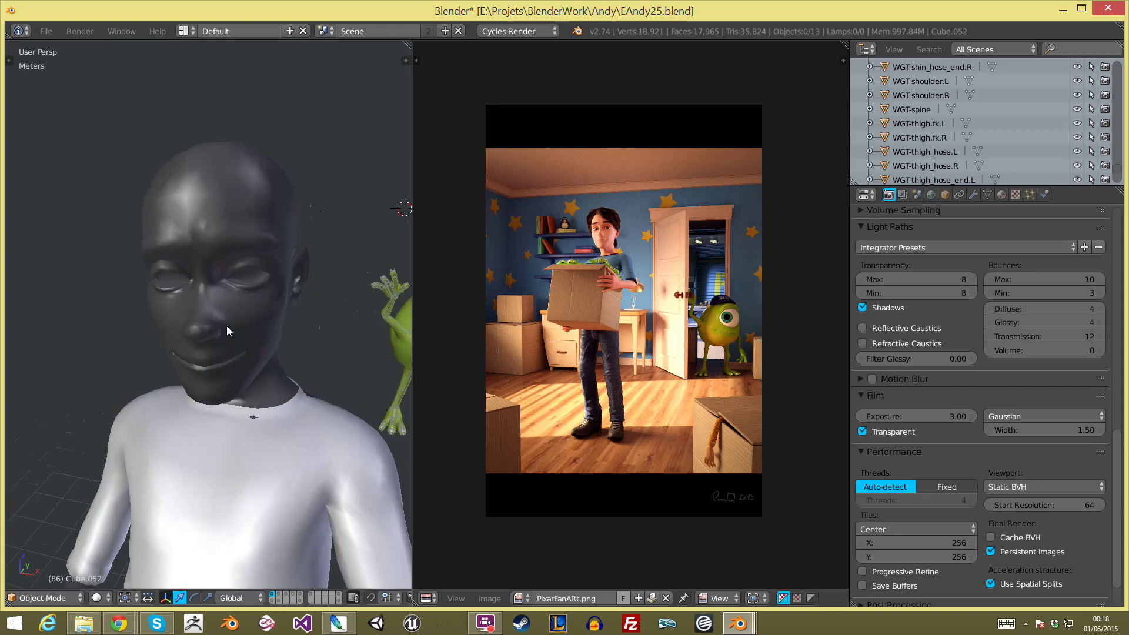
scroll(235, 369, "down", 3)
scroll(236, 369, "down", 2)
key("KP_0")
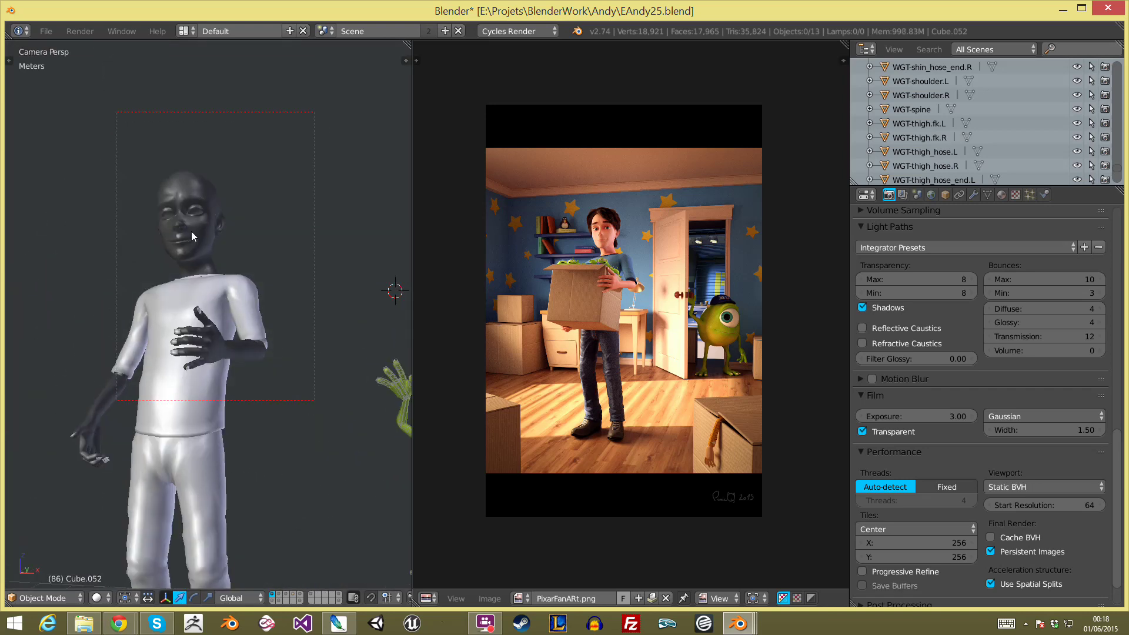
Step: Preview Andy in rendered shading, adding the hair layer and limiting the render region to his face
key("shift+z")
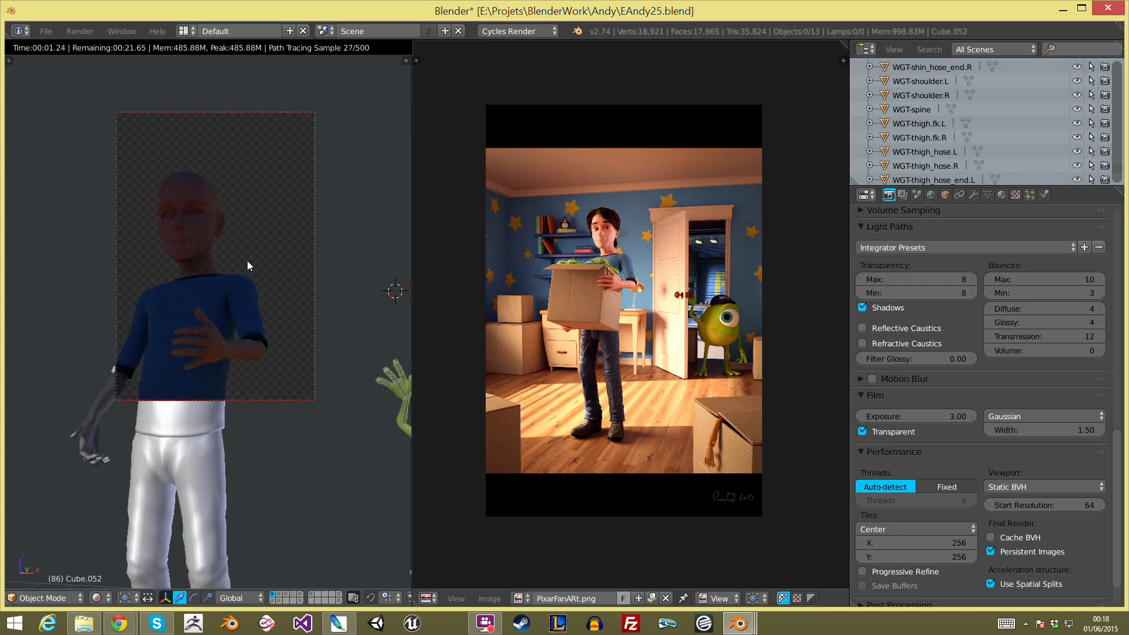
scroll(185, 224, "up", 4)
middle_click_drag(252, 238, 270, 470, "shift")
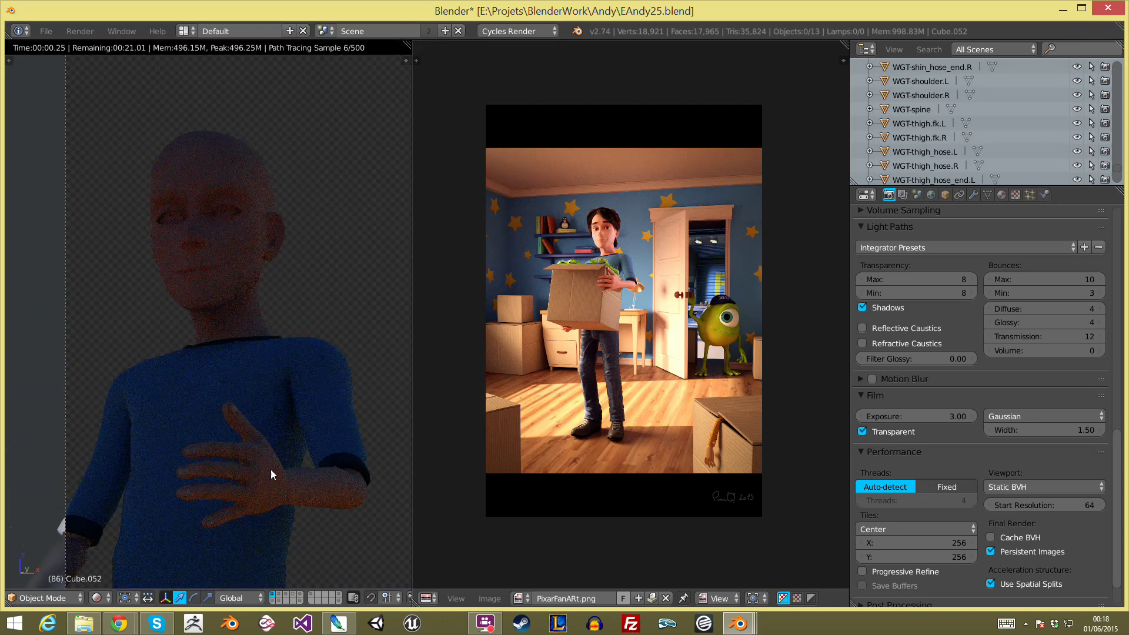
left_click(278, 596, "shift")
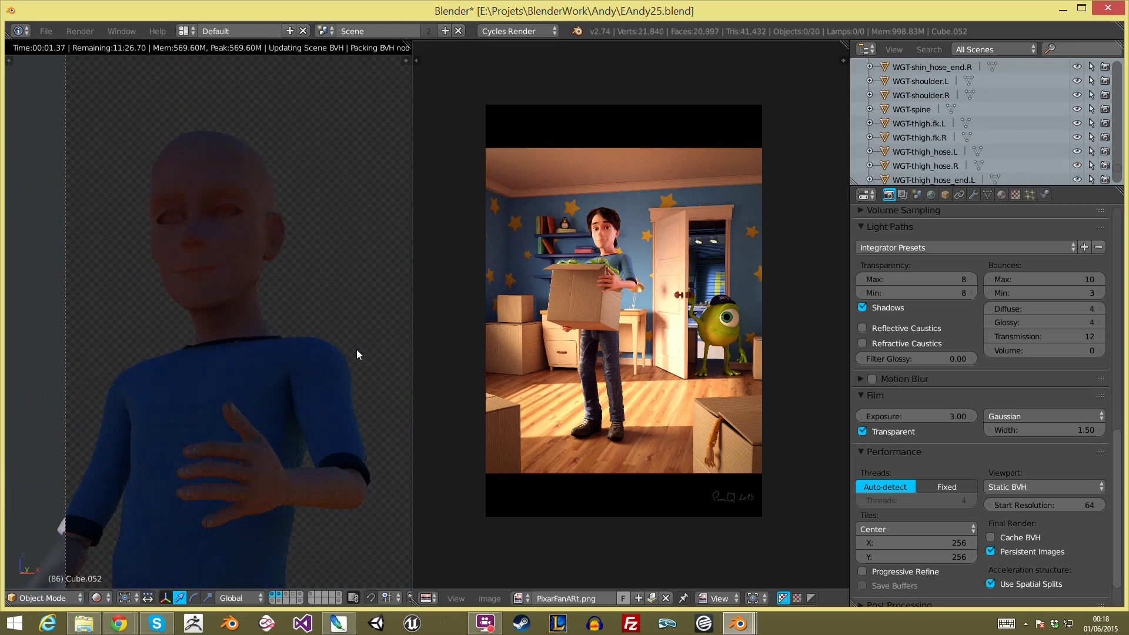
key("ctrl+b")
left_click_drag(104, 78, 335, 372)
scroll(269, 310, "up", 2)
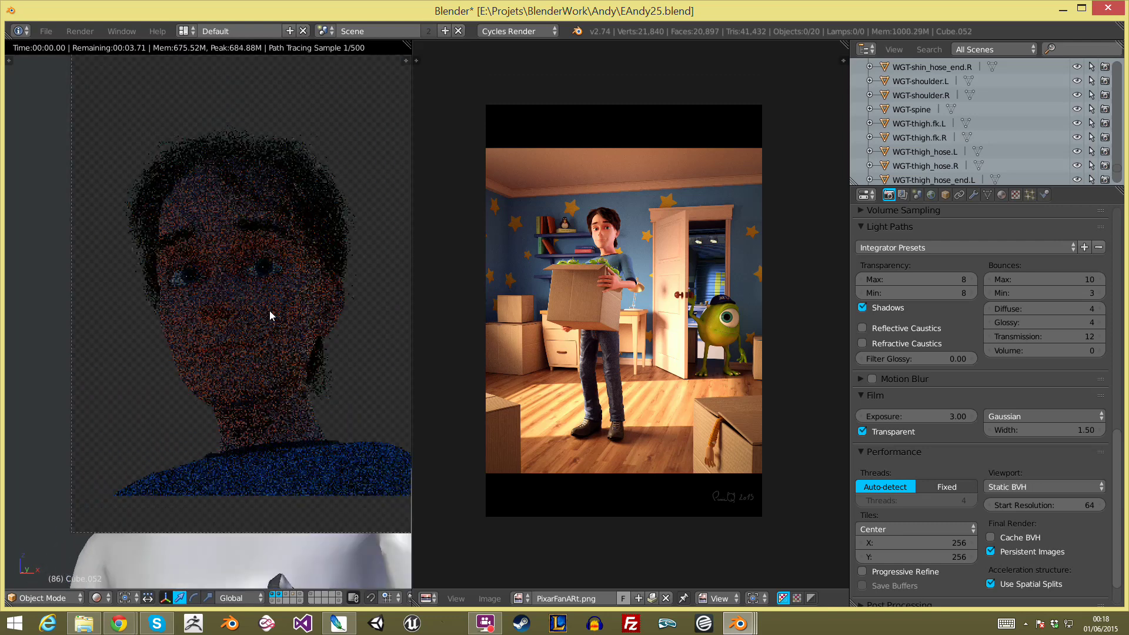
Step: Clear the render region, then add the lamp and props layers while orbiting around Andy and Mike
key("ctrl+alt+b")
scroll(256, 358, "down", 5)
scroll(175, 407, "down", 2)
mouse_move(175, 407)
middle_mouse_down()
mouse_move(286, 377)
mouse_move(255, 393)
middle_mouse_up()
scroll(287, 376, "up", 6)
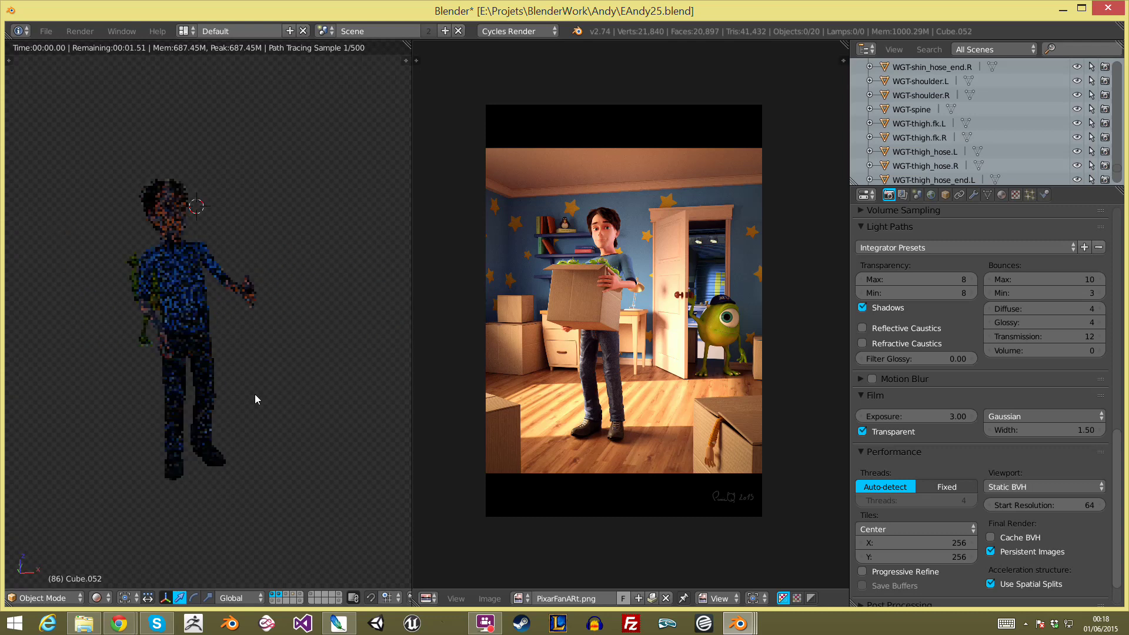
left_click(311, 598, "shift")
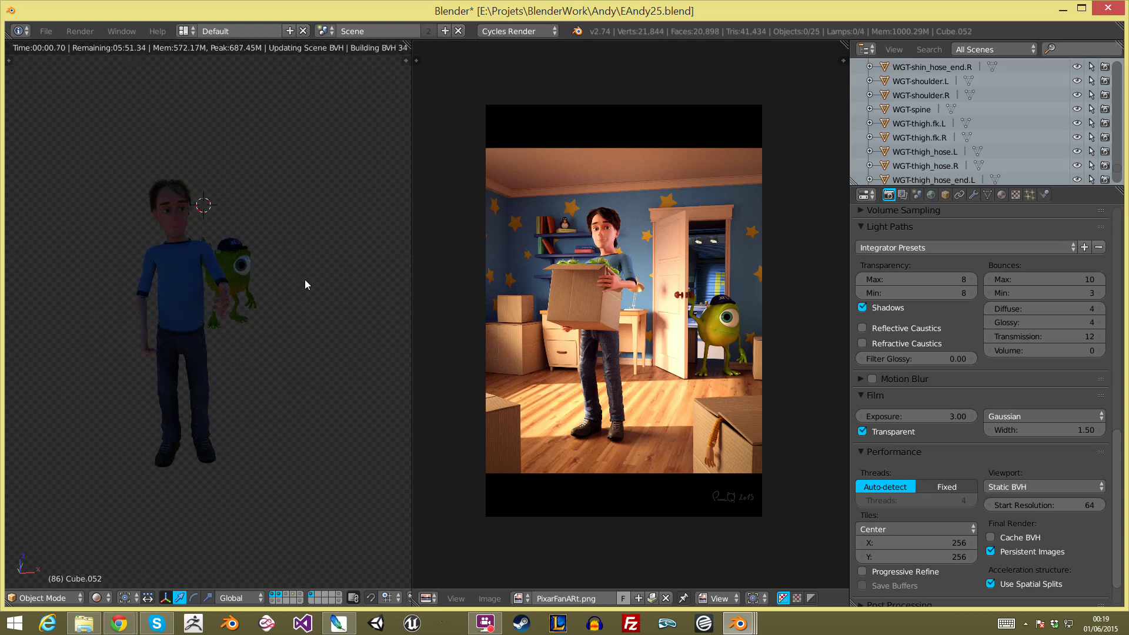
mouse_move(315, 372)
middle_mouse_down()
mouse_move(214, 362)
mouse_move(232, 366)
middle_mouse_up()
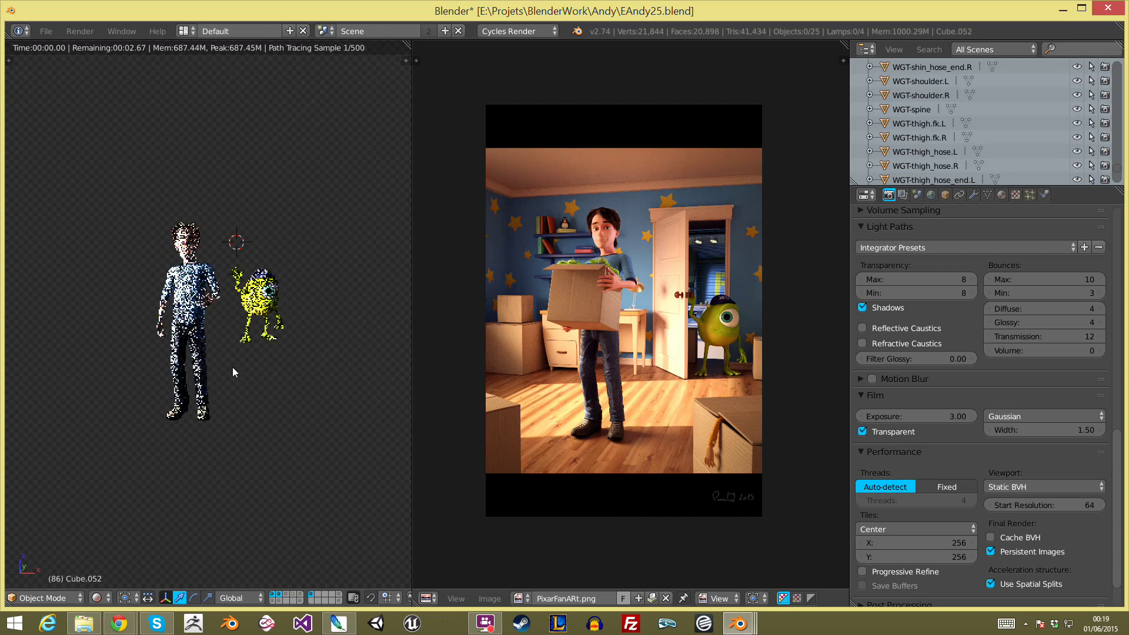
left_click(299, 595, "shift")
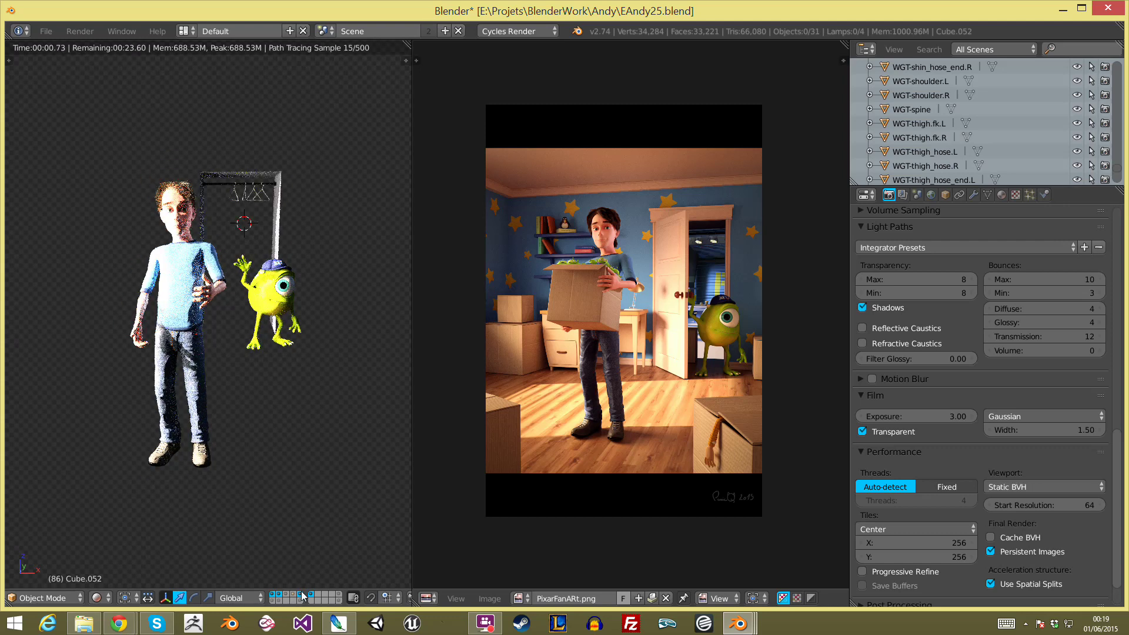
Step: In solid shading, show only the boxes, shelves/desk/door and closet-hanger layers of the room
key("shift+z")
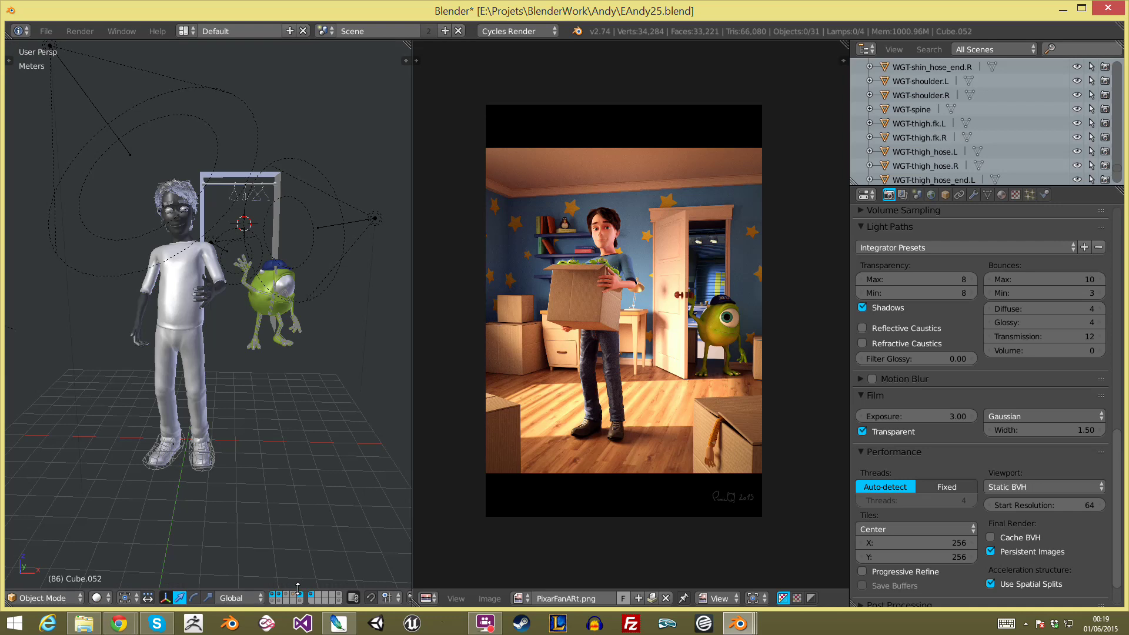
left_click(299, 595)
left_click(298, 600)
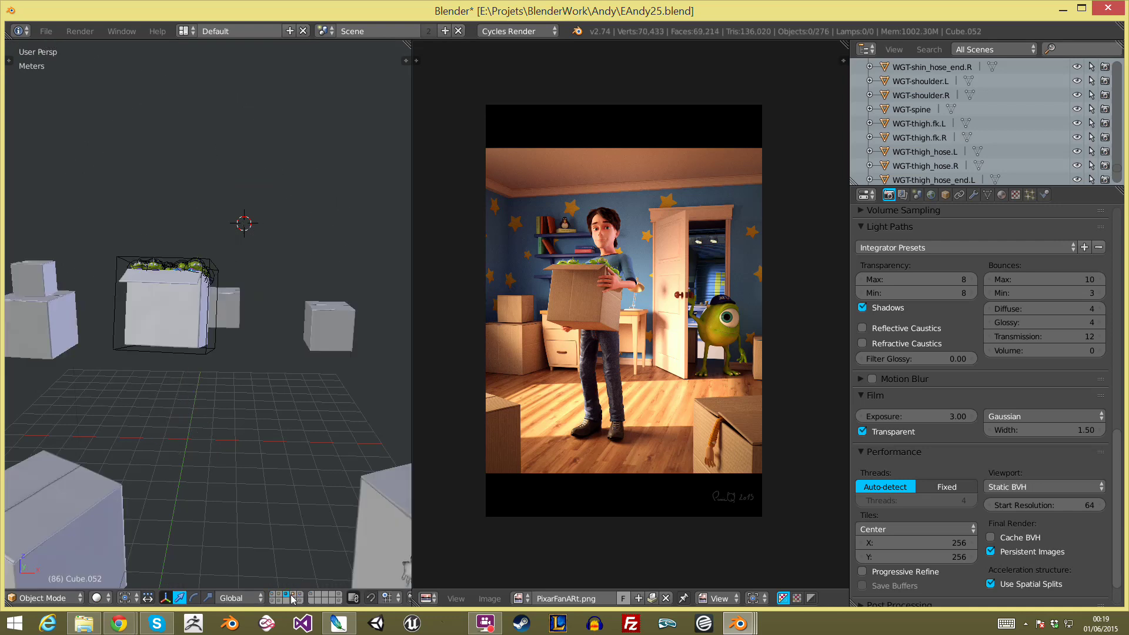
left_click(293, 594)
left_click(300, 594, "shift")
middle_click_drag(276, 425, 129, 460)
scroll(129, 460, "up", 3)
scroll(742, 259, "up", 5)
Step: Circle Mike with a grease-pencil annotation on the render, then delete the annotation layer
middle_click_drag(742, 258, 517, 277)
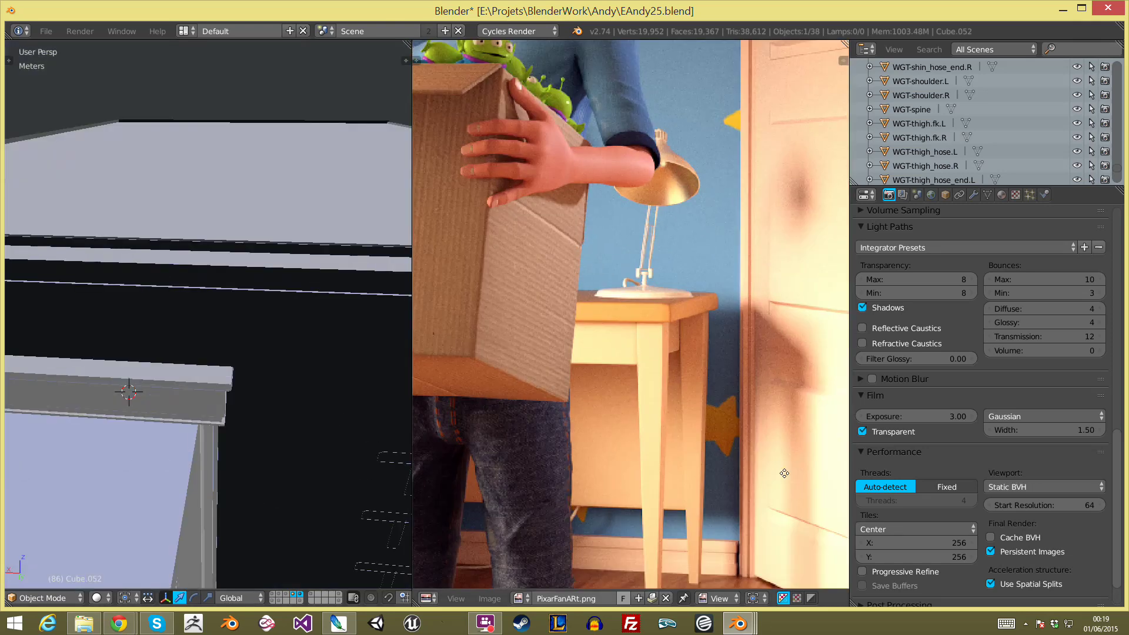
mouse_move(516, 278)
left_mouse_down()
mouse_move(547, 581)
mouse_move(714, 235)
mouse_move(517, 294)
left_mouse_up()
scroll(645, 274, "down", 3)
key("n")
scroll(809, 419, "down", 1)
left_click(823, 502)
key("n")
scroll(187, 485, "down", 5)
Step: Select the door-frame box Cube.058 and orbit and zoom to view it whole
right_click(187, 485)
mouse_move(187, 485)
middle_mouse_down()
mouse_move(294, 461)
mouse_move(305, 424)
mouse_move(270, 422)
middle_mouse_up()
scroll(315, 387, "down", 2)
scroll(253, 449, "up", 4)
scroll(304, 423, "down", 3)
scroll(284, 418, "down", 1)
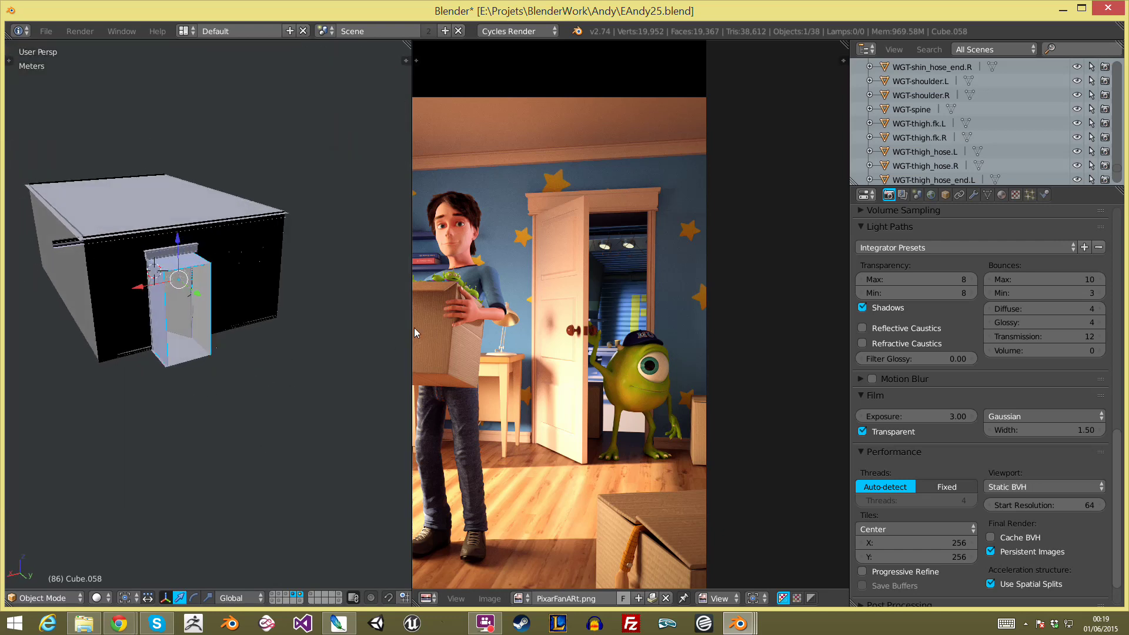
scroll(627, 475, "up", 2)
scroll(665, 376, "up", 1)
scroll(686, 271, "up", 2)
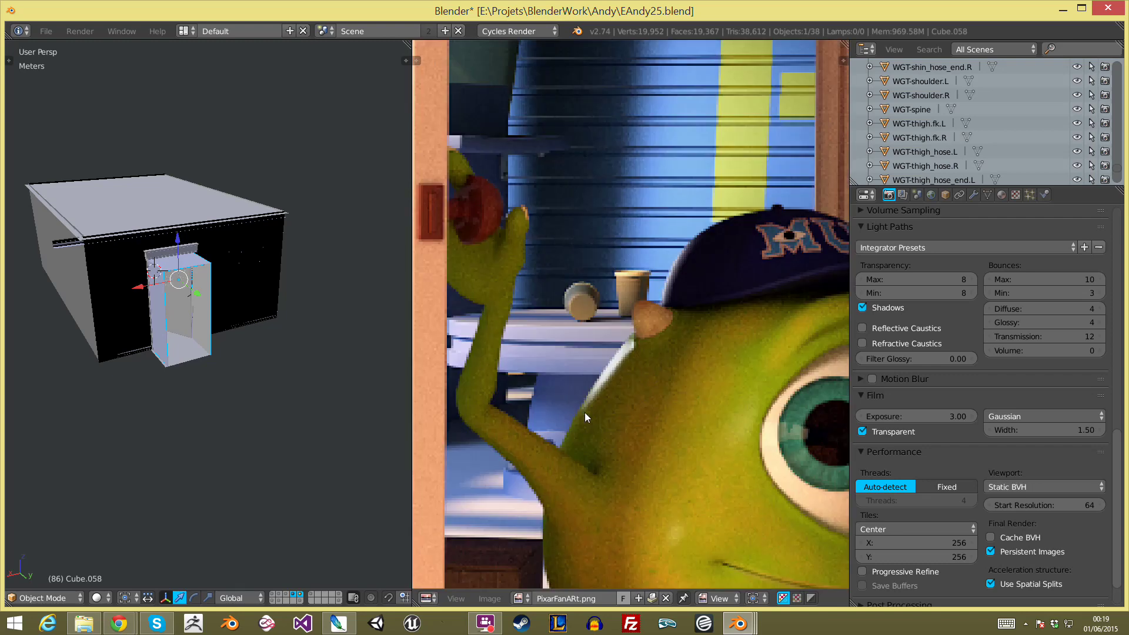
scroll(734, 203, "down", 5)
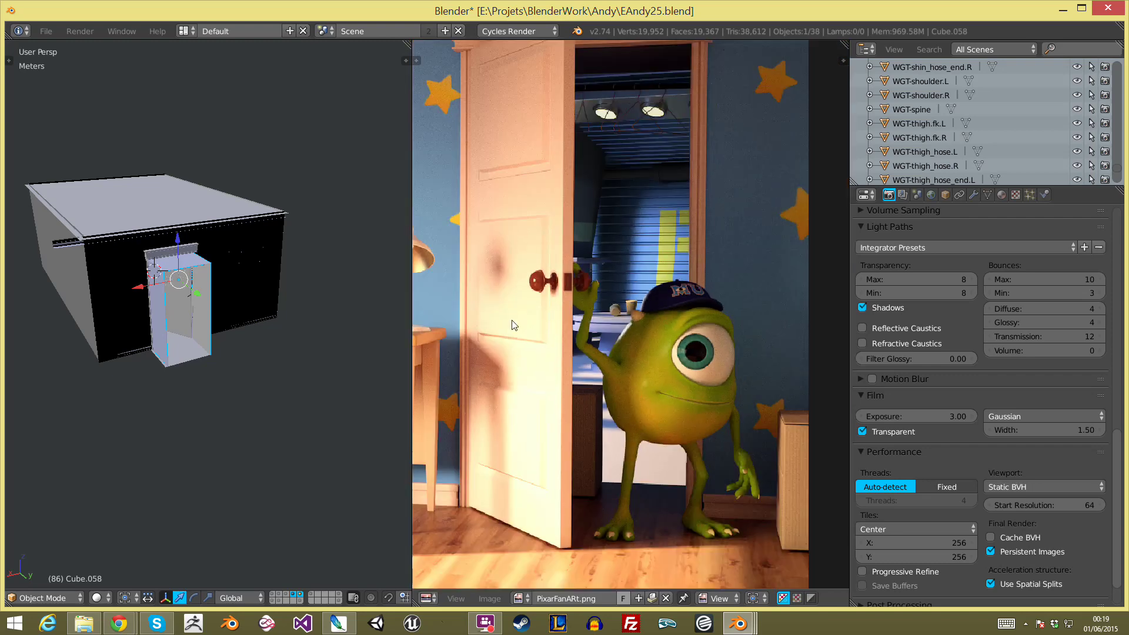
scroll(100, 312, "down", 3)
scroll(134, 318, "up", 6)
scroll(106, 333, "up", 1)
scroll(123, 348, "up", 2)
scroll(100, 370, "up", 3)
Step: Orbit out from the box to show the room and desk, toggling orthographic view and back
middle_click_drag(120, 425, 193, 416)
key("KP_5")
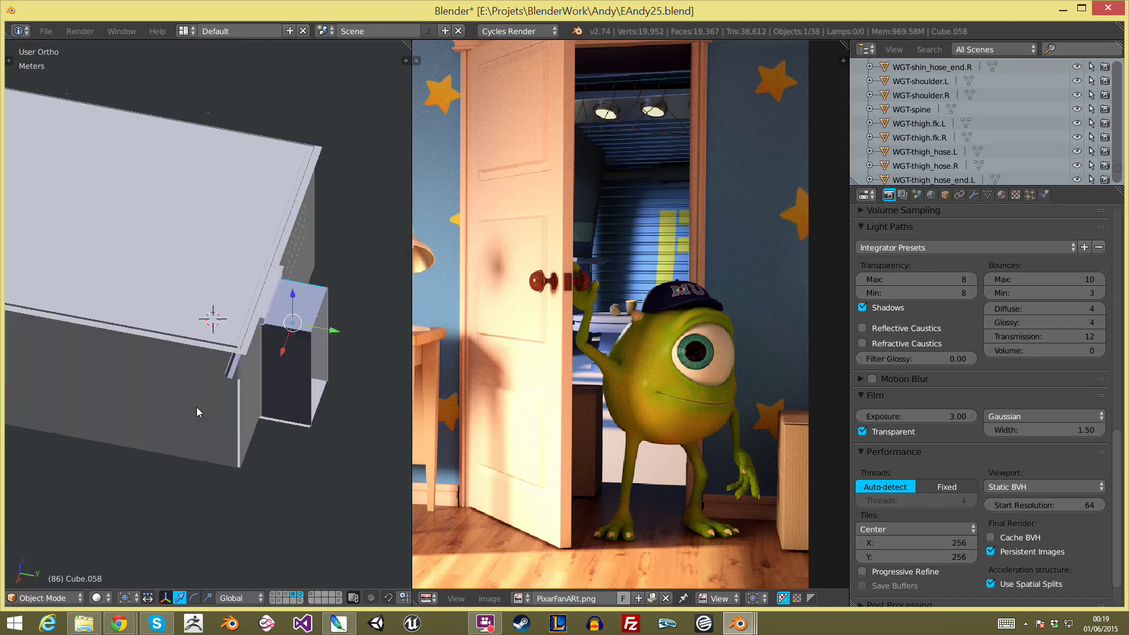
key("KP_5")
mouse_move(187, 380)
middle_mouse_down()
mouse_move(257, 351)
mouse_move(249, 334)
middle_mouse_up()
scroll(259, 368, "up", 3)
scroll(235, 366, "down", 5)
scroll(182, 396, "up", 5)
scroll(188, 397, "down", 5)
middle_click_drag(200, 388, 201, 357)
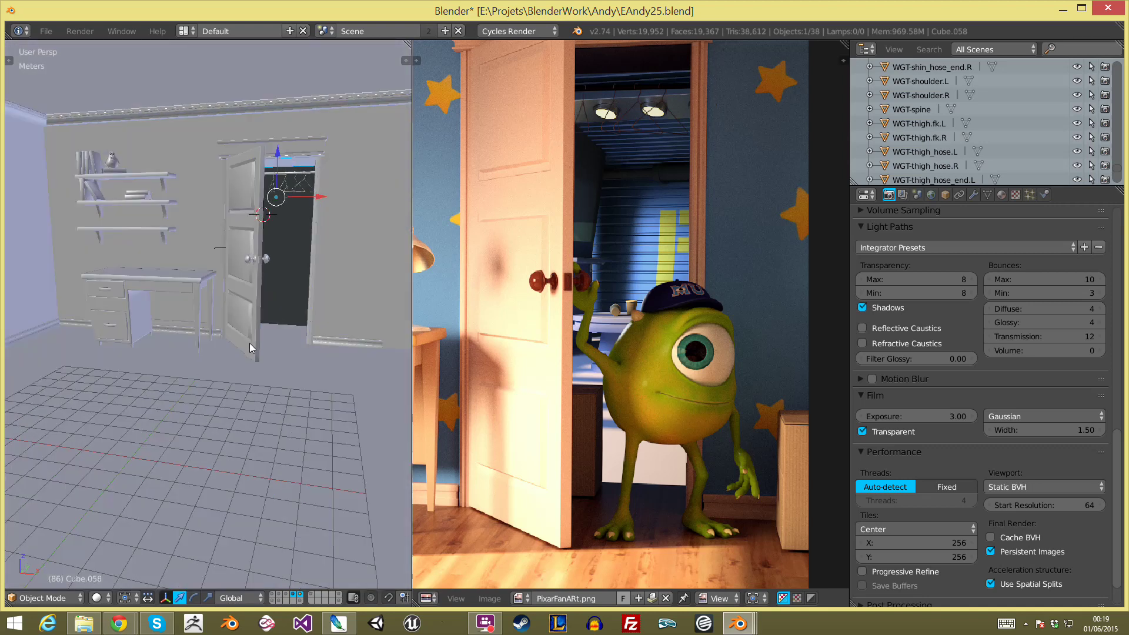
scroll(613, 337, "down", 2)
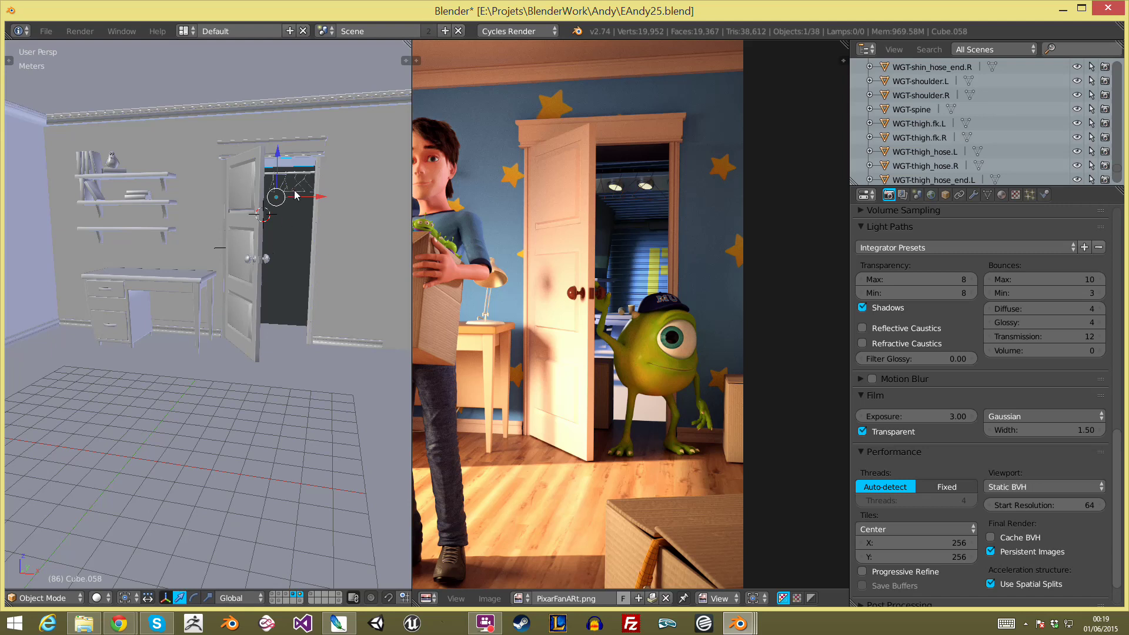
Step: Select the desk and then the small figurine on the shelf, then widen the view of the room
right_click(167, 280)
right_click(110, 163)
middle_click_drag(207, 226, 194, 273)
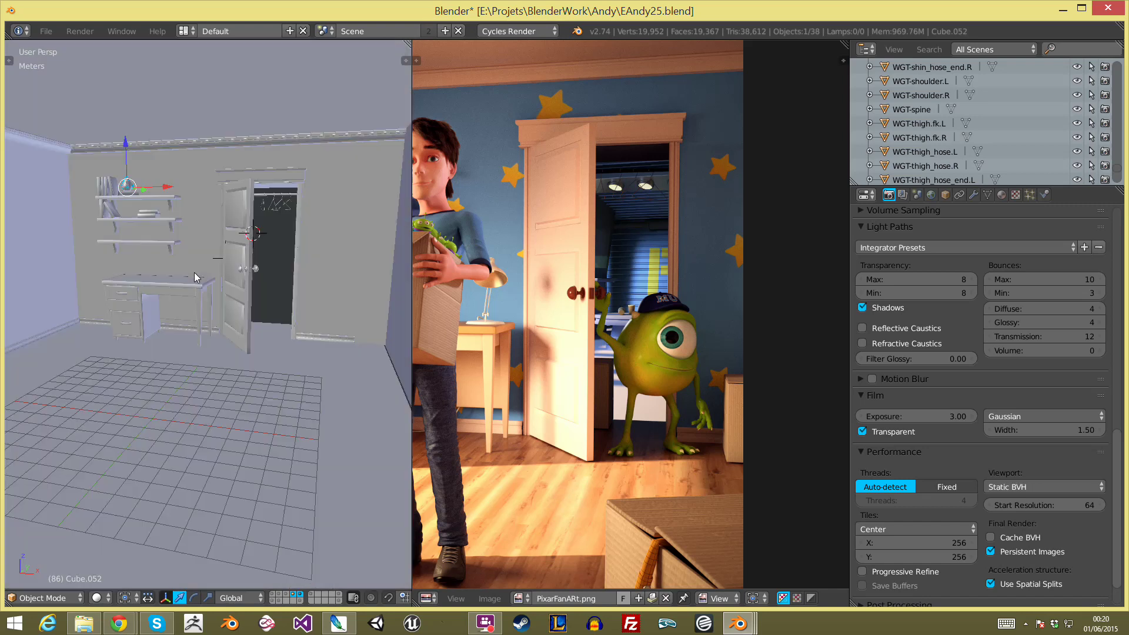
scroll(194, 273, "down", 2)
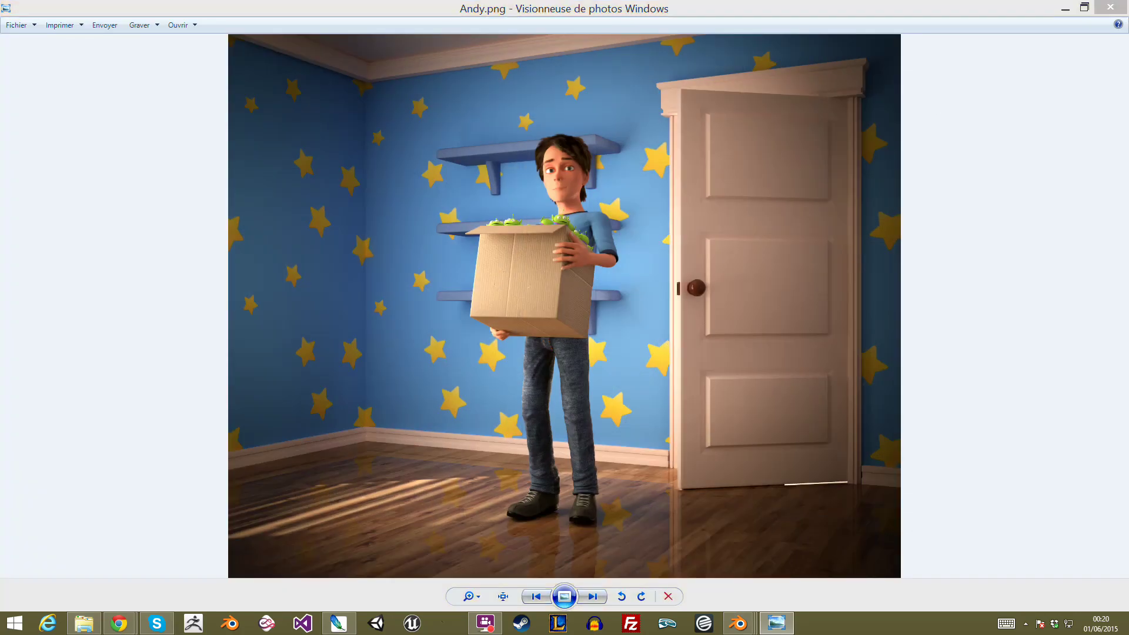
key("Right")
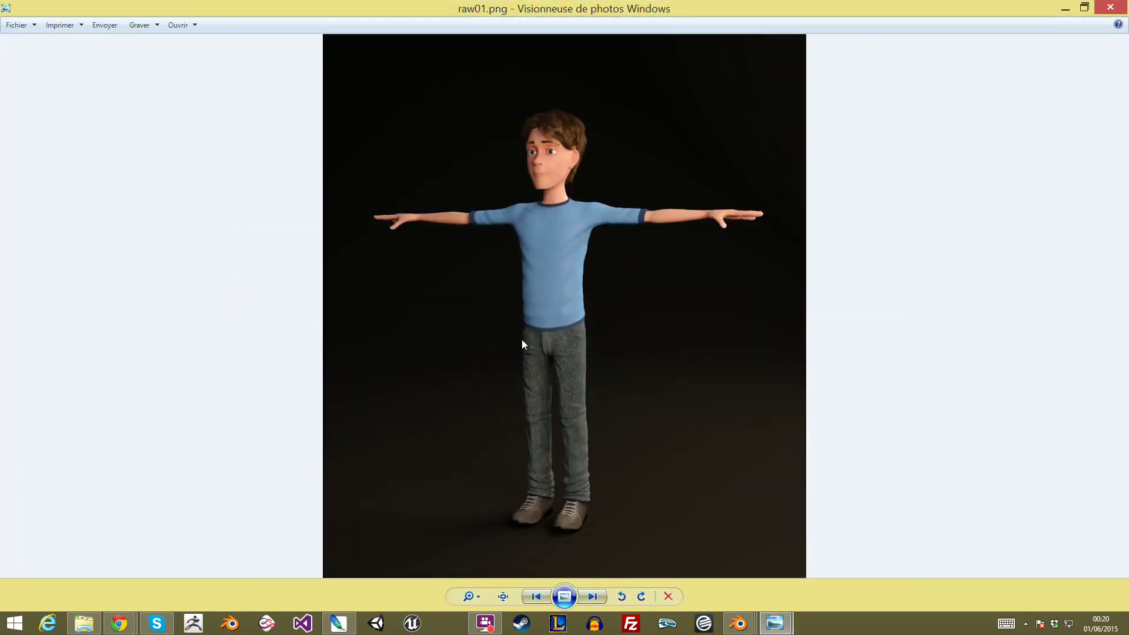
scroll(572, 276, "up", 3)
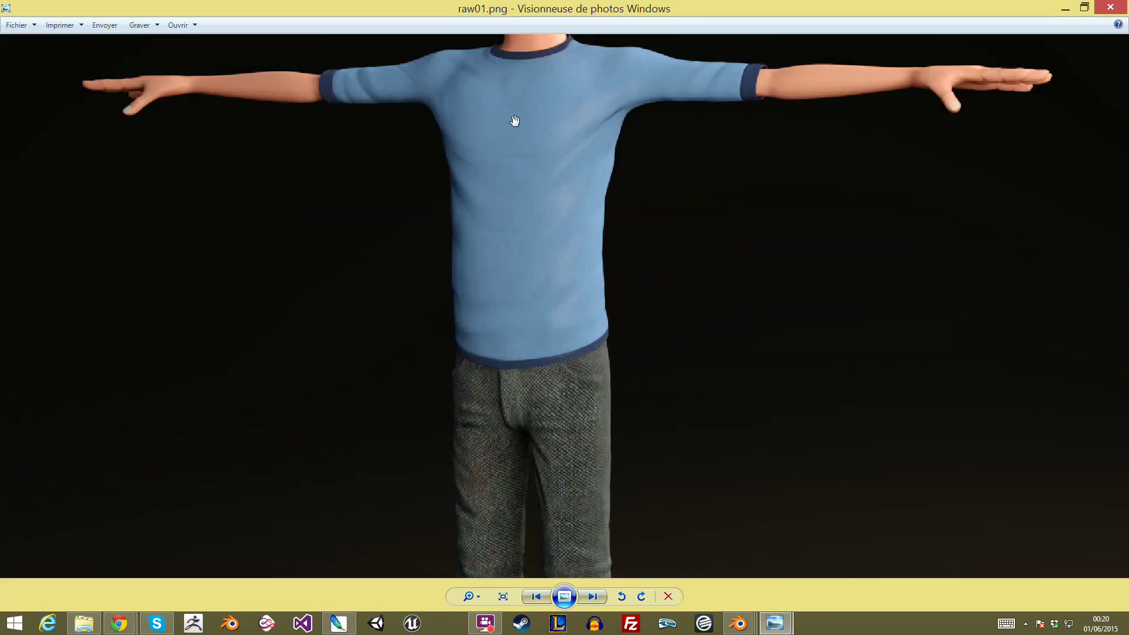
left_click_drag(516, 113, 515, 365)
scroll(483, 276, "up", 2)
scroll(487, 335, "down", 5)
scroll(517, 300, "up", 3)
scroll(551, 183, "up", 1)
scroll(551, 182, "down", 3)
scroll(558, 159, "up", 1)
scroll(560, 235, "up", 2)
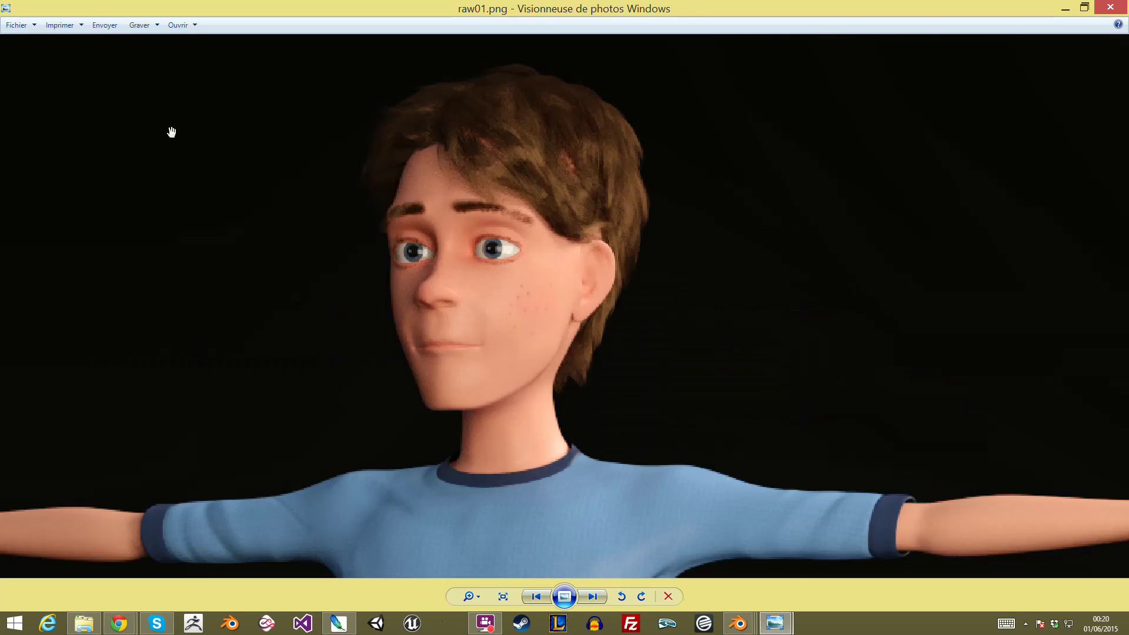
scroll(560, 251, "up", 2)
scroll(559, 252, "up", 1)
scroll(611, 276, "down", 4)
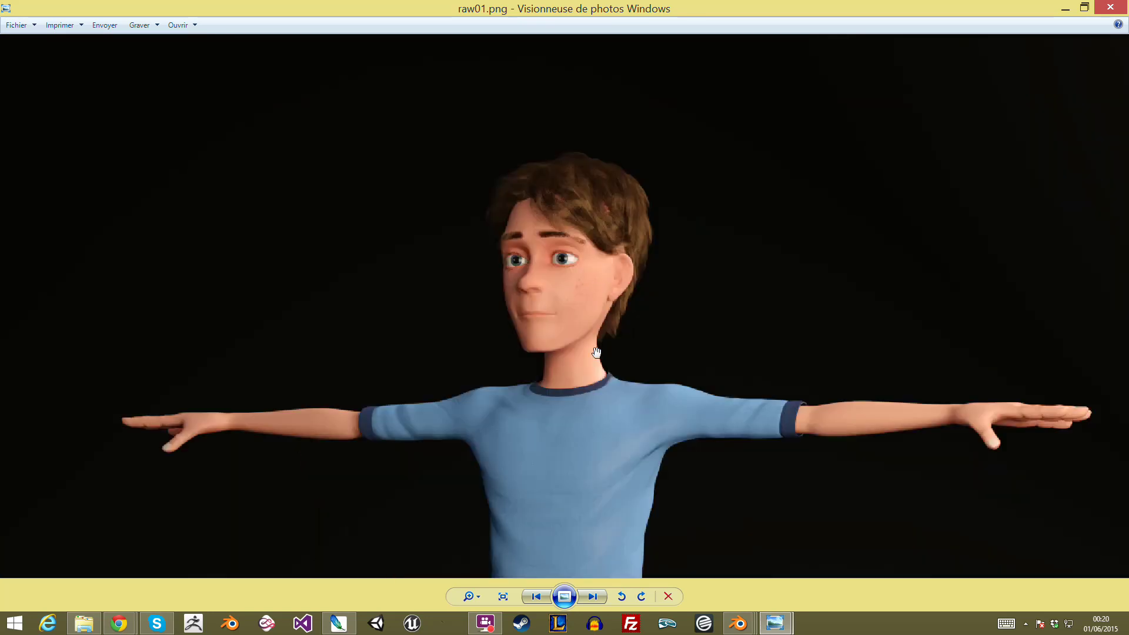
left_click_drag(594, 281, 360, 383)
scroll(388, 329, "down", 1)
scroll(470, 241, "down", 2)
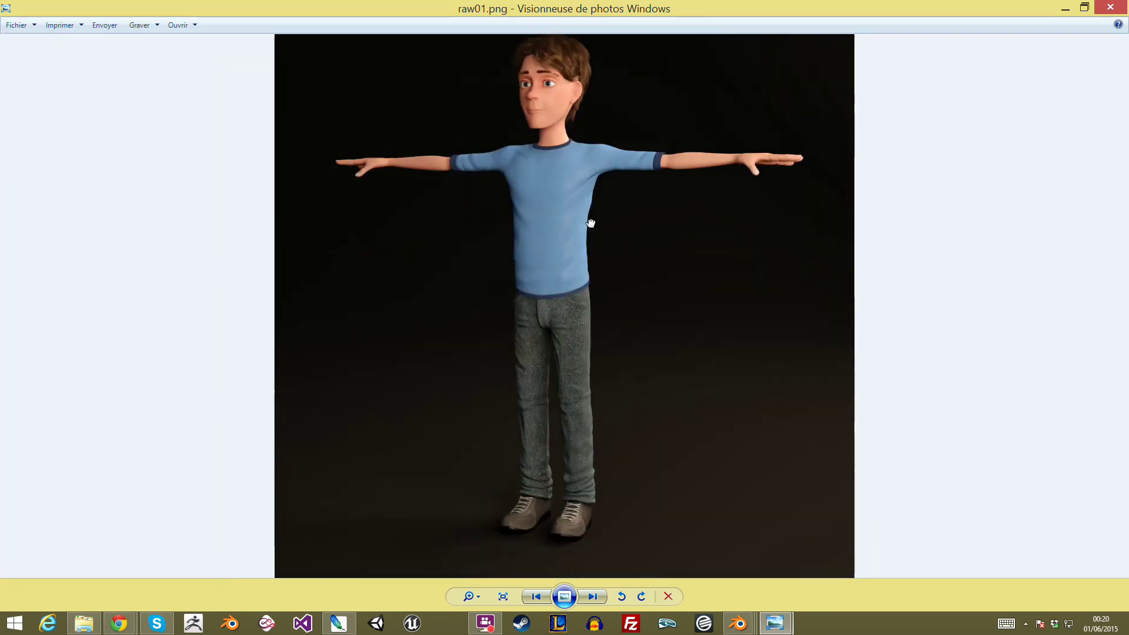
scroll(546, 382, "down", 1)
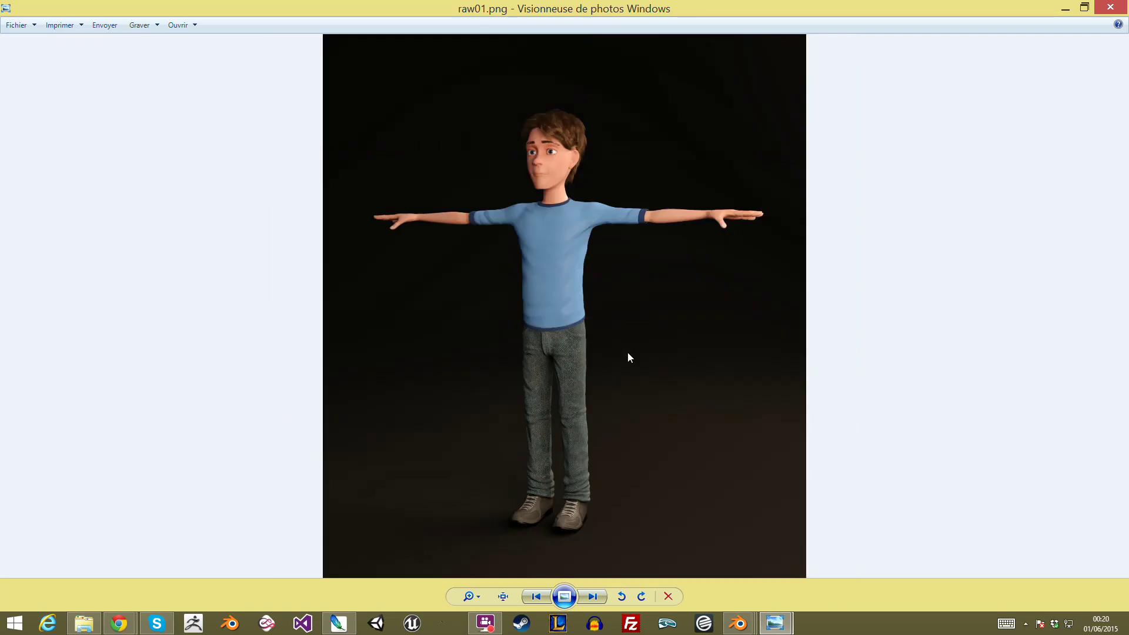
scroll(540, 142, "up", 2)
scroll(549, 227, "up", 2)
scroll(650, 182, "down", 2)
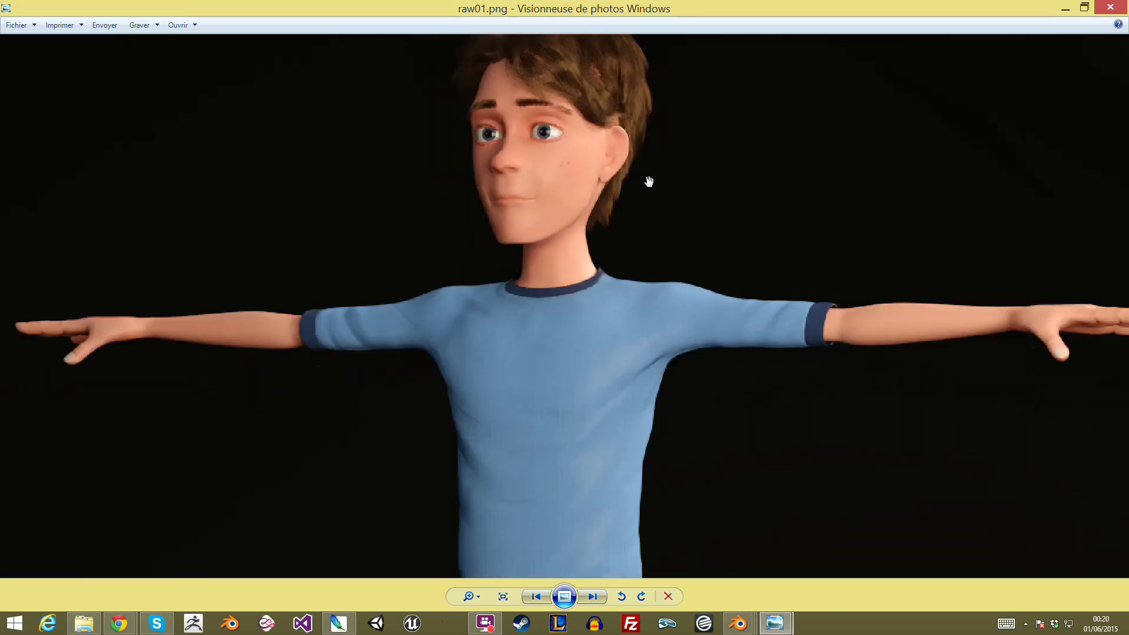
scroll(654, 195, "down", 2)
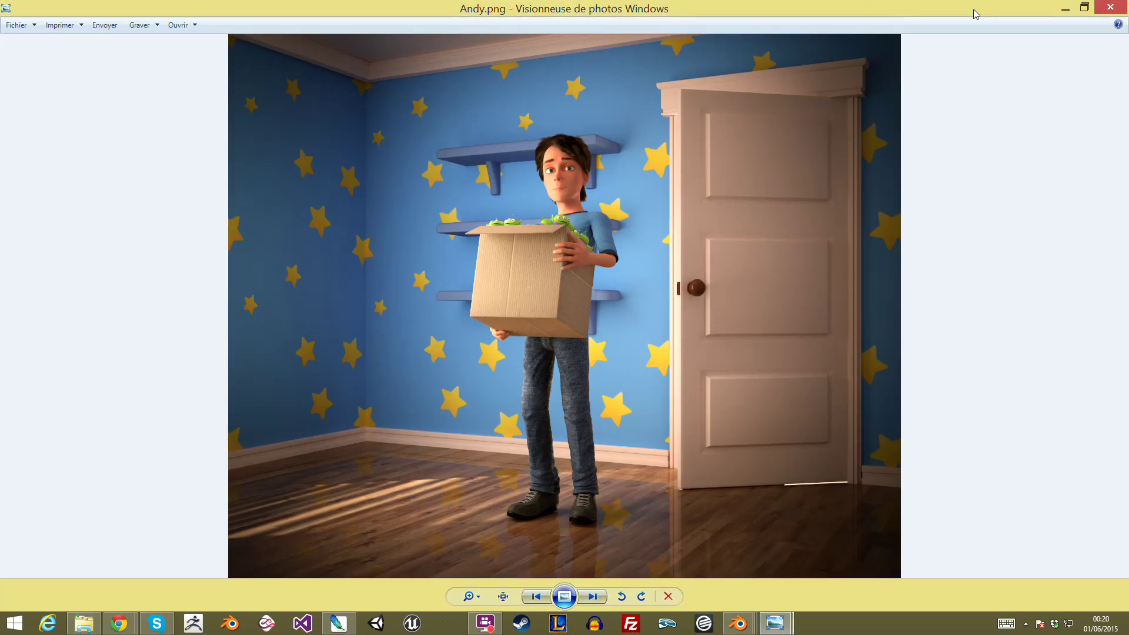
Step: Zoom into Andy.png and pan to Andy's feet and the door
left_click(1115, 7)
scroll(647, 450, "up", 5)
left_click_drag(911, 188, 735, 287)
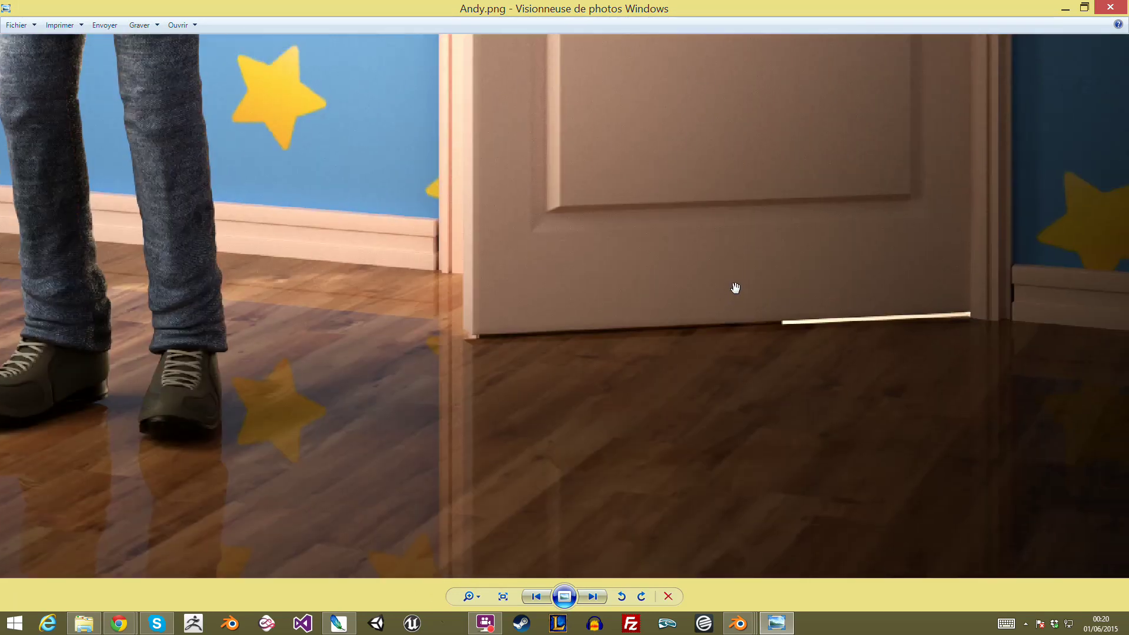
scroll(735, 288, "down", 5)
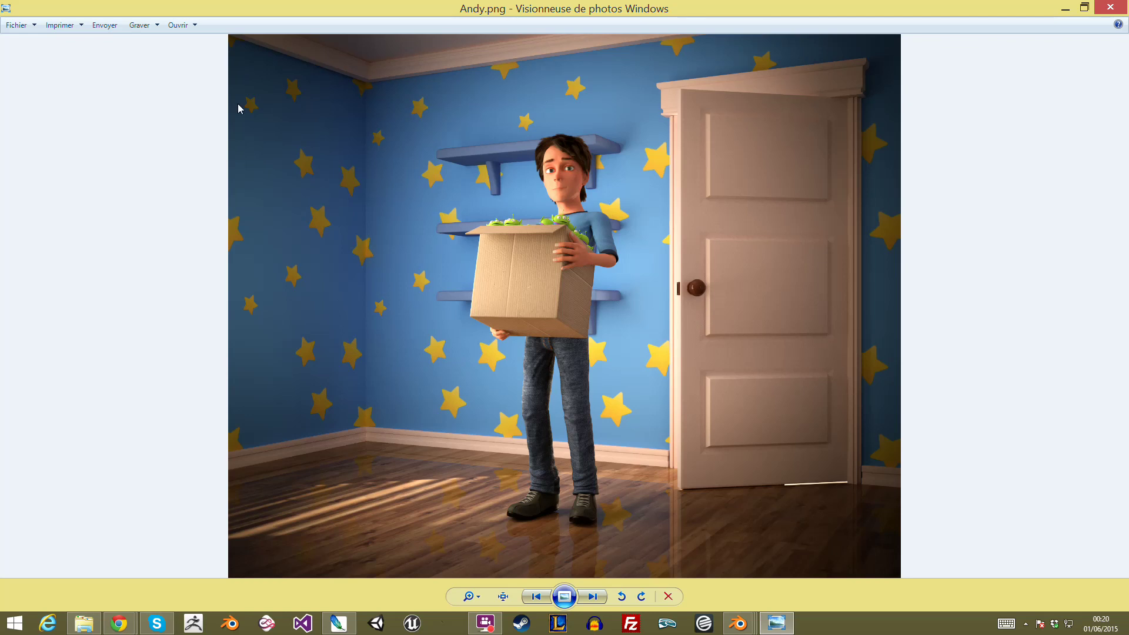
Step: Zoom in close on the render's ceiling corner
scroll(239, 105, "up", 1)
scroll(222, 65, "up", 1)
scroll(322, 93, "up", 1)
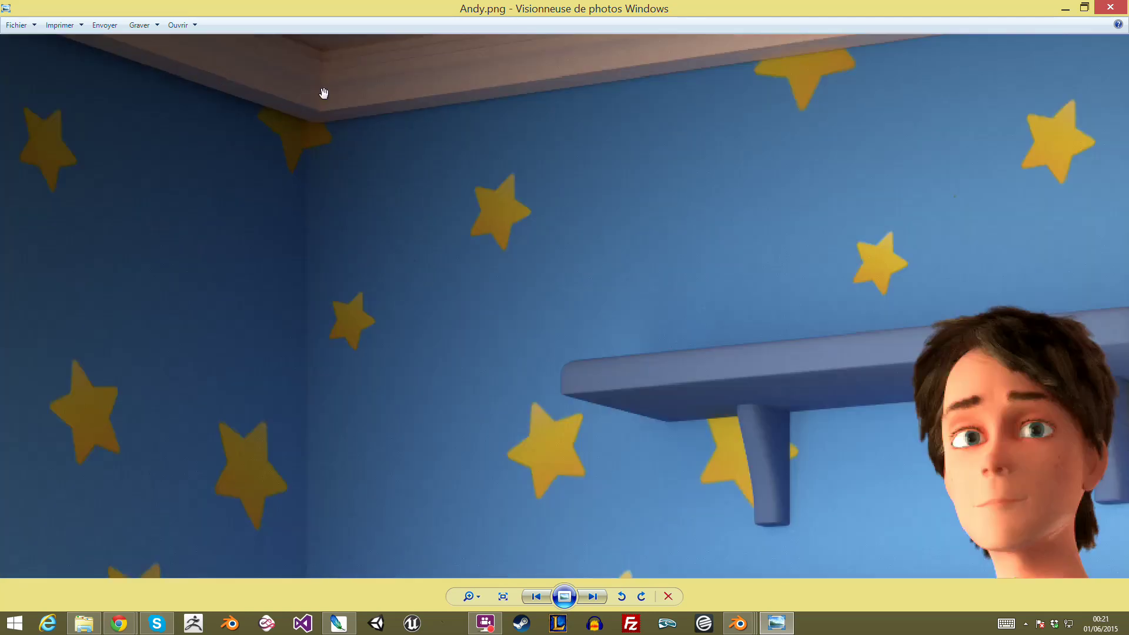
scroll(229, 75, "up", 1)
left_click_drag(230, 75, 257, 186)
scroll(288, 351, "up", 1)
left_click_drag(287, 351, 332, 280)
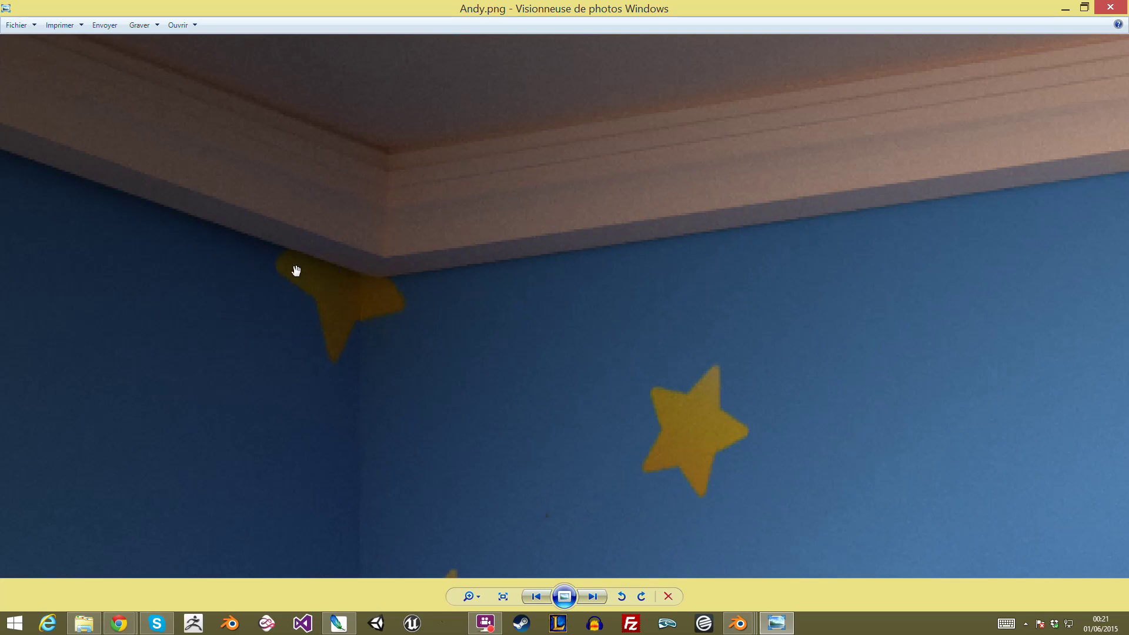
Step: Pan around the zoomed-in photo, zooming in and back out
scroll(375, 274, "down", 3)
scroll(394, 286, "up", 1)
left_click_drag(287, 58, 418, 305)
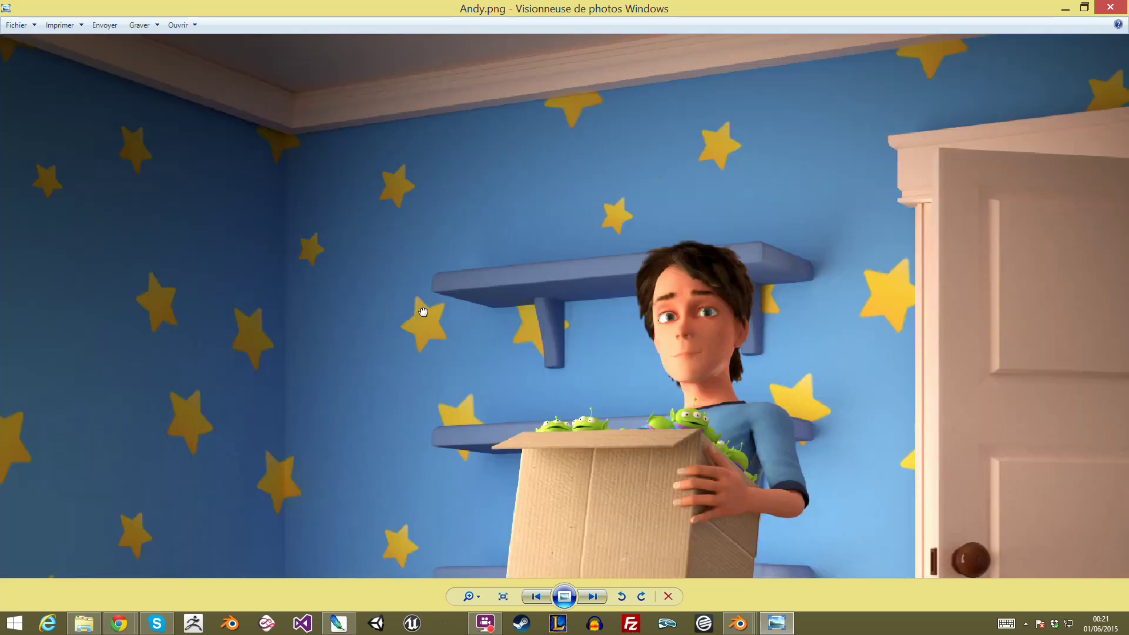
scroll(304, 199, "up", 2)
scroll(302, 246, "down", 5)
scroll(303, 246, "down", 1)
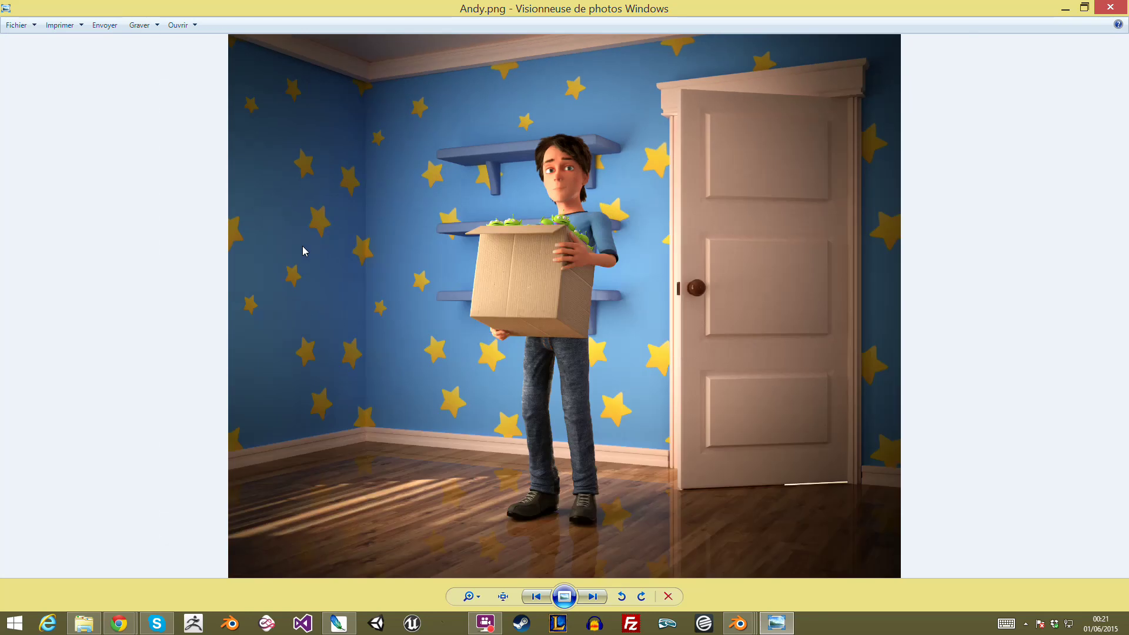
scroll(302, 246, "up", 1)
scroll(372, 234, "down", 1)
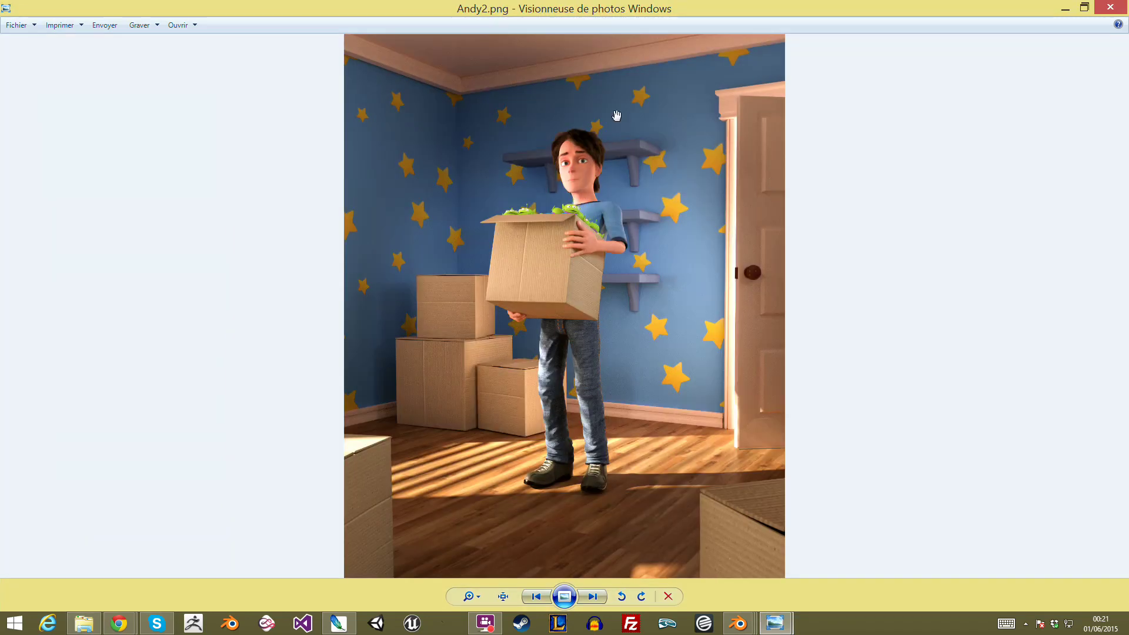
Step: Pan the zoomed Andy2.png to the ceiling and zoom in and out
scroll(616, 115, "up", 2)
left_click_drag(309, 101, 393, 181)
scroll(371, 215, "up", 3)
scroll(367, 227, "down", 3)
scroll(359, 198, "down", 2)
scroll(597, 198, "up", 3)
scroll(630, 151, "up", 3)
scroll(861, 100, "up", 2)
scroll(732, 212, "down", 3)
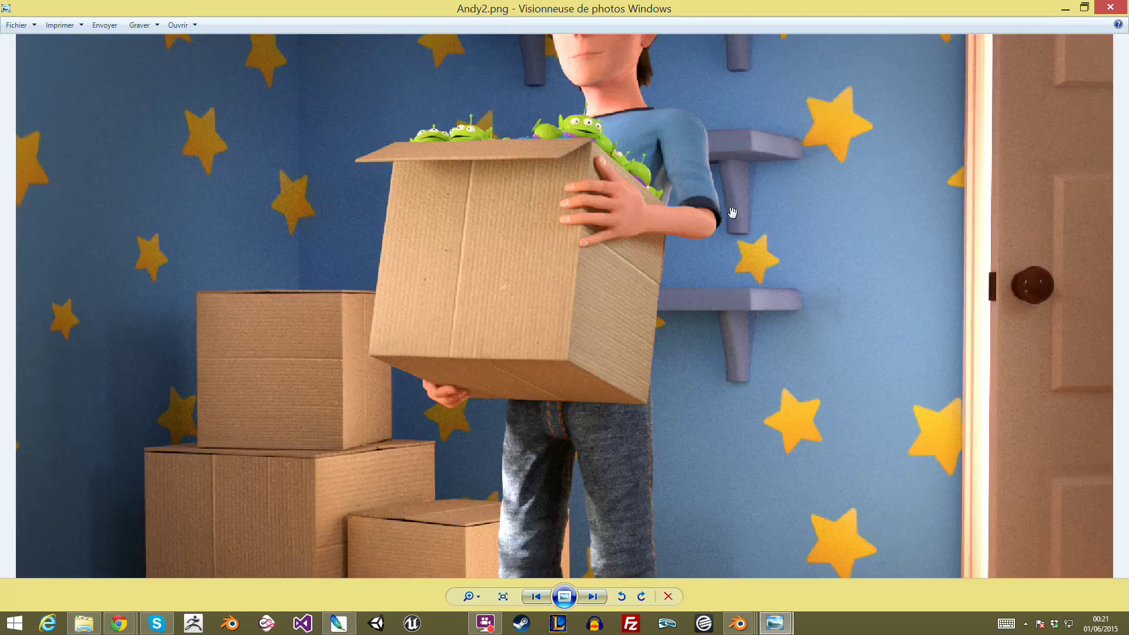
scroll(732, 212, "down", 3)
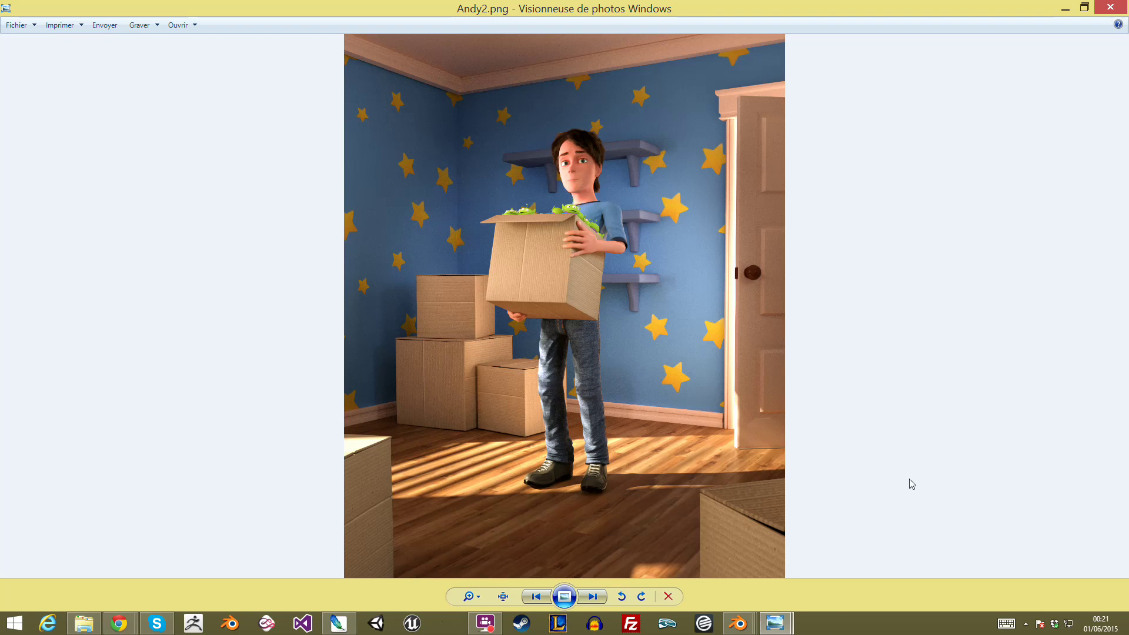
Step: Keep zooming over Andy2.png, then bring up the Blender window thumbnails from the taskbar
scroll(534, 374, "up", 3)
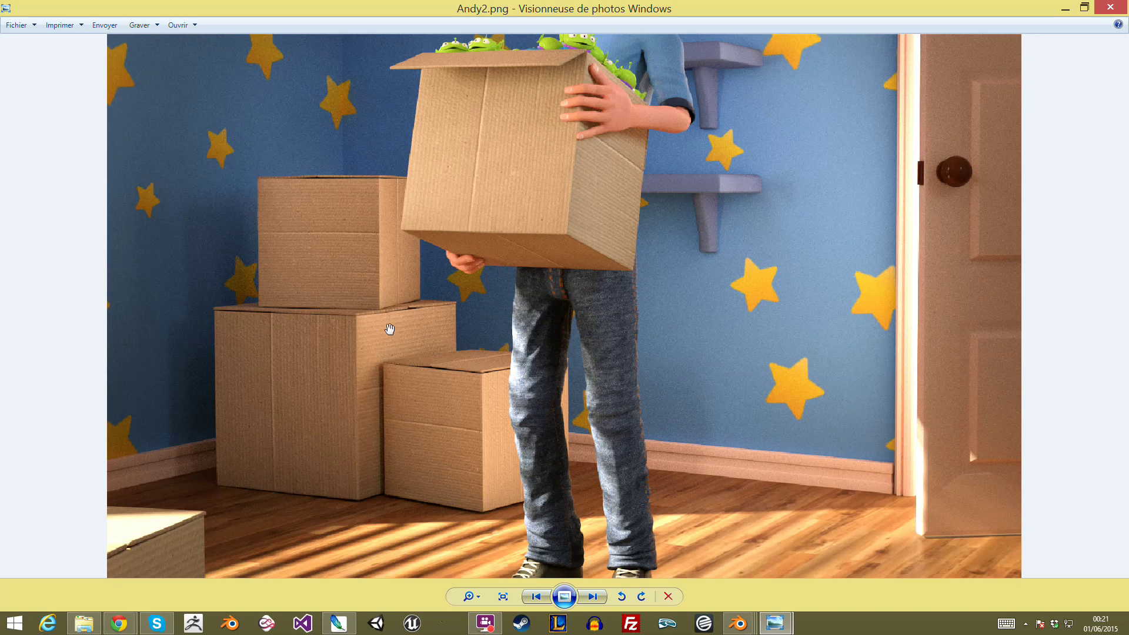
left_click_drag(899, 383, 900, 376)
scroll(815, 475, "down", 3)
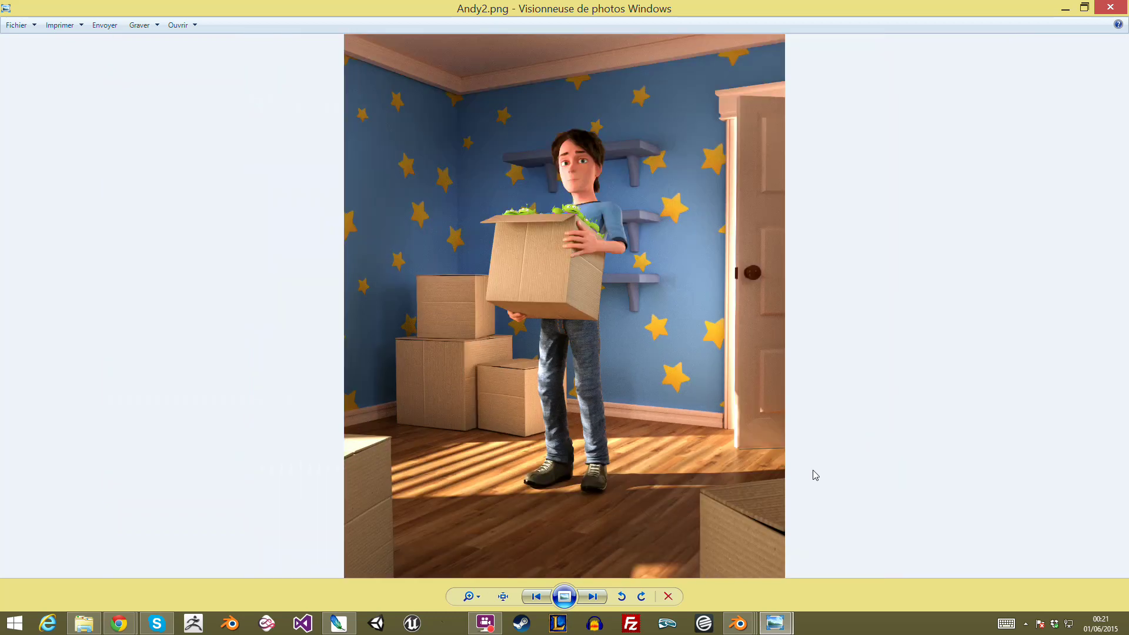
scroll(758, 502, "up", 1)
scroll(768, 375, "up", 1)
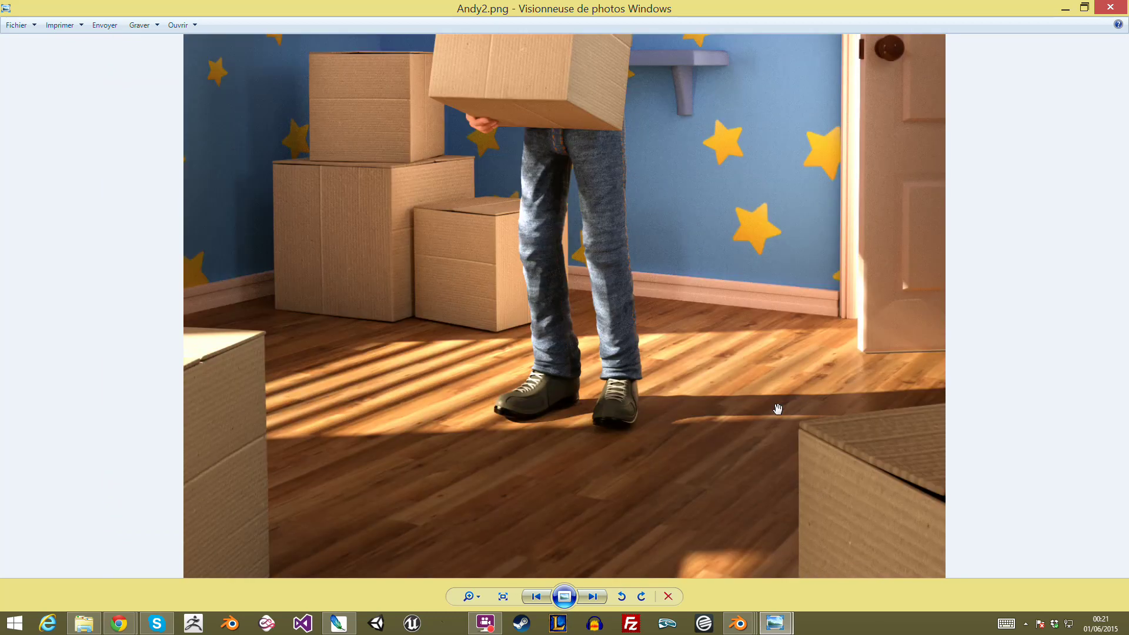
scroll(458, 277, "down", 2)
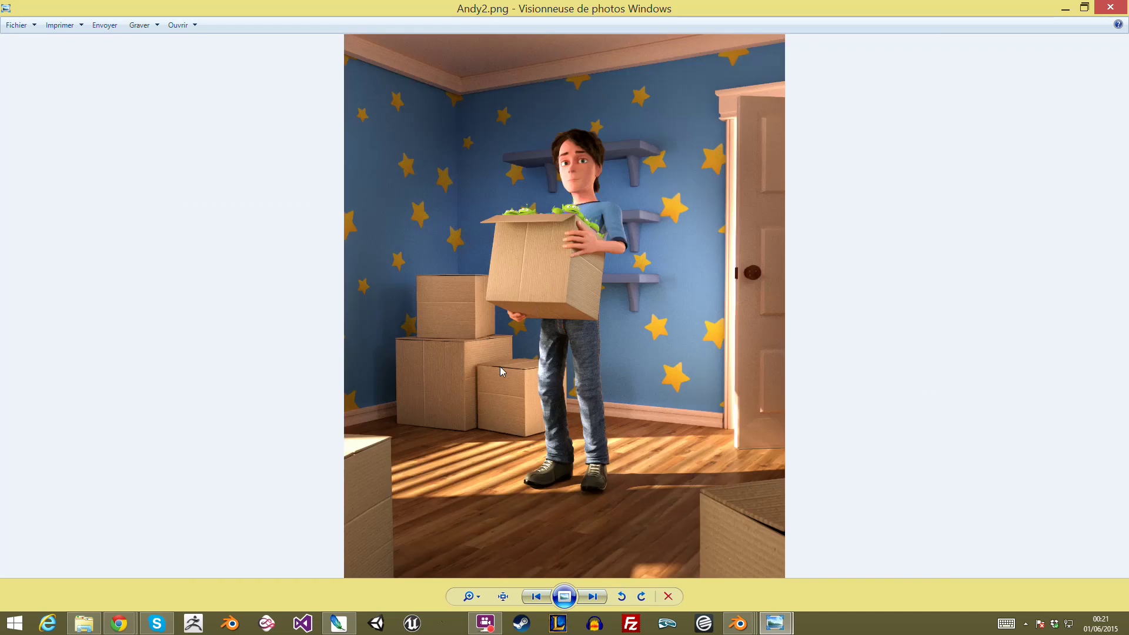
scroll(447, 312, "up", 1)
scroll(400, 261, "up", 1)
scroll(471, 188, "up", 2)
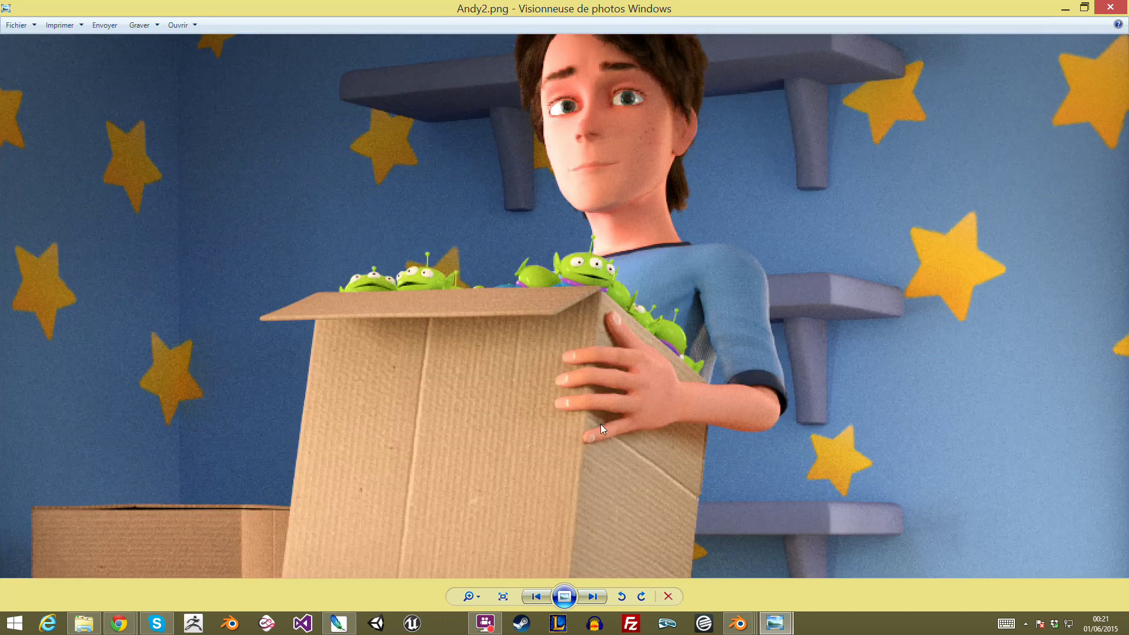
scroll(600, 424, "down", 4)
scroll(460, 496, "up", 2)
scroll(456, 388, "up", 1)
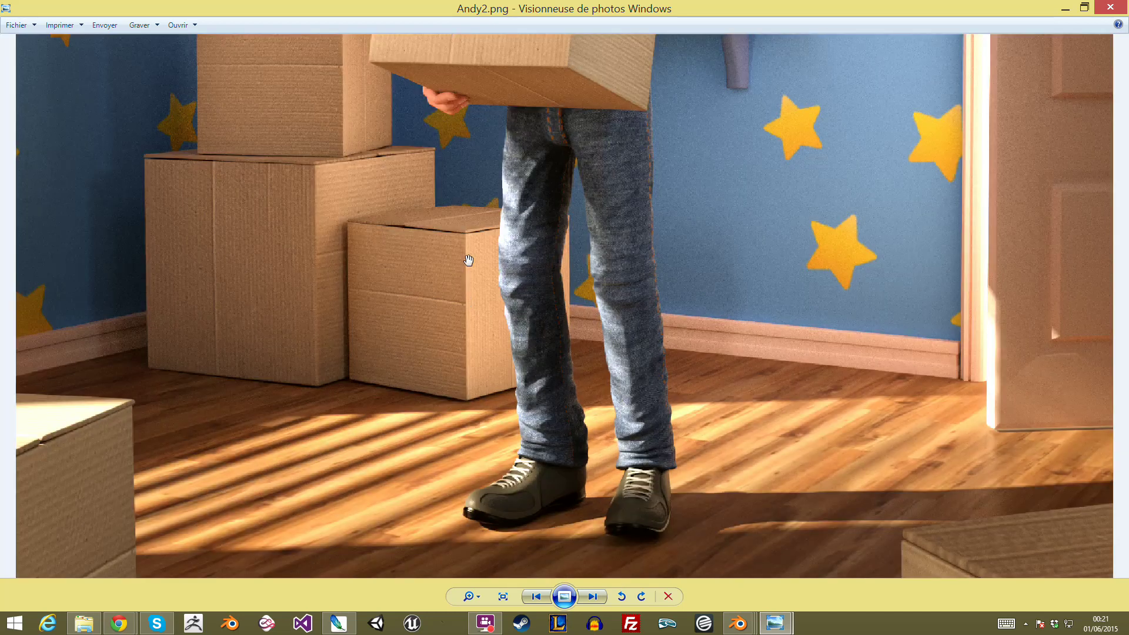
scroll(417, 190, "up", 2)
scroll(458, 183, "down", 2)
scroll(569, 252, "down", 3)
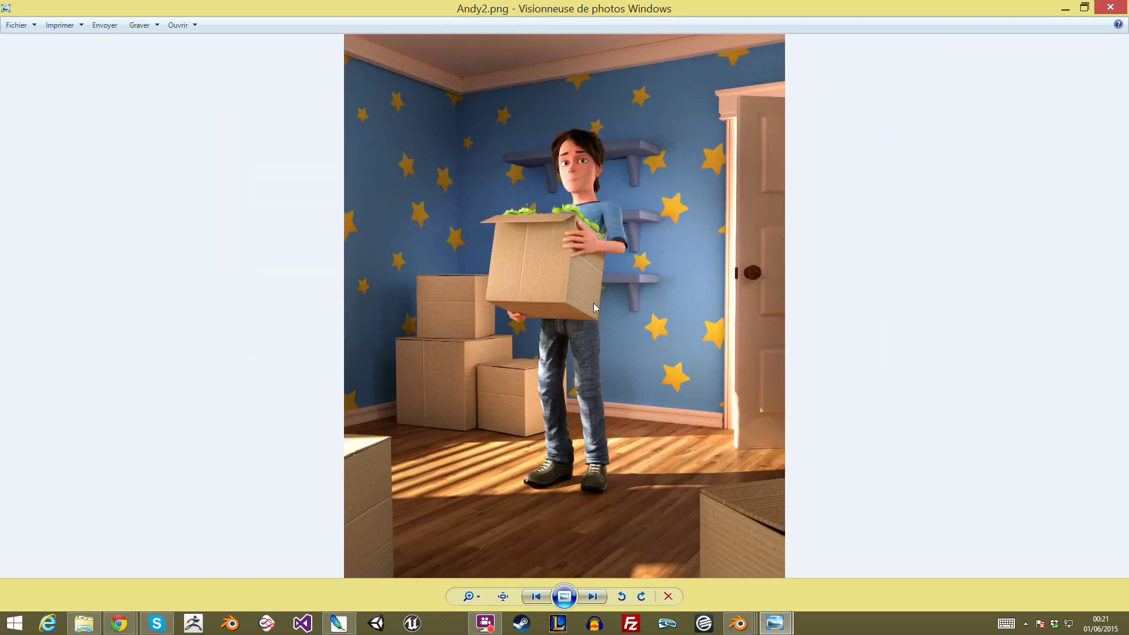
scroll(594, 307, "up", 1)
scroll(500, 217, "up", 1)
scroll(498, 167, "up", 1)
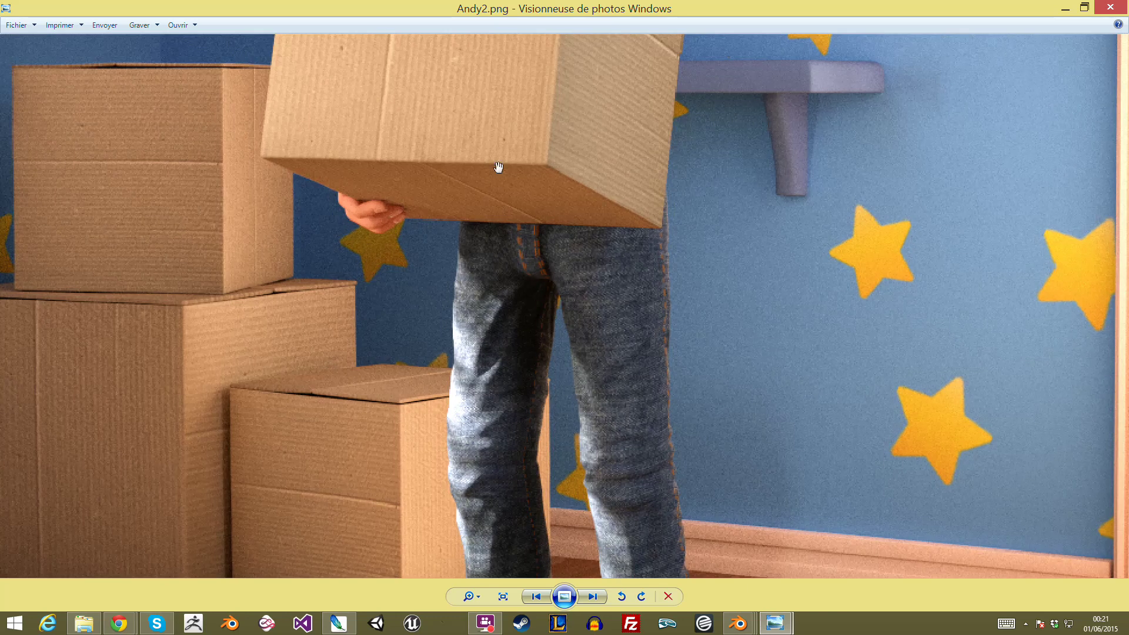
scroll(498, 168, "down", 2)
scroll(535, 276, "down", 1)
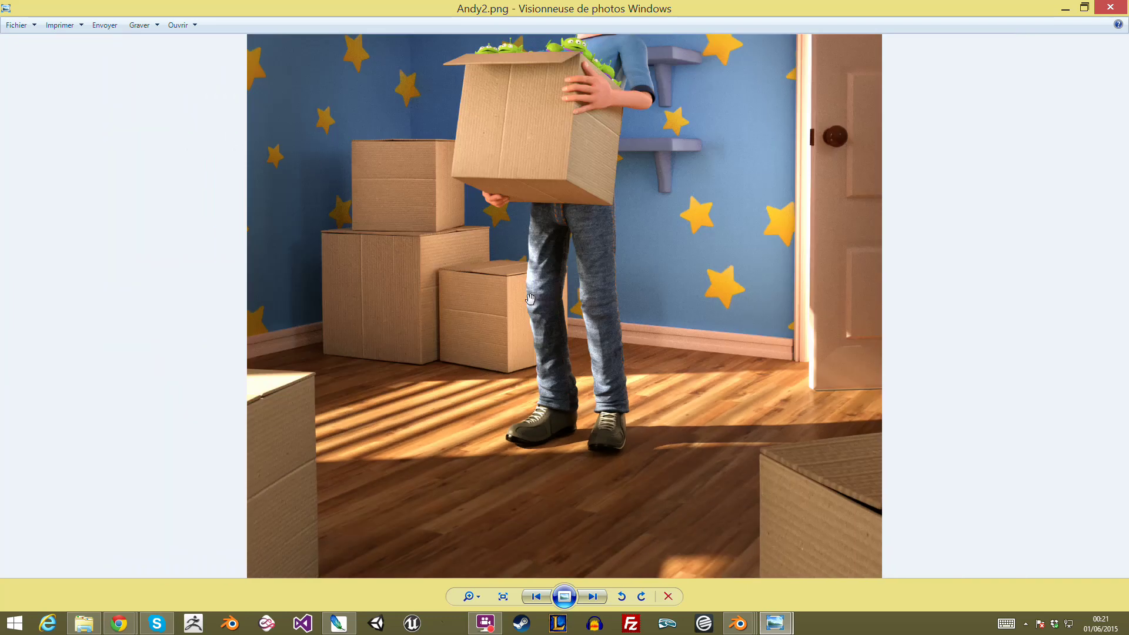
scroll(529, 299, "down", 1)
scroll(487, 439, "down", 1)
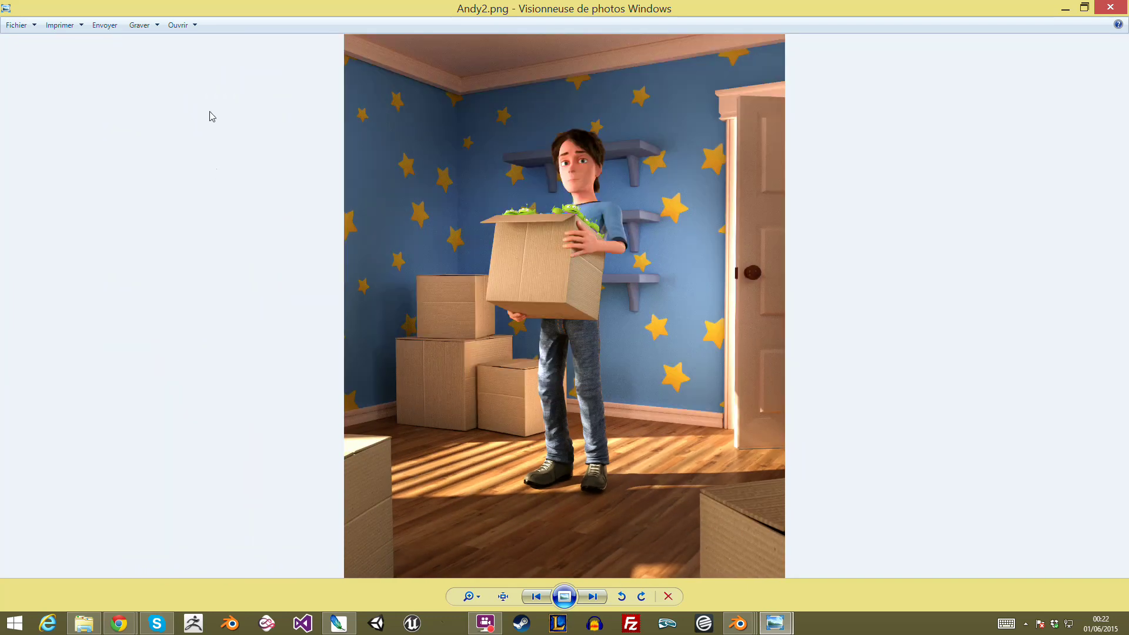
left_click(738, 623)
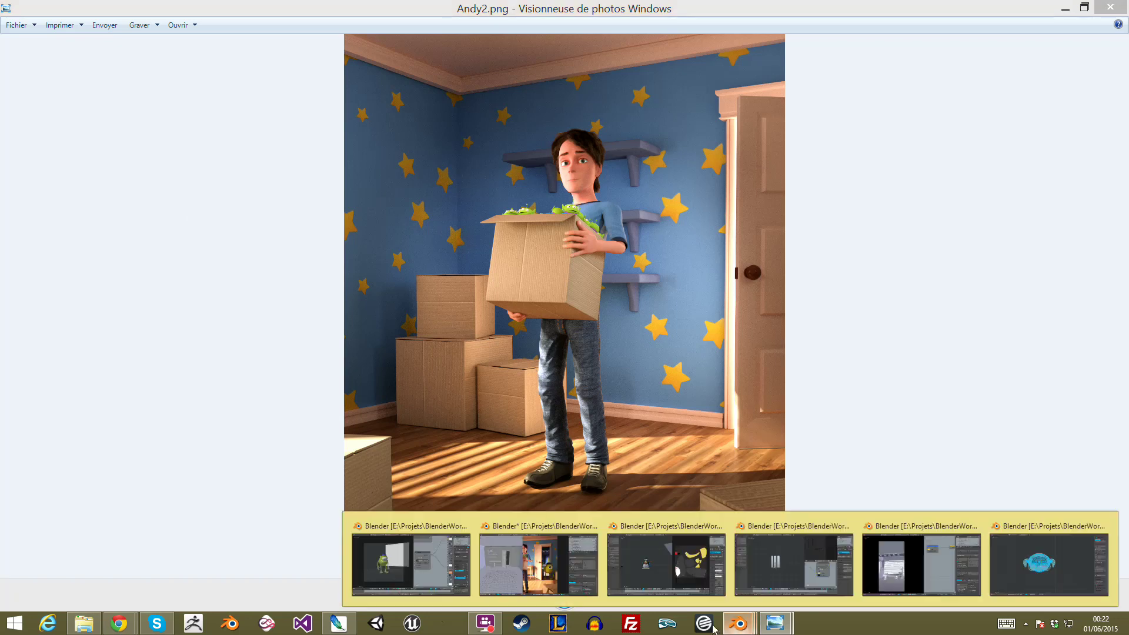
Step: Bring the Andy scene file to the front and select the sun lamp in wireframe view
left_click(547, 565)
scroll(256, 362, "down", 5)
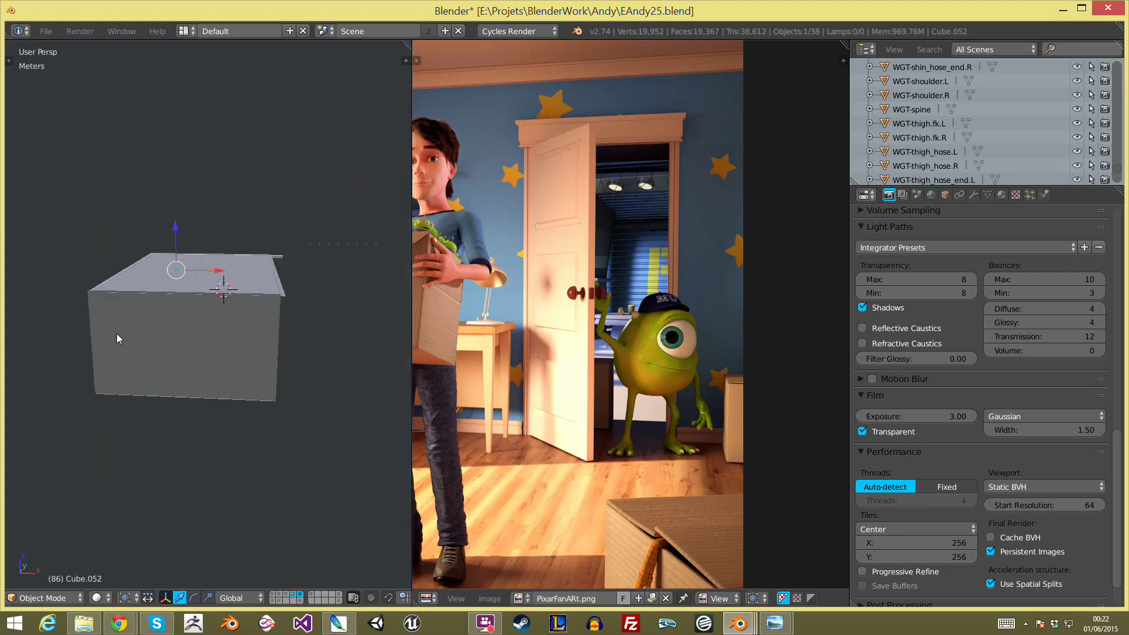
scroll(264, 470, "up", 3)
scroll(176, 411, "down", 2)
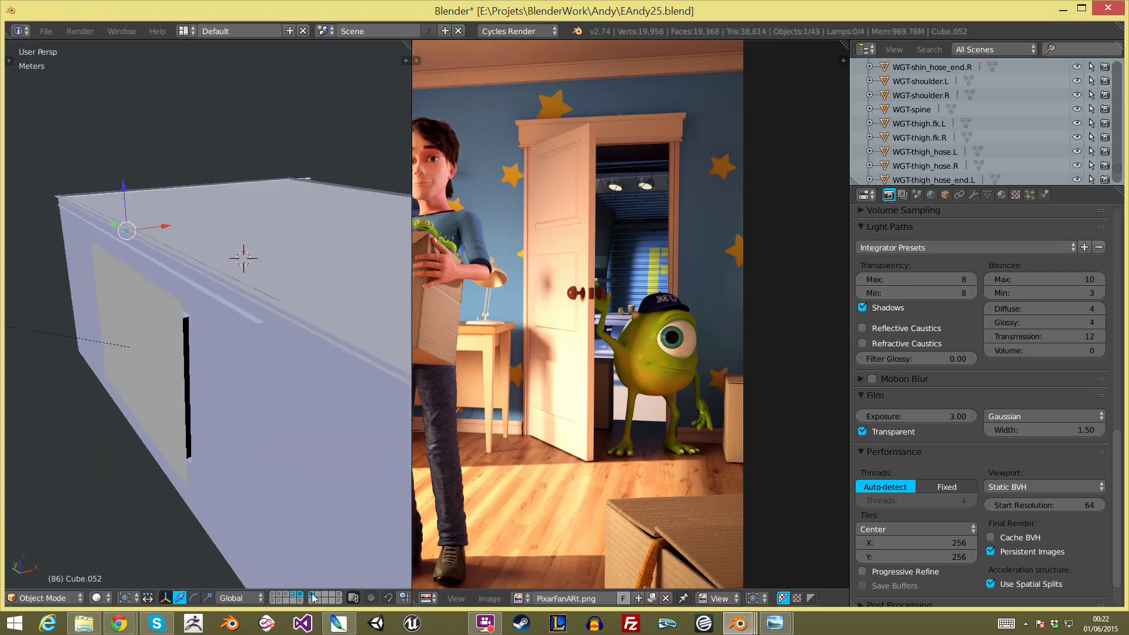
scroll(110, 336, "down", 3)
key("z")
right_click(97, 324)
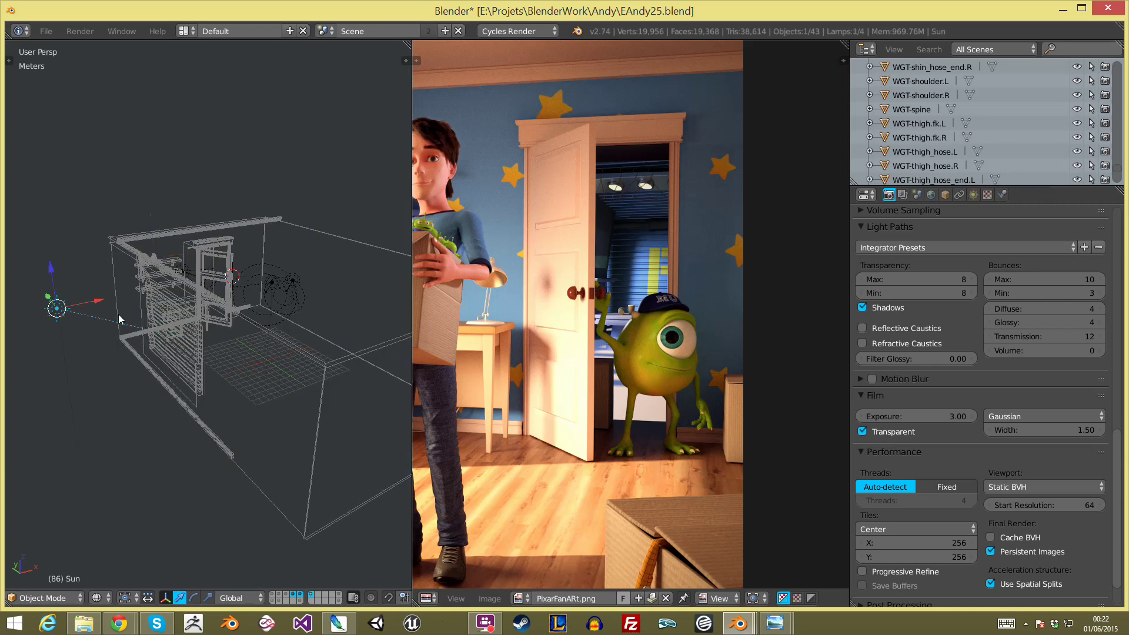
Step: Select the window blinds object and orbit the room, returning to solid shading
scroll(603, 396, "up", 2)
scroll(603, 396, "up", 1)
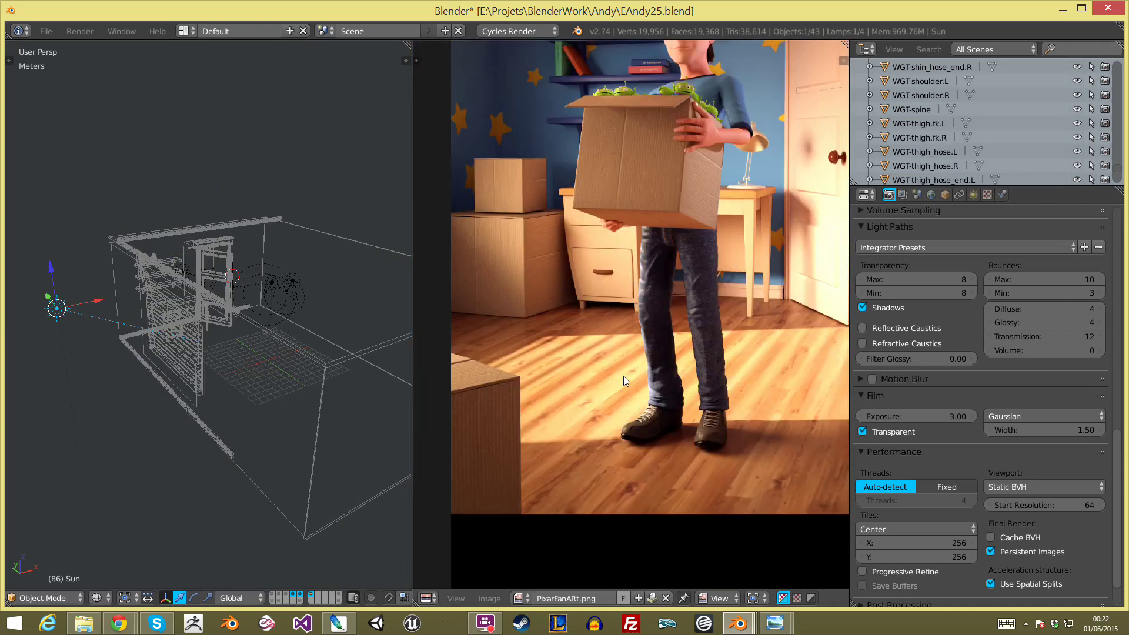
scroll(141, 383, "up", 3)
right_click(168, 398)
mouse_move(156, 397)
middle_mouse_down()
mouse_move(55, 355)
mouse_move(255, 389)
middle_mouse_up()
key("z")
scroll(255, 389, "up", 3)
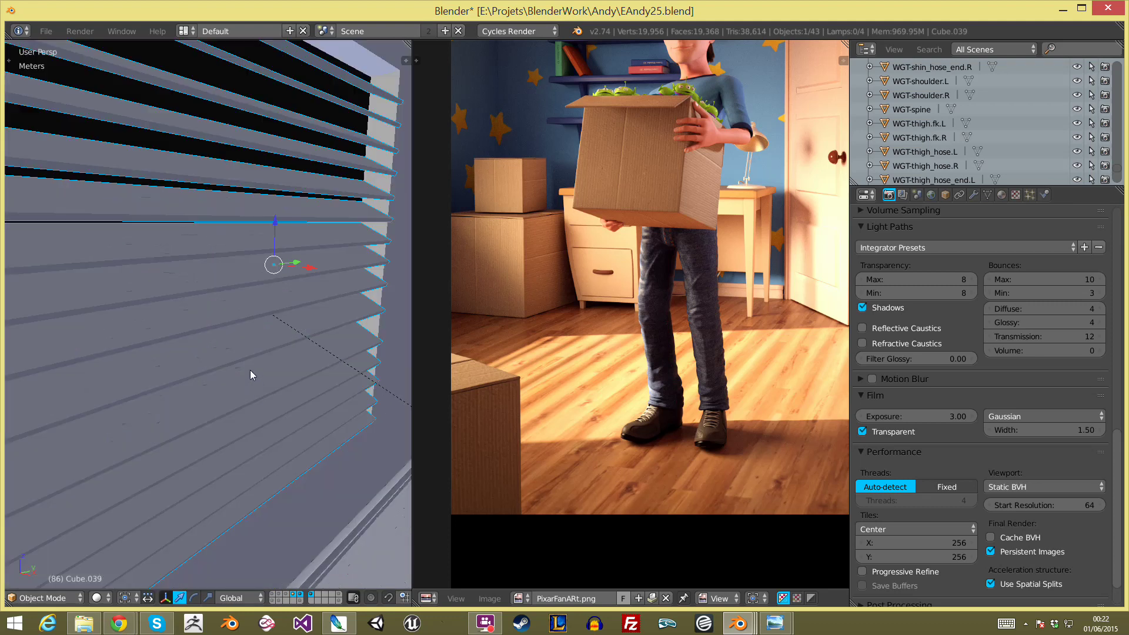
scroll(249, 369, "down", 2)
scroll(217, 362, "up", 2)
scroll(171, 377, "down", 3)
scroll(153, 364, "up", 4)
scroll(148, 363, "down", 4)
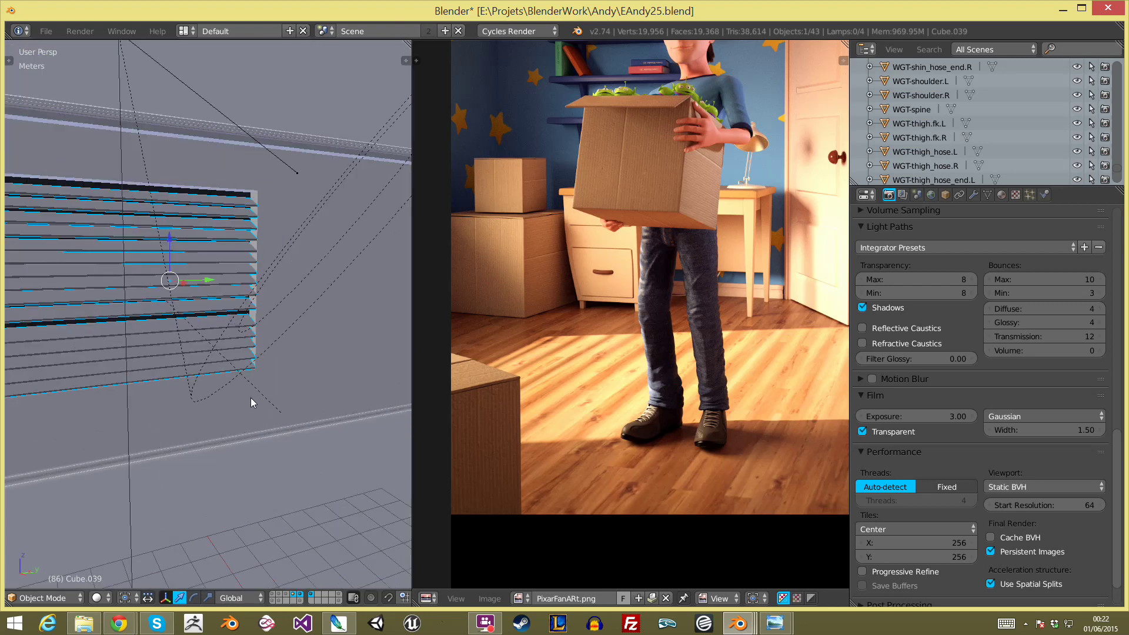
Step: Select Plane.003 to inspect its Emission material at strength 20, orbiting around the blinds
mouse_move(171, 365)
middle_mouse_down()
mouse_move(208, 254)
mouse_move(349, 253)
mouse_move(330, 247)
middle_mouse_up()
right_click(348, 248)
left_click(1005, 196)
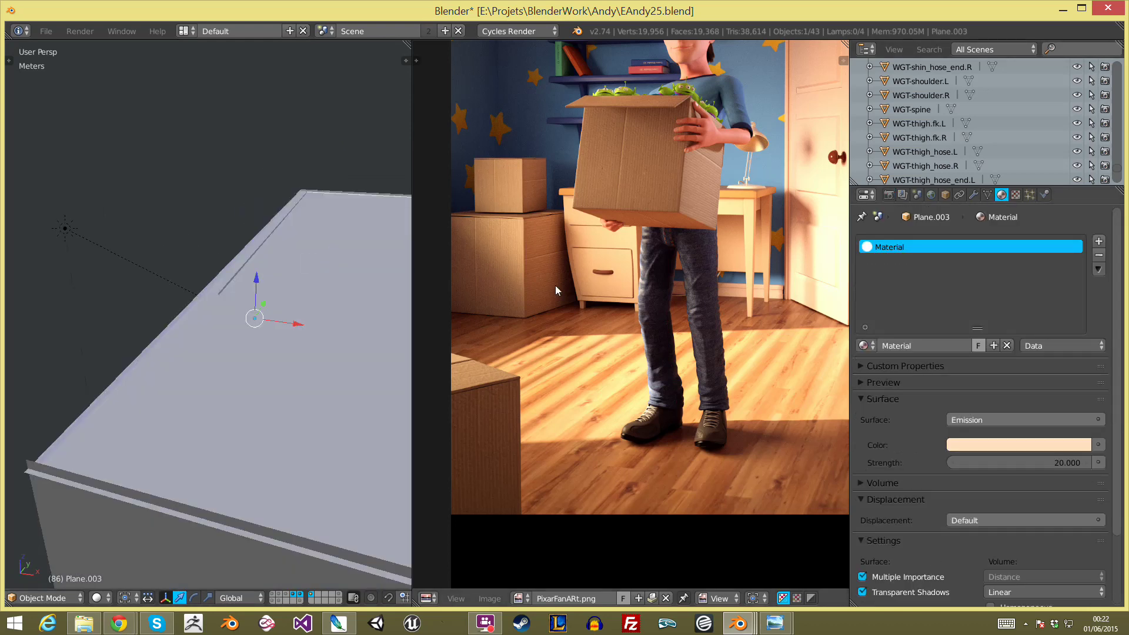
scroll(634, 240, "down", 3)
middle_click_drag(633, 240, 653, 355)
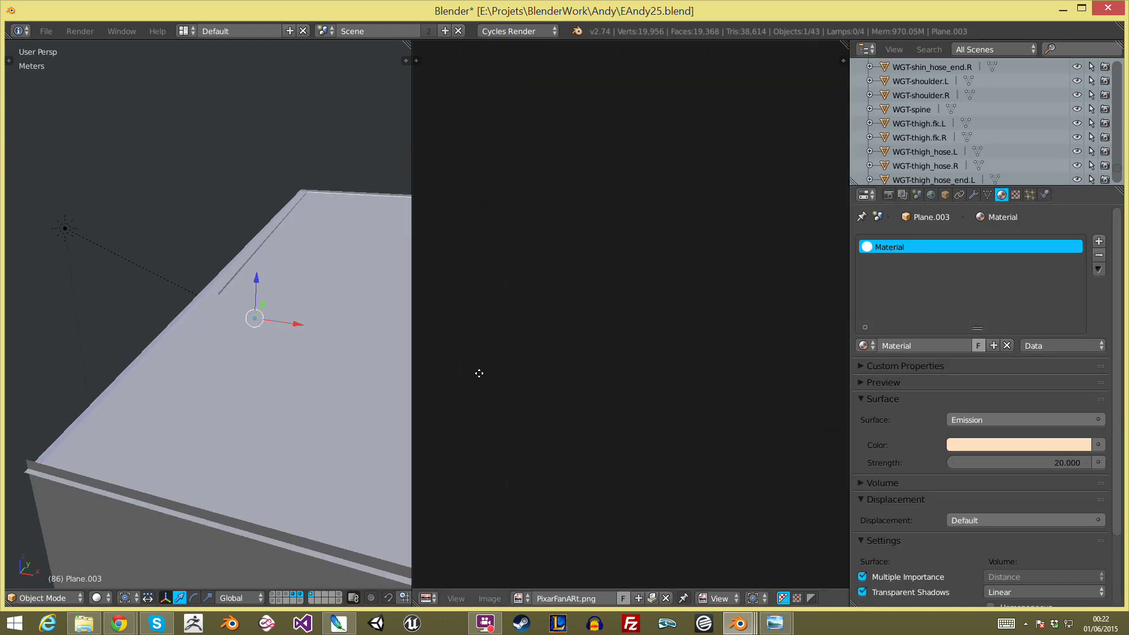
middle_click_drag(479, 373, 623, 308)
mouse_move(202, 305)
middle_mouse_down()
mouse_move(329, 290)
mouse_move(388, 303)
middle_mouse_up()
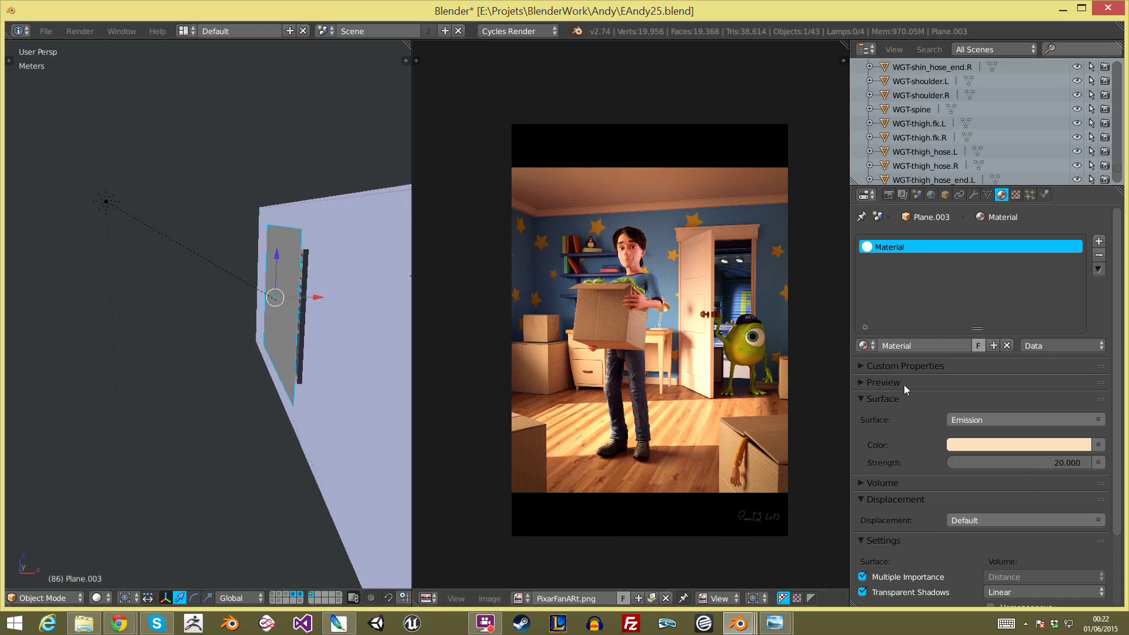
scroll(700, 342, "up", 1)
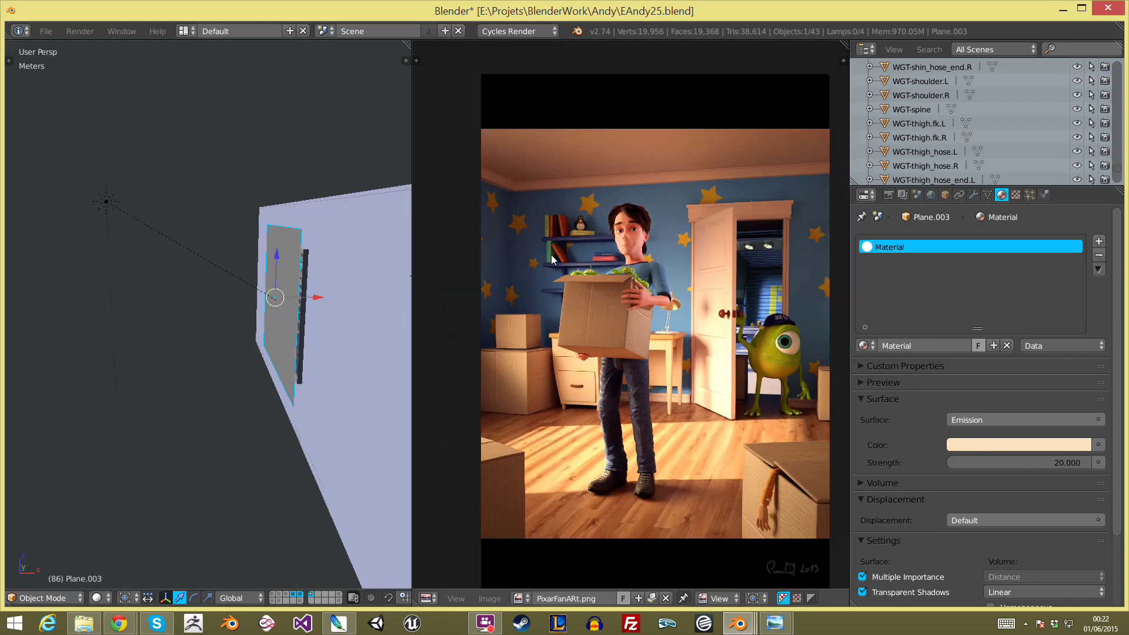
middle_click_drag(376, 258, 273, 287)
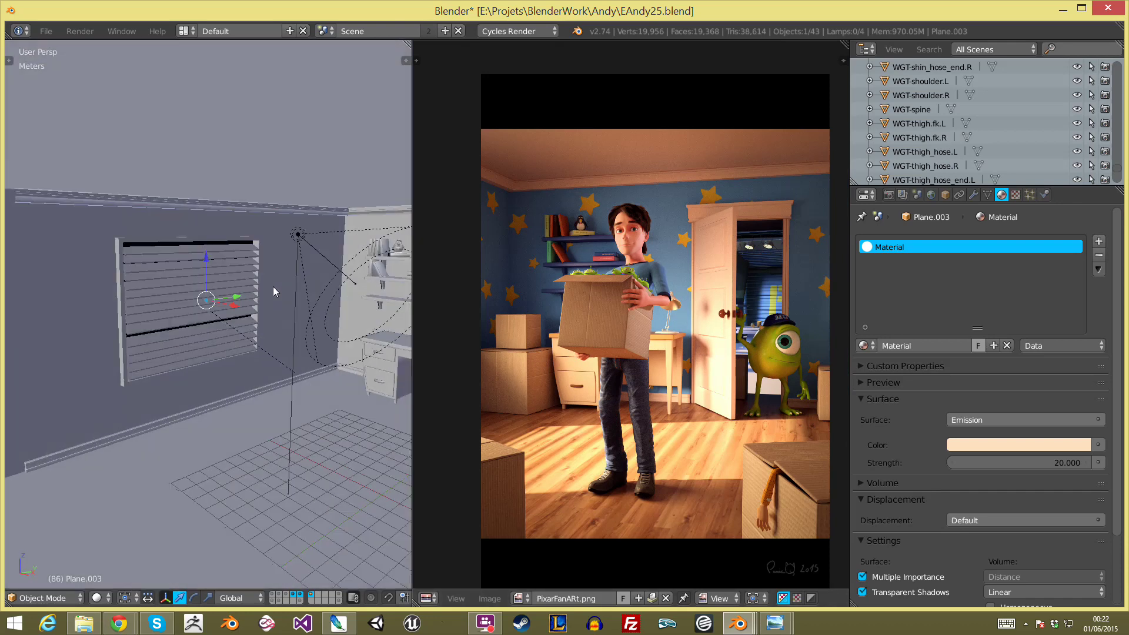
mouse_move(773, 623)
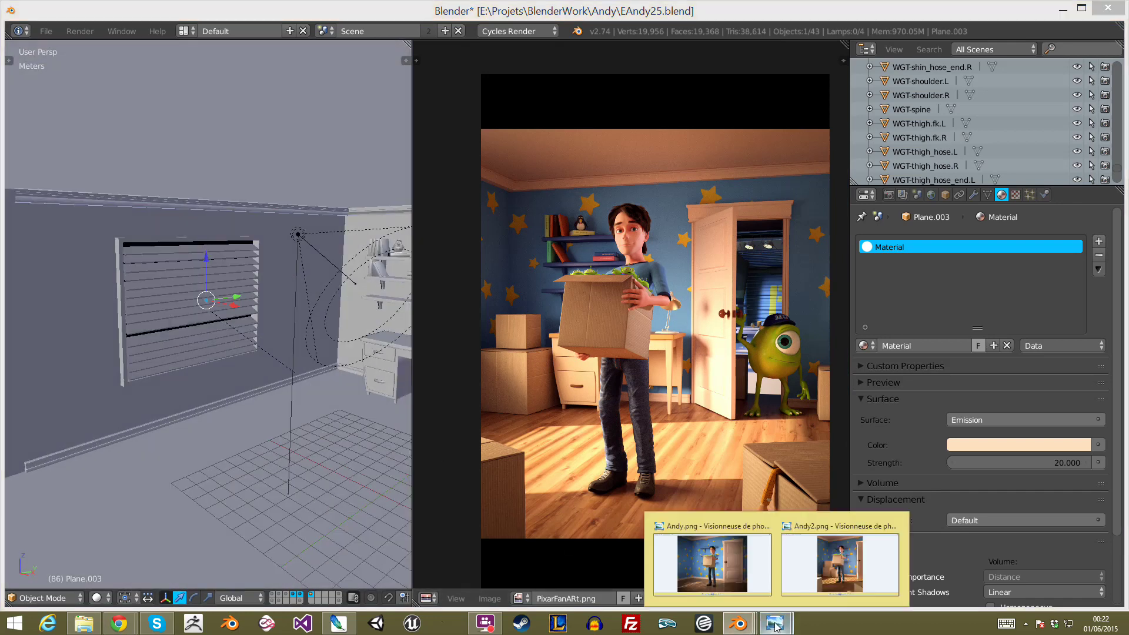
Step: Orbit toward the shelves and door, then select Spot.001 to show its 10000-strength, 82° spot settings
mouse_move(239, 334)
middle_mouse_down()
mouse_move(235, 316)
mouse_move(161, 338)
mouse_move(213, 331)
middle_mouse_up()
scroll(213, 332, "up", 2)
scroll(218, 338, "up", 1)
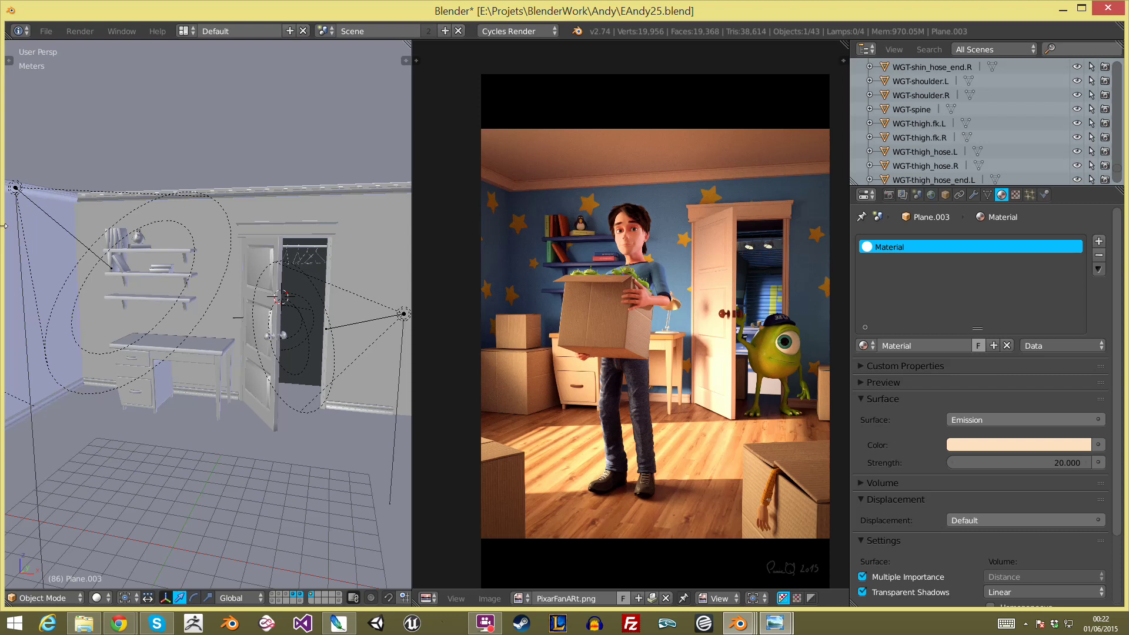
scroll(598, 253, "up", 3)
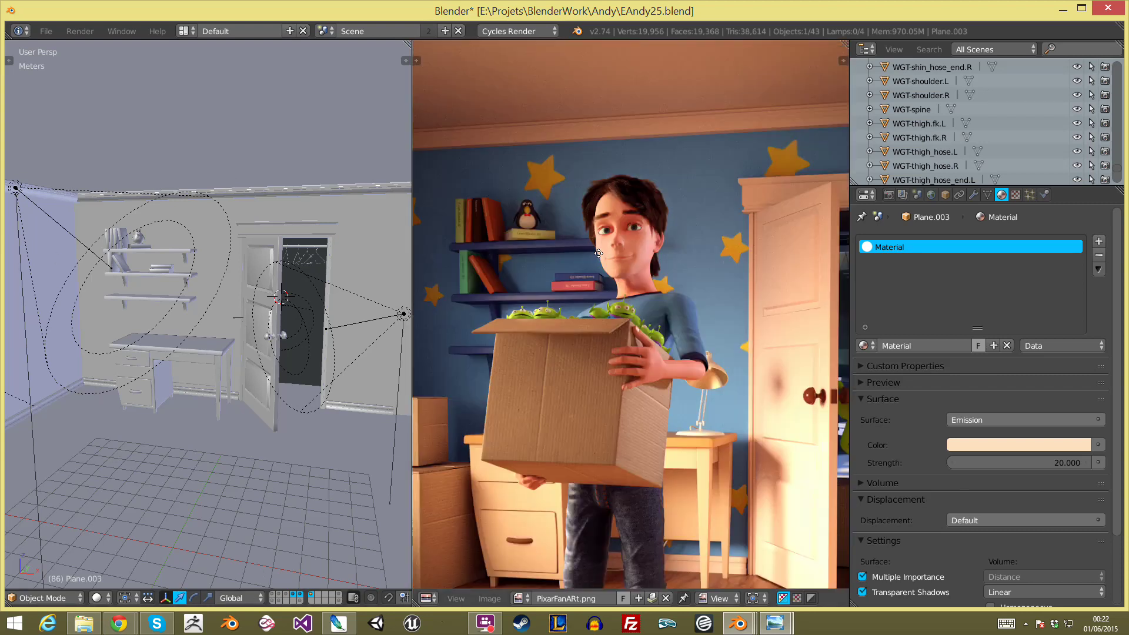
scroll(598, 253, "down", 1)
scroll(615, 228, "down", 1)
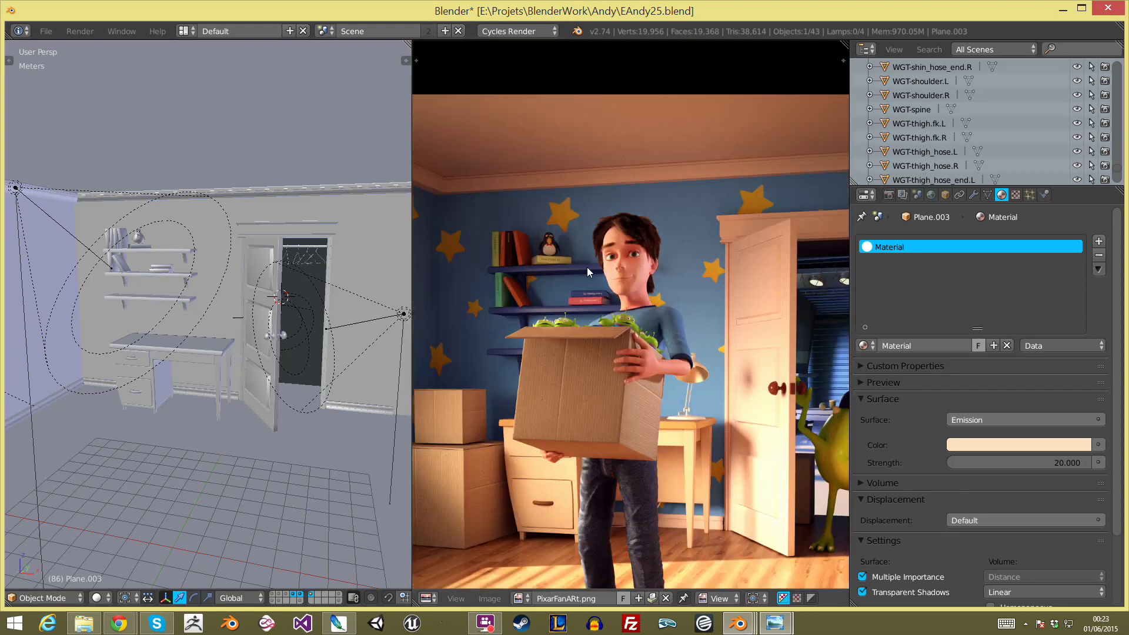
right_click(57, 227)
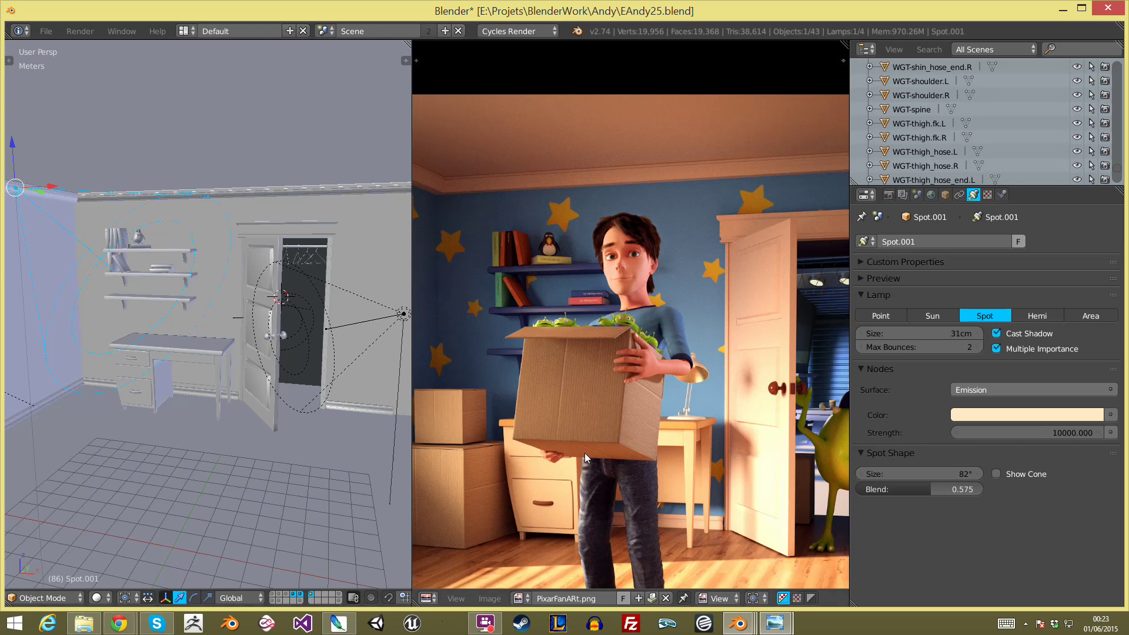
Step: Select the Spot.002 lamp, frame the view on it, and orbit around the floor, blinds and door
right_click(365, 328)
key("KP_Decimal")
mouse_move(295, 365)
middle_mouse_down()
mouse_move(149, 370)
mouse_move(337, 354)
middle_mouse_up()
scroll(338, 354, "down", 5)
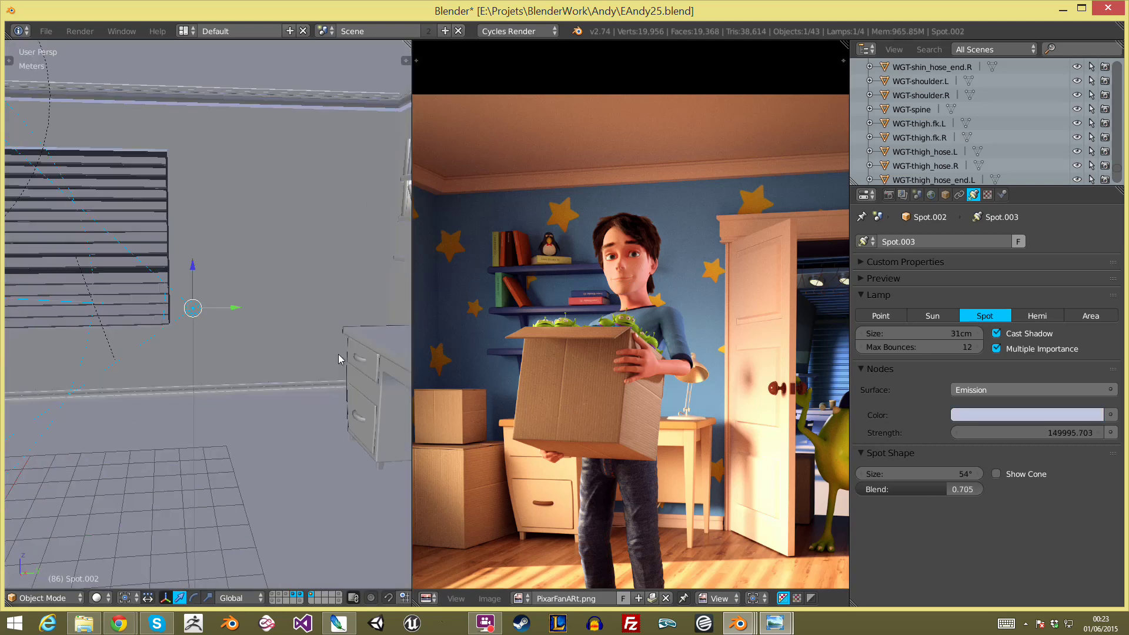
mouse_move(262, 362)
middle_mouse_down()
mouse_move(184, 392)
mouse_move(353, 377)
middle_mouse_up()
scroll(598, 354, "up", 4)
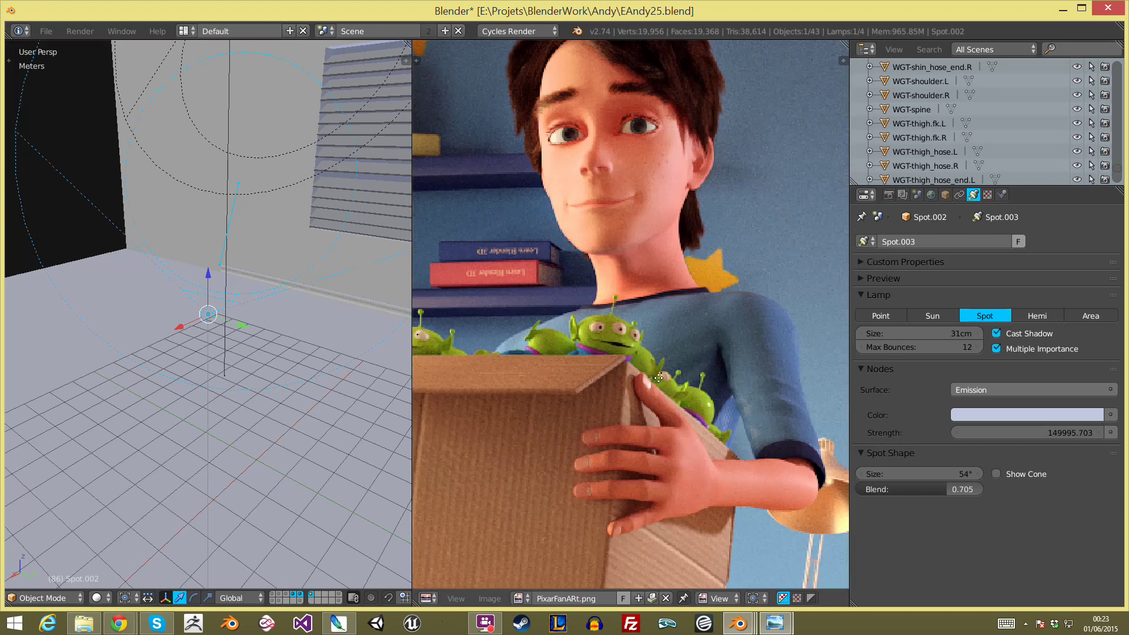
scroll(565, 323, "up", 2)
scroll(576, 353, "down", 5)
scroll(580, 353, "up", 1)
middle_click_drag(149, 373, 290, 375)
Step: Select the Spot.000 lamp near the closet door and enable the scene layer that adds Mike
right_click(257, 219)
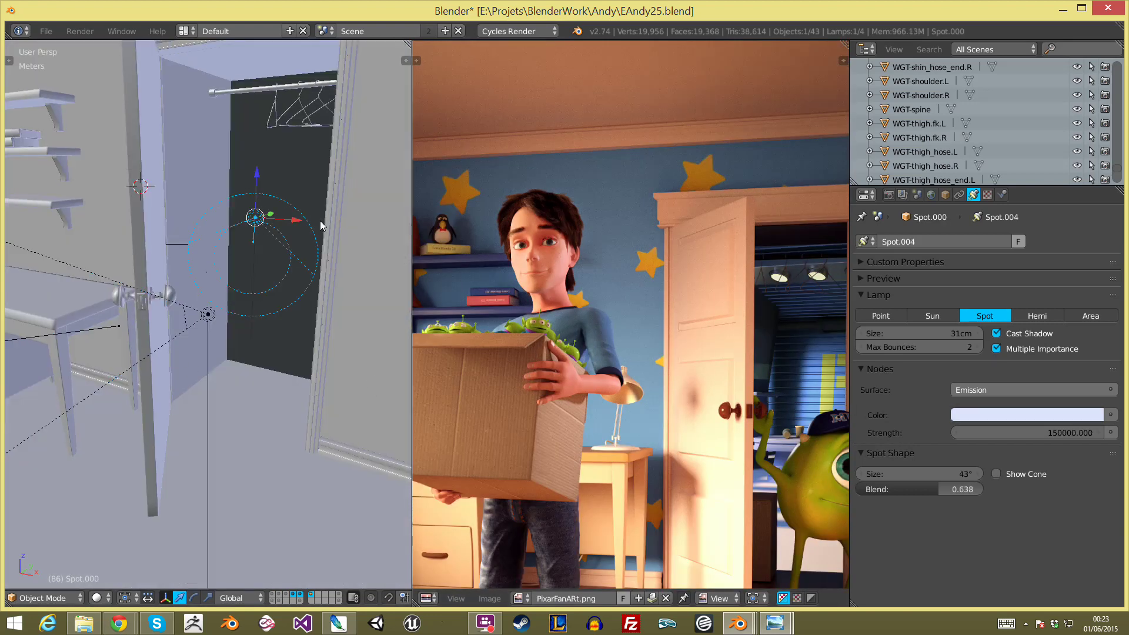
middle_click_drag(287, 433, 284, 456)
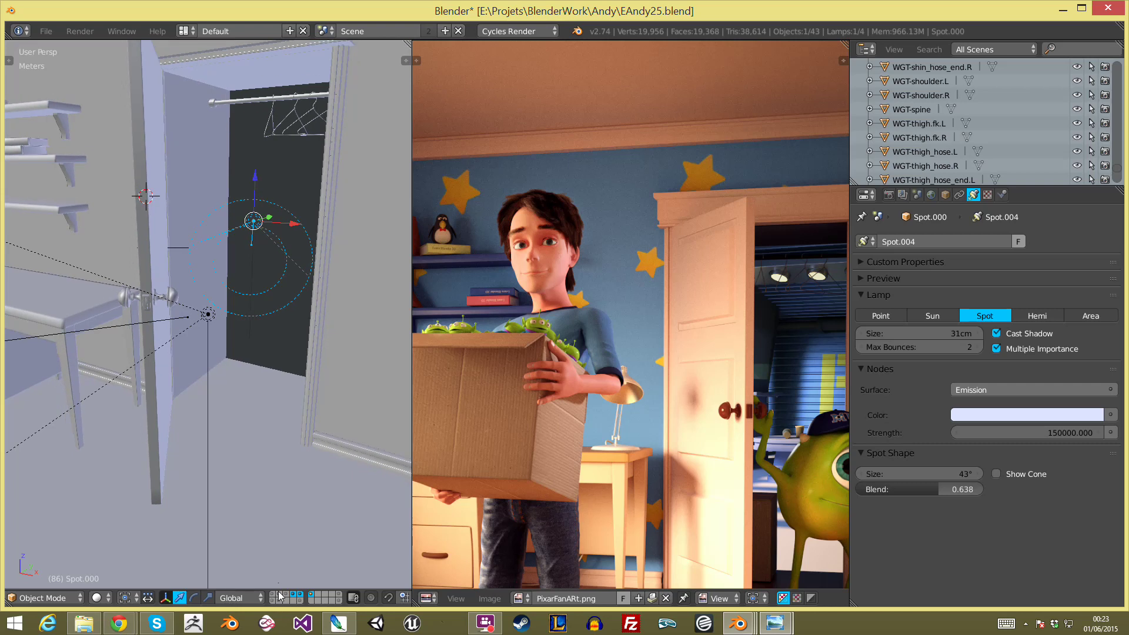
left_click(275, 595, "shift")
scroll(726, 442, "up", 3)
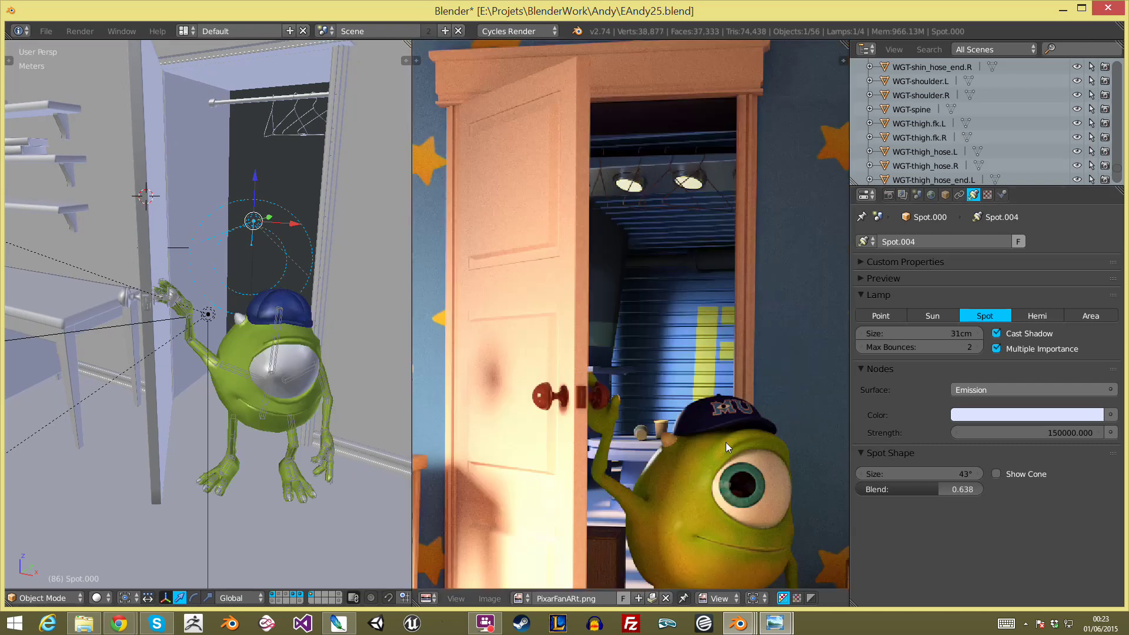
scroll(725, 442, "up", 2)
Step: Pan and zoom the render to Mike at the door, then recentre the full render image
middle_click_drag(726, 442, 643, 266)
scroll(643, 266, "down", 1)
scroll(586, 376, "down", 2)
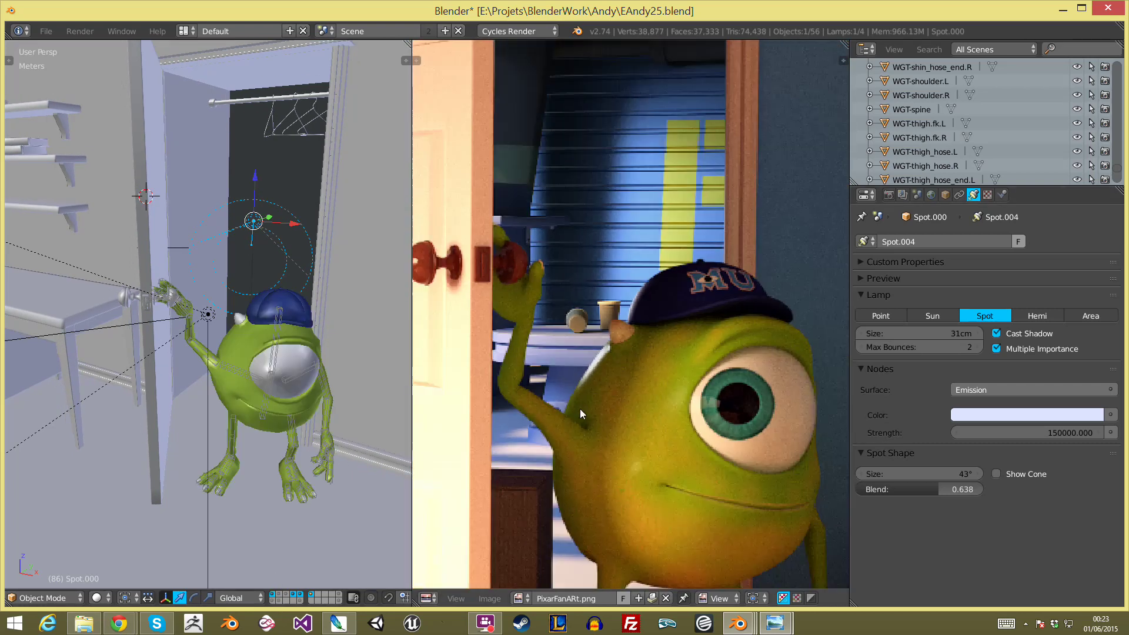
scroll(580, 408, "down", 2)
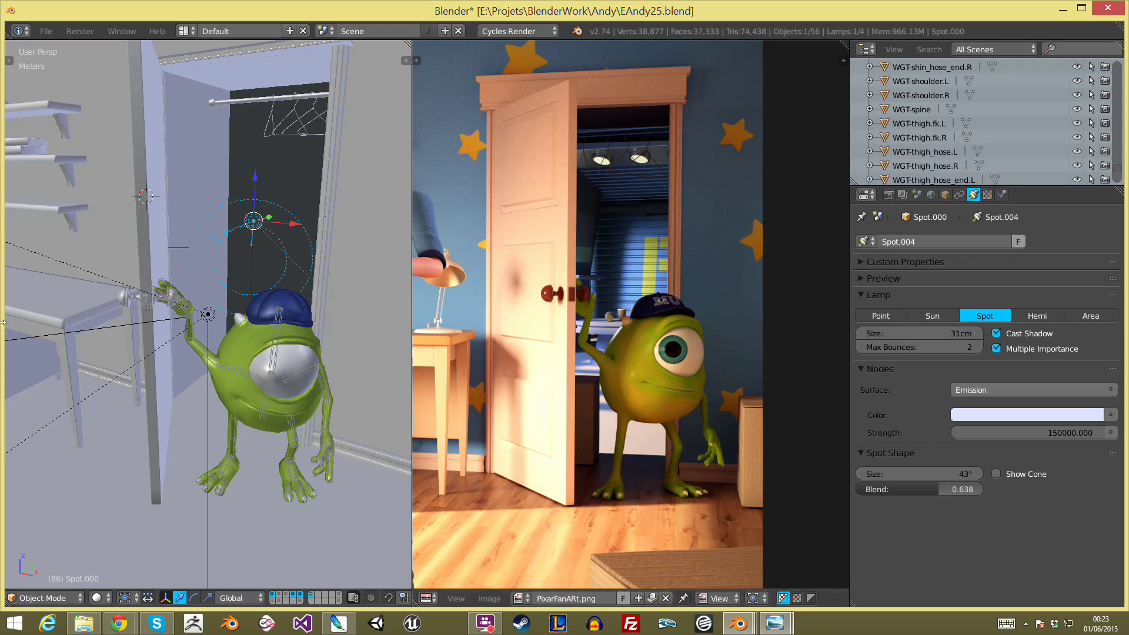
scroll(579, 437, "down", 5)
scroll(578, 437, "up", 3)
scroll(579, 437, "up", 2)
mouse_move(247, 411)
middle_mouse_down()
mouse_move(129, 408)
mouse_move(84, 422)
mouse_move(221, 372)
mouse_move(174, 359)
mouse_move(174, 378)
mouse_move(221, 395)
mouse_move(183, 393)
mouse_move(169, 407)
mouse_move(194, 400)
middle_mouse_up()
scroll(582, 340, "down", 3)
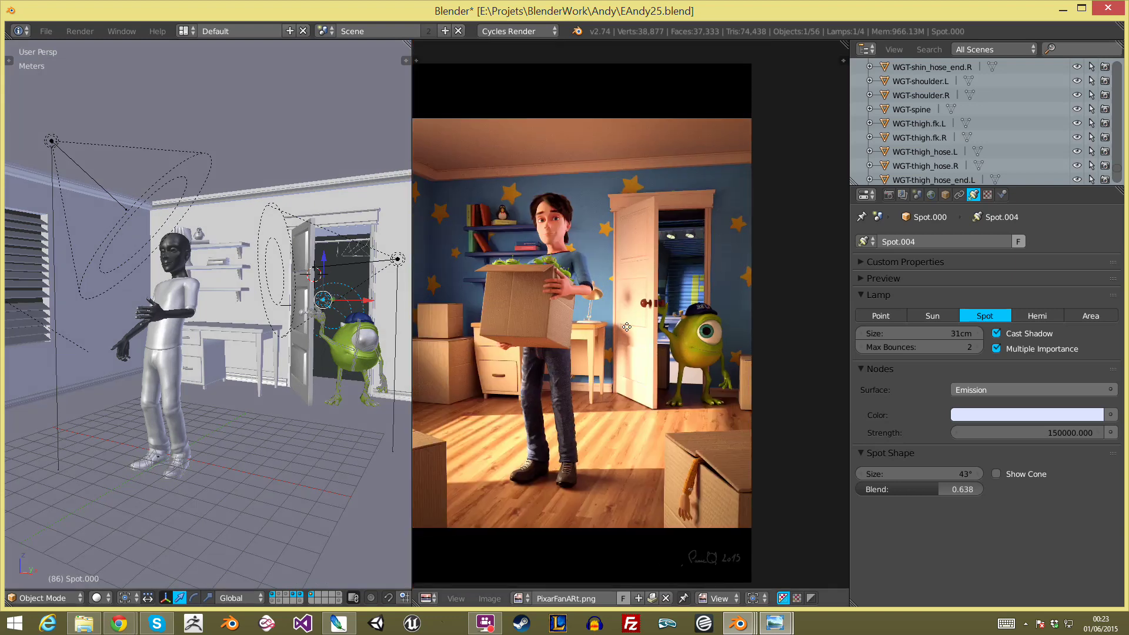
middle_click_drag(598, 339, 639, 340)
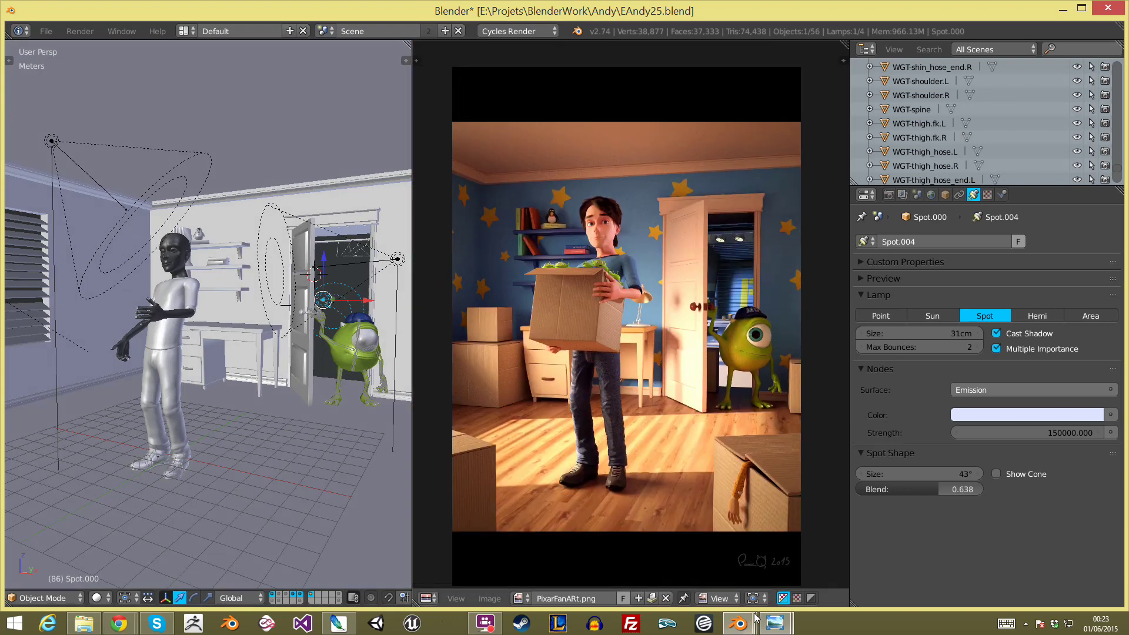
Step: Close the Andy2.png picture, then open Andy3.png and zoom in and out to inspect it
left_click(738, 558)
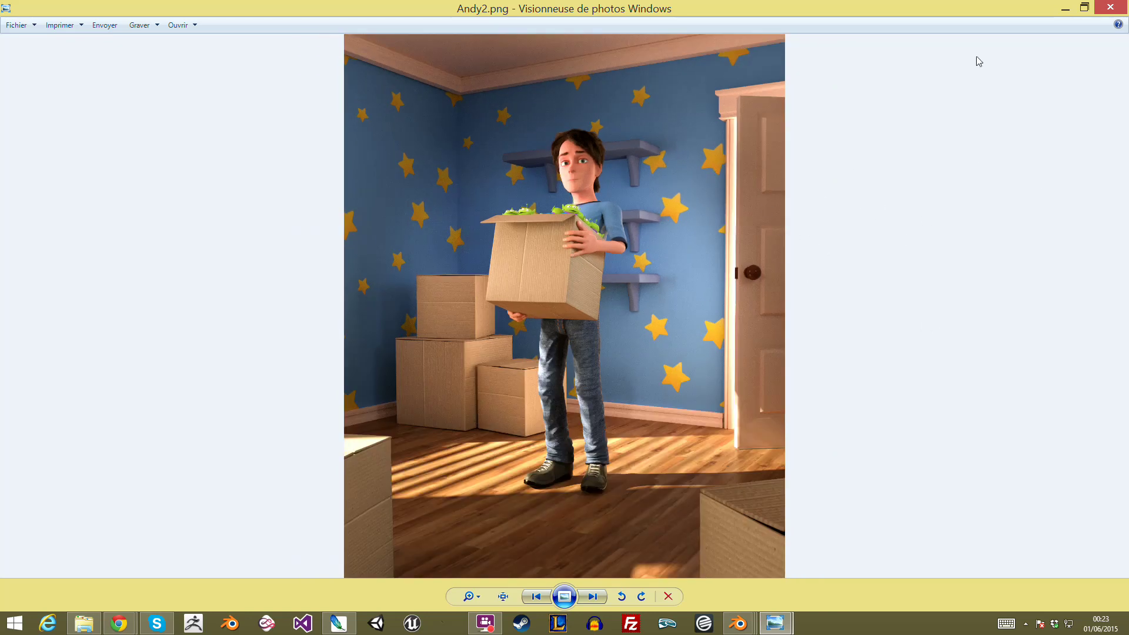
left_click(1109, 9)
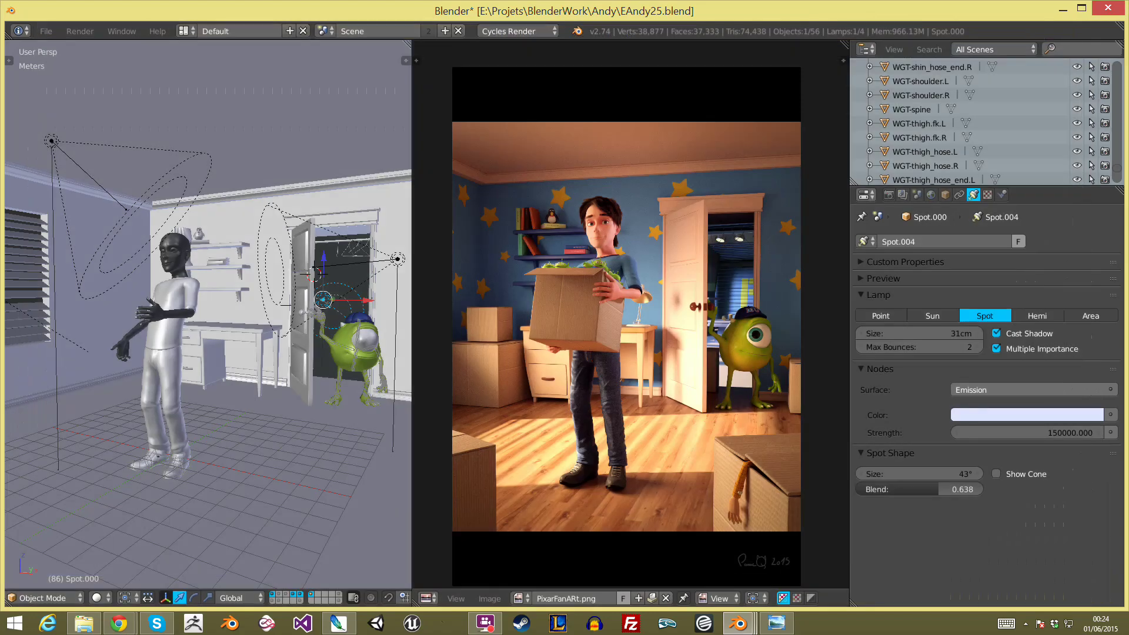
left_click(776, 623)
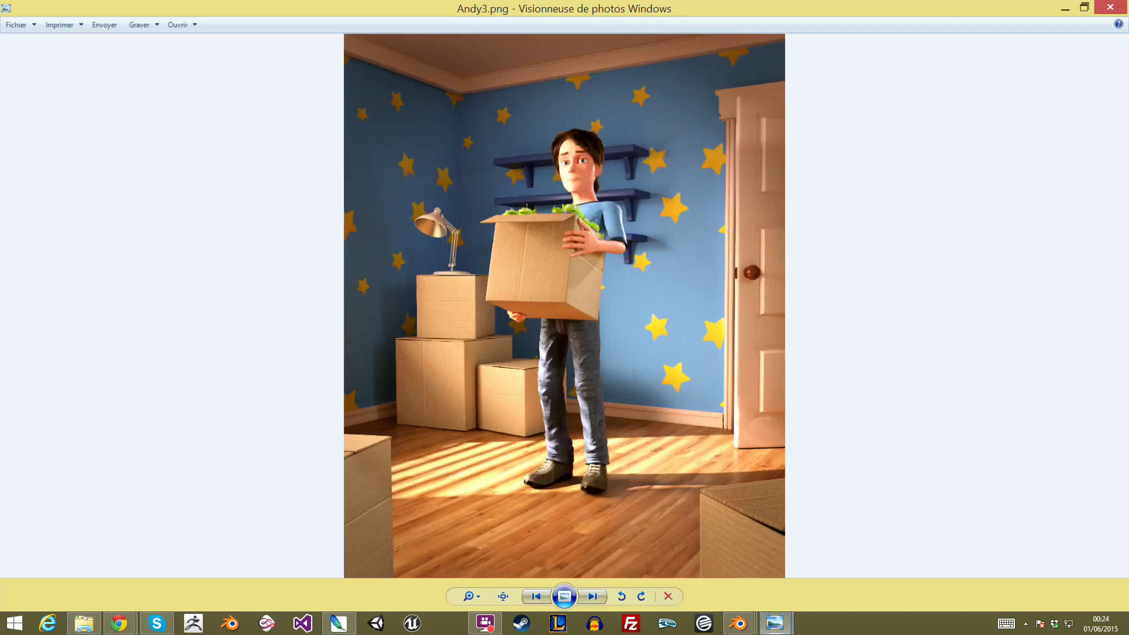
scroll(588, 155, "up", 2)
scroll(588, 156, "up", 1)
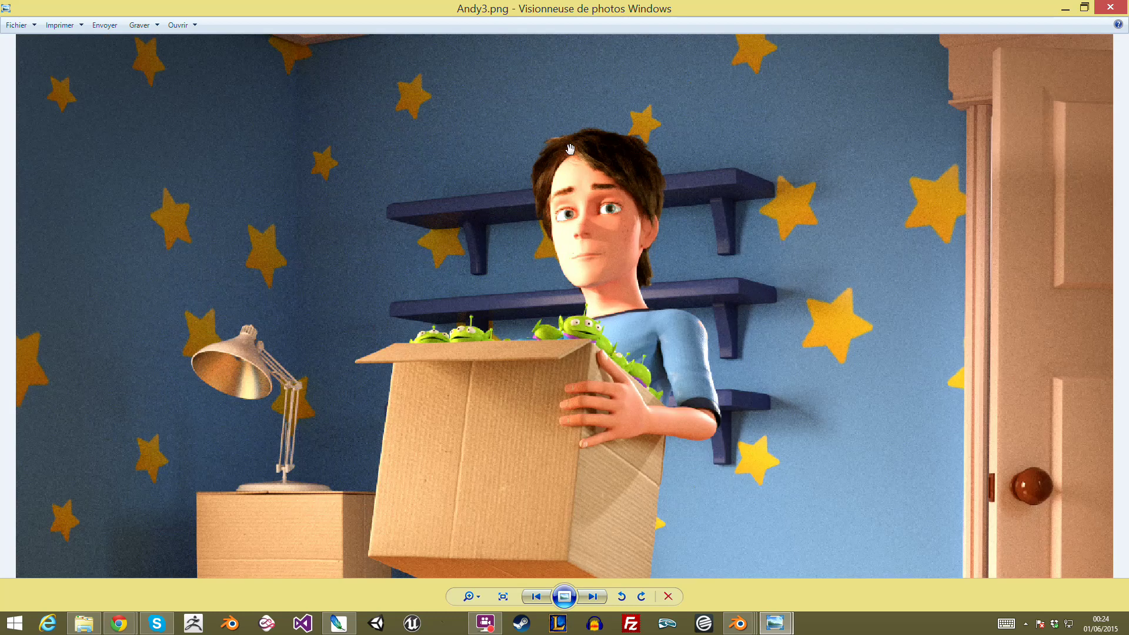
scroll(615, 294, "up", 3)
scroll(675, 245, "up", 1)
scroll(676, 245, "down", 1)
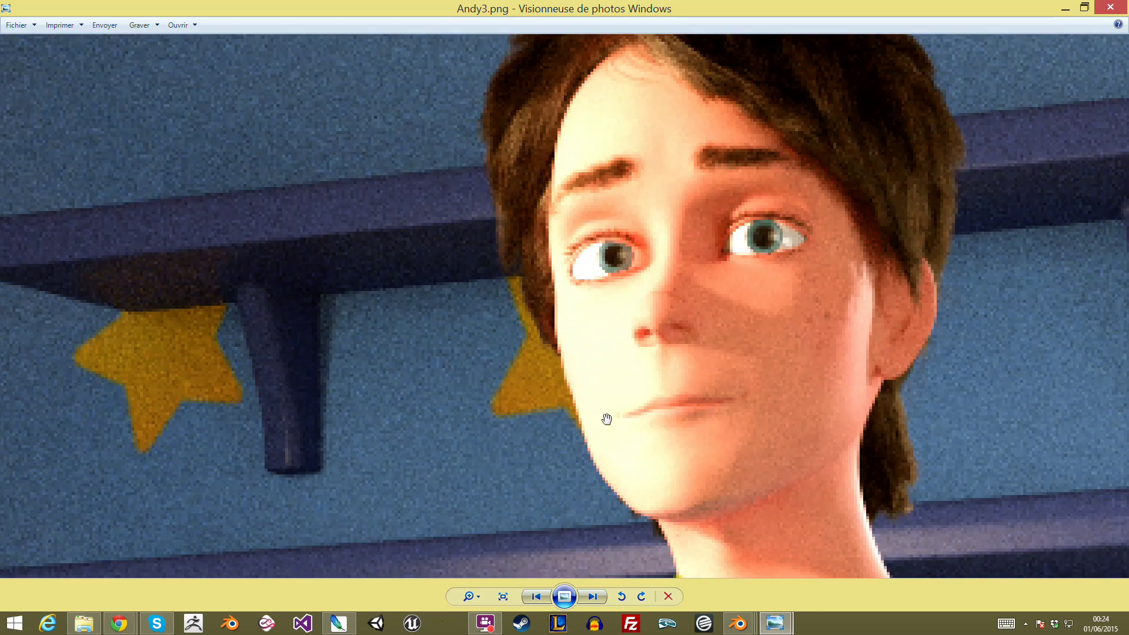
scroll(679, 388, "down", 5)
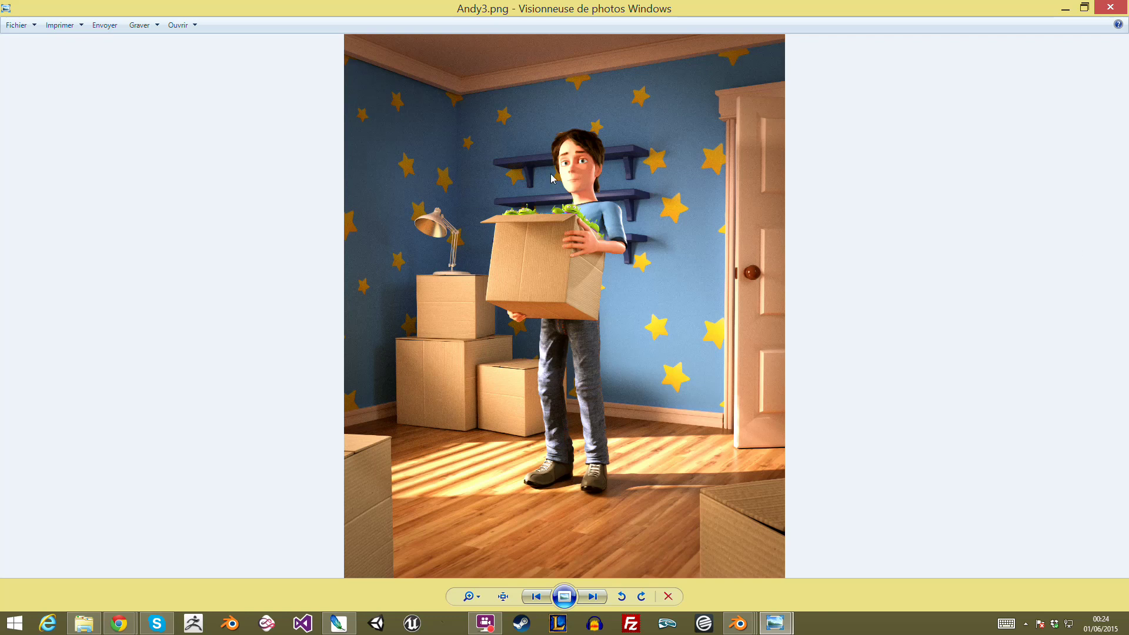
scroll(584, 113, "up", 3)
scroll(623, 235, "up", 2)
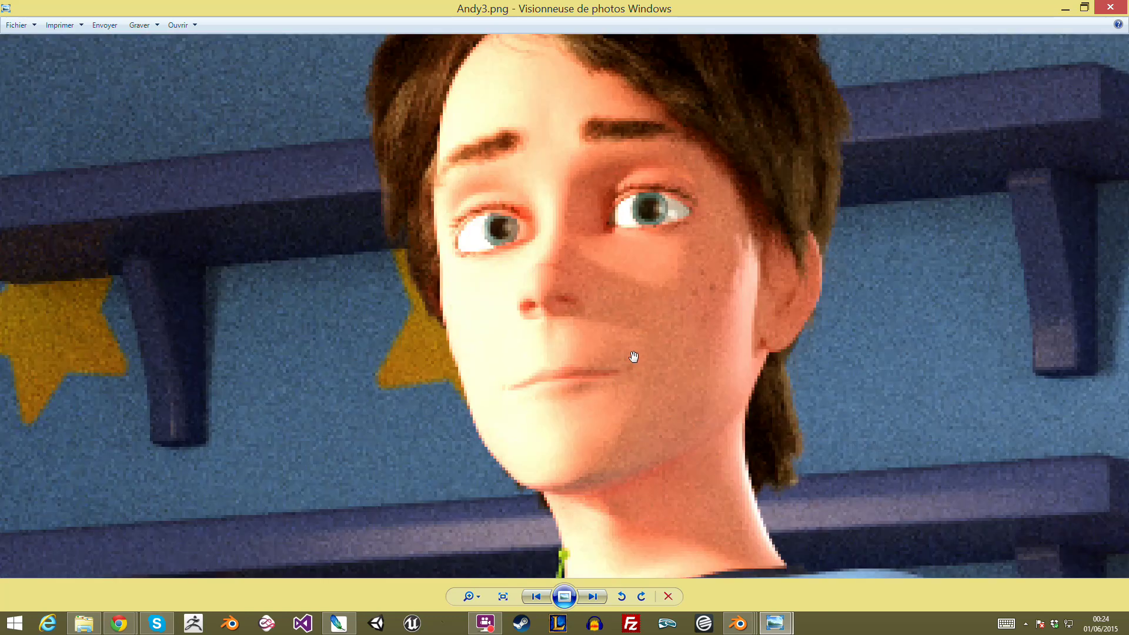
scroll(647, 323, "down", 5)
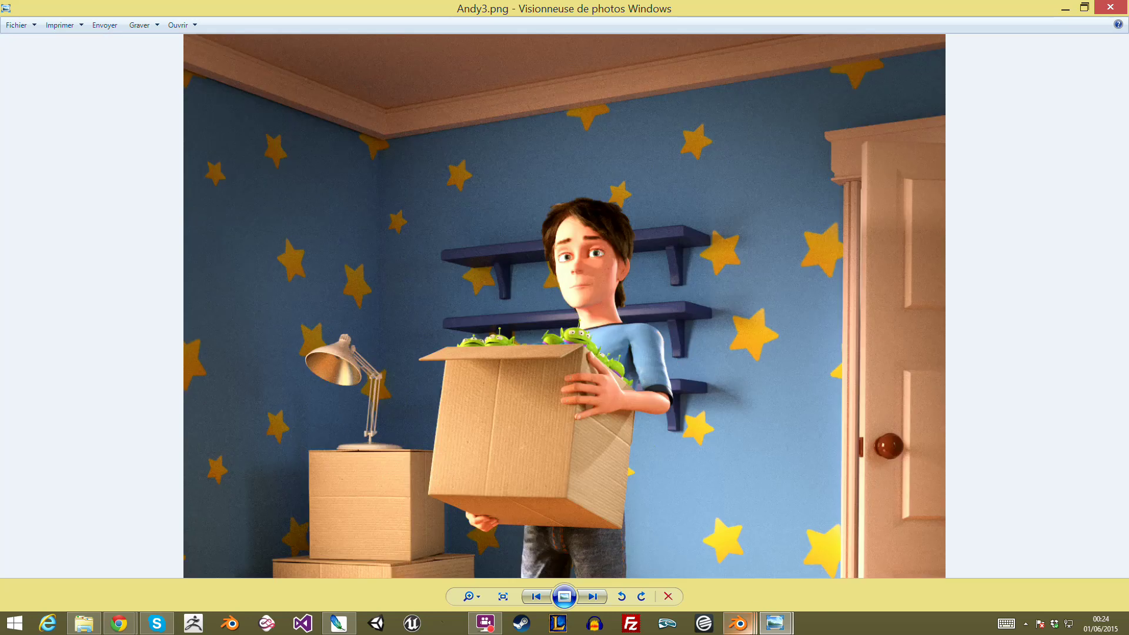
Step: Return to the Blender scene window showing the PixarFanArt.png render
left_click(738, 623)
left_click(539, 579)
scroll(603, 323, "up", 4)
scroll(591, 192, "down", 3)
scroll(740, 124, "up", 3)
scroll(643, 280, "down", 2)
scroll(643, 279, "down", 3)
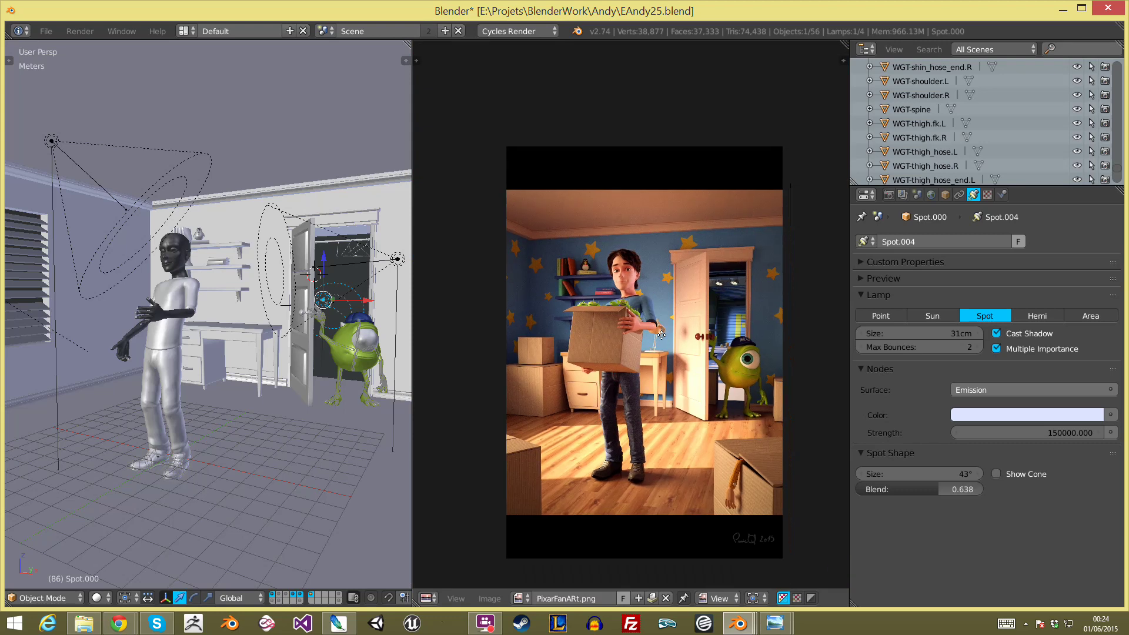
scroll(656, 305, "up", 1)
scroll(658, 278, "up", 2)
scroll(670, 284, "down", 4)
scroll(681, 288, "up", 2)
scroll(685, 291, "up", 4)
middle_click_drag(685, 291, 700, 435)
scroll(699, 435, "up", 3)
scroll(713, 320, "down", 2)
scroll(718, 330, "down", 1)
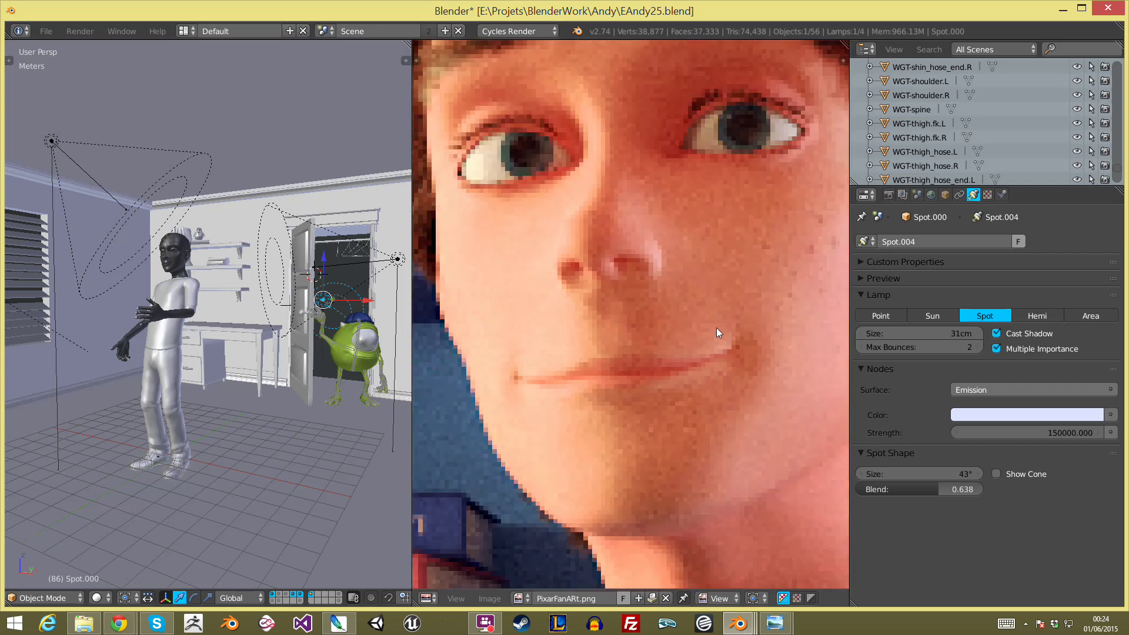
scroll(788, 319, "down", 2)
scroll(756, 334, "down", 1)
scroll(756, 334, "down", 2)
scroll(764, 318, "up", 1)
scroll(776, 294, "up", 1)
scroll(789, 268, "up", 2)
scroll(788, 267, "down", 1)
scroll(789, 268, "down", 1)
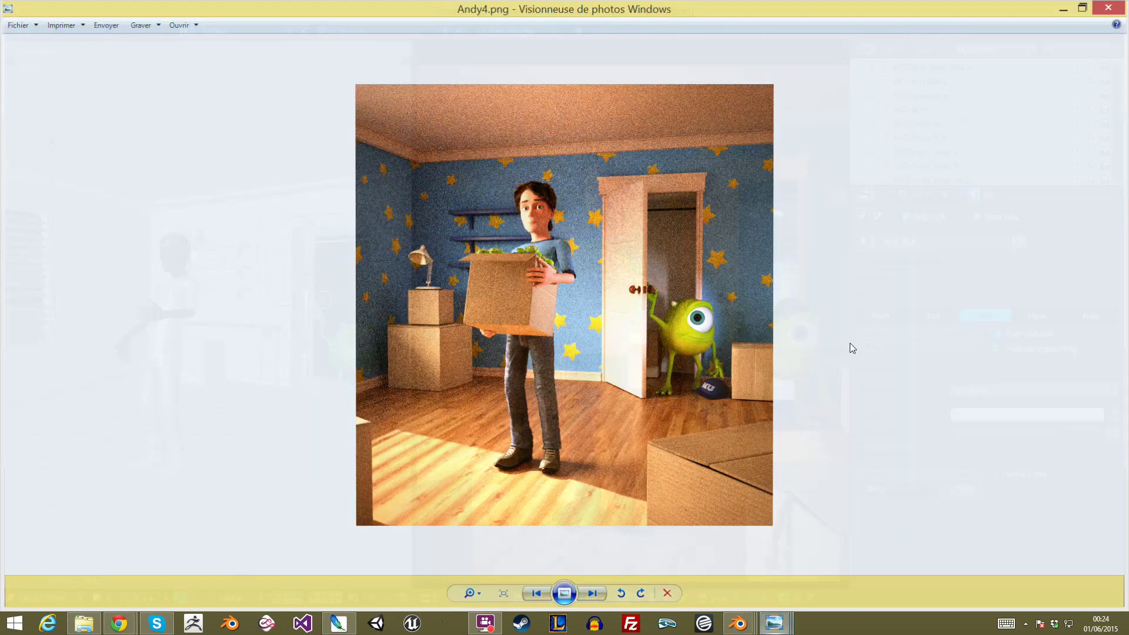
Step: Zoom in and out on Andy4.png, then switch to the Blender window with the Bob3 file
scroll(790, 282, "up", 3)
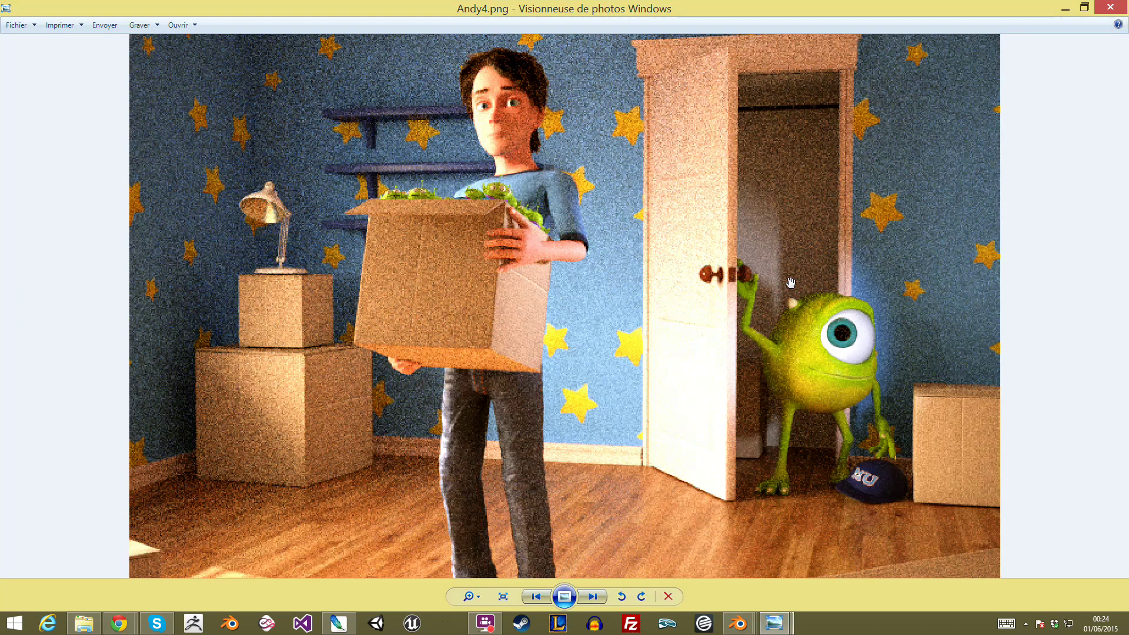
scroll(790, 282, "down", 1)
scroll(793, 265, "down", 1)
scroll(804, 223, "down", 1)
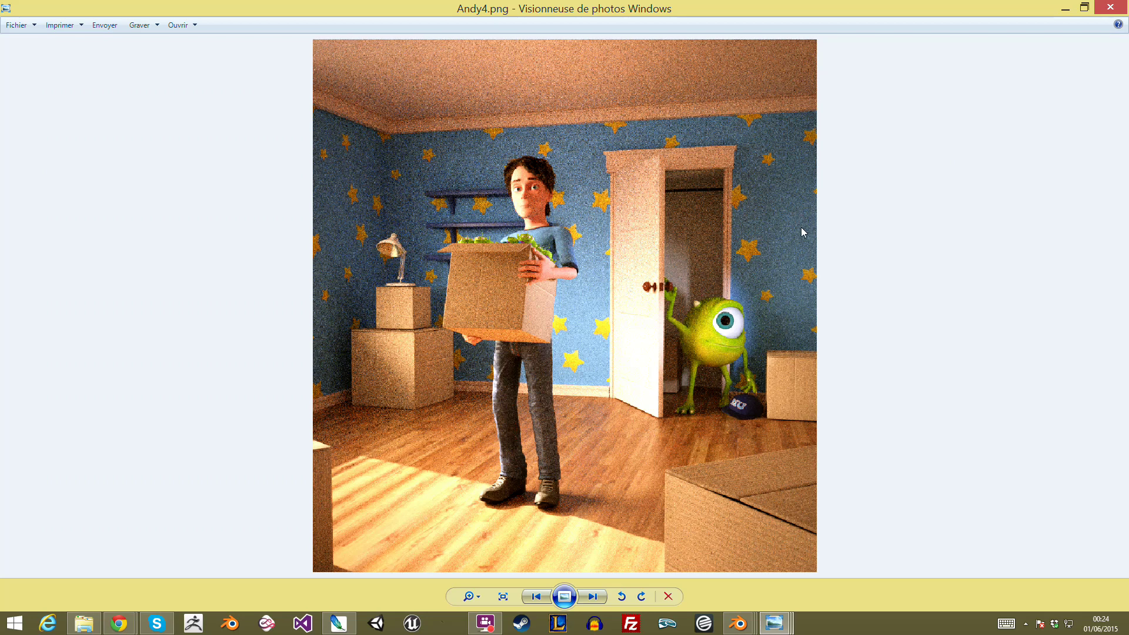
scroll(742, 335, "up", 1)
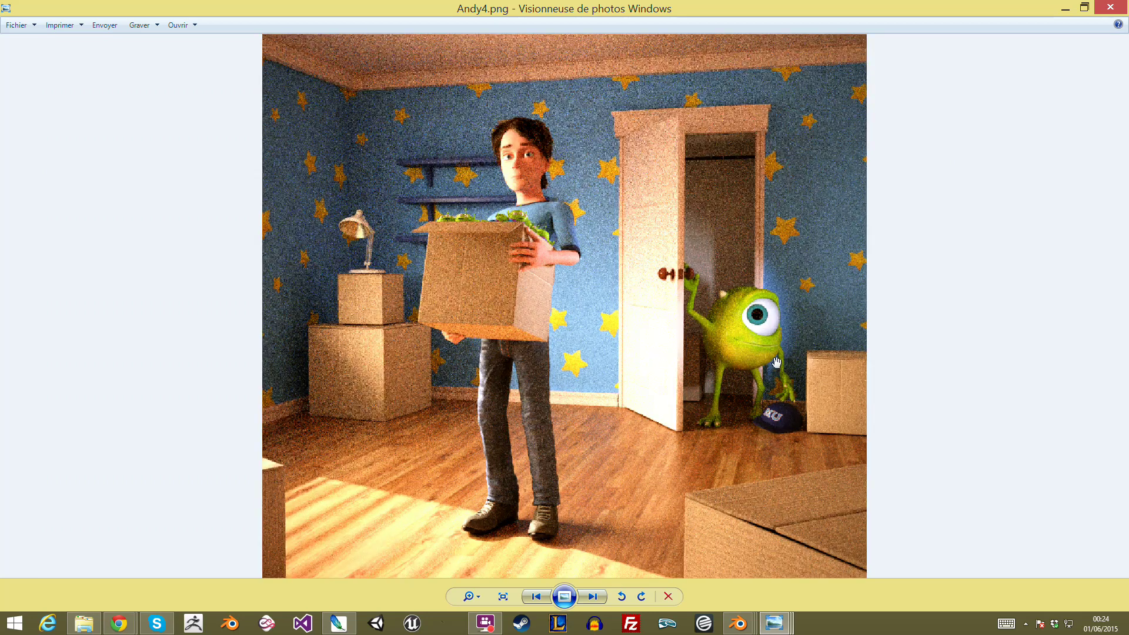
scroll(882, 376, "down", 2)
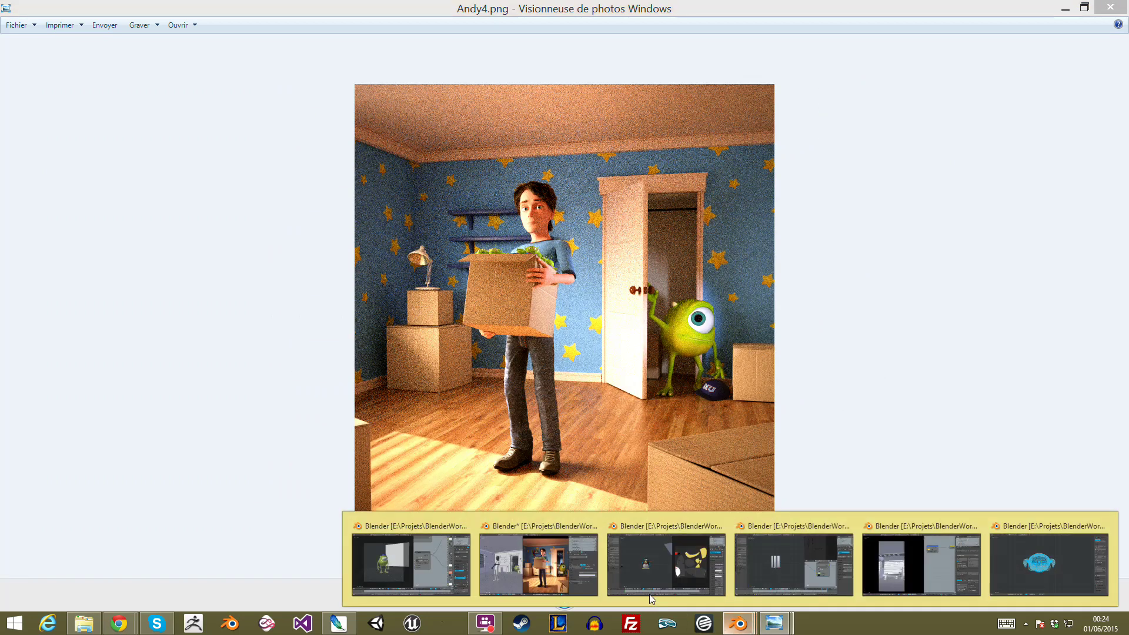
left_click(579, 584)
Step: Set a front orthographic view of the green character and enter Edit Mode on its mesh
mouse_move(398, 479)
middle_mouse_down()
mouse_move(360, 351)
mouse_move(393, 341)
mouse_move(355, 301)
mouse_move(387, 313)
middle_mouse_up()
key("KP_5")
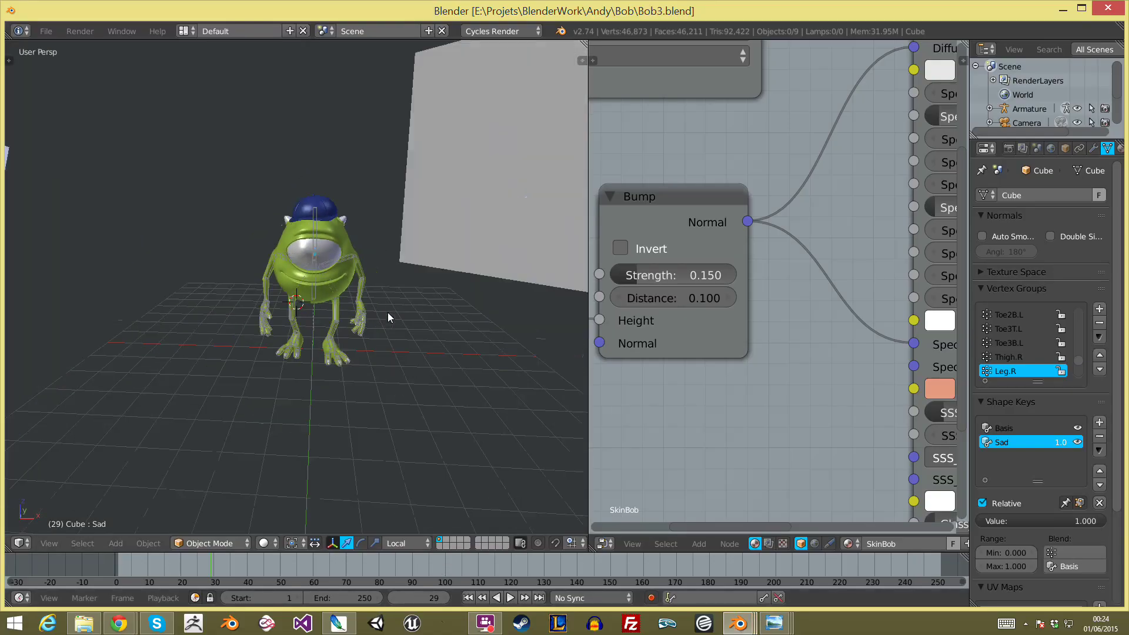
key("KP_5")
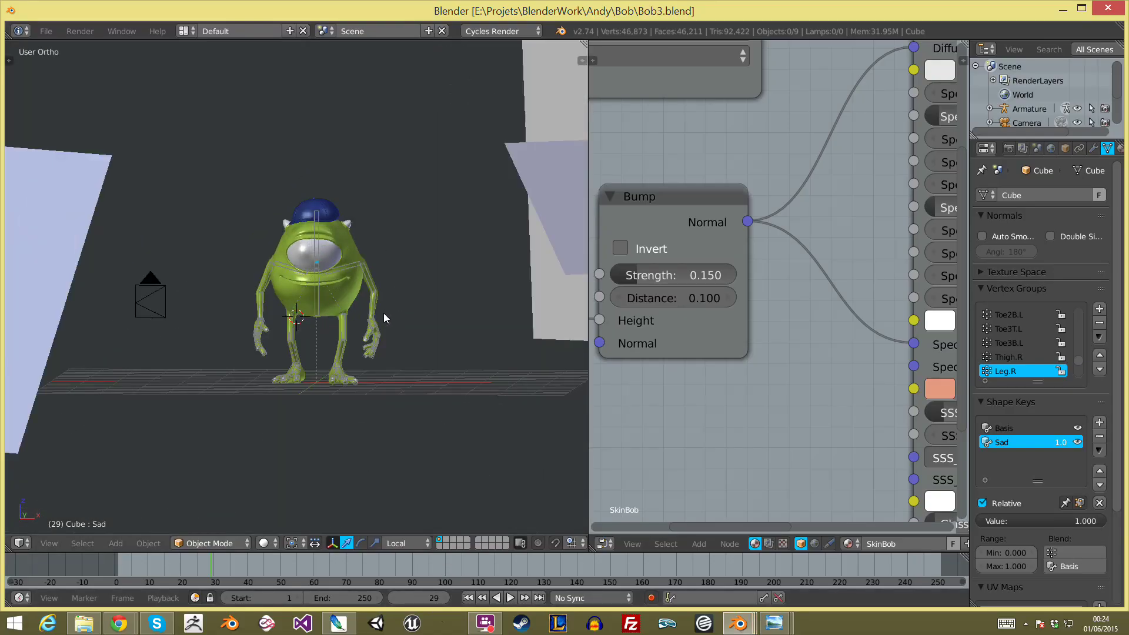
key("KP_1")
key("Tab")
middle_click_drag(276, 327, 290, 403)
scroll(246, 394, "up", 4)
scroll(345, 391, "up", 2)
scroll(346, 391, "down", 3)
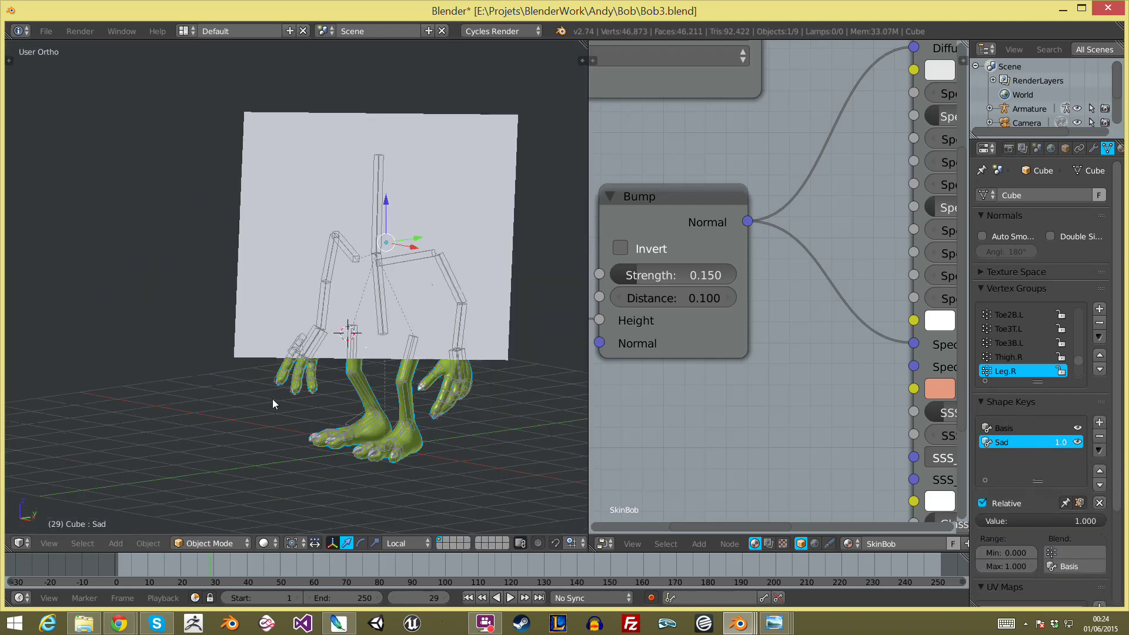
Step: Leave Edit Mode and switch the character to Texture Paint mode with its tool settings shown
key("Tab")
left_click(211, 544)
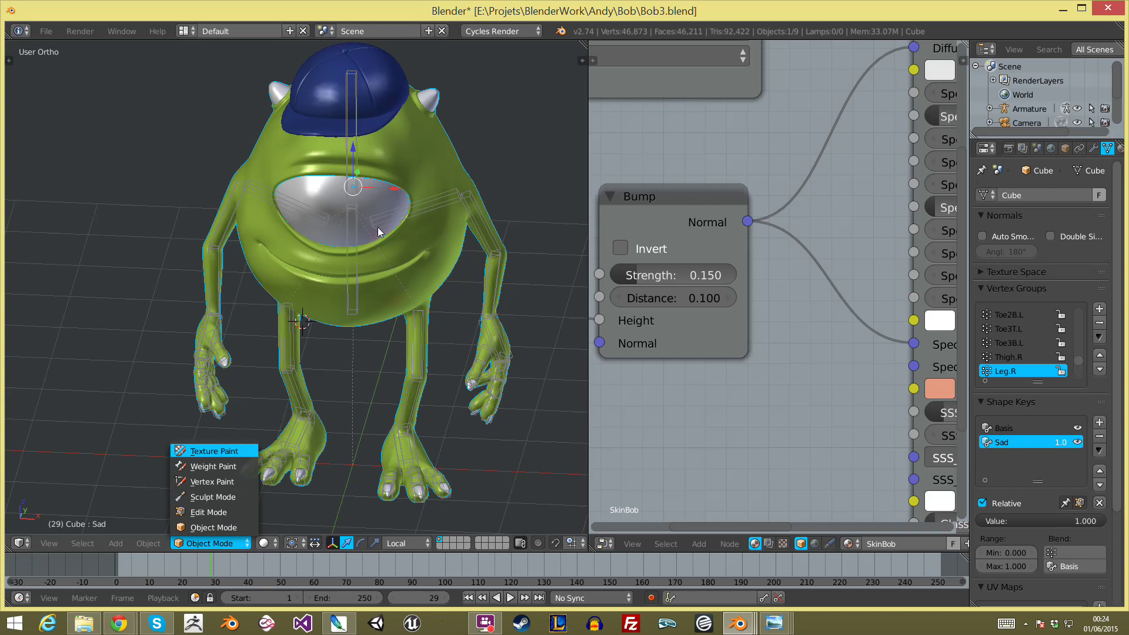
key("Return")
scroll(319, 325, "down", 2)
scroll(376, 294, "up", 5)
scroll(320, 359, "up", 2)
key("t")
scroll(115, 387, "down", 3)
scroll(128, 390, "down", 7)
Step: Browse the mask texture choices and show the SkinBob material's Noise Texture settings
left_click(101, 397)
scroll(1029, 154, "down", 4)
left_click(1075, 148)
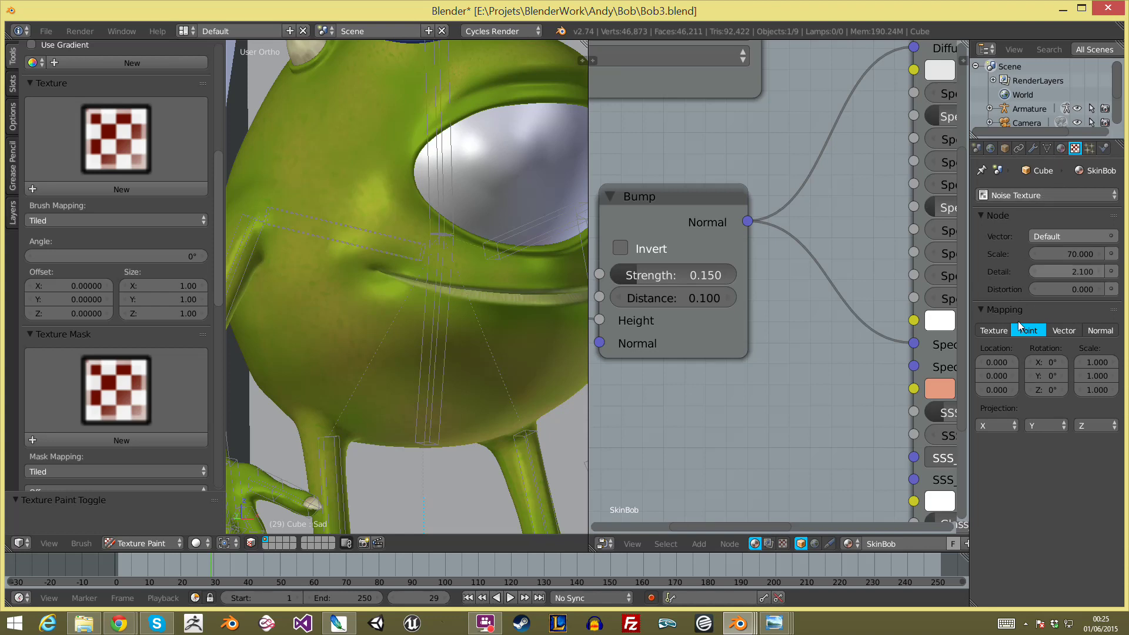
scroll(264, 335, "up", 3)
scroll(314, 337, "up", 3)
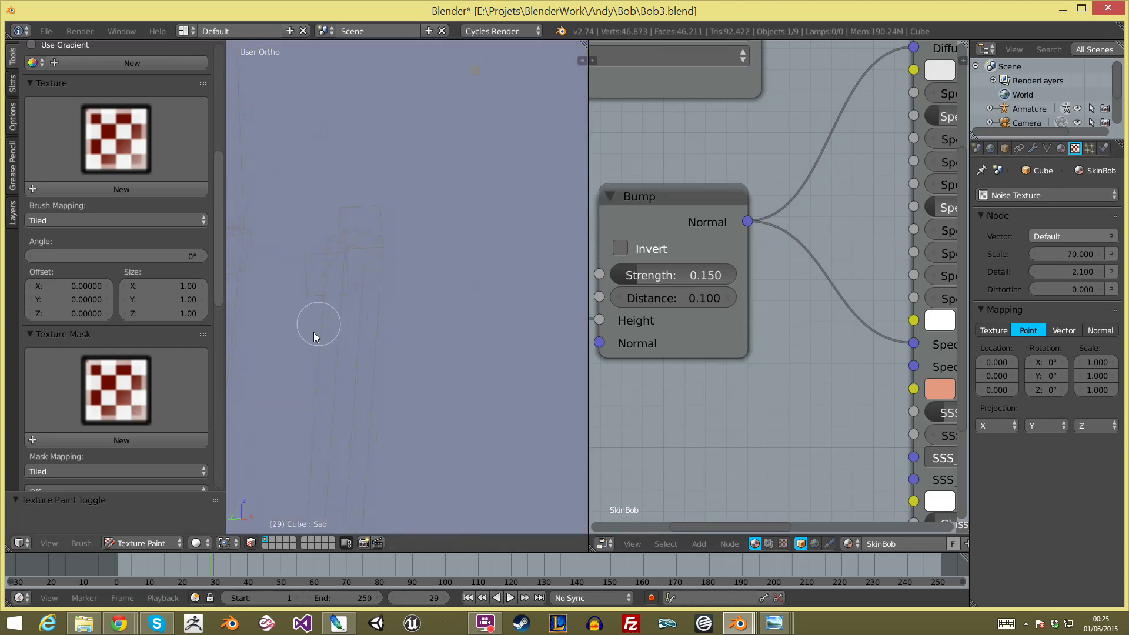
scroll(379, 337, "down", 4)
scroll(341, 351, "down", 3)
scroll(395, 316, "down", 2)
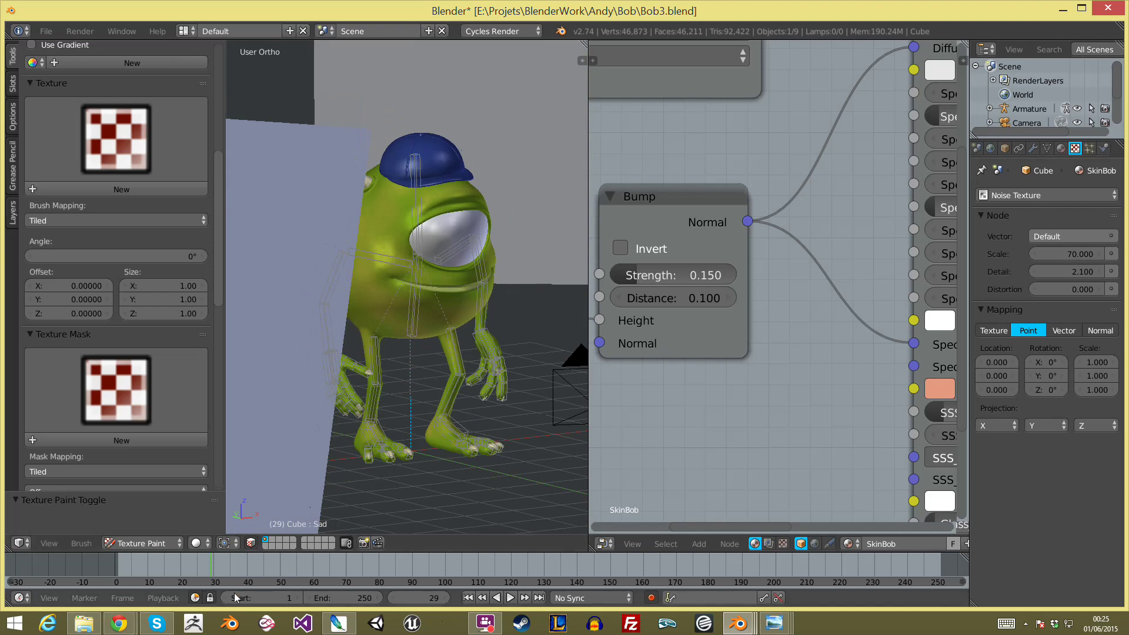
Step: Return to Object Mode, select the character's armature and switch it into Pose Mode
left_click(154, 542)
middle_click_drag(412, 353, 484, 398)
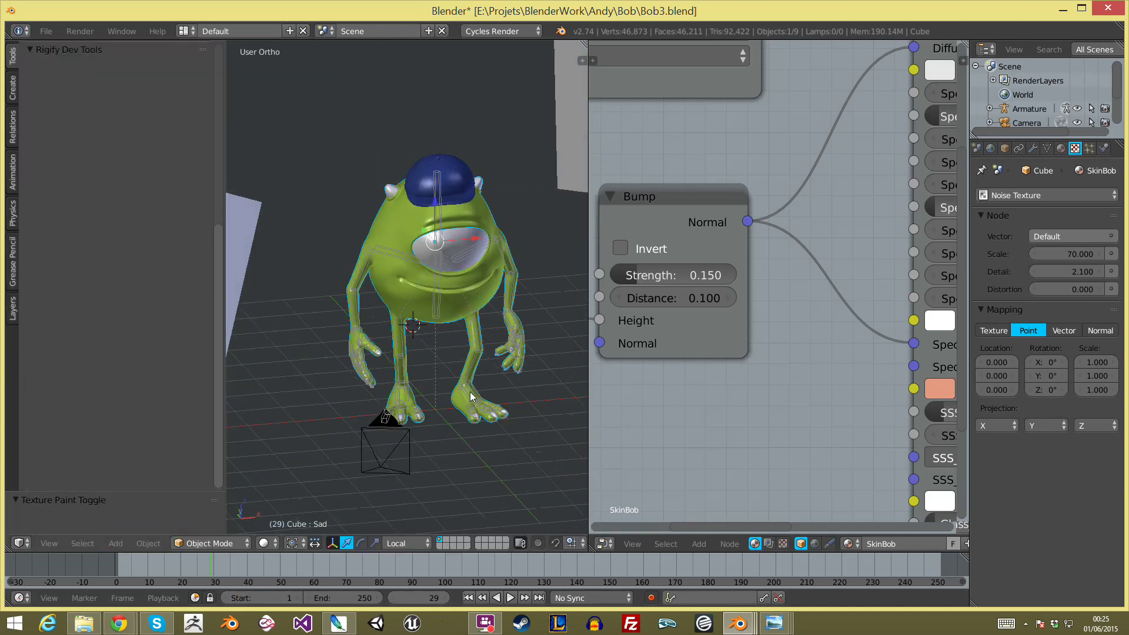
right_click(484, 398)
key("ctrl+Tab")
scroll(484, 398, "up", 2)
scroll(411, 371, "up", 3)
Step: Orbit to a front view of the feet and maximize the 3D view to fill the window
scroll(386, 352, "up", 2)
scroll(279, 288, "down", 1)
scroll(537, 366, "down", 3)
scroll(484, 368, "up", 2)
middle_click_drag(485, 368, 362, 343)
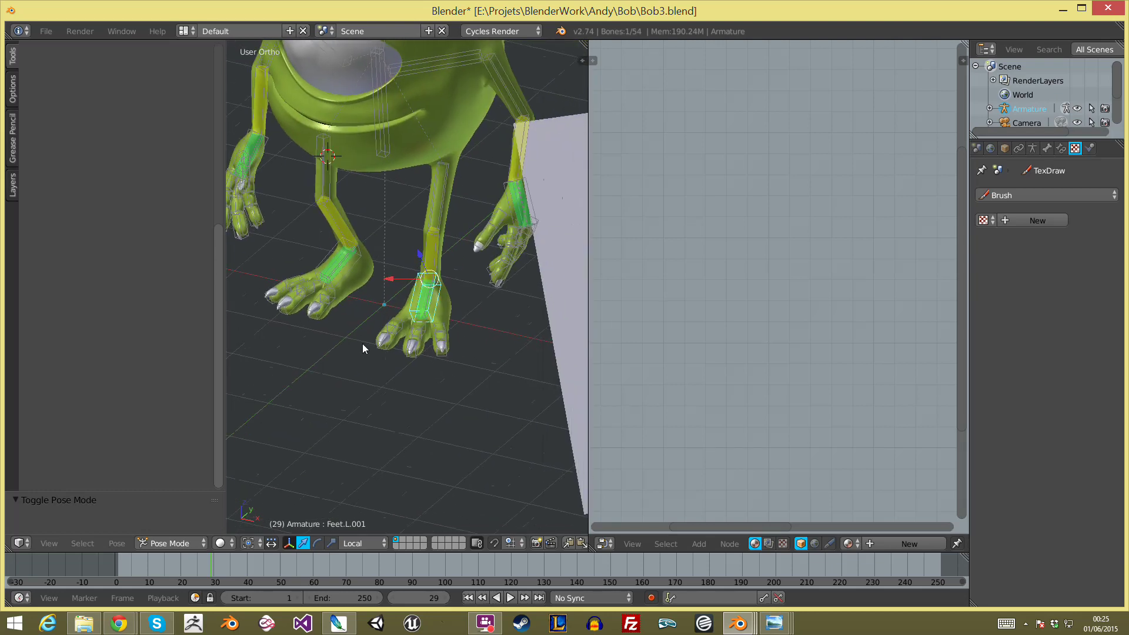
scroll(433, 316, "up", 3)
scroll(434, 320, "down", 2)
scroll(432, 301, "down", 2)
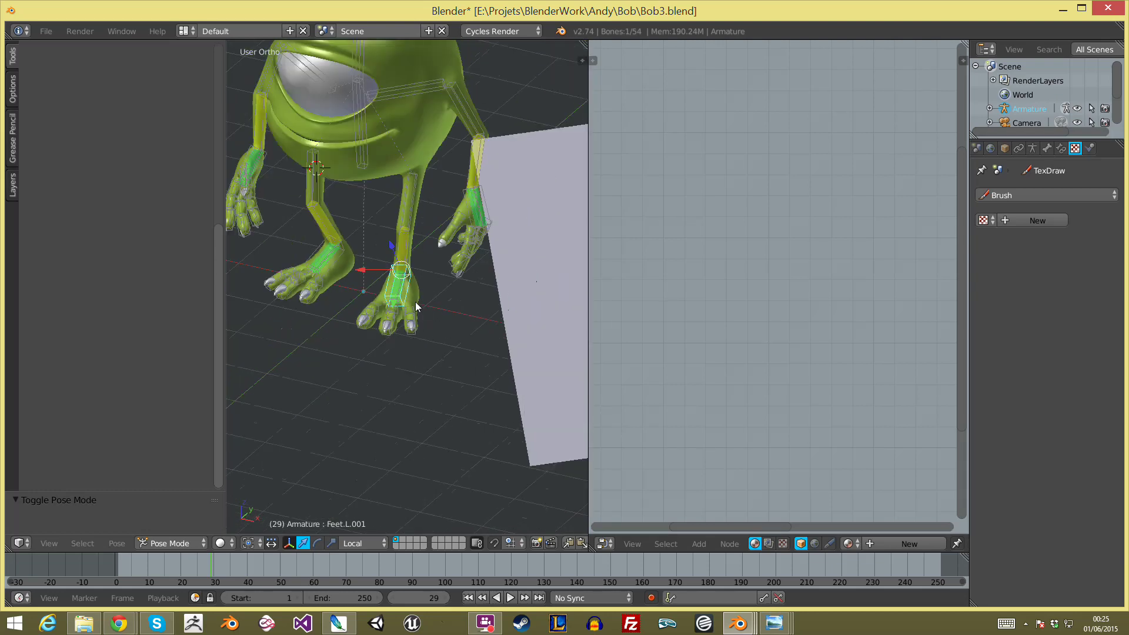
key("ctrl+Up")
Step: Zoom in, select the Leg.L bone, and orbit to see the leg bones
scroll(527, 364, "up", 1)
scroll(527, 364, "down", 3)
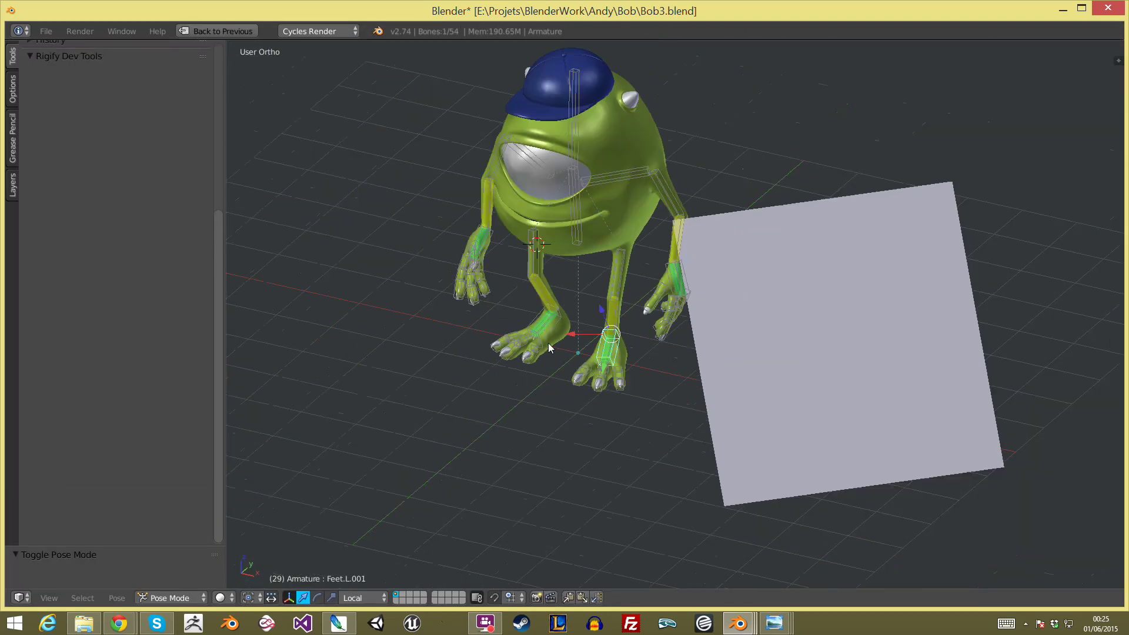
scroll(600, 322, "up", 3)
scroll(608, 361, "up", 4)
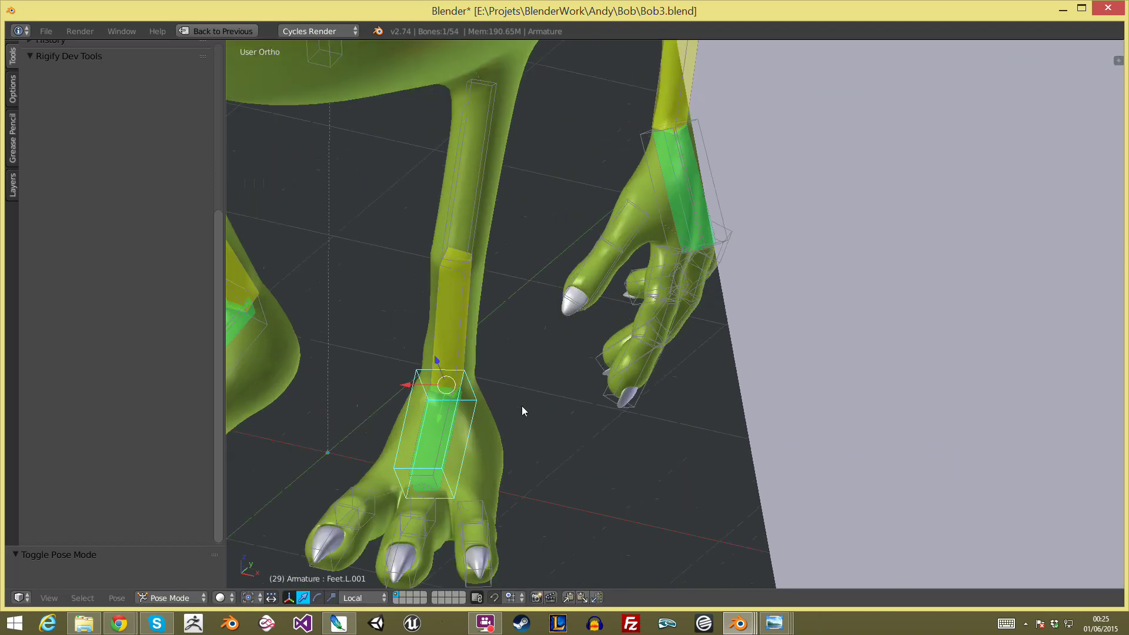
scroll(521, 405, "up", 1)
right_click(464, 318)
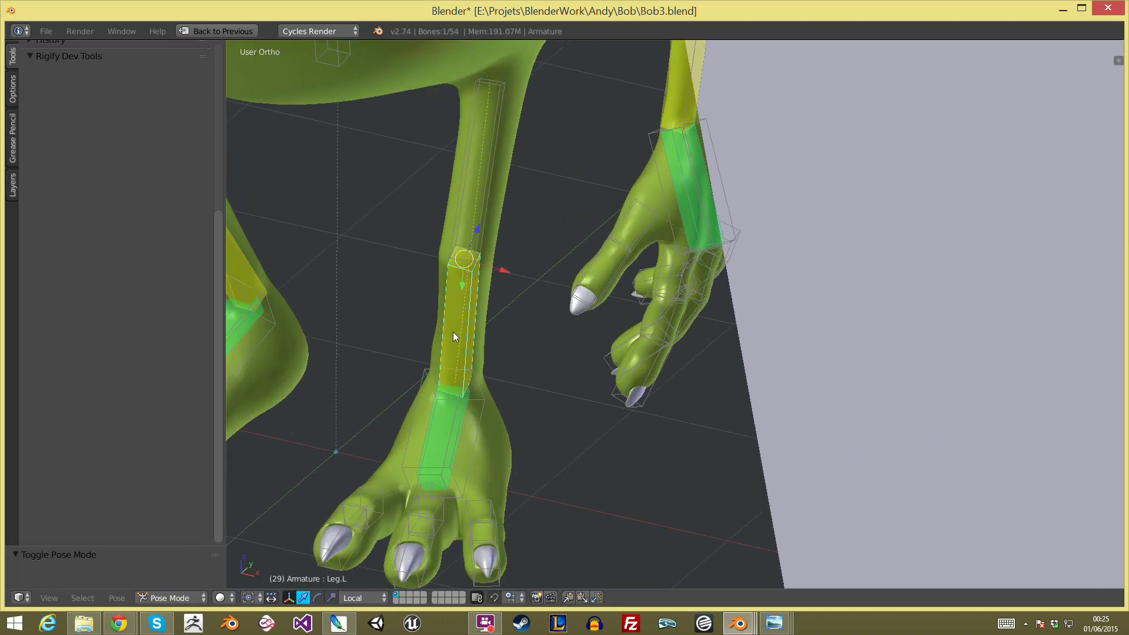
scroll(452, 331, "down", 3)
mouse_move(453, 331)
middle_mouse_down()
mouse_move(590, 303)
mouse_move(588, 243)
middle_mouse_up()
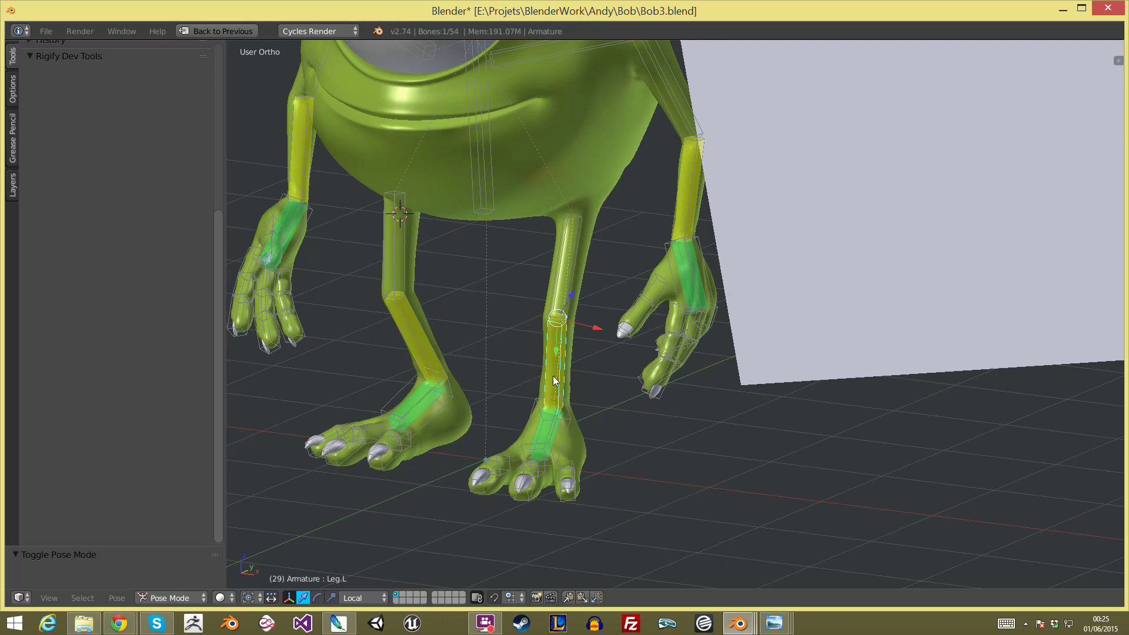
Step: Select the Feet.L and Feet.L.001 bones, start a rotation, then cancel it
right_click(548, 420)
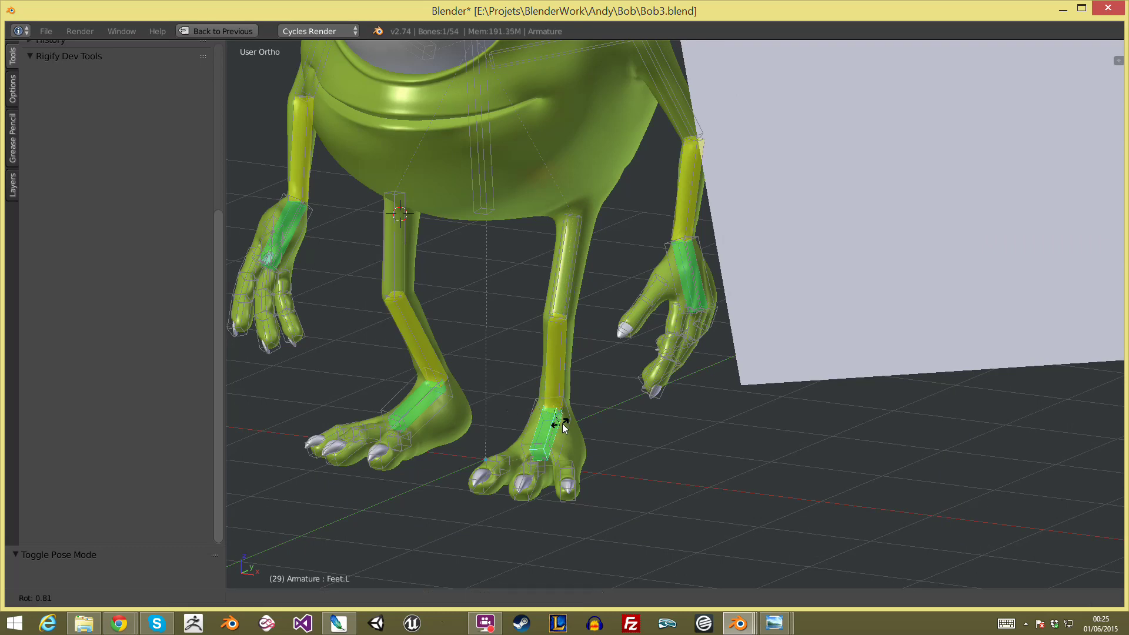
right_click(563, 434)
key("r")
key("r")
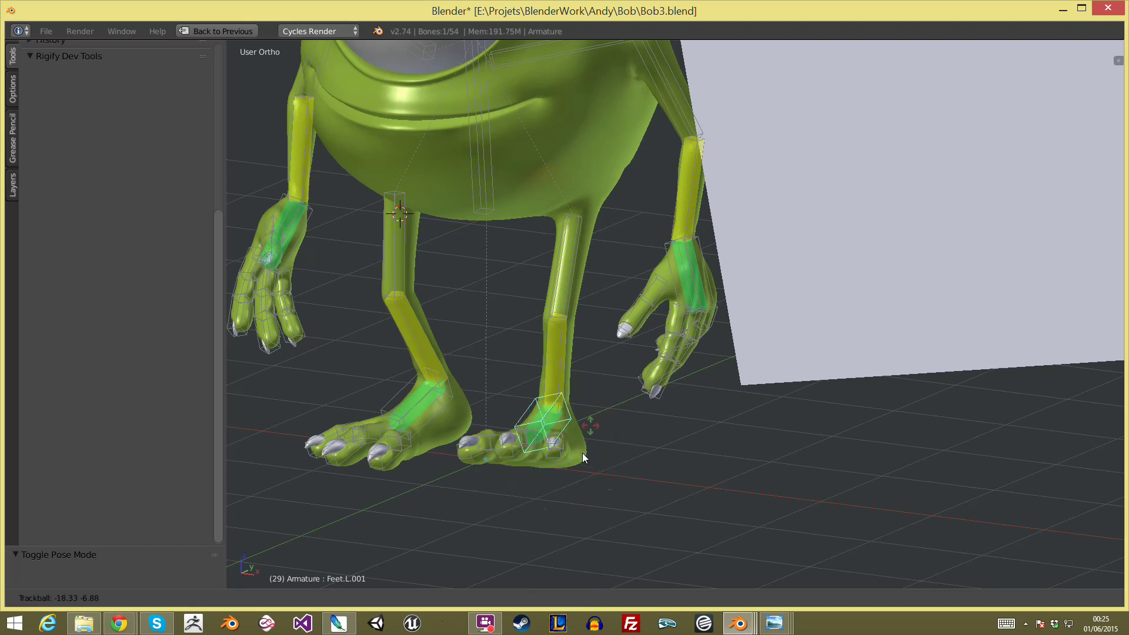
right_click(578, 429)
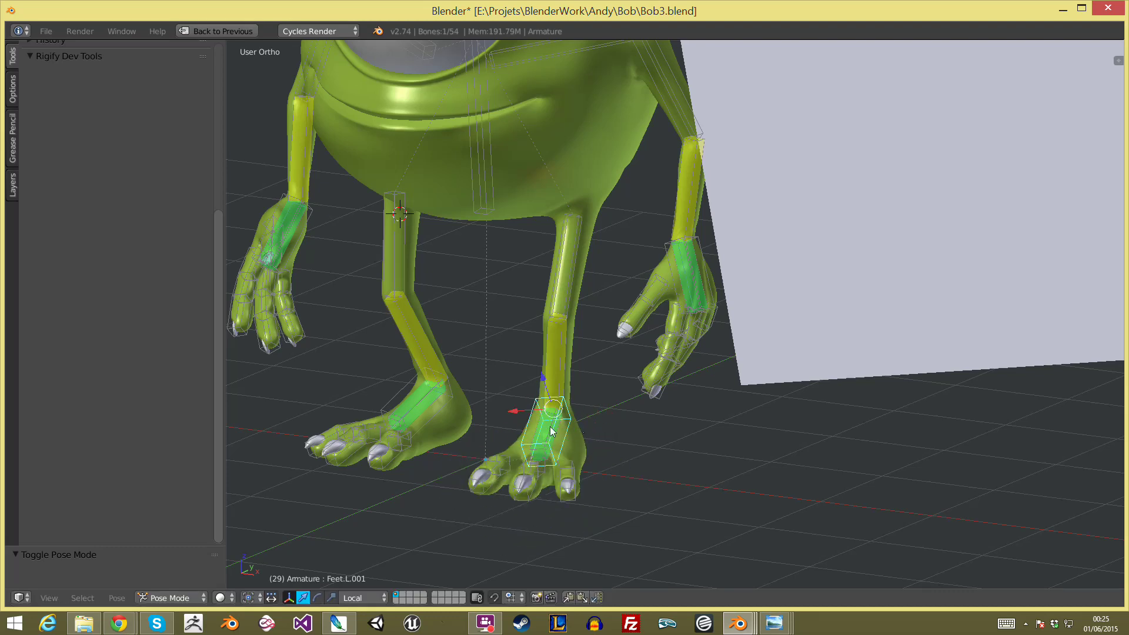
scroll(551, 432, "down", 2)
Step: Select the Hand.L.001 bone, then reselect the character mesh
middle_click_drag(605, 316, 640, 257)
right_click(640, 257)
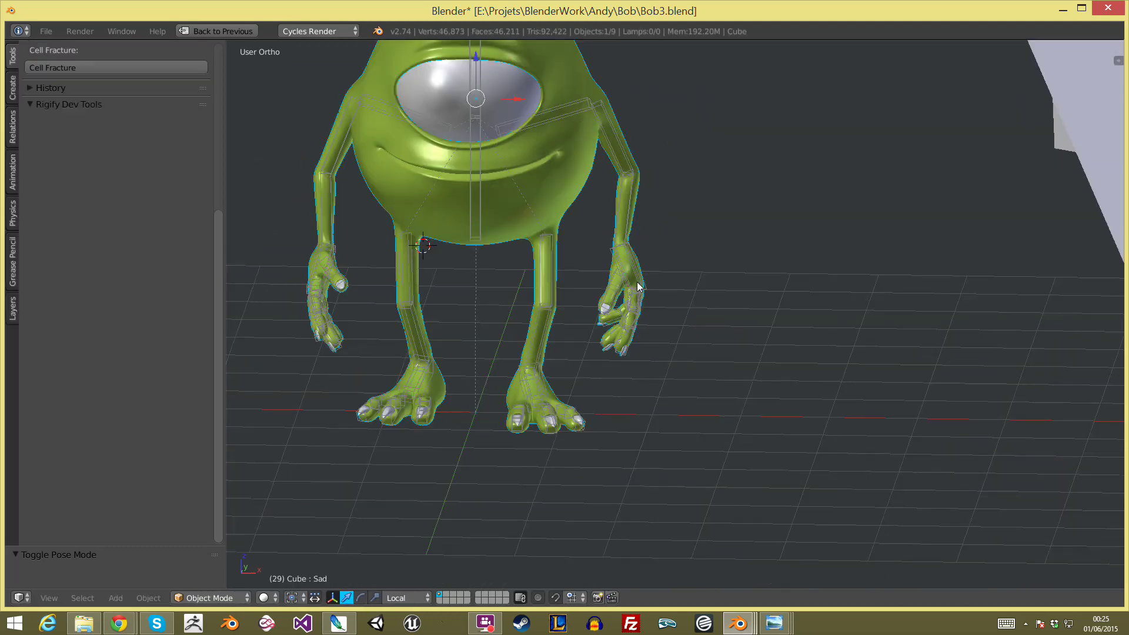
scroll(613, 295, "down", 2)
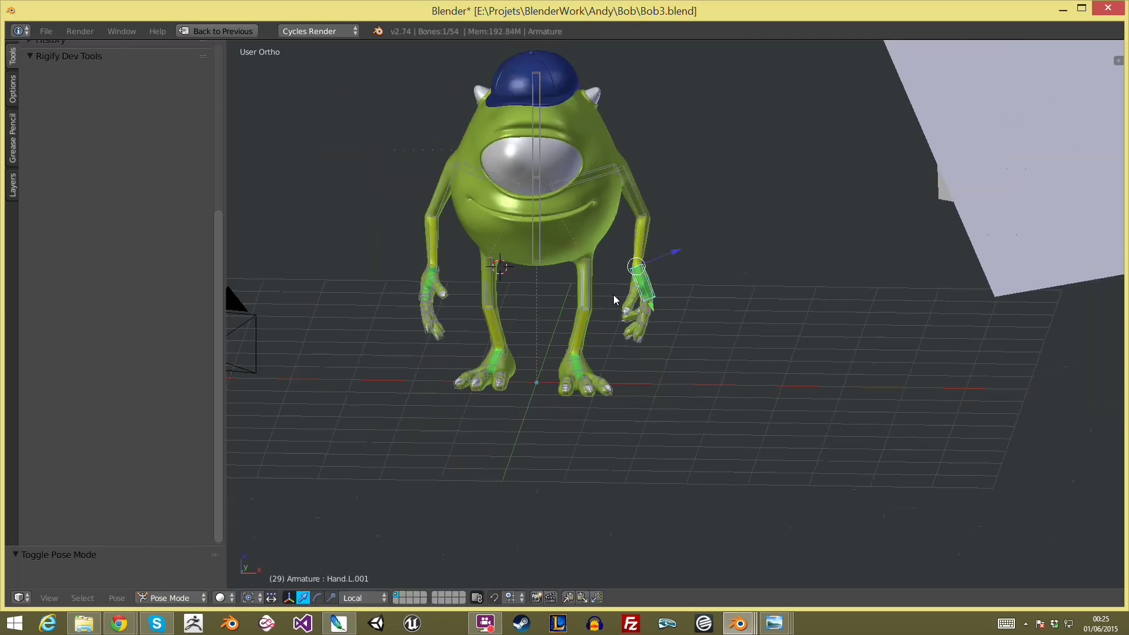
right_click(590, 224)
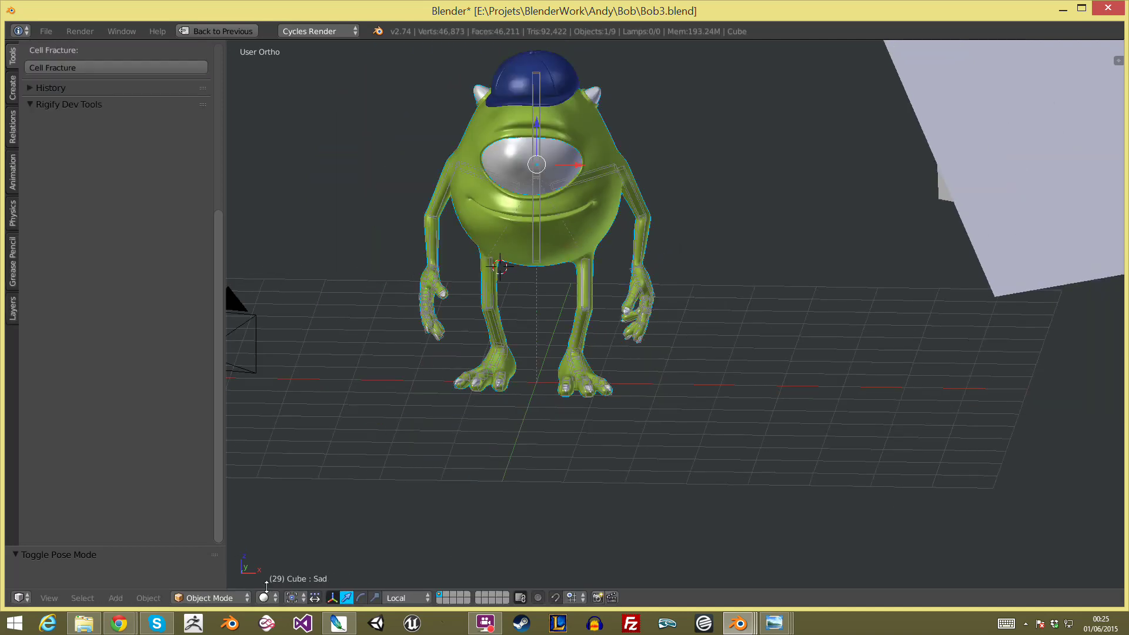
Step: Switch the viewport to textured shading and select the character's cap
key("alt+z")
left_click(632, 205)
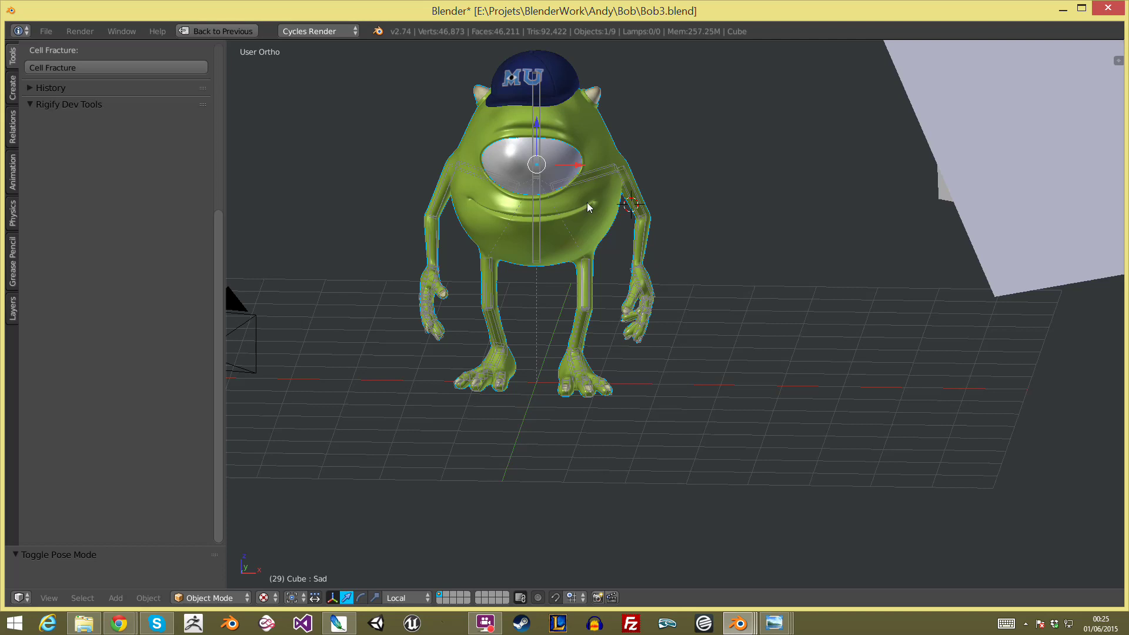
scroll(588, 207, "up", 5)
key("a")
right_click(450, 92)
scroll(558, 234, "down", 5)
scroll(557, 229, "up", 8)
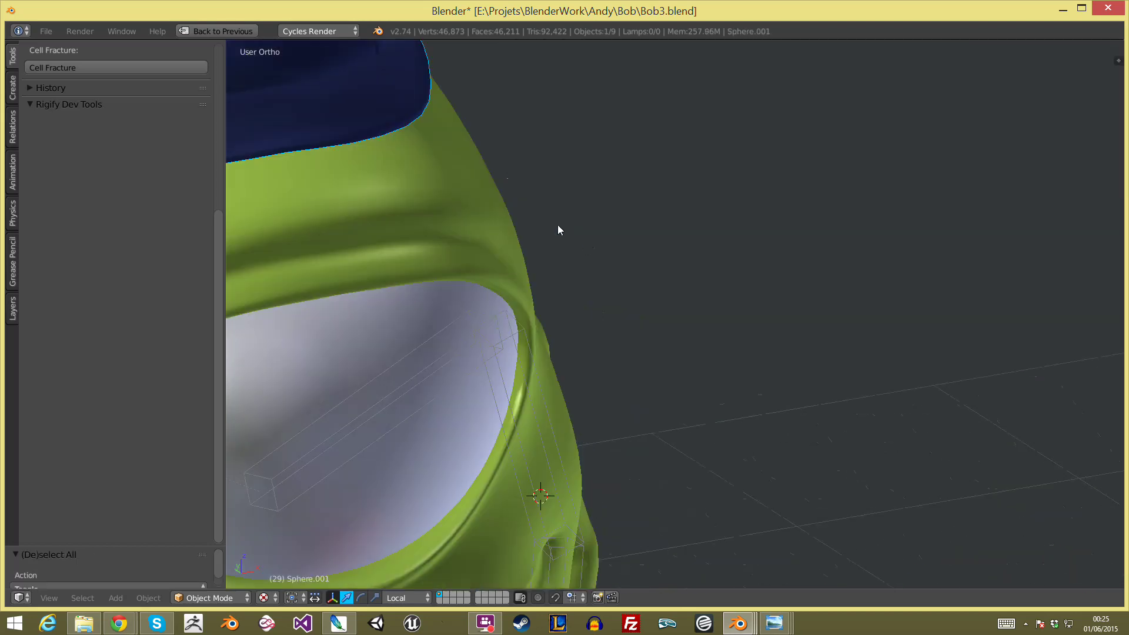
scroll(558, 230, "down", 4)
scroll(538, 258, "down", 3)
Step: Restore the full layout, zoom on the cap's MU logo, and turn the node area into a UV/Image Editor
key("ctrl+Up")
middle_click_drag(297, 299, 213, 243, "shift")
scroll(213, 243, "up", 4)
middle_click_drag(26, 188, 266, 298, "shift")
scroll(273, 292, "up", 3)
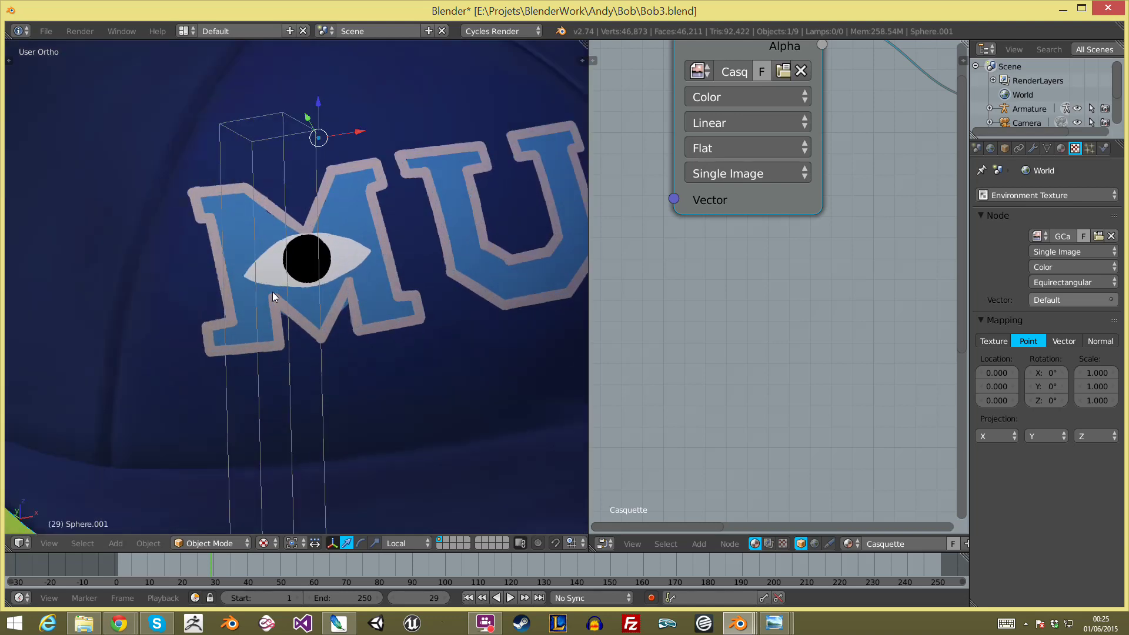
scroll(273, 291, "down", 5)
scroll(340, 280, "down", 2)
scroll(178, 318, "down", 6)
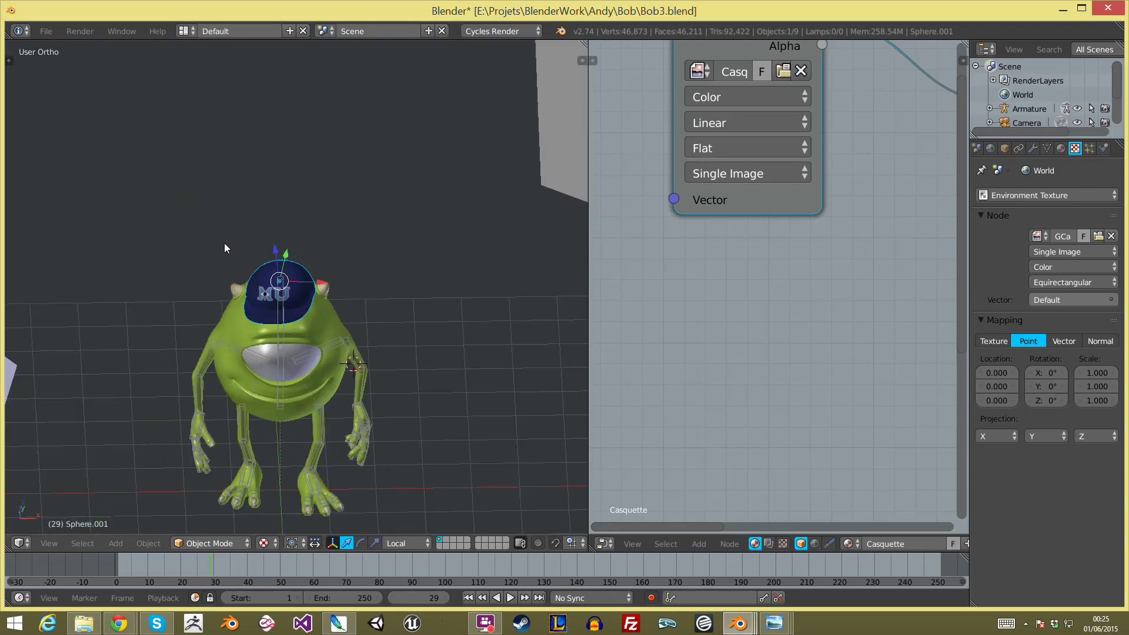
scroll(224, 247, "up", 3)
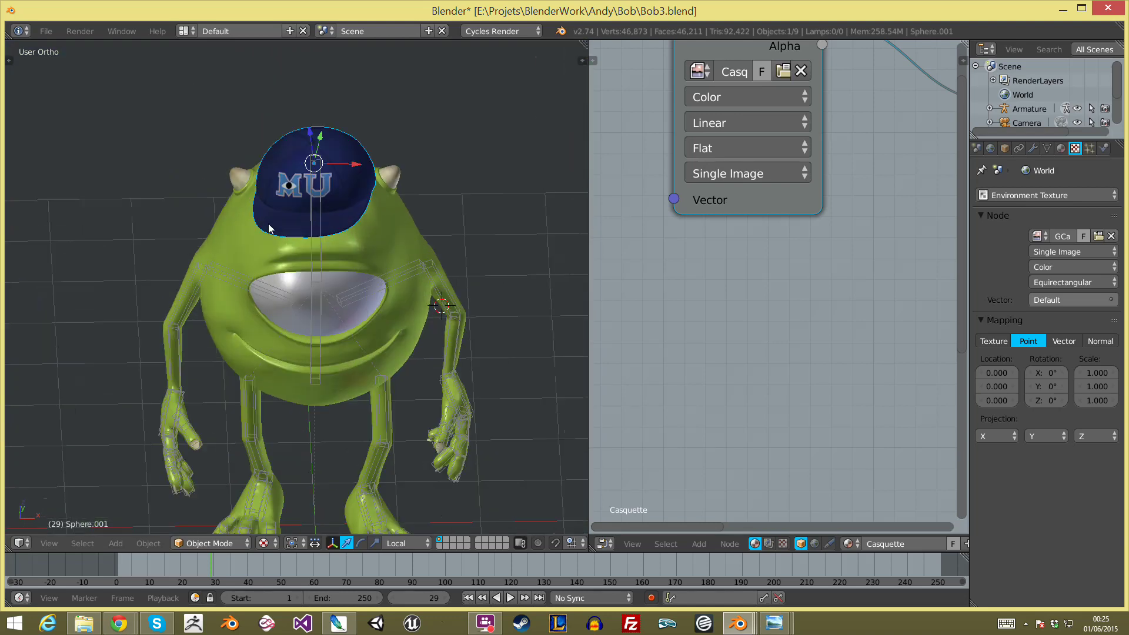
left_click(610, 543)
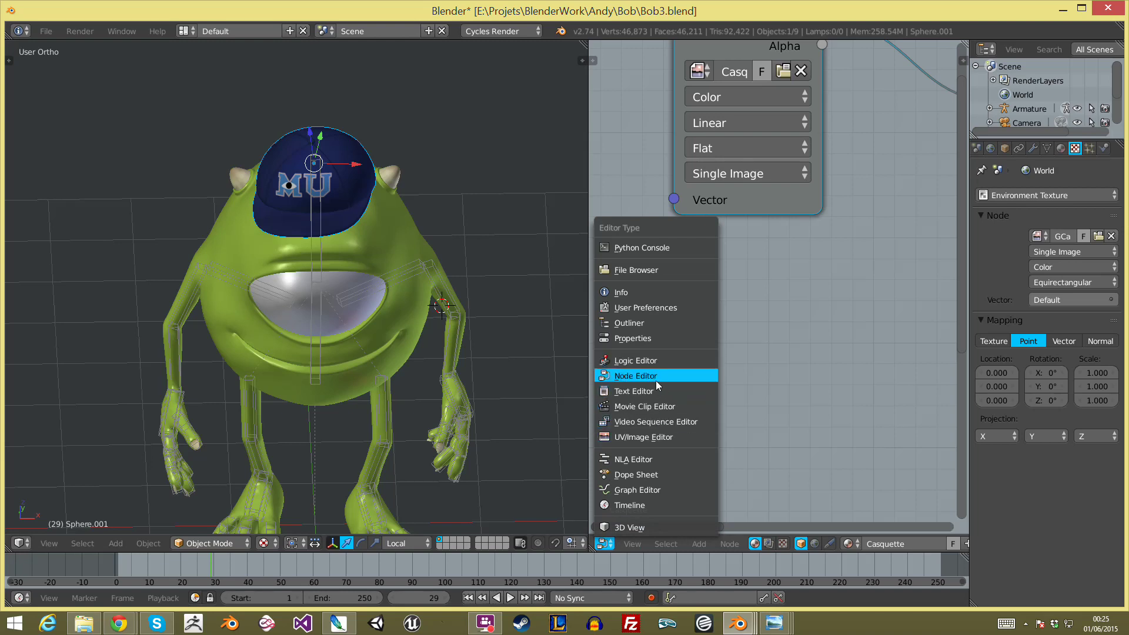
left_click(668, 436)
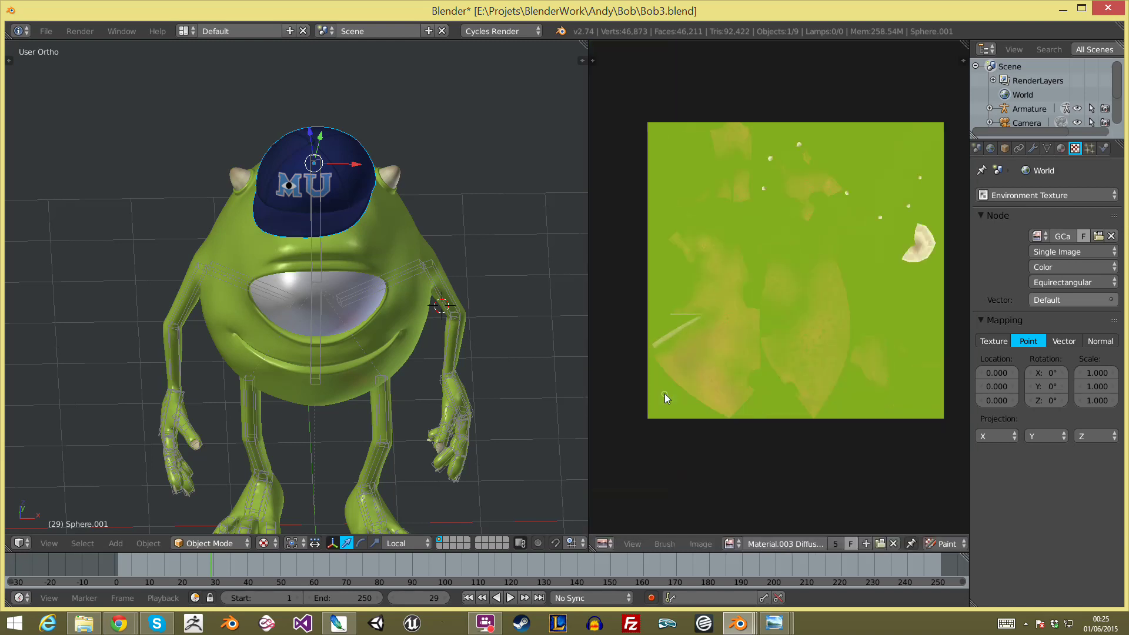
Step: Open the Casquette Diffuse Color texture and set a red brush using the Line stroke method
scroll(664, 393, "up", 2)
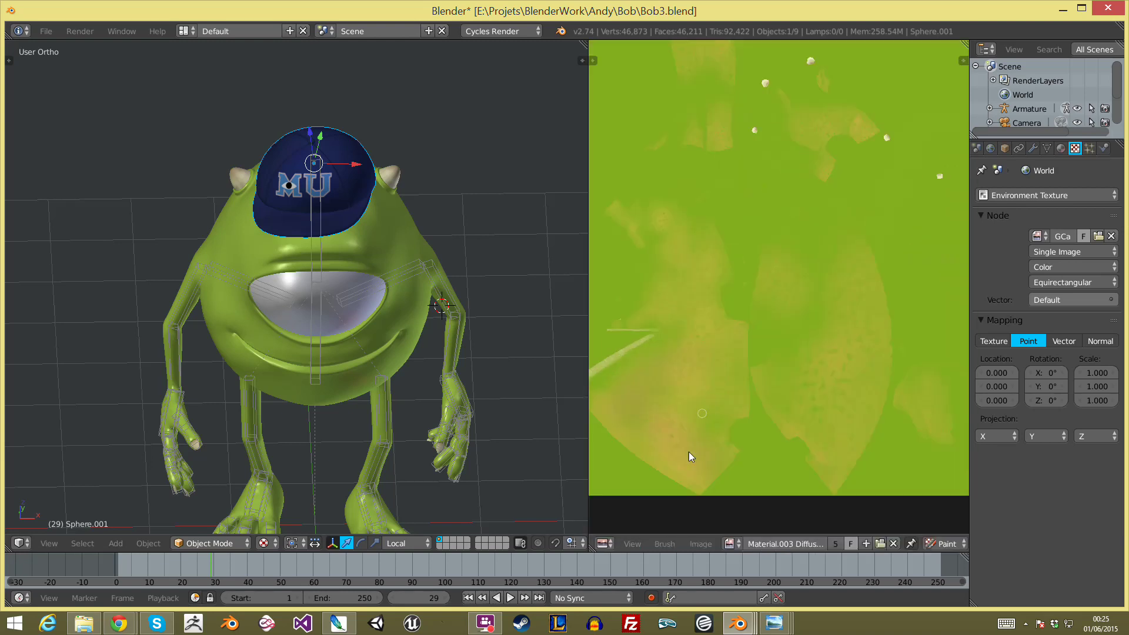
left_click(730, 544)
left_click(770, 424)
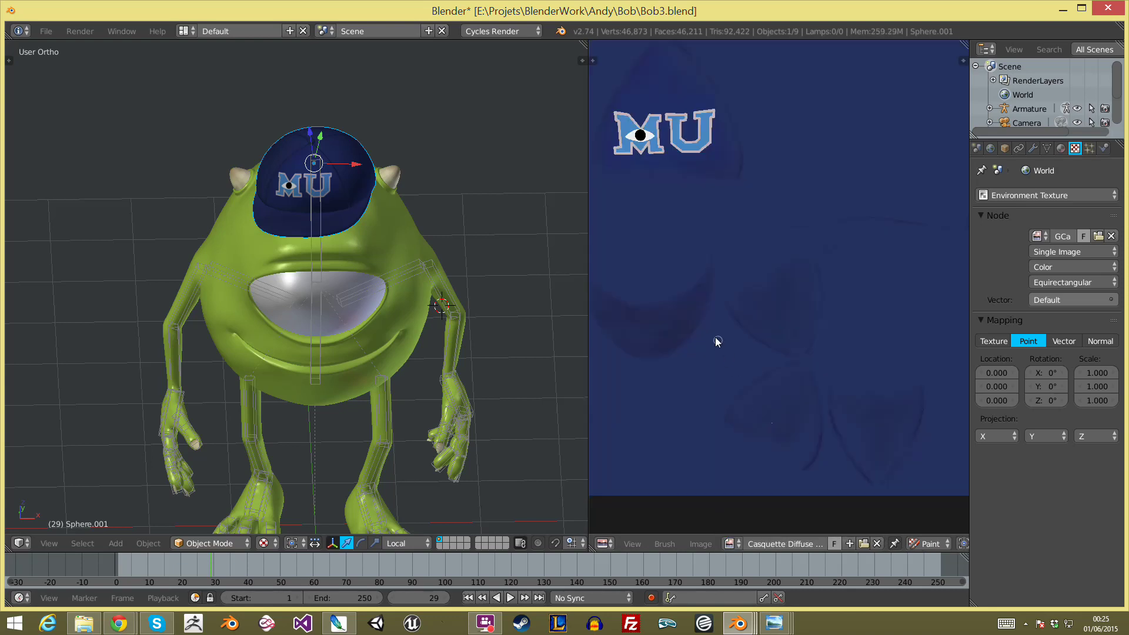
key("t")
left_click(654, 422)
scroll(653, 417, "down", 3)
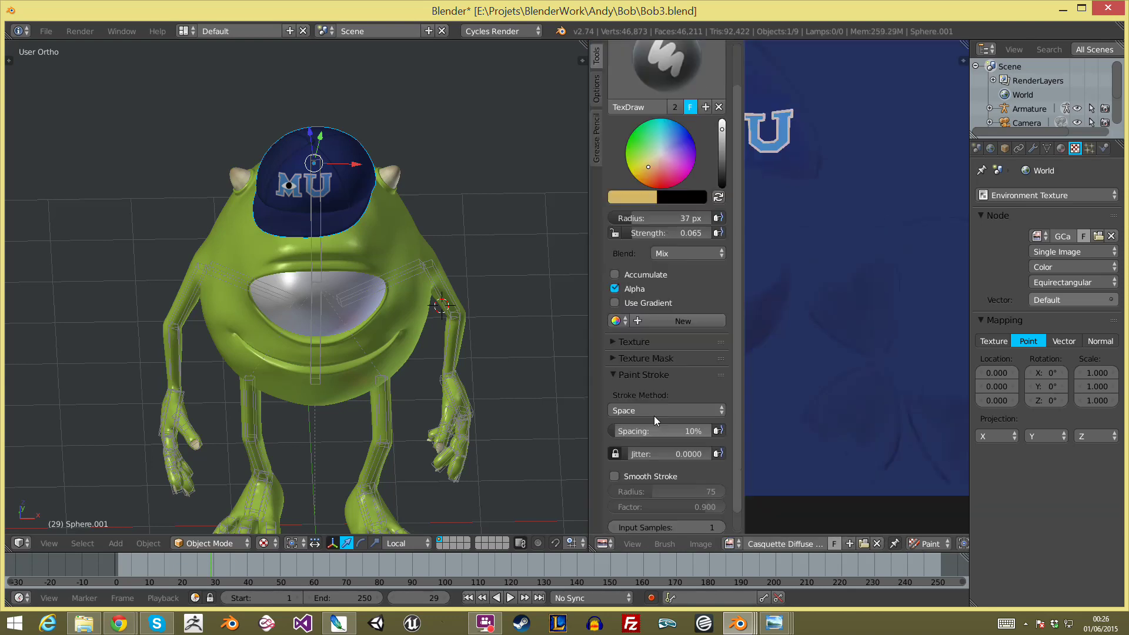
left_click(663, 132)
left_click(672, 165)
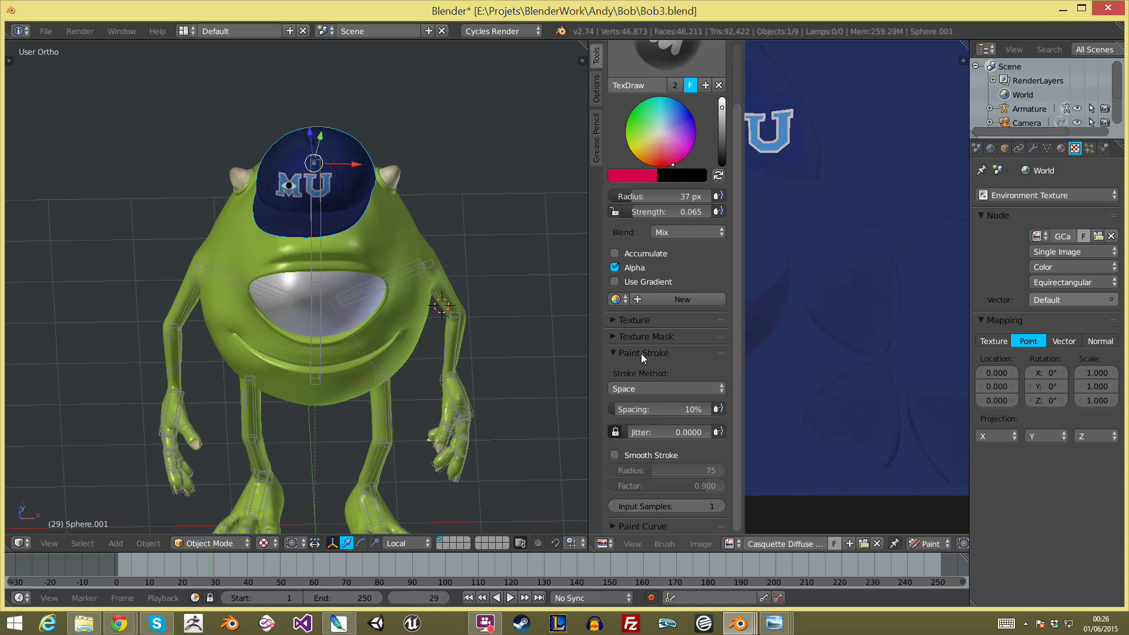
left_click(659, 392)
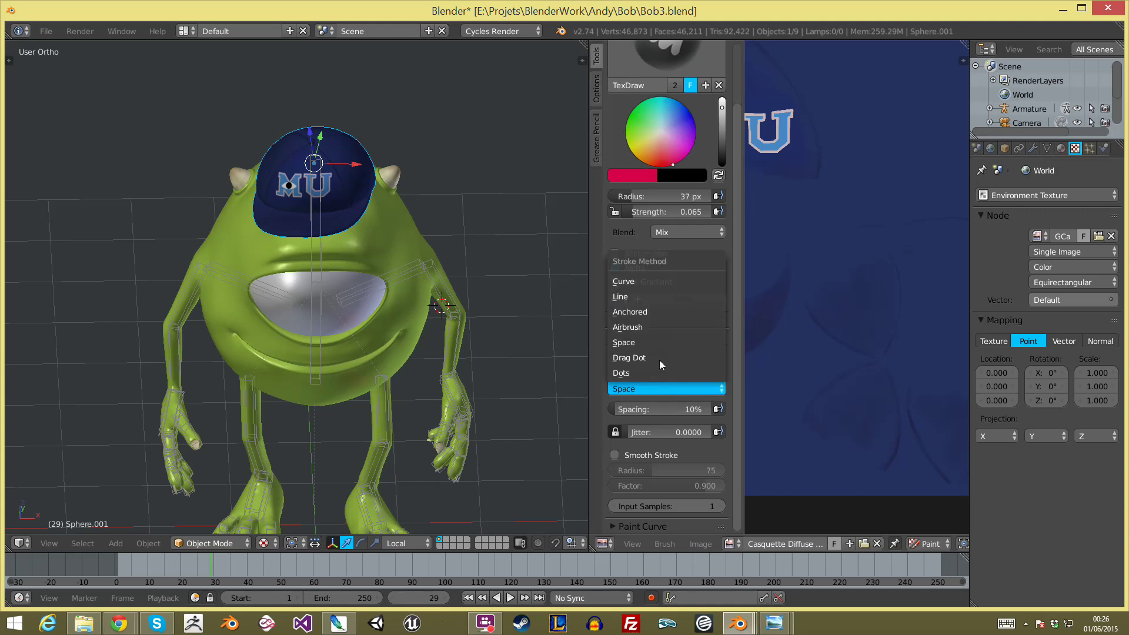
left_click(663, 297)
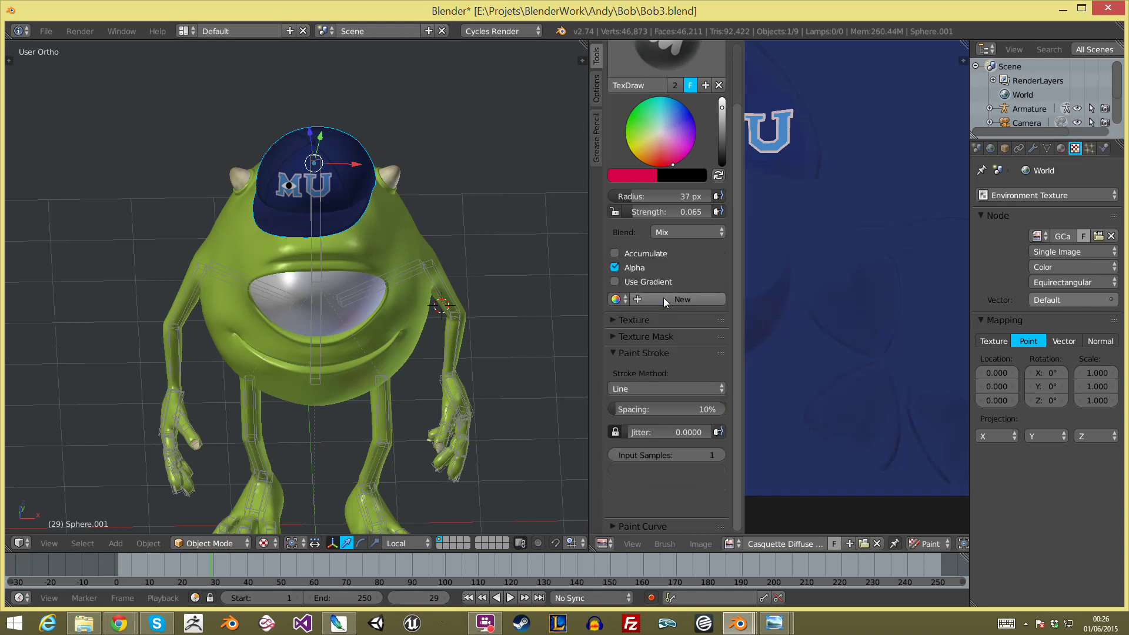
Step: Test-paint red straight lines at full strength 1.0, then undo them and deselect the cap
left_click_drag(874, 188, 829, 351)
left_click_drag(790, 191, 921, 289)
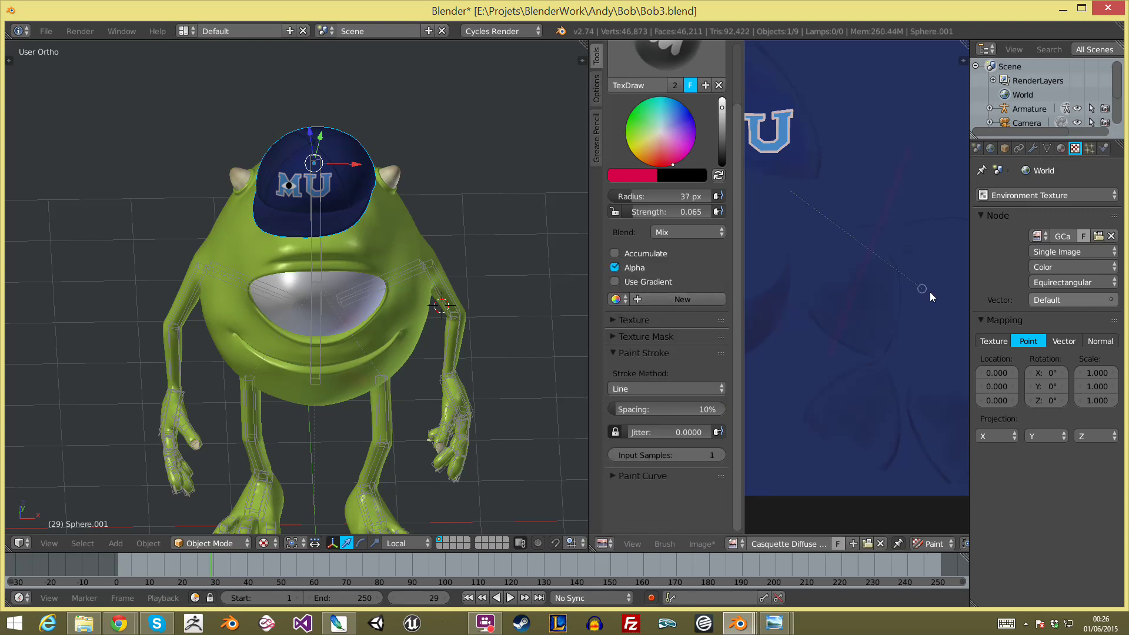
key("shift+f")
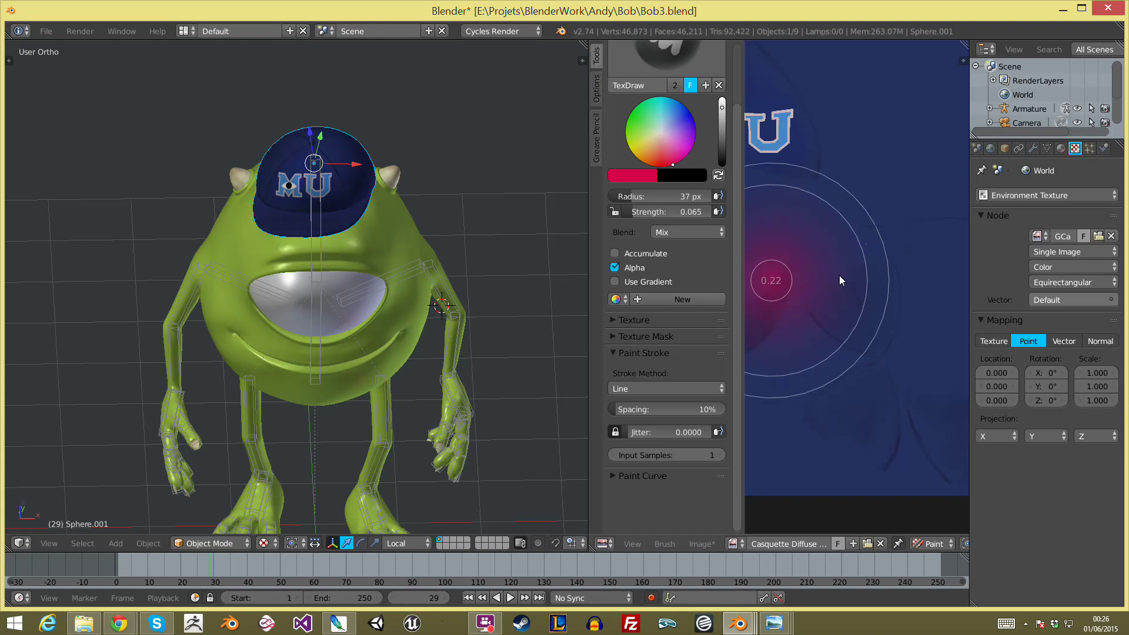
left_click(778, 283)
left_click_drag(867, 162, 746, 369)
left_click_drag(778, 236, 858, 337)
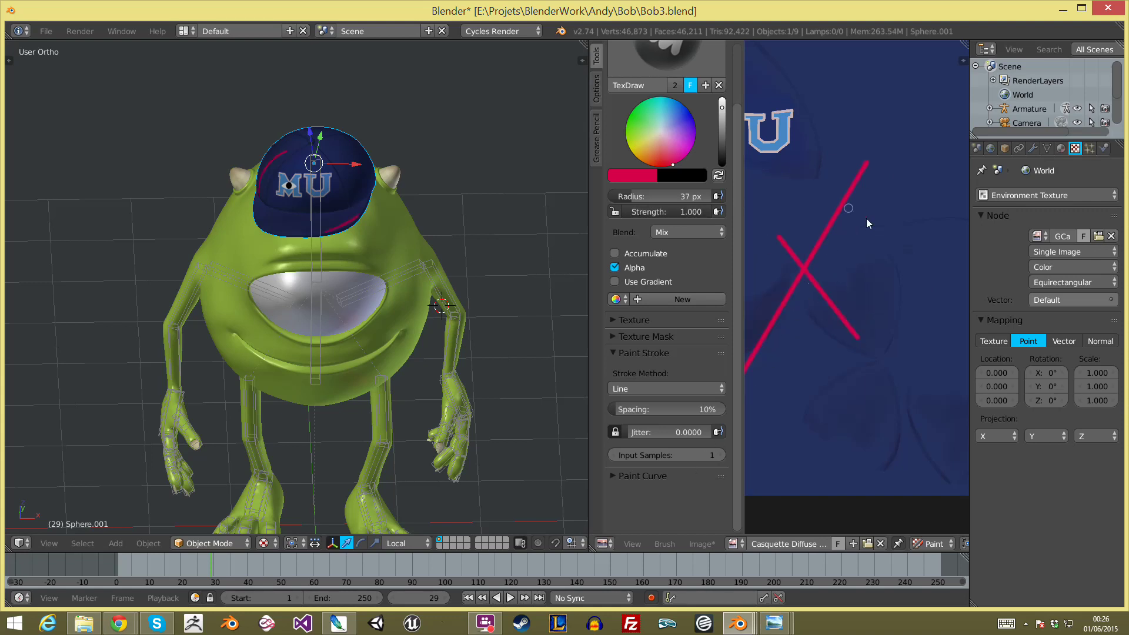
key("ctrl+z")
key("ctrl+z")
key("ctrl+z")
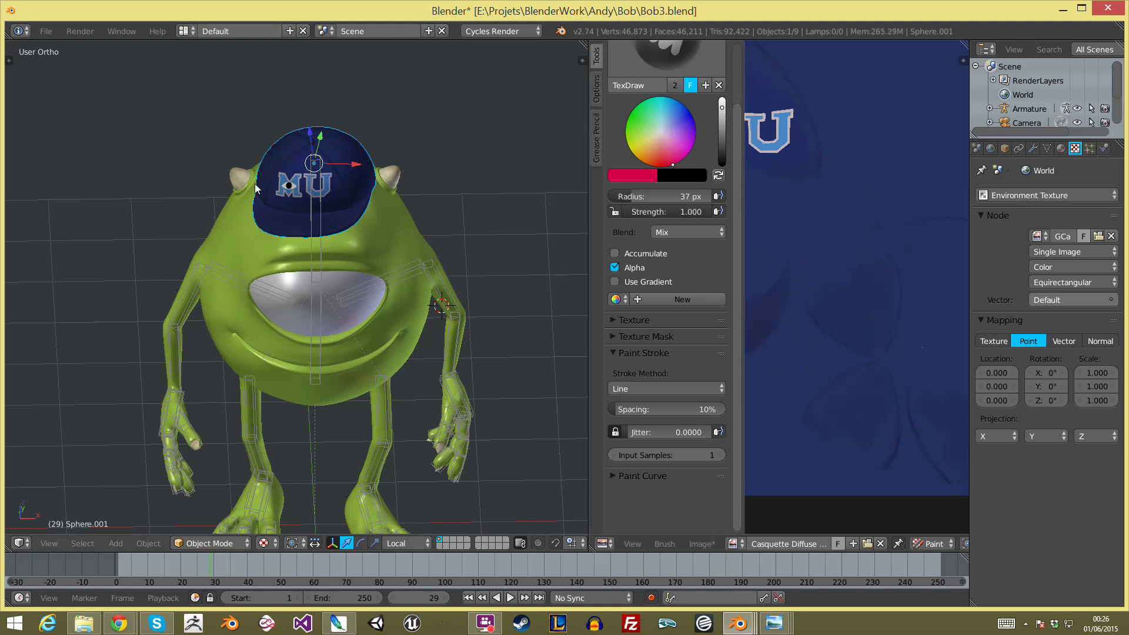
scroll(386, 324, "down", 3)
scroll(391, 300, "up", 2)
key("a")
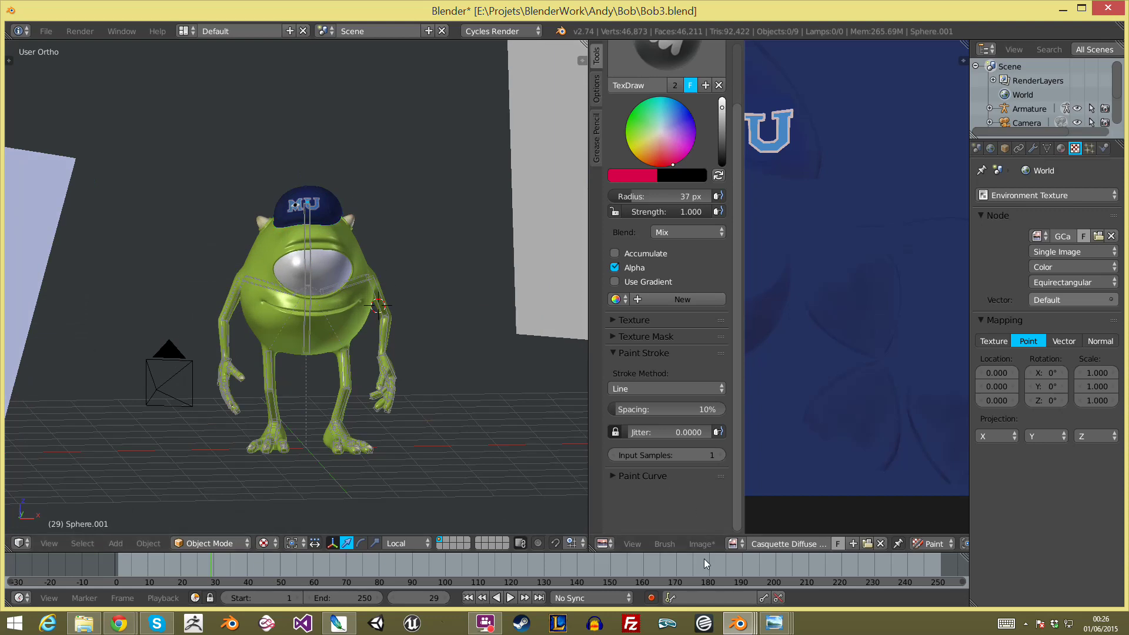
mouse_move(737, 624)
left_click(537, 553)
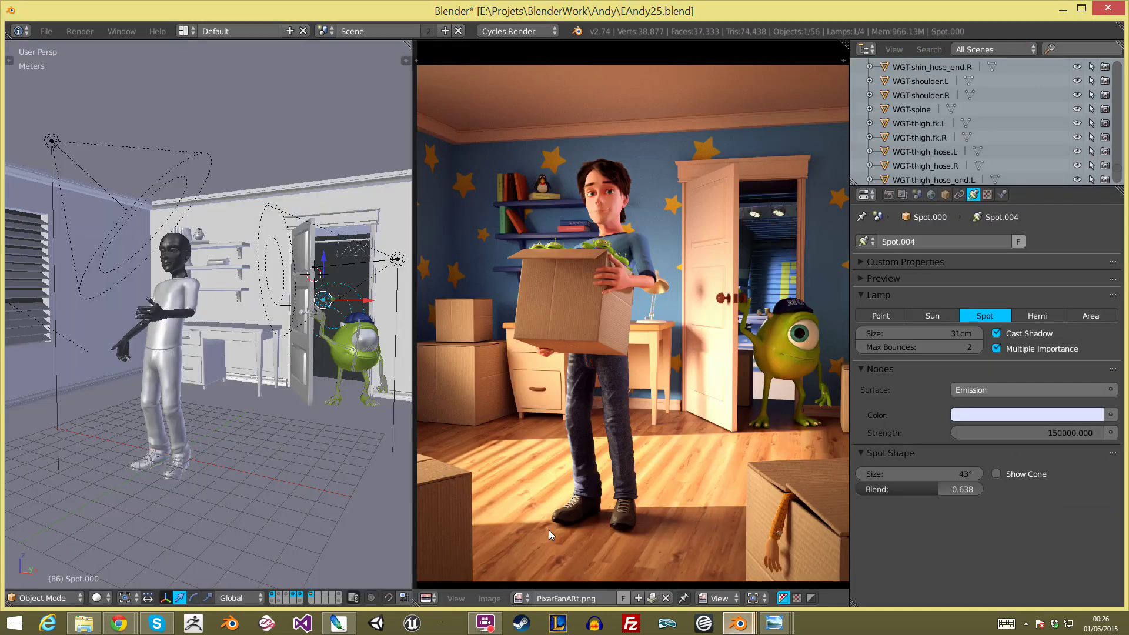
scroll(566, 272, "down", 2)
scroll(567, 272, "down", 1)
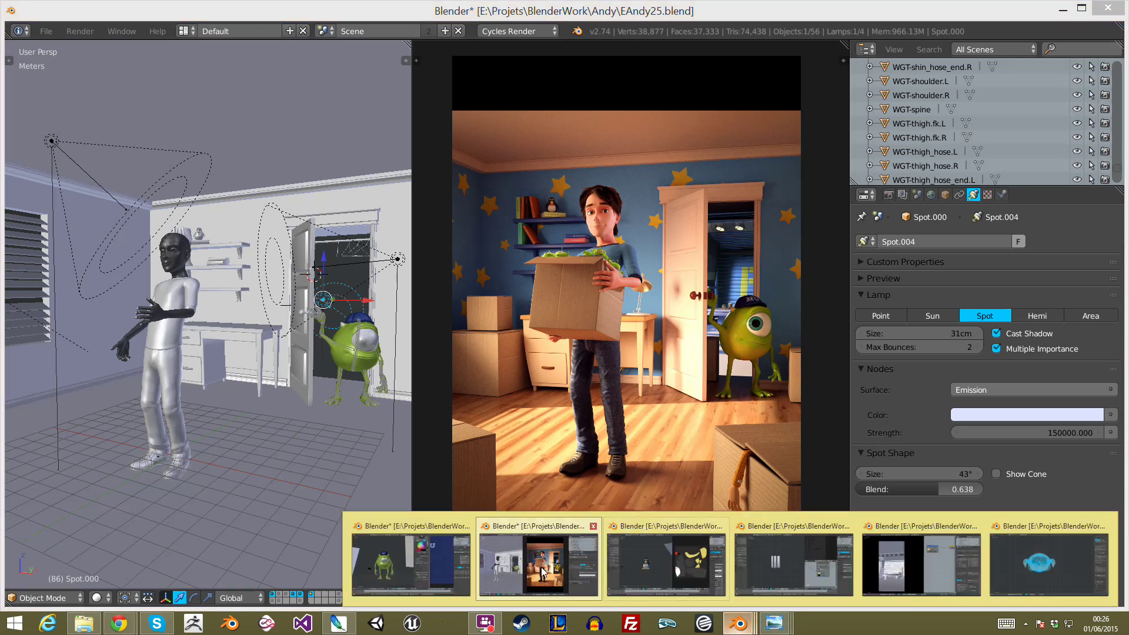
mouse_move(773, 623)
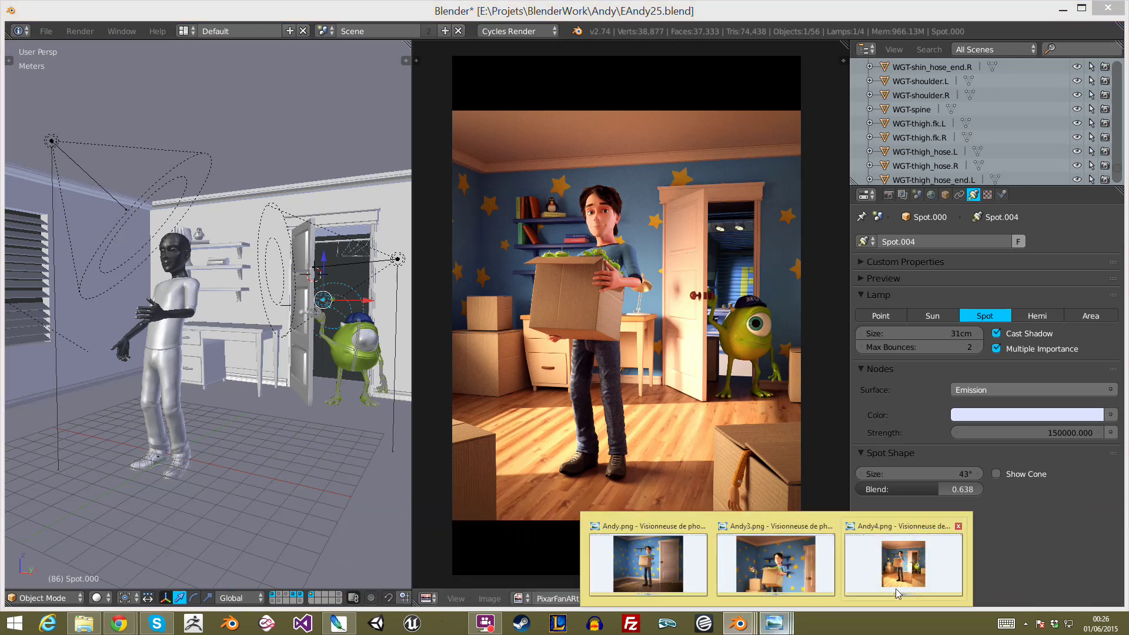
left_click(896, 588)
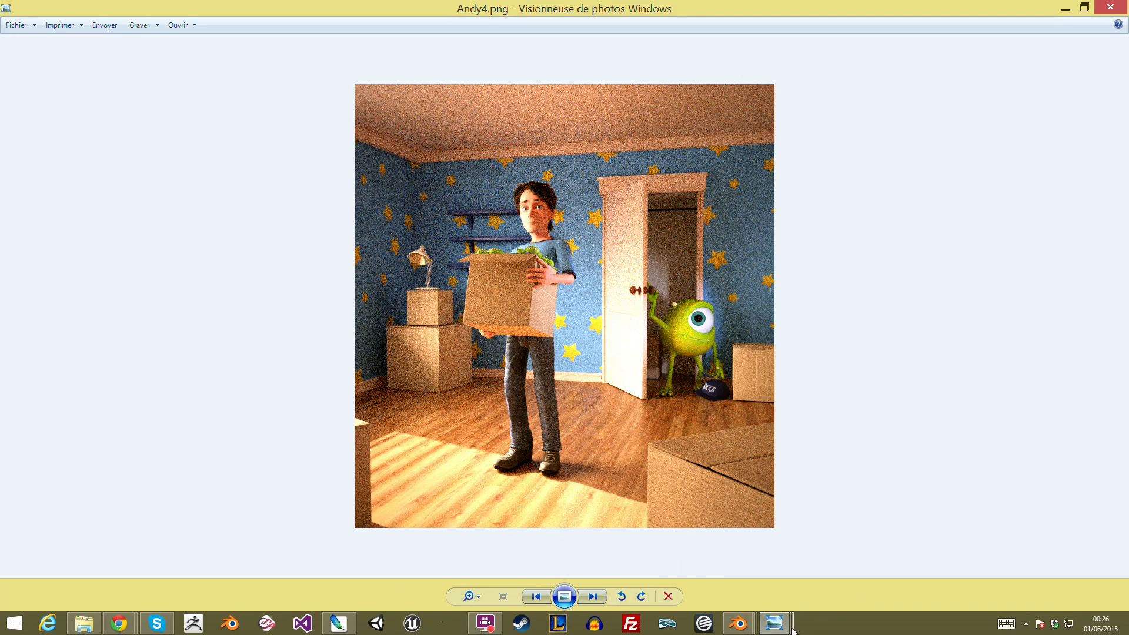
Step: Select the character's body, set its Sad shape key to 0.000, then reselect the cap
left_click(411, 573)
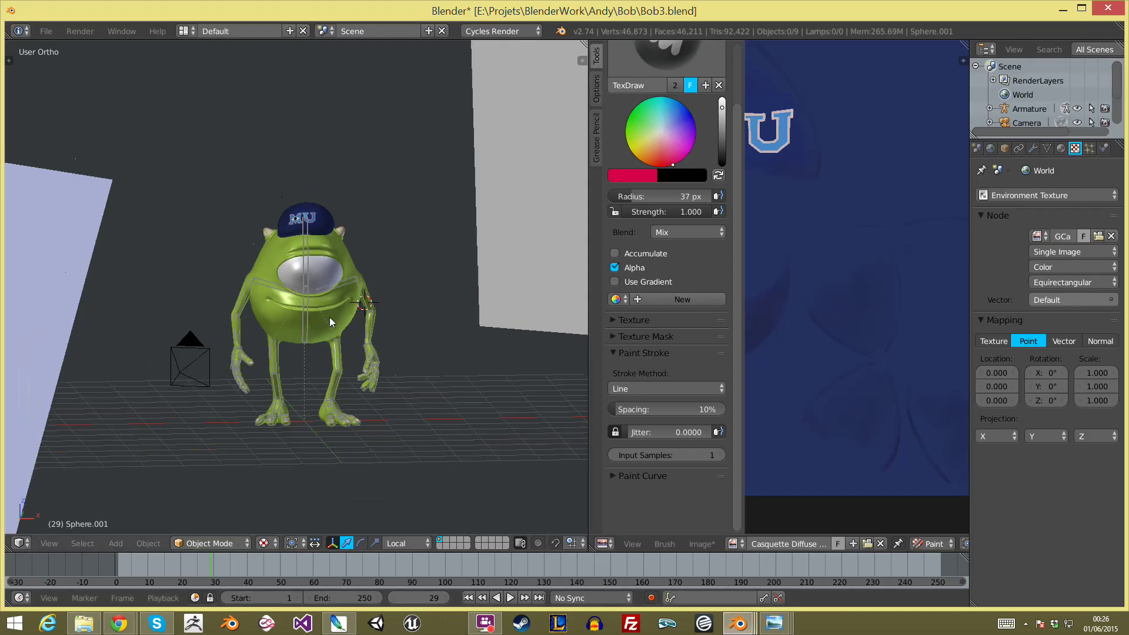
scroll(329, 322, "up", 5)
right_click(410, 235)
scroll(1006, 152, "up", 2)
left_click(1085, 149)
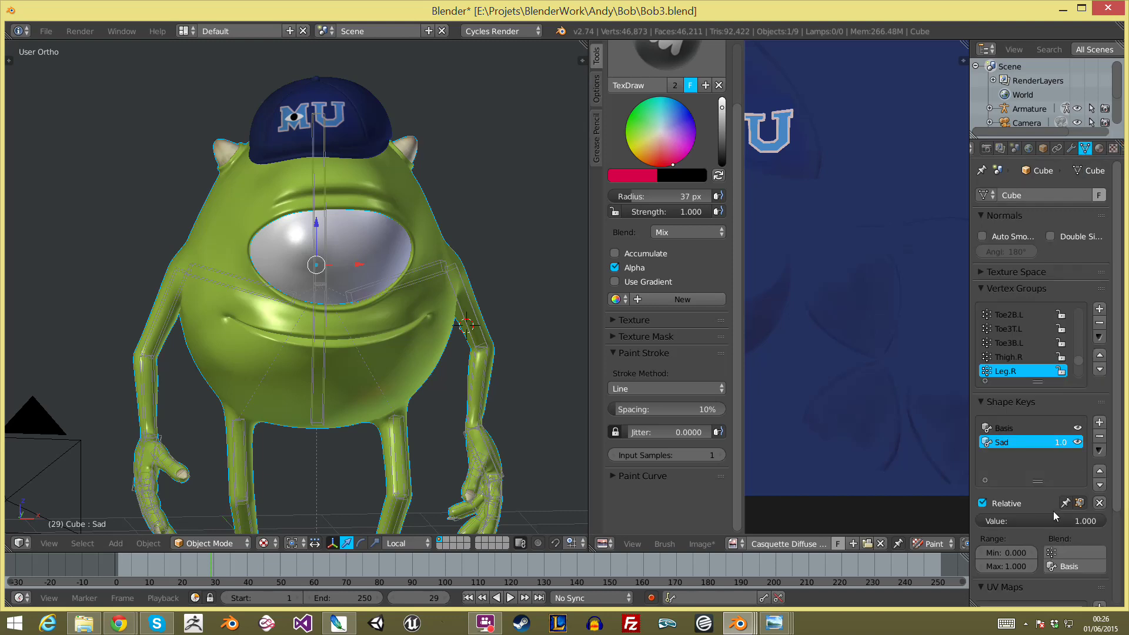
left_click_drag(1085, 521, 977, 520)
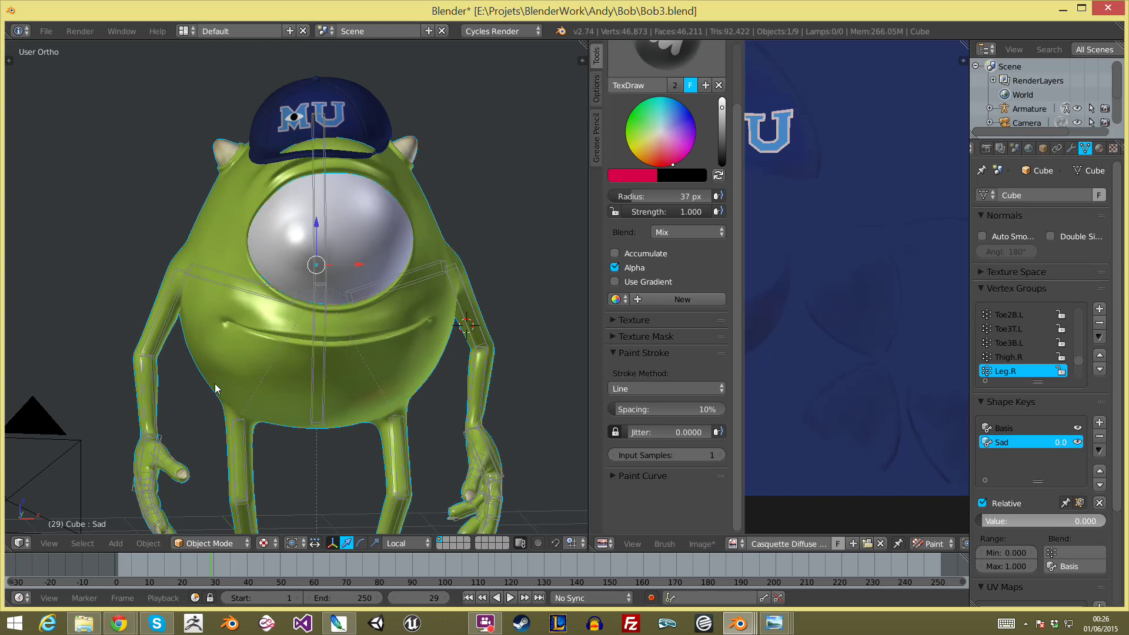
right_click(363, 94)
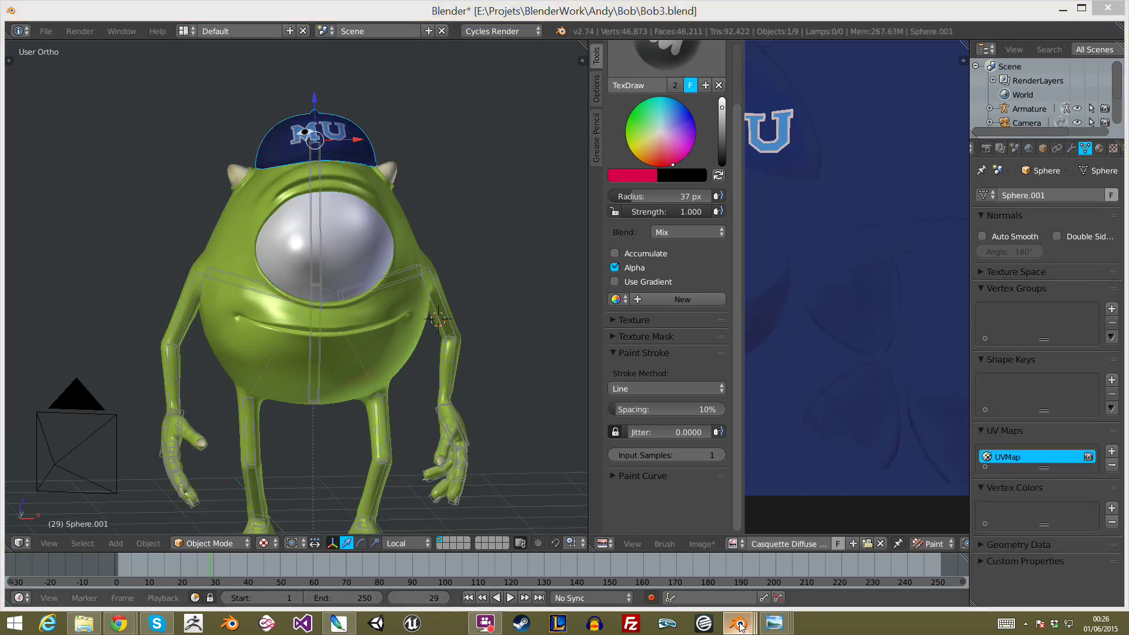
Step: Switch to the Andy scene and fit the whole render in the image view
mouse_move(738, 623)
left_click(541, 558)
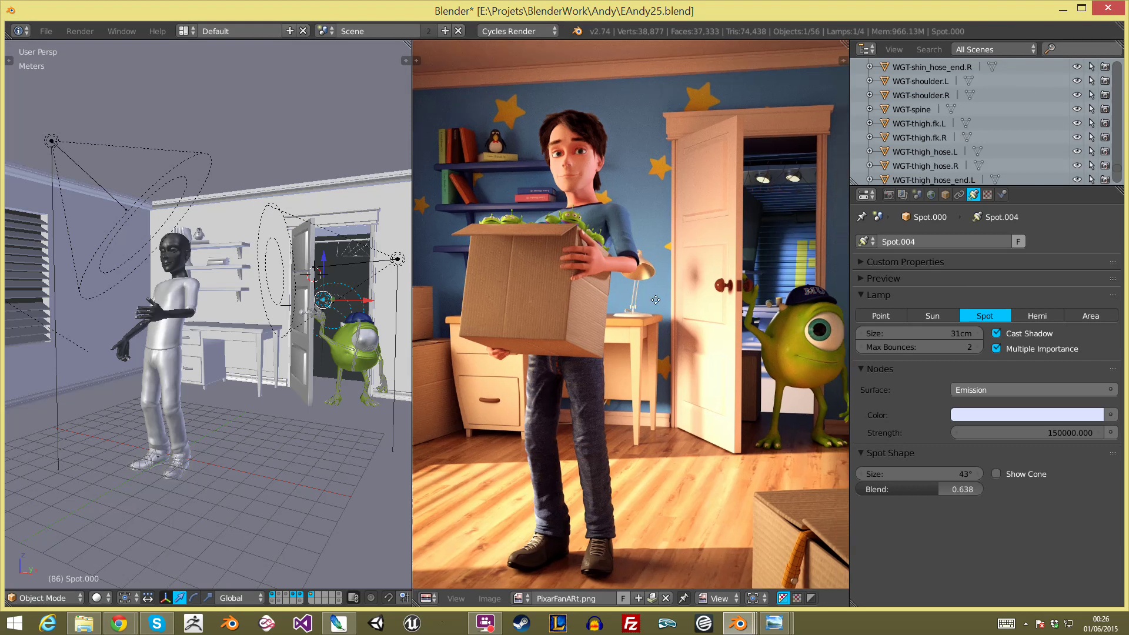
middle_click_drag(655, 300, 725, 321)
scroll(672, 326, "up", 3)
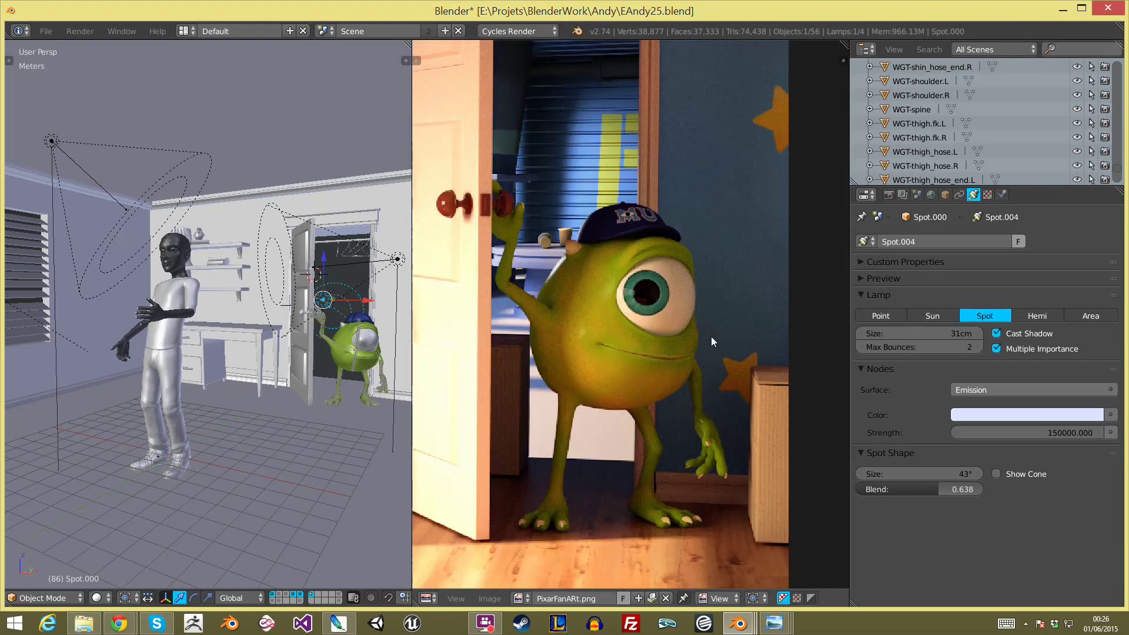
scroll(694, 353, "down", 3)
key("Home")
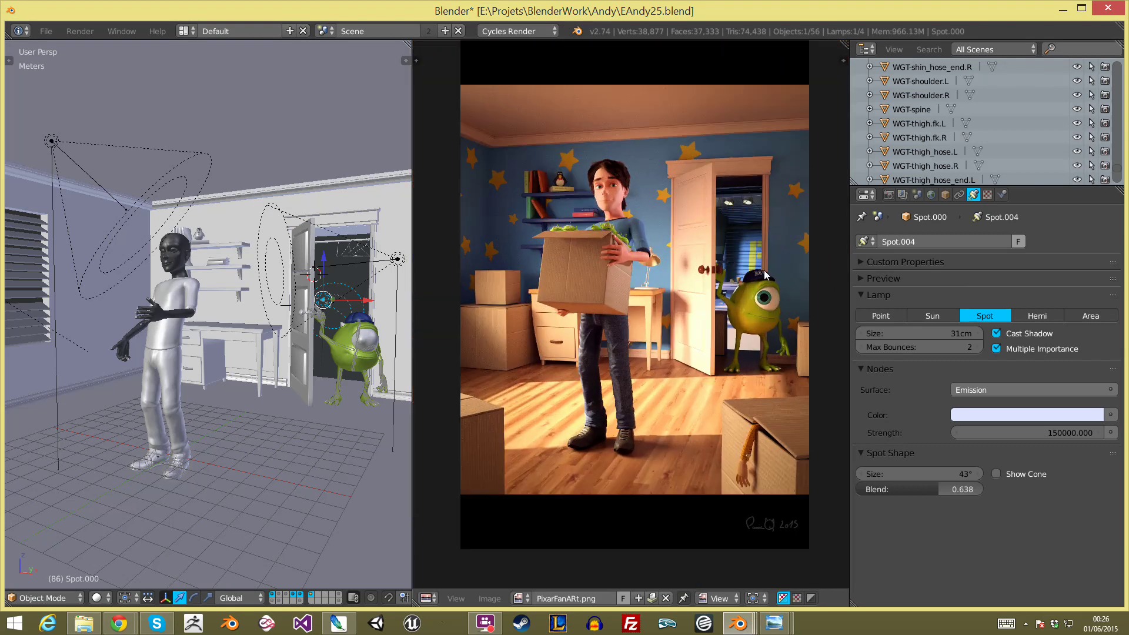
scroll(268, 302, "up", 3)
scroll(268, 302, "up", 2)
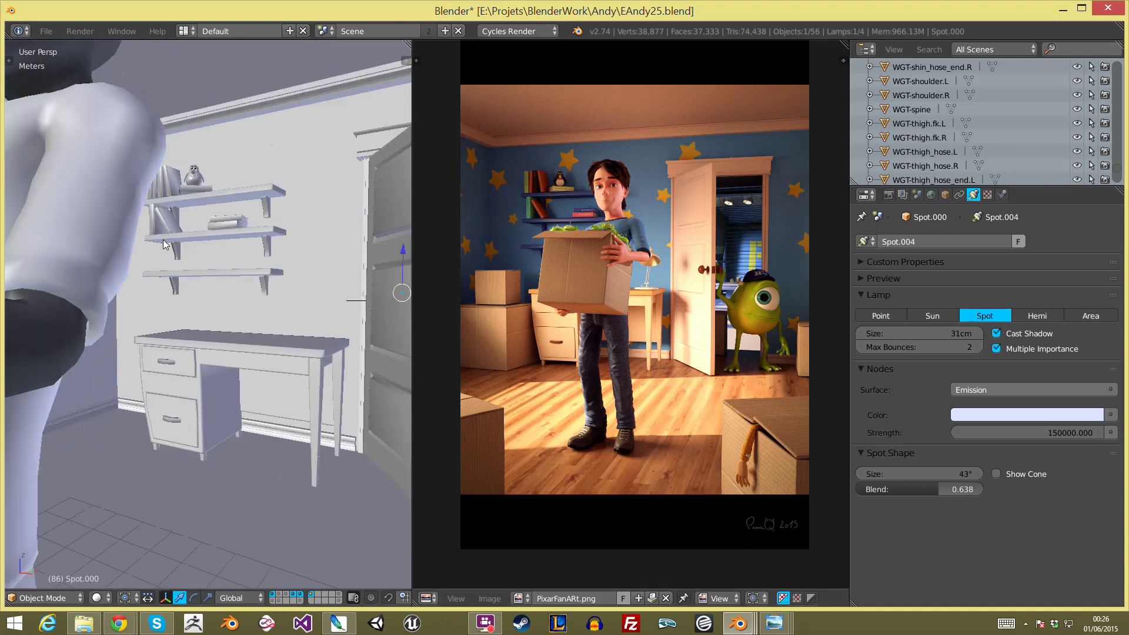
scroll(268, 301, "up", 2)
Step: On Andy's Body mesh, drag the Smile.L shape key to 0, then set it back to 1.000
right_click(337, 335)
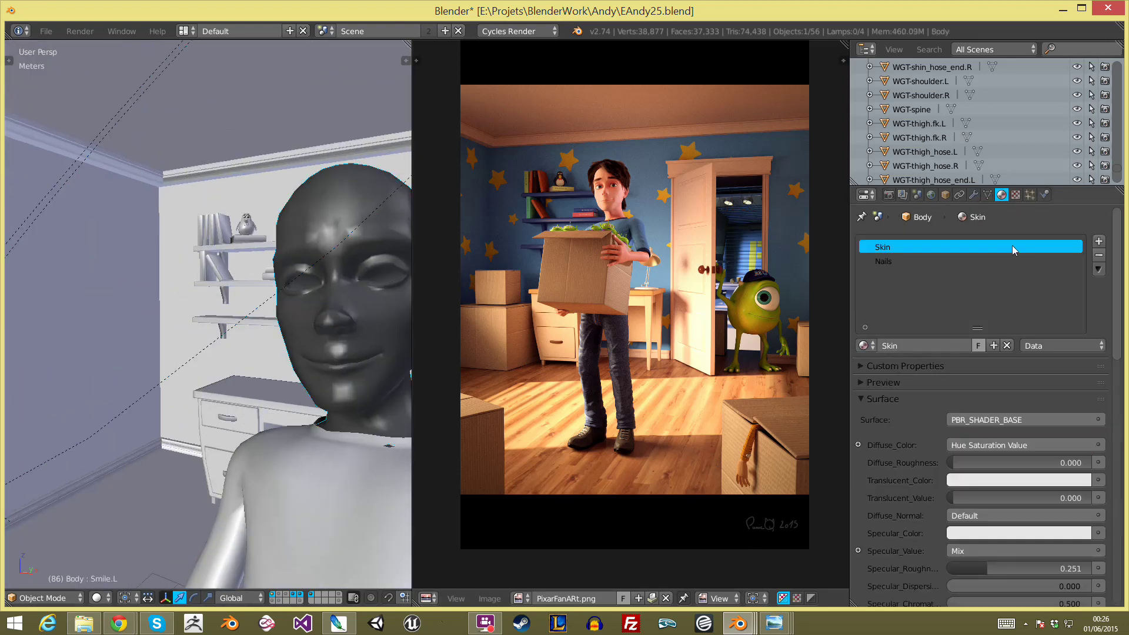
left_click(972, 195)
left_click(987, 196)
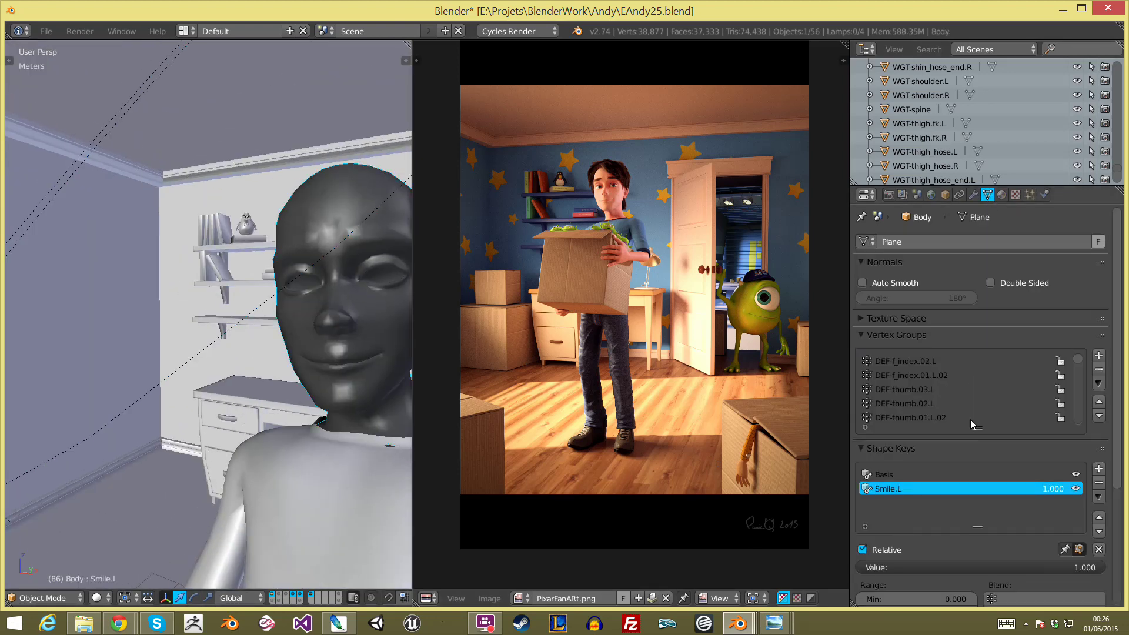
left_click_drag(977, 567, 870, 567)
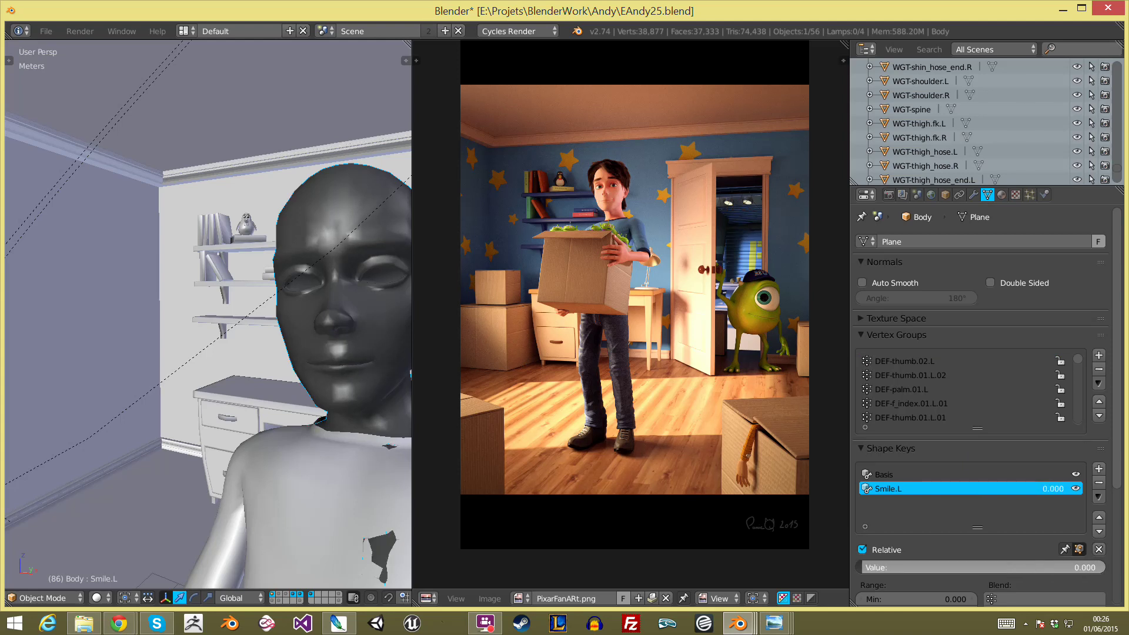
left_click_drag(870, 568, 874, 569)
left_click(873, 569)
type("1")
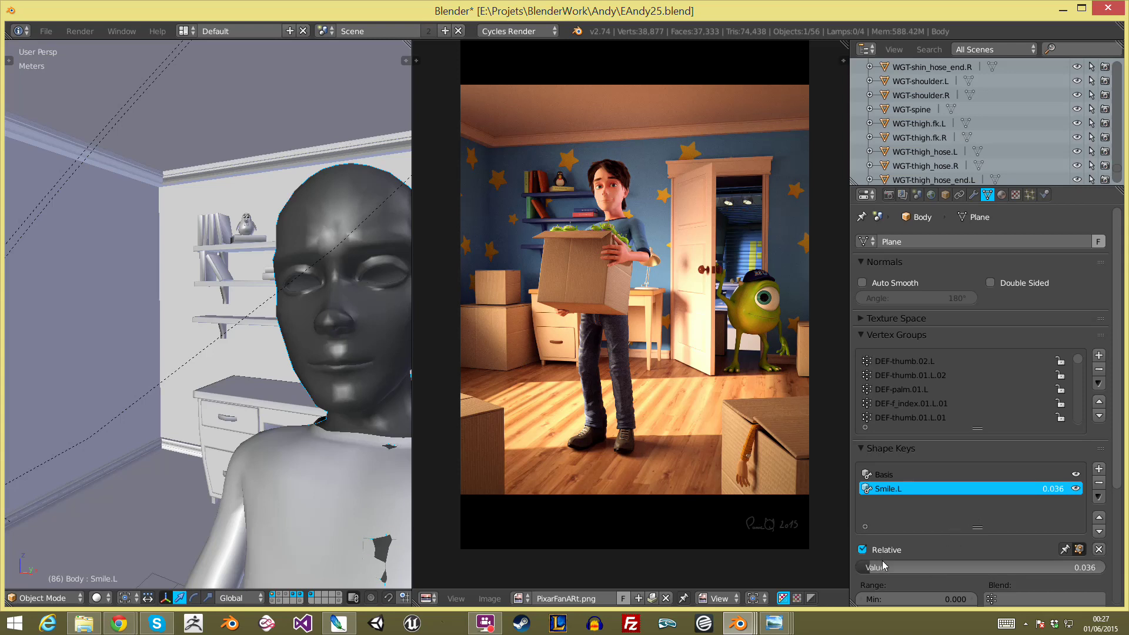
key("Return")
scroll(312, 415, "down", 5)
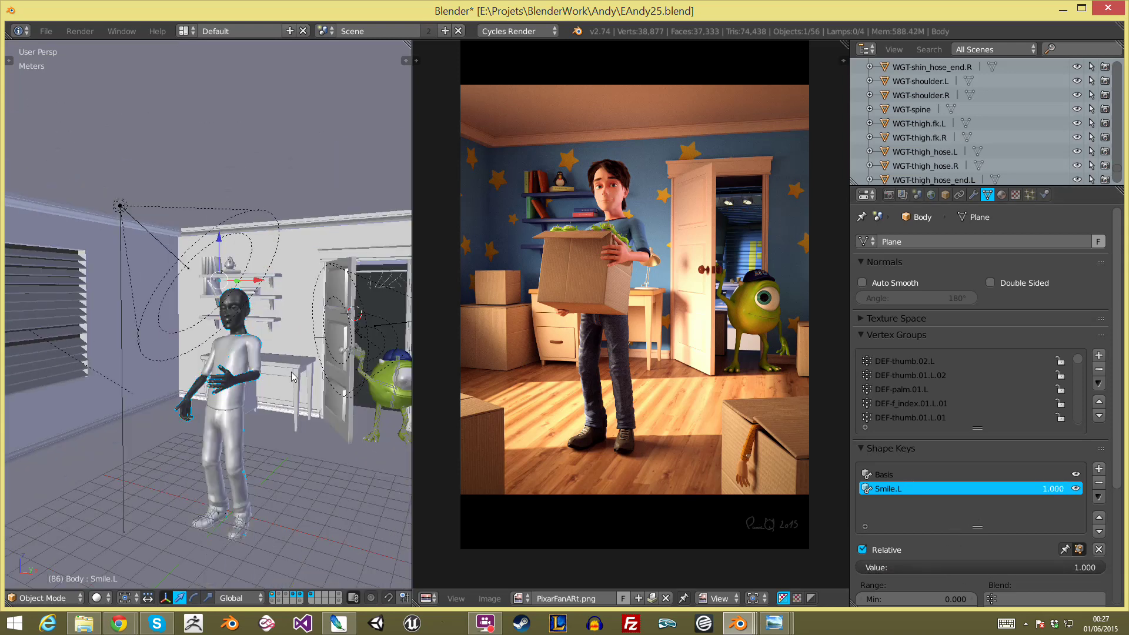
Step: Show only the rig layer, select the rig and toggle Skeleton between Pose and Rest Position
scroll(247, 316, "up", 2)
scroll(245, 323, "down", 2)
scroll(250, 411, "up", 2)
scroll(250, 413, "down", 2)
left_click(273, 600)
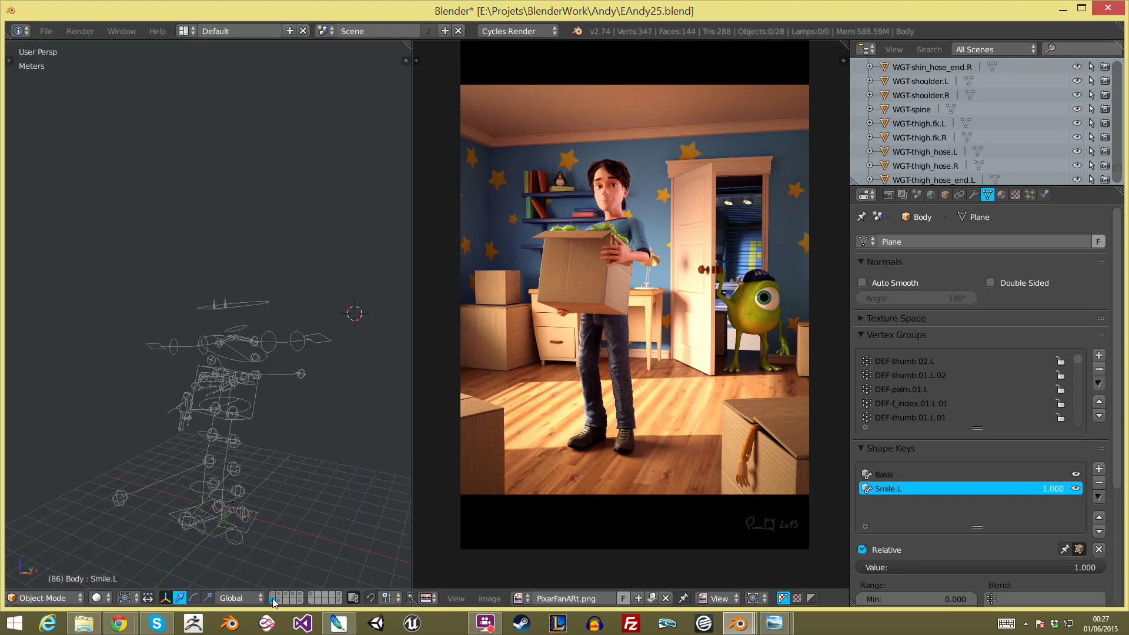
right_click(253, 531)
left_click(1025, 282)
left_click(962, 283)
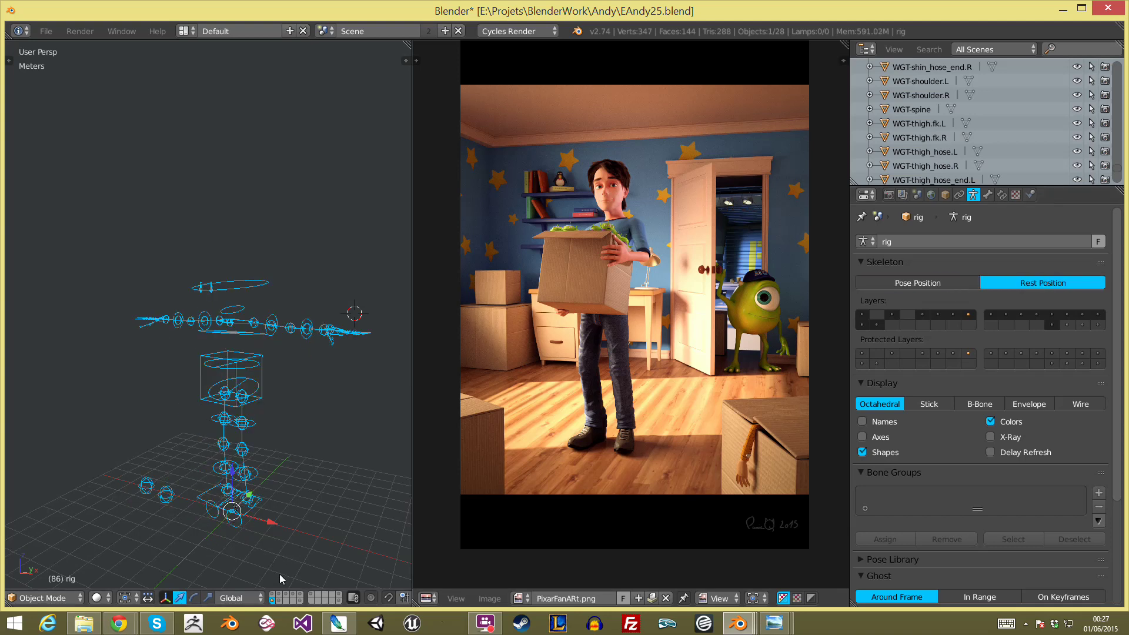
Step: Show the character mesh with the rig and leave the skeleton in Rest Position
left_click(276, 598, "shift")
scroll(269, 376, "up", 2)
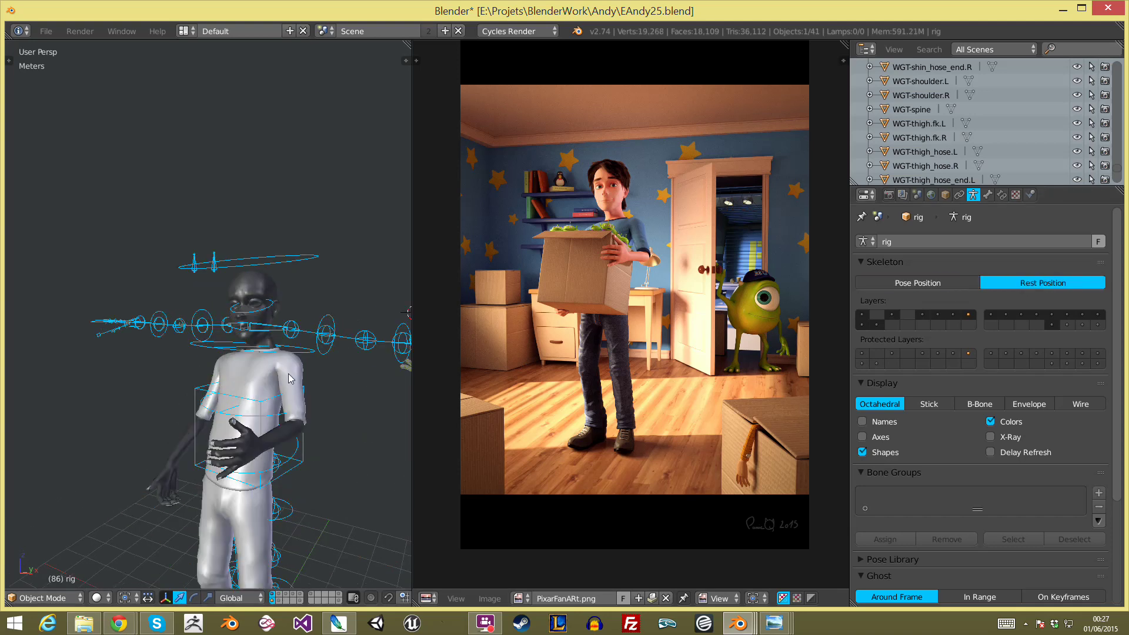
left_click(272, 598)
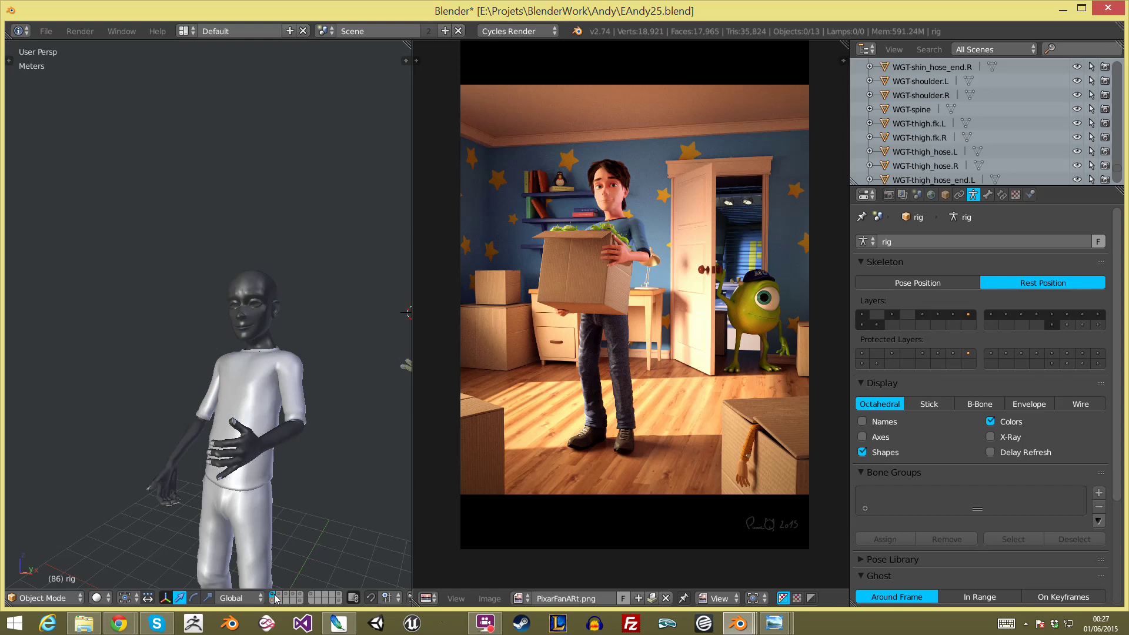
left_click(272, 600)
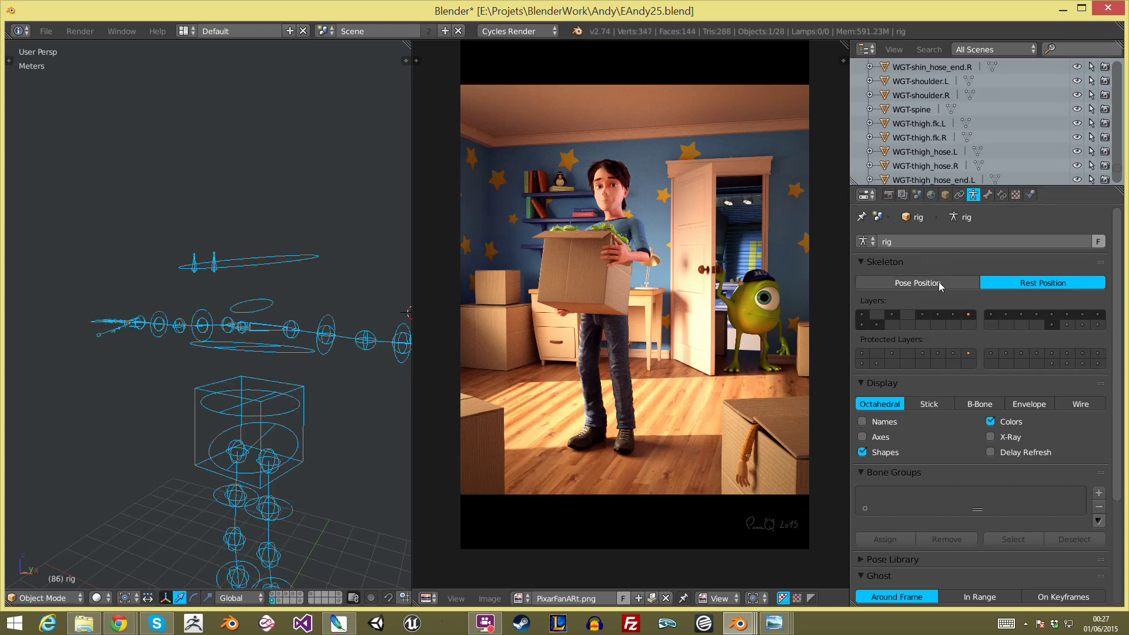
left_click(937, 282)
left_click(276, 598, "shift")
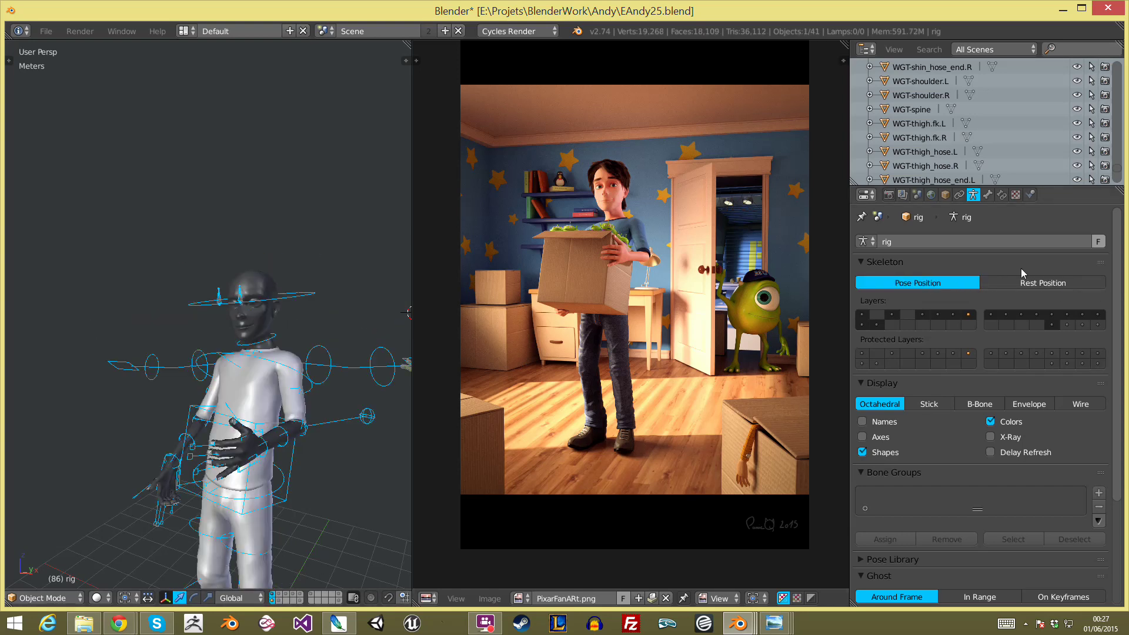
left_click(1030, 284)
Step: Zoom in on the shoulder, select the Body mesh and enter Edit Mode
scroll(303, 207, "up", 5)
scroll(287, 241, "down", 3)
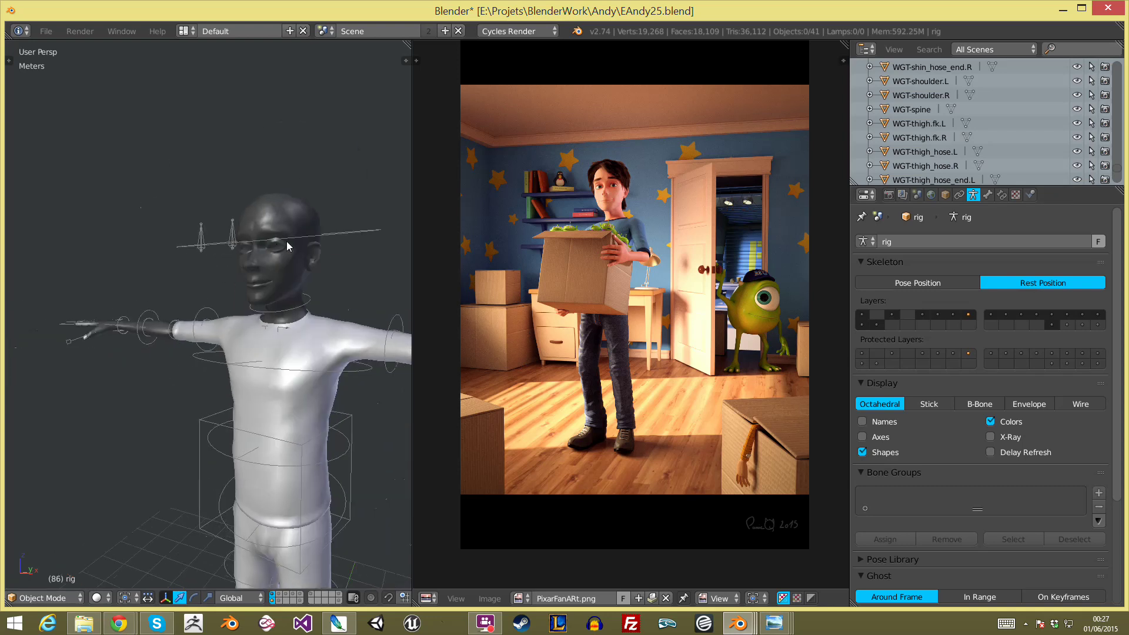
middle_click_drag(287, 241, 406, 207, "shift")
right_click(406, 206)
scroll(267, 224, "down", 5)
key("Tab")
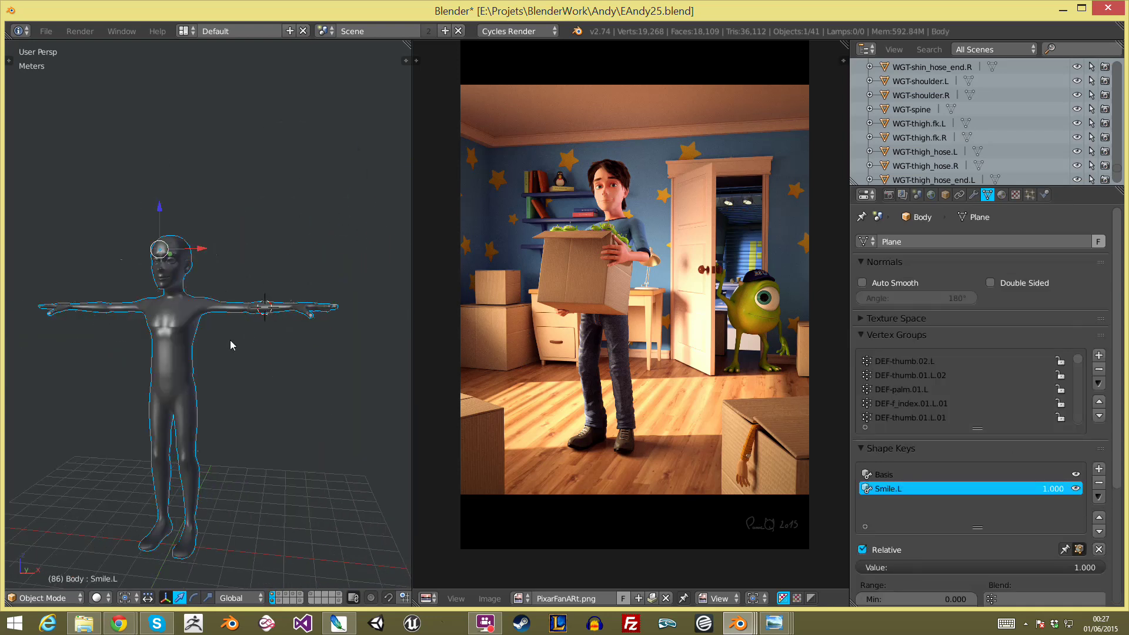
middle_click_drag(155, 304, 328, 264, "shift")
scroll(328, 265, "up", 3)
scroll(327, 265, "up", 2)
key("ctrl+Tab")
left_click(264, 419)
middle_click_drag(324, 475, 323, 372, "shift")
scroll(312, 443, "up", 2)
mouse_move(312, 443)
middle_mouse_down()
mouse_move(252, 459)
mouse_move(116, 418)
mouse_move(328, 449)
mouse_move(391, 358)
mouse_move(210, 433)
middle_mouse_up()
scroll(279, 303, "up", 5)
left_click(238, 265, "alt")
left_click(234, 227, "alt")
scroll(228, 291, "down", 3)
mouse_move(229, 290)
middle_mouse_down()
mouse_move(323, 217)
mouse_move(403, 252)
mouse_move(223, 307)
middle_mouse_up()
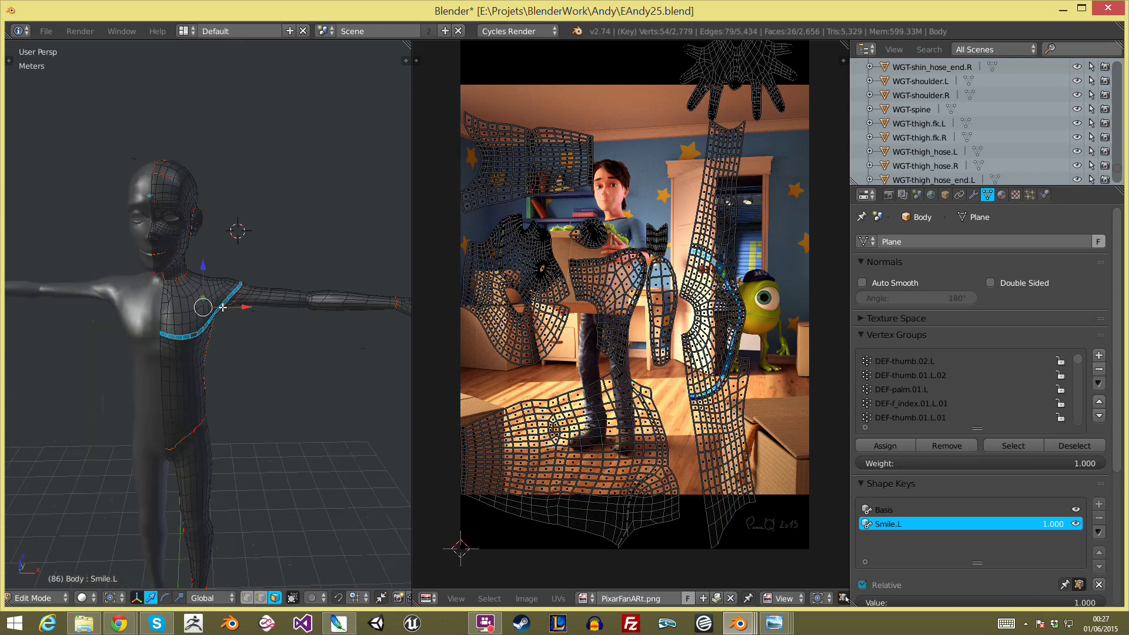
scroll(223, 307, "up", 3)
left_click(133, 388, "alt")
left_click(252, 353, "alt")
scroll(327, 354, "down", 3)
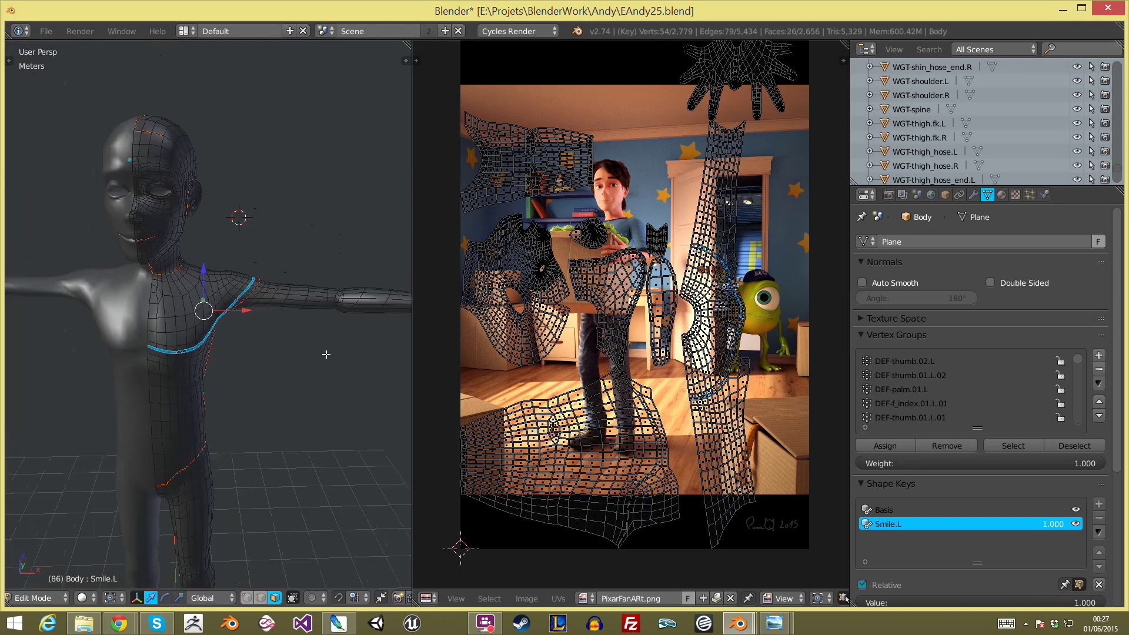
key("a")
scroll(195, 212, "down", 3)
scroll(168, 271, "up", 5)
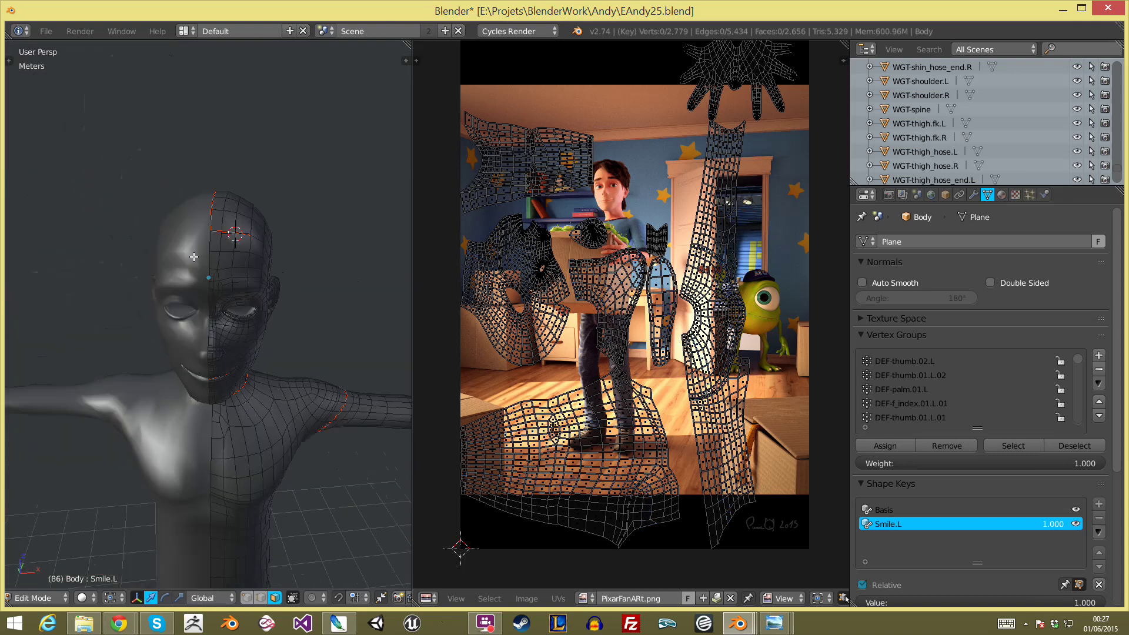
middle_click_drag(167, 270, 195, 385)
scroll(196, 385, "down", 3)
scroll(164, 236, "up", 6)
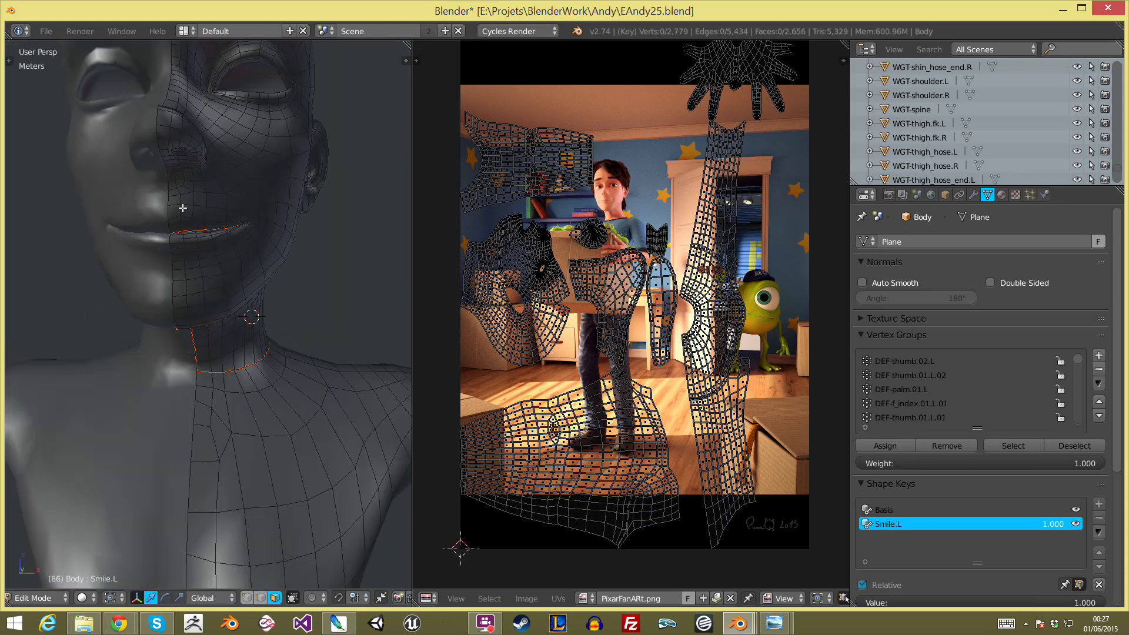
scroll(183, 207, "down", 4)
scroll(178, 208, "up", 3)
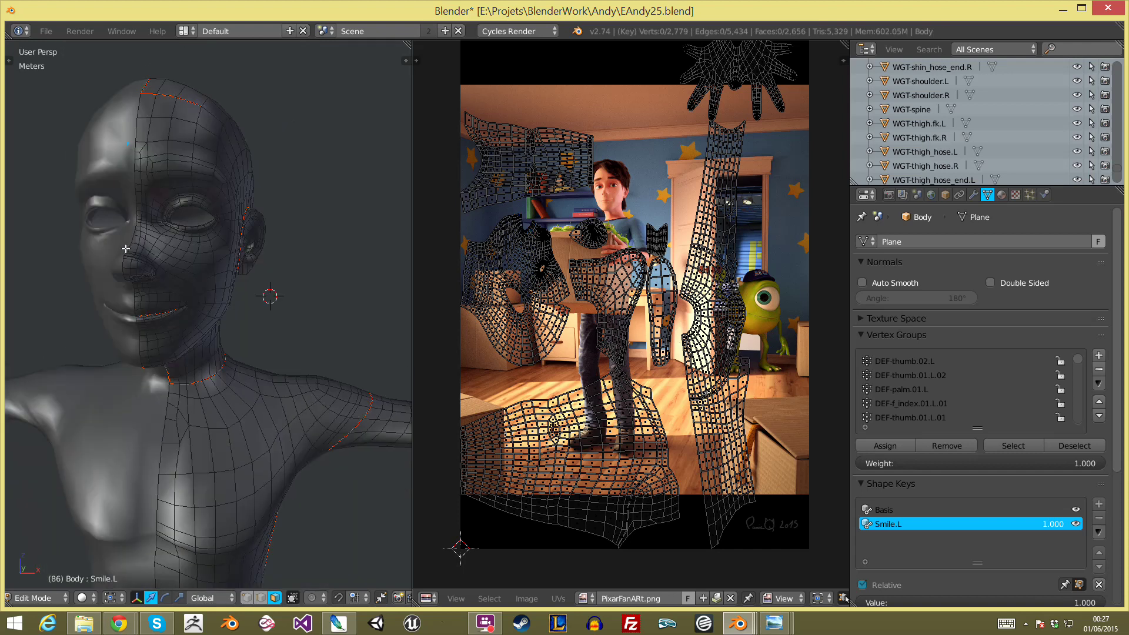
middle_click_drag(125, 249, 121, 251)
left_click(120, 256, "alt")
left_click(144, 245, "alt")
left_click(139, 254, "alt")
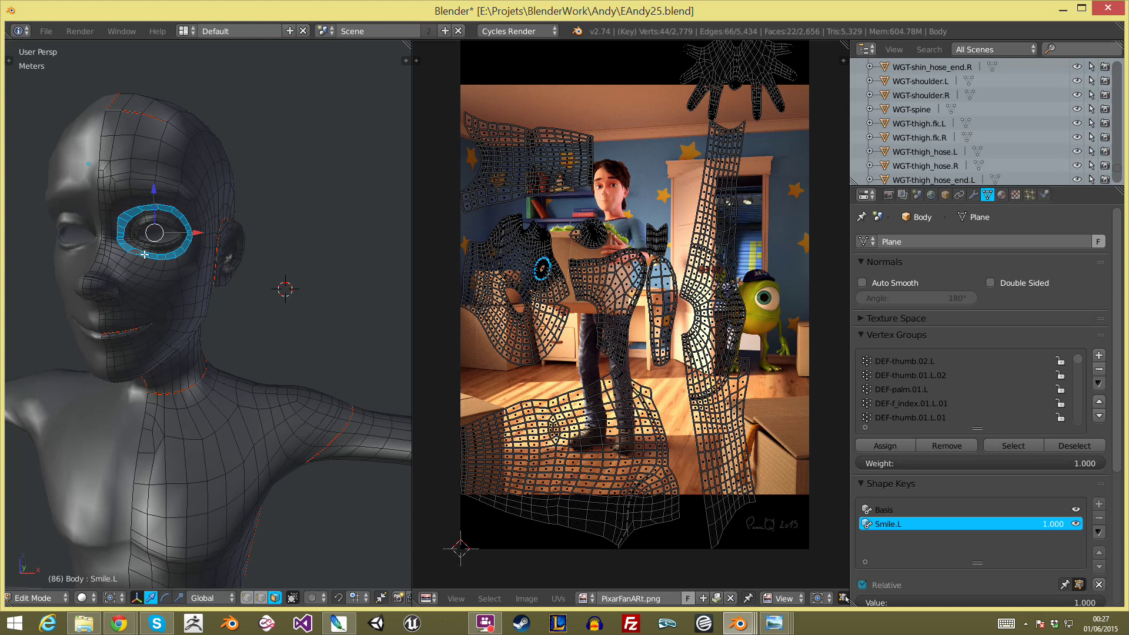
scroll(156, 235, "up", 3)
scroll(117, 305, "up", 3)
key("a")
scroll(227, 296, "up", 2)
scroll(227, 300, "down", 3)
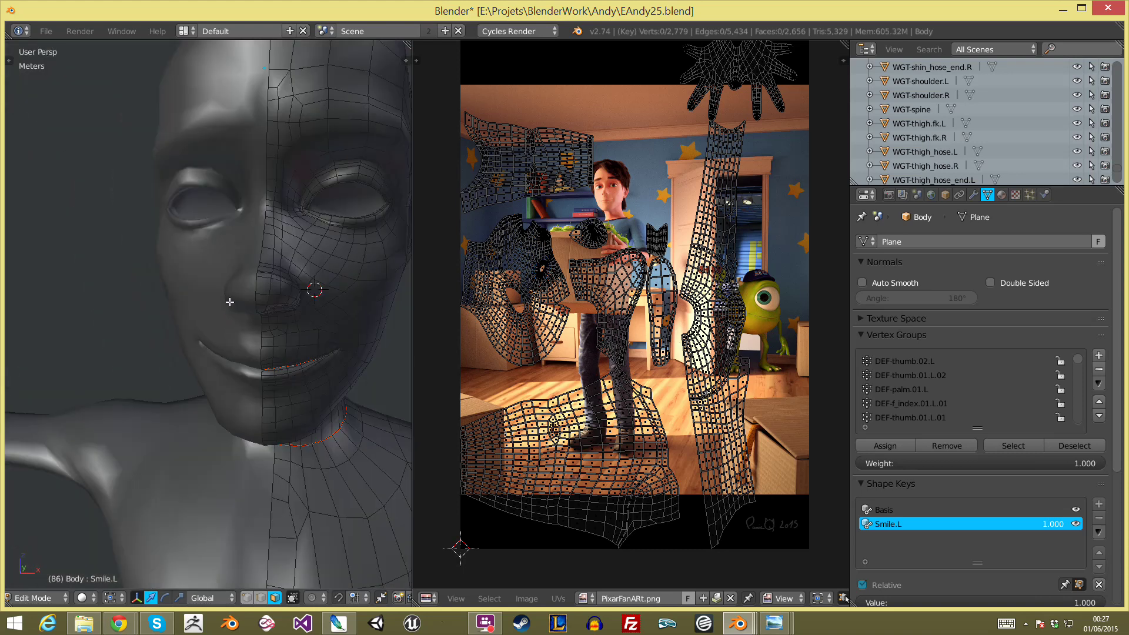
left_click(271, 268, "alt")
left_click(275, 266, "alt")
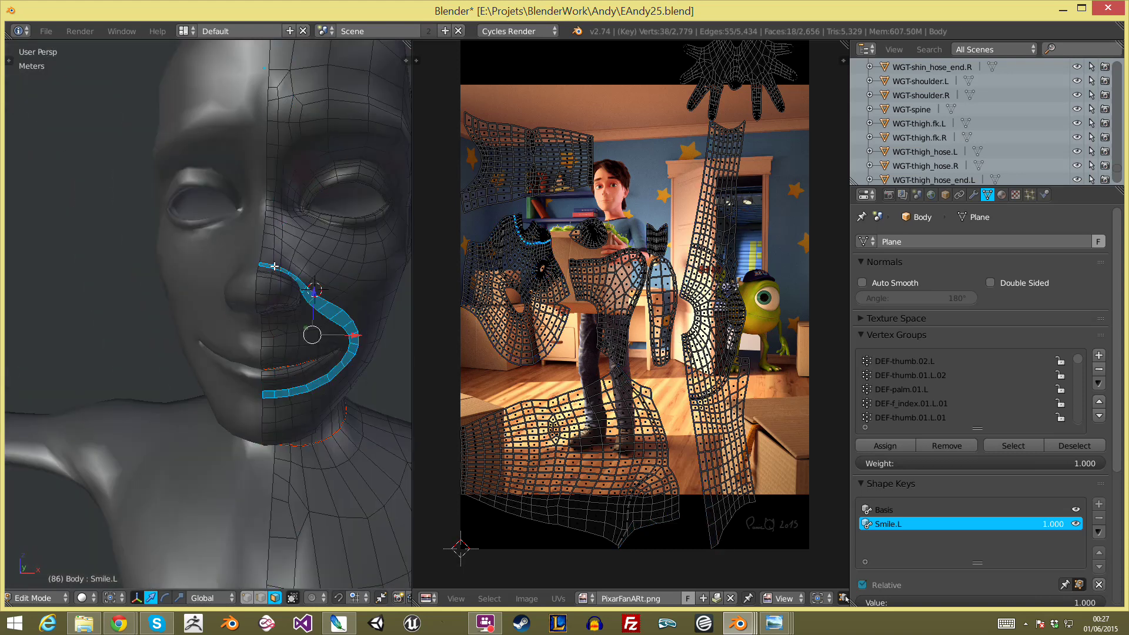
middle_click_drag(278, 268, 149, 287)
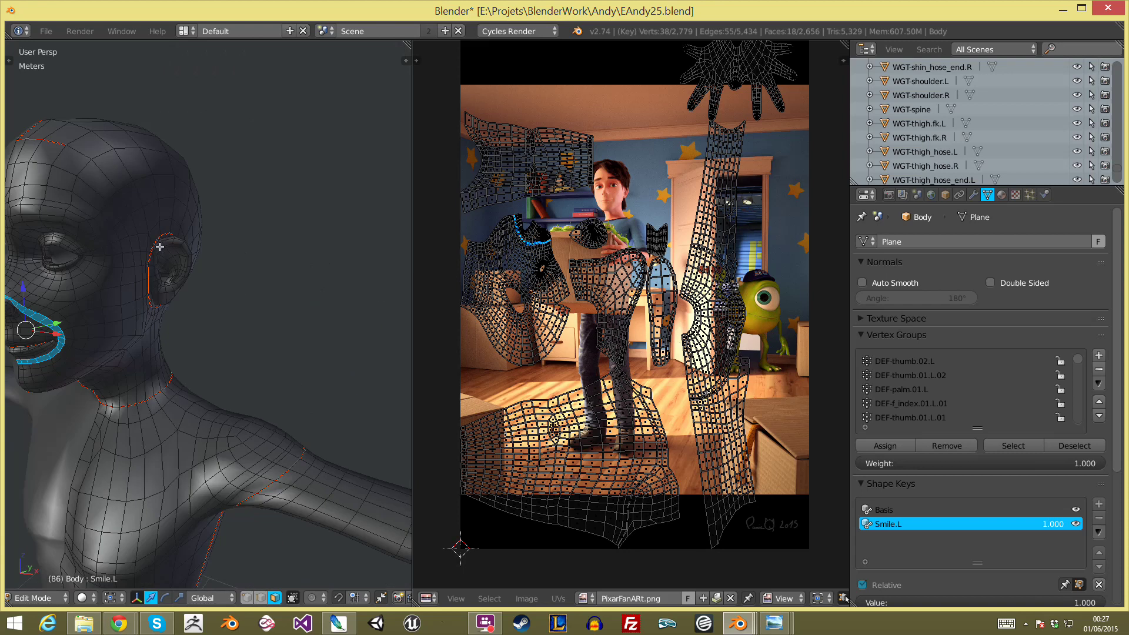
left_click(159, 247, "alt")
left_click(154, 248, "alt")
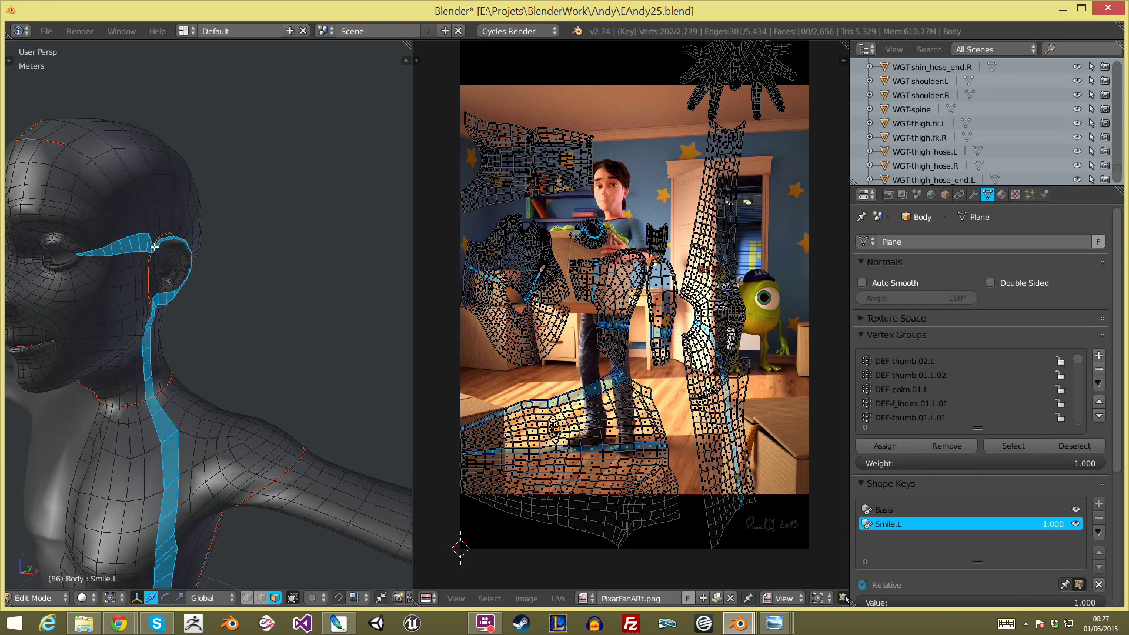
left_click(170, 234, "alt")
key("a")
scroll(372, 298, "down", 5)
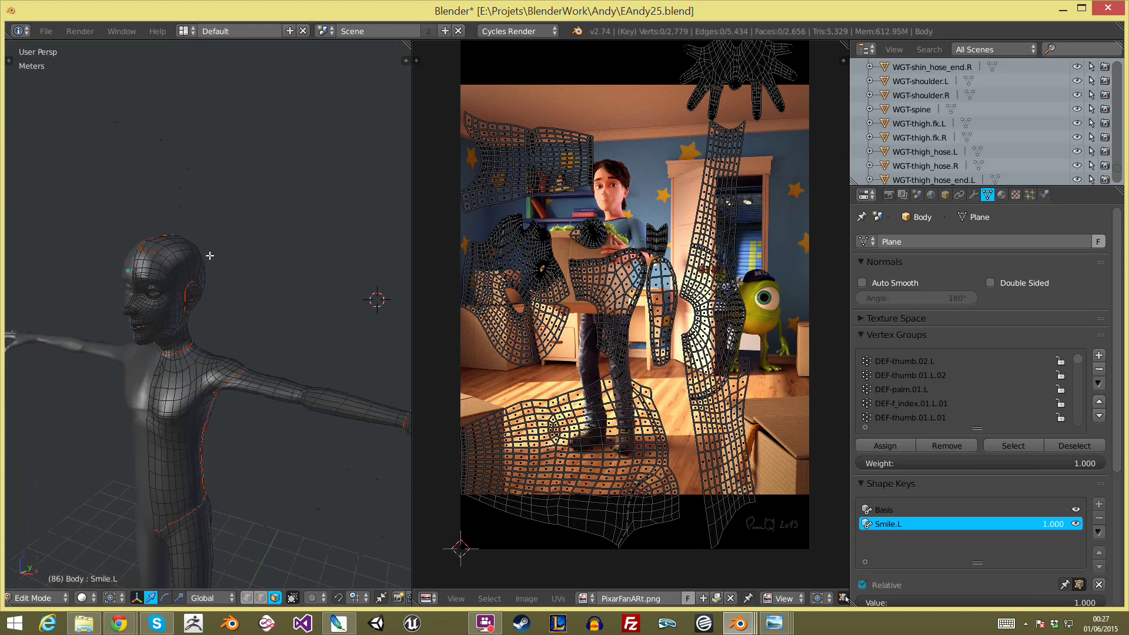
middle_click_drag(373, 297, 269, 297)
scroll(269, 297, "up", 4)
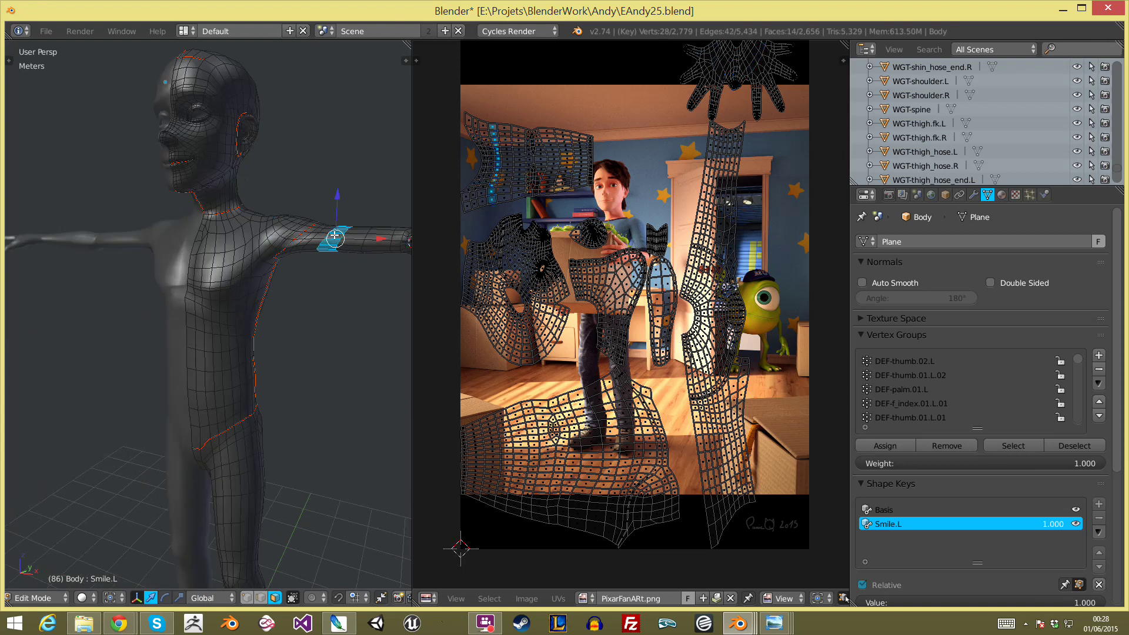
scroll(338, 236, "down", 4)
middle_click_drag(367, 254, 167, 335)
scroll(167, 335, "up", 5)
left_click(145, 265, "alt")
left_click(270, 416, "alt")
scroll(270, 416, "down", 5)
key("a")
scroll(187, 350, "up", 3)
scroll(186, 349, "up", 2)
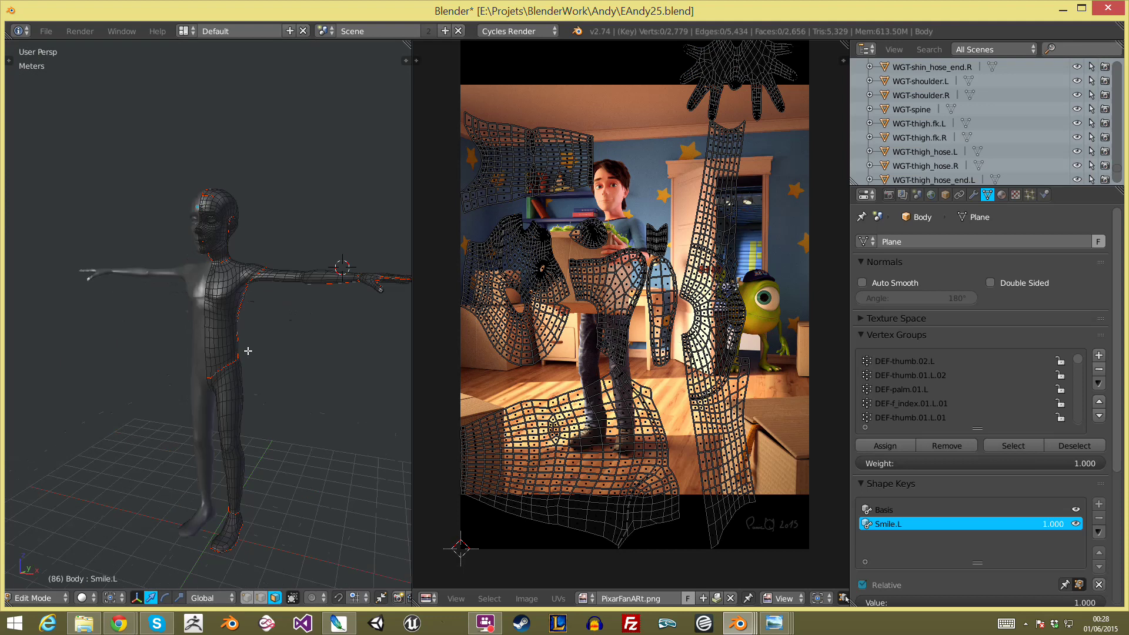
key("Tab")
middle_click_drag(239, 340, 263, 289)
scroll(263, 292, "up", 1)
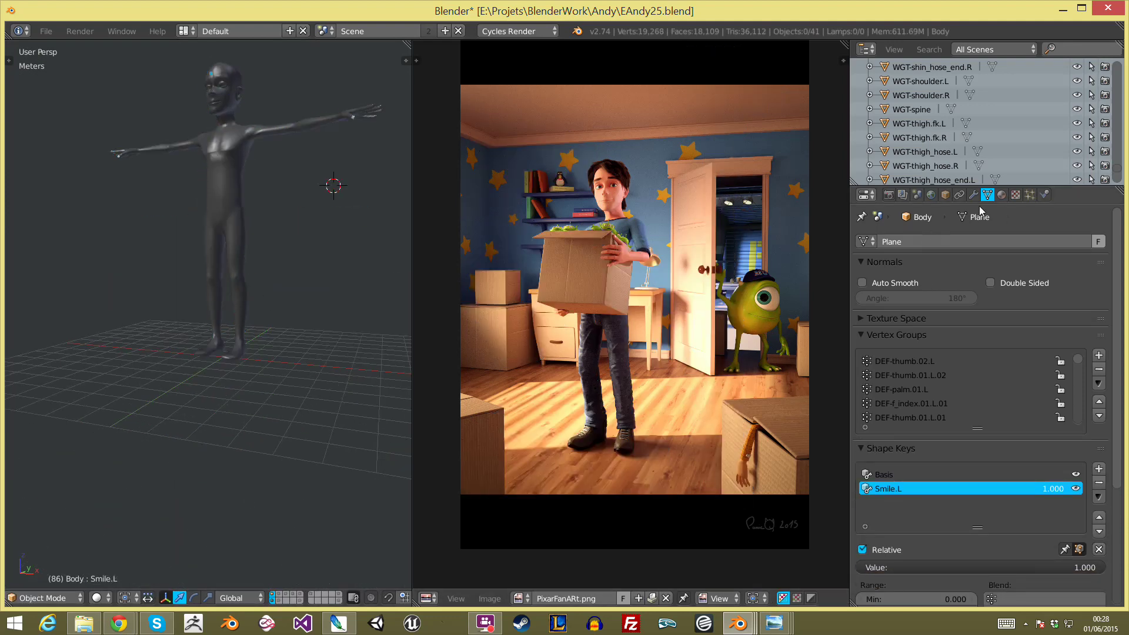
Step: Unhide all objects with Alt+H, select the rig, then select the FootCage.R cage
key("alt+h")
left_click(307, 337)
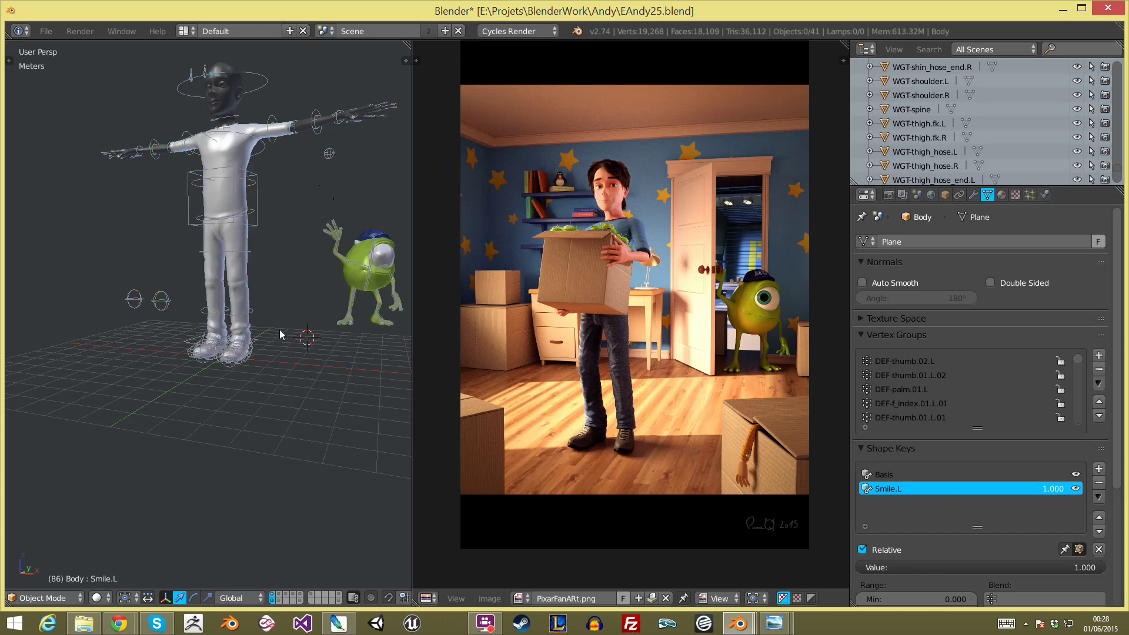
right_click(245, 214)
scroll(253, 373, "up", 3)
scroll(262, 394, "up", 2)
scroll(235, 405, "up", 2)
right_click(213, 425)
Step: Orbit around the feet and figure to inspect the FootCage.R cage
scroll(212, 424, "down", 3)
mouse_move(252, 445)
middle_mouse_down()
mouse_move(283, 376)
mouse_move(312, 386)
mouse_move(329, 412)
mouse_move(298, 389)
mouse_move(199, 393)
mouse_move(166, 414)
mouse_move(194, 396)
mouse_move(215, 423)
mouse_move(283, 380)
middle_mouse_up()
scroll(246, 439, "up", 1)
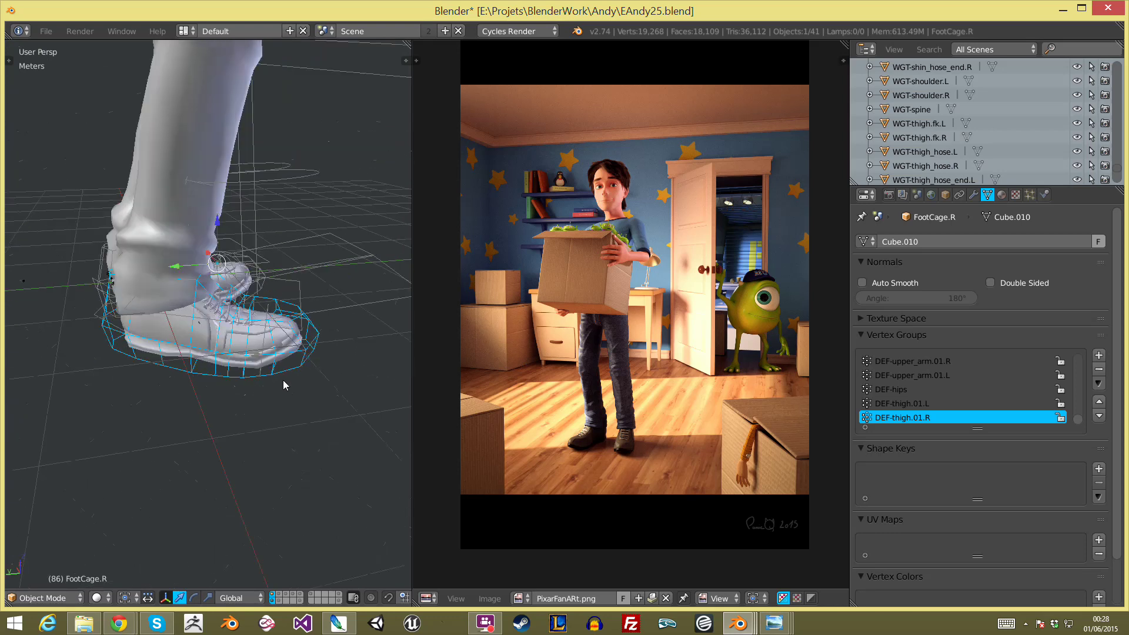
scroll(239, 316, "up", 2)
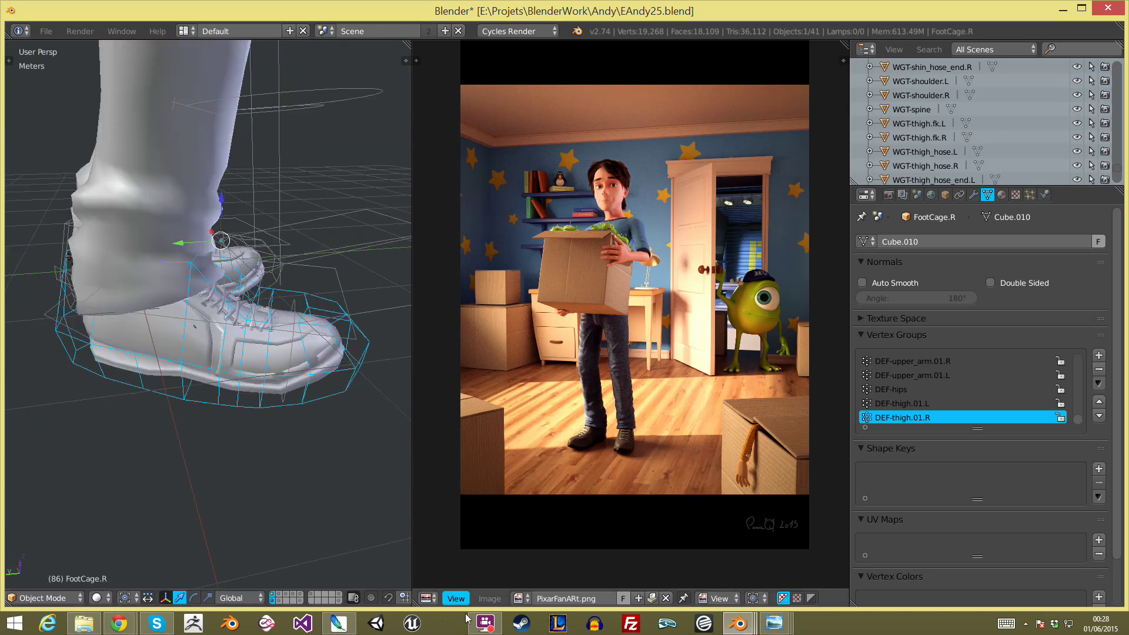
scroll(156, 293, "down", 5)
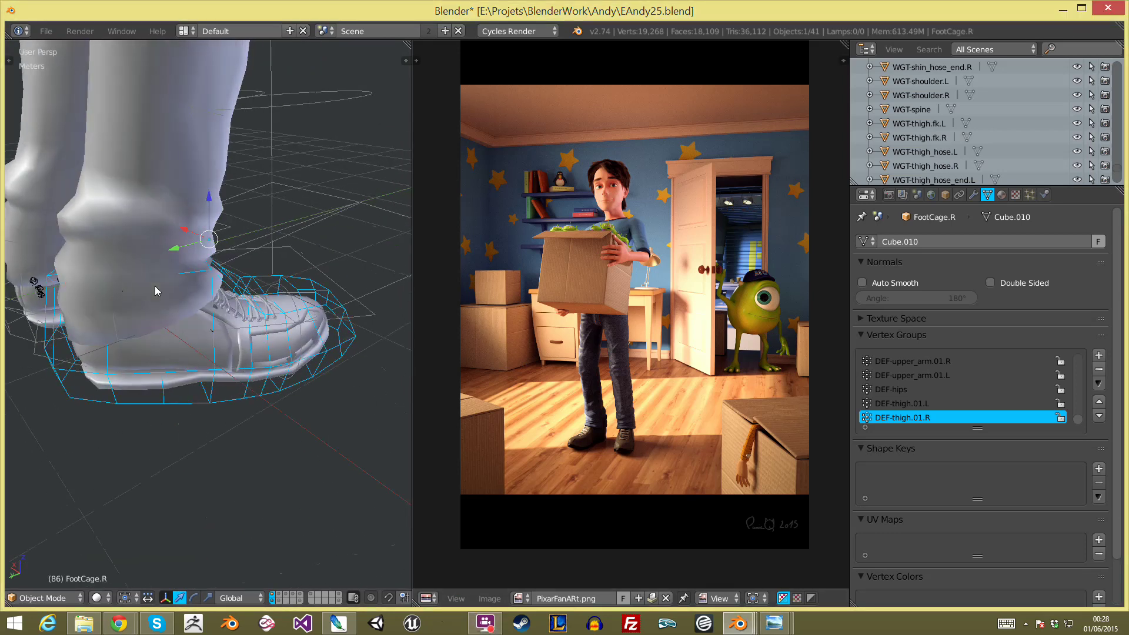
scroll(176, 300, "down", 4)
middle_click_drag(176, 300, 282, 341)
mouse_move(215, 329)
middle_mouse_down()
mouse_move(256, 329)
mouse_move(84, 338)
mouse_move(205, 215)
mouse_move(234, 261)
mouse_move(254, 164)
middle_mouse_up()
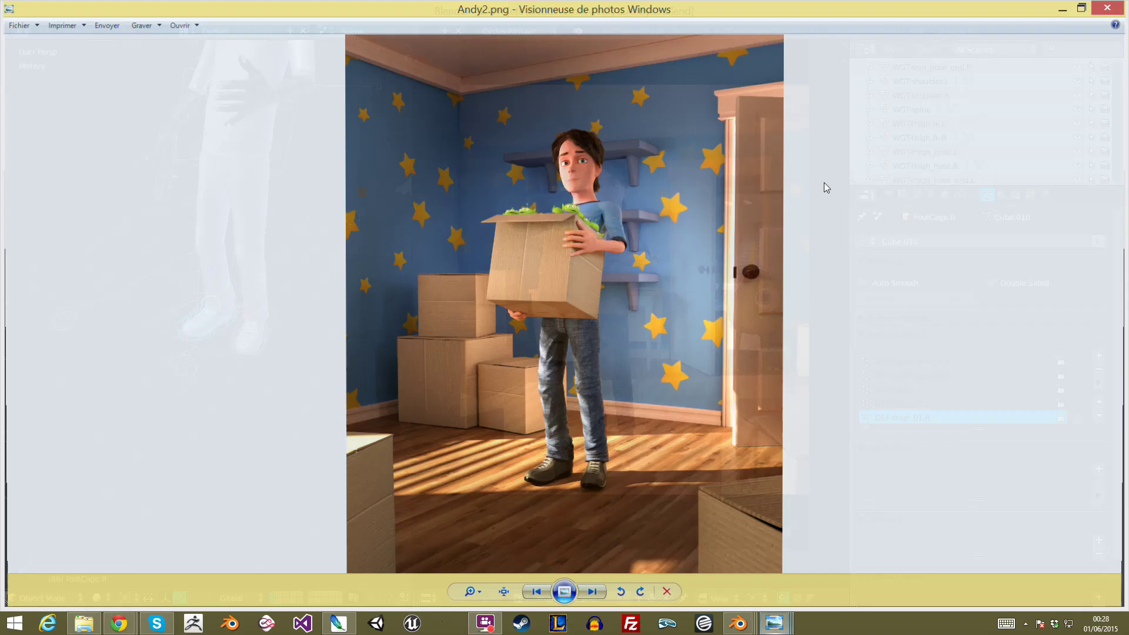
Step: Zoom into Andy's hand in Andy2.png and Andy1.png, then close the Photo Viewer
scroll(629, 222, "up", 3)
scroll(629, 222, "up", 3)
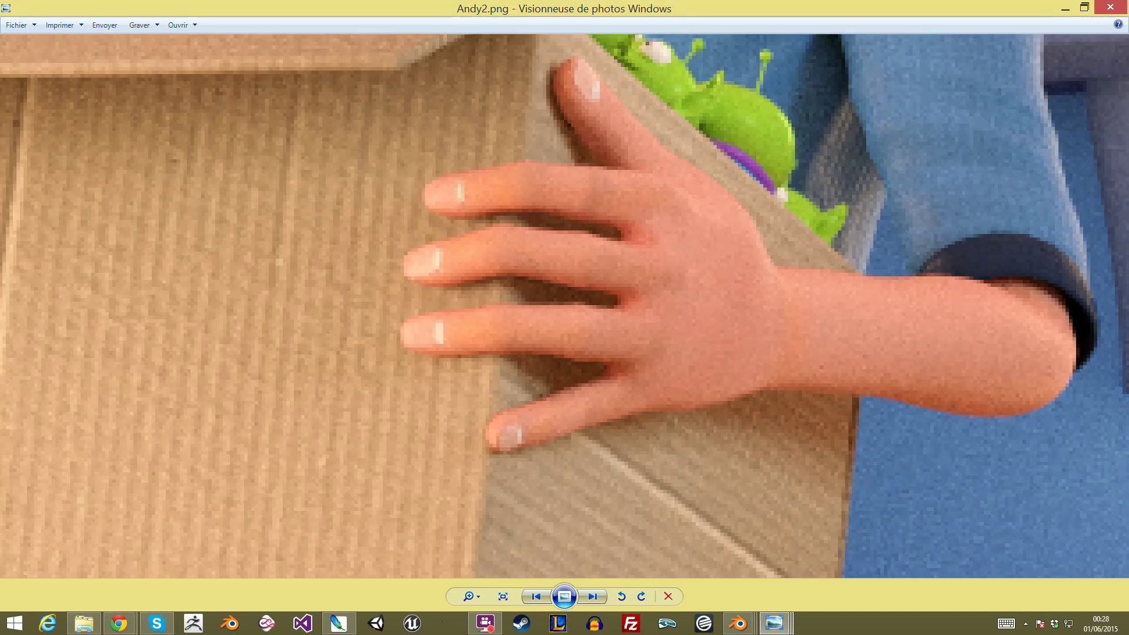
key("Left")
scroll(508, 273, "up", 3)
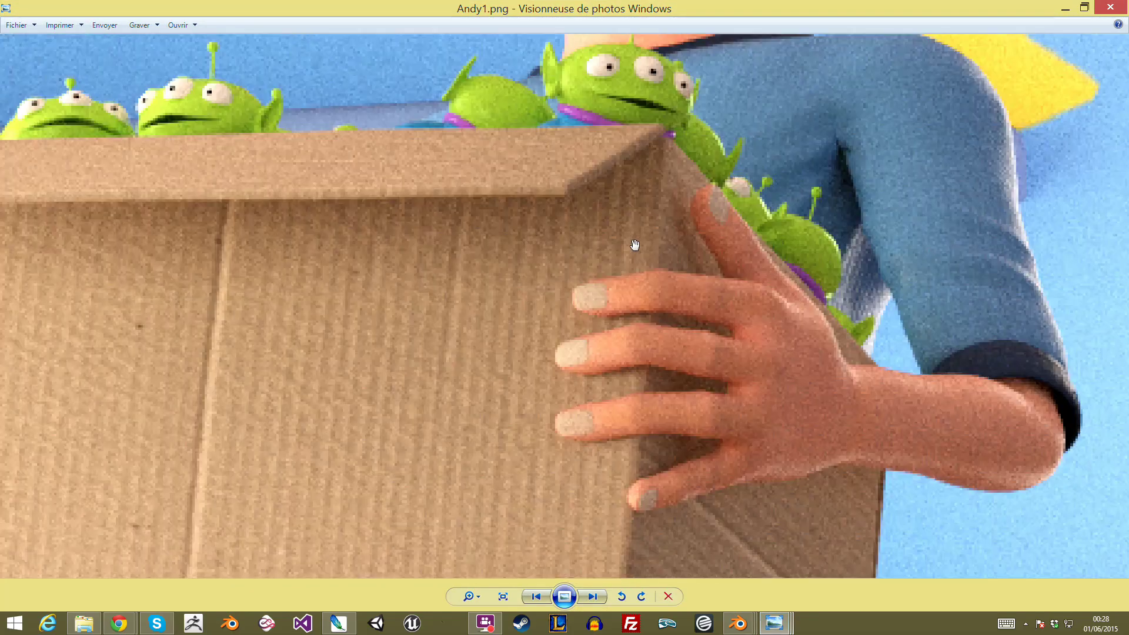
scroll(509, 272, "up", 2)
scroll(602, 298, "down", 5)
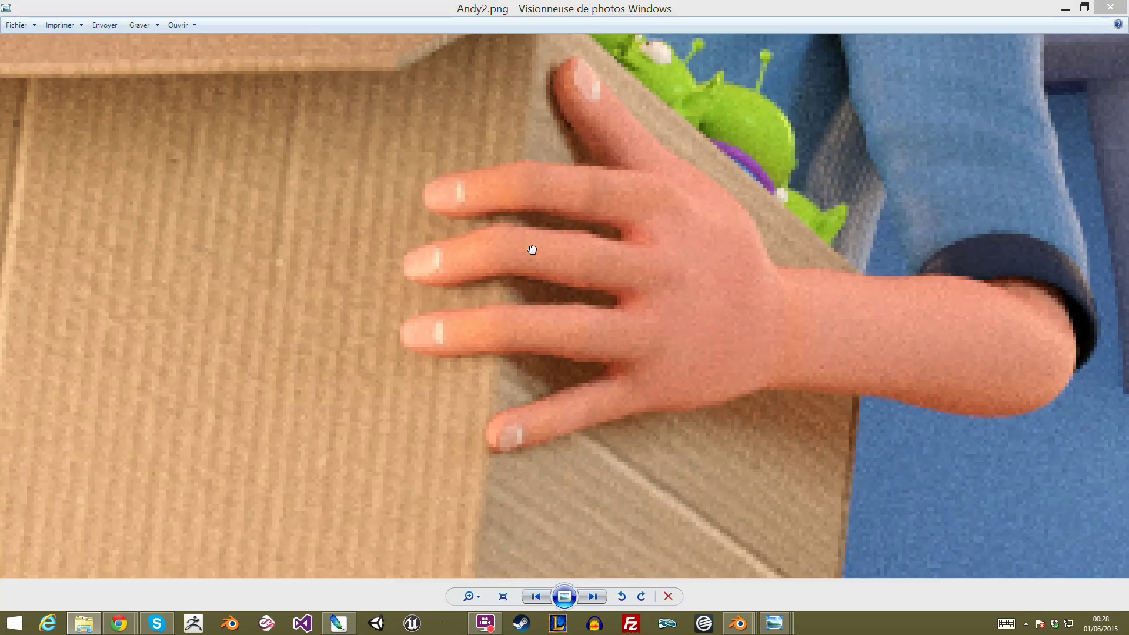
scroll(599, 265, "down", 3)
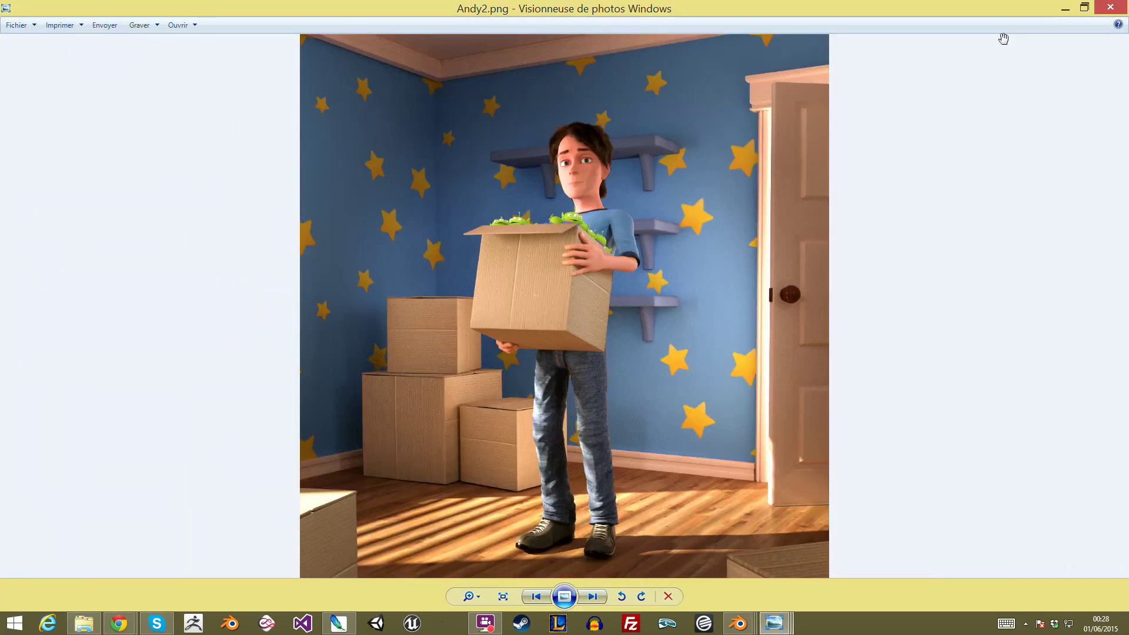
left_click(1110, 7)
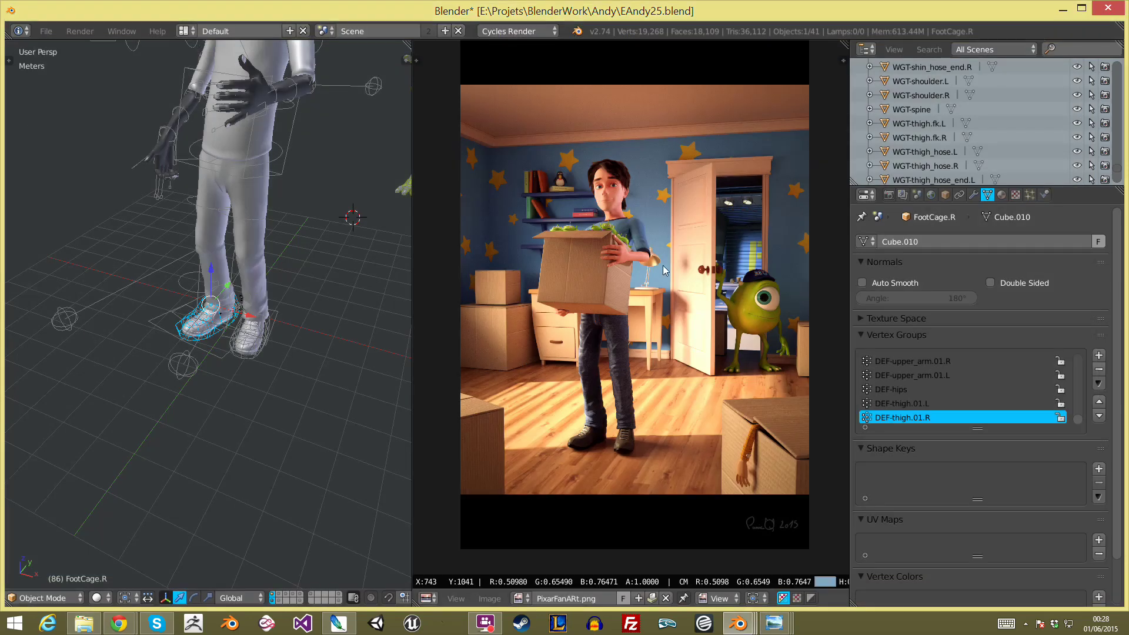
Step: Magnify the render around Andy's hand, zoom back out and orbit to the figure and Mike
mouse_move(663, 270)
middle_mouse_down("ctrl")
mouse_move(632, 360)
mouse_move(514, 252)
middle_mouse_up("ctrl")
mouse_move(465, 351)
middle_mouse_down("ctrl")
mouse_move(567, 243)
mouse_move(615, 270)
middle_mouse_up("ctrl")
middle_click_drag(661, 319, 663, 273)
scroll(160, 231, "down", 4)
middle_click_drag(160, 231, 327, 206)
mouse_move(132, 200)
middle_mouse_down()
mouse_move(185, 287)
mouse_move(377, 286)
middle_mouse_up()
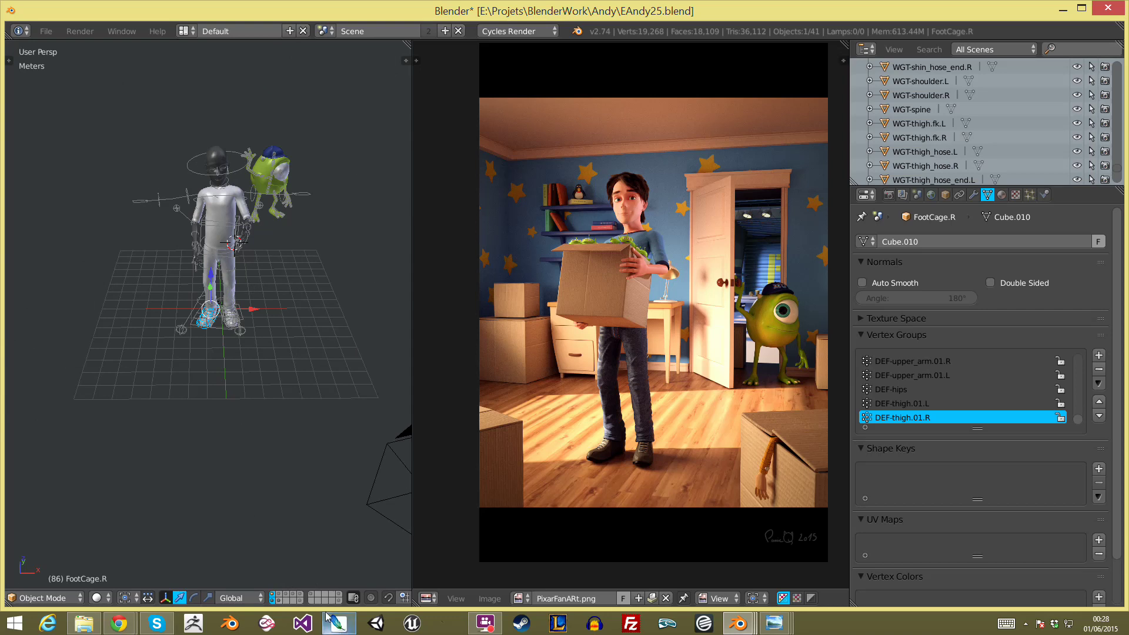
Step: Toggle the scene layer buttons until only the armature bones layer is visible
left_click(282, 595, "shift")
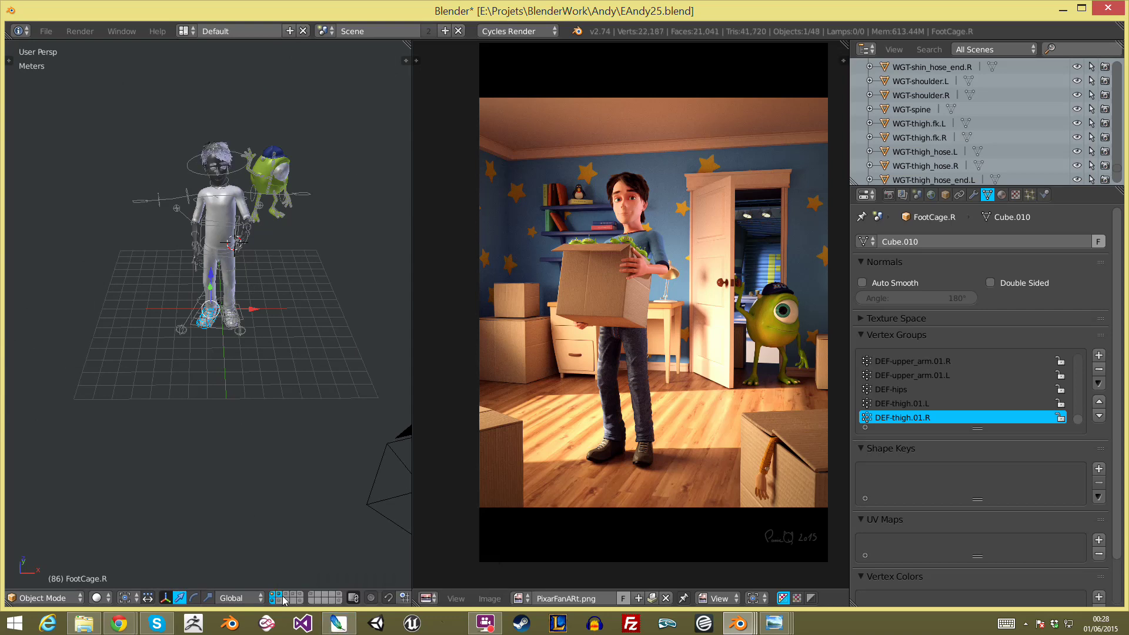
left_click(277, 600, "shift")
left_click(276, 599, "shift")
left_click(273, 597)
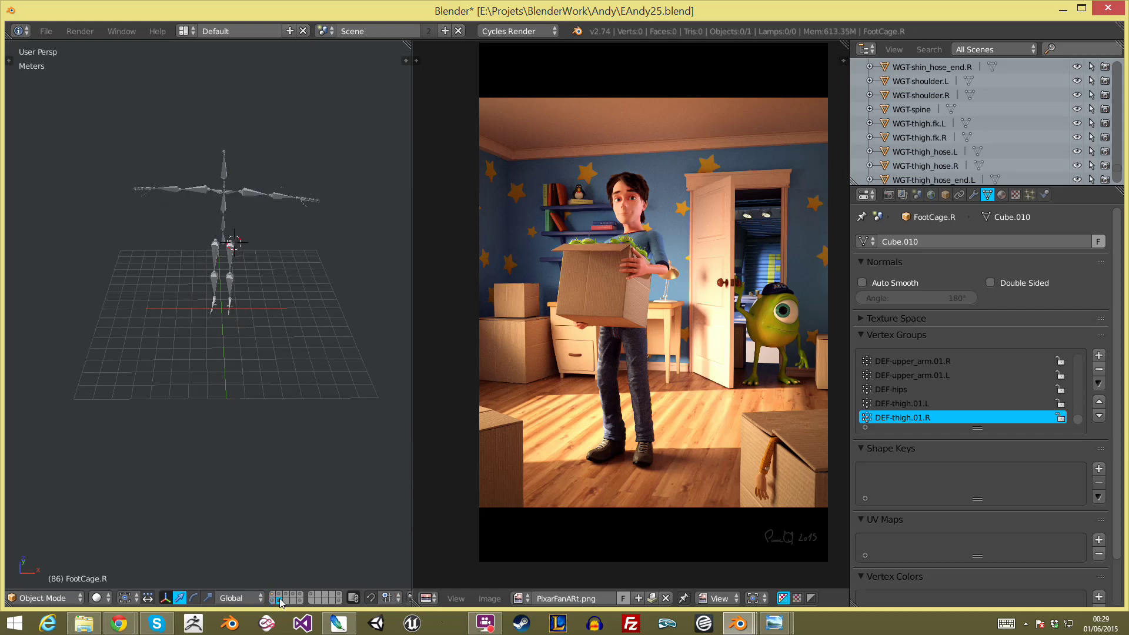
Step: Select the metarig and add the character, hair and alien box layers
middle_click_drag(231, 318, 241, 412)
key("a")
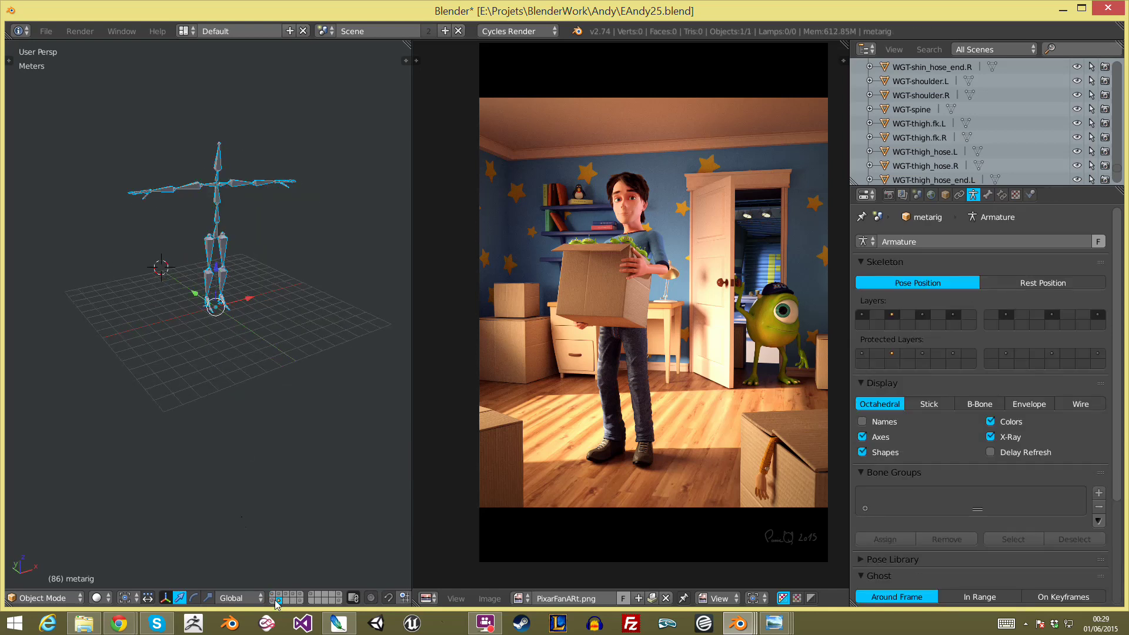
left_click(273, 595)
left_click(279, 595, "shift")
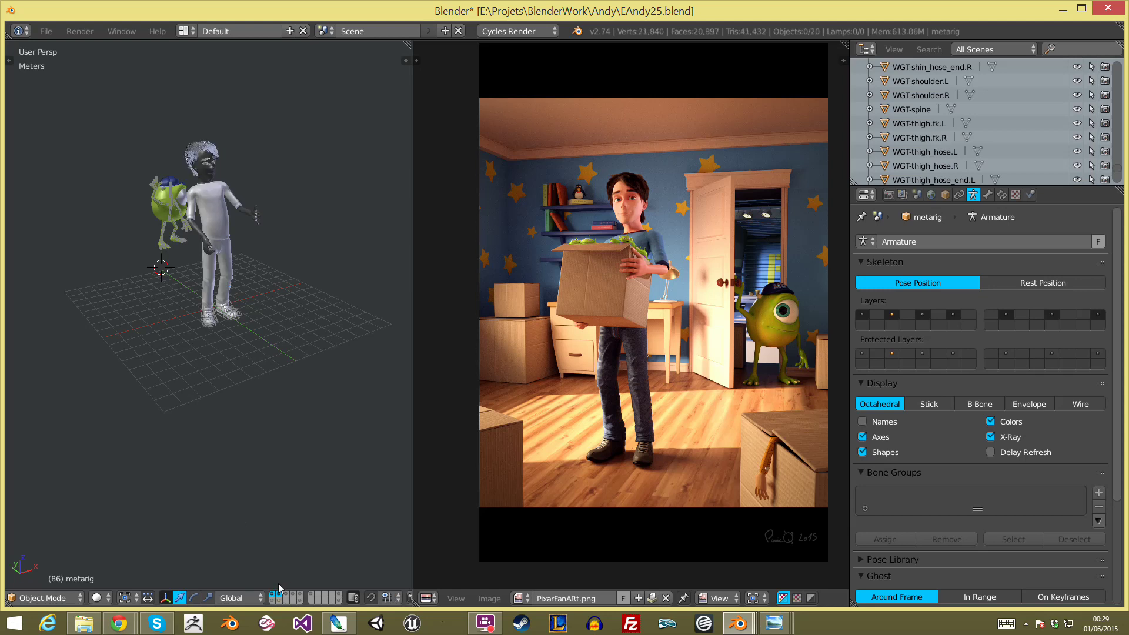
left_click(286, 595, "shift")
Step: Look into the alien box, selecting Sphere.147 and toggling wireframe shading
middle_click_drag(275, 521, 181, 514)
scroll(290, 383, "up", 5)
middle_click_drag(290, 385, 282, 478)
scroll(282, 477, "up", 4)
middle_click_drag(227, 441, 206, 244)
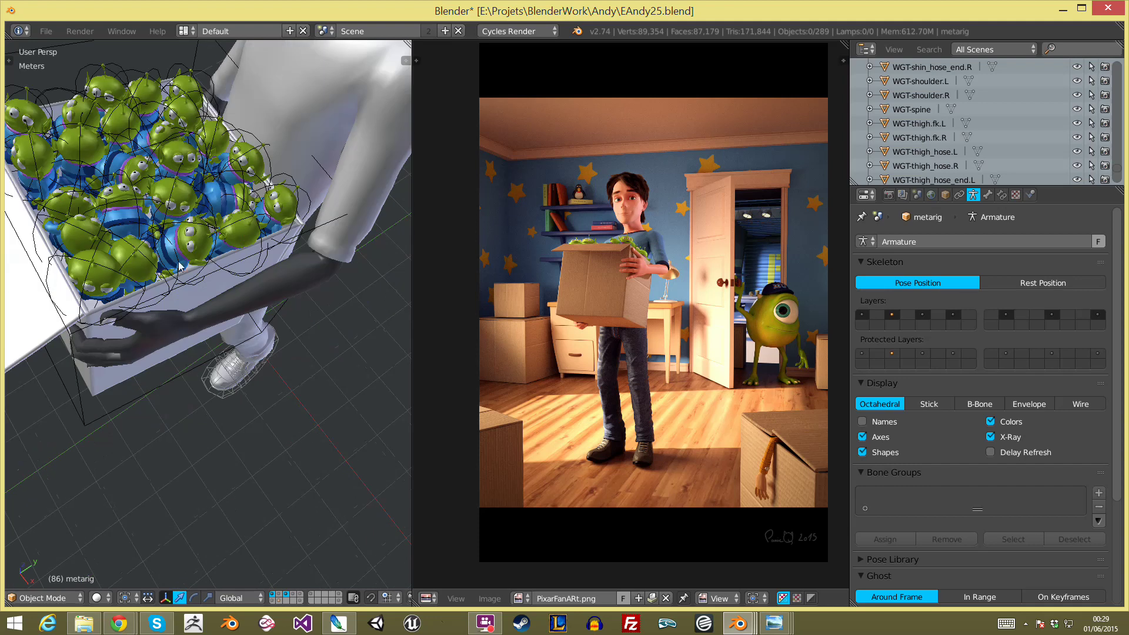
right_click(206, 244)
key("z")
key("a")
middle_click_drag(216, 374, 247, 372)
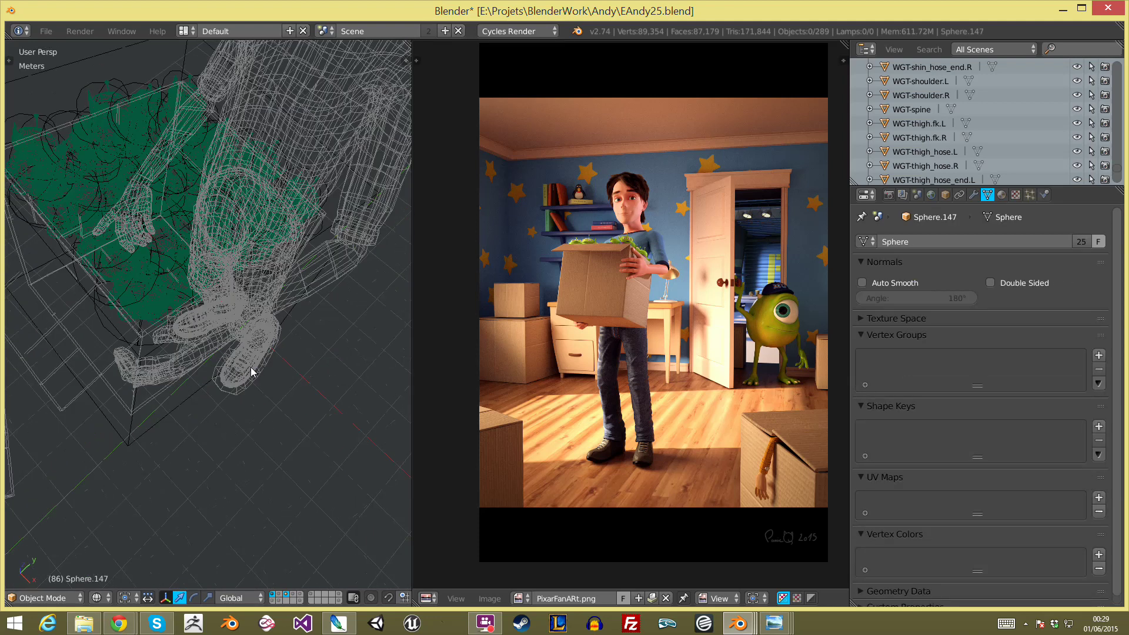
key("z")
scroll(160, 186, "down", 5)
scroll(269, 394, "down", 3)
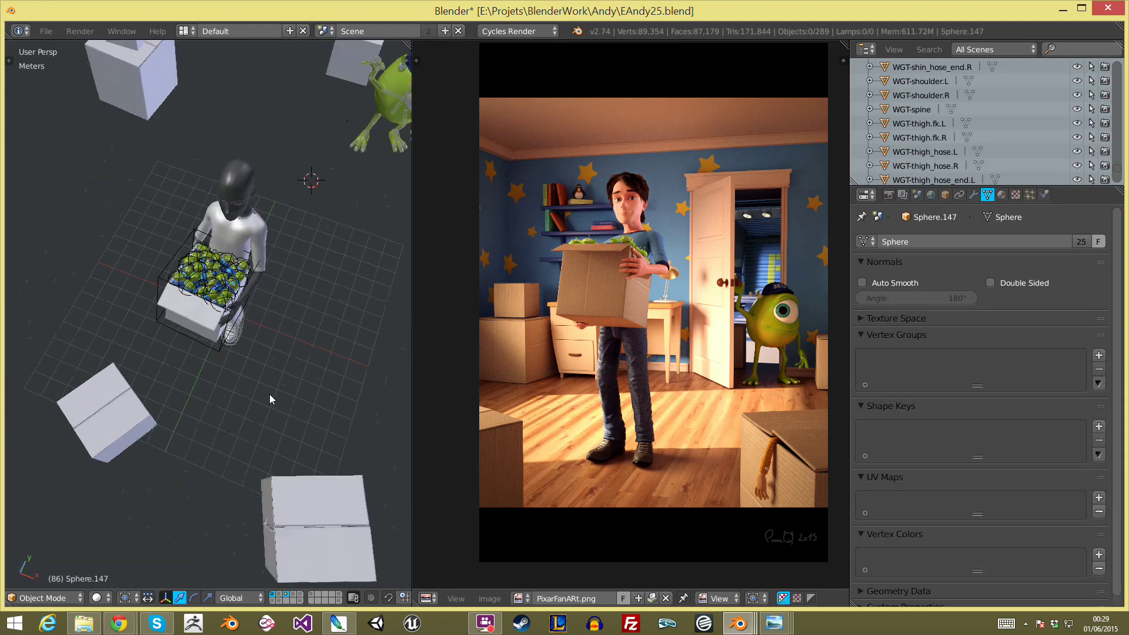
scroll(174, 260, "up", 5)
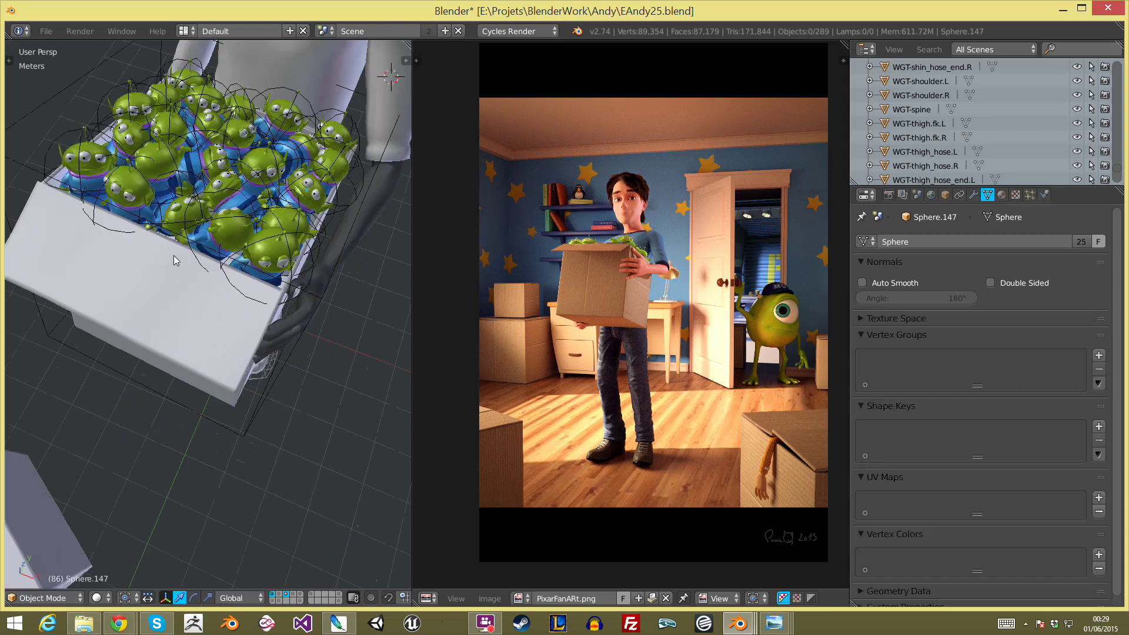
Step: Inspect Empty.015 and Sphere.111 in the alien box, then clear the selection
right_click(288, 260)
scroll(290, 259, "down", 5)
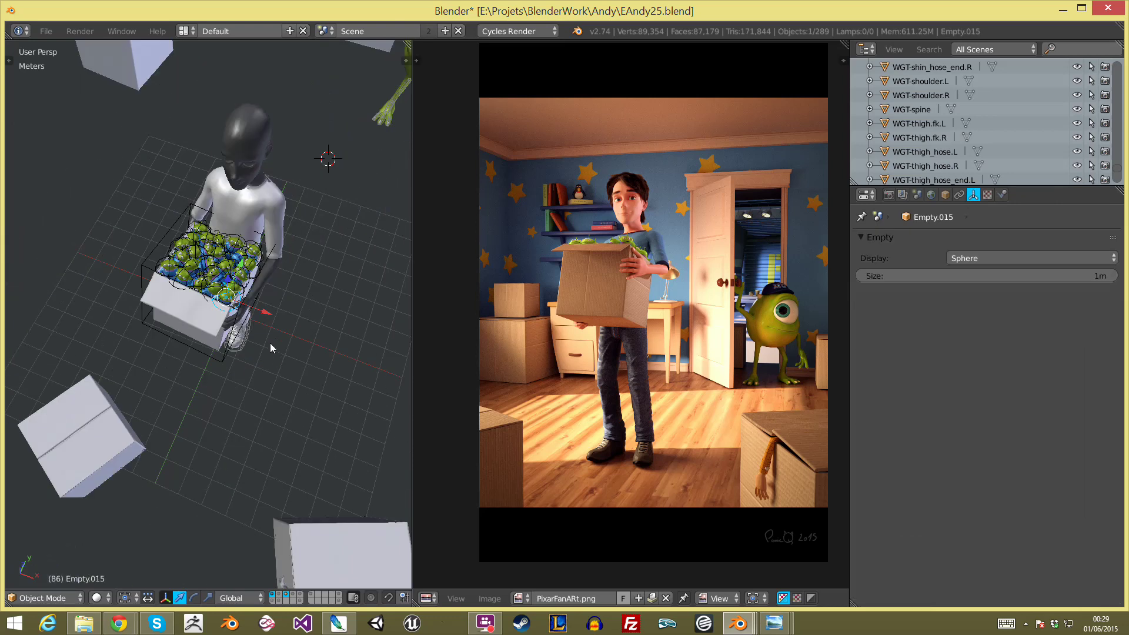
scroll(270, 343, "up", 2)
scroll(277, 301, "up", 4)
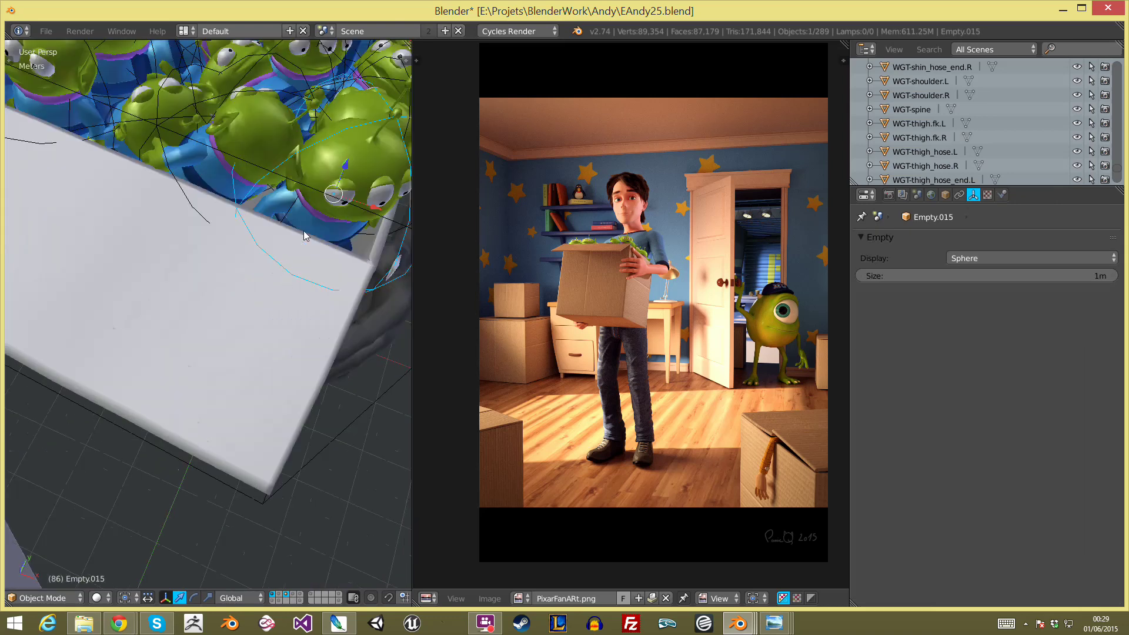
right_click(372, 192)
scroll(335, 223, "down", 2)
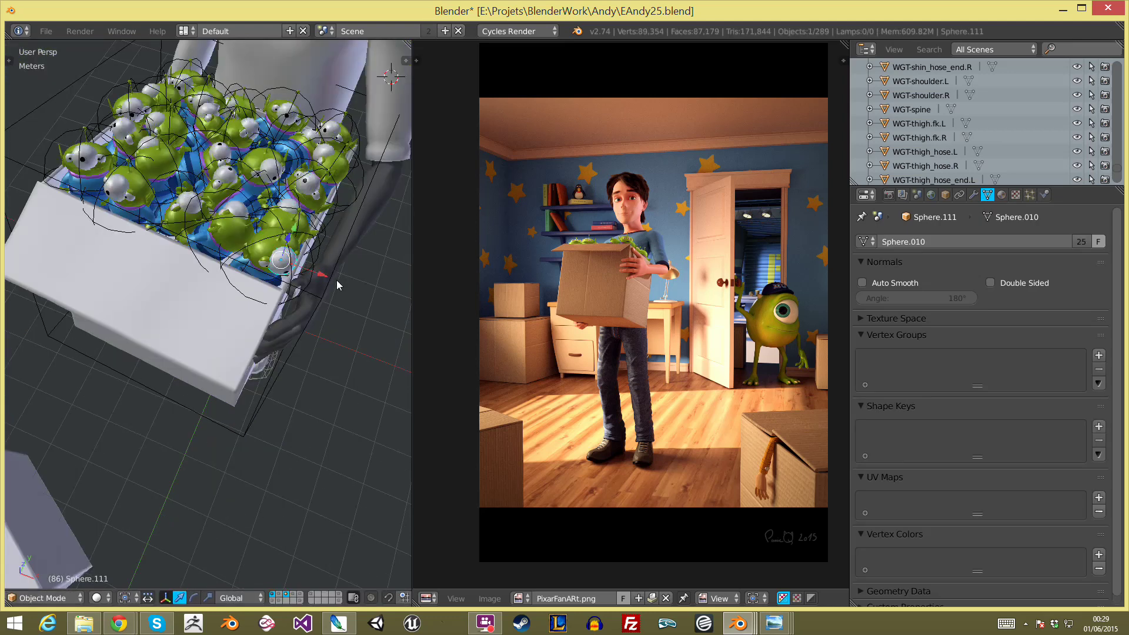
key("a")
scroll(224, 310, "down", 4)
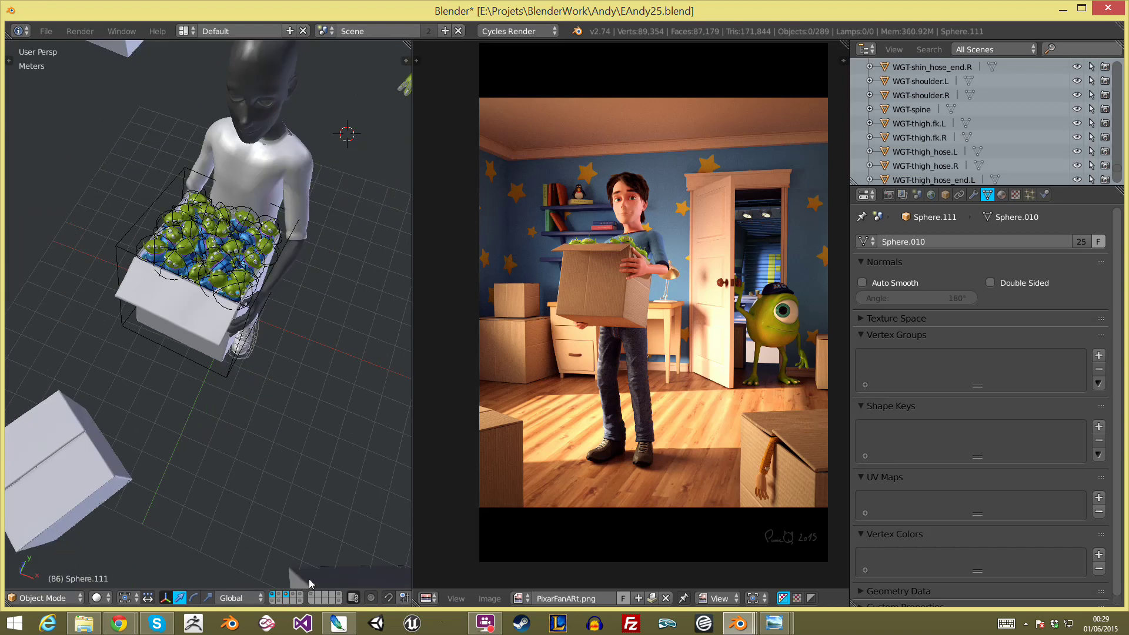
Step: Show only the rig control shapes layer and select the small Sphere
left_click(301, 600)
left_click(339, 601)
mouse_move(156, 304)
middle_mouse_down()
mouse_move(194, 250)
mouse_move(139, 104)
middle_mouse_up()
right_click(154, 184)
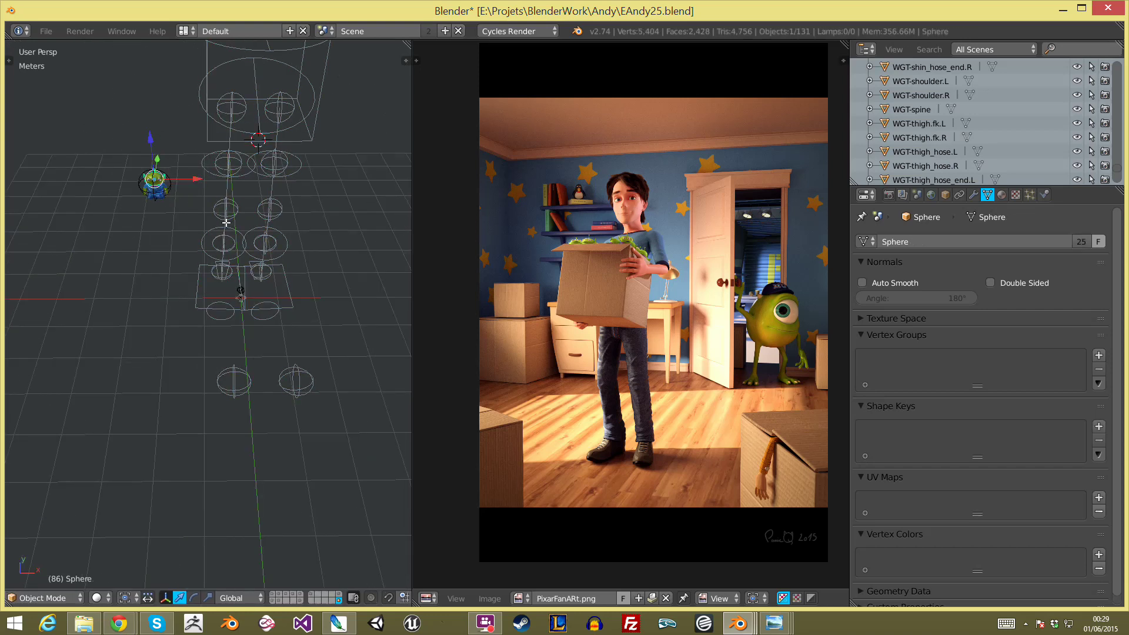
Step: Show the grass carpet layer, select Plane.016, then view the doorframe layer
left_click(336, 594)
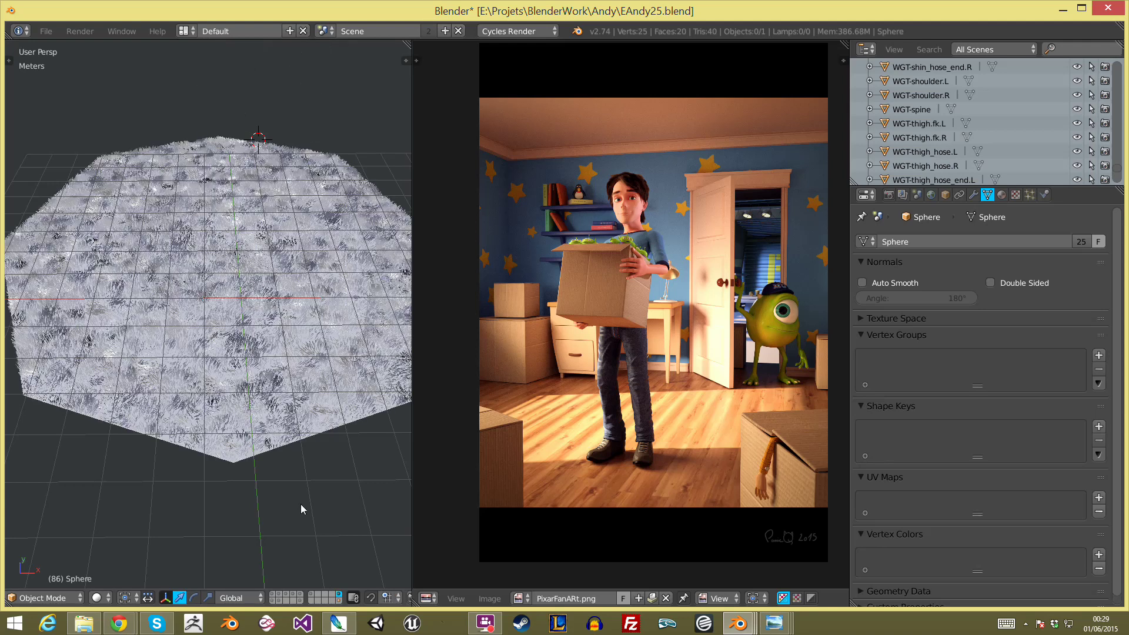
scroll(301, 509, "down", 3)
right_click(281, 312)
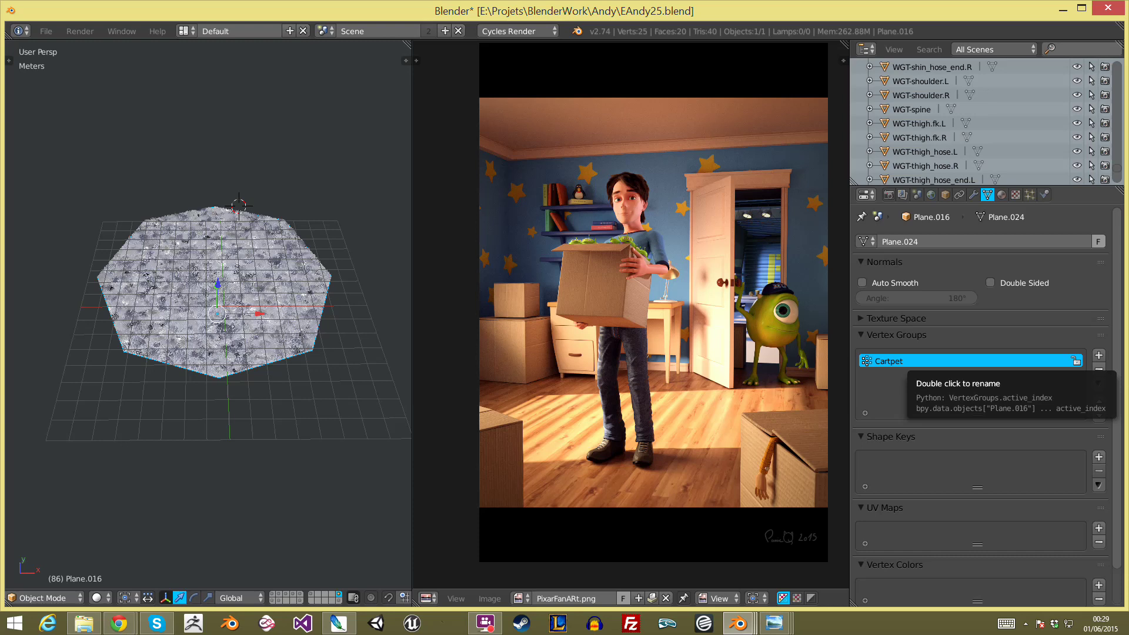
left_click(300, 598)
mouse_move(269, 426)
middle_mouse_down()
mouse_move(231, 395)
mouse_move(223, 374)
mouse_move(235, 349)
mouse_move(288, 566)
middle_mouse_up()
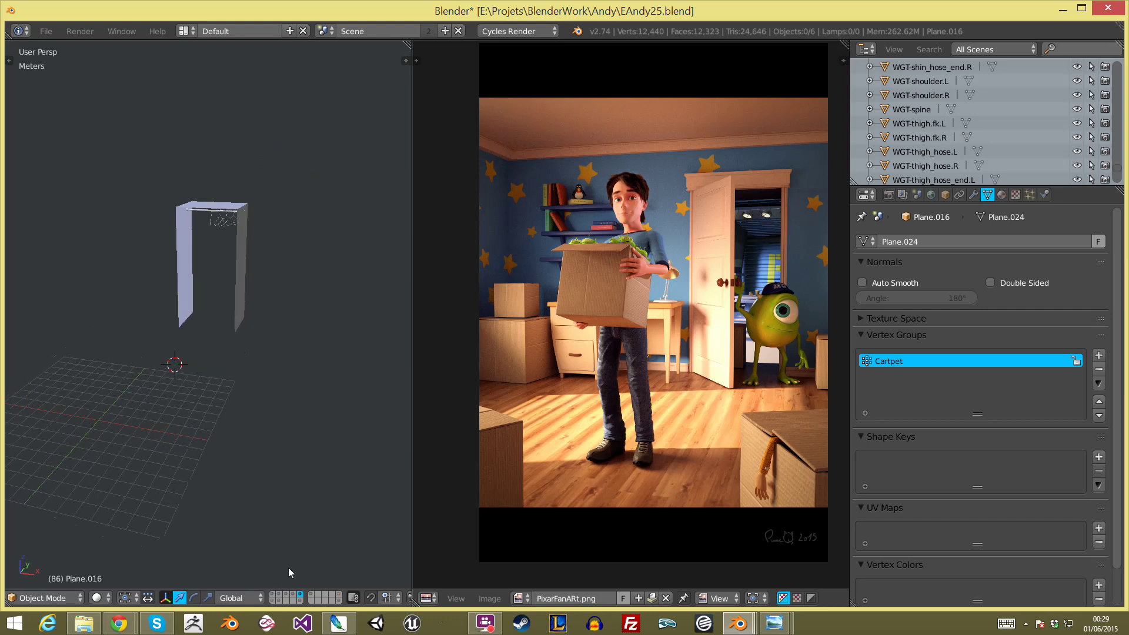
Step: View the room and boxes layers, then turn on all the scene layers
left_click(299, 597)
mouse_move(224, 492)
middle_mouse_down()
mouse_move(220, 415)
mouse_move(236, 415)
mouse_move(238, 375)
mouse_move(282, 560)
middle_mouse_up()
left_click(292, 596)
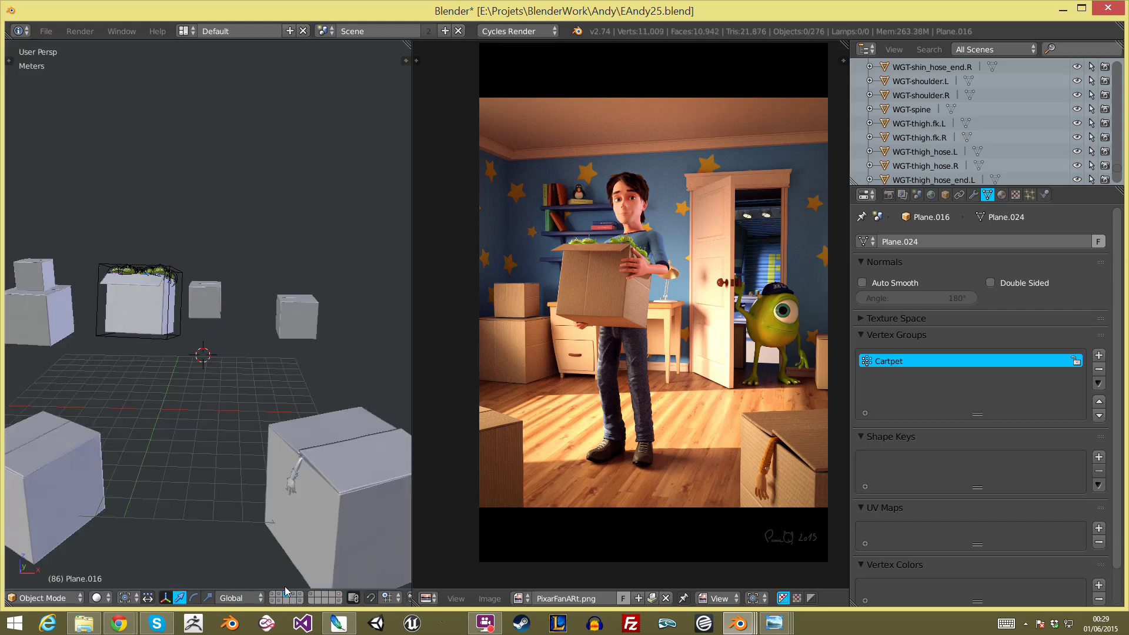
scroll(240, 520, "down", 3)
left_click(276, 595)
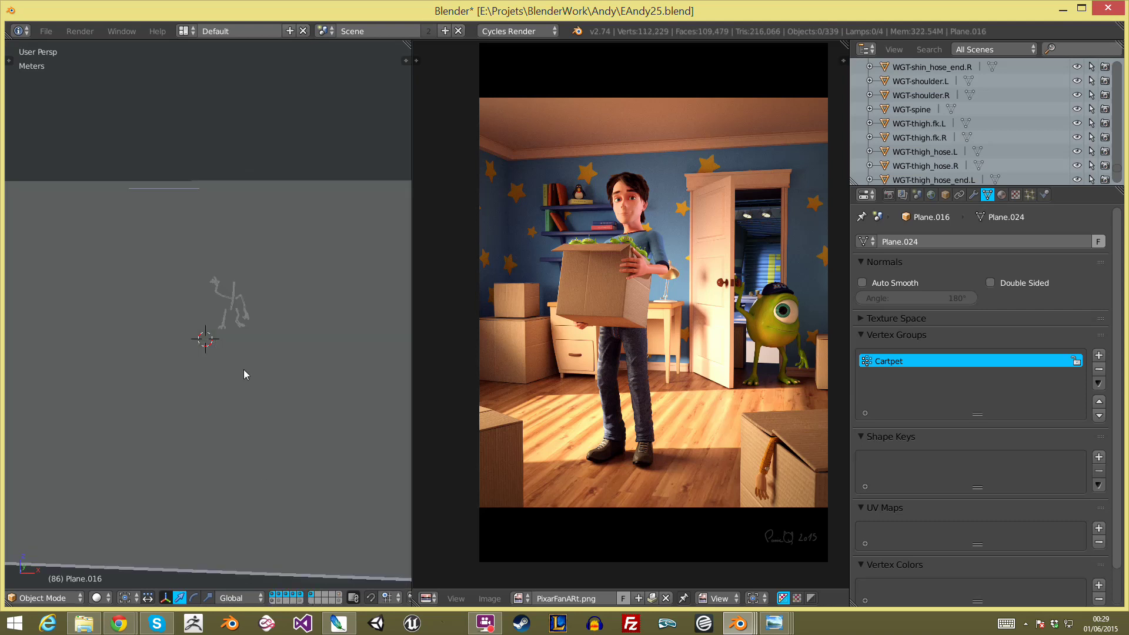
Step: Look through the scene camera and review the Render Layers and Scene settings
key("KP_0")
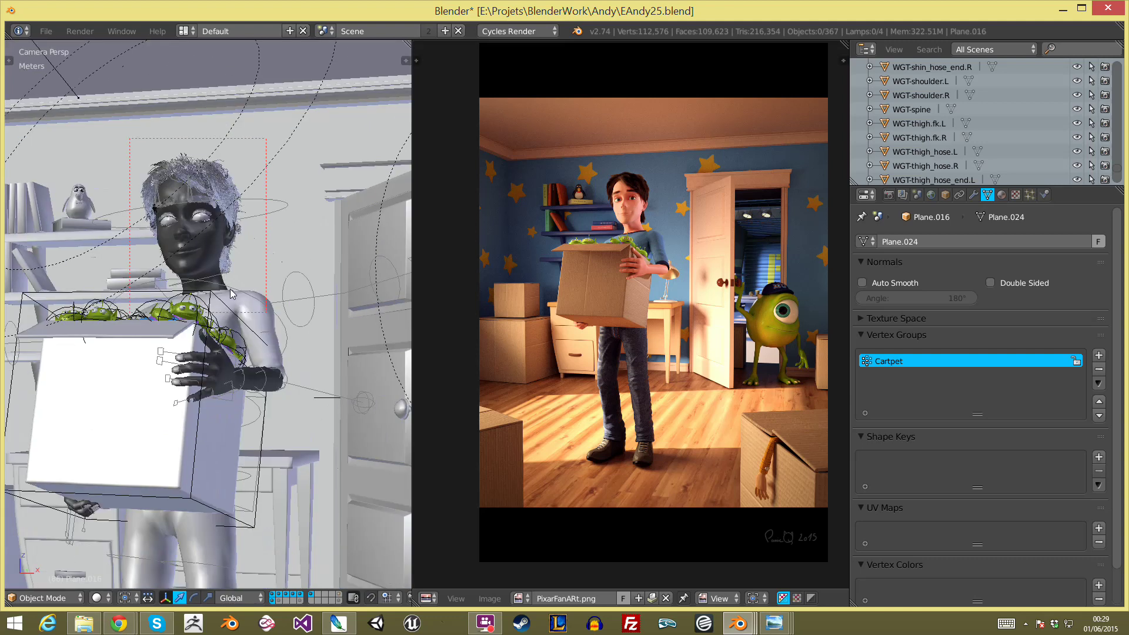
left_click(902, 195)
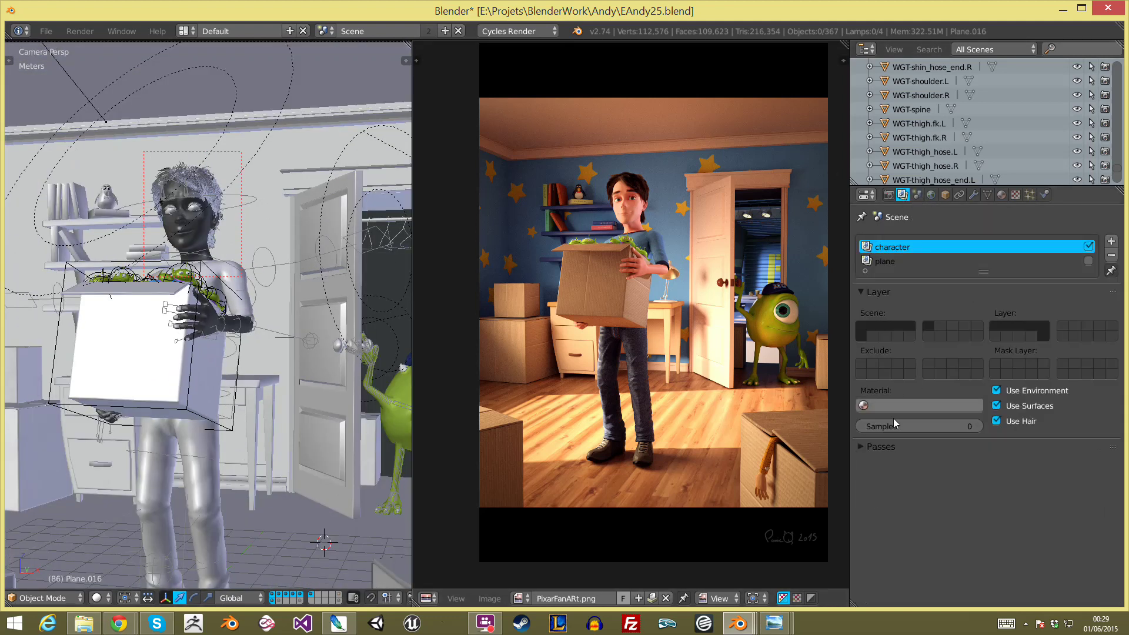
left_click(916, 195)
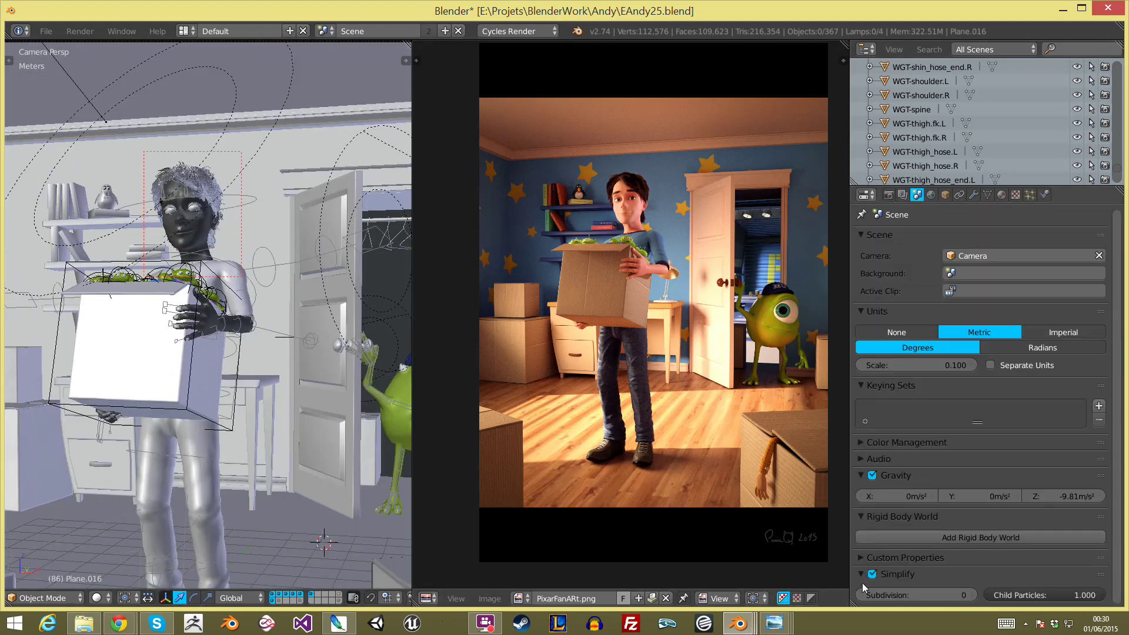
scroll(345, 473, "down", 2)
scroll(278, 434, "down", 2)
Step: Clear the camera's render border and pan the camera view and final render
key("ctrl+b")
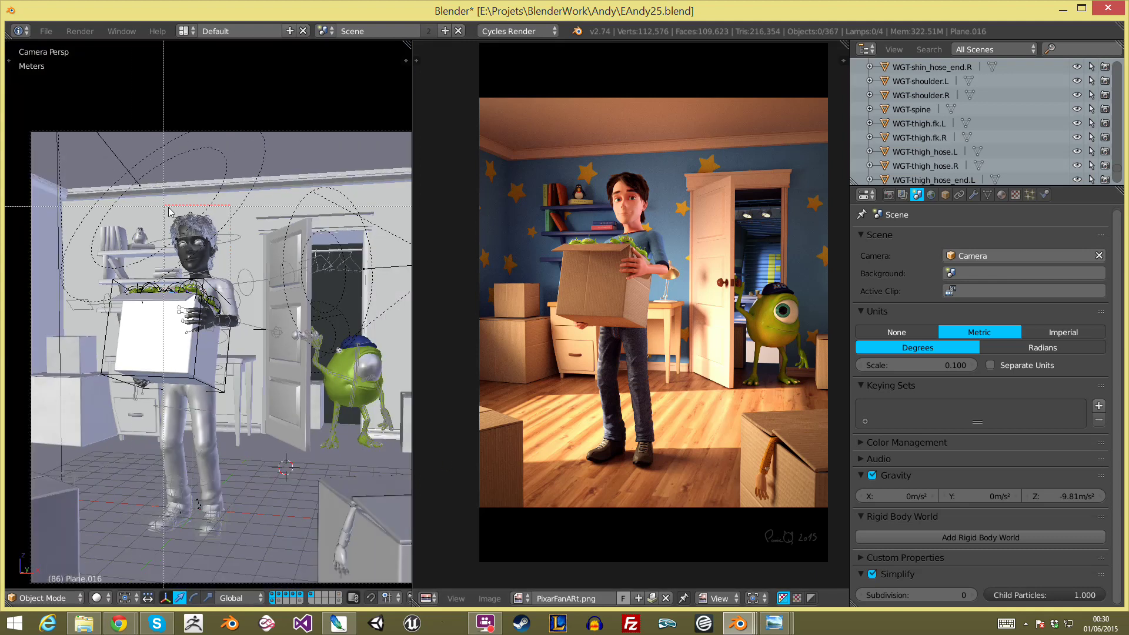
left_click(218, 104)
scroll(225, 118, "down", 3)
scroll(264, 196, "up", 3)
middle_click_drag(232, 276, 211, 242, "shift")
middle_click_drag(686, 239, 662, 249)
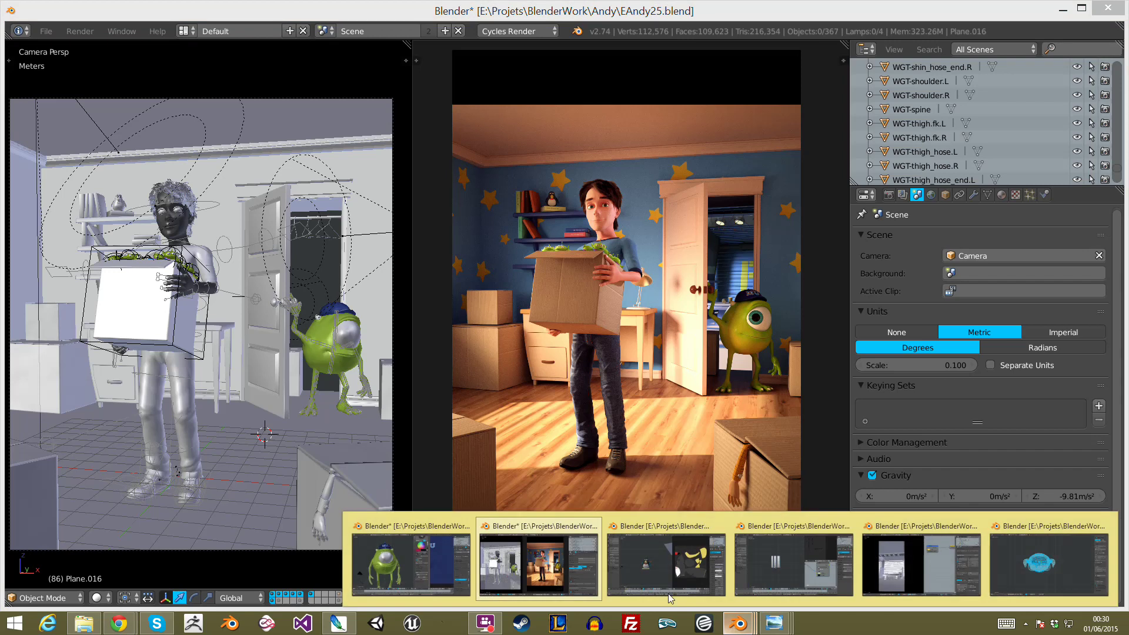
Step: Bring Siffly.blend forward and preview the penguin in rendered shading while orbiting
left_click(652, 565)
scroll(503, 470, "up", 2)
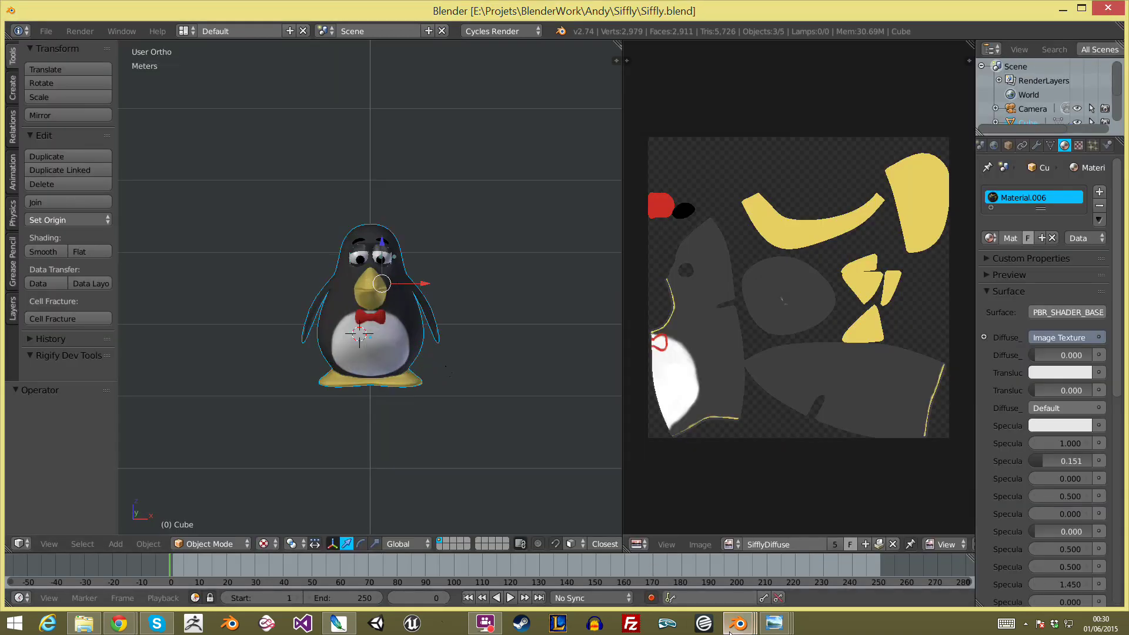
left_click(477, 384)
key("shift+z")
mouse_move(446, 416)
middle_mouse_down()
mouse_move(417, 381)
mouse_move(458, 346)
middle_mouse_up()
scroll(447, 346, "up", 1)
key("shift+z")
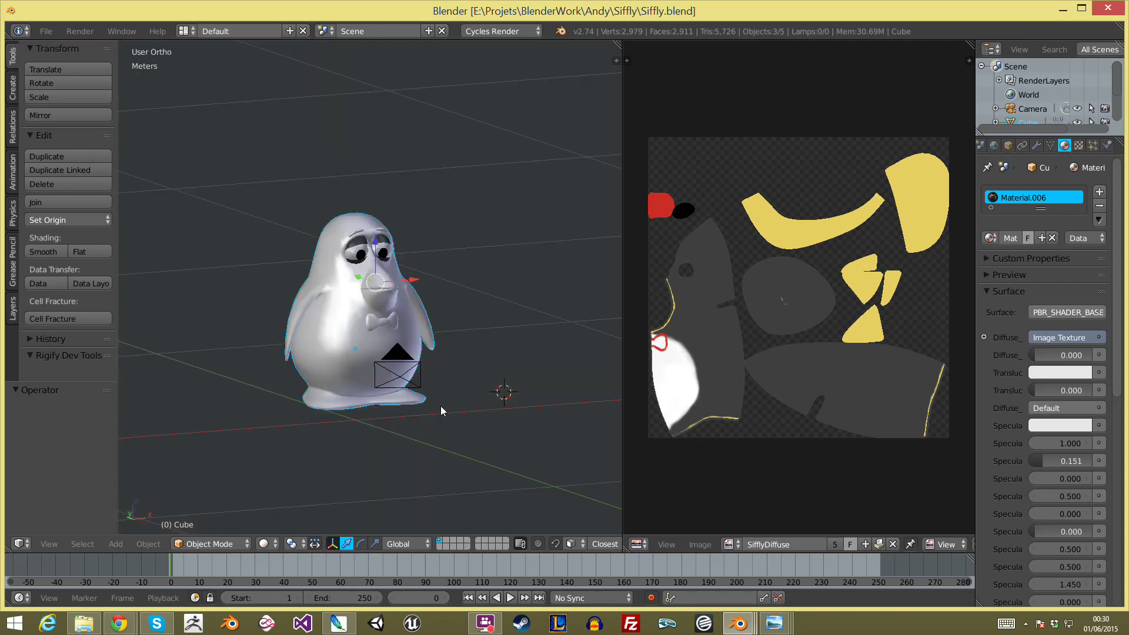
Step: Inspect the penguin mesh in Edit Mode, then view it from the front rendered
key("Tab")
key("a")
scroll(362, 416, "down", 3)
middle_click_drag(363, 417, 322, 428)
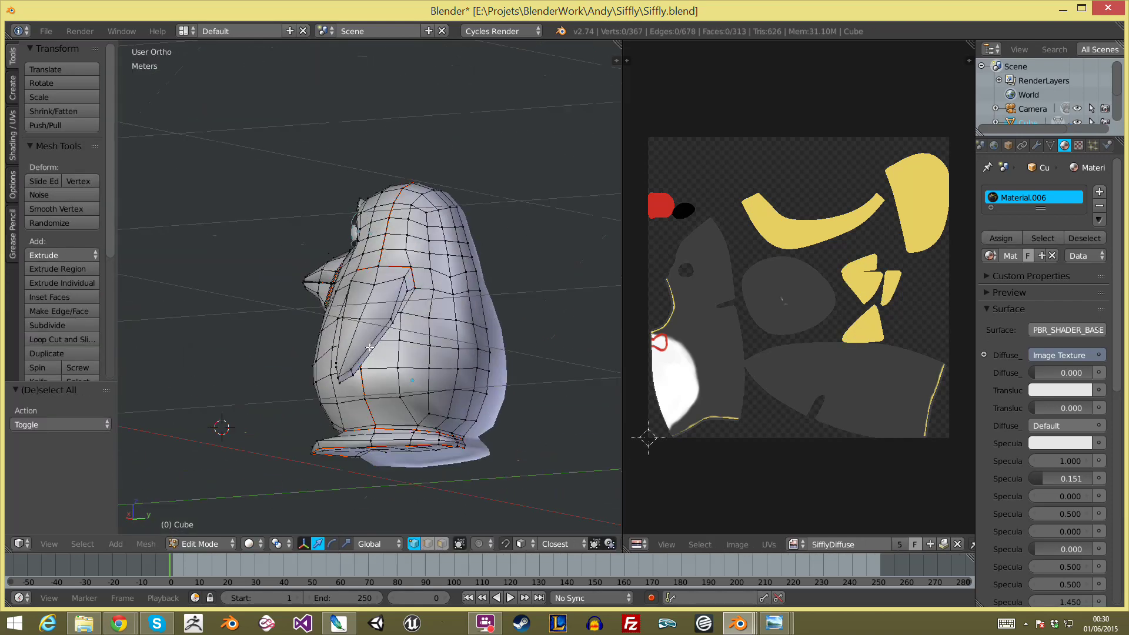
key("Tab")
key("KP_1")
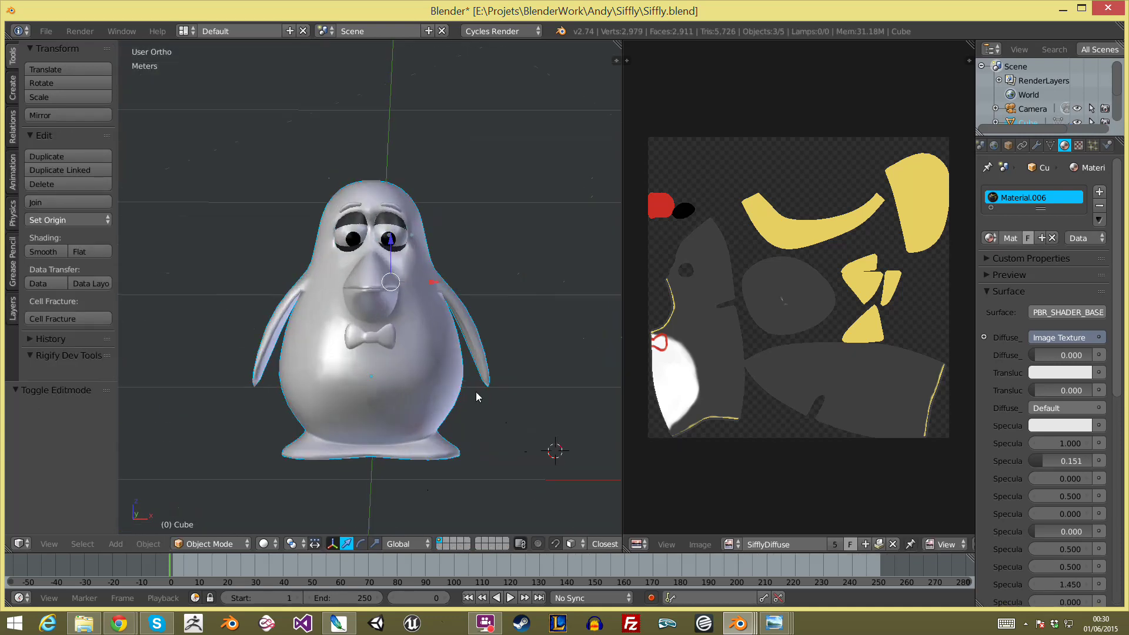
key("shift+z")
key("shift+z")
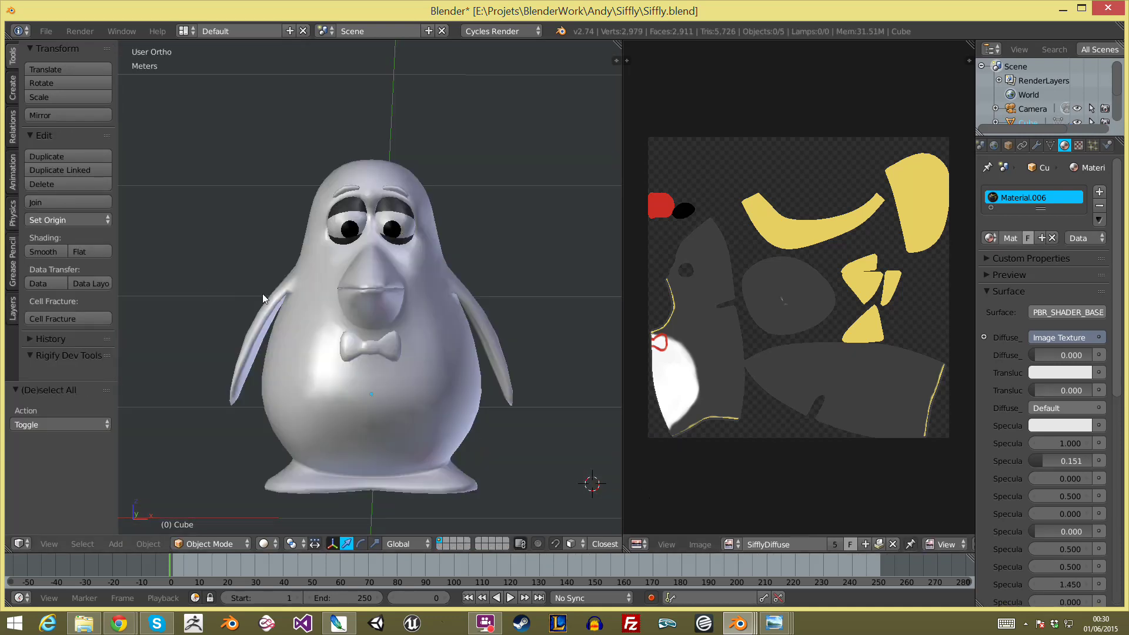
scroll(455, 424, "down", 2)
Step: In EAndy25.blend, zoom the final render onto the penguin on the book
left_click(411, 567)
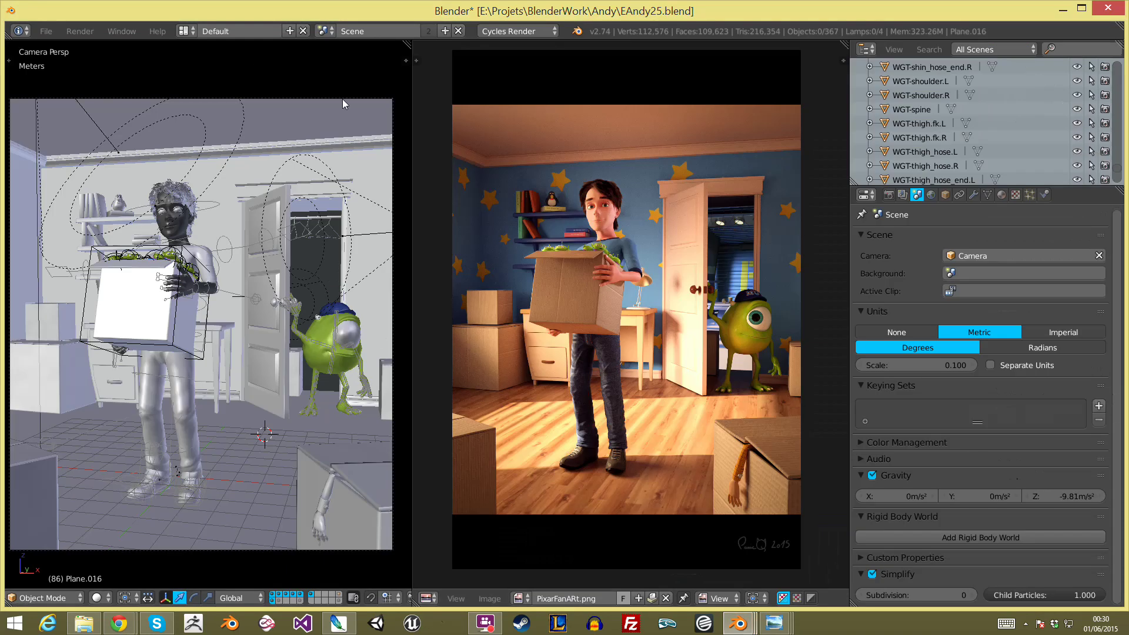
scroll(563, 247, "up", 5)
mouse_move(718, 478)
middle_mouse_down()
mouse_move(622, 498)
mouse_move(615, 326)
middle_mouse_up()
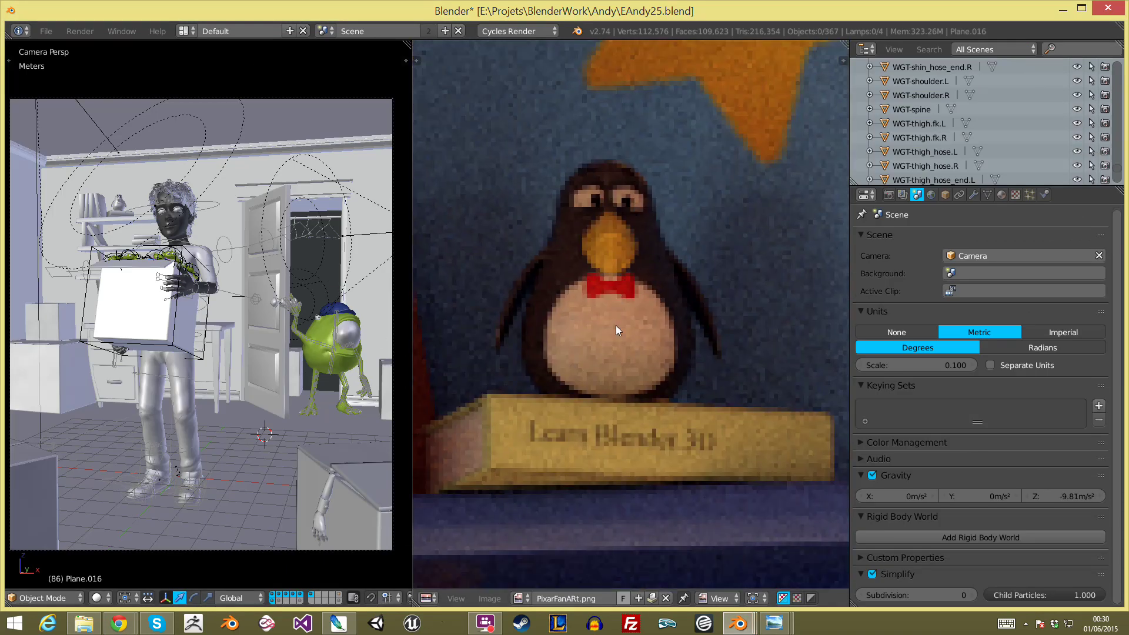
scroll(562, 329, "up", 1)
scroll(562, 329, "down", 7)
scroll(650, 397, "down", 3)
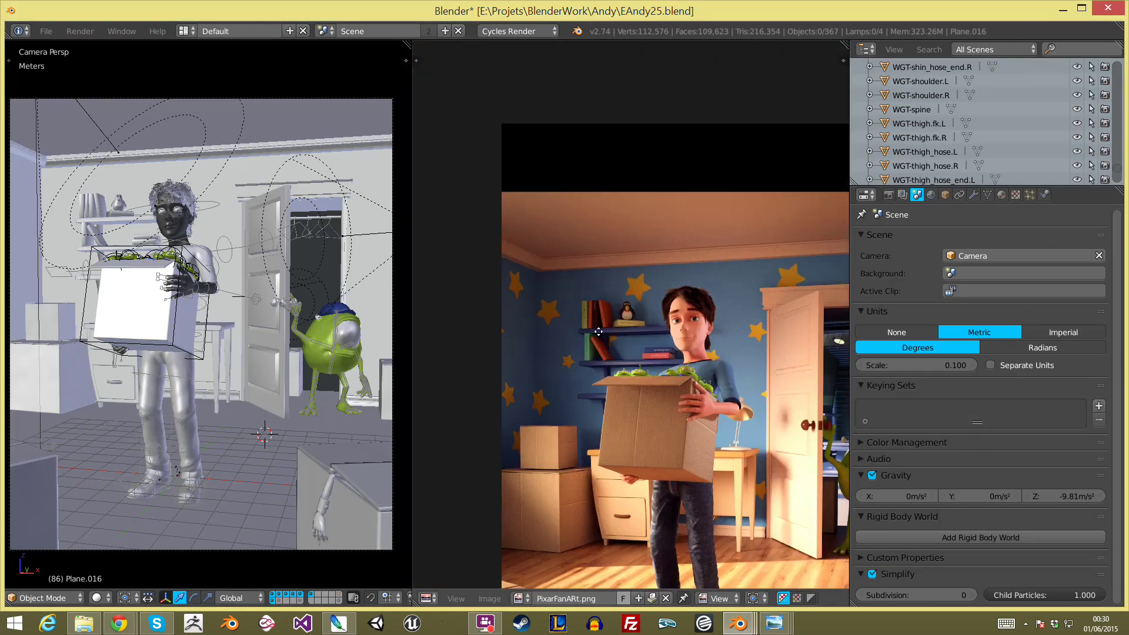
scroll(650, 397, "down", 1)
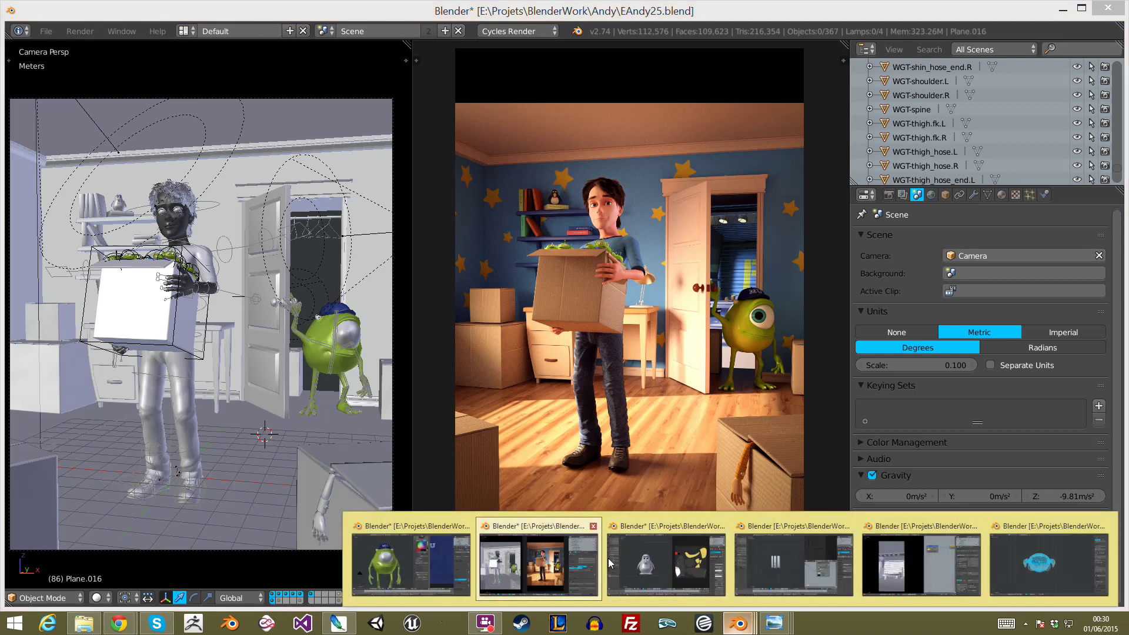
Step: Back in Siffly.blend, box-select the whole penguin, frame it and copy it
mouse_move(738, 623)
left_click(667, 558)
key("shift+z")
mouse_move(498, 295)
middle_mouse_down()
mouse_move(362, 340)
mouse_move(323, 326)
middle_mouse_up()
key("shift+z")
key("b")
left_click_drag(245, 141, 467, 411)
key("KP_Decimal")
key("ctrl+c")
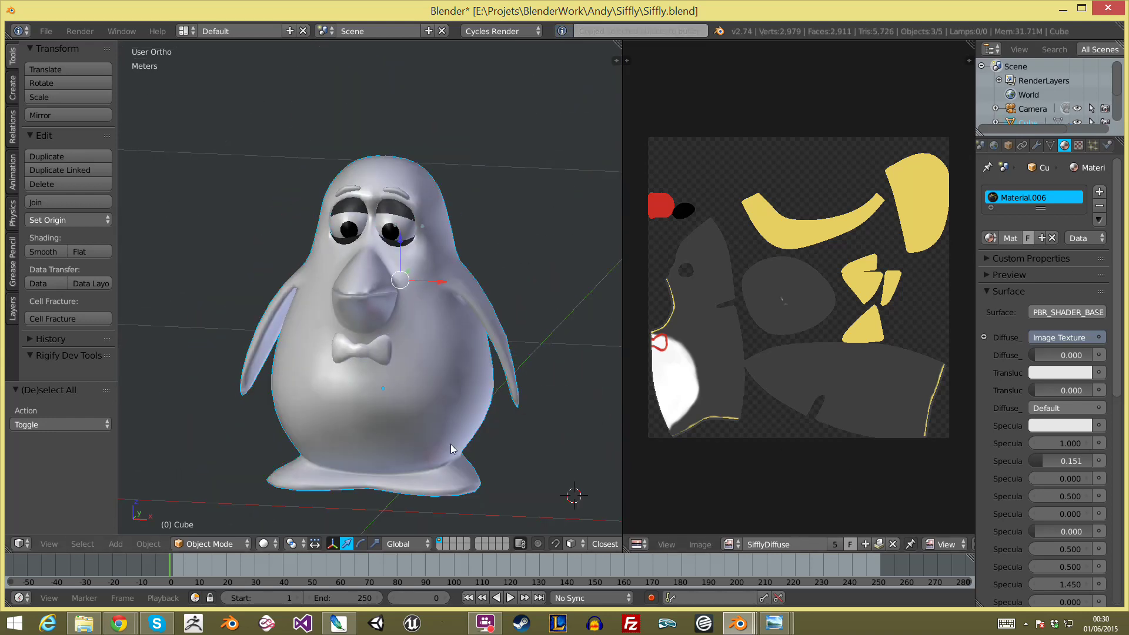
Step: Show Material.006's PBR_SHADER_BASE nodes in the Node Editor, then bring up its documentation page
scroll(450, 443, "down", 2)
left_click(638, 544)
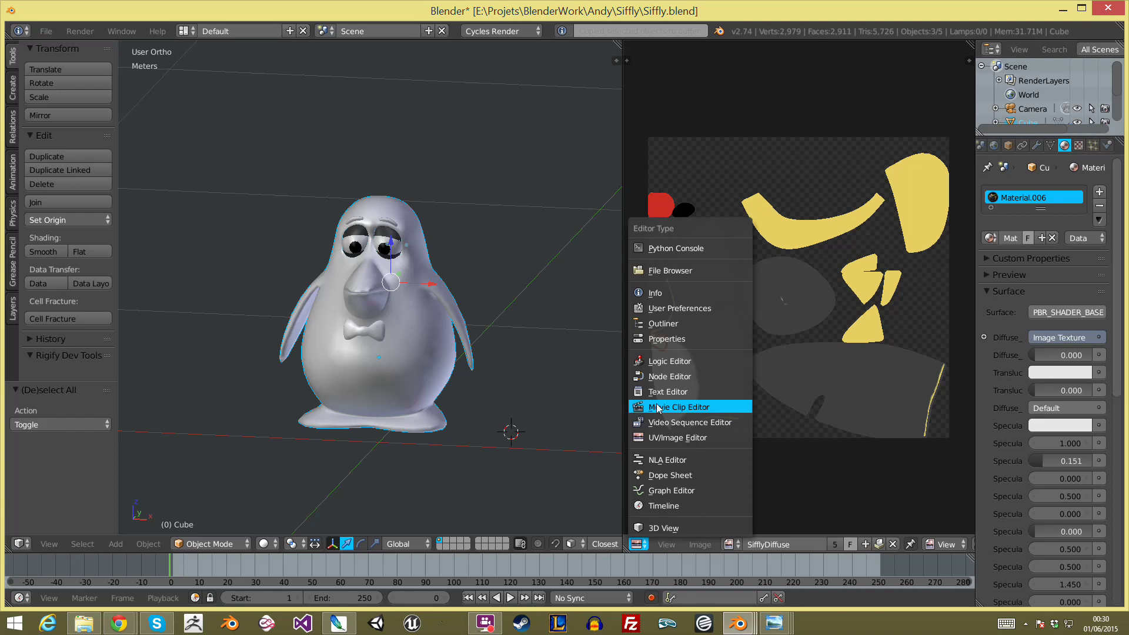
left_click(664, 376)
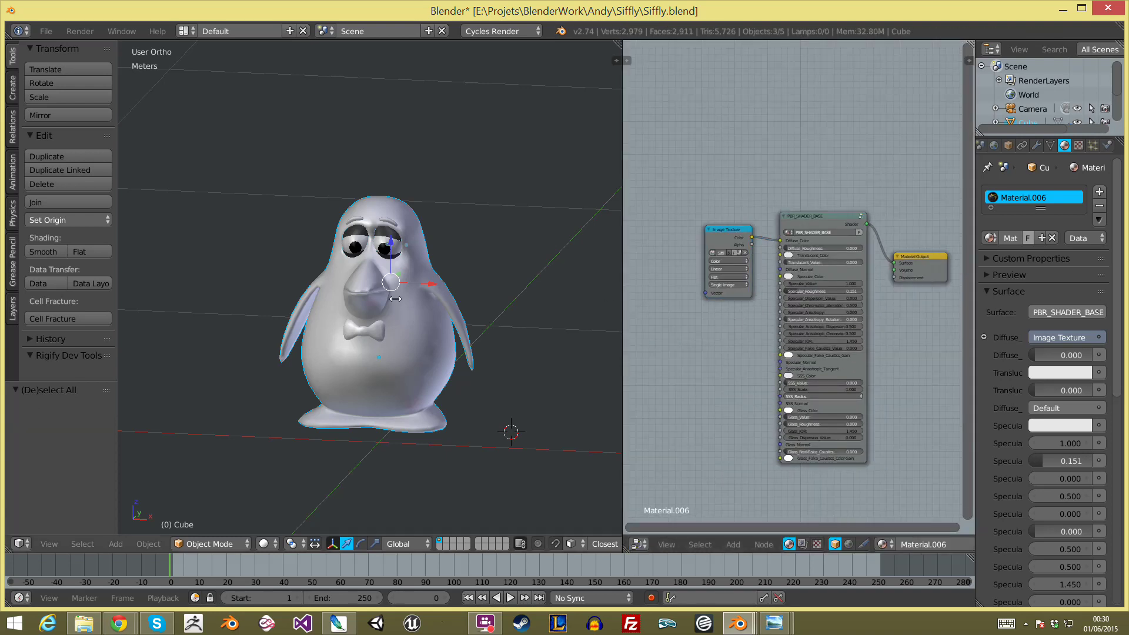
scroll(838, 287, "up", 1)
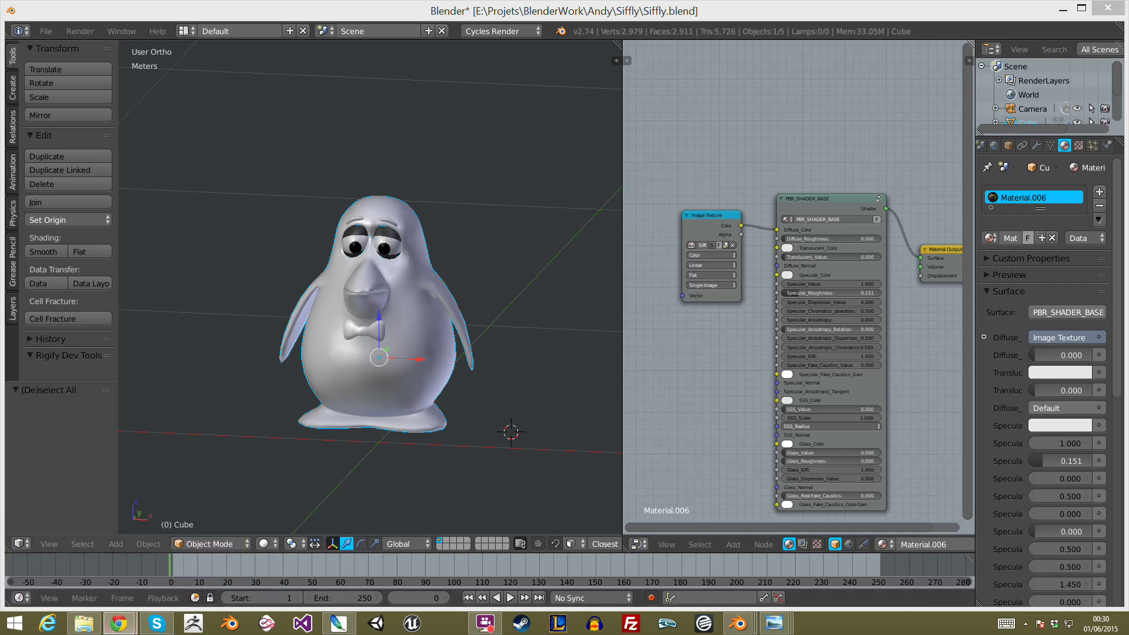
left_click(119, 623)
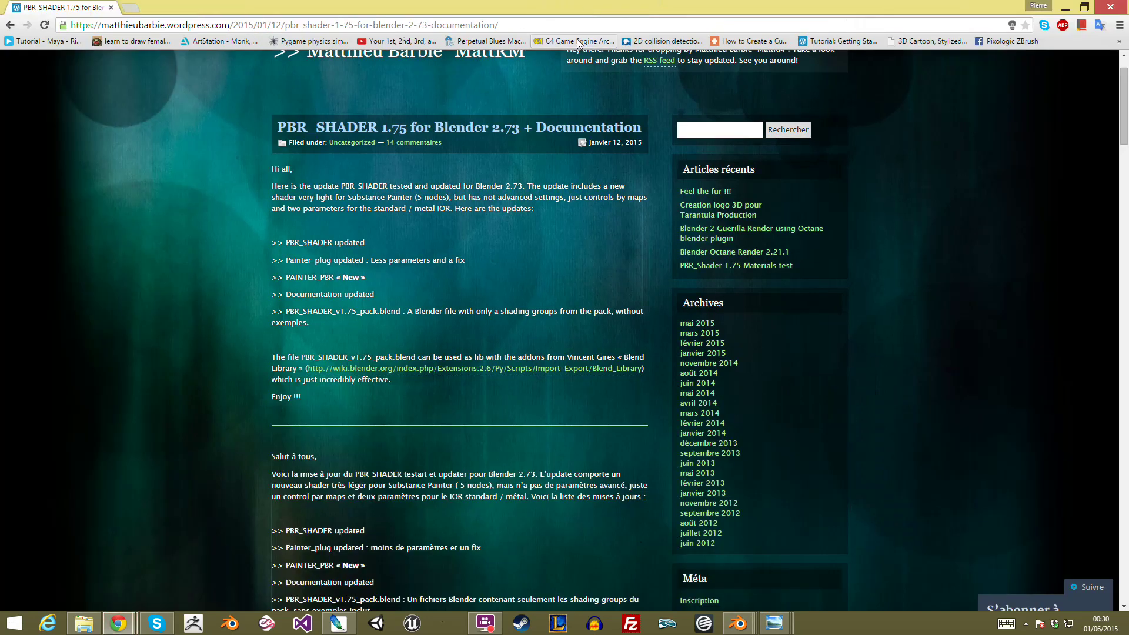
Step: Read the PBR_SHADER 1.75 post down to SHADER PACK HERE, then return to Siffly.blend
scroll(460, 236, "up", 1)
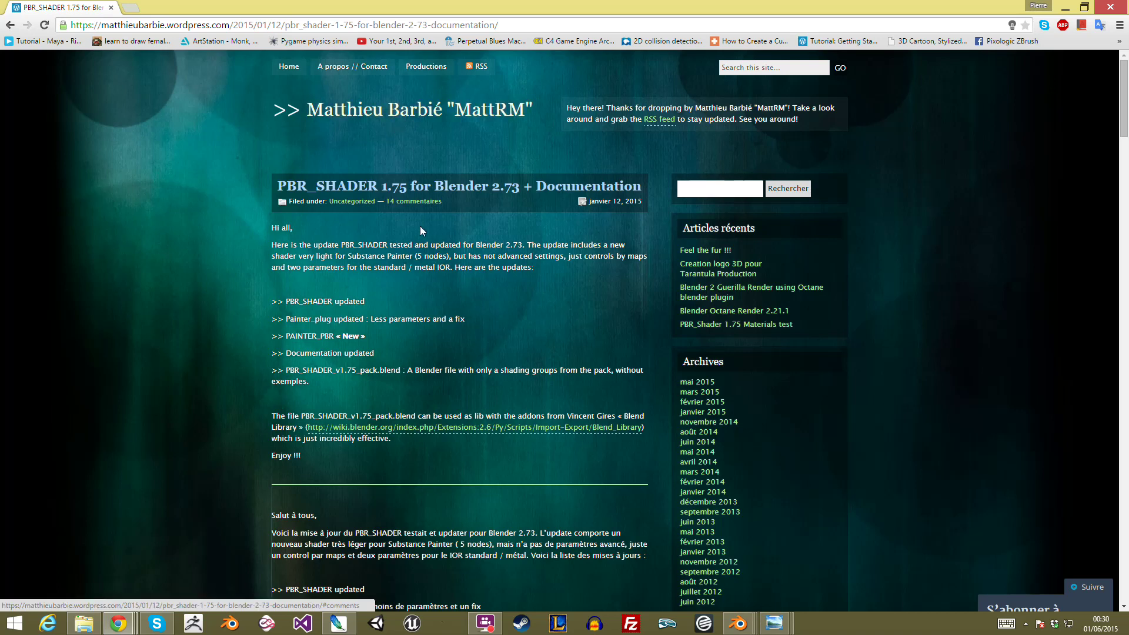
scroll(420, 207, "down", 6)
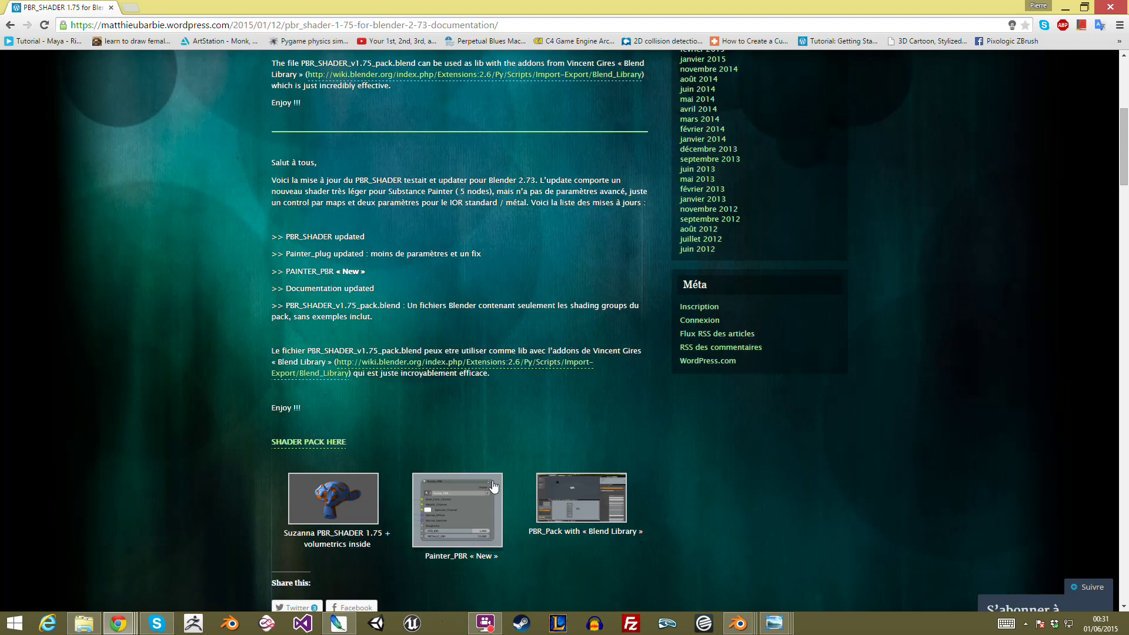
scroll(375, 393, "down", 1)
scroll(297, 449, "down", 3)
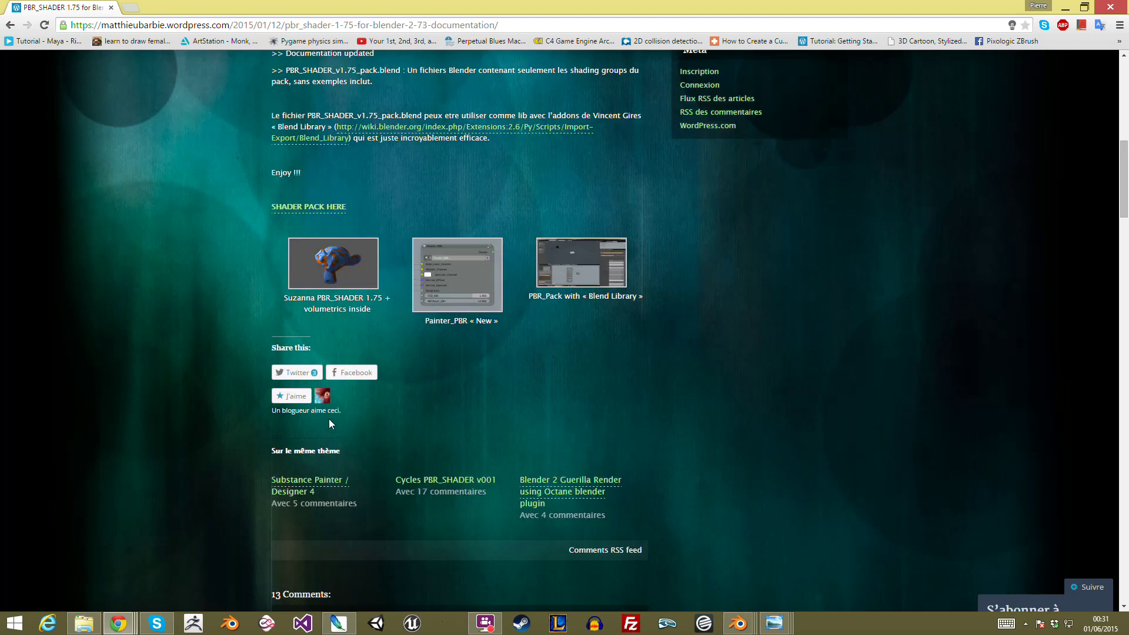
scroll(330, 418, "up", 1)
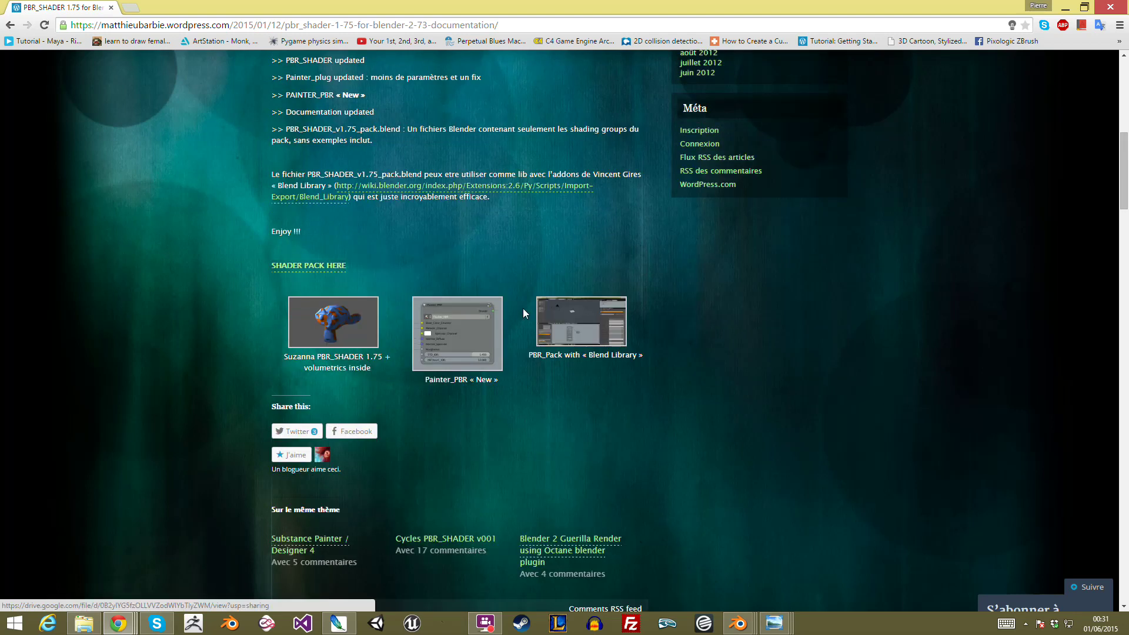
left_click(738, 628)
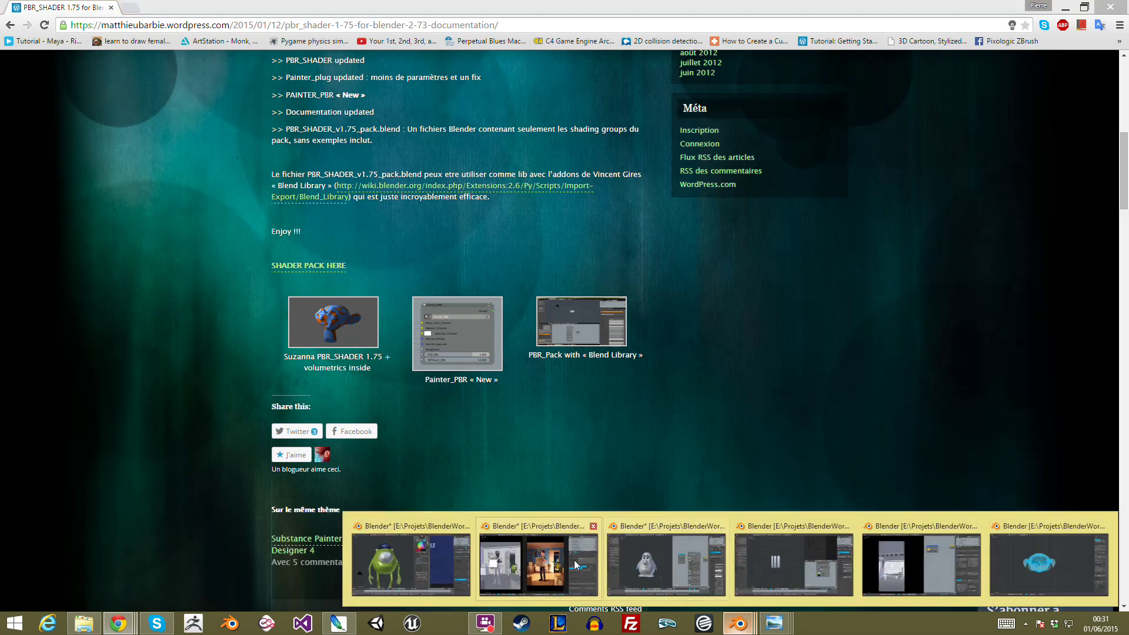
left_click(662, 562)
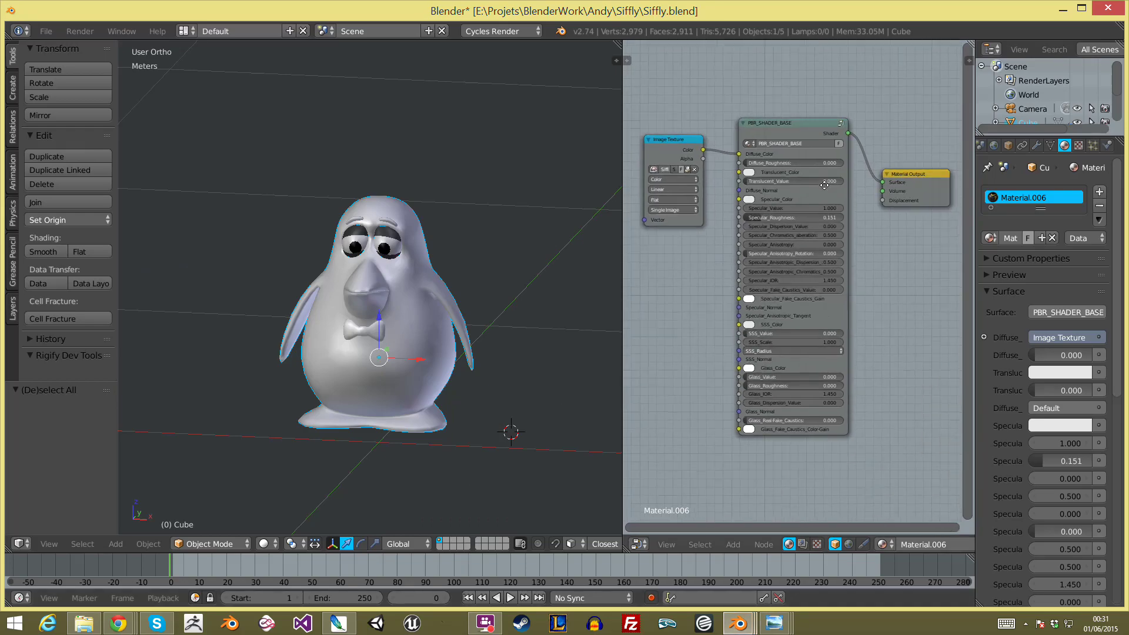
Step: Widen the PBR_SHADER_BASE node and zoom in on its Specular inputs
left_click_drag(846, 434, 852, 436)
scroll(830, 380, "up", 2)
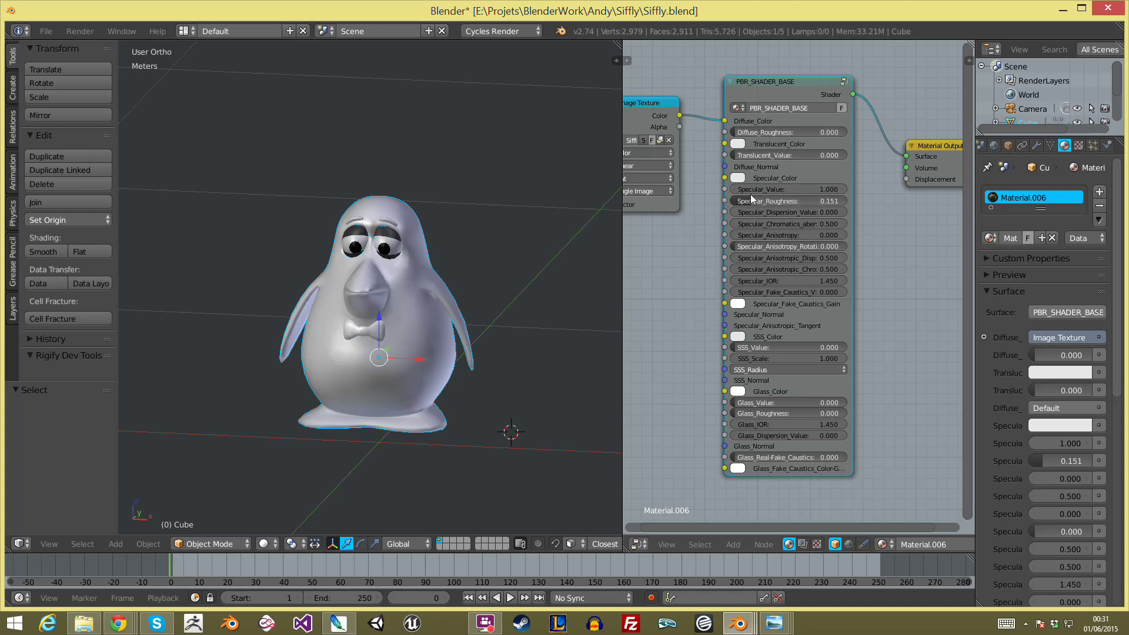
Step: Preview the penguin in Cycles rendered view and orbit slightly around it
scroll(756, 352, "down", 2)
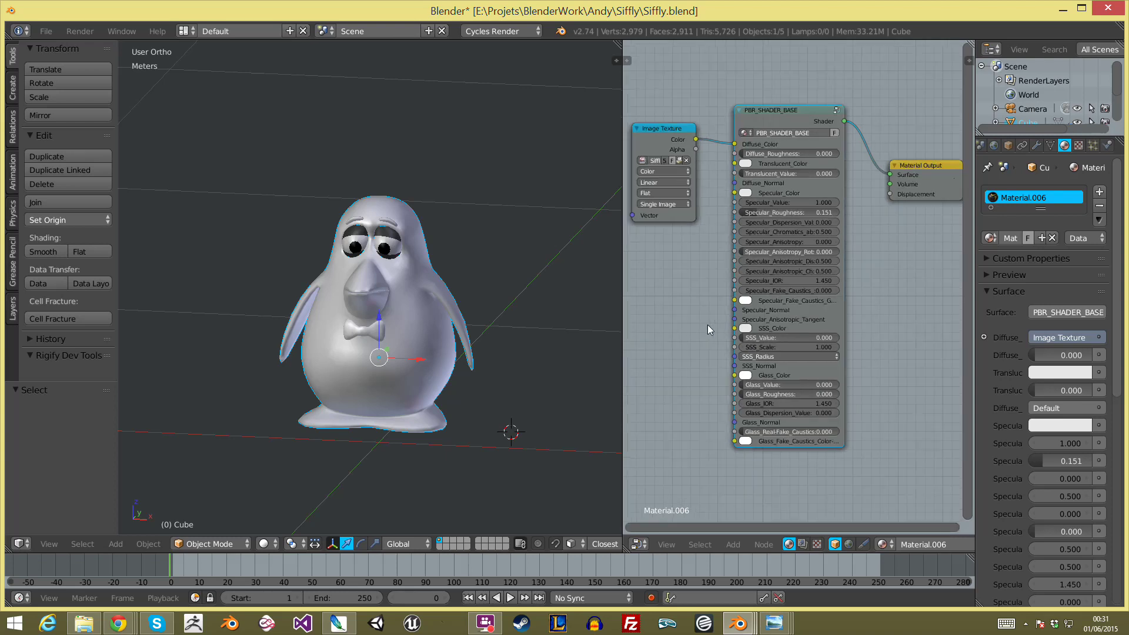
scroll(707, 325, "down", 1)
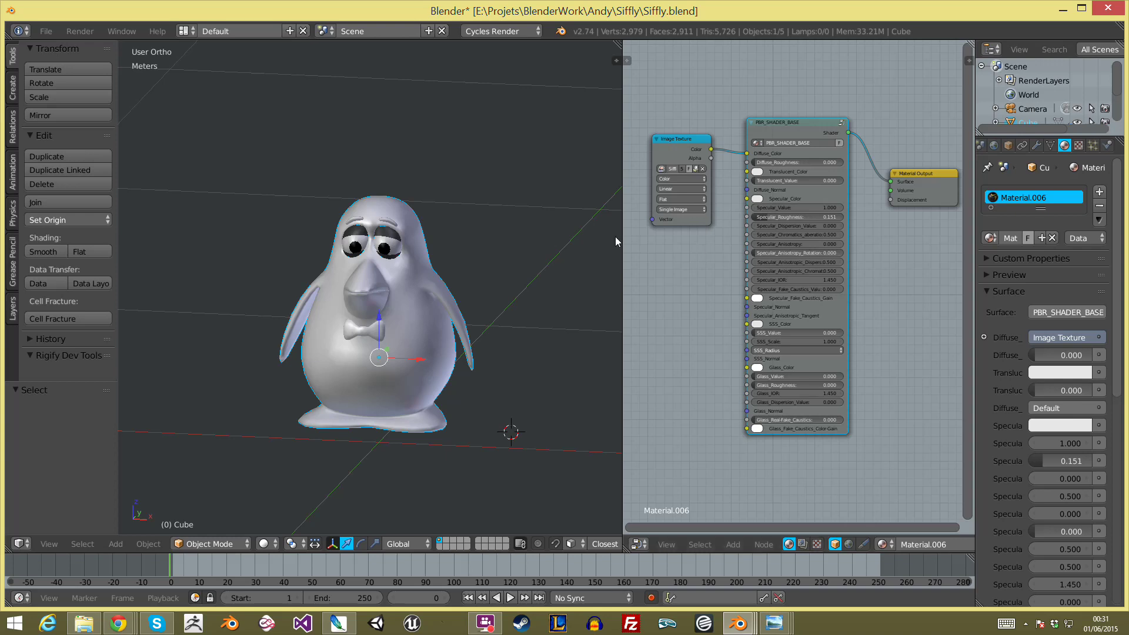
key("shift+z")
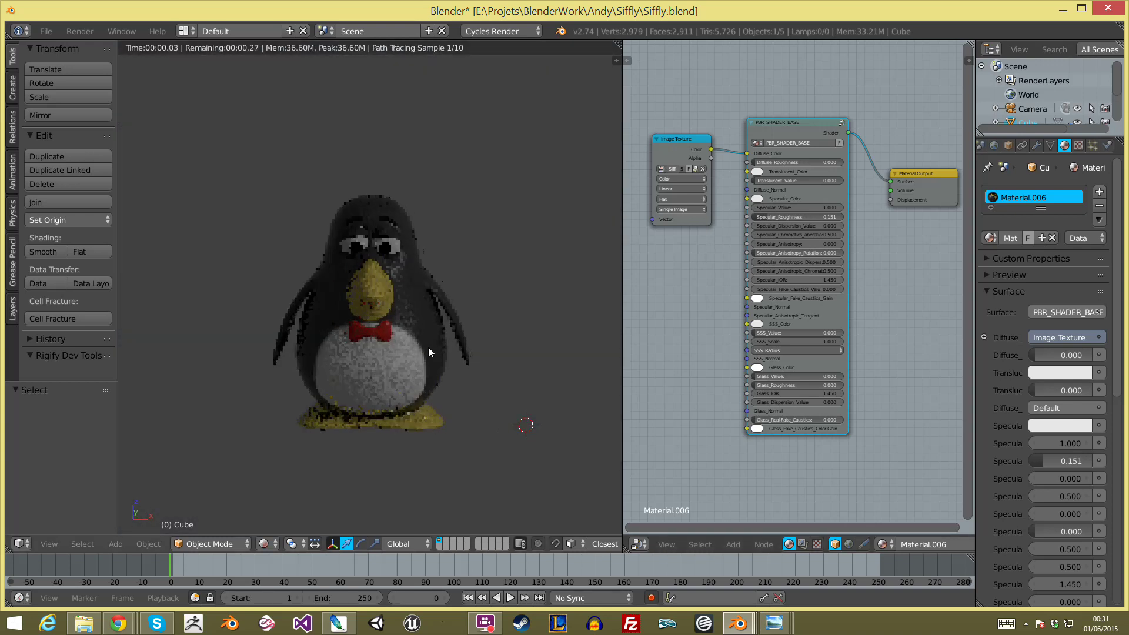
scroll(428, 347, "down", 1)
scroll(390, 383, "down", 2)
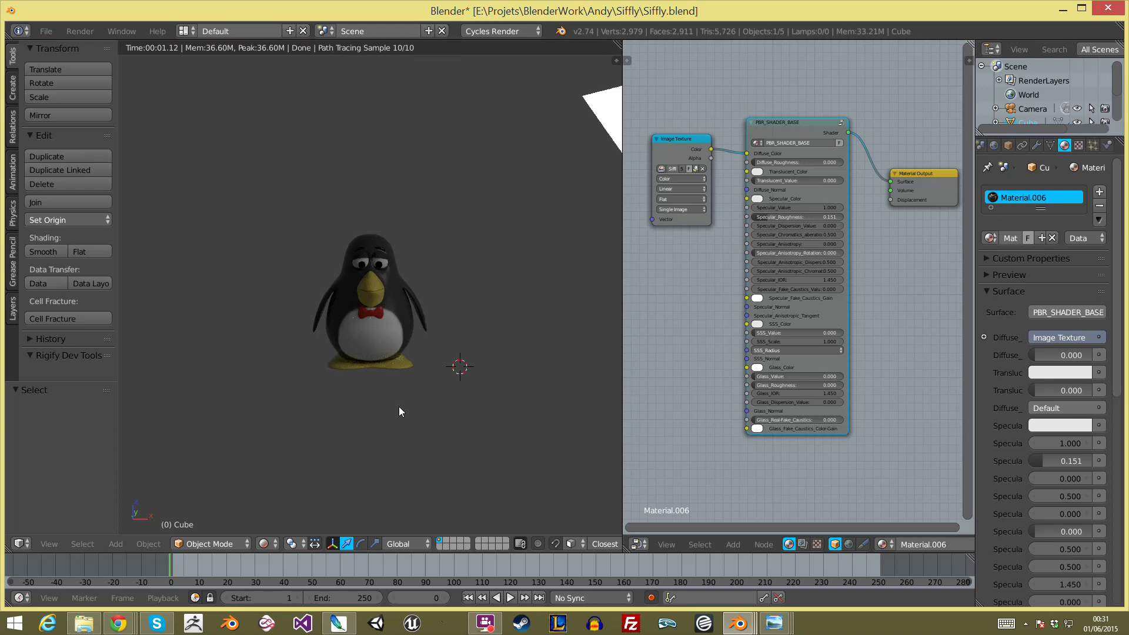
mouse_move(400, 406)
middle_mouse_down()
mouse_move(457, 332)
mouse_move(453, 313)
mouse_move(442, 326)
middle_mouse_up()
Step: Select the whole penguin mesh, re-render it, and show the SifflyDiffuse image in the UV/Image Editor
key("shift+z")
scroll(420, 348, "up", 4)
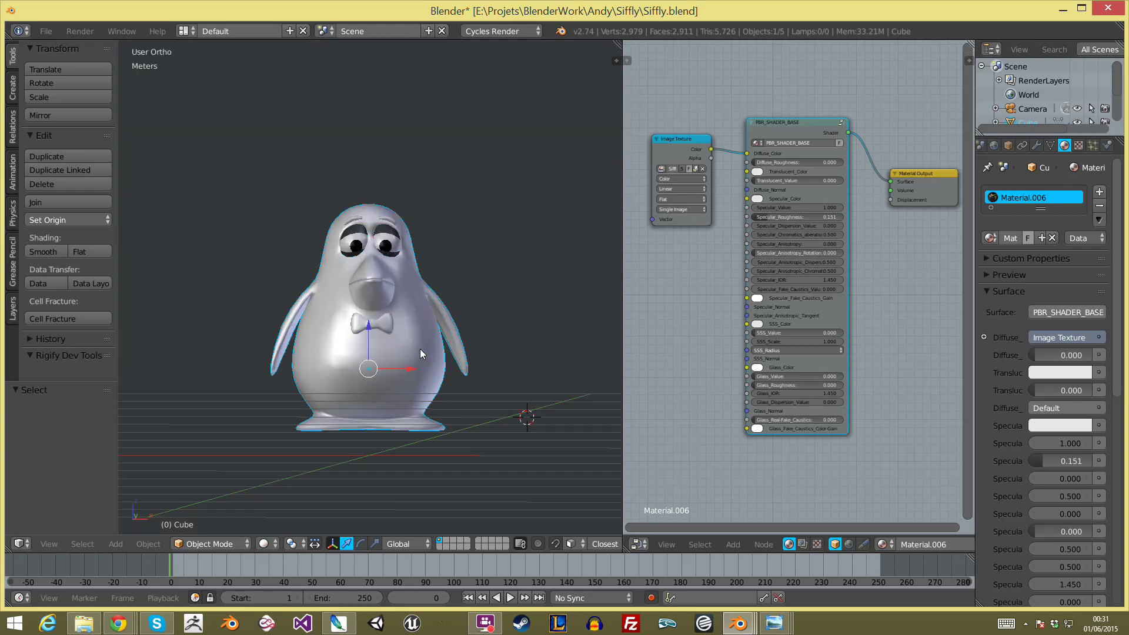
key("Tab")
key("a")
scroll(419, 374, "up", 3)
key("Tab")
key("shift+z")
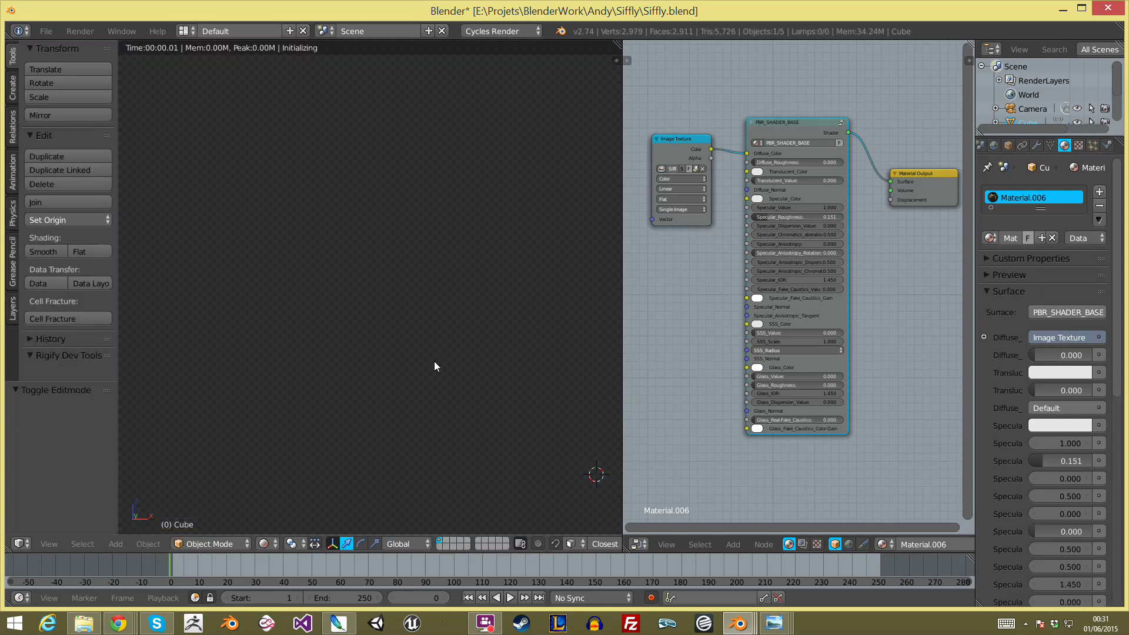
left_click(638, 543)
left_click(637, 436)
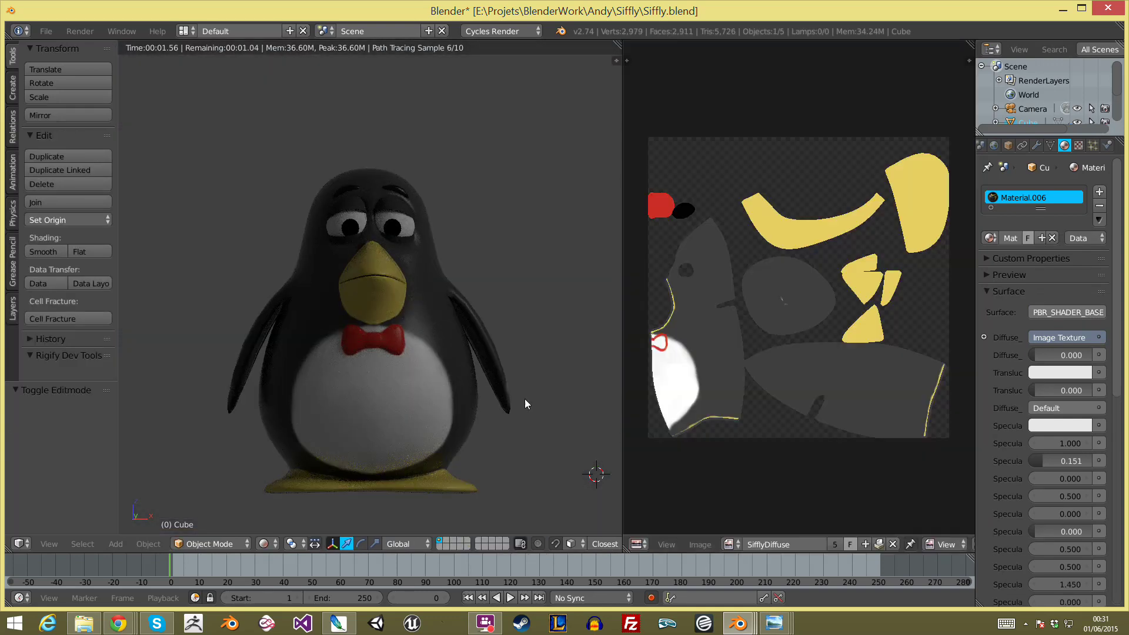
Step: In Edit Mode, select the connected bow tie faces with L
key("shift+z")
scroll(453, 369, "up", 5)
key("Tab")
key("a")
middle_click_drag(403, 426, 396, 338, "shift")
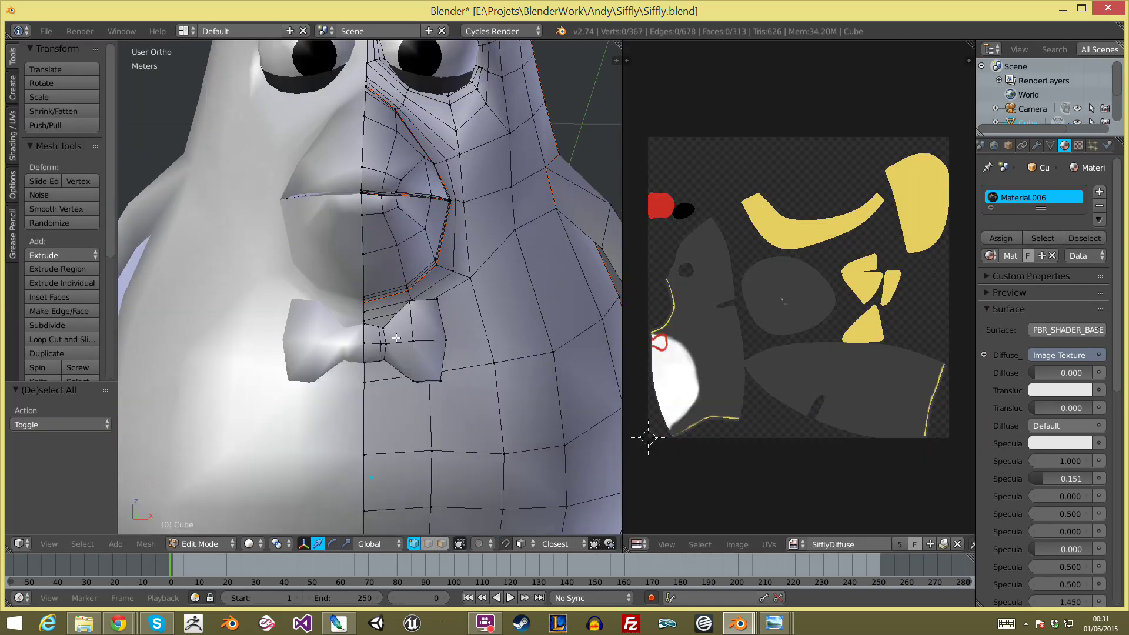
key("l")
scroll(398, 315, "down", 3)
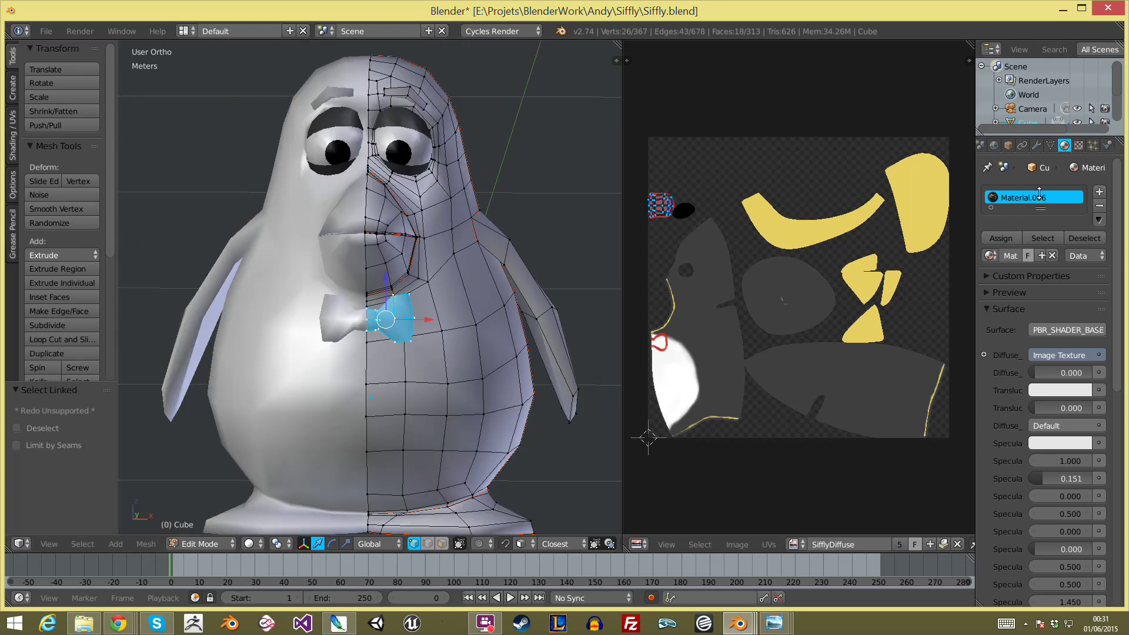
Step: Set the render engine to Blender Render, switch to edge selection and clear the bow tie selection
left_click(501, 31)
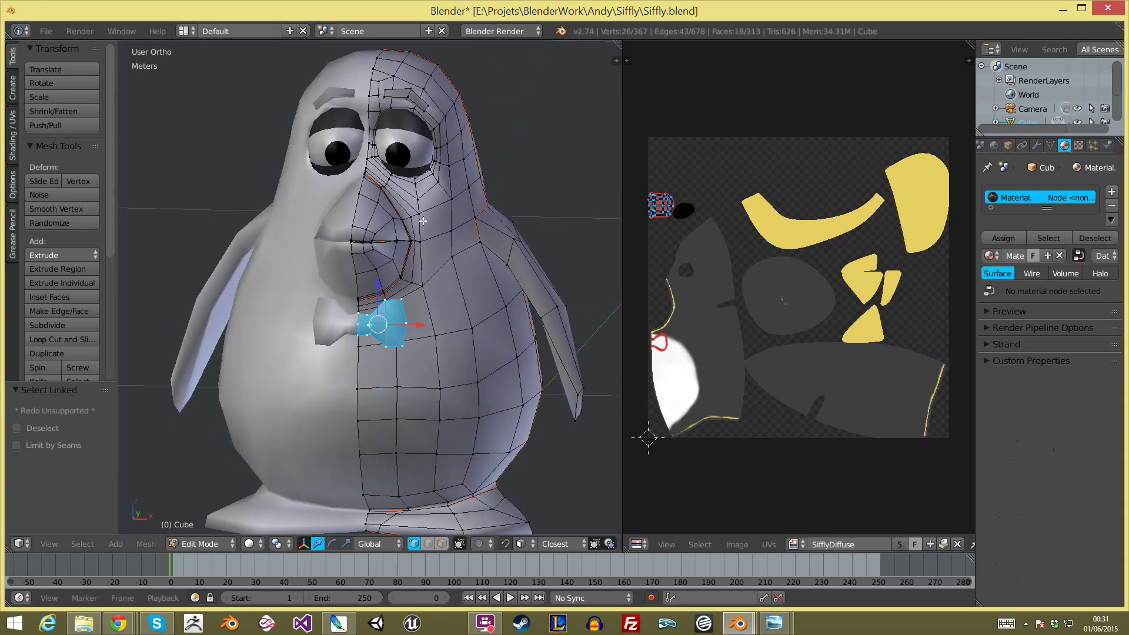
scroll(360, 340, "up", 4)
middle_click_drag(367, 363, 253, 329)
key("ctrl+Tab")
left_click(253, 327)
key("a")
Step: Select the whole penguin mesh in Edit Mode so its UV layout appears over SifflyDiffuse
key("a")
middle_click_drag(252, 186, 377, 247)
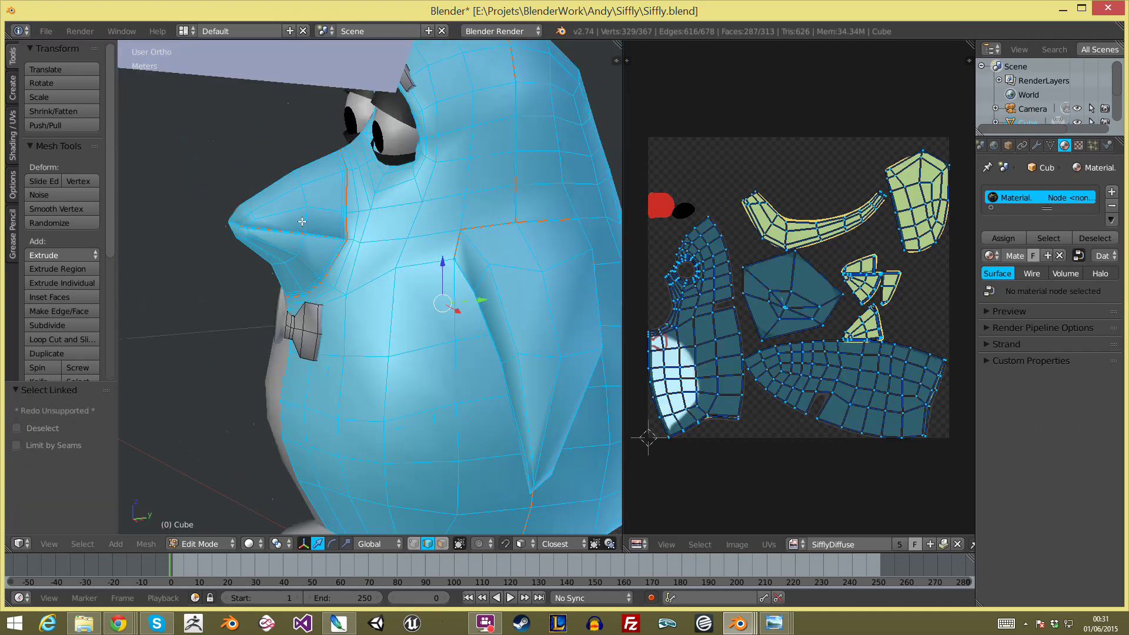
key("Tab")
key("Tab")
scroll(496, 269, "down", 3)
key("a")
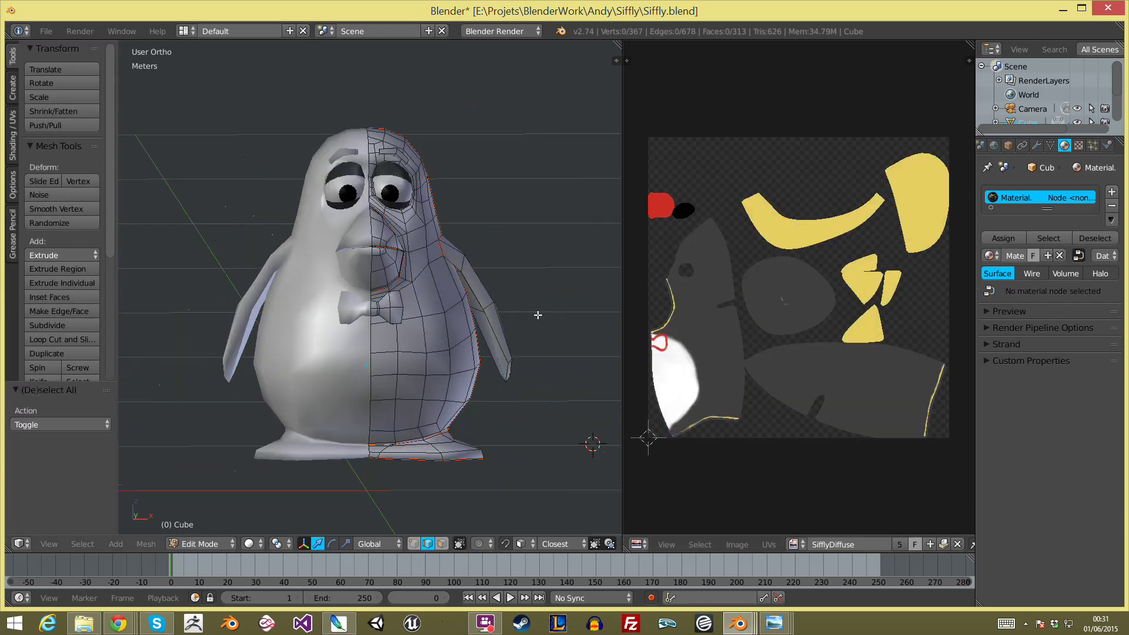
key("a")
key("Tab")
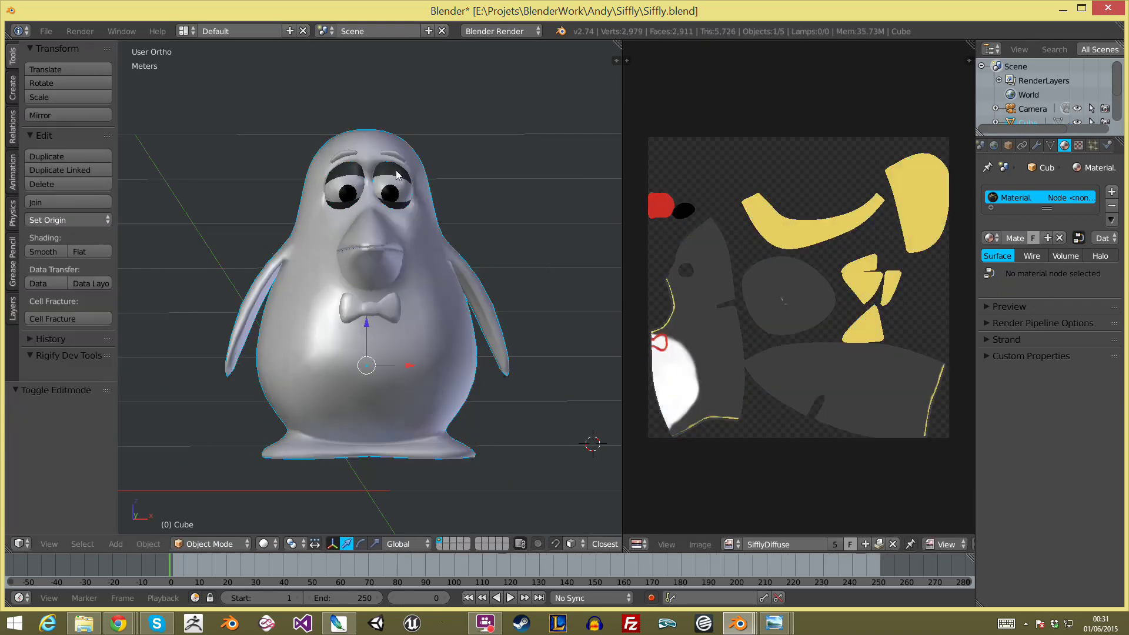
middle_click_drag(496, 179, 449, 286)
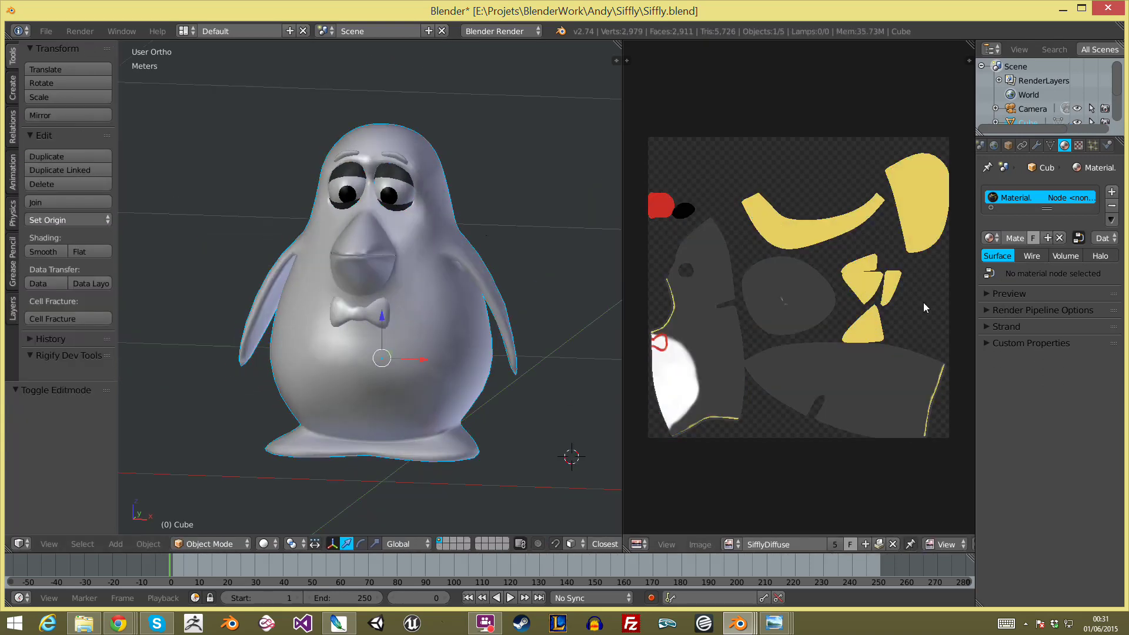
key("Tab")
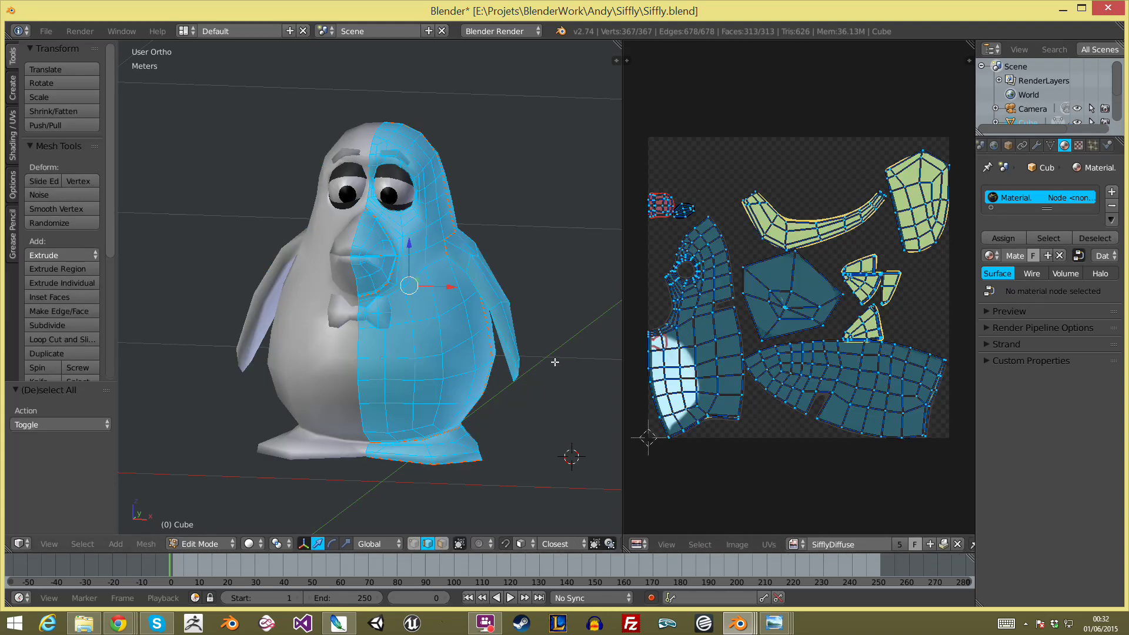
scroll(993, 147, "up", 2)
Step: Set the render settings' Bake mode to Textures and leave Edit Mode
left_click(1005, 145)
scroll(1026, 411, "down", 5)
scroll(1026, 513, "down", 5)
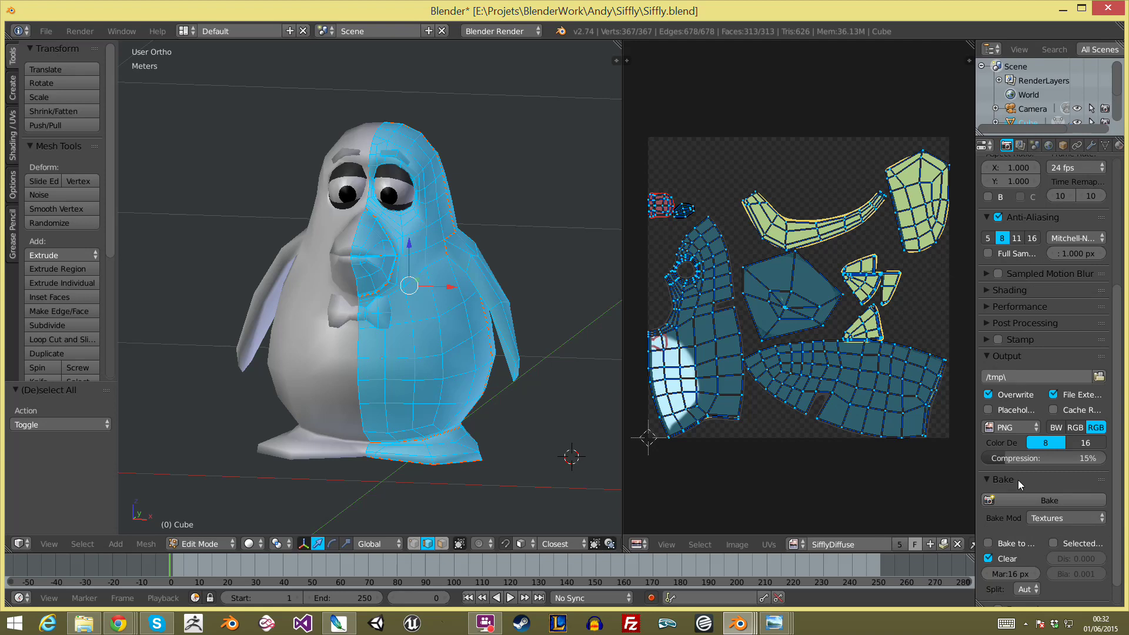
left_click(1061, 516)
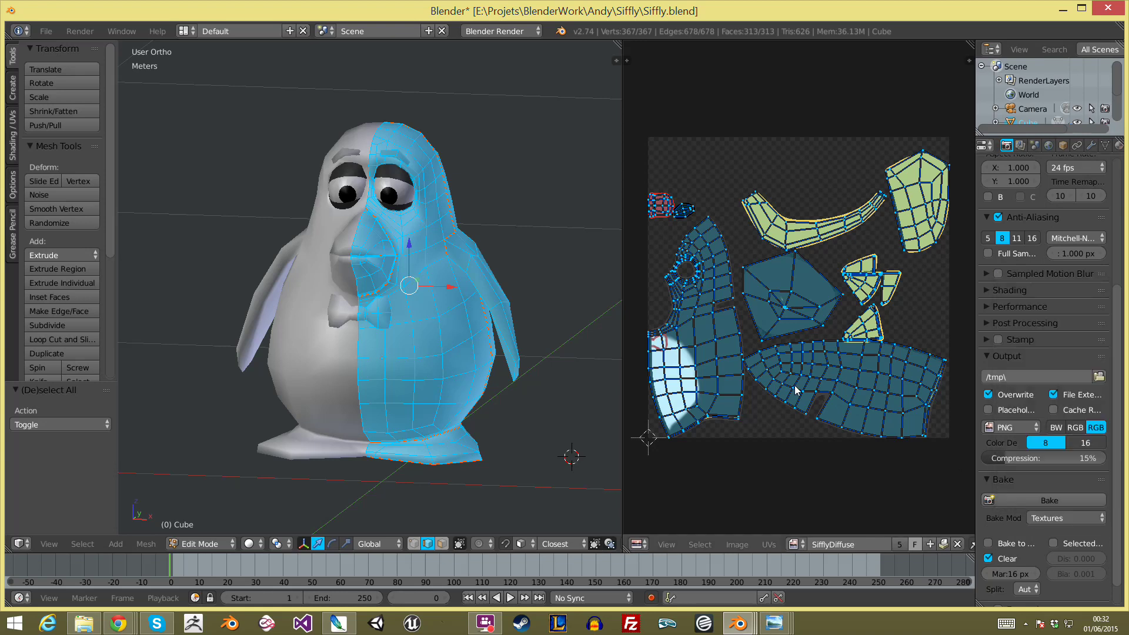
left_click(793, 384)
scroll(724, 368, "up", 3)
key("Tab")
Step: Select the penguin, switch the render engine to Cycles Render and preview it rendered
key("Home")
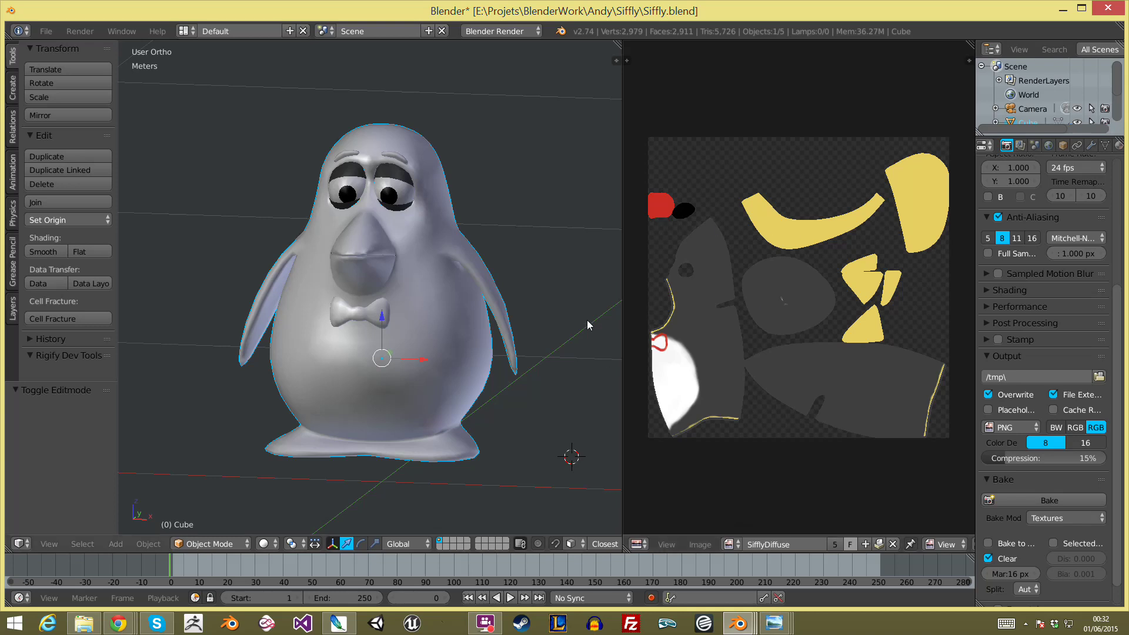
scroll(662, 216, "up", 1)
right_click(427, 370)
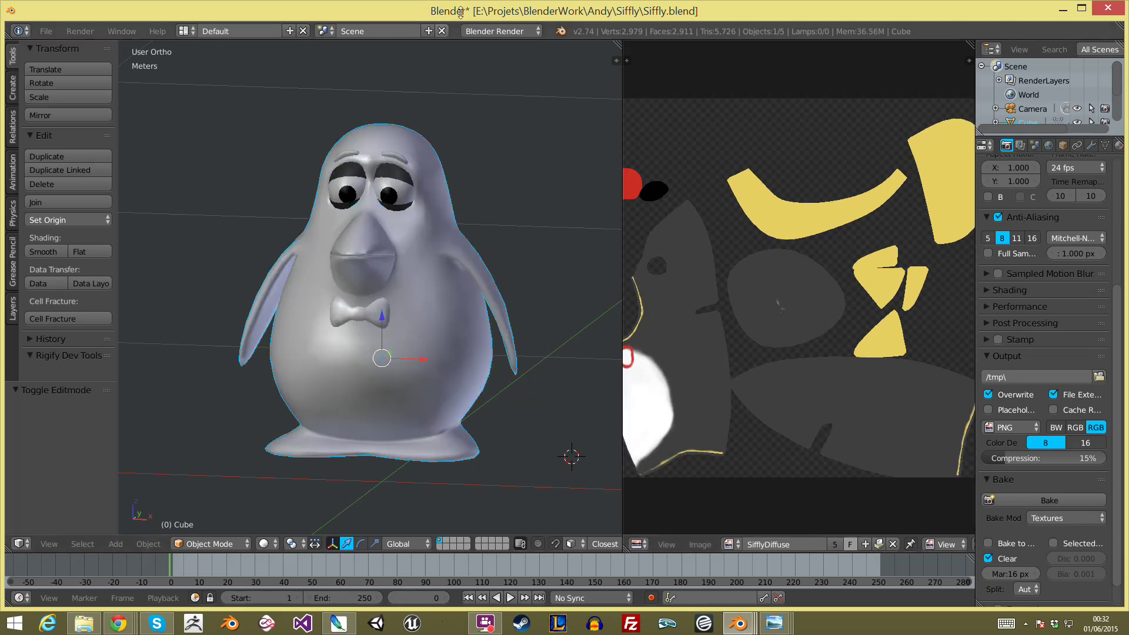
left_click(499, 31)
left_click(498, 80)
key("shift+z")
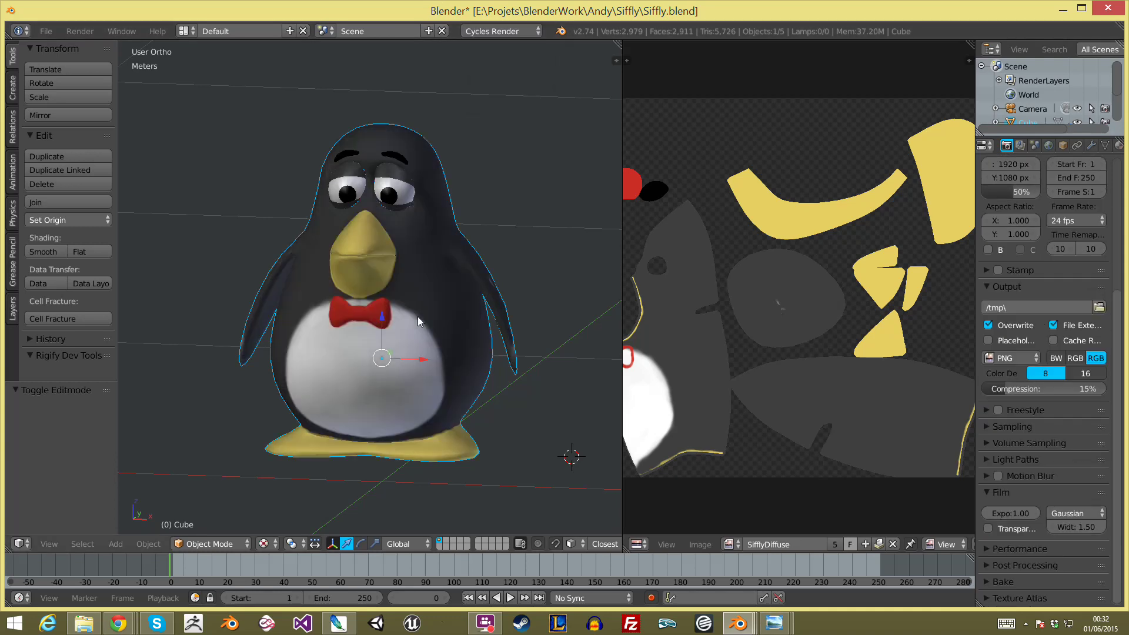
scroll(405, 341, "up", 5)
scroll(388, 388, "up", 2)
scroll(403, 365, "down", 2)
scroll(383, 354, "up", 3)
key("shift+z")
left_click(210, 543)
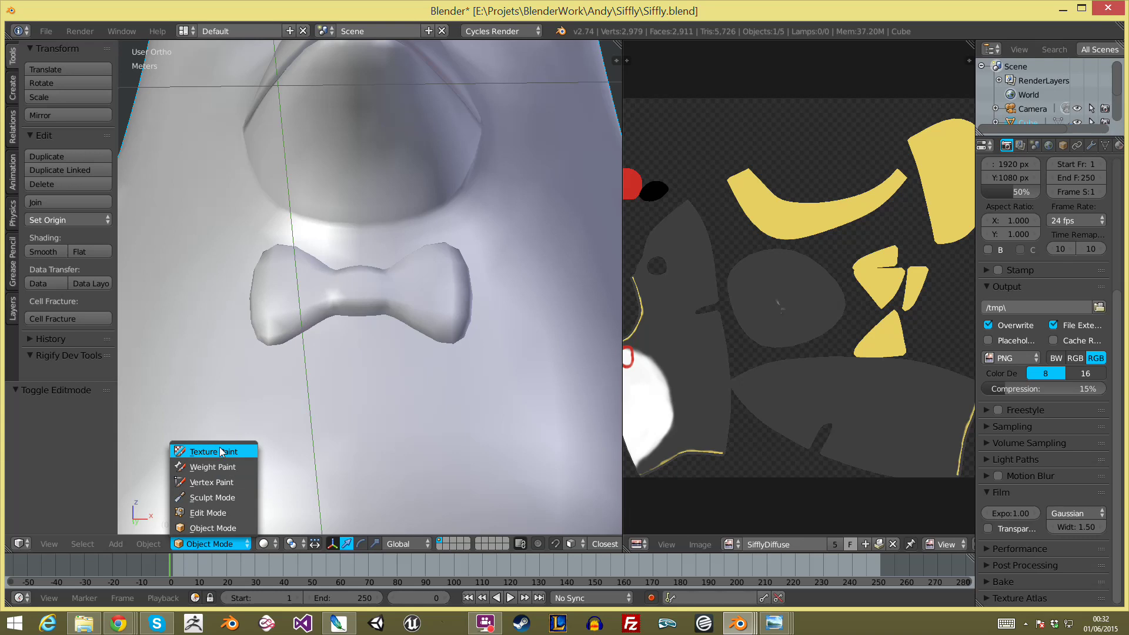
left_click(213, 452)
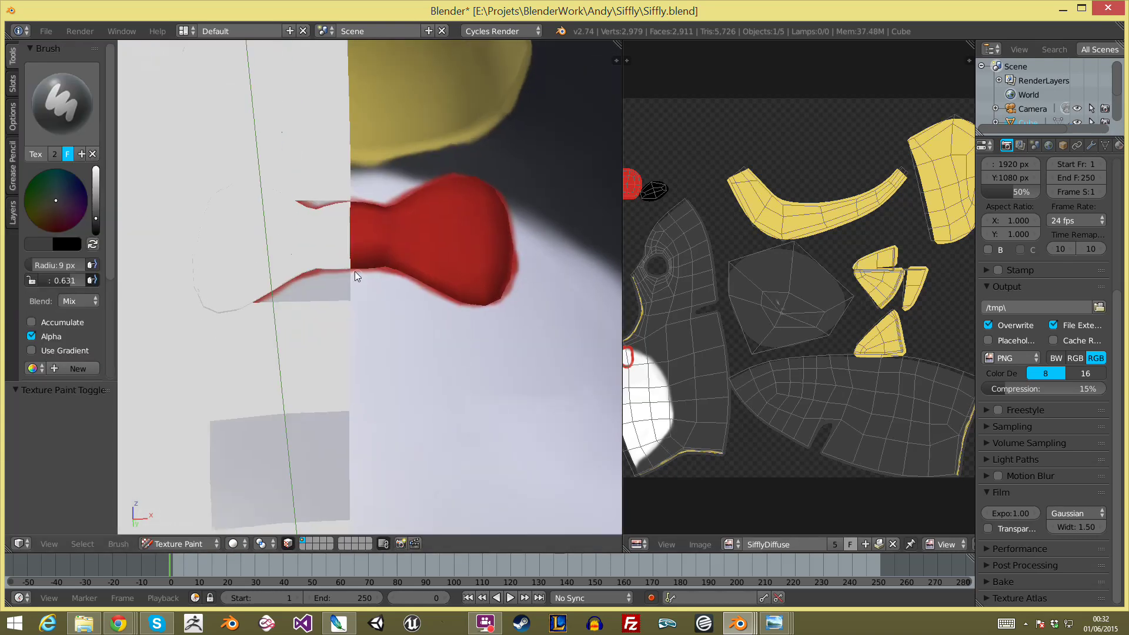
key("shift+z")
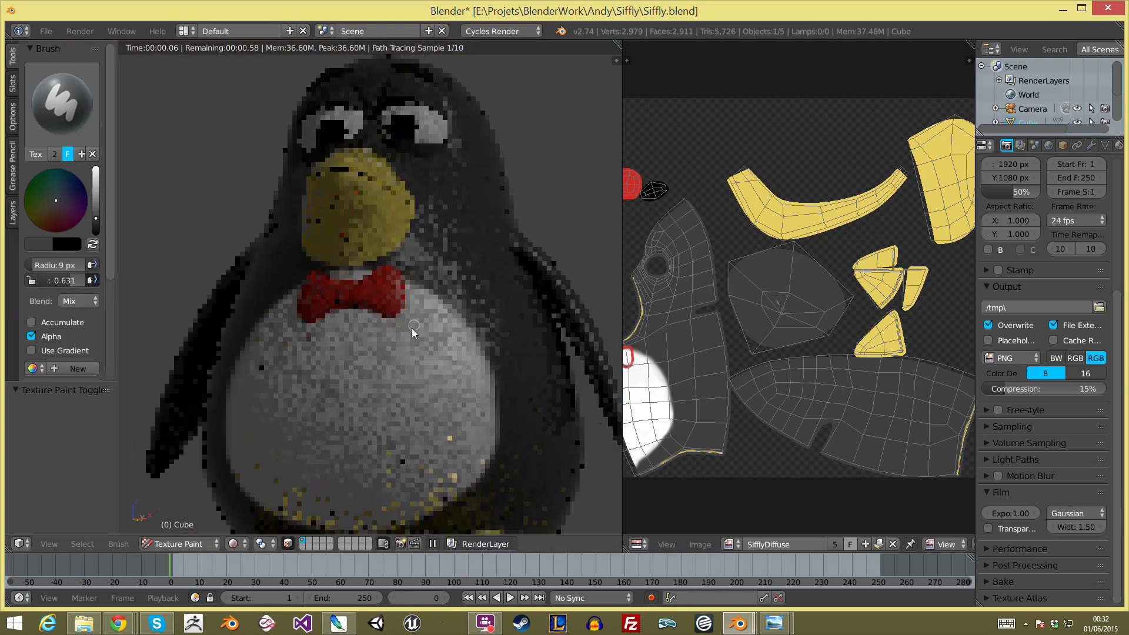
mouse_move(364, 282)
middle_mouse_down()
mouse_move(362, 336)
mouse_move(425, 294)
mouse_move(434, 224)
middle_mouse_up()
key("Tab")
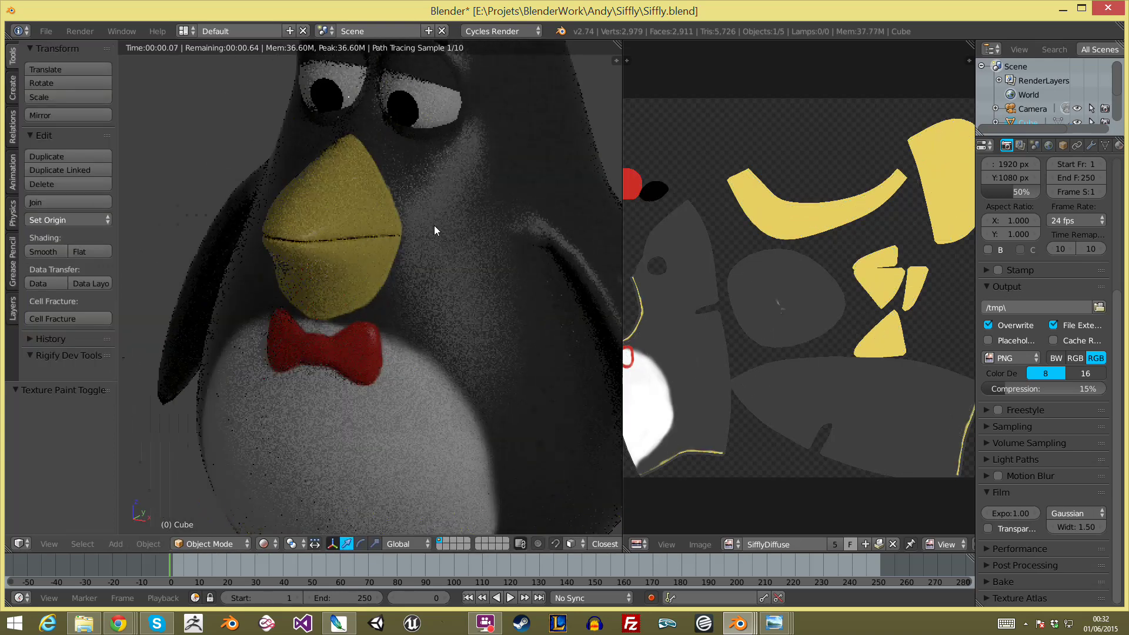
scroll(468, 213, "up", 5)
scroll(452, 221, "down", 2)
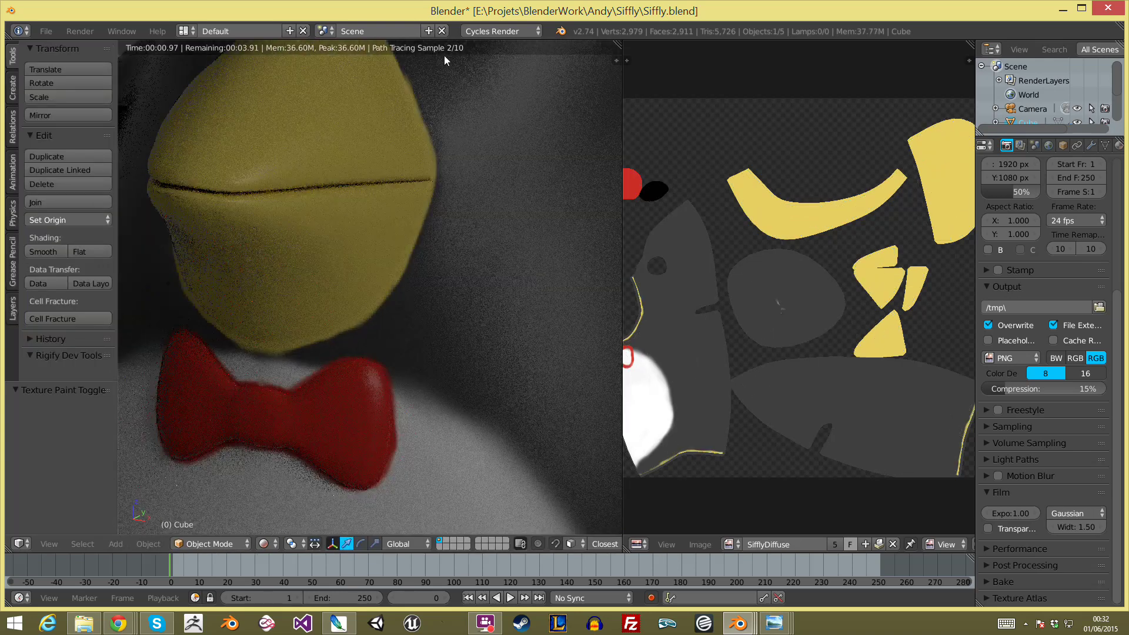
scroll(441, 202, "down", 4)
scroll(439, 199, "down", 1)
mouse_move(368, 253)
middle_mouse_down()
mouse_move(354, 250)
mouse_move(380, 223)
middle_mouse_up()
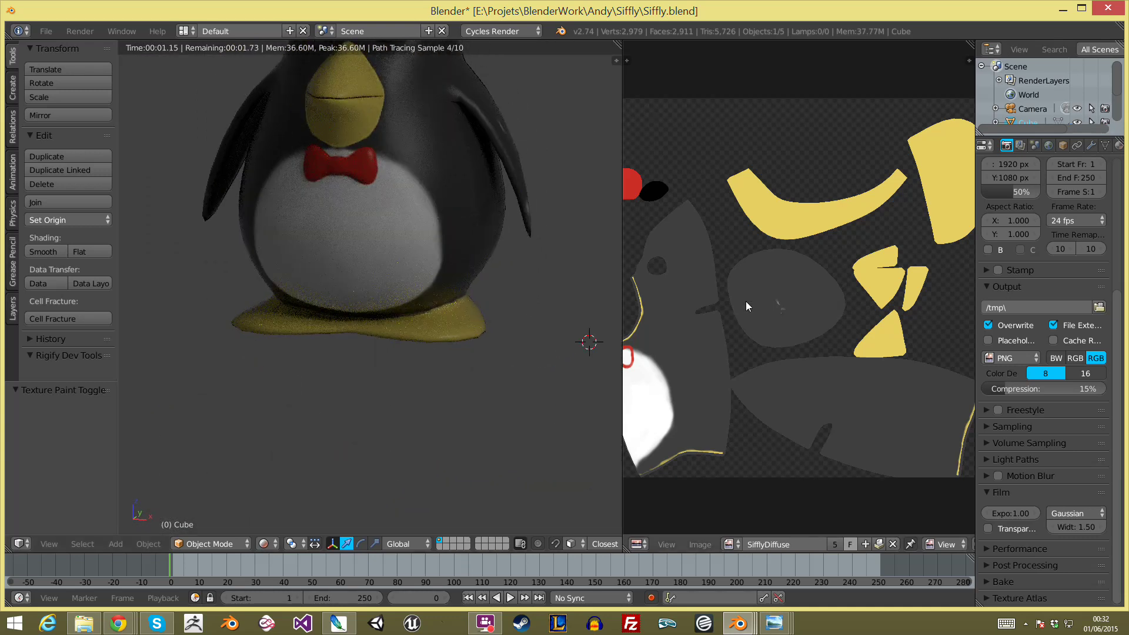
middle_click_drag(745, 300, 766, 267)
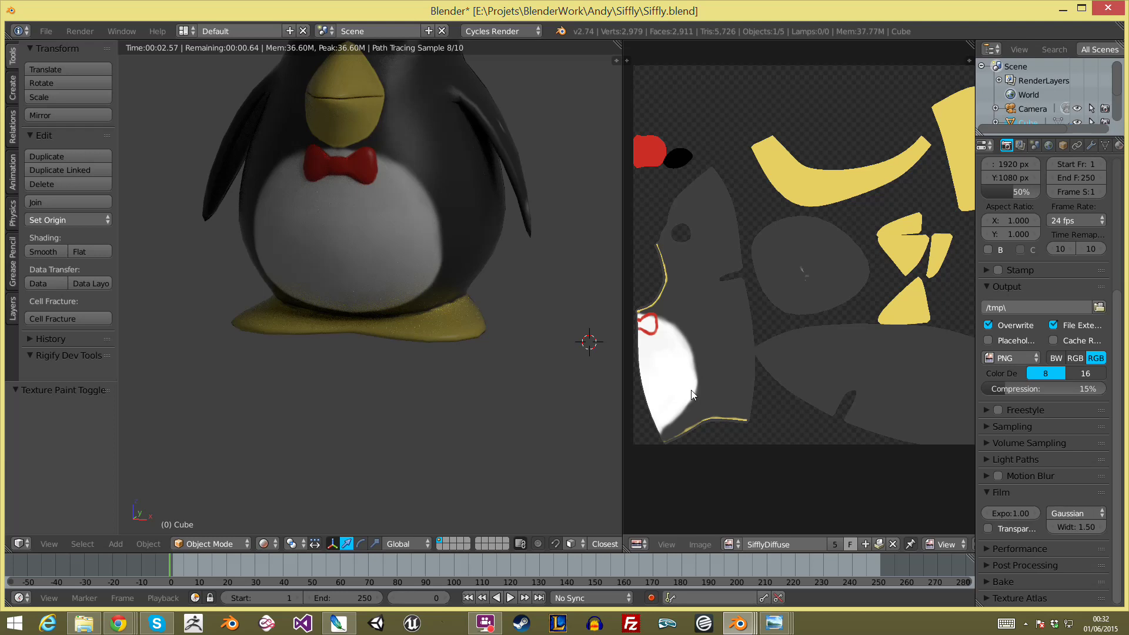
scroll(393, 69, "up", 6)
middle_click_drag(484, 281, 526, 373)
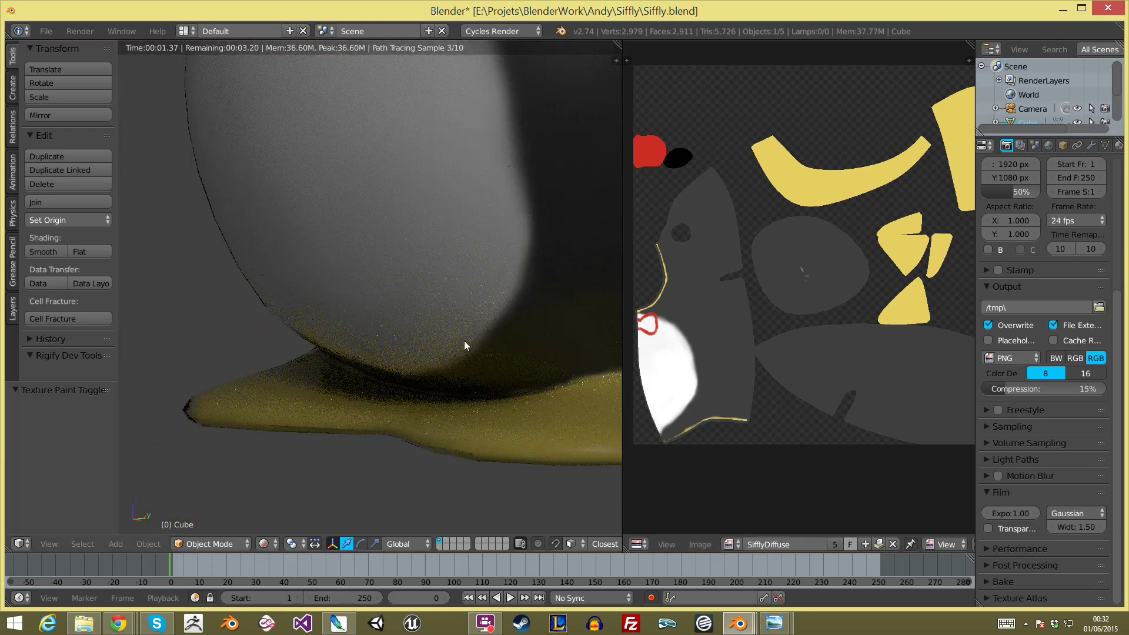
scroll(464, 341, "down", 3)
scroll(415, 294, "down", 3)
key("shift+z")
key("a")
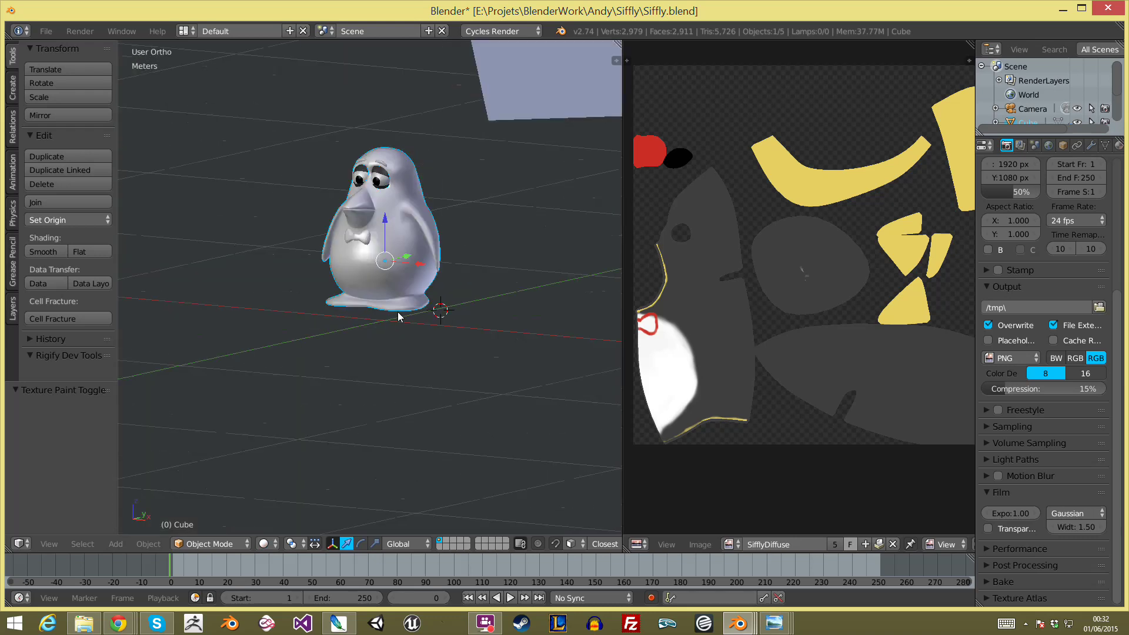
middle_click_drag(471, 272, 472, 316)
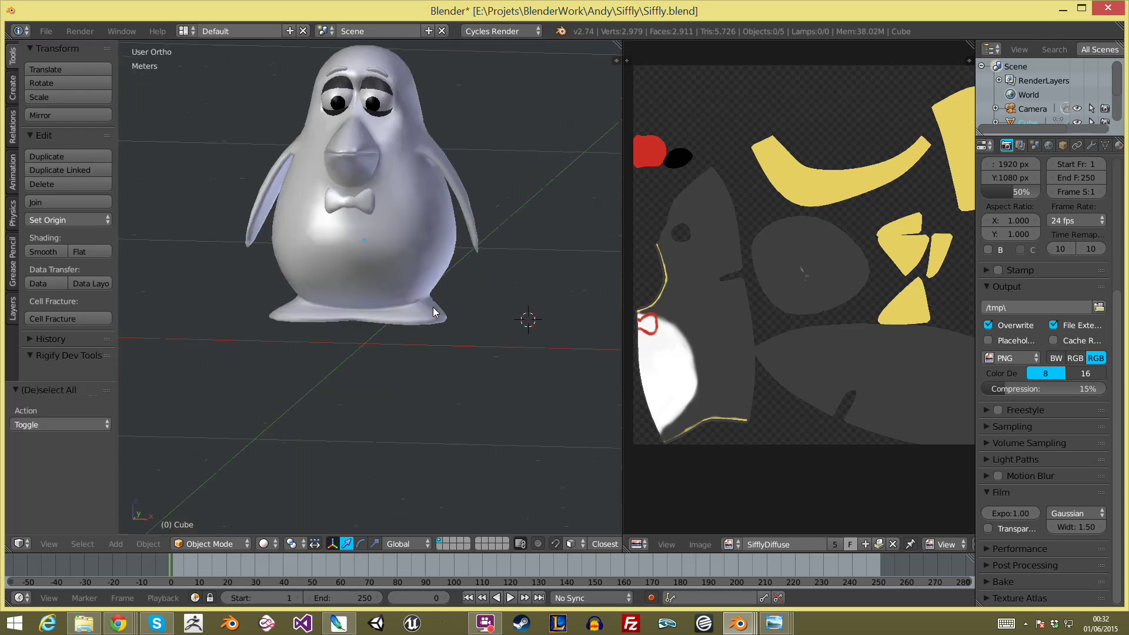
left_click(1062, 9)
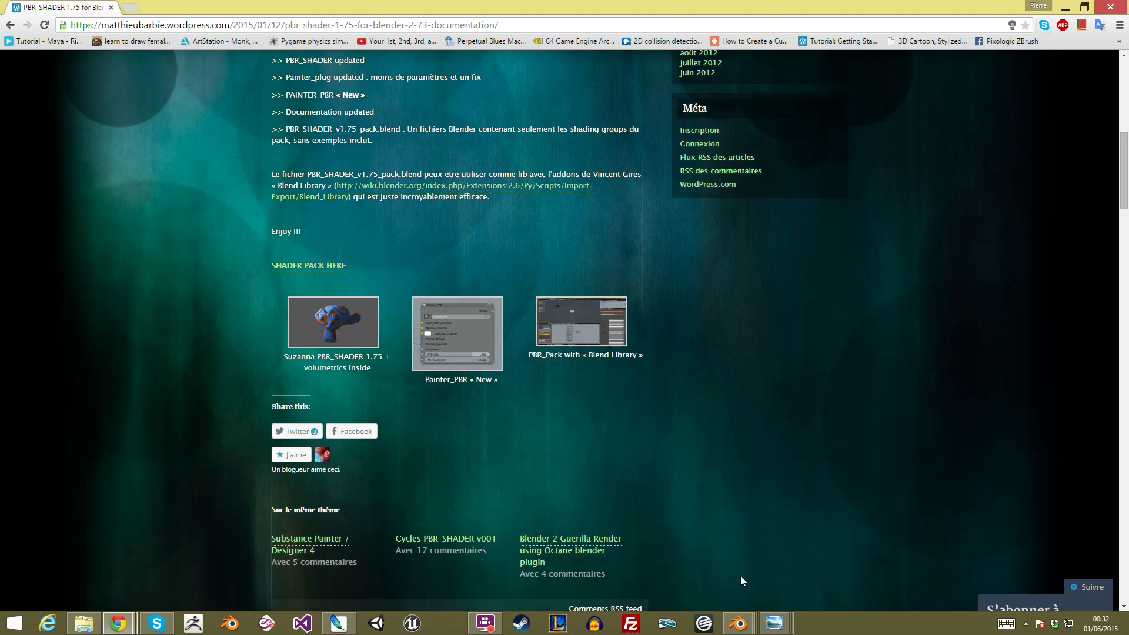
scroll(498, 237, "up", 4)
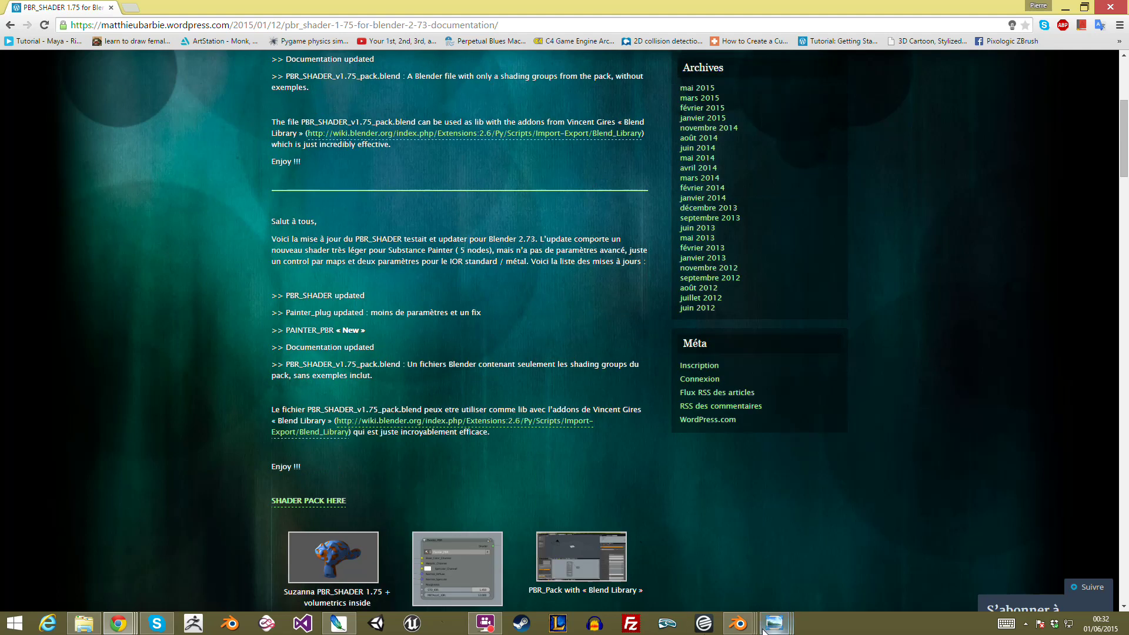
Step: Append the PBR_SHADER_BASE node groups from EAndy18.blend's NodeTree into the Andy scene
mouse_move(737, 623)
left_click(539, 563)
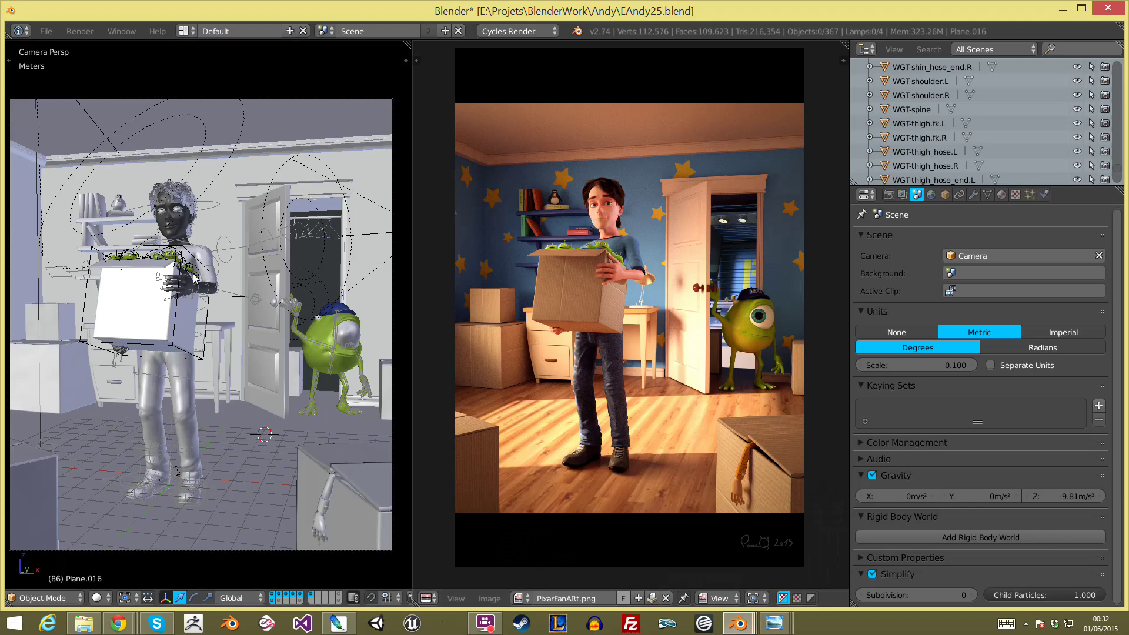
key("shift+F1")
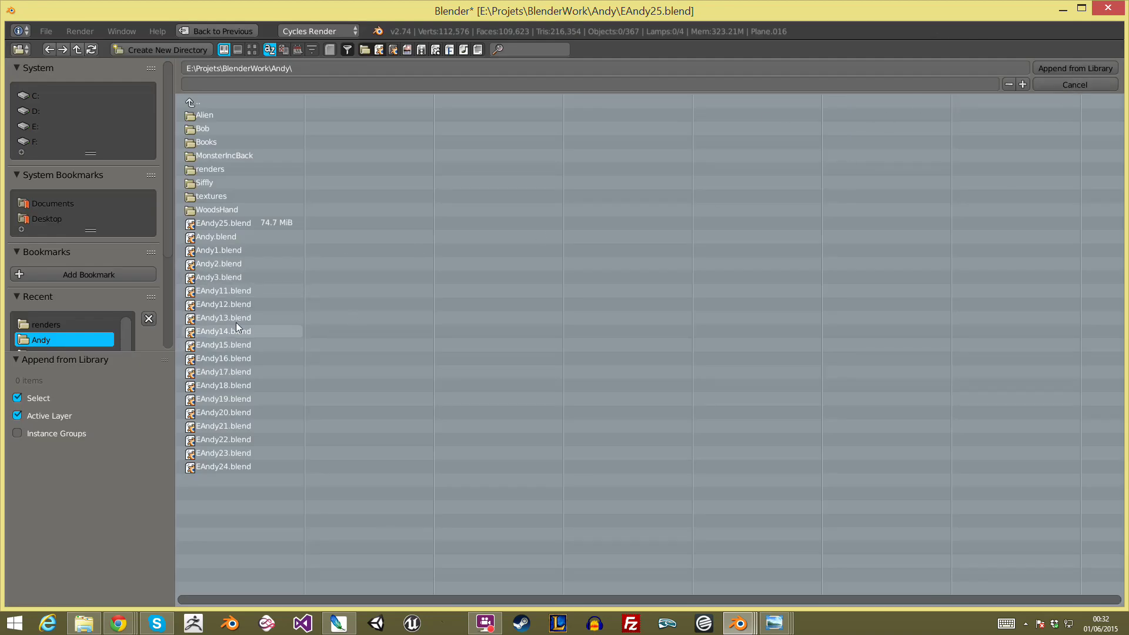
left_click(238, 387)
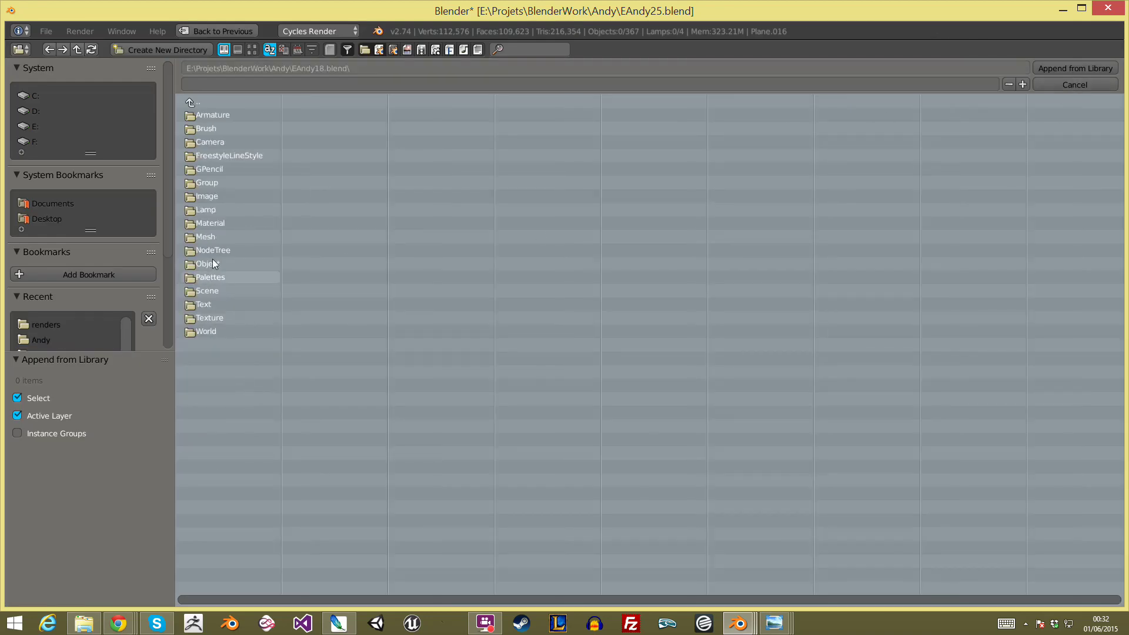
left_click(236, 252)
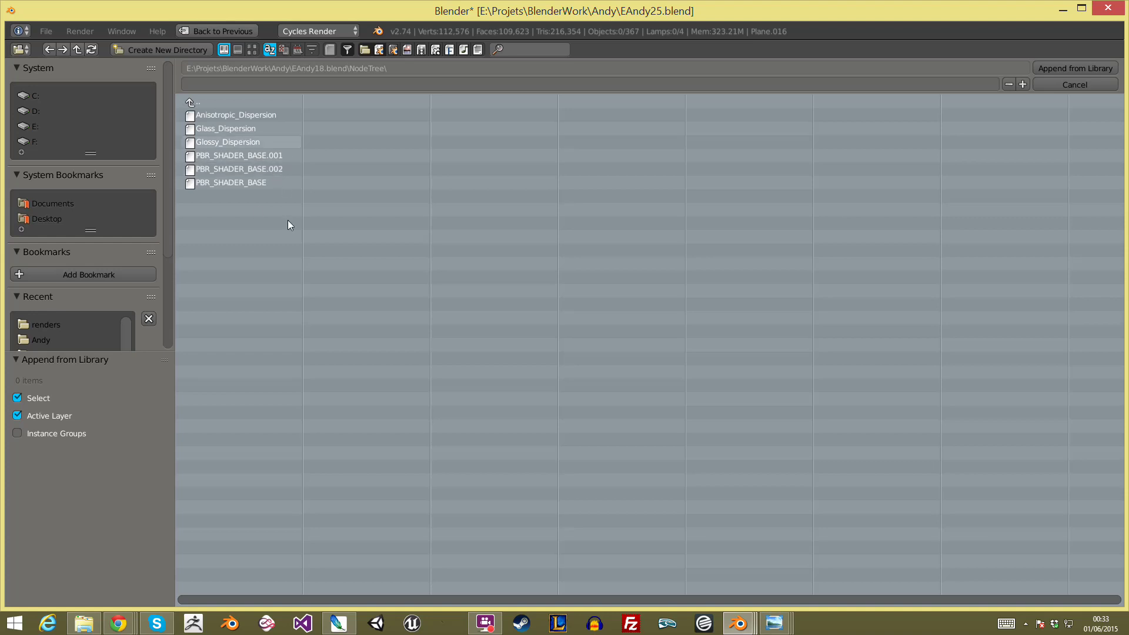
left_click(1083, 86)
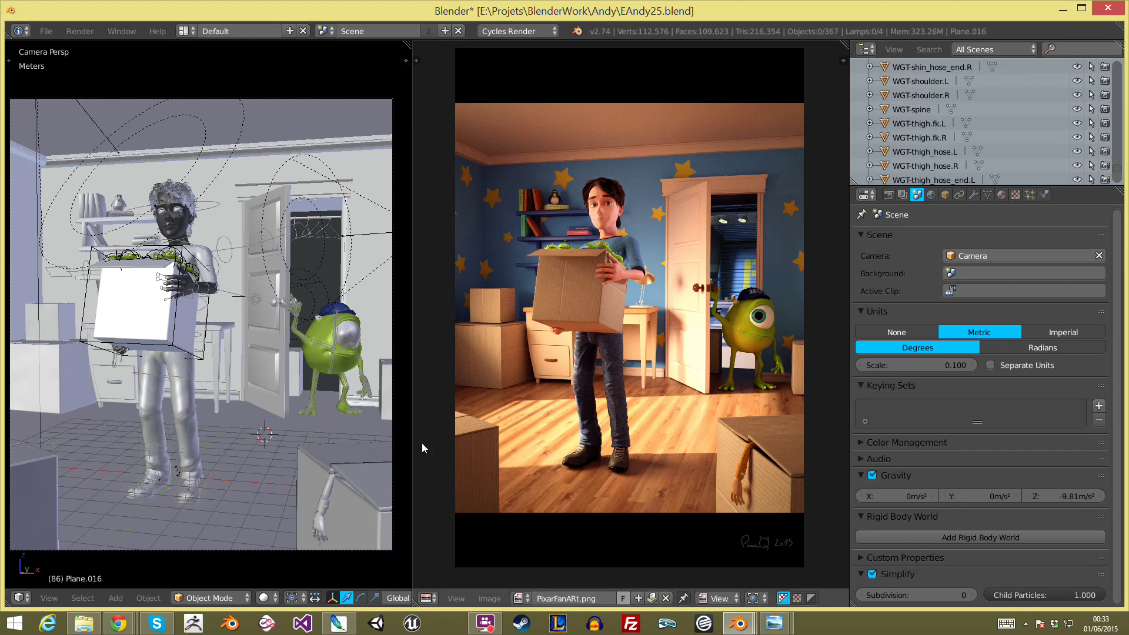
right_click(188, 411)
left_click(427, 597)
left_click(459, 430)
key("shift+a")
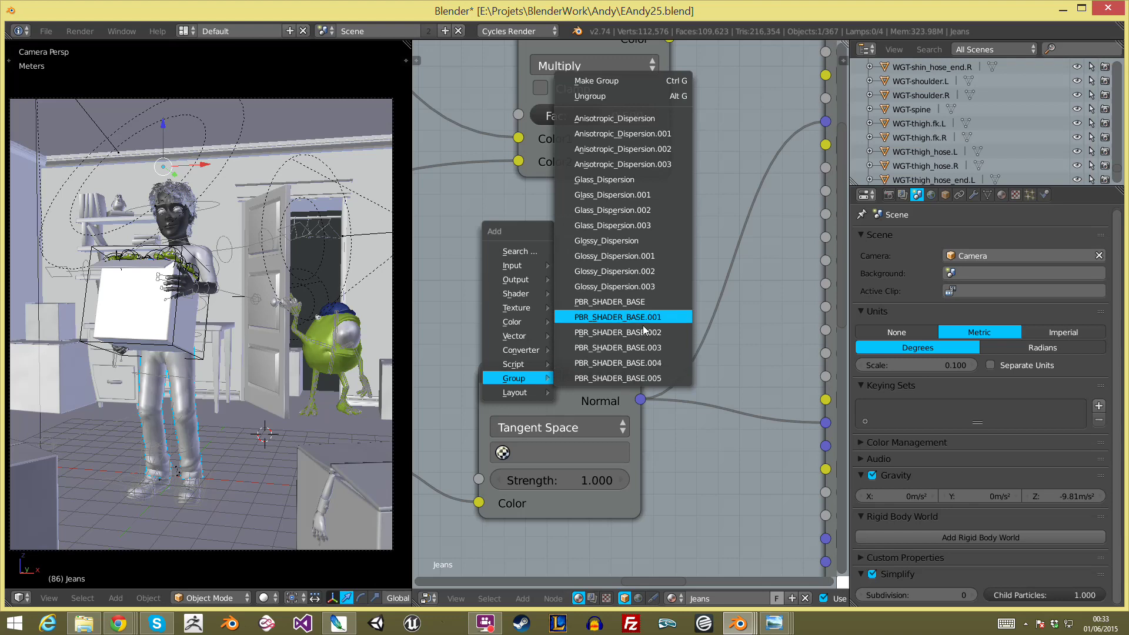
scroll(516, 310, "down", 2)
scroll(516, 316, "down", 1)
scroll(753, 267, "down", 2)
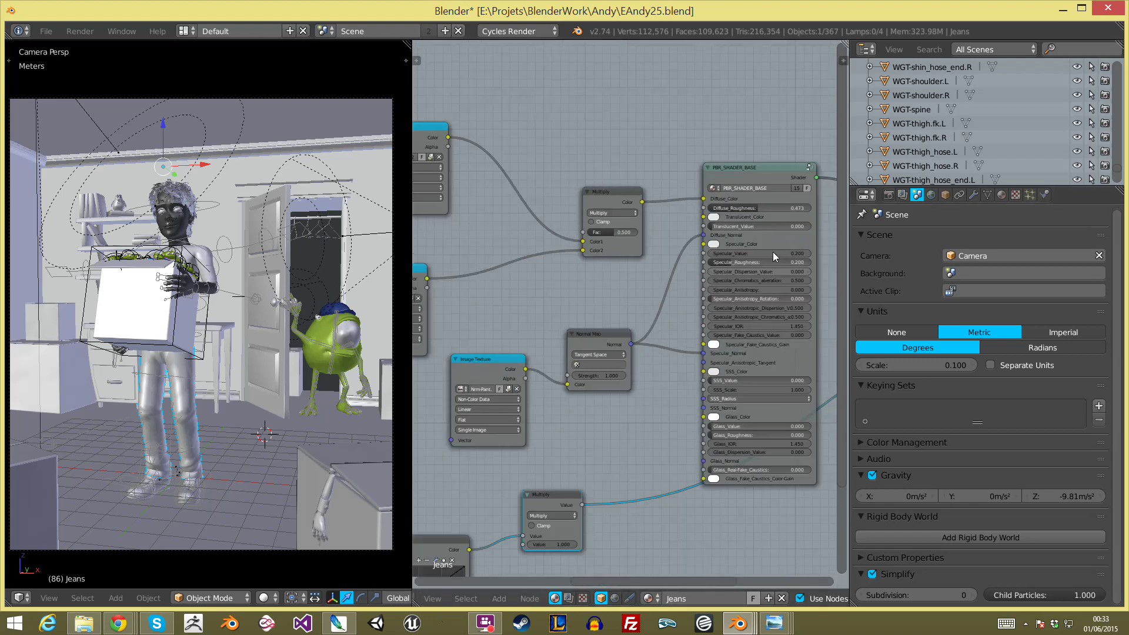
scroll(772, 251, "down", 1)
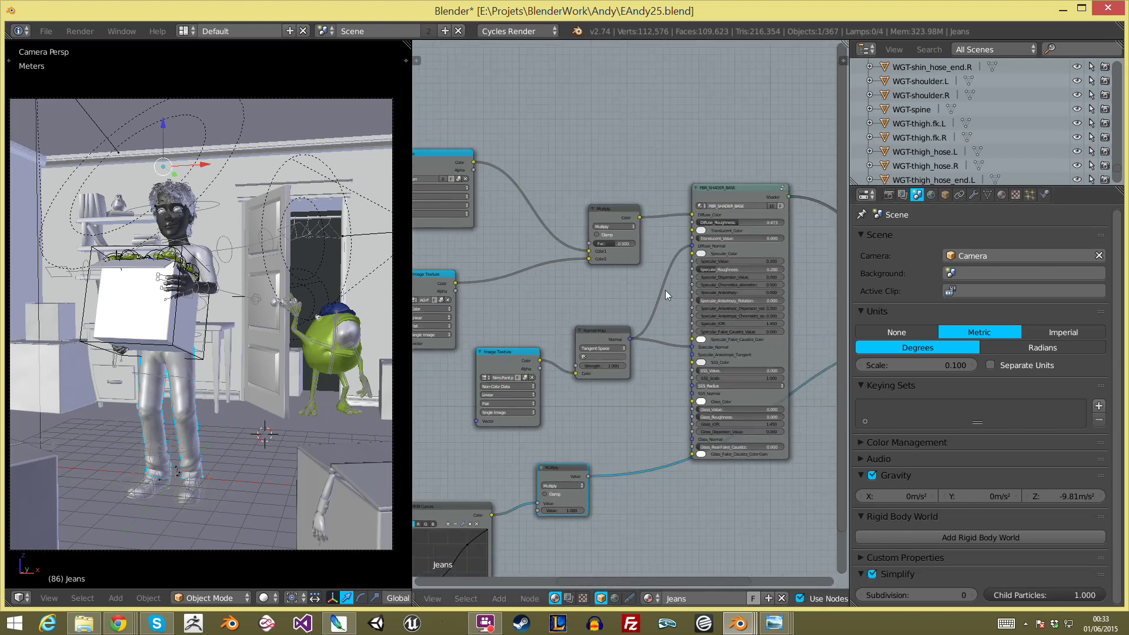
scroll(440, 602, "up", 2)
left_click(431, 598)
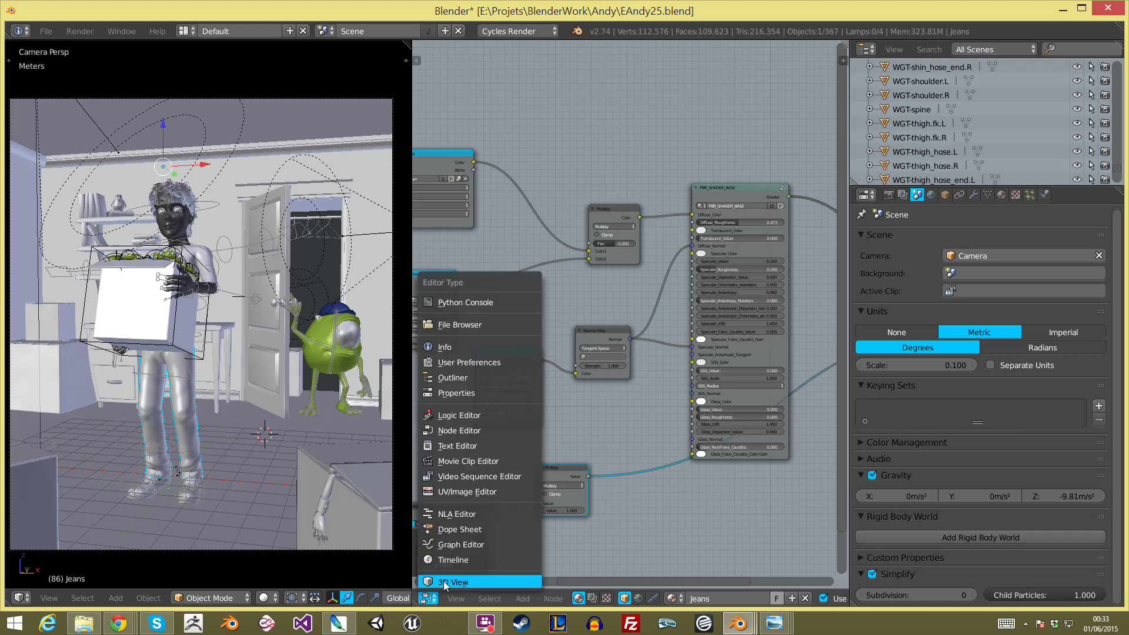
left_click(471, 491)
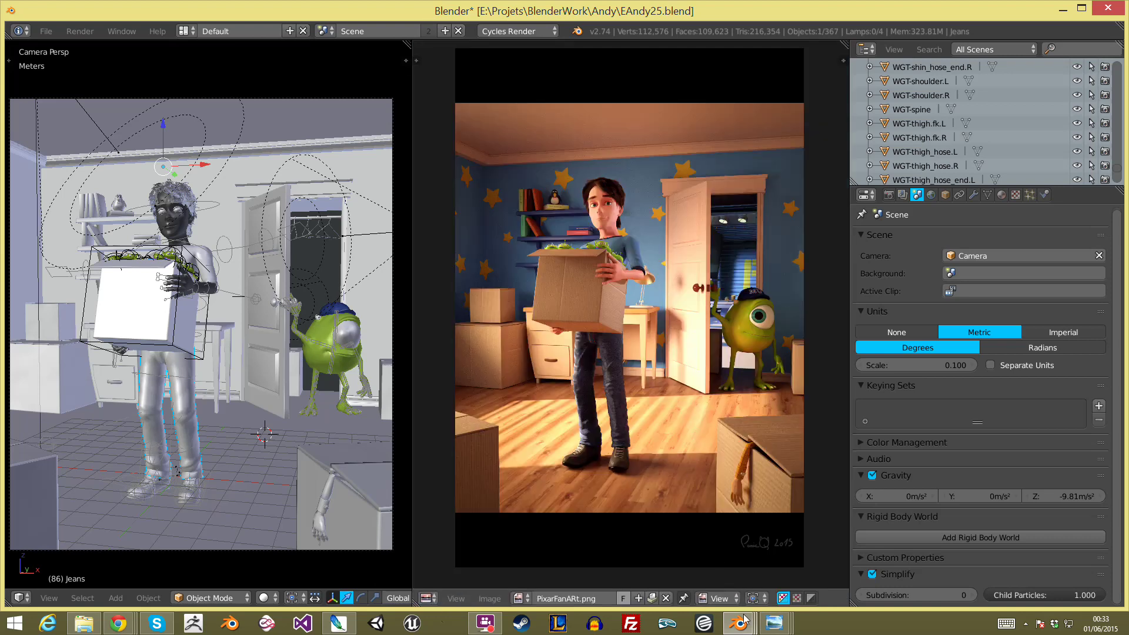
mouse_move(738, 623)
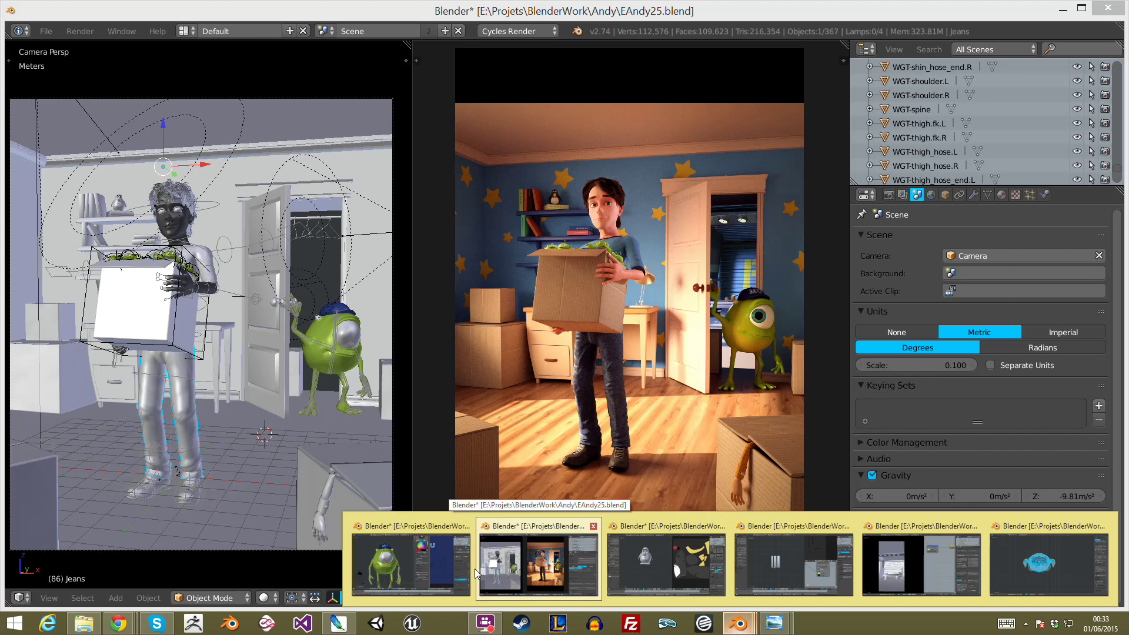
Step: Quit the Bob3 and Siffly project windows without saving
left_click(412, 563)
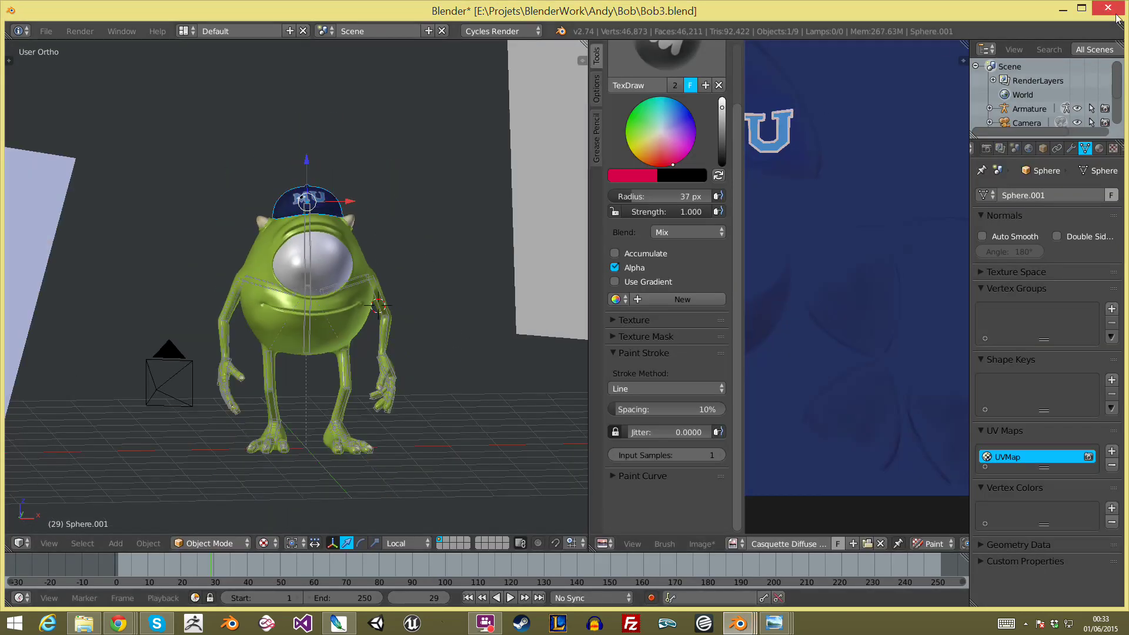
left_click(1114, 15)
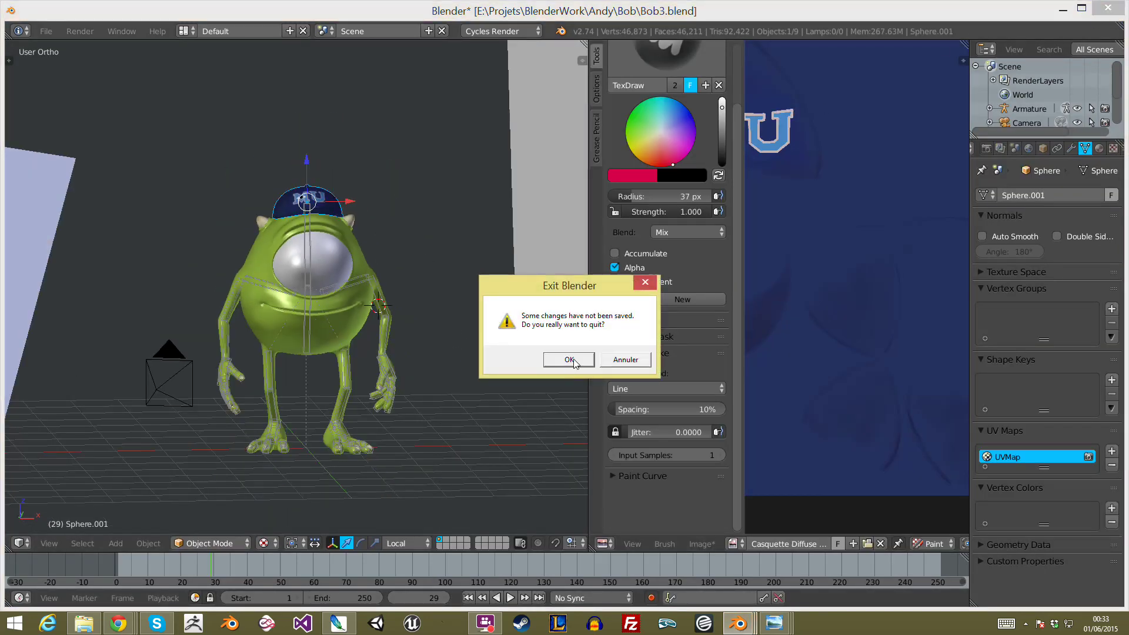
left_click(569, 360)
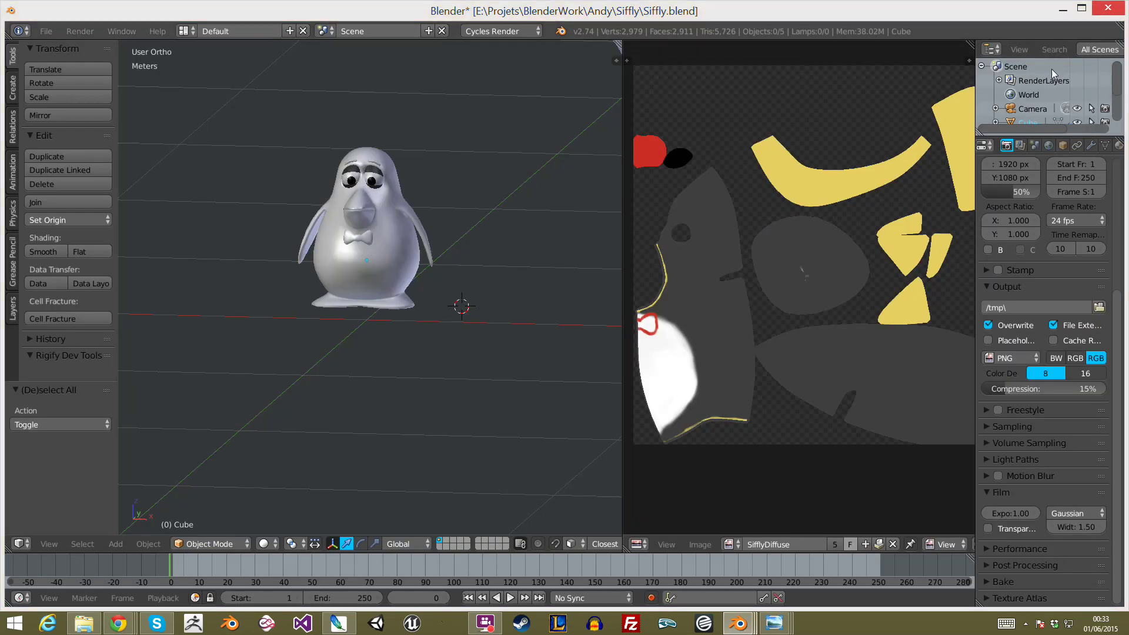
left_click(1102, 12)
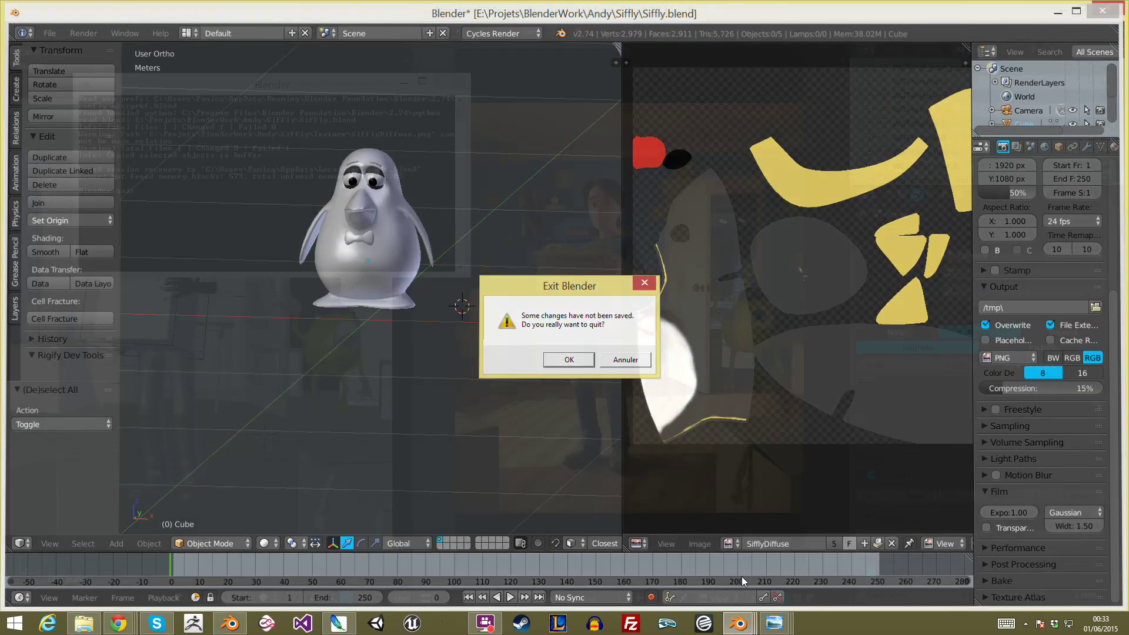
key("Return")
Step: Bring Books.blend forward, preview it rendered, and select the front book
mouse_move(738, 623)
left_click(673, 559)
key("shift+z")
mouse_move(397, 337)
middle_mouse_down()
mouse_move(413, 358)
mouse_move(443, 327)
middle_mouse_up()
right_click(443, 327)
key("shift+z")
scroll(505, 300, "up", 2)
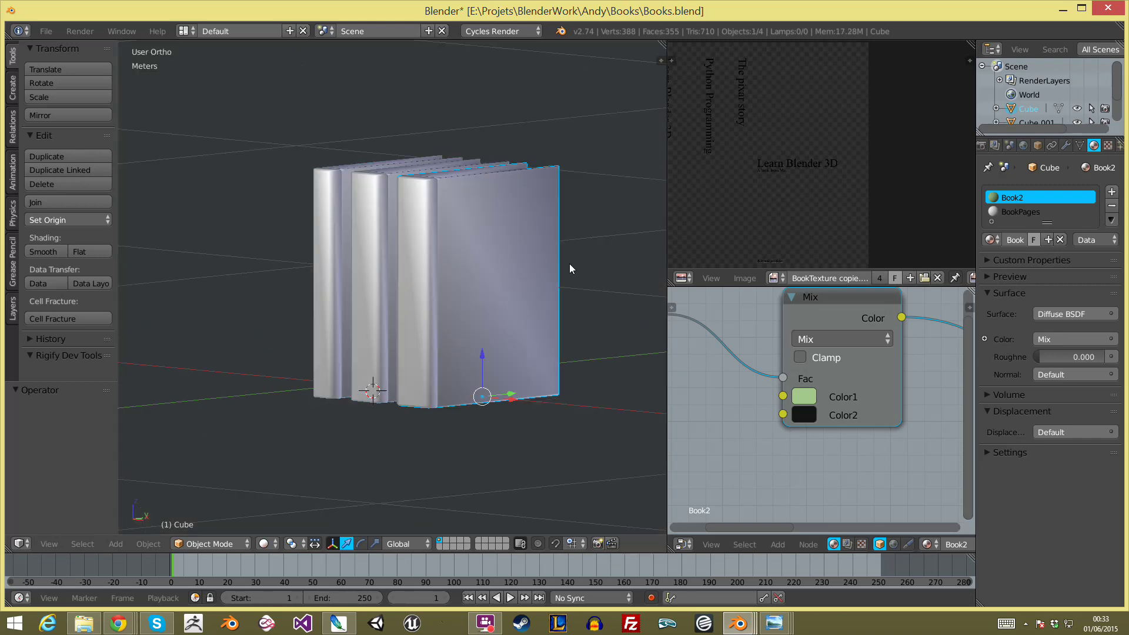
scroll(829, 138, "down", 3)
scroll(852, 148, "up", 1)
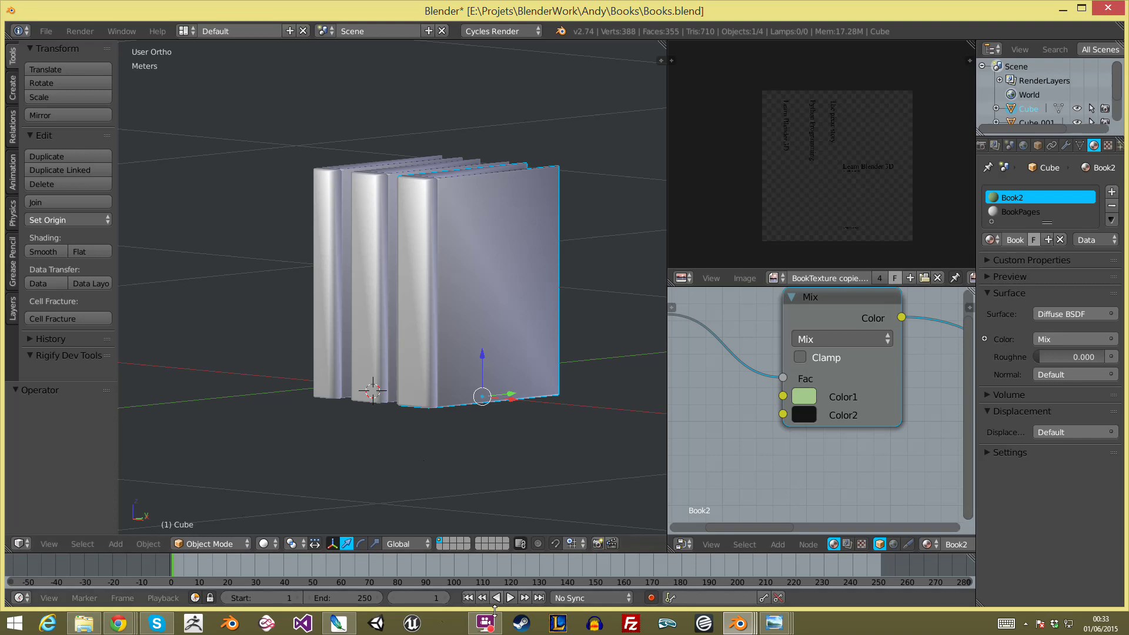
scroll(868, 132, "up", 3)
Step: In face select mode, select only the front book's cover face
key("Tab")
key("a")
key("ctrl+Tab")
left_click(388, 335)
scroll(952, 200, "down", 1)
right_click(516, 295)
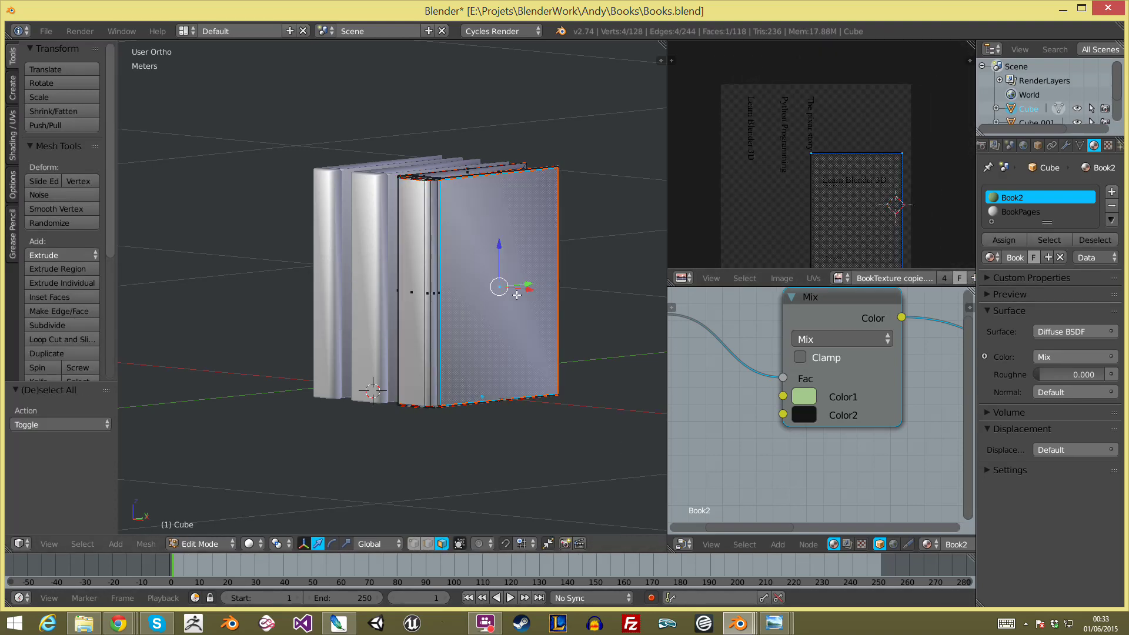
Step: Rearrange the Book2 Image Texture, Mix and Diffuse BSDF nodes in a maximized node editor
key("ctrl+Up")
key("Home")
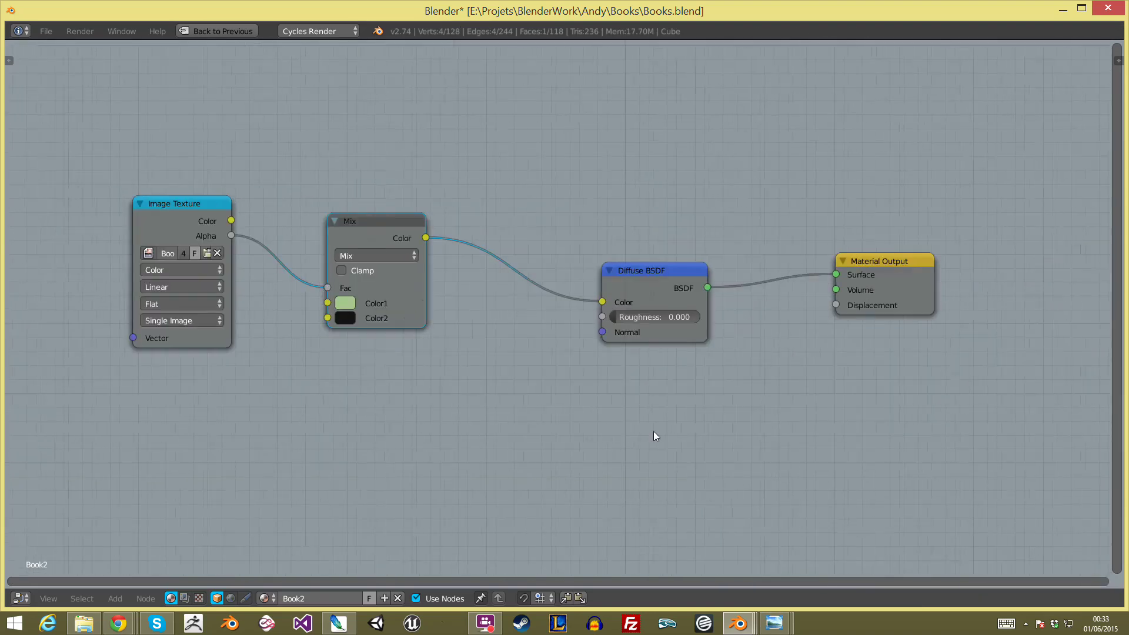
left_click_drag(84, 197, 347, 364)
key("g")
left_click(345, 379)
left_click_drag(650, 281, 668, 260)
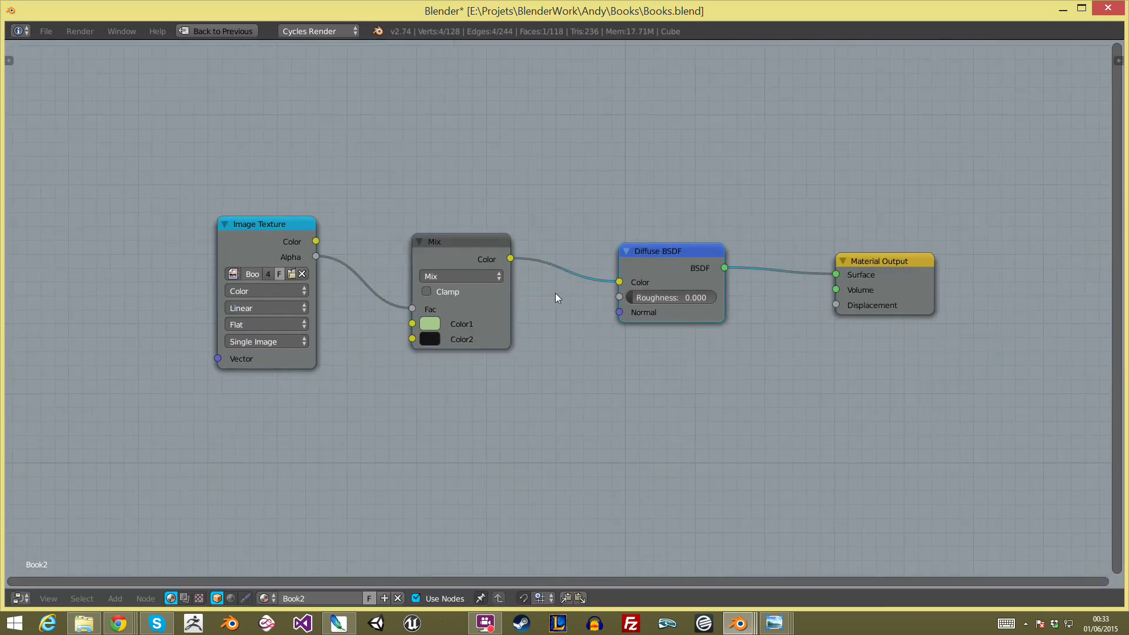
scroll(532, 342, "up", 1)
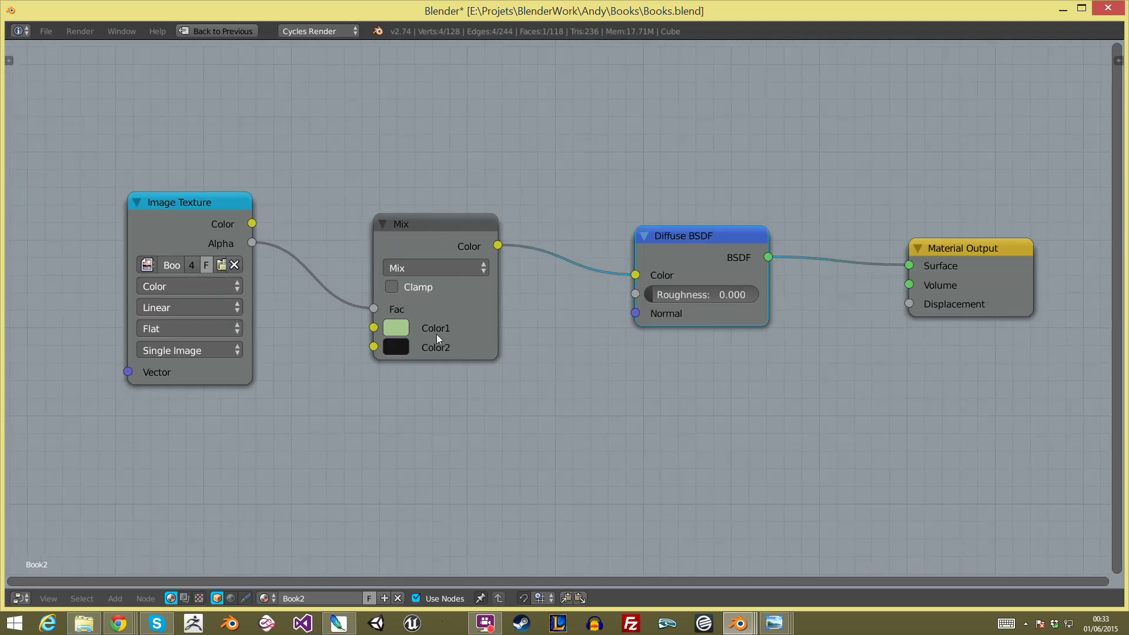
left_click_drag(180, 198, 141, 193)
left_click_drag(212, 237, 213, 237)
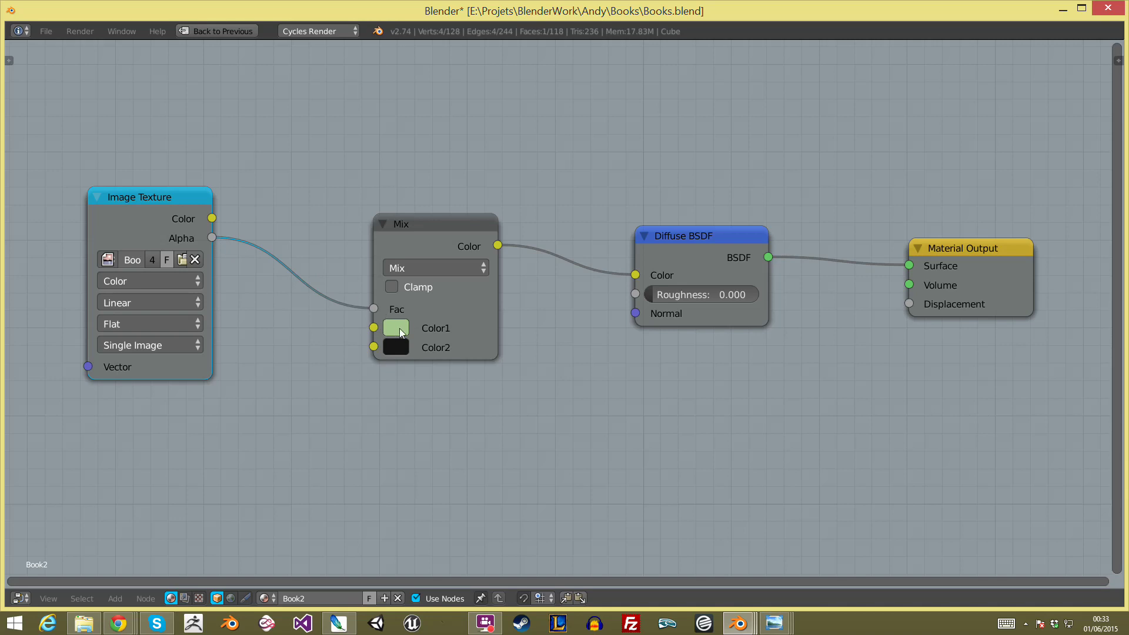
key("ctrl+Up")
Step: Display the book texture's alpha channel and check the titled covers in a rendered preview
key("Tab")
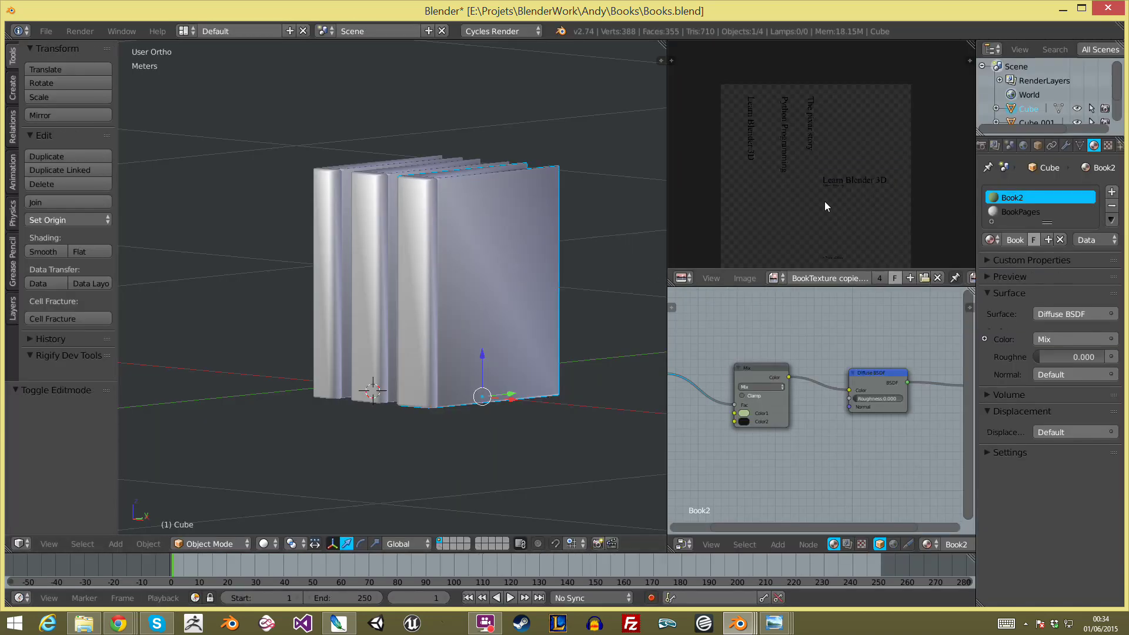
middle_click_drag(722, 397, 762, 385)
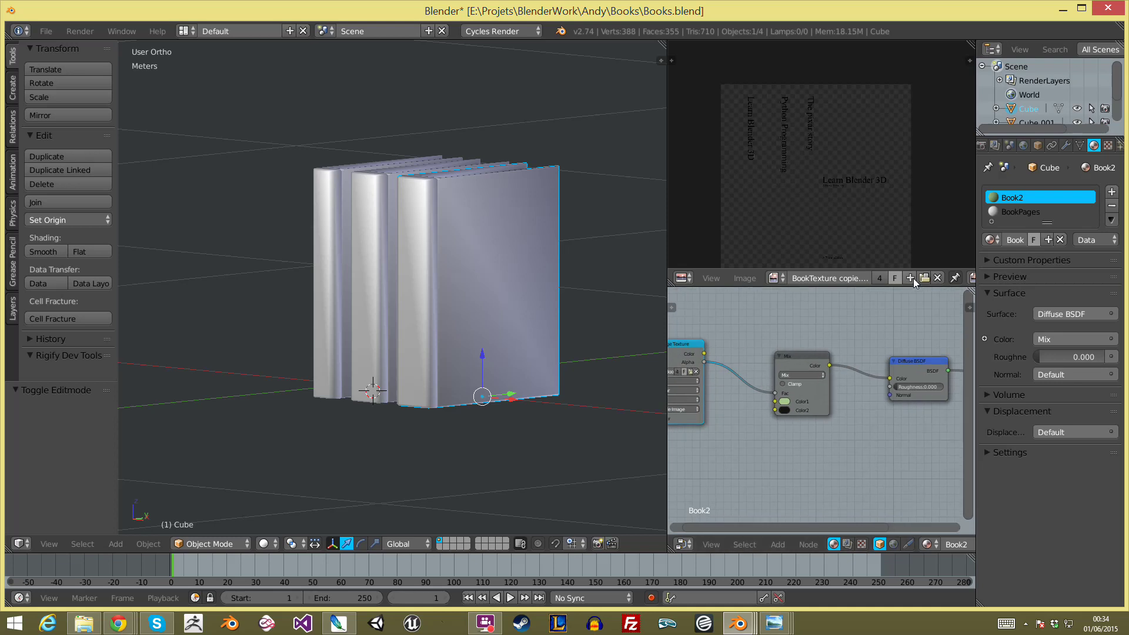
scroll(895, 278, "down", 5)
left_click(941, 277)
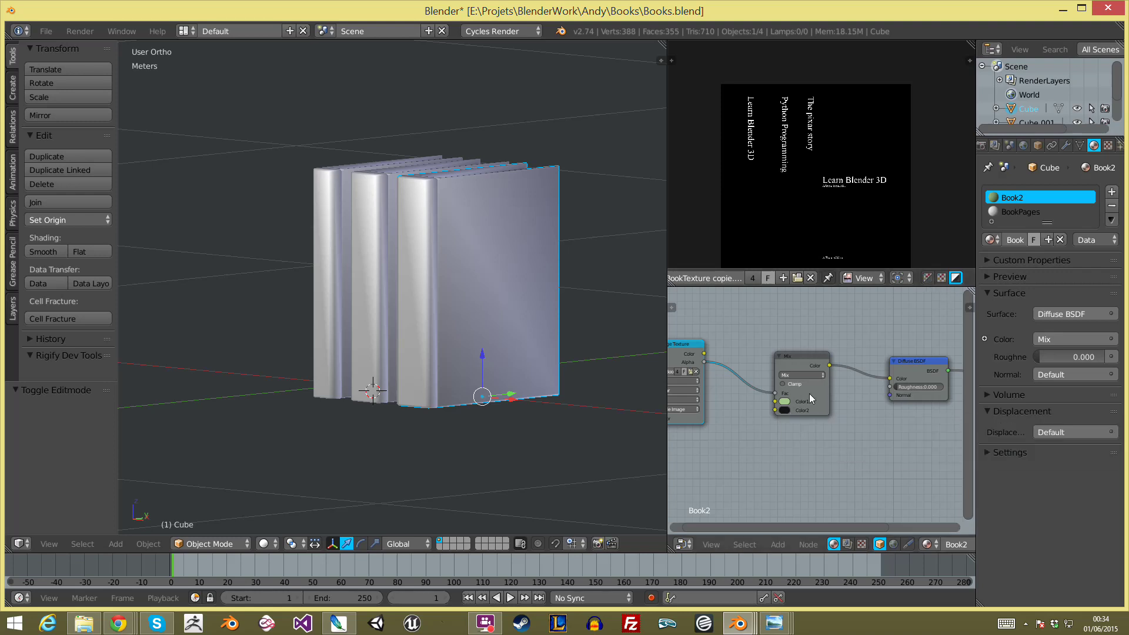
key("shift+z")
scroll(496, 306, "up", 3)
scroll(495, 305, "up", 1)
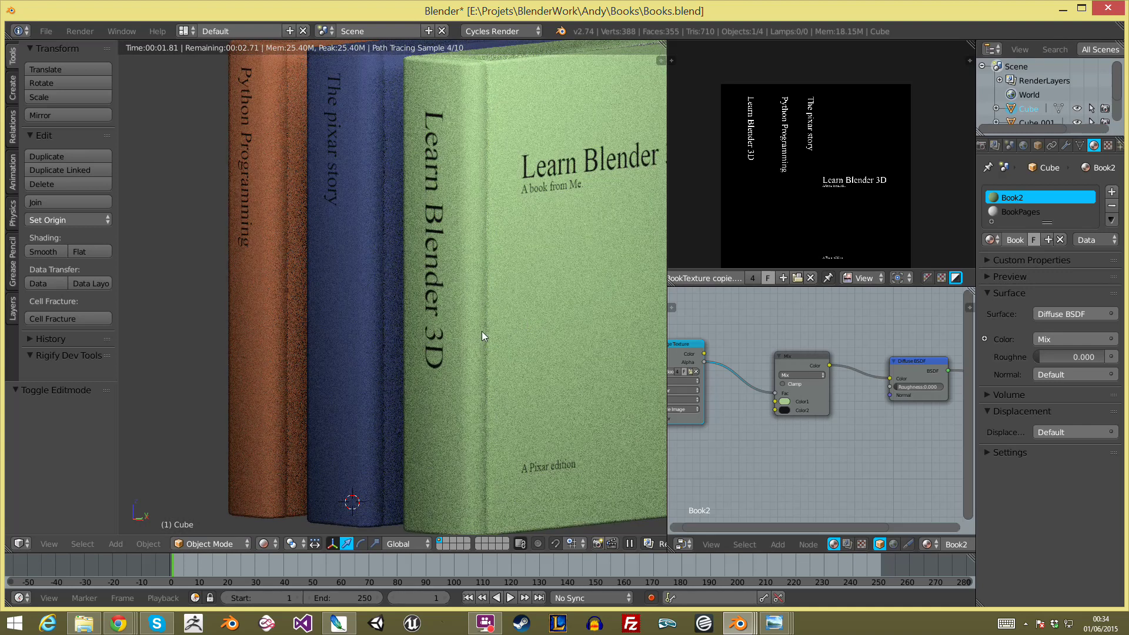
scroll(482, 331, "down", 3)
key("shift+z")
mouse_move(439, 208)
middle_mouse_down()
mouse_move(446, 291)
mouse_move(475, 331)
middle_mouse_up()
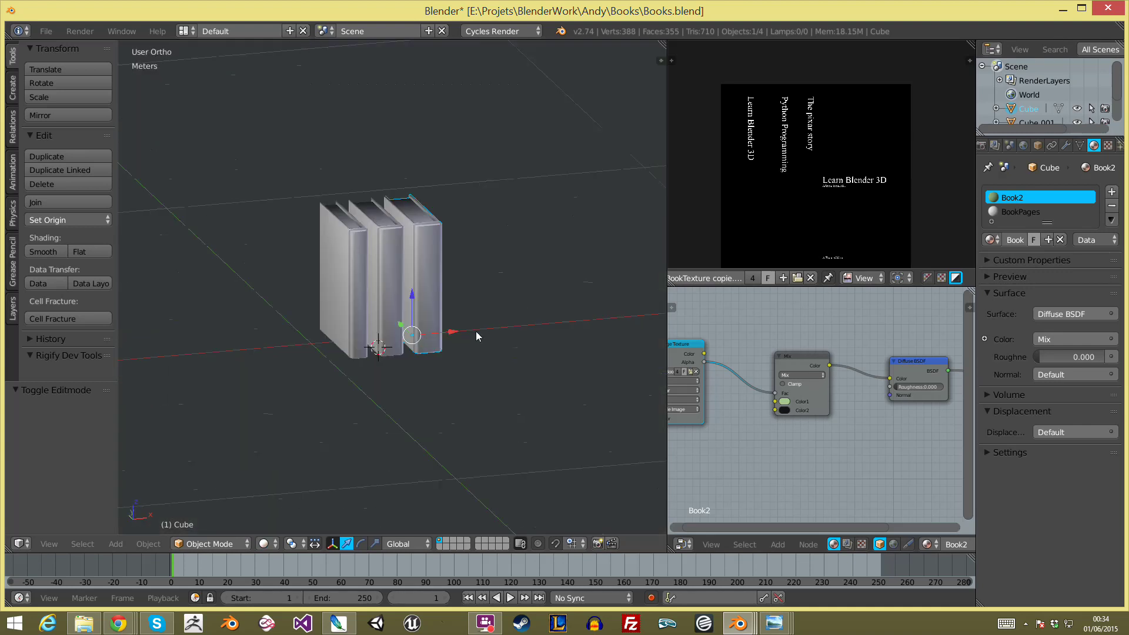
Step: Duplicate the front book beside it and select the copy's front cover face
left_click(506, 535)
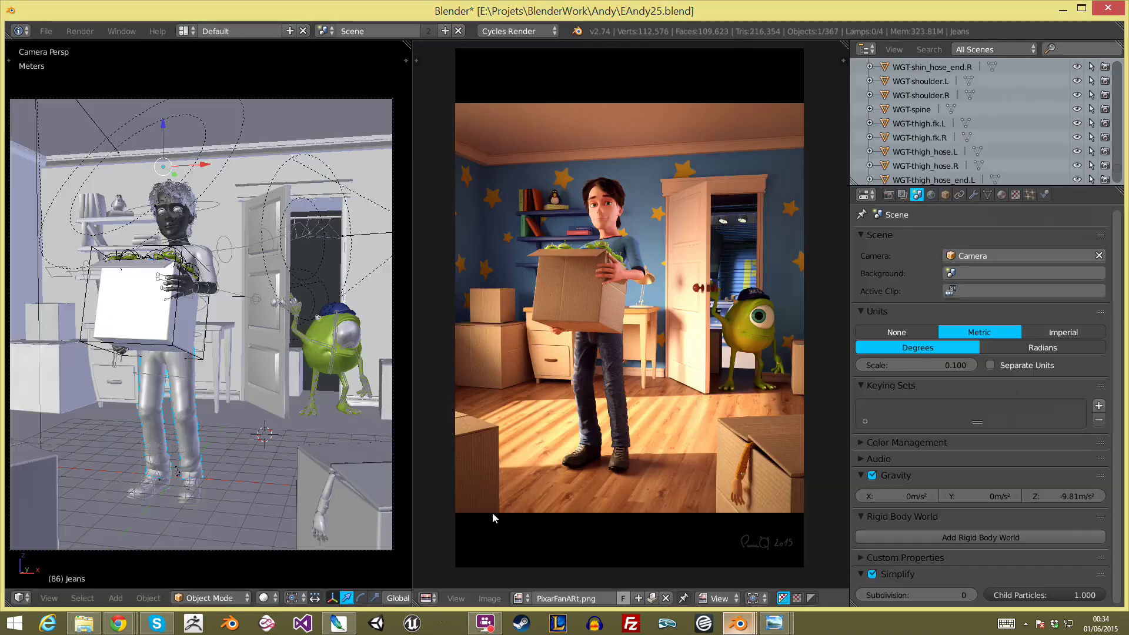
scroll(92, 140, "up", 3)
scroll(103, 190, "down", 3)
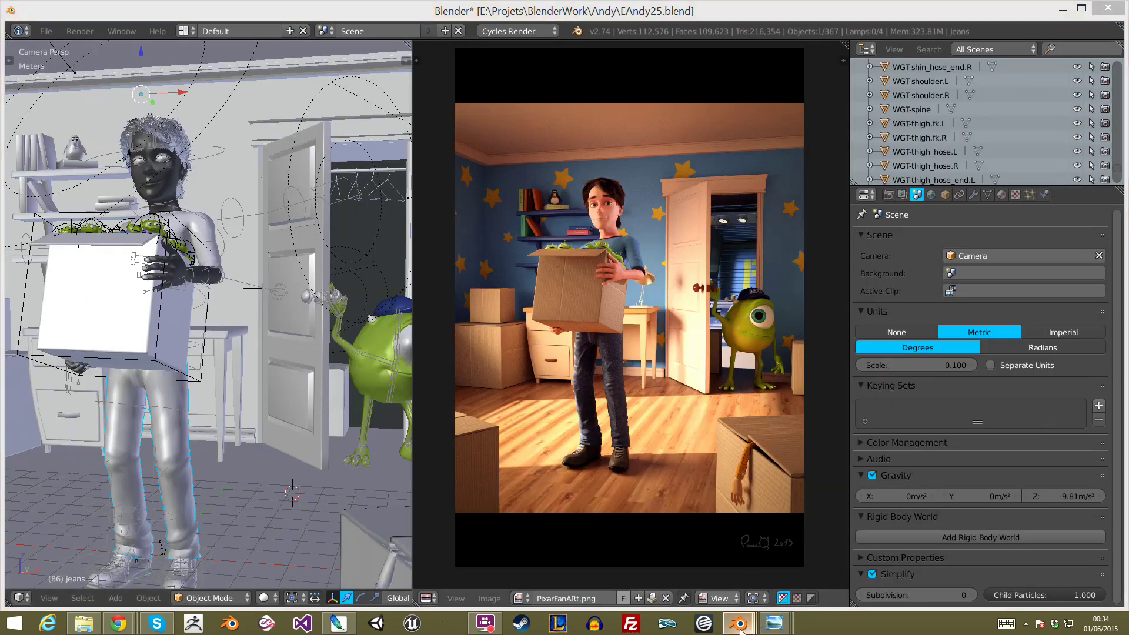
mouse_move(739, 623)
left_click(669, 548)
key("shift+d")
left_click(506, 327)
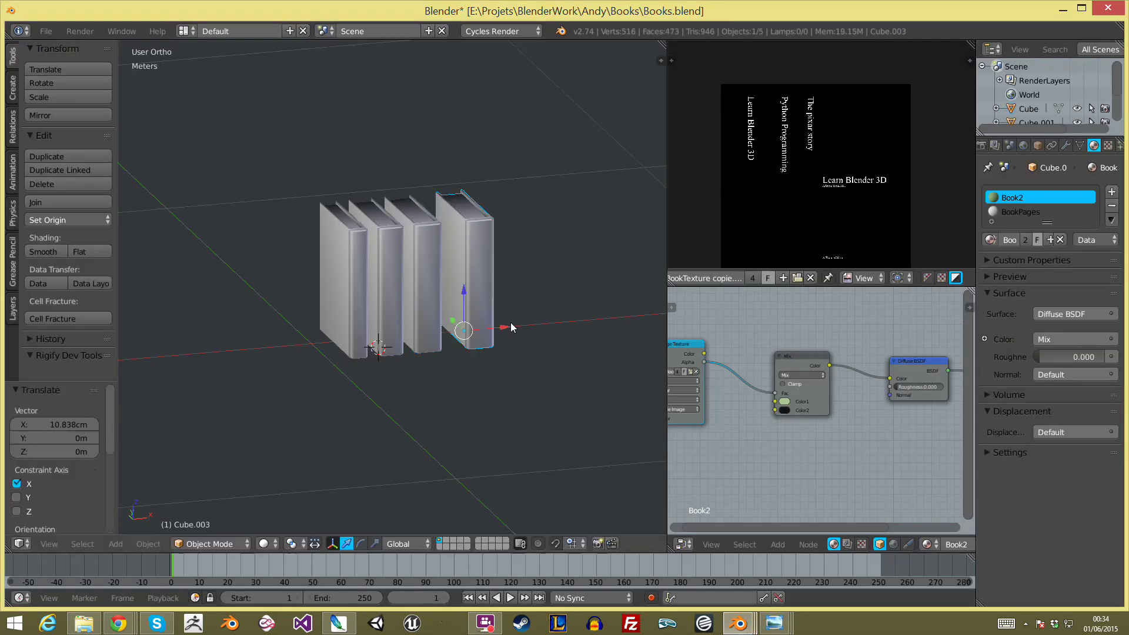
key("Tab")
middle_click_drag(506, 328, 545, 327)
key("a")
right_click(453, 288)
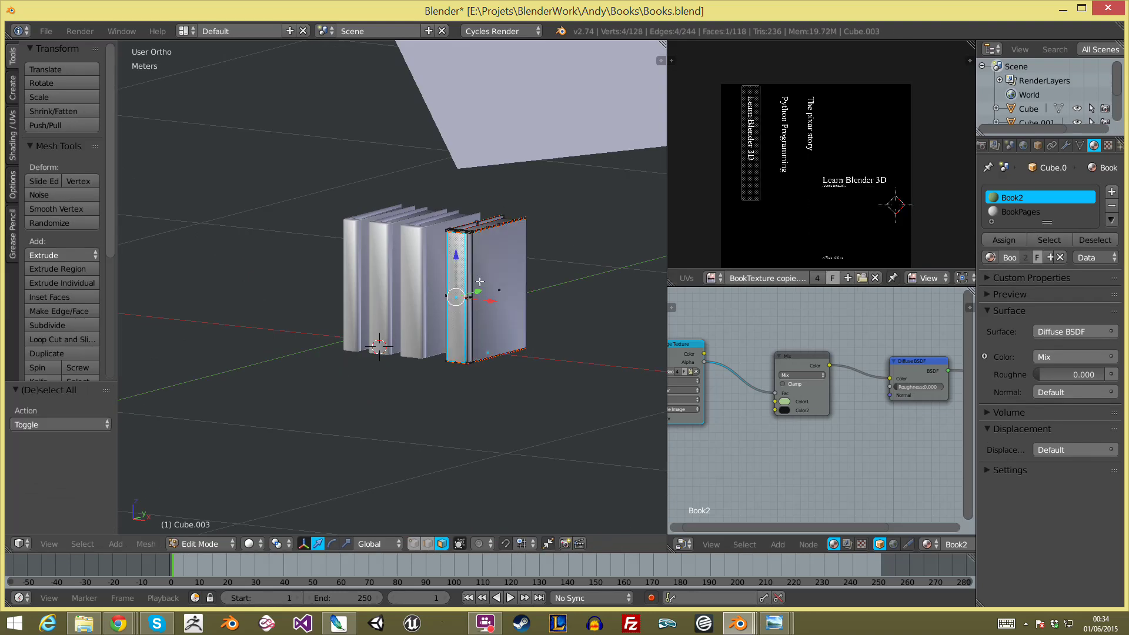
key("a")
key("a")
key("a")
key("Tab")
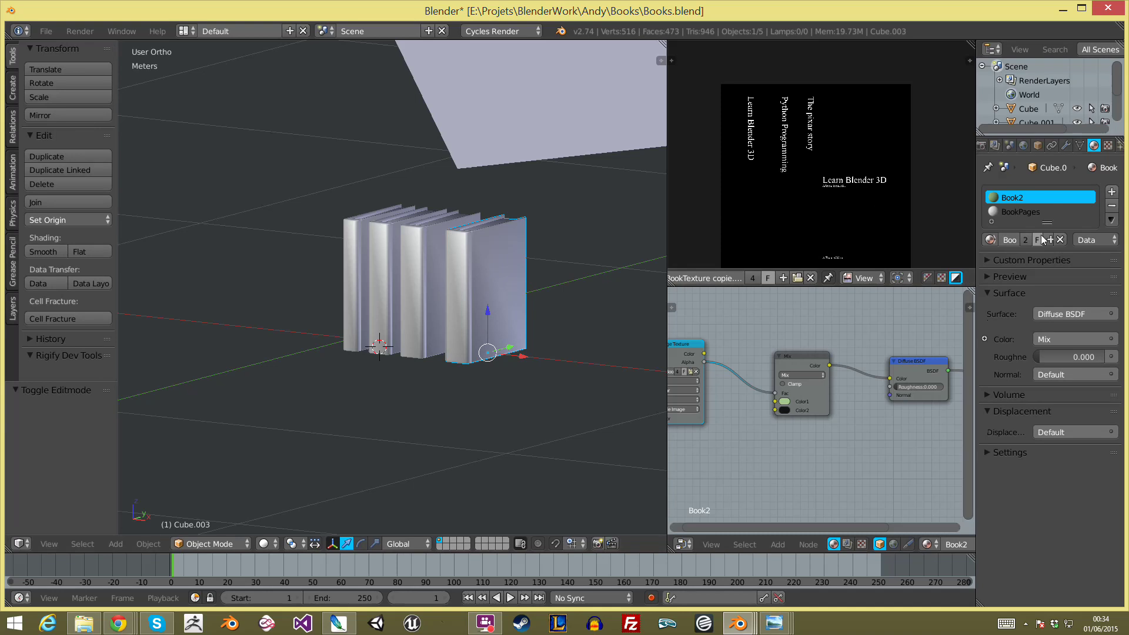
Step: Make the copy's material single-user as Book4 with blue Color1 and orange-red Color2
left_click_drag(976, 246, 927, 246)
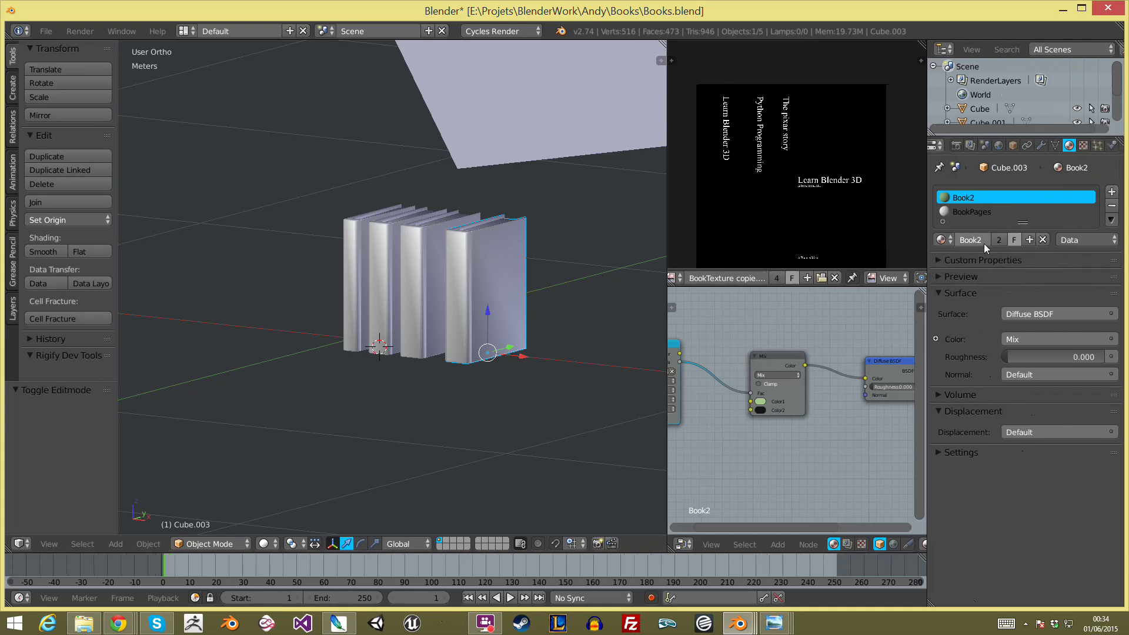
left_click(999, 240)
left_click(760, 402)
left_click(764, 410)
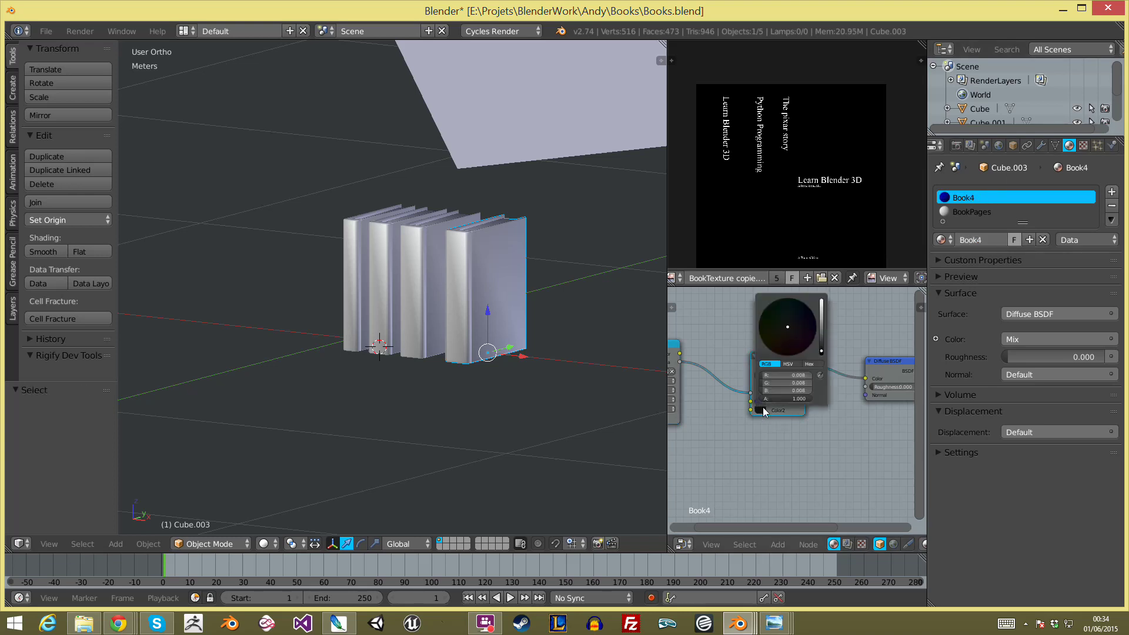
left_click_drag(821, 351, 821, 301)
left_click(806, 320)
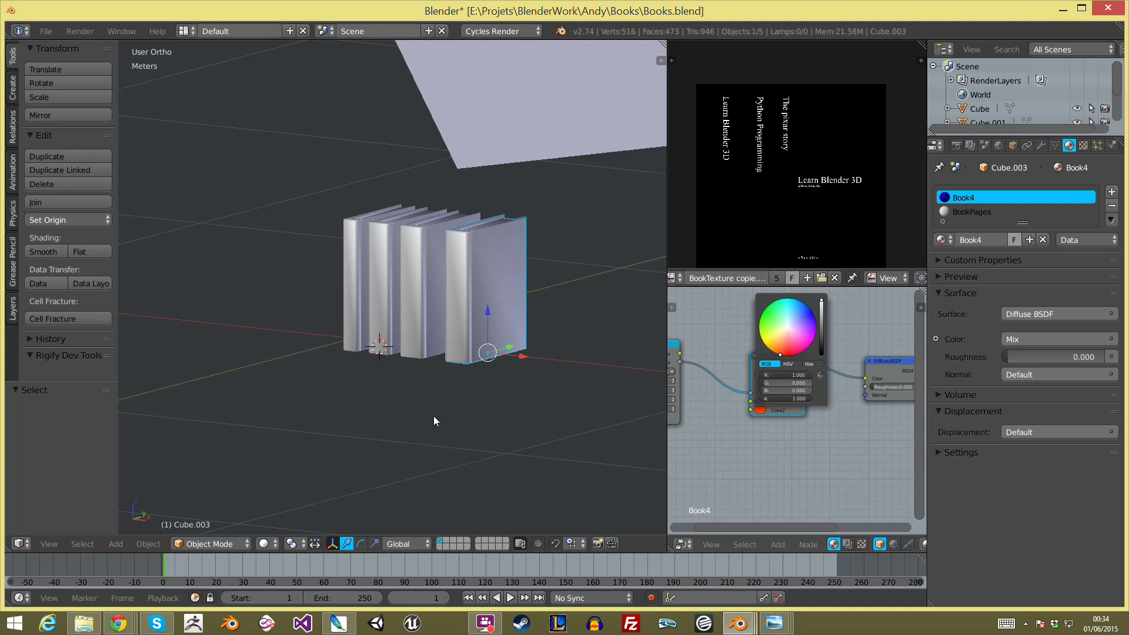
Step: Preview the recoloured book rendered, then select the new book's BookPages material slot
key("shift+z")
scroll(477, 403, "down", 1)
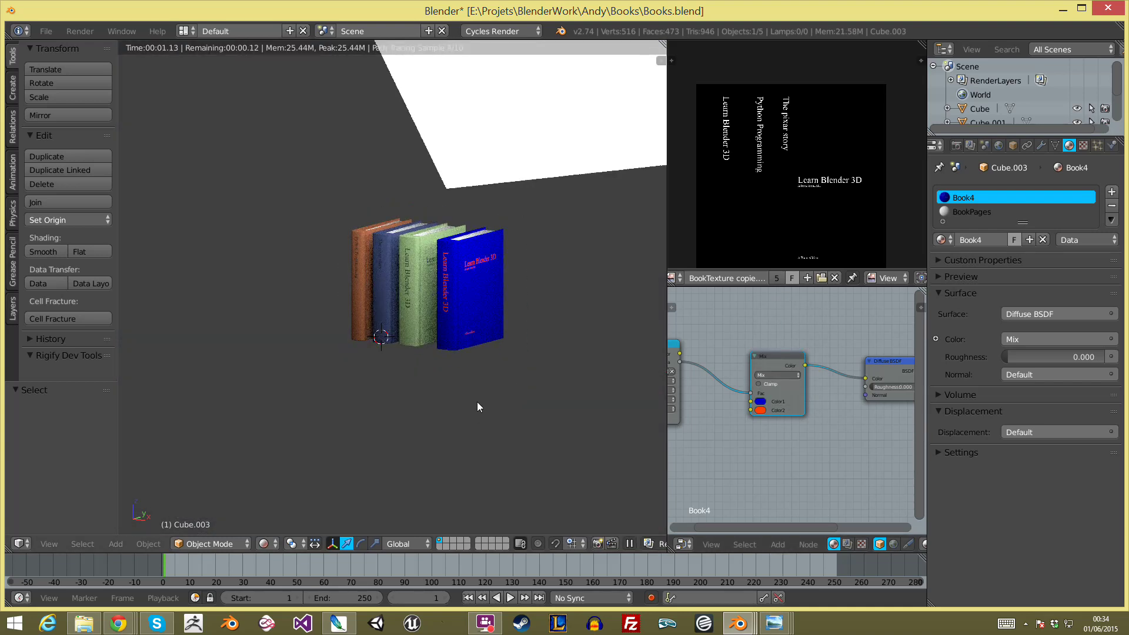
key("shift+z")
middle_click_drag(365, 295, 422, 265)
mouse_move(411, 319)
middle_mouse_down()
mouse_move(377, 311)
mouse_move(419, 344)
mouse_move(517, 315)
middle_mouse_up()
key("Tab")
left_click(373, 318)
key("Tab")
key("Home")
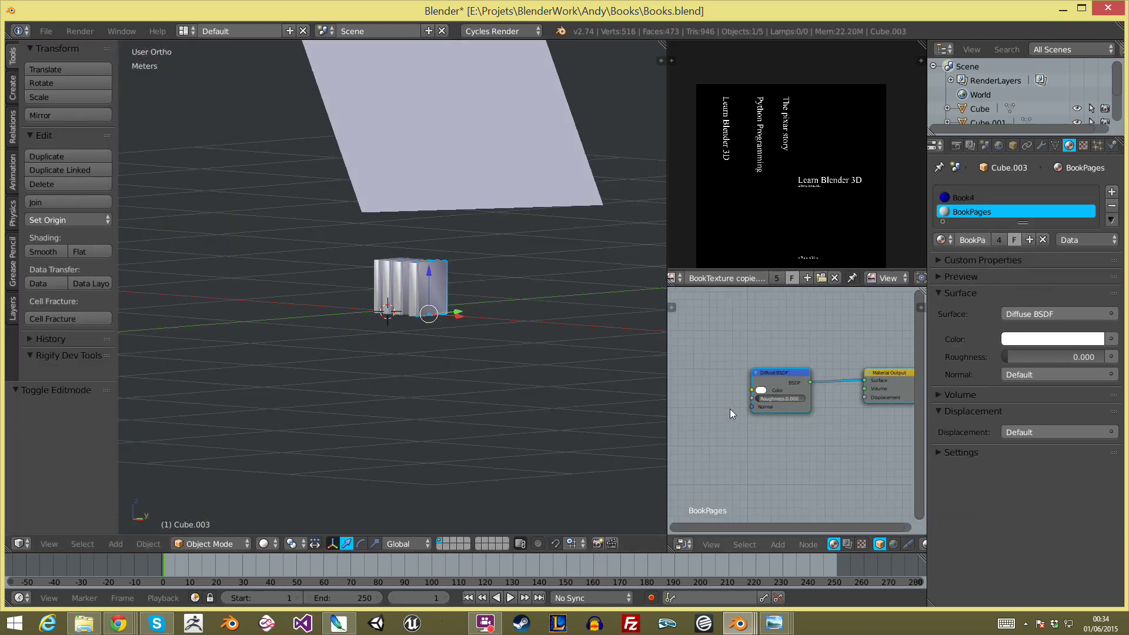
Step: Quit the Books file without saving changes
left_click(1107, 7)
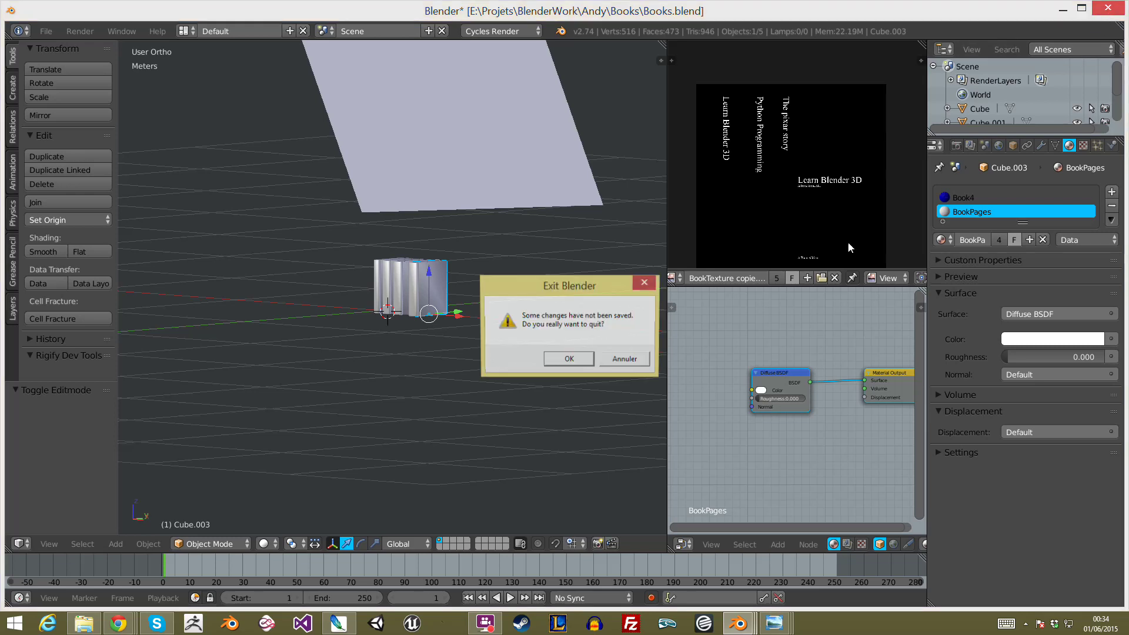
left_click(585, 365)
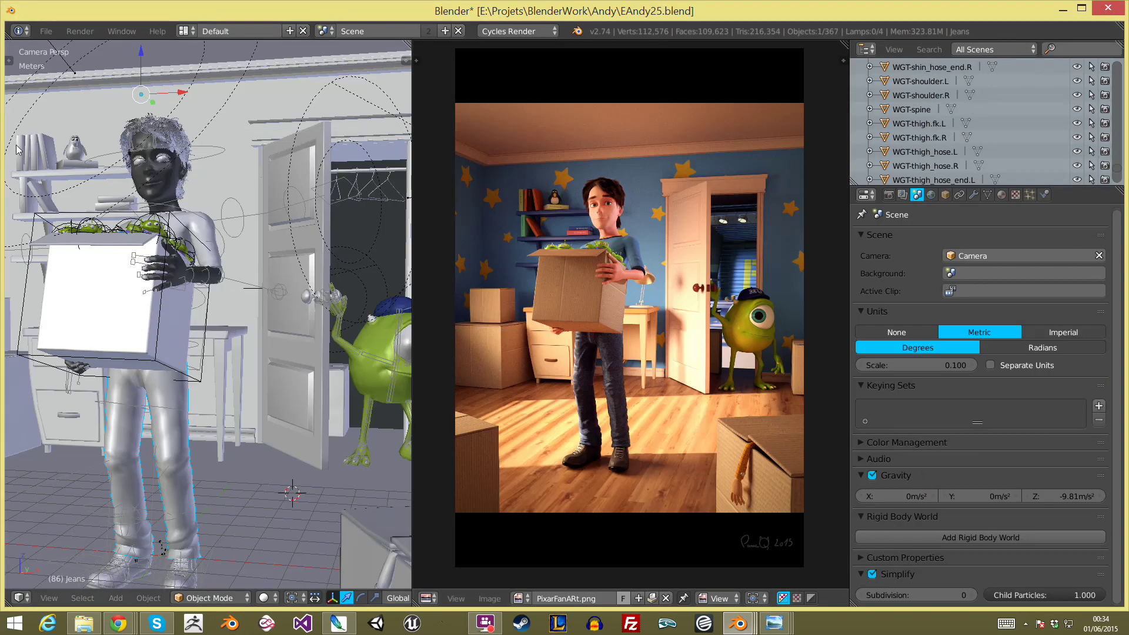
scroll(71, 173, "down", 3)
scroll(279, 308, "up", 2)
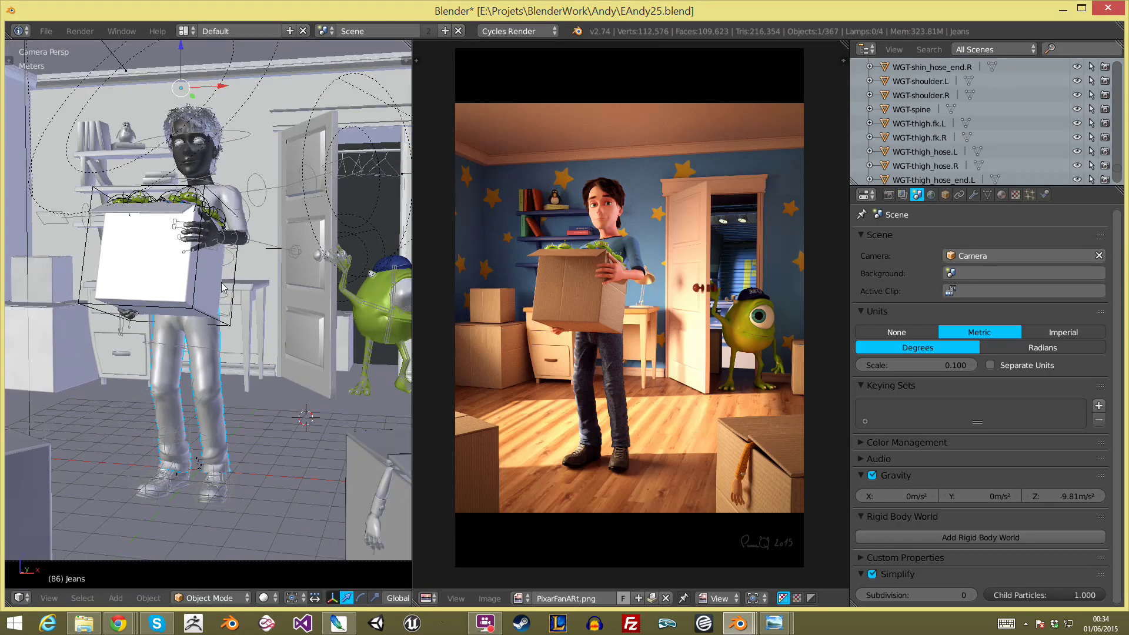
Step: In the bedroom scene, select the box held by Andy
right_click(230, 302)
middle_click_drag(230, 302, 265, 286, "shift")
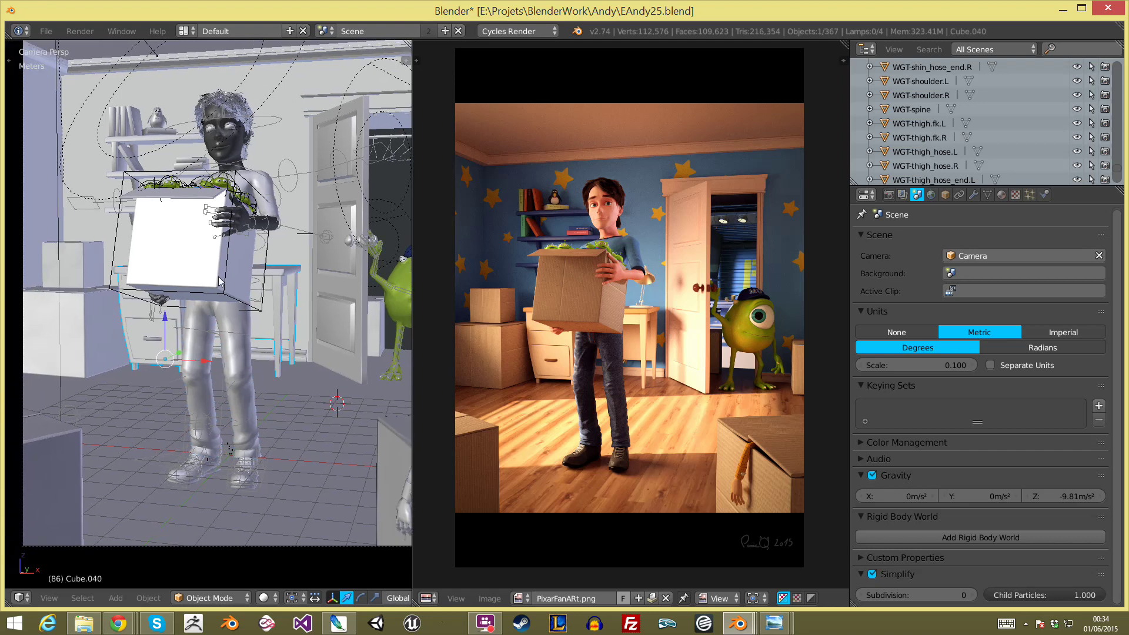
scroll(377, 598, "down", 4)
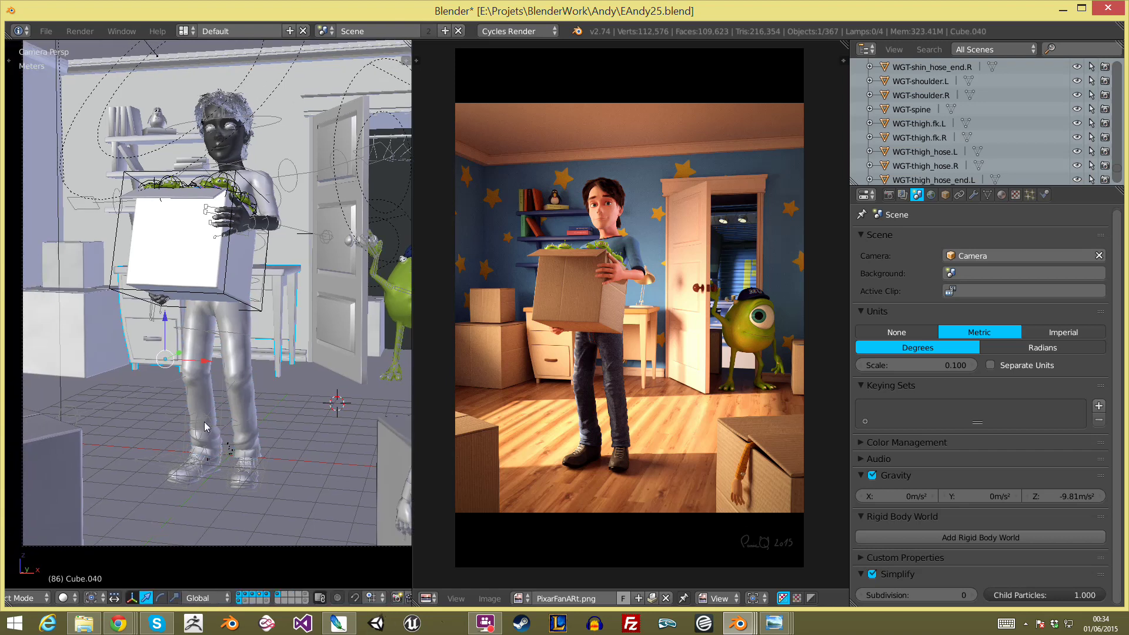
scroll(235, 385, "down", 1)
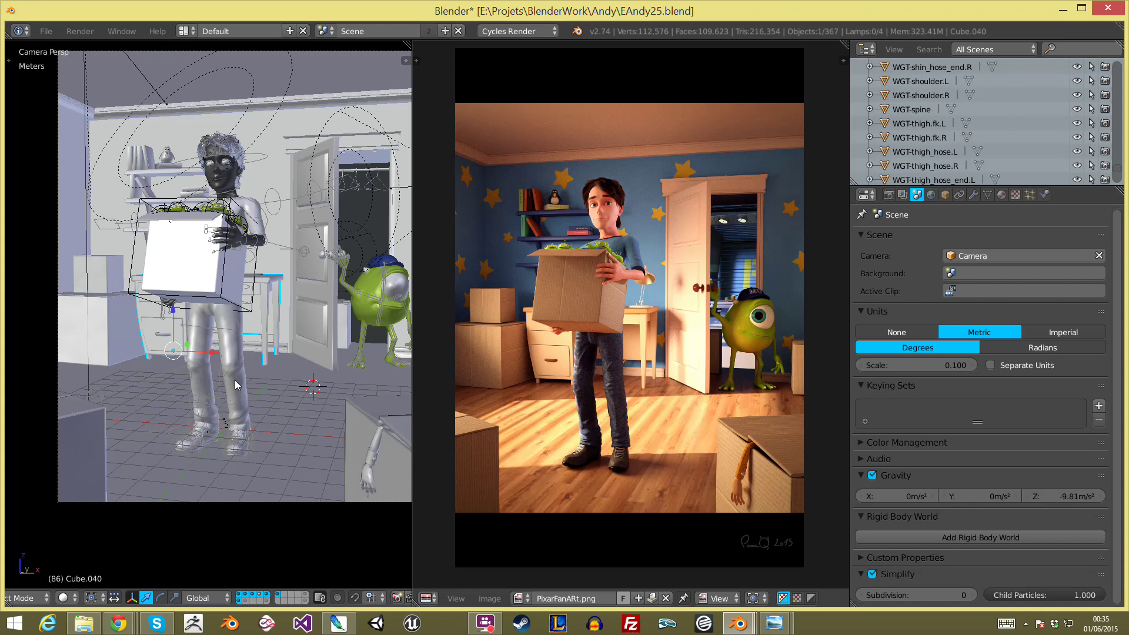
scroll(326, 411, "up", 2)
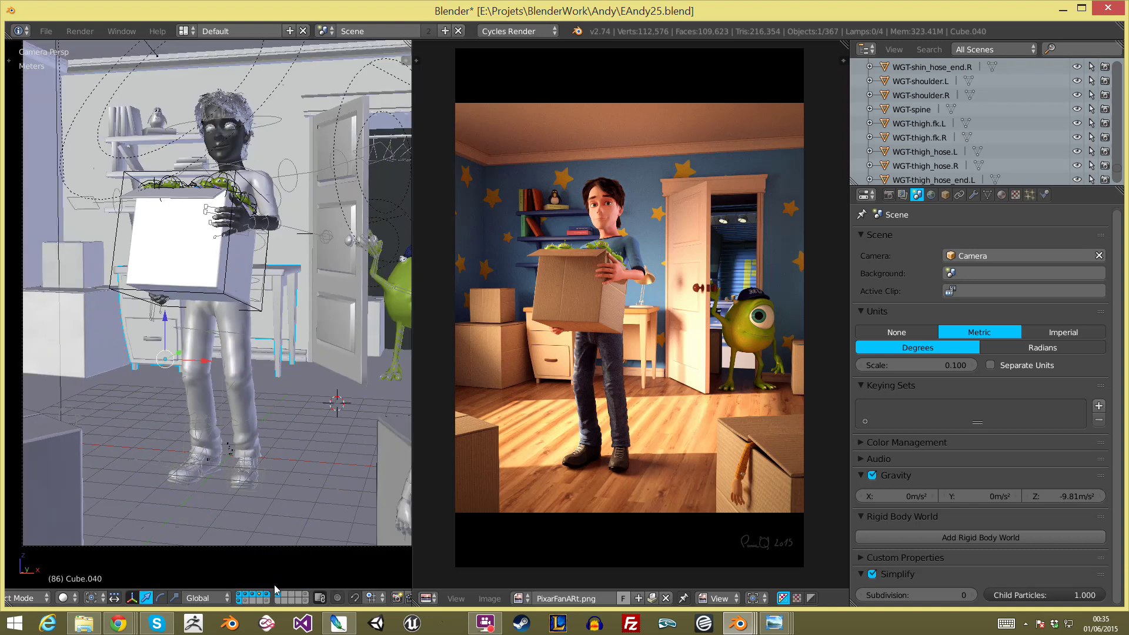
Step: Enable an additional scene layer, then bring up the Andy5.png render
left_click(265, 600, "shift")
scroll(295, 298, "up", 1)
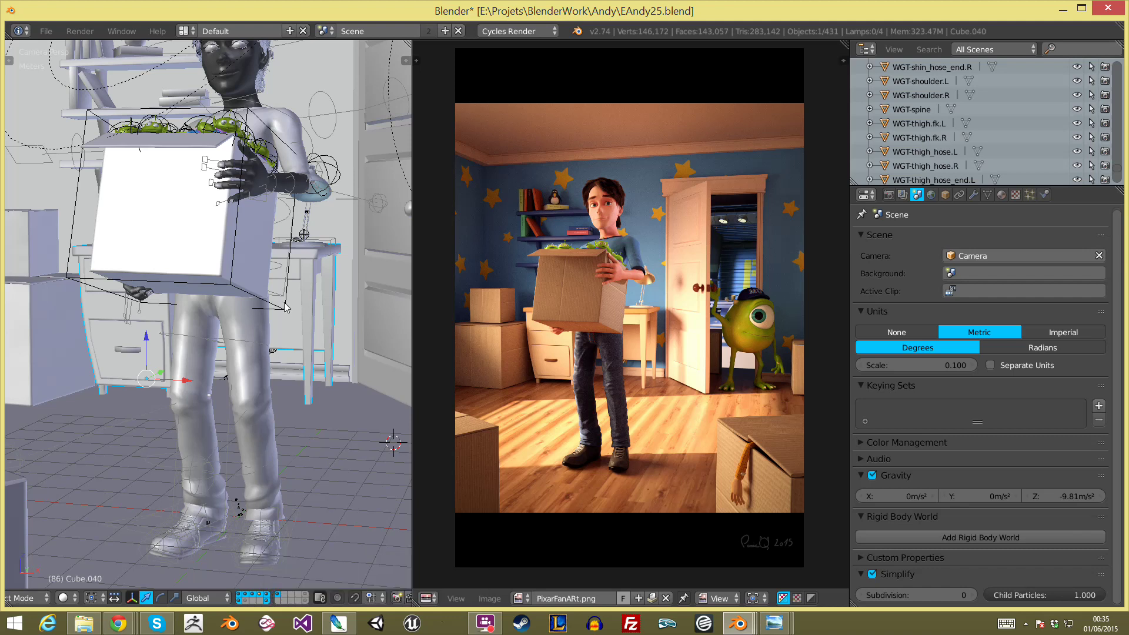
scroll(236, 382, "down", 3)
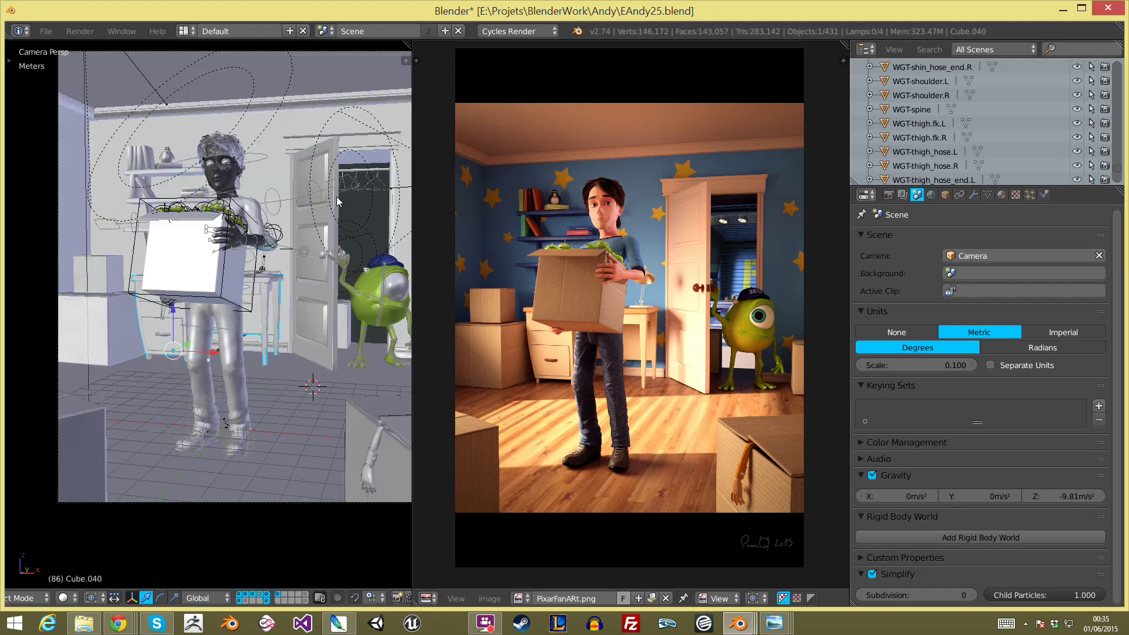
scroll(175, 482, "up", 2)
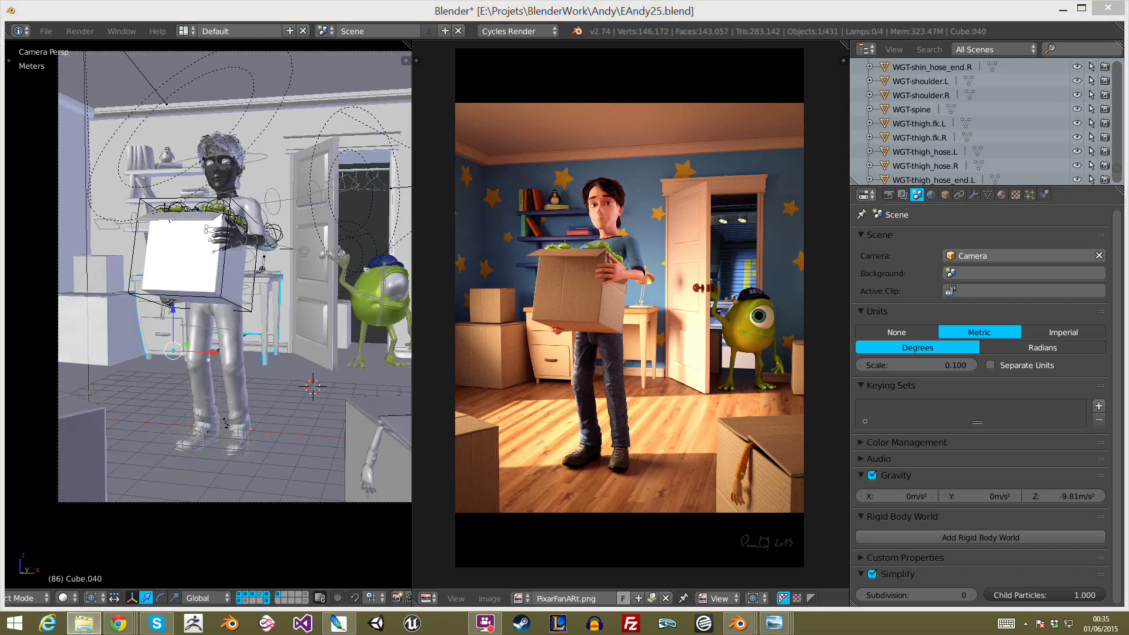
left_click(774, 623)
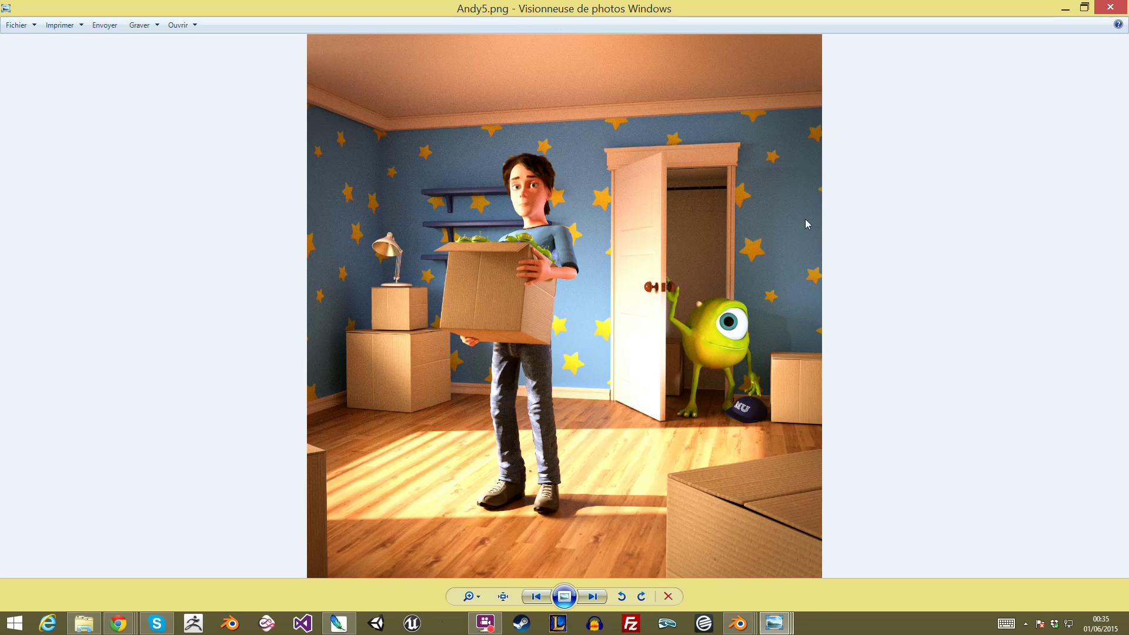
Step: Zoom in on Andy5.png to inspect the lamp and boxes, then close it
scroll(315, 143, "up", 1)
scroll(350, 167, "up", 1)
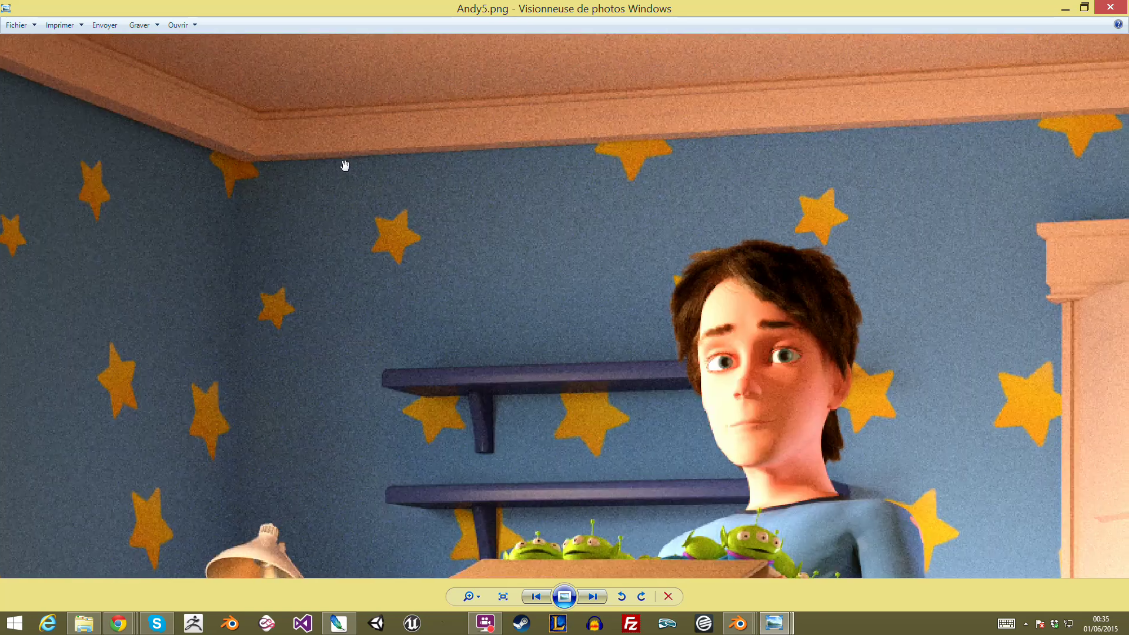
scroll(342, 166, "down", 3)
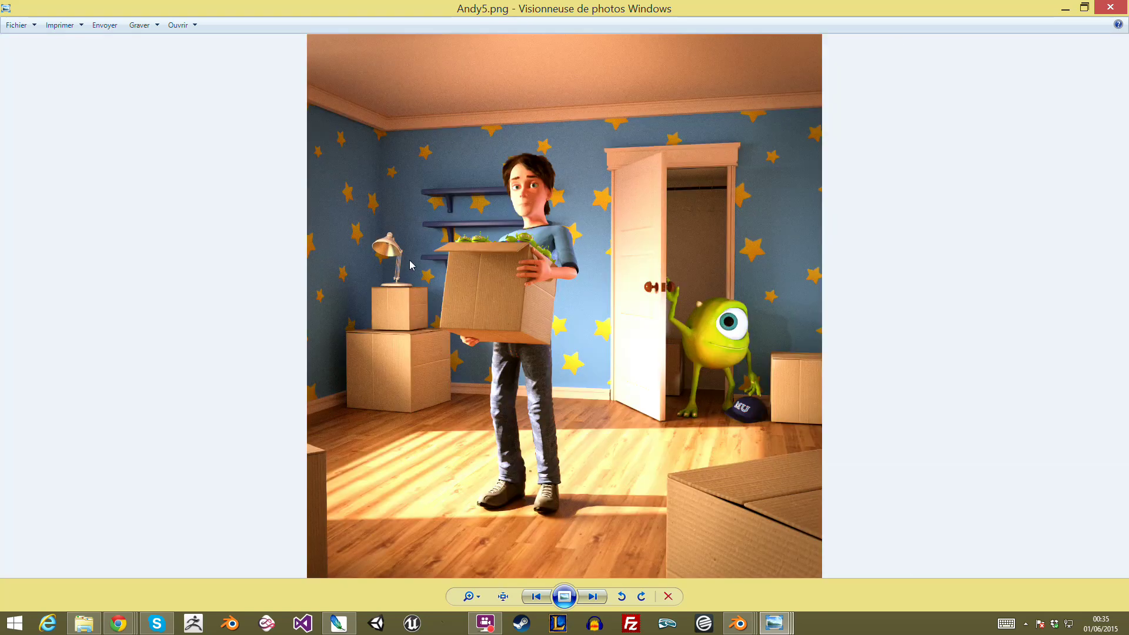
scroll(412, 268, "up", 2)
scroll(441, 272, "up", 1)
scroll(353, 247, "up", 2)
scroll(347, 226, "up", 1)
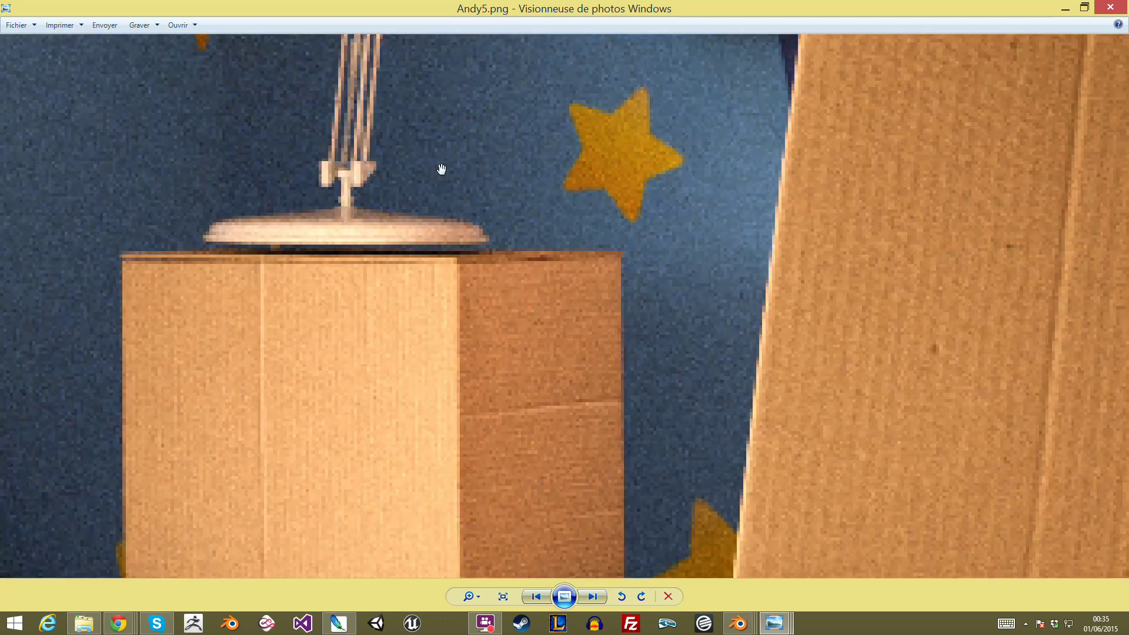
scroll(441, 171, "down", 6)
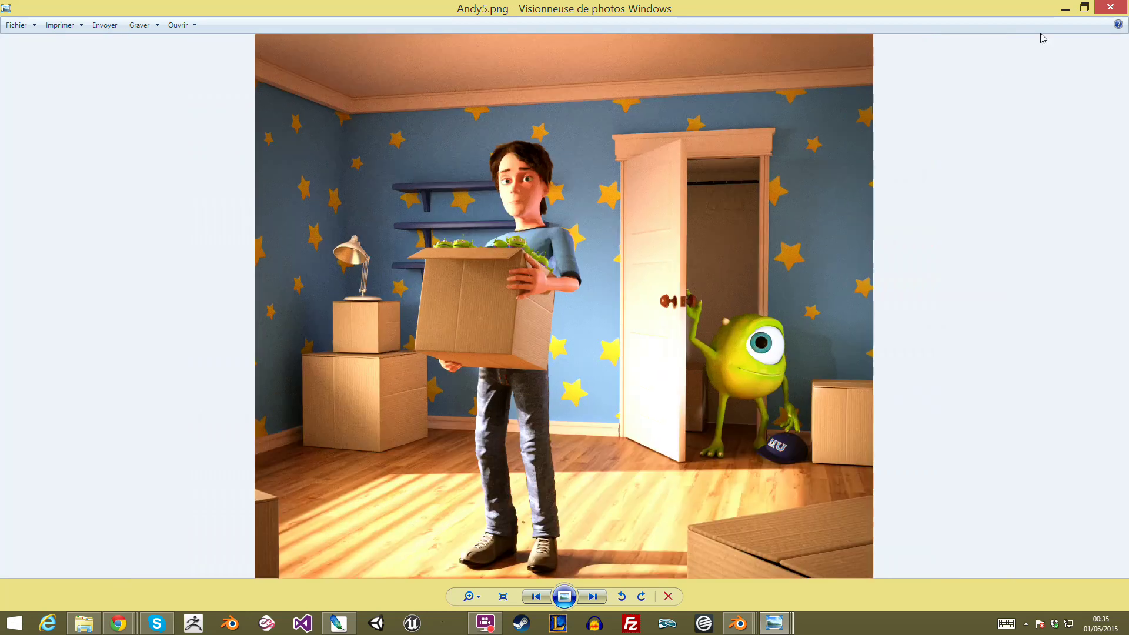
left_click(1110, 7)
Step: Open Andy6.png and zoom in and back out to see the whole render
left_click(773, 623)
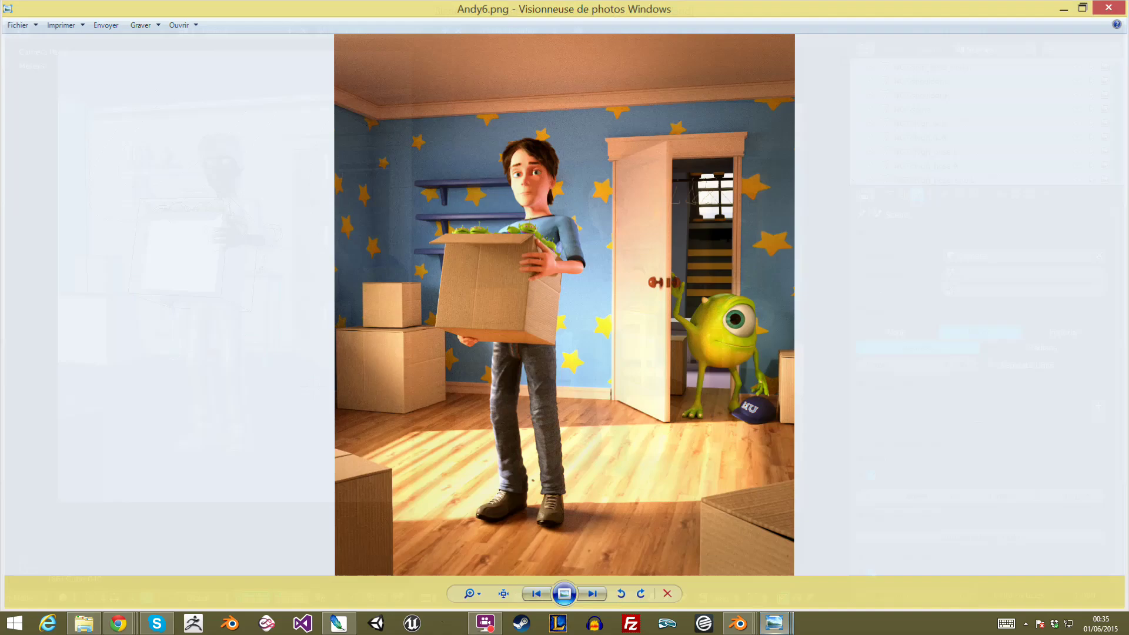
scroll(689, 315, "up", 2)
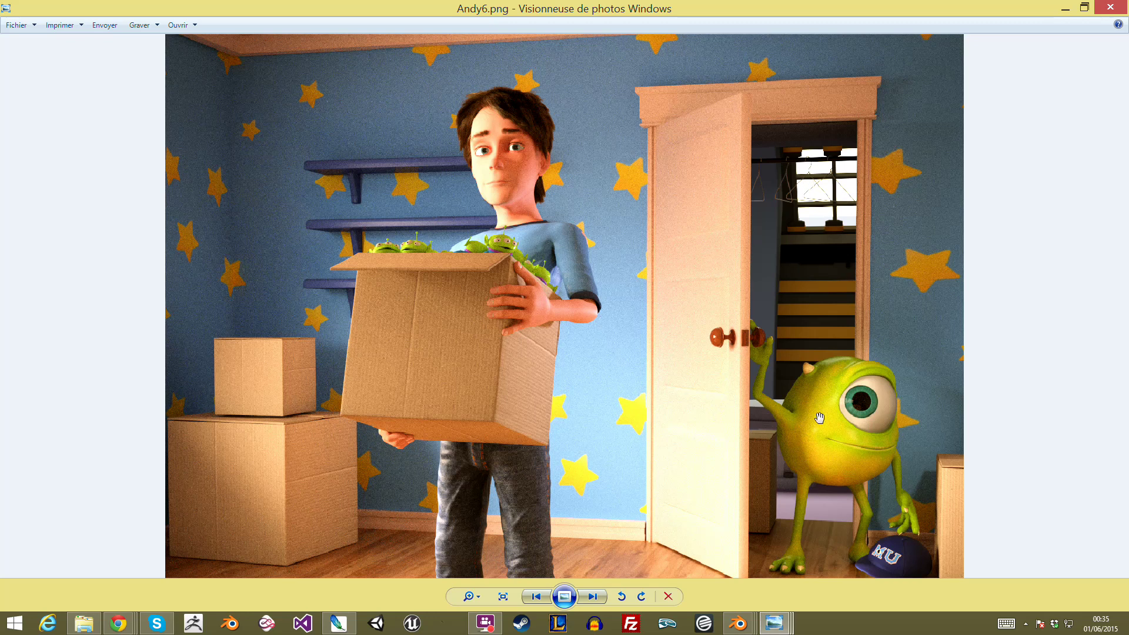
scroll(768, 361, "down", 2)
scroll(768, 361, "down", 1)
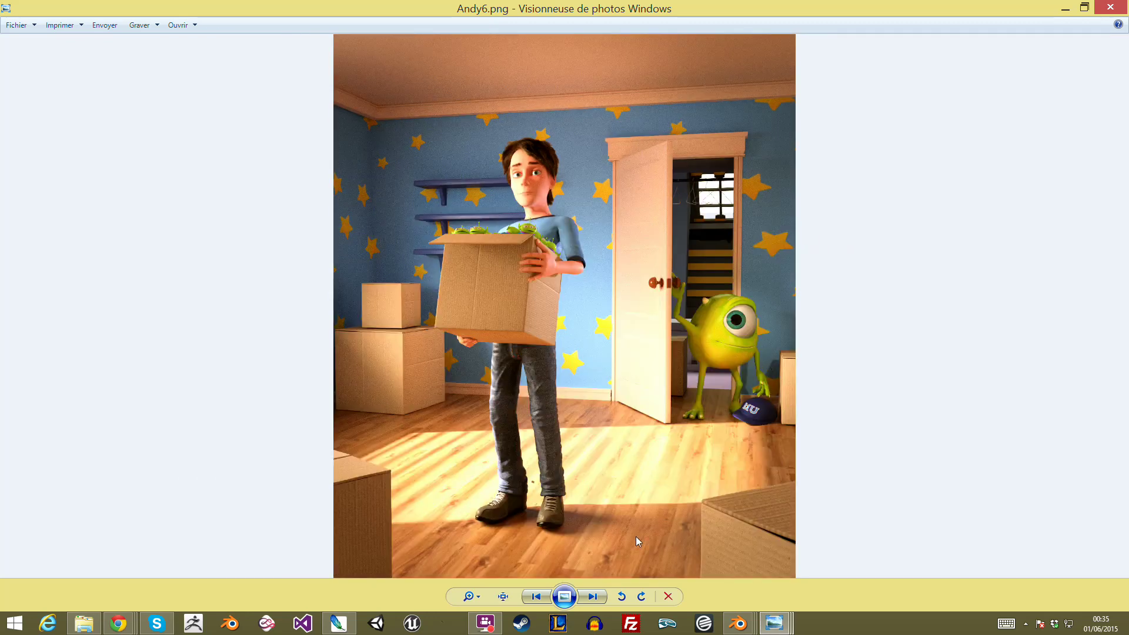
Step: In the EAndy25 bedroom scene, leave camera view and orbit close around the boy's box
mouse_move(737, 623)
left_click(614, 561)
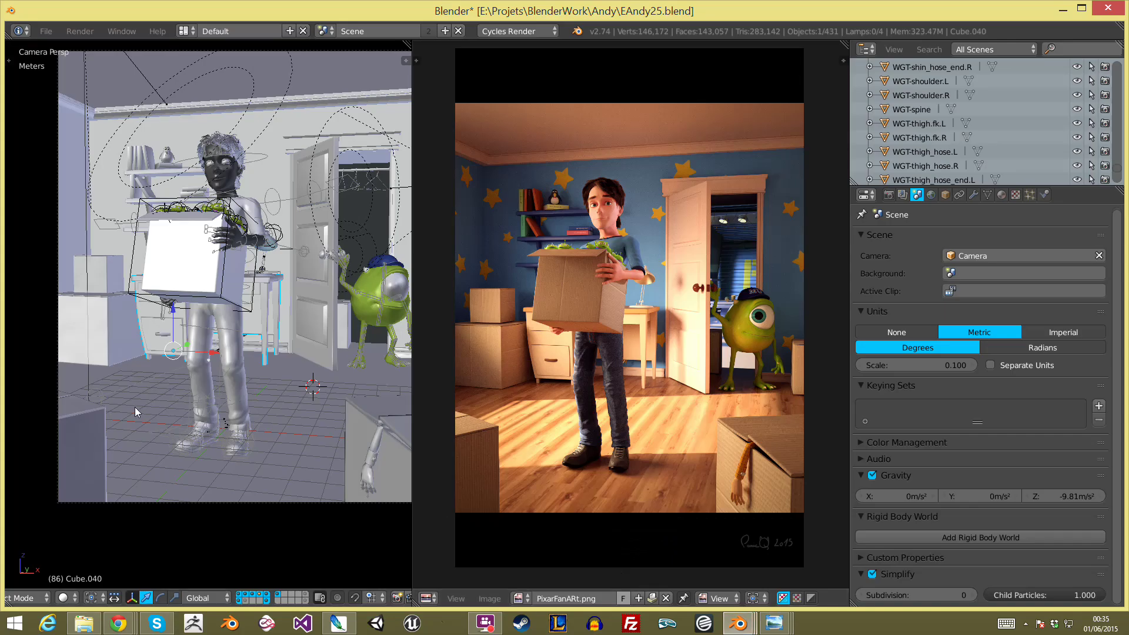
middle_click_drag(302, 375, 245, 403)
scroll(241, 403, "up", 5)
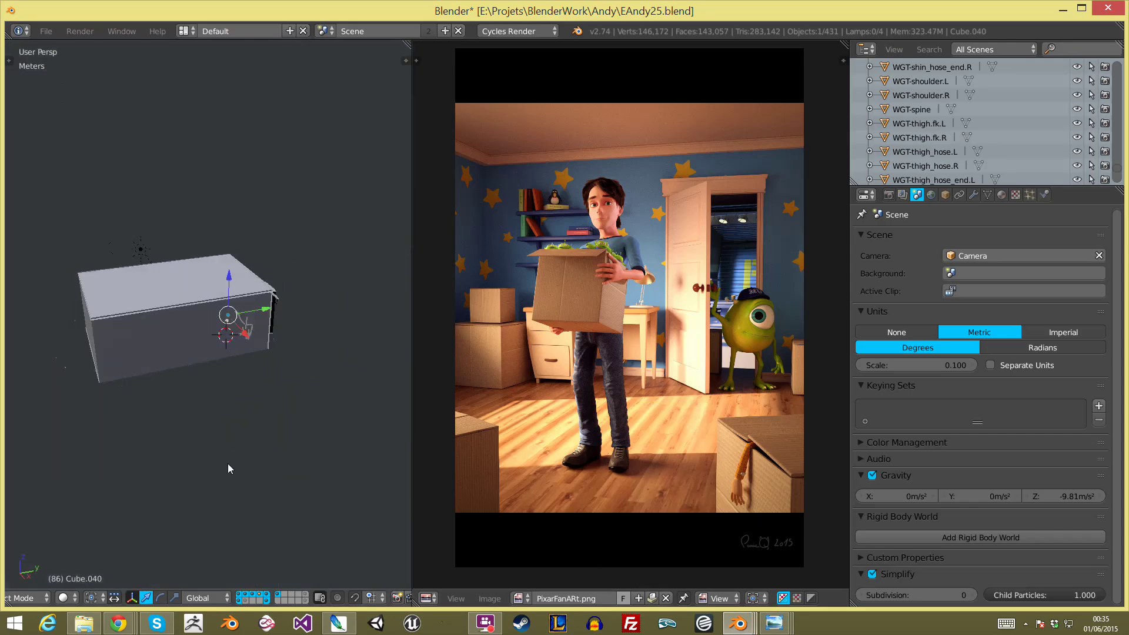
scroll(247, 459, "up", 2)
mouse_move(262, 461)
middle_mouse_down()
mouse_move(319, 477)
mouse_move(272, 461)
middle_mouse_up()
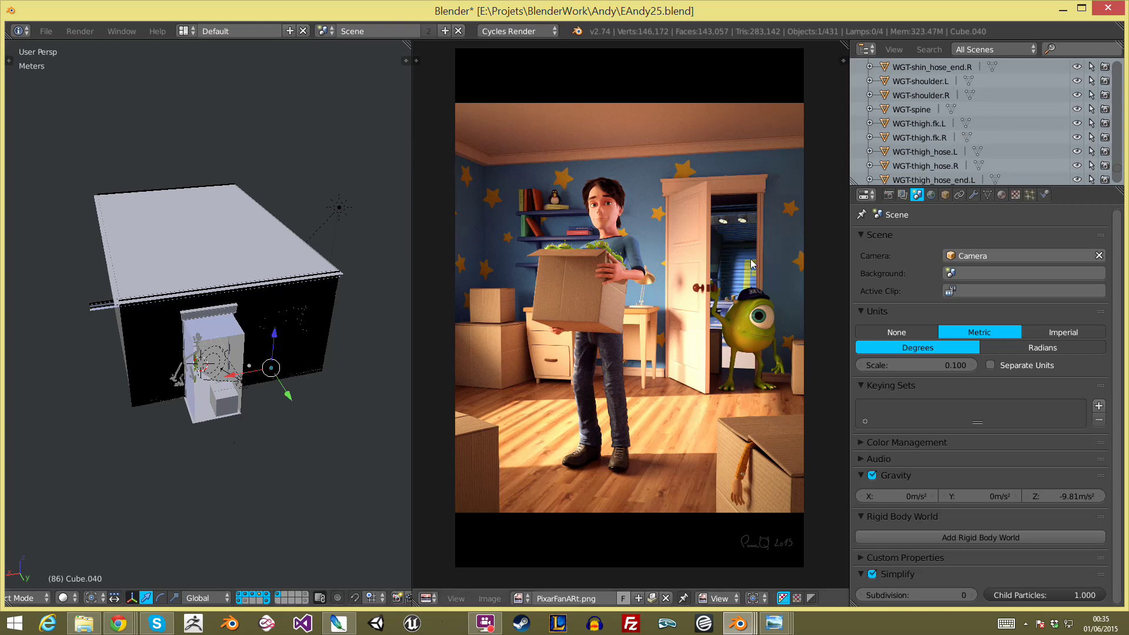
scroll(793, 295, "up", 3)
Step: Zoom the PixarFanArt render toward the door and Mike, reset it, then switch to Background1
middle_click_drag(792, 295, 606, 283)
scroll(749, 126, "up", 2)
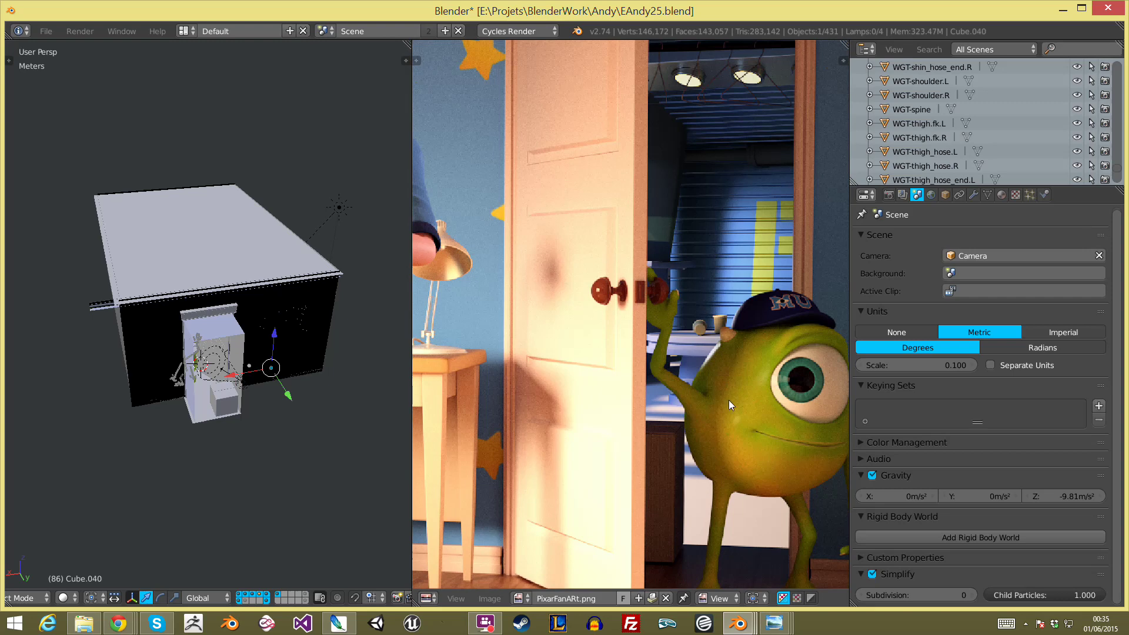
key("Home")
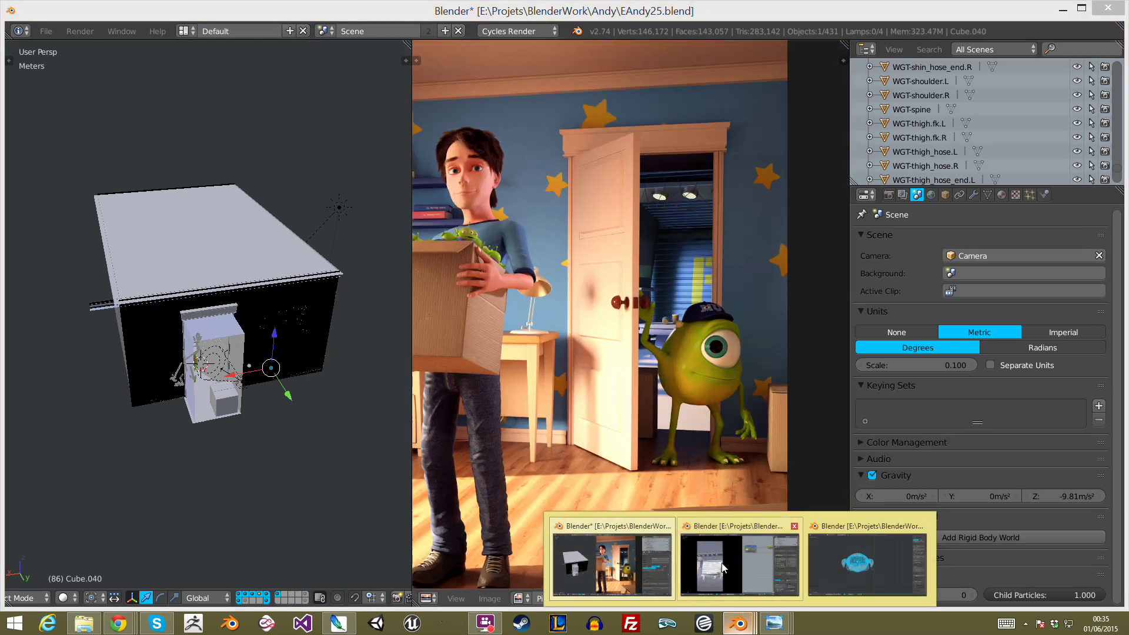
left_click(723, 568)
Step: Leave camera view in Background1 and preview the booth with rendered lighting
middle_click_drag(256, 356, 389, 371)
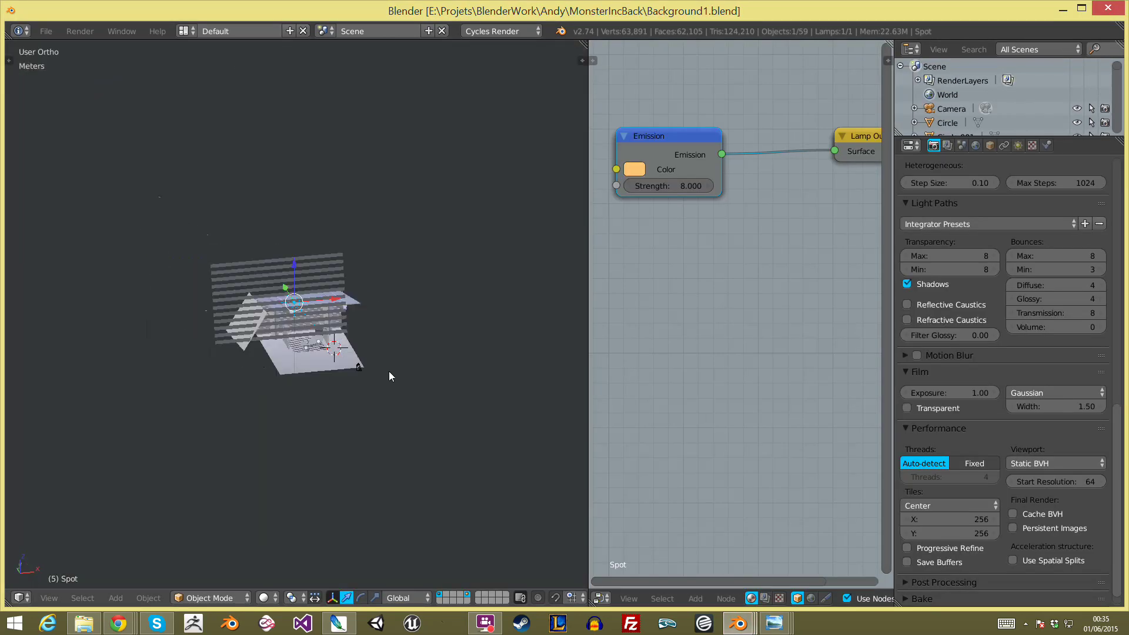
scroll(355, 425, "up", 3)
scroll(344, 439, "up", 2)
key("shift+z")
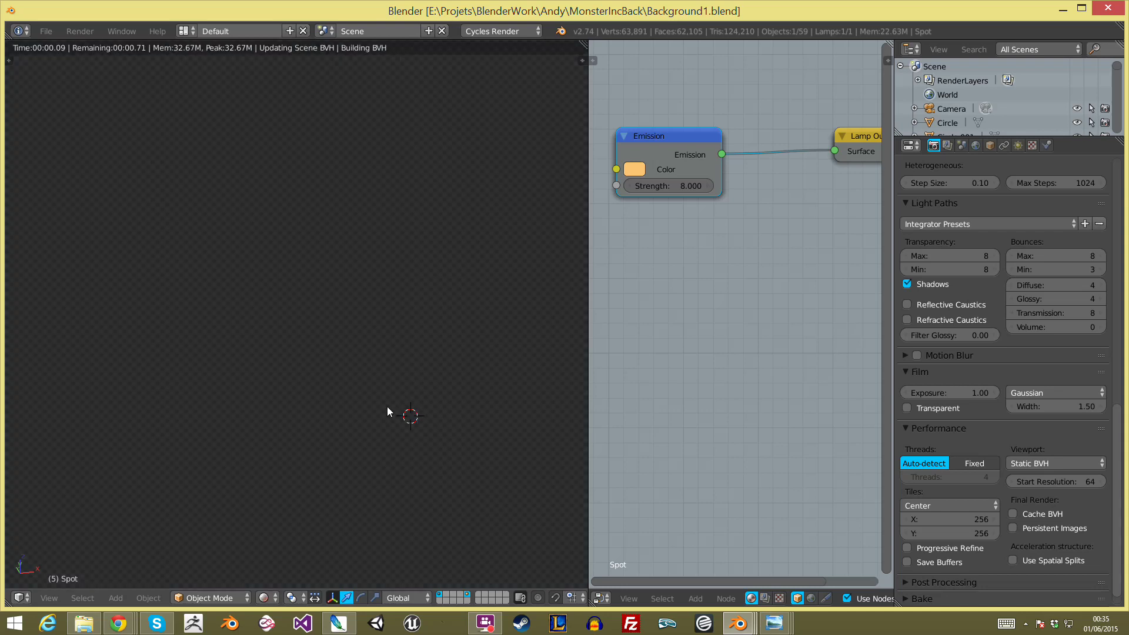
scroll(347, 403, "down", 3)
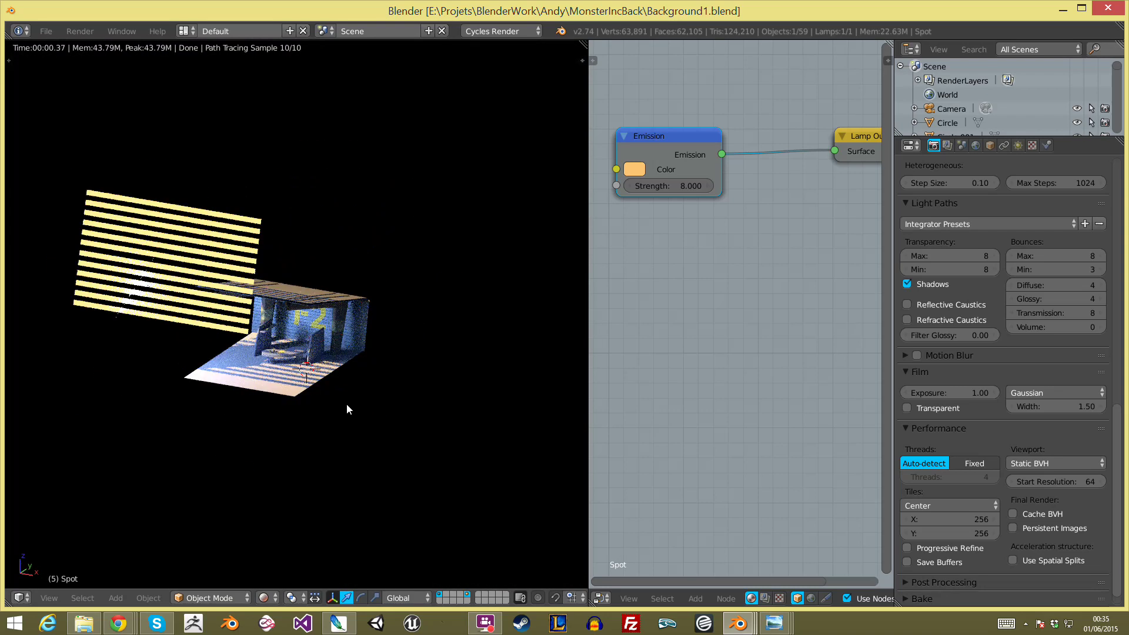
key("shift+z")
scroll(189, 185, "up", 2)
Step: Select the slatted light-blocking plane and preview the booth interior rendered
right_click(190, 228)
middle_click_drag(190, 228, 253, 229)
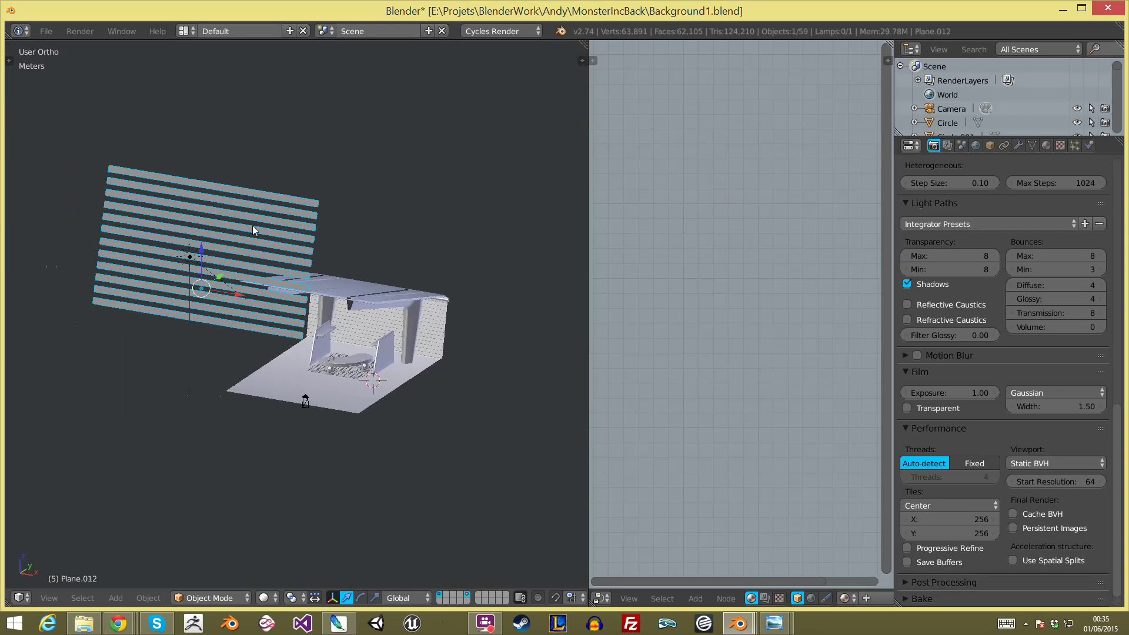
key("shift+z")
scroll(253, 229, "up", 2)
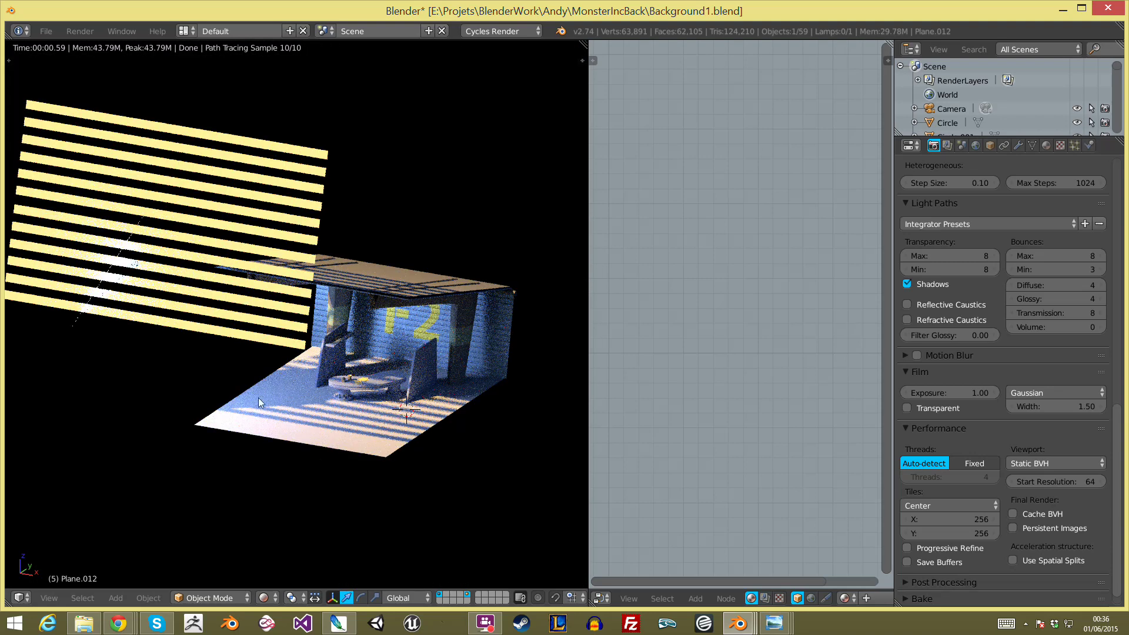
middle_click_drag(136, 323, 306, 376)
scroll(439, 450, "up", 4)
key("shift+z")
scroll(256, 375, "up", 6)
Step: Select the table cup and preview its Goblet material rendered, then select the Stores shutter
right_click(181, 272)
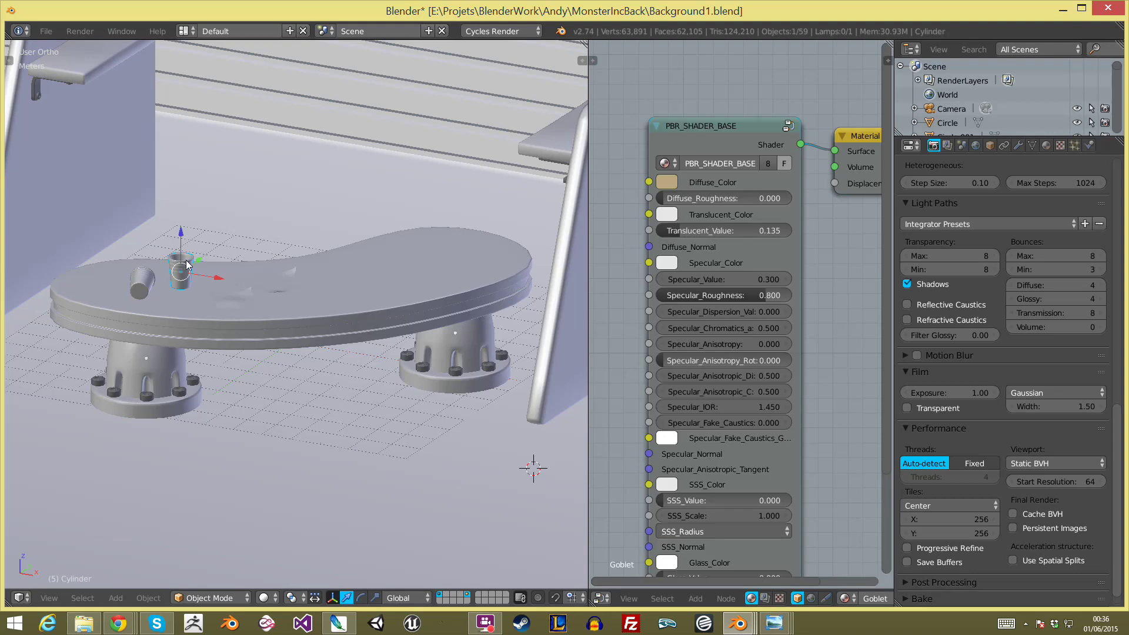
scroll(771, 256, "down", 2)
key("shift+z")
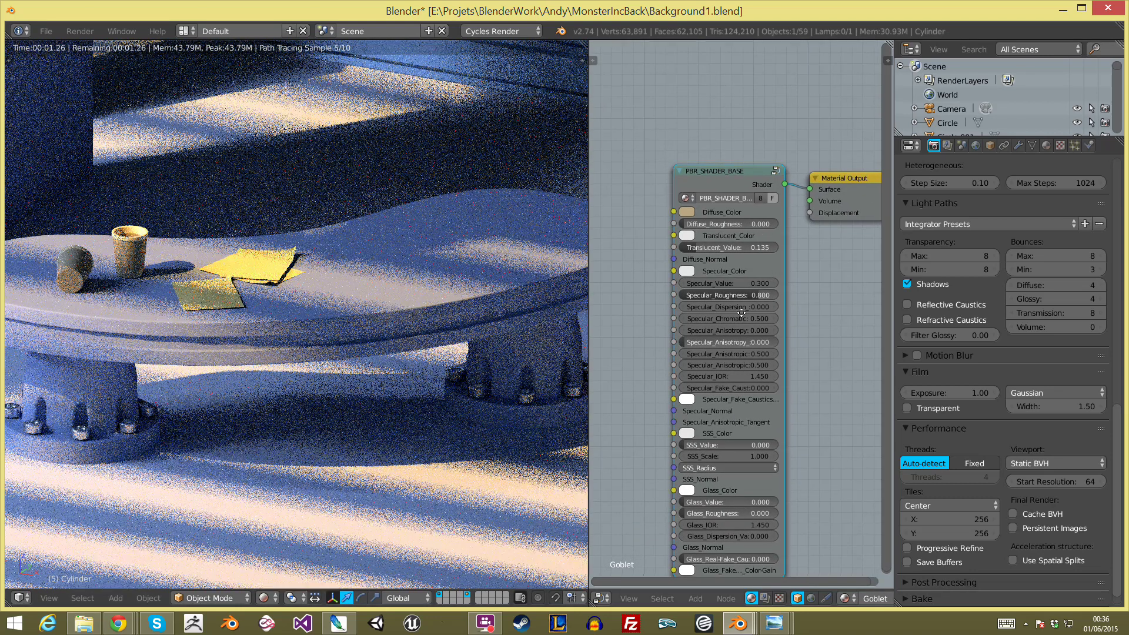
middle_click_drag(729, 415, 740, 326)
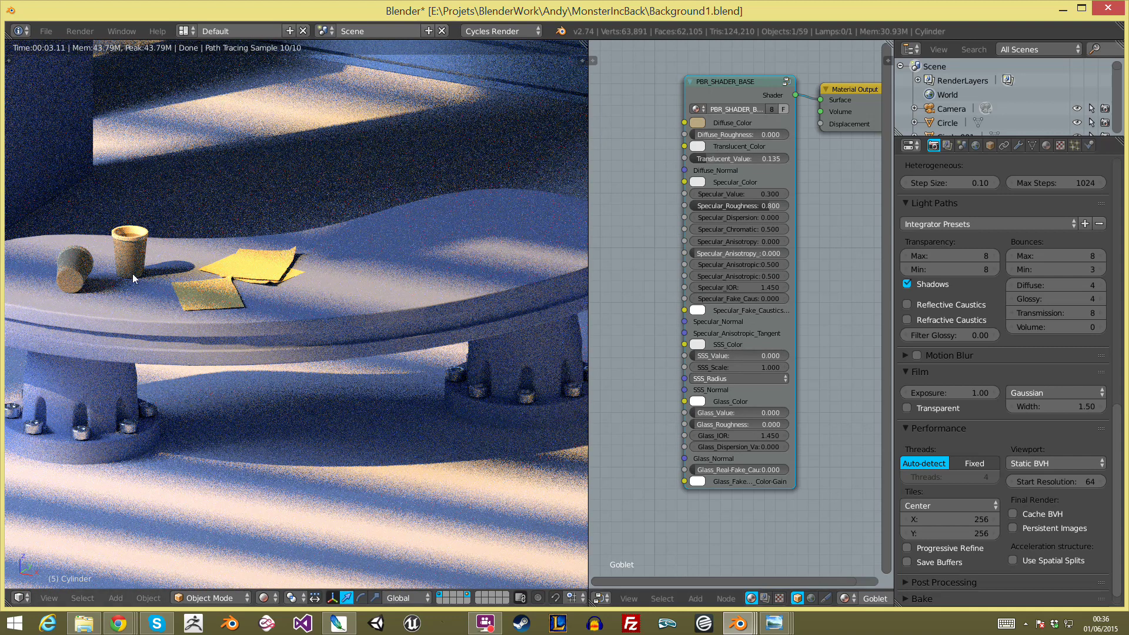
key("shift+z")
mouse_move(167, 204)
middle_mouse_down()
mouse_move(292, 446)
mouse_move(258, 391)
mouse_move(303, 372)
mouse_move(416, 146)
mouse_move(315, 397)
middle_mouse_up()
right_click(418, 144)
Step: Move the Stores material's Image Texture node fully into view beside the Mix node
key("shift+z")
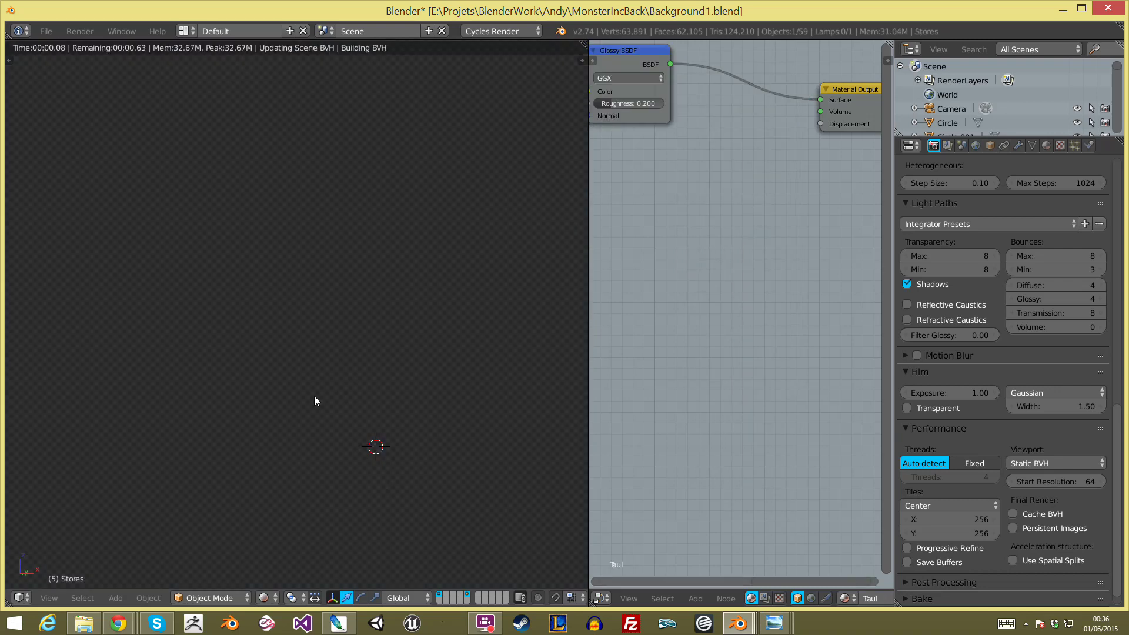
mouse_move(751, 210)
middle_mouse_down()
mouse_move(835, 396)
mouse_move(878, 400)
middle_mouse_up()
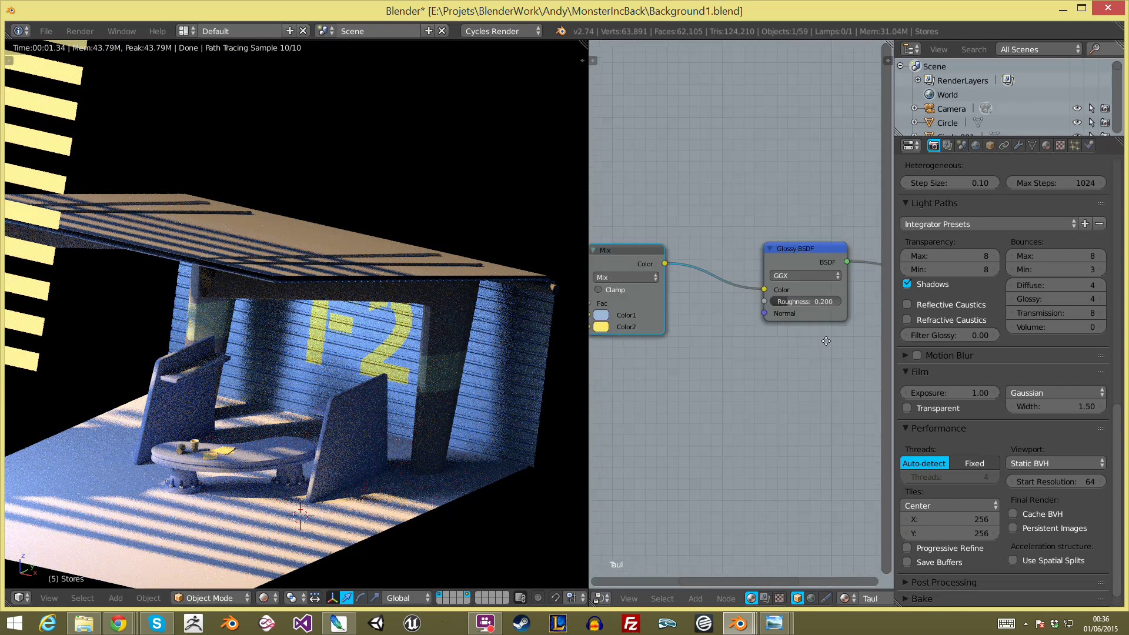
scroll(701, 326, "down", 1)
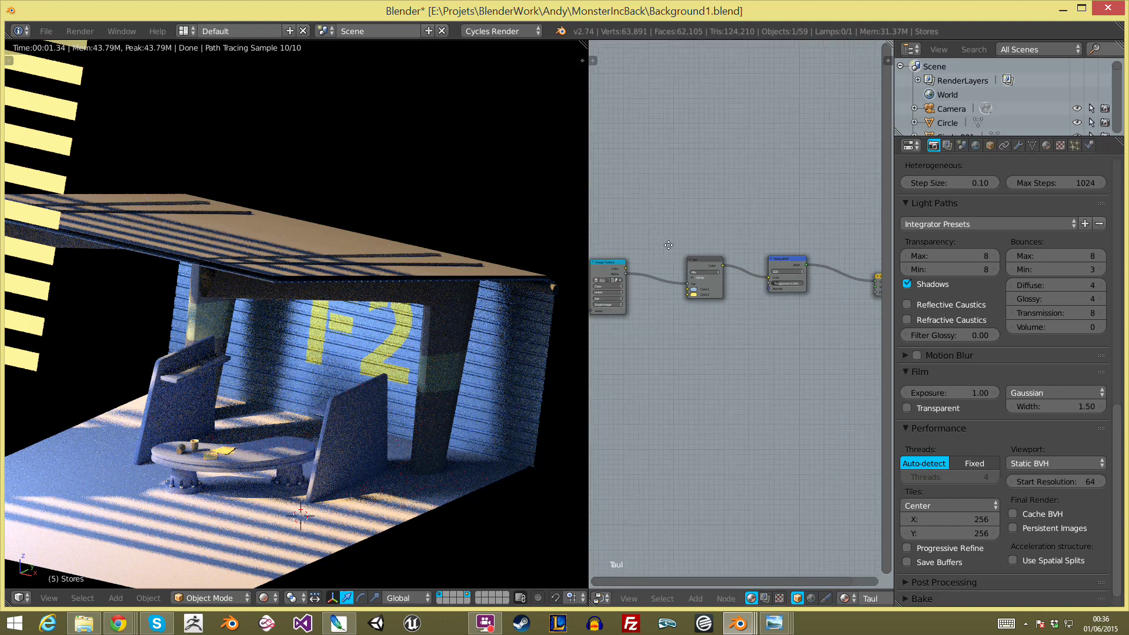
middle_click_drag(622, 276, 576, 194)
scroll(706, 206, "up", 2)
middle_click_drag(776, 184, 632, 169)
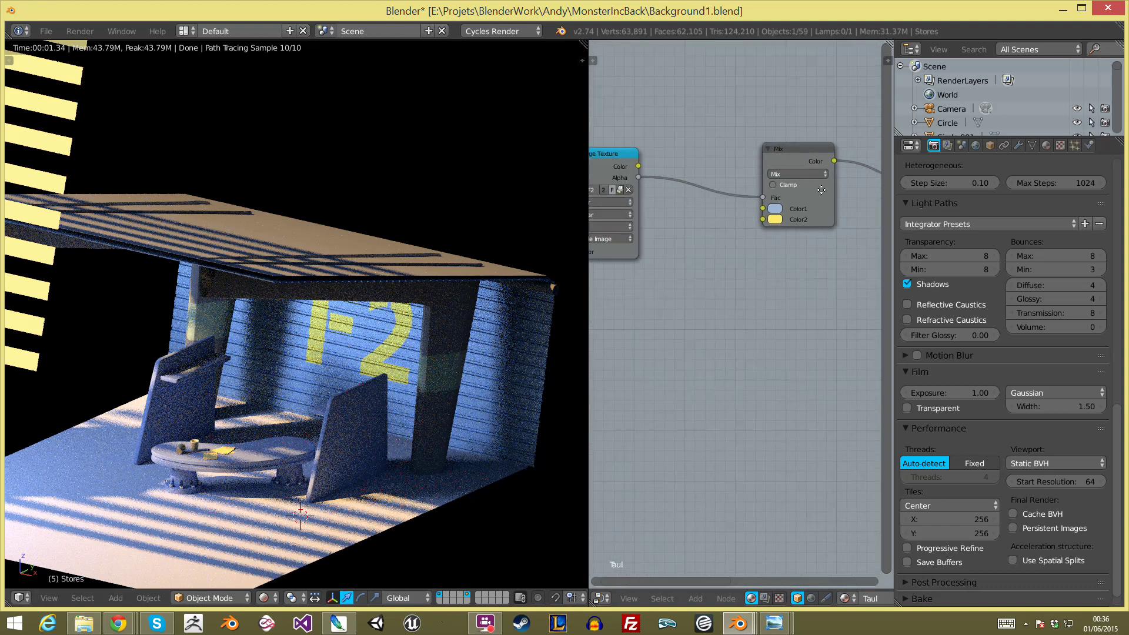
left_click_drag(632, 169, 701, 187)
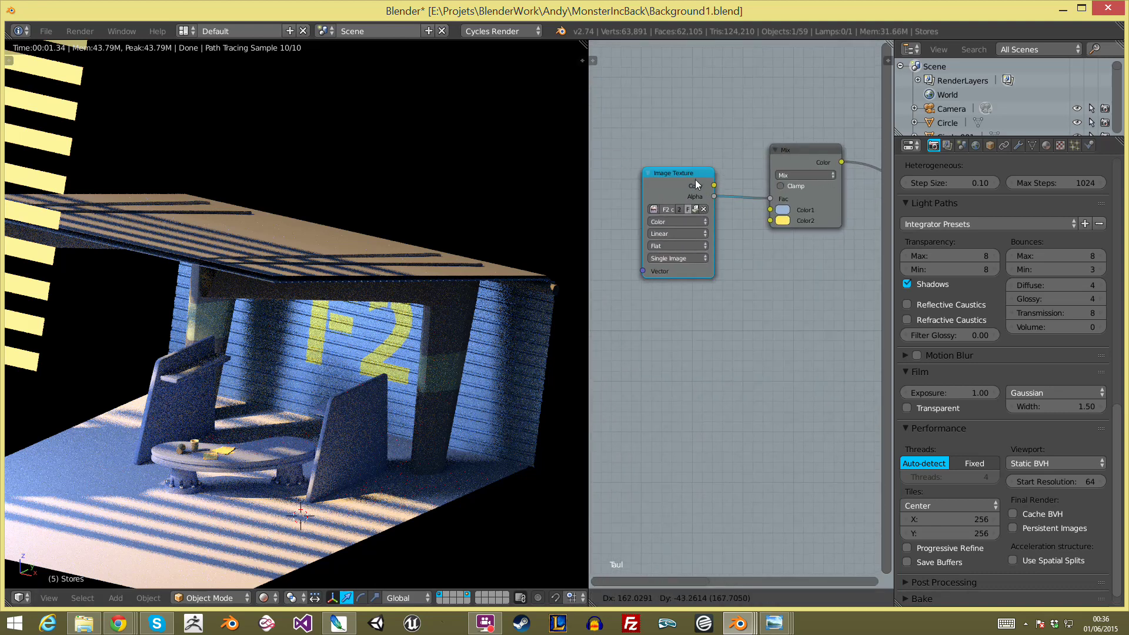
Step: Orbit to face the F2 wall, reposition the 3D cursor, and preview it rendered
middle_click_drag(265, 411, 324, 351)
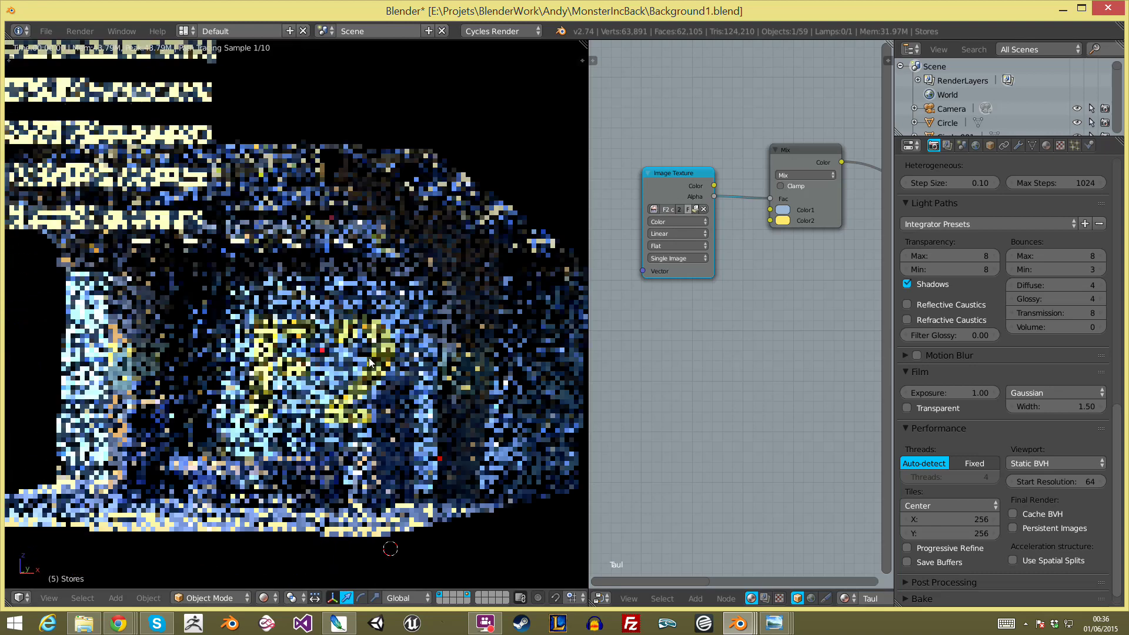
key("shift+z")
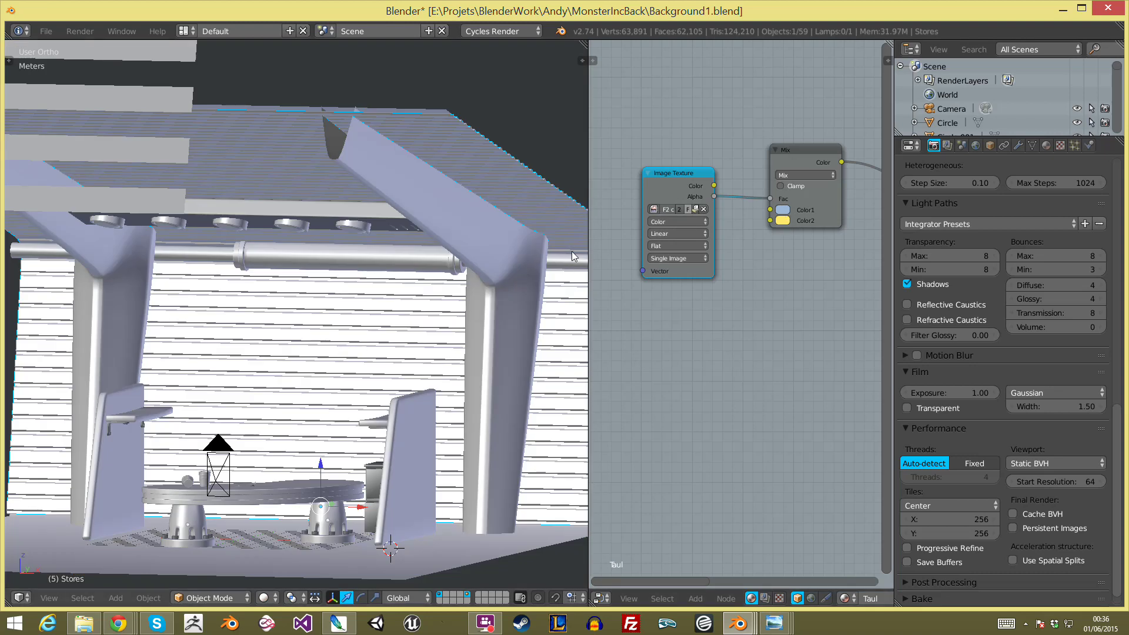
left_click(357, 362)
middle_click_drag(356, 344, 387, 414)
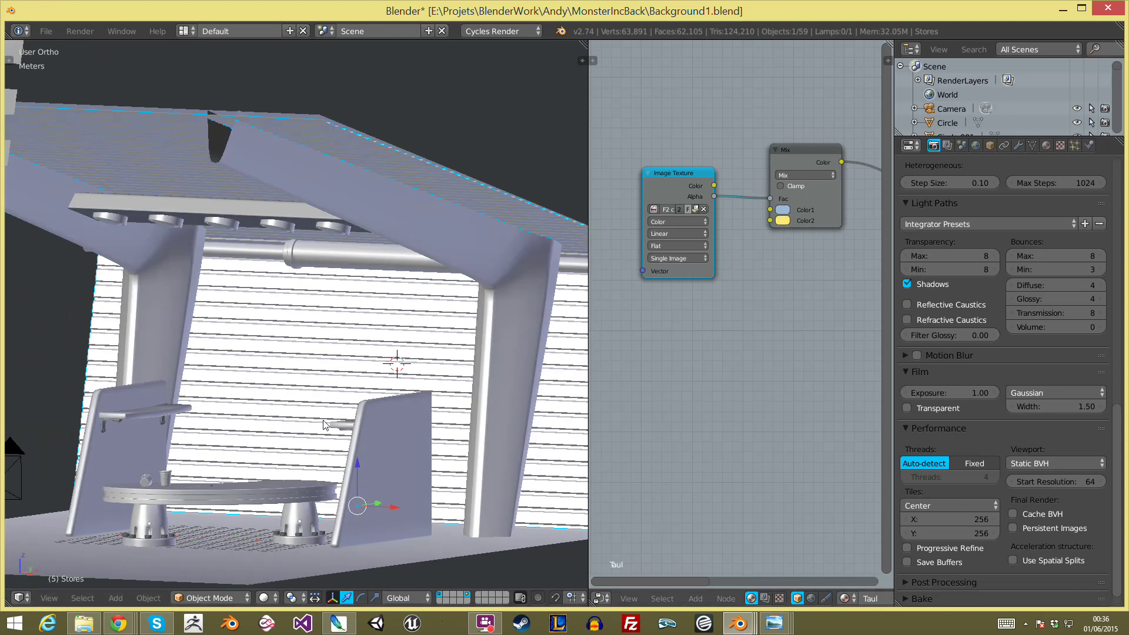
key("shift+z")
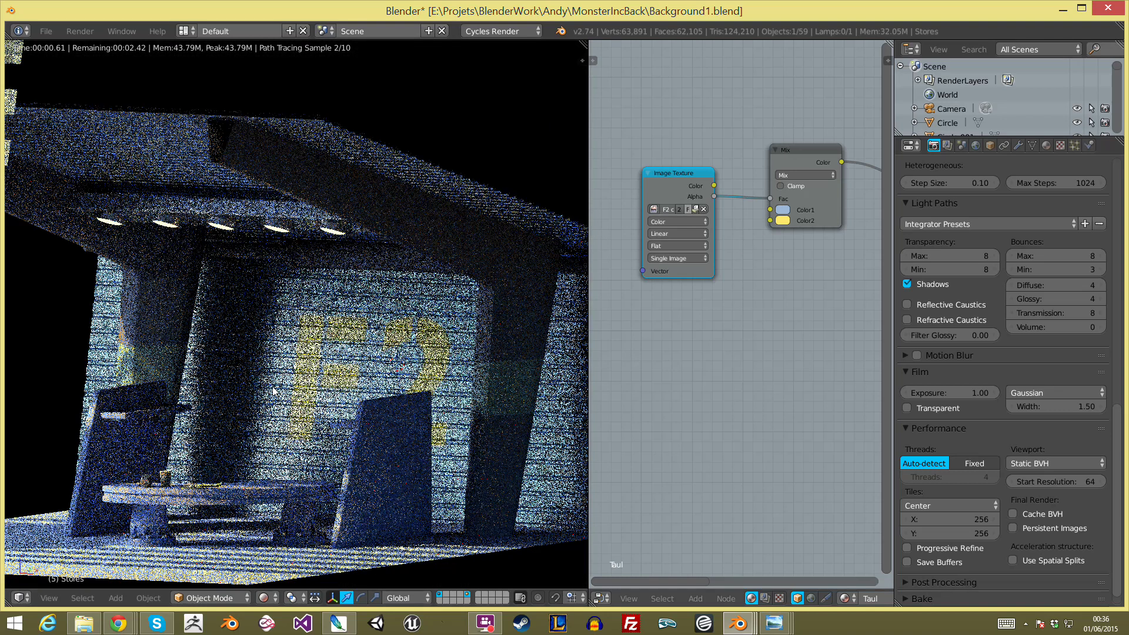
Step: Zoom on the rendered F2 wall, return to solid shading, and view the booth from above and below
scroll(323, 409, "down", 3)
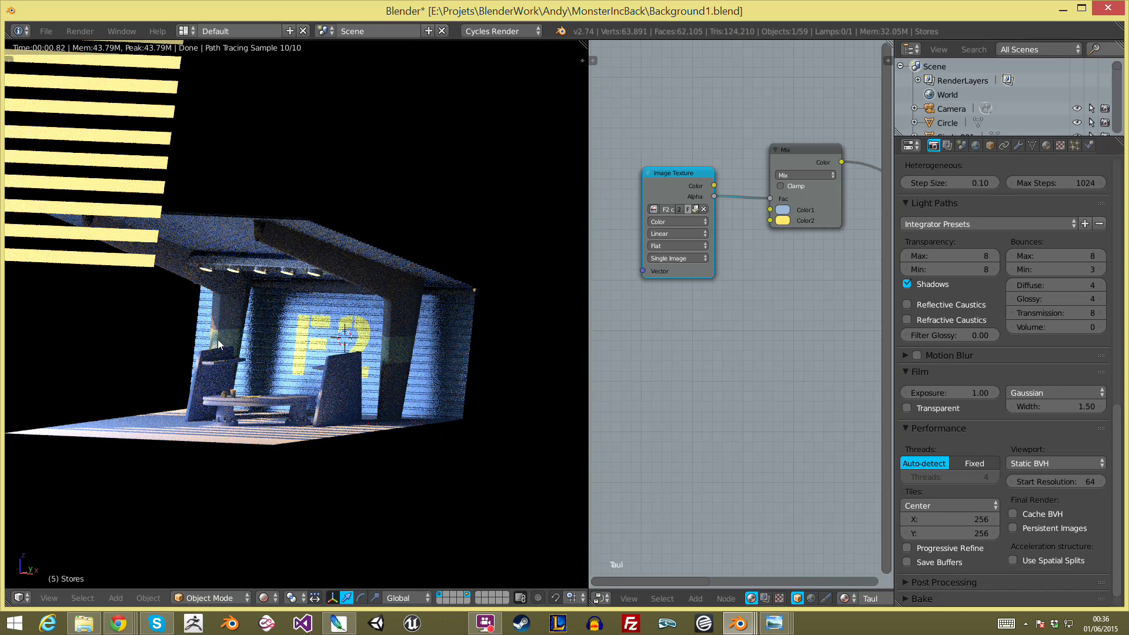
scroll(233, 319, "up", 3)
key("shift+z")
scroll(350, 359, "up", 3)
middle_click_drag(351, 361, 305, 446)
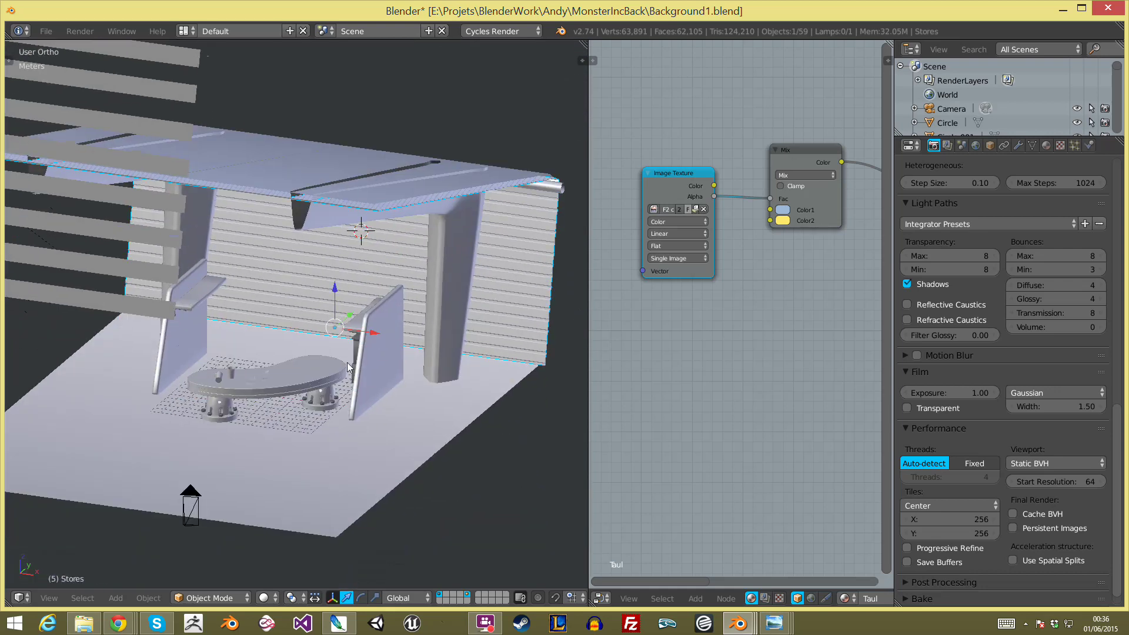
scroll(305, 446, "down", 1)
mouse_move(226, 424)
middle_mouse_down()
mouse_move(239, 360)
mouse_move(278, 353)
mouse_move(234, 381)
middle_mouse_up()
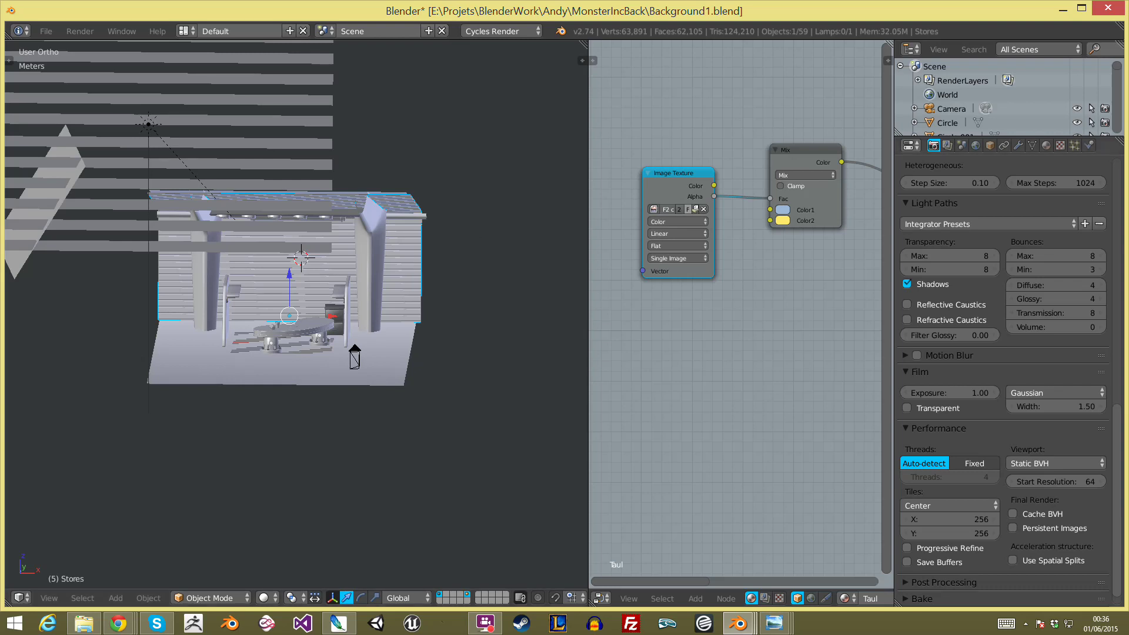
Step: Bring Andy7.png forward, zoom into the rug and shoes, then zoom back out to fit
key("alt+Tab")
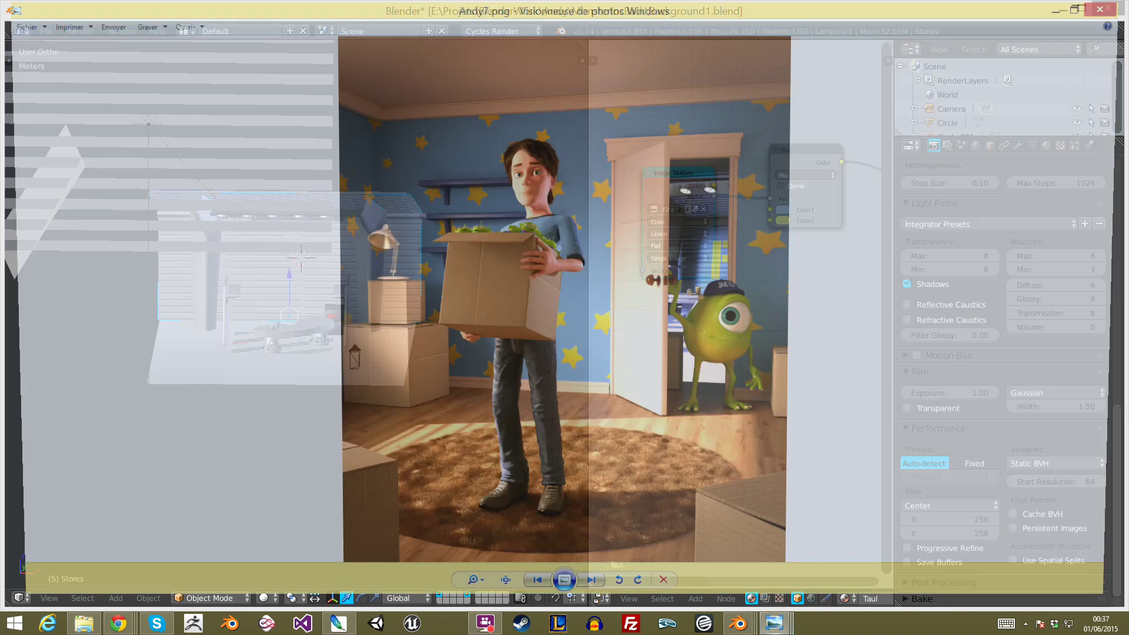
scroll(472, 485, "up", 3)
scroll(586, 418, "down", 3)
scroll(585, 418, "up", 1)
scroll(612, 534, "up", 3)
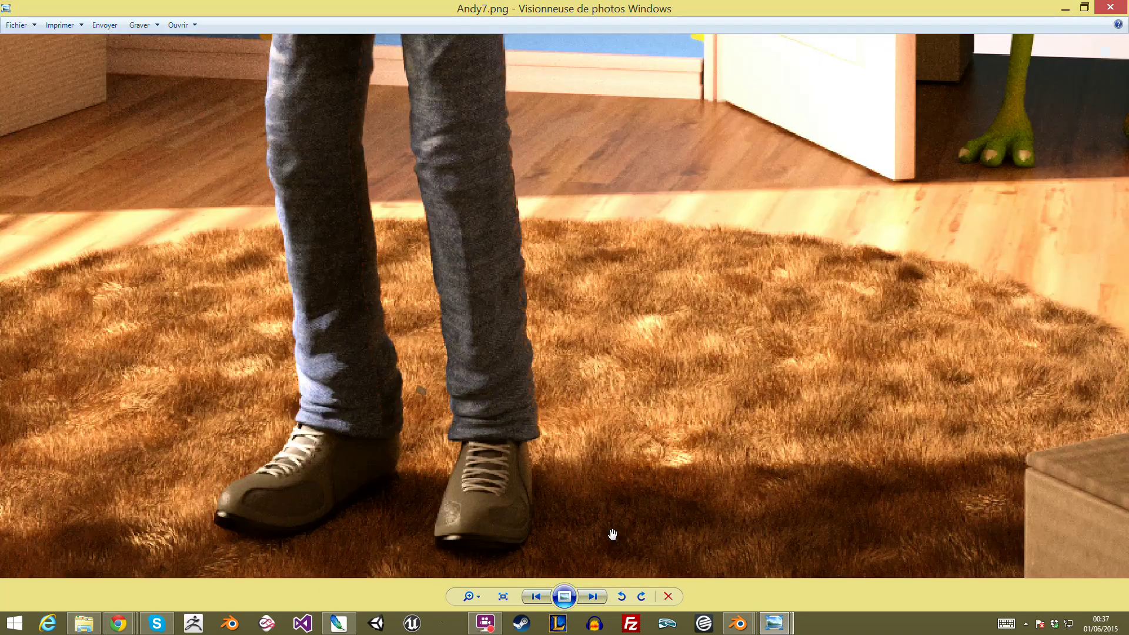
scroll(612, 533, "down", 3)
scroll(600, 444, "up", 3)
scroll(600, 444, "down", 3)
scroll(584, 421, "up", 2)
scroll(469, 288, "up", 3)
scroll(470, 288, "up", 3)
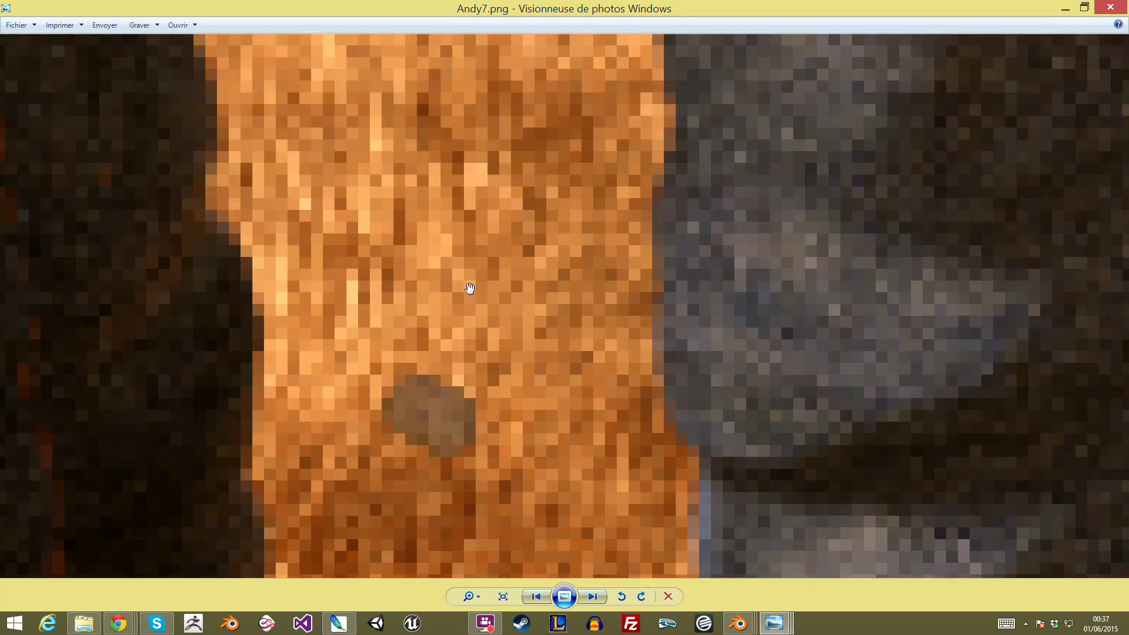
scroll(406, 380, "down", 2)
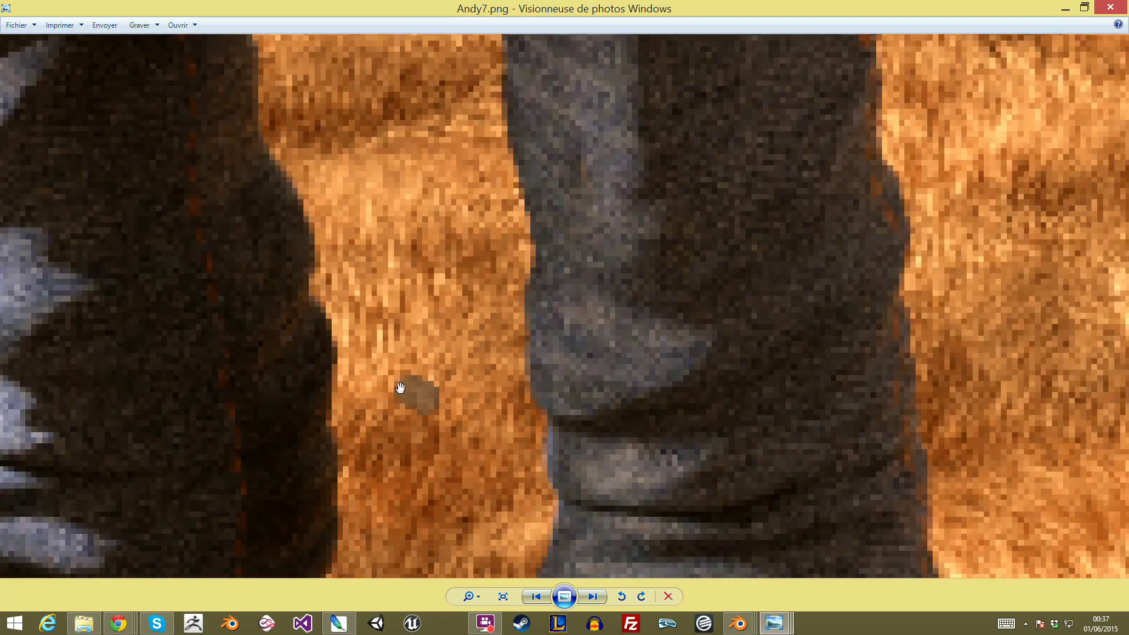
scroll(411, 377, "down", 2)
scroll(476, 337, "down", 1)
scroll(477, 338, "down", 2)
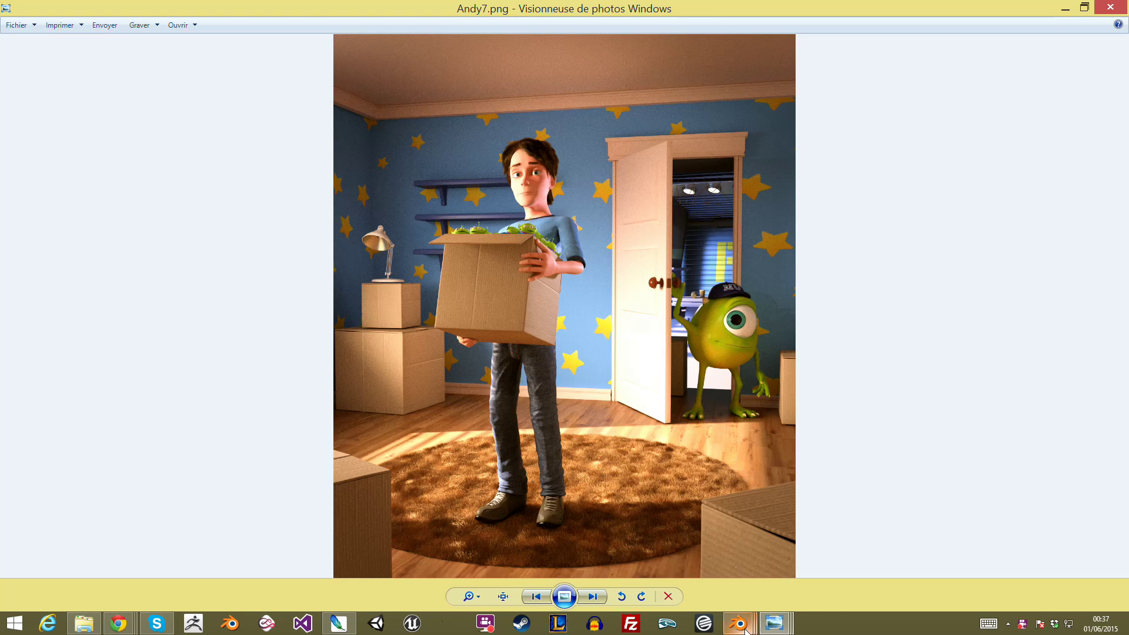
Step: In EAndy25.blend, select the rocky terrain plane on its layer, then return to the room layer
mouse_move(737, 623)
left_click(576, 537)
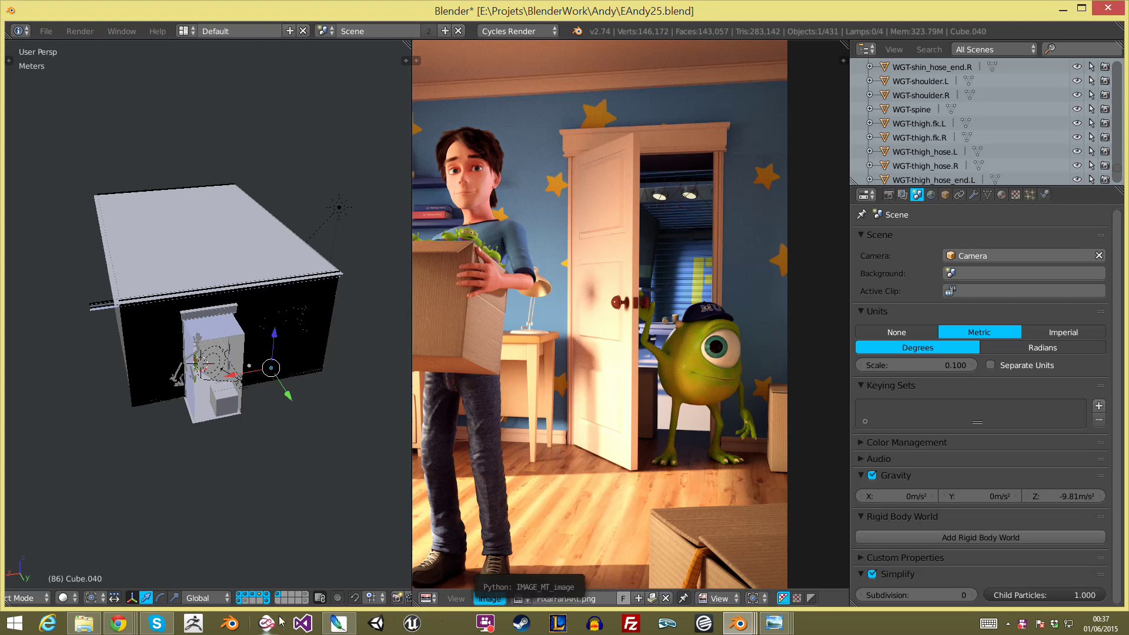
left_click(305, 594)
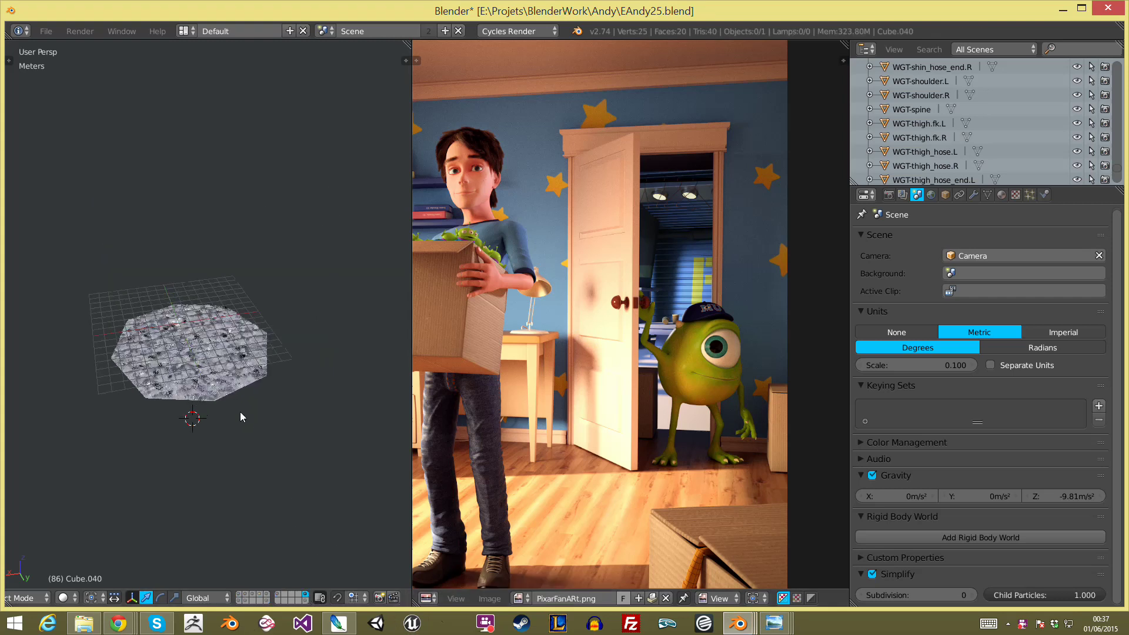
scroll(240, 416, "up", 3)
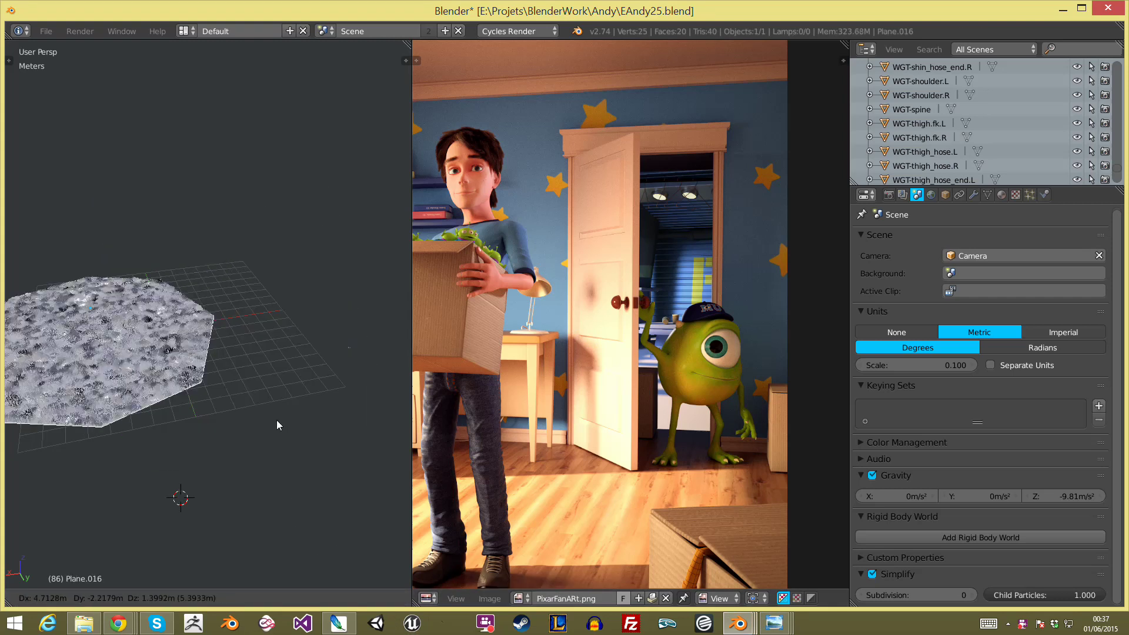
right_click(283, 423)
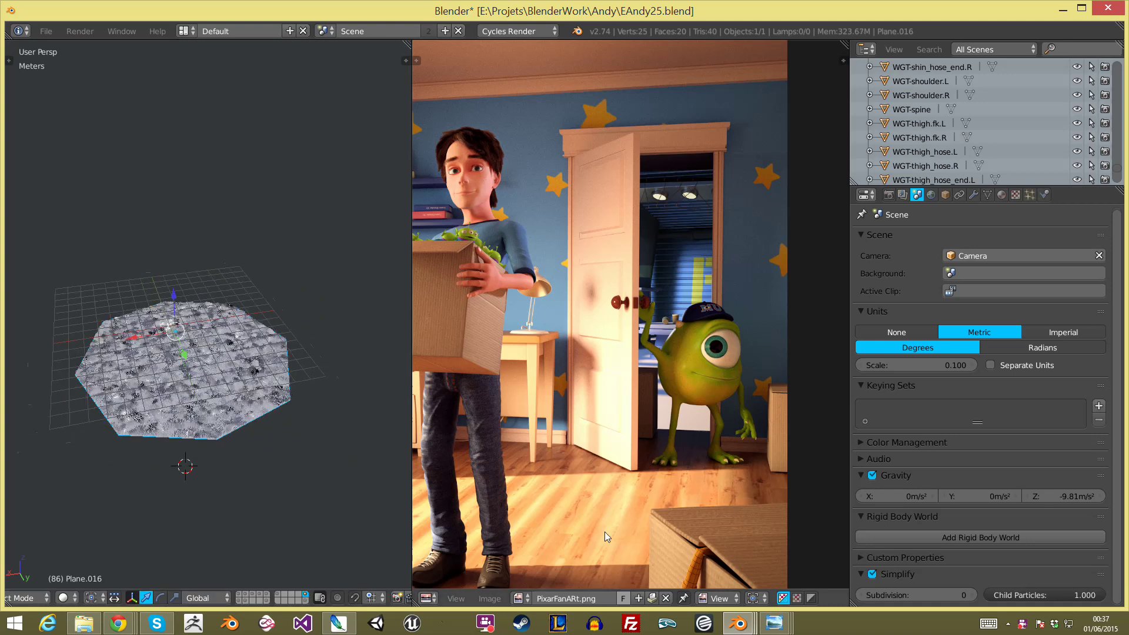
left_click(279, 595)
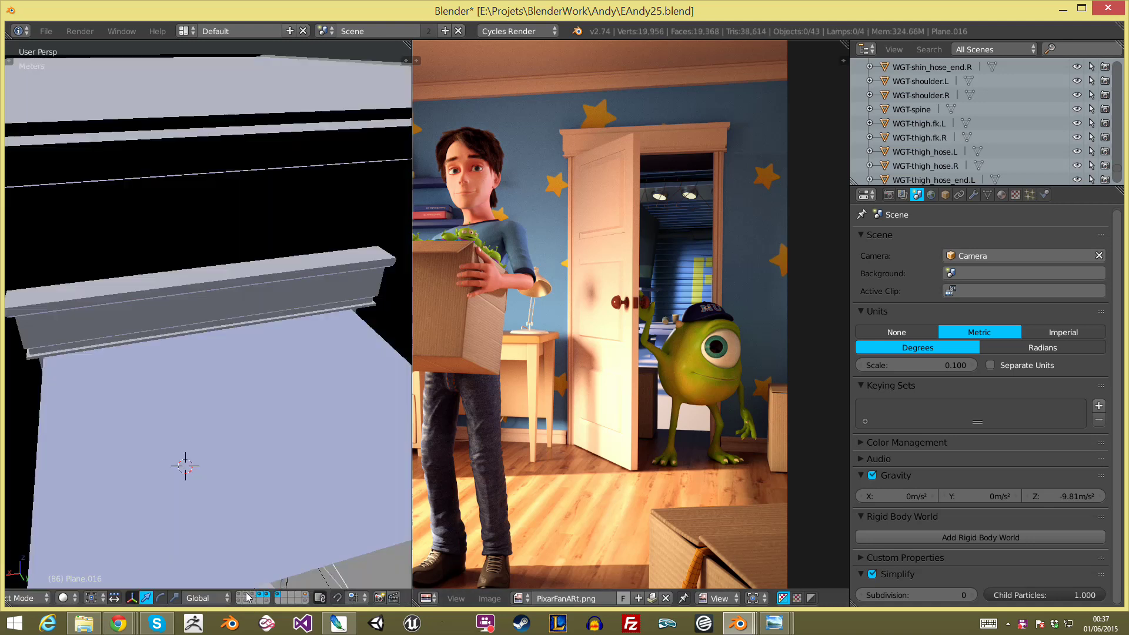
Step: View the bedroom through the camera with Numpad 0, then bring up Andy8.png
key("KP_0")
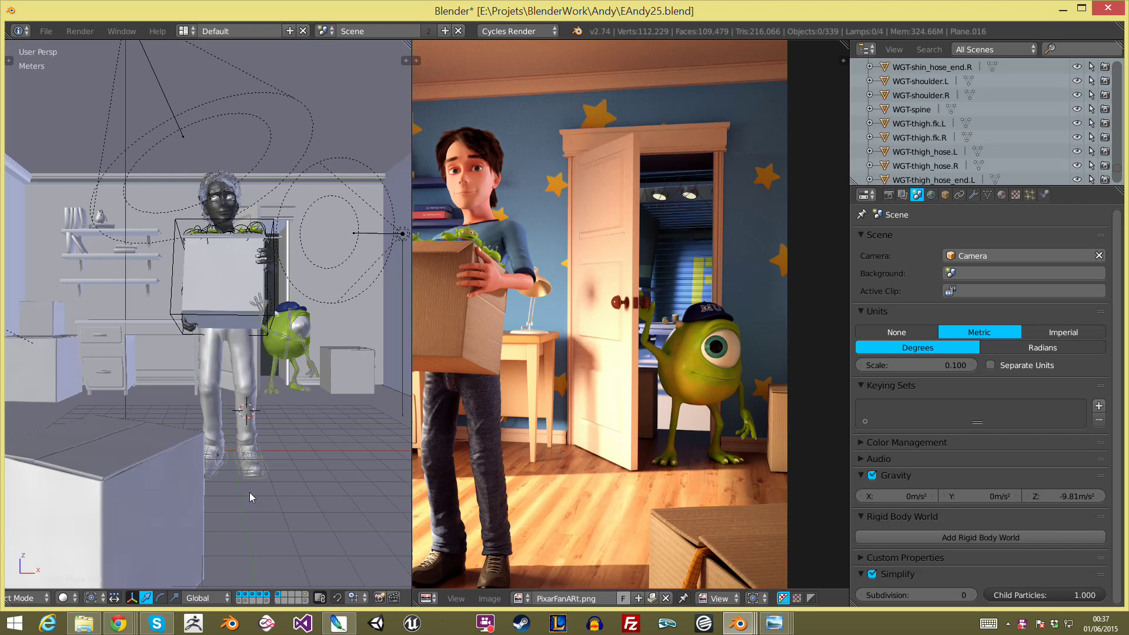
scroll(249, 492, "down", 5)
scroll(256, 486, "up", 3)
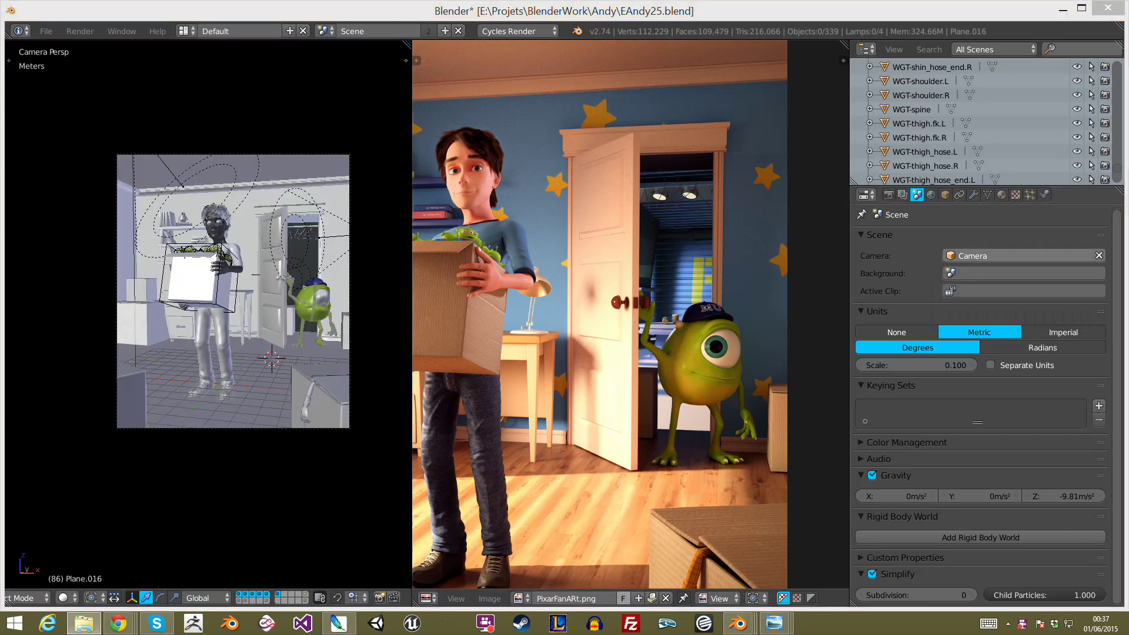
left_click(774, 623)
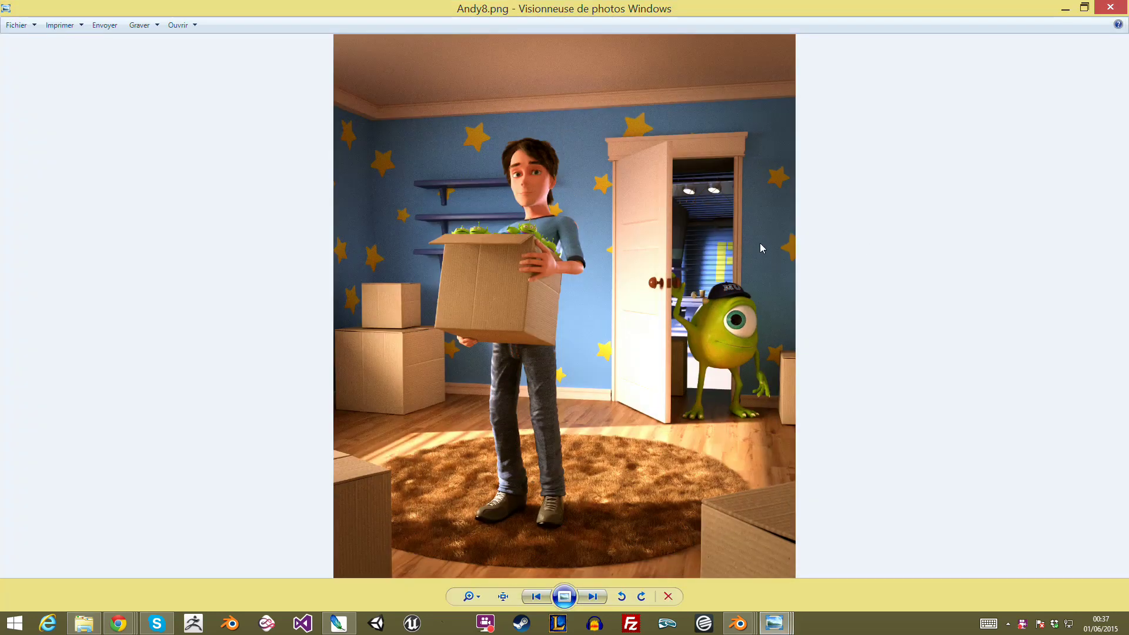
Step: Close the Andy8.png render and open Andy9.png in Photo Viewer
scroll(752, 268, "down", 1)
scroll(794, 263, "up", 1)
left_click(1110, 7)
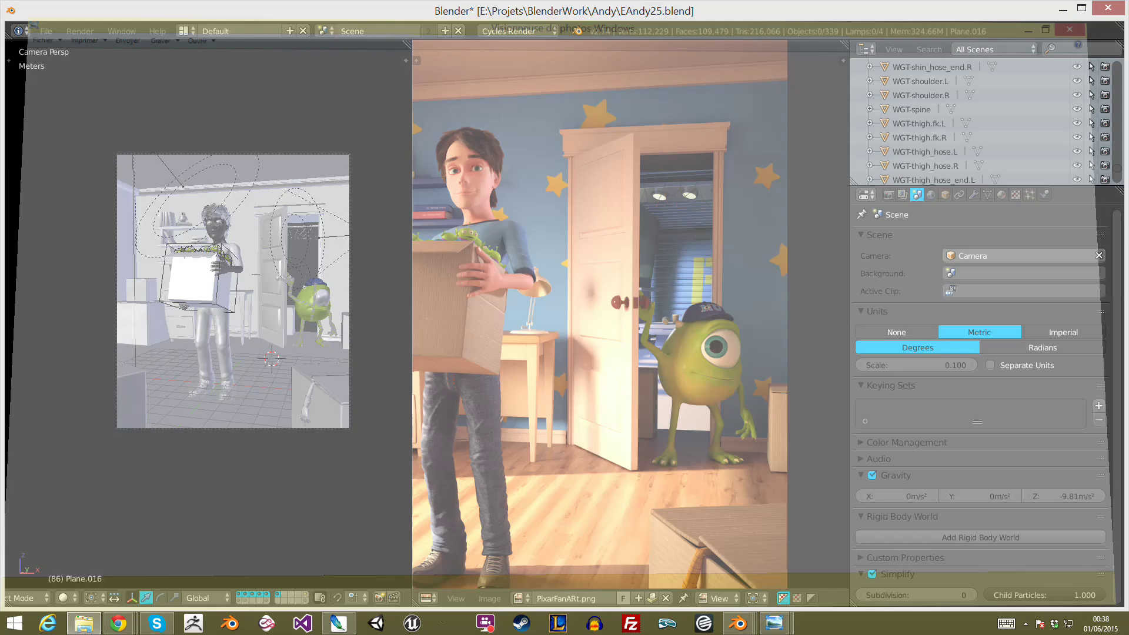
left_click(774, 623)
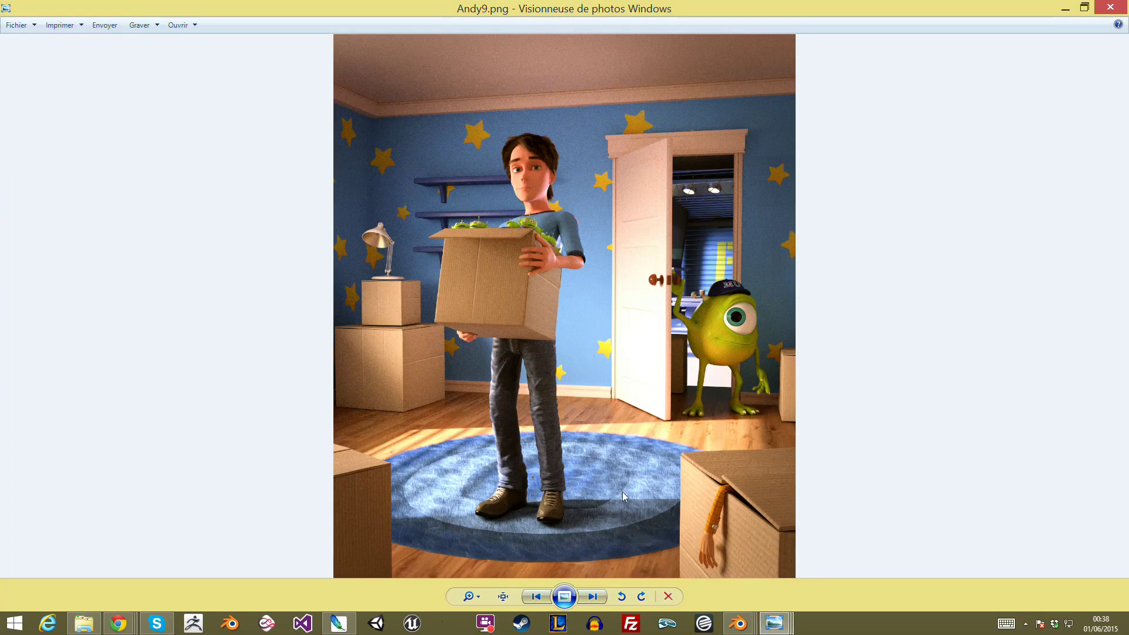
Step: Zoom into Andy9.png's feet and Woody's arm, zoom out, then switch to the Alien Blender window
scroll(723, 474, "up", 2)
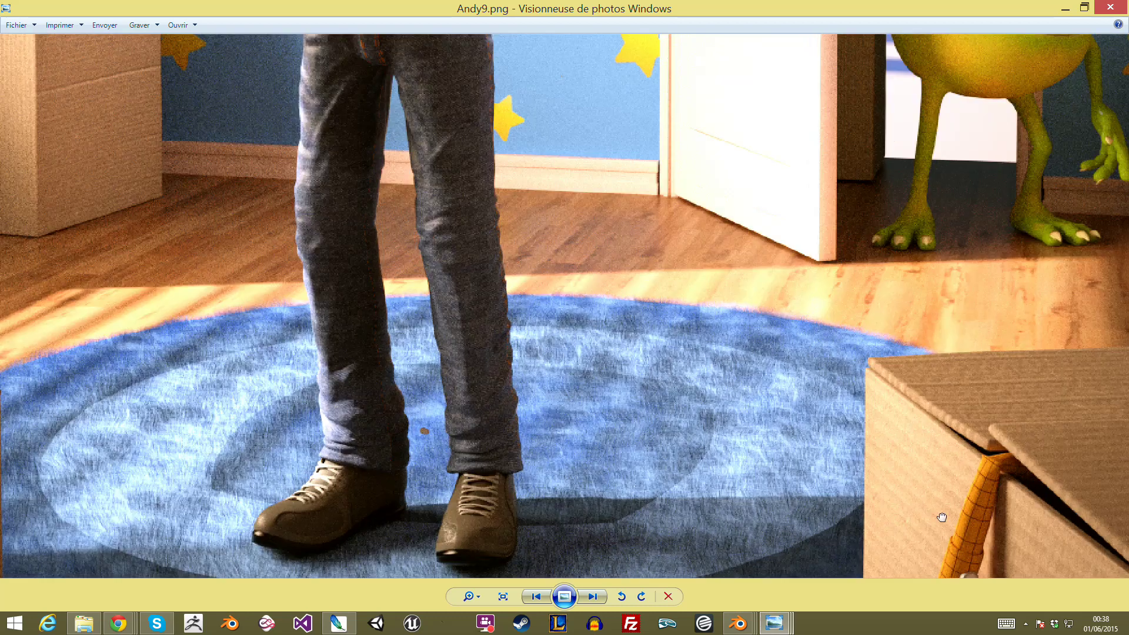
scroll(898, 388, "up", 2)
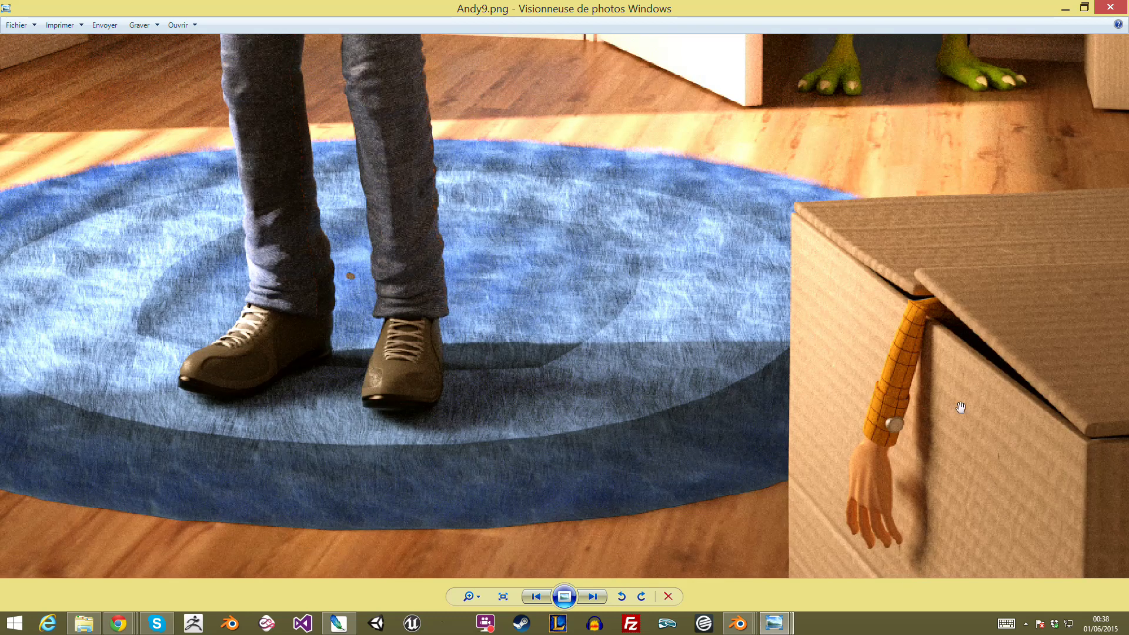
scroll(938, 451, "down", 3)
scroll(845, 402, "down", 2)
scroll(855, 403, "down", 1)
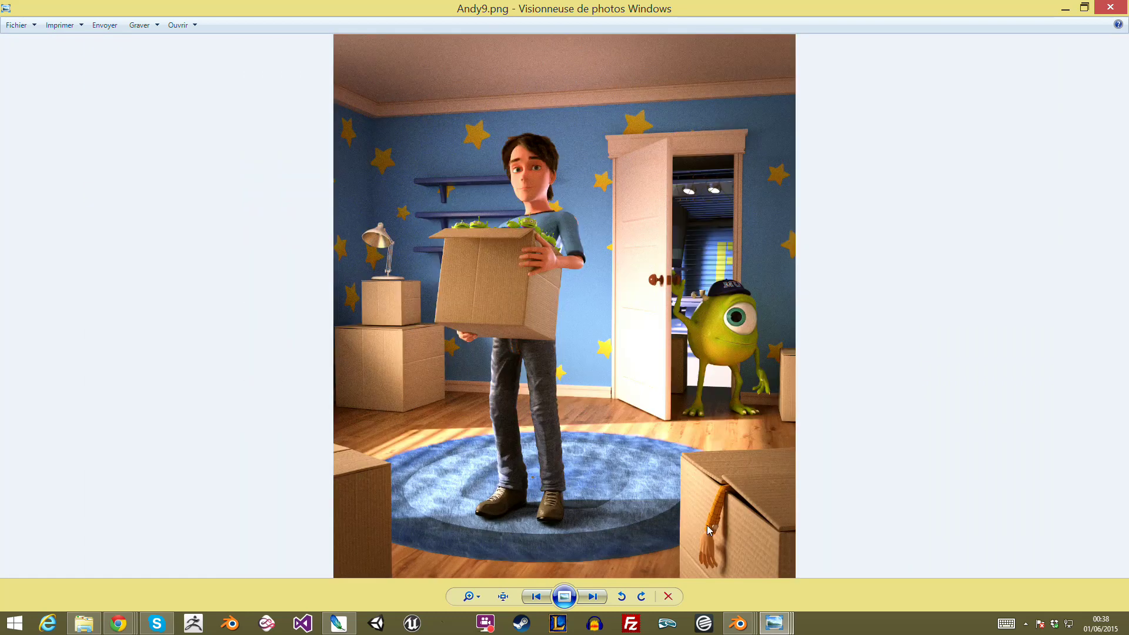
left_click(738, 623)
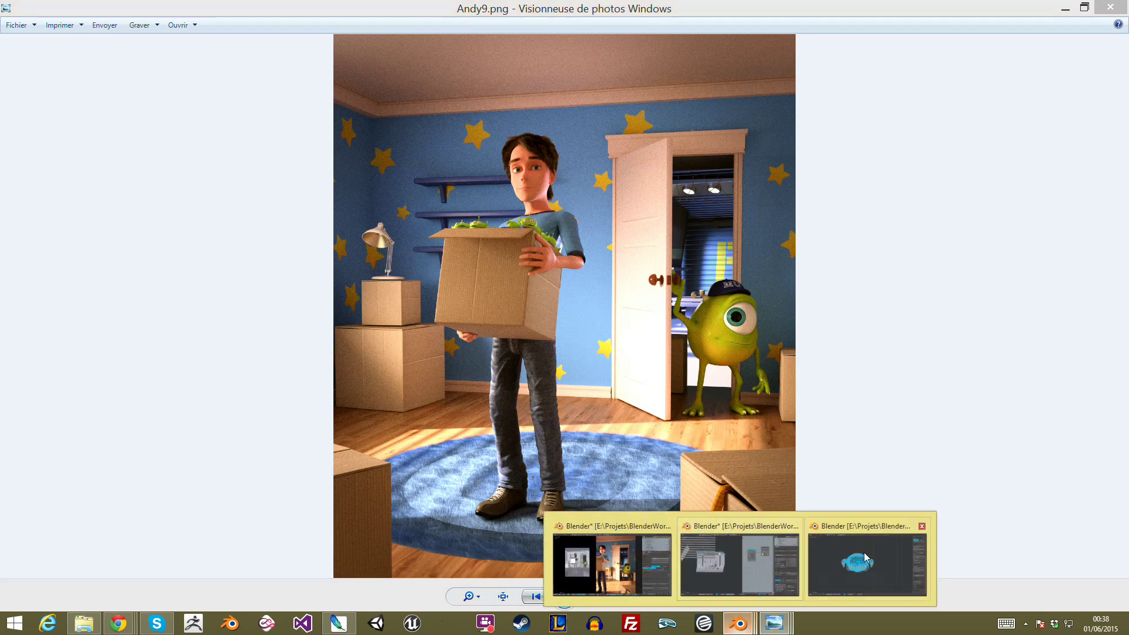
left_click(870, 552)
Step: Open WoodysHand.blend from the Andy/WoodsHand folder
middle_click_drag(869, 550, 509, 322)
key("z")
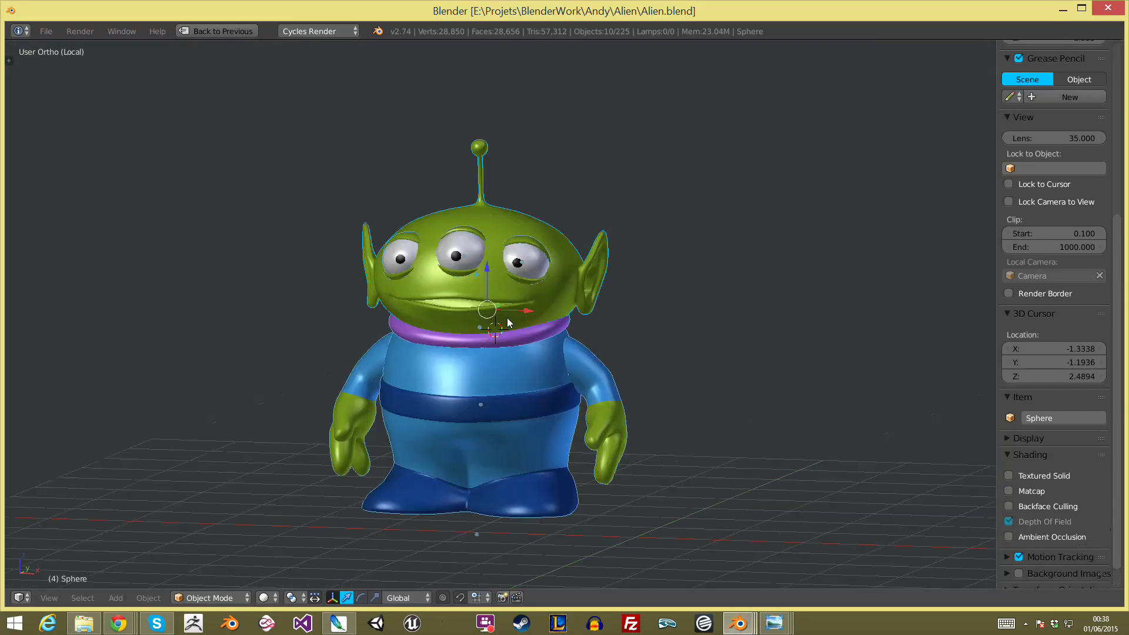
key("ctrl+o")
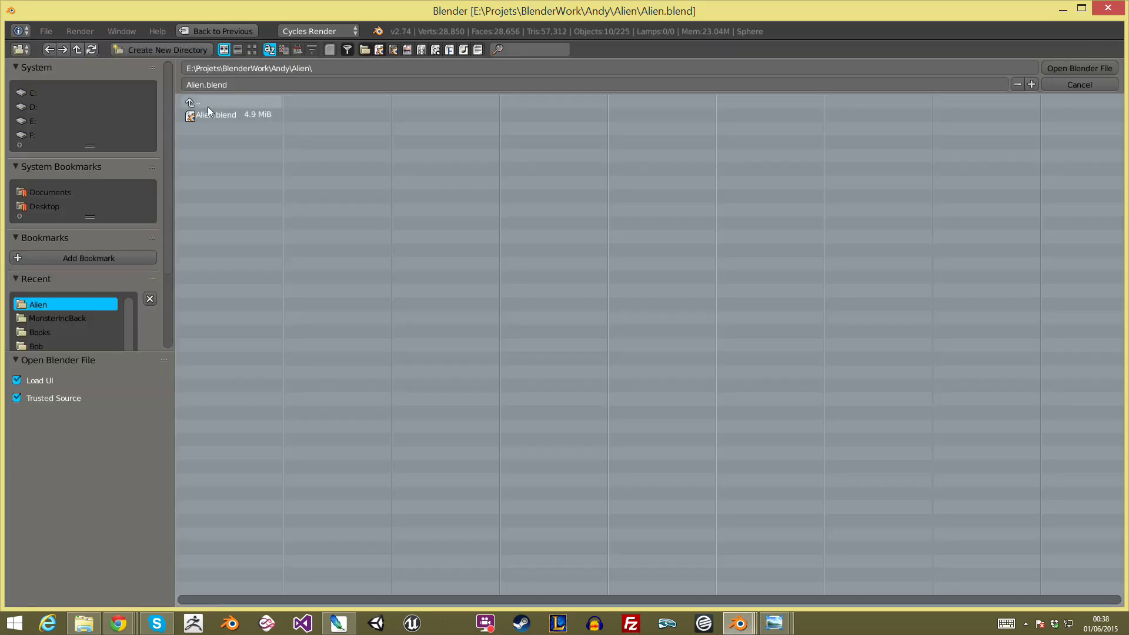
left_click(207, 105)
left_click(229, 207)
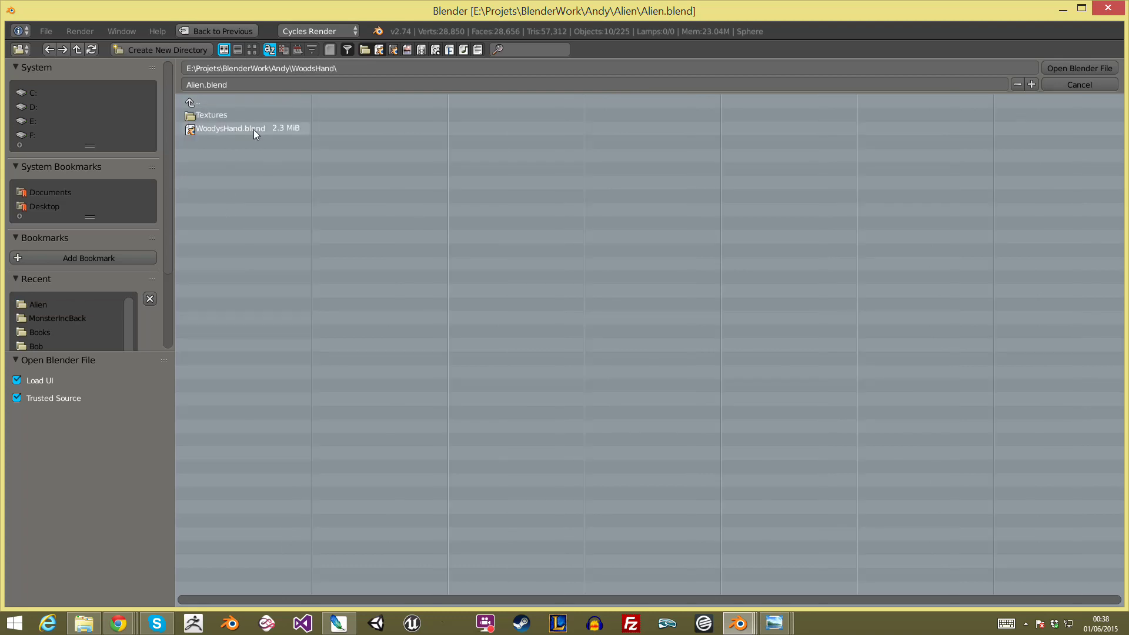
double_click(253, 130)
Step: Put the arm armature into Pose Mode and test-rotate a bone, cancelling the rotation
right_click(187, 375)
key("ctrl+Tab")
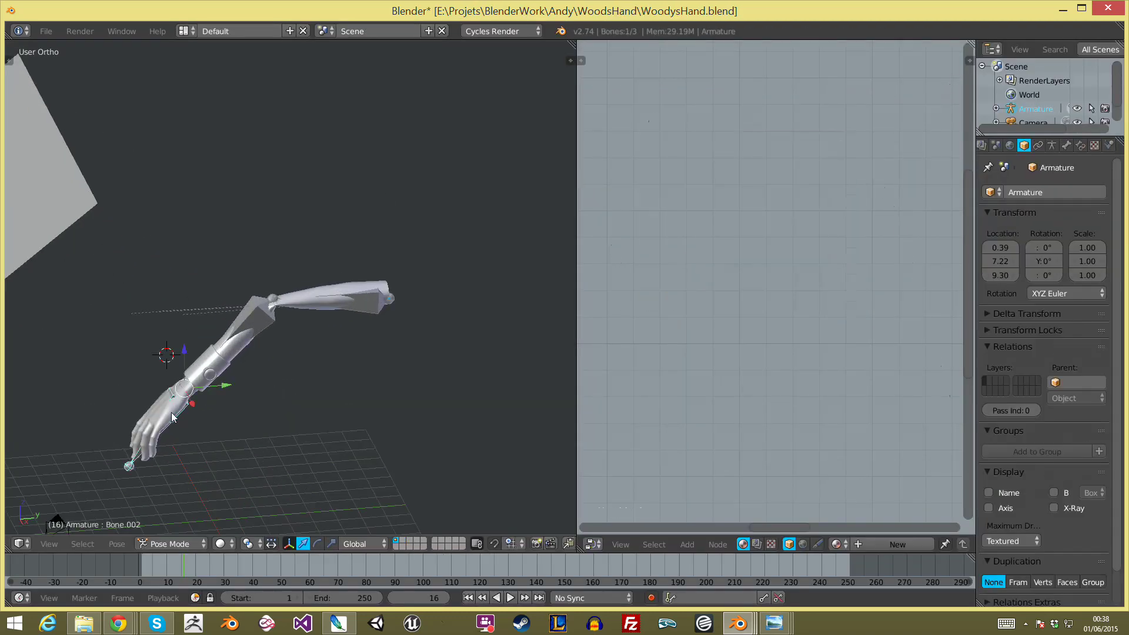
key("z")
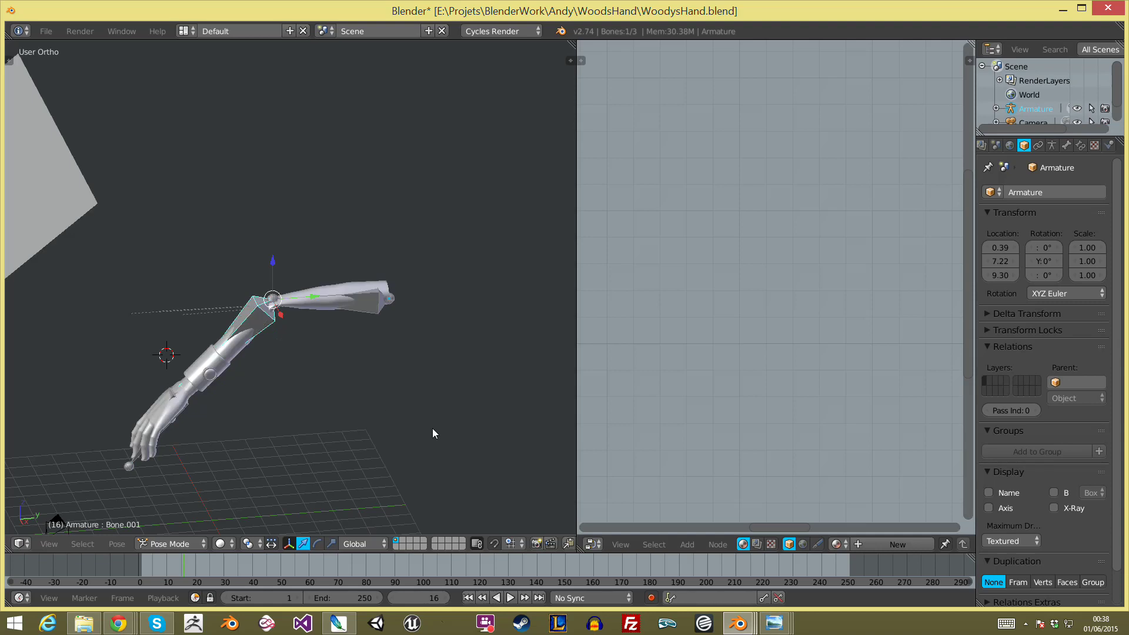
key("r")
key("Escape")
Step: Test-rotate the hand bone Bone.002, then cancel and return to Object Mode
middle_click_drag(215, 385, 383, 196, "shift")
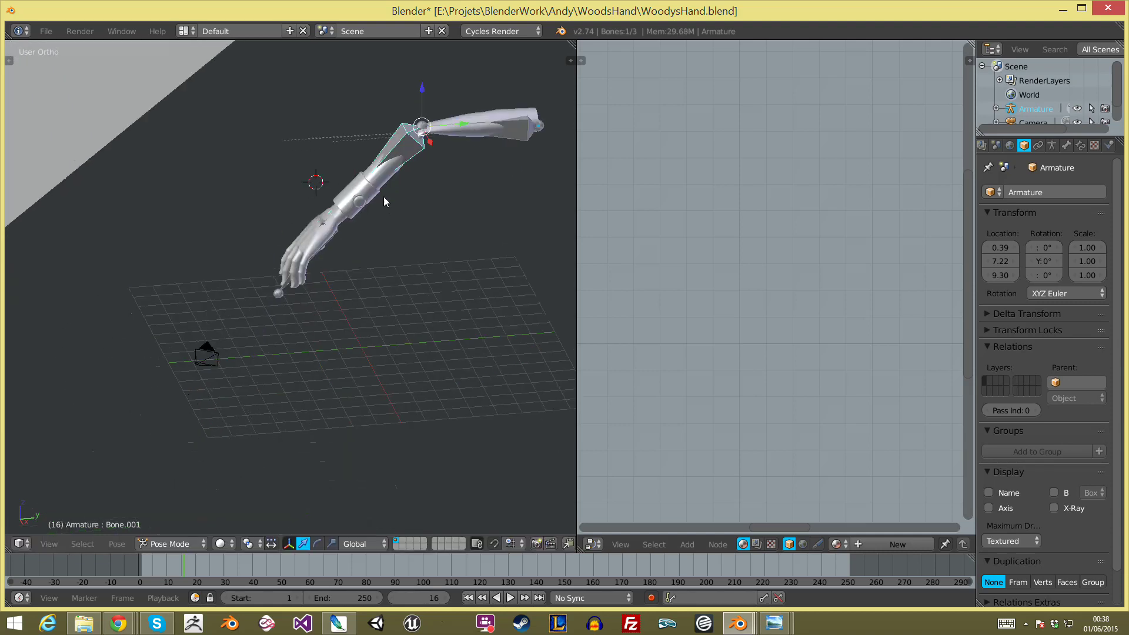
scroll(403, 186, "up", 3)
scroll(365, 303, "down", 5)
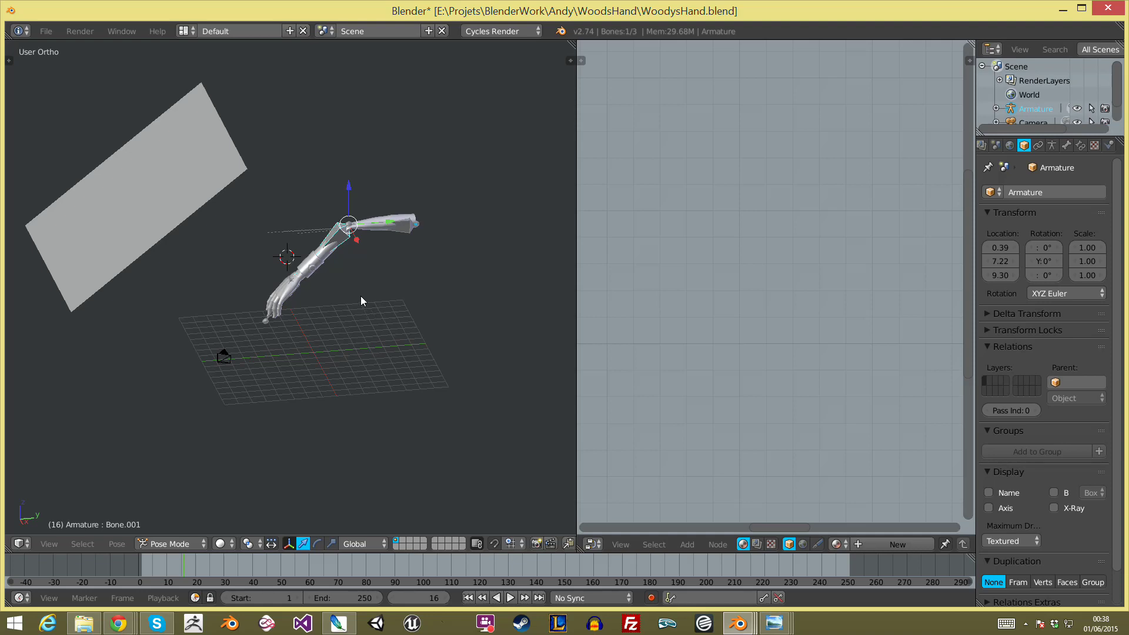
scroll(361, 295, "up", 4)
scroll(266, 322, "up", 2)
right_click(294, 277)
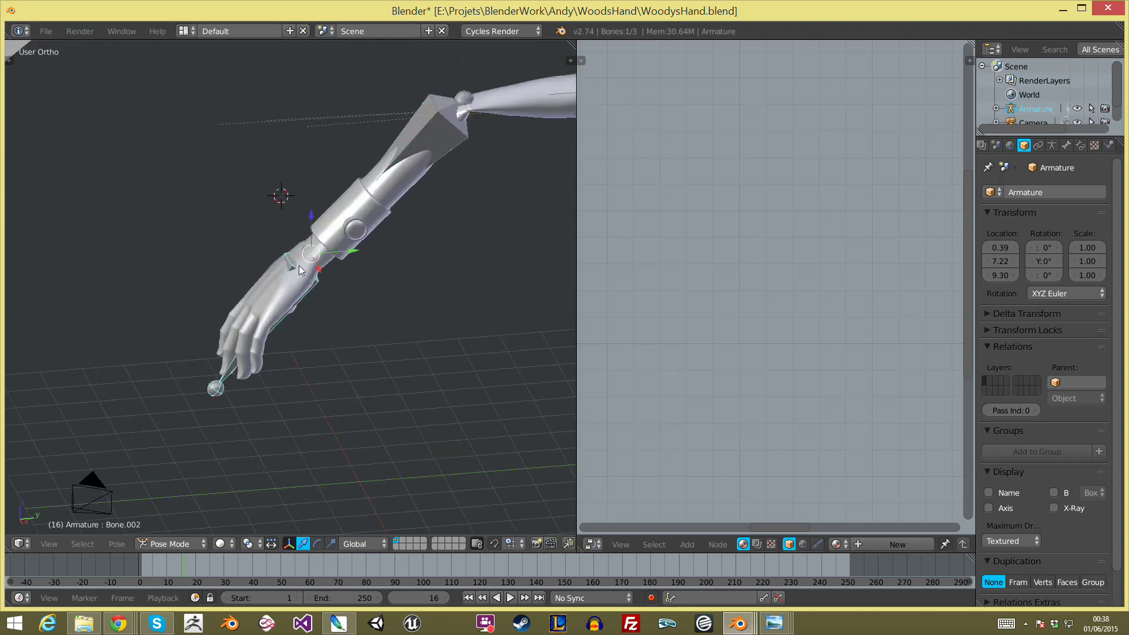
key("r")
key("Escape")
key("ctrl+Tab")
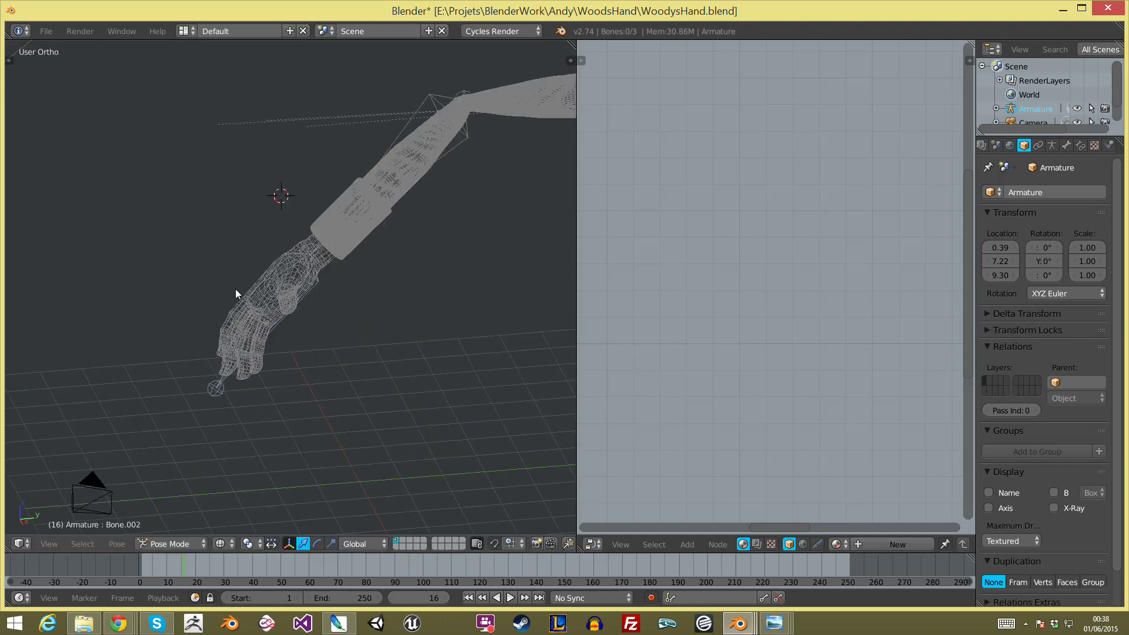
Step: Select the hand mesh and toggle Edit Mode to compare its unposed and posed shape
right_click(240, 291)
key("Tab")
middle_click_drag(269, 89, 486, 133)
scroll(411, 197, "up", 2)
key("Tab")
mouse_move(411, 196)
middle_mouse_down()
mouse_move(301, 246)
mouse_move(33, 454)
mouse_move(477, 317)
mouse_move(340, 287)
mouse_move(323, 242)
mouse_move(302, 373)
mouse_move(270, 342)
middle_mouse_up()
key("Tab")
key("Tab")
key("Tab")
key("Tab")
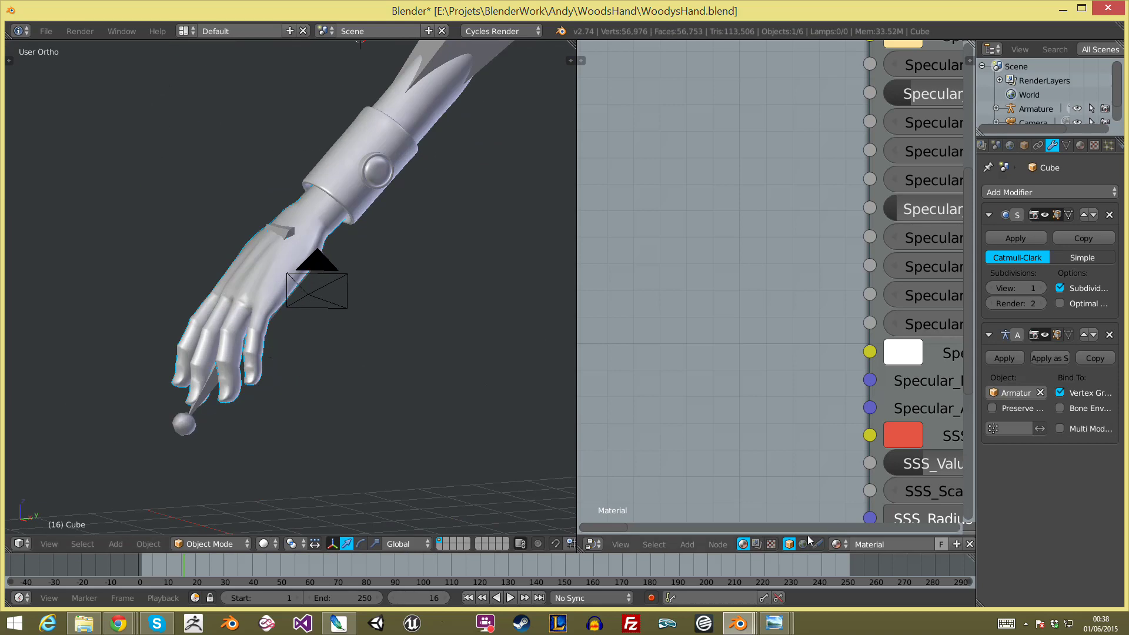
Step: Zoom the node editor and switch the viewport to a Cycles rendered preview of Woody's arm
scroll(730, 473, "down", 3)
scroll(713, 448, "down", 2)
scroll(714, 448, "down", 2)
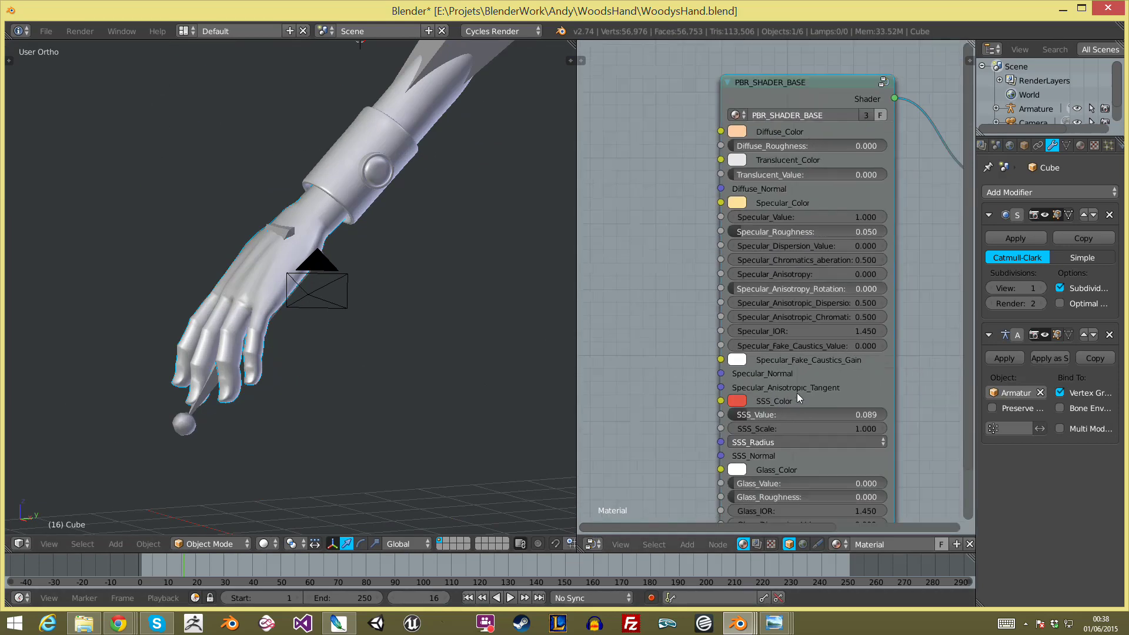
scroll(881, 317, "down", 2)
scroll(831, 295, "up", 1)
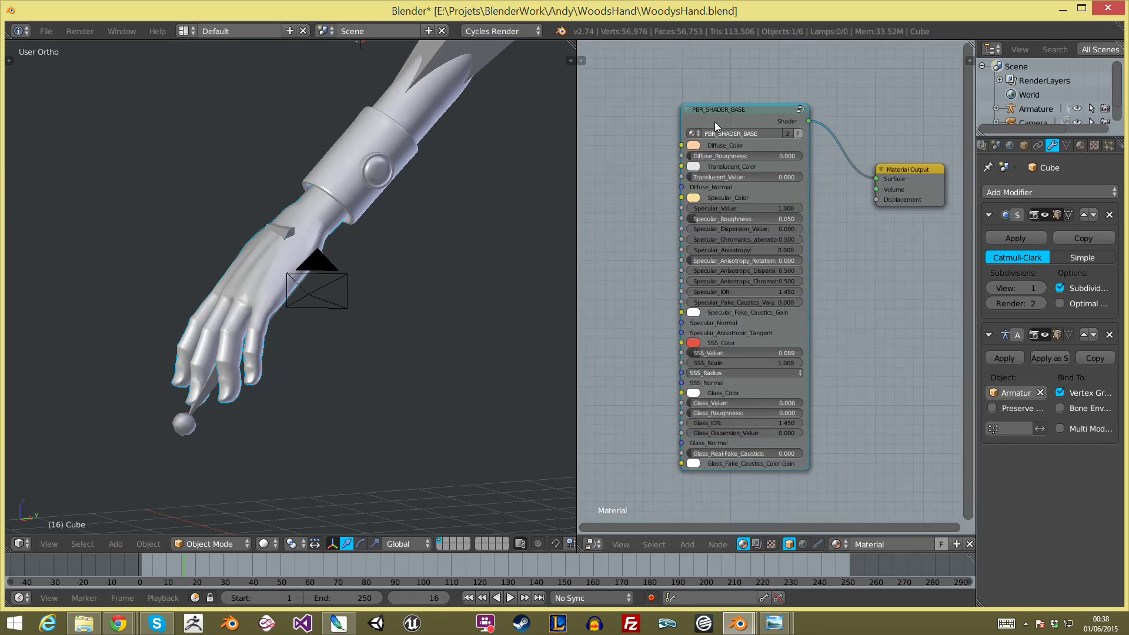
scroll(261, 397, "up", 2)
scroll(261, 401, "down", 4)
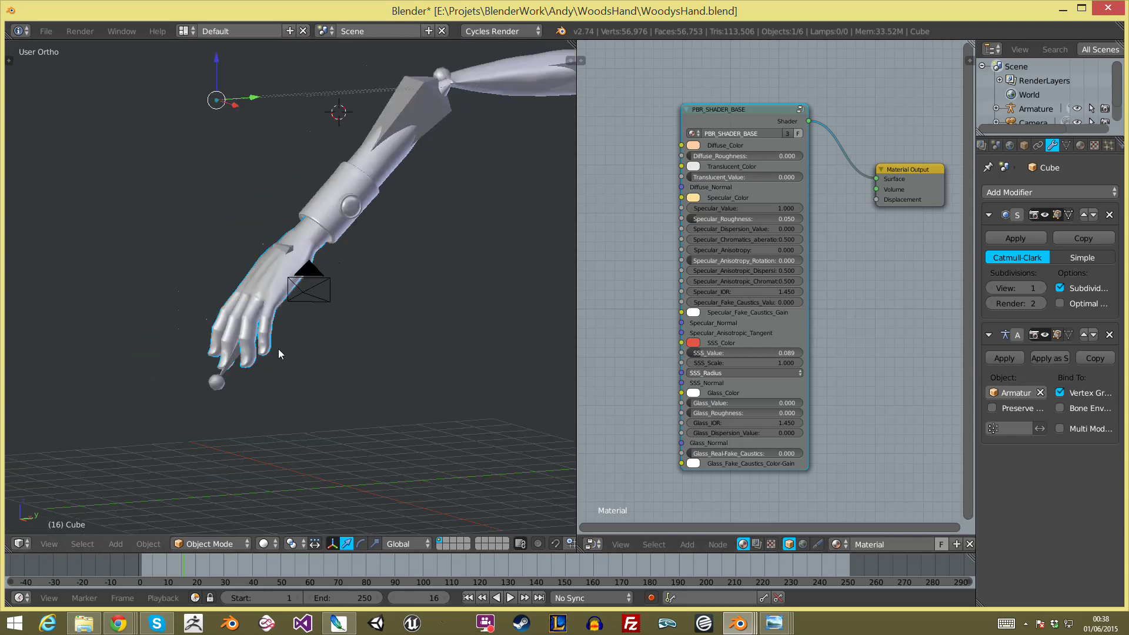
key("shift+z")
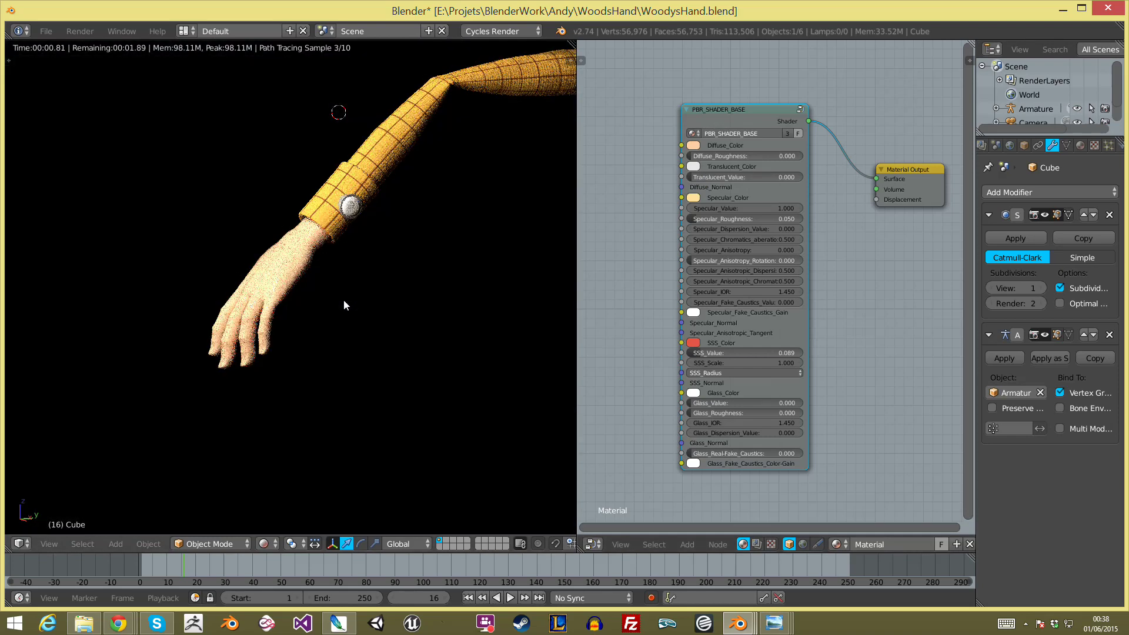
Step: Select the sleeve mesh in wireframe and re-render it, showing Material.001's PBR_SHADER_BASE and Normal Map nodes
right_click(426, 133)
key("z")
right_click(373, 203)
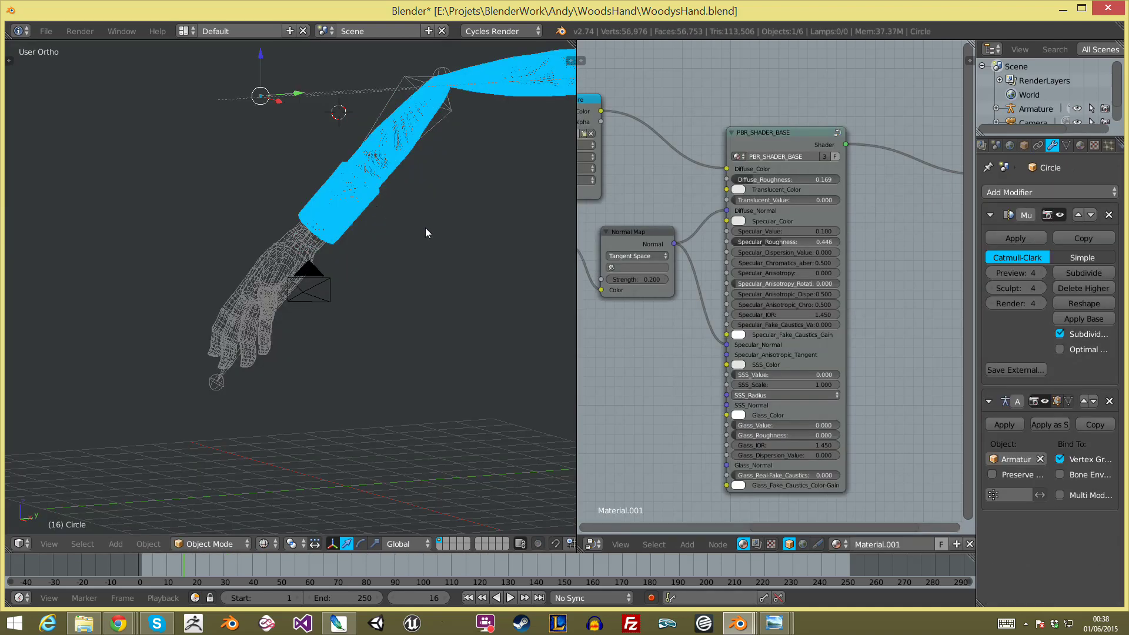
key("shift+z")
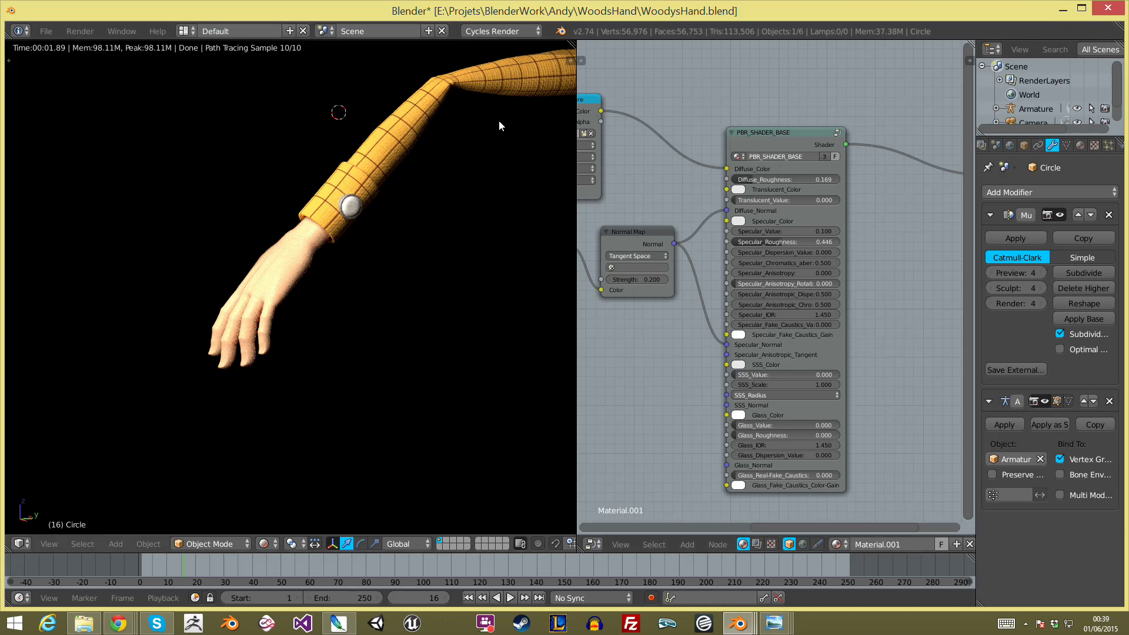
Step: Turn the node area into a UV/Image Editor showing the Material.001 Diffuse Color texture
left_click(592, 544)
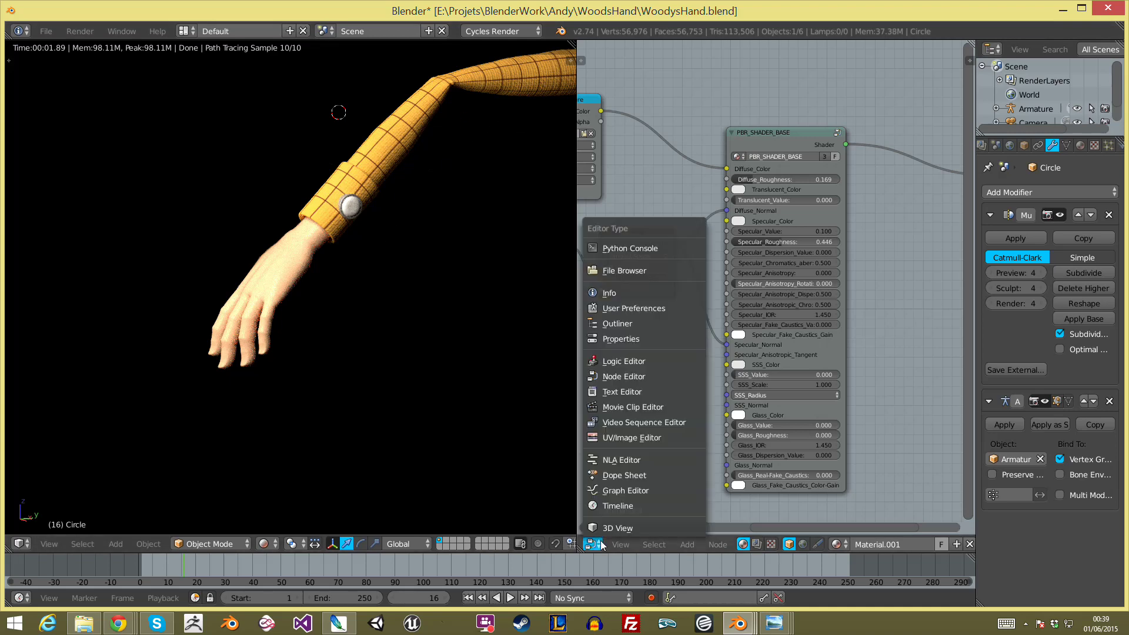
left_click(625, 436)
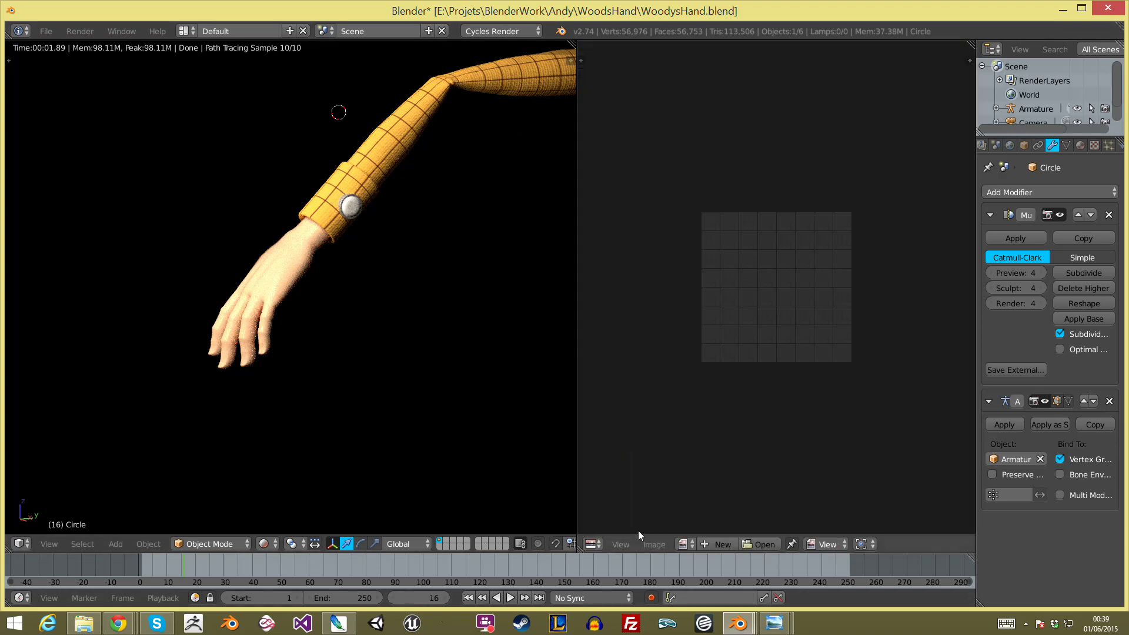
left_click(685, 544)
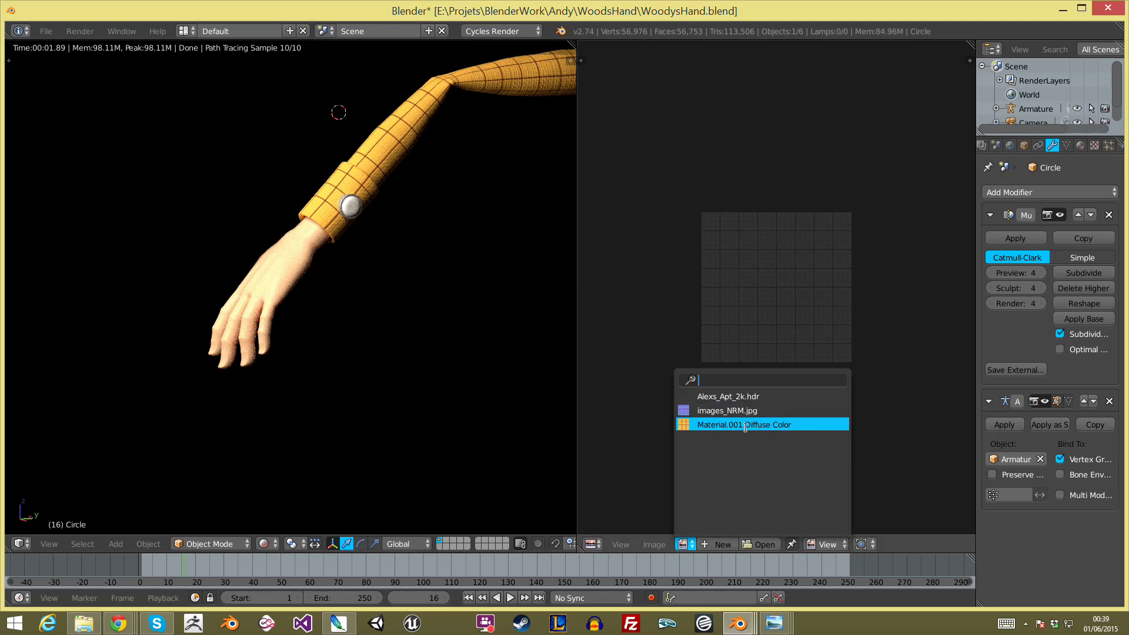
left_click(755, 424)
scroll(755, 407, "up", 2)
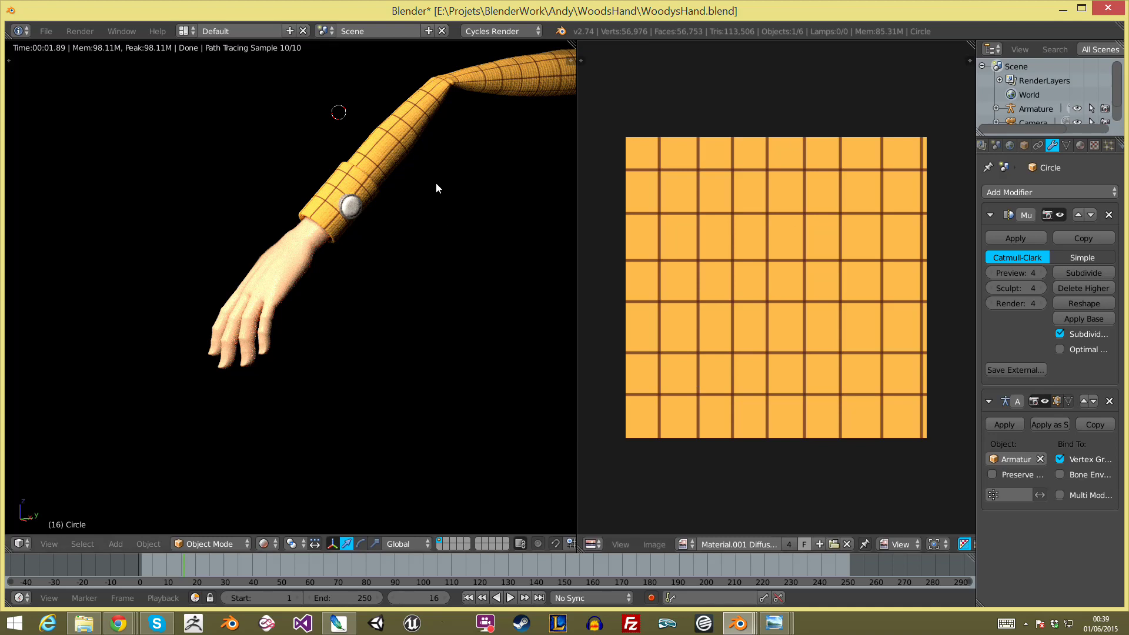
Step: Orbit the rendered arm and turn the image area into a second 3D view of it
mouse_move(333, 272)
middle_mouse_down()
mouse_move(566, 259)
mouse_move(456, 257)
middle_mouse_up()
mouse_move(452, 340)
middle_mouse_down()
mouse_move(217, 341)
mouse_move(365, 302)
mouse_move(469, 350)
middle_mouse_up()
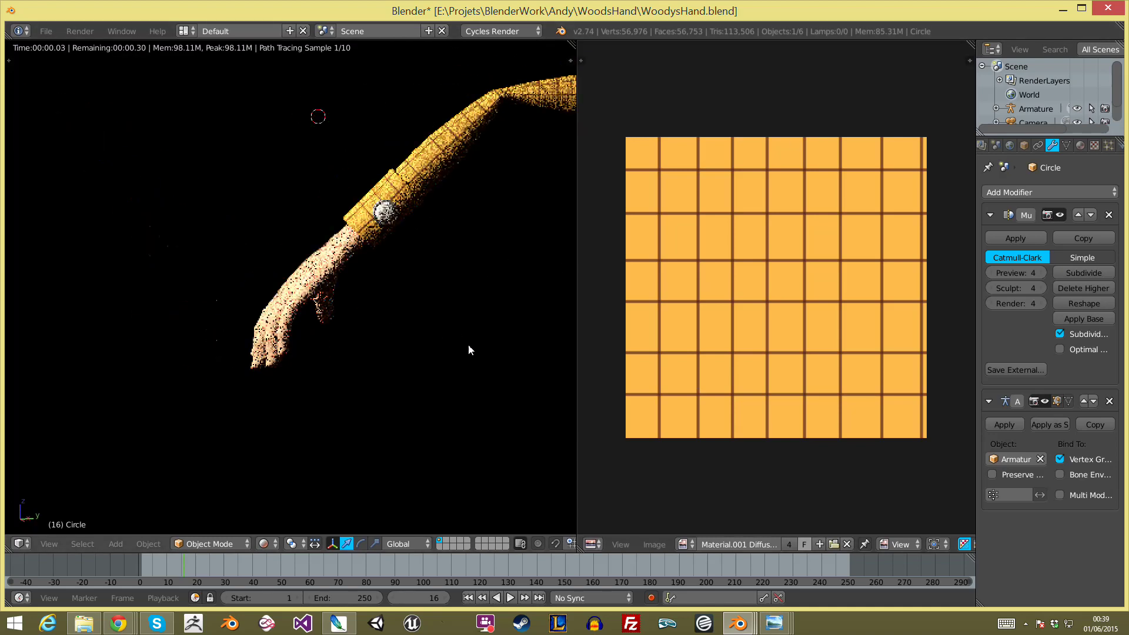
left_click(601, 545)
left_click(618, 596)
mouse_move(428, 410)
middle_mouse_down()
mouse_move(312, 292)
mouse_move(362, 370)
mouse_move(333, 361)
mouse_move(206, 206)
mouse_move(326, 265)
mouse_move(341, 360)
middle_mouse_up()
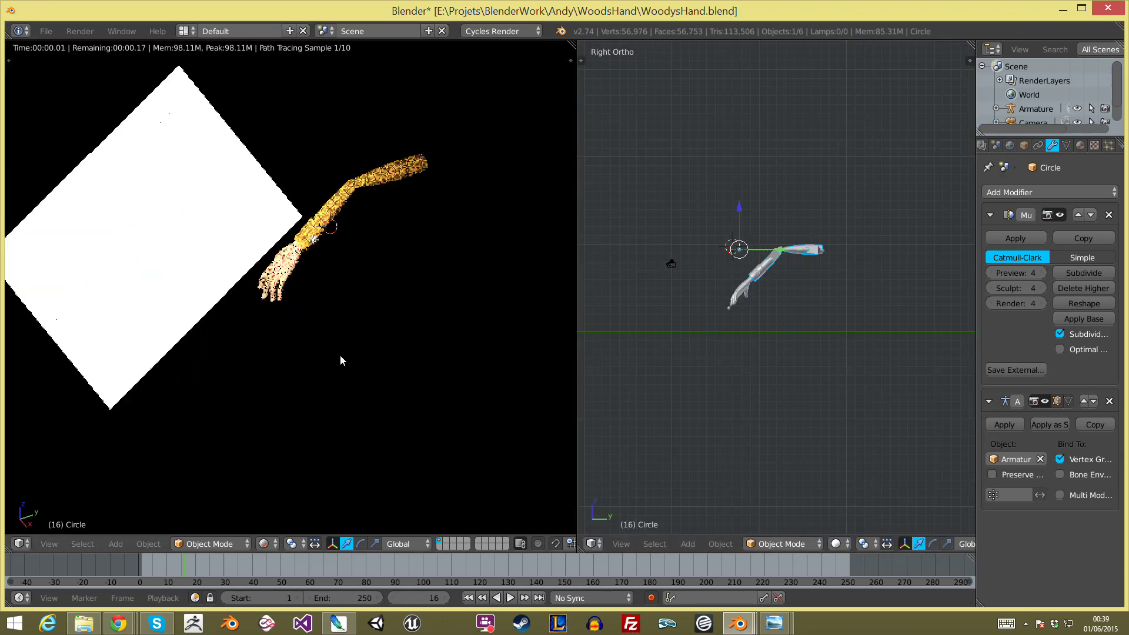
Step: Return to solid shading, toggle Bone.002's pose mode, select the hand mesh and restore the view size
scroll(339, 359, "up", 3)
scroll(320, 269, "up", 2)
key("shift+z")
right_click(311, 268)
key("ctrl+Tab")
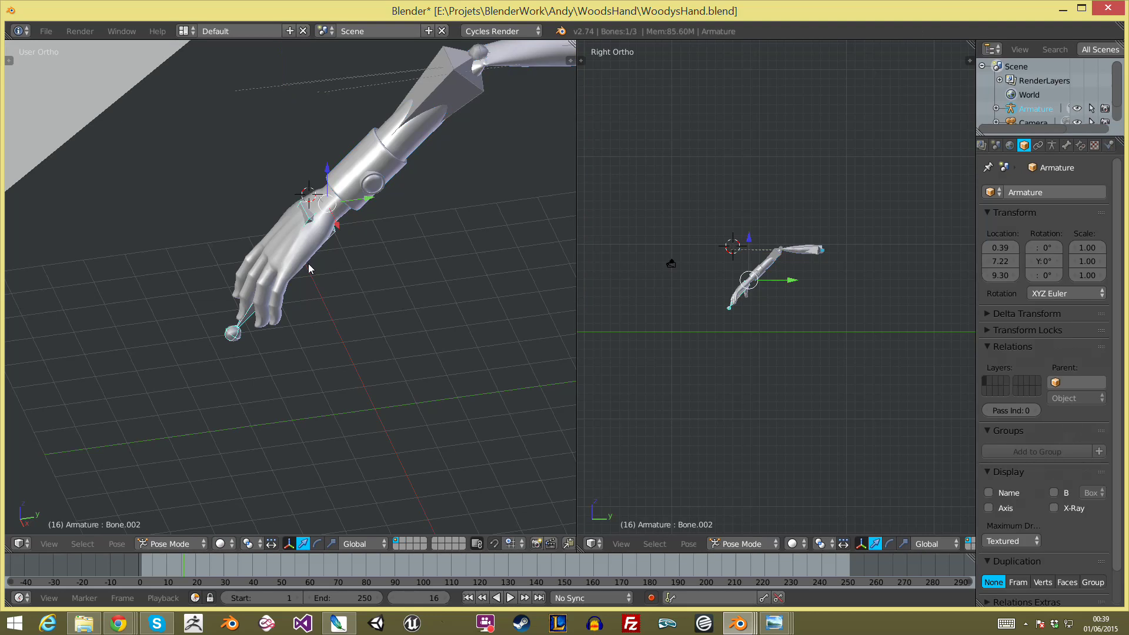
key("ctrl+Tab")
right_click(282, 323)
key("ctrl+Up")
key("ctrl+Up")
mouse_move(291, 315)
middle_mouse_down()
mouse_move(348, 309)
mouse_move(351, 296)
middle_mouse_up()
Step: Box-select the arm, its rig and two other objects and copy them
key("b")
left_click_drag(292, 106, 436, 262)
key("ctrl+c")
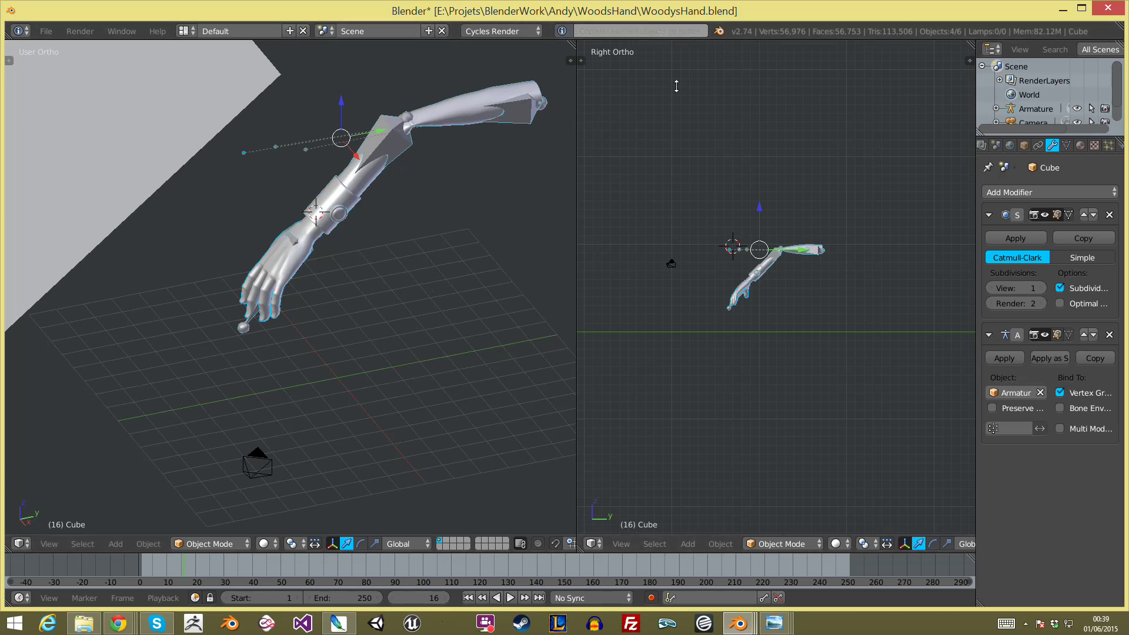
Step: Expand the Info log to review it, then collapse it back to a header
left_click_drag(679, 39, 461, 112)
scroll(21, 97, "down", 2)
scroll(20, 100, "up", 2)
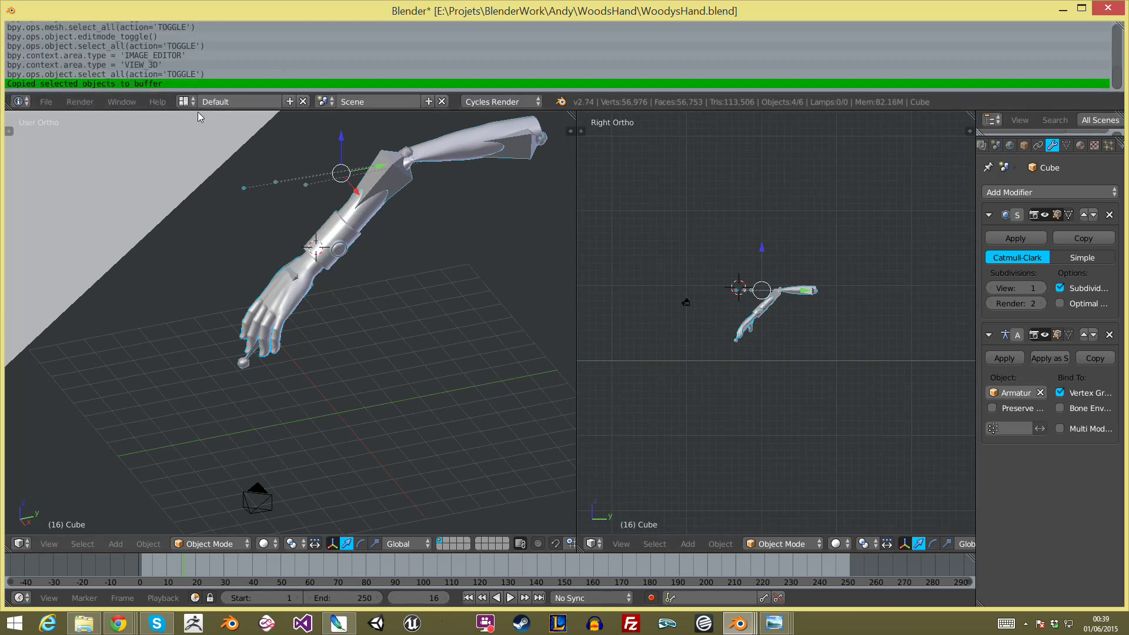
left_click_drag(21, 89, 21, 23)
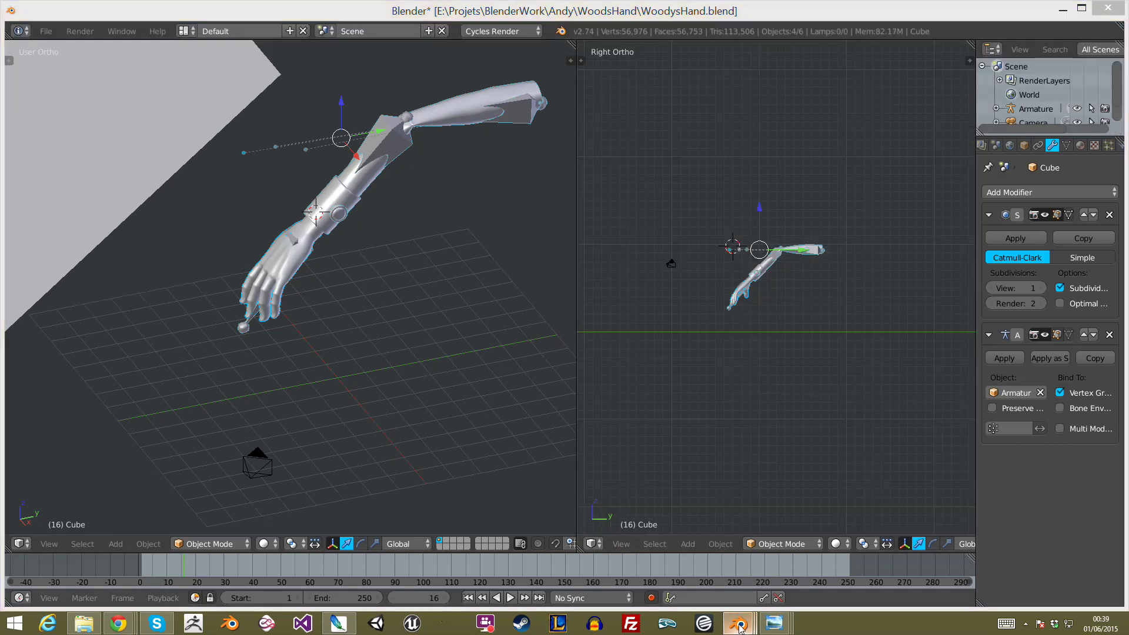
Step: Switch to the EAndy25.blend bedroom window and view the Andy9.png render
mouse_move(737, 623)
left_click(645, 577)
scroll(294, 325, "up", 2)
scroll(330, 369, "down", 2)
scroll(576, 358, "down", 4)
scroll(623, 382, "up", 2)
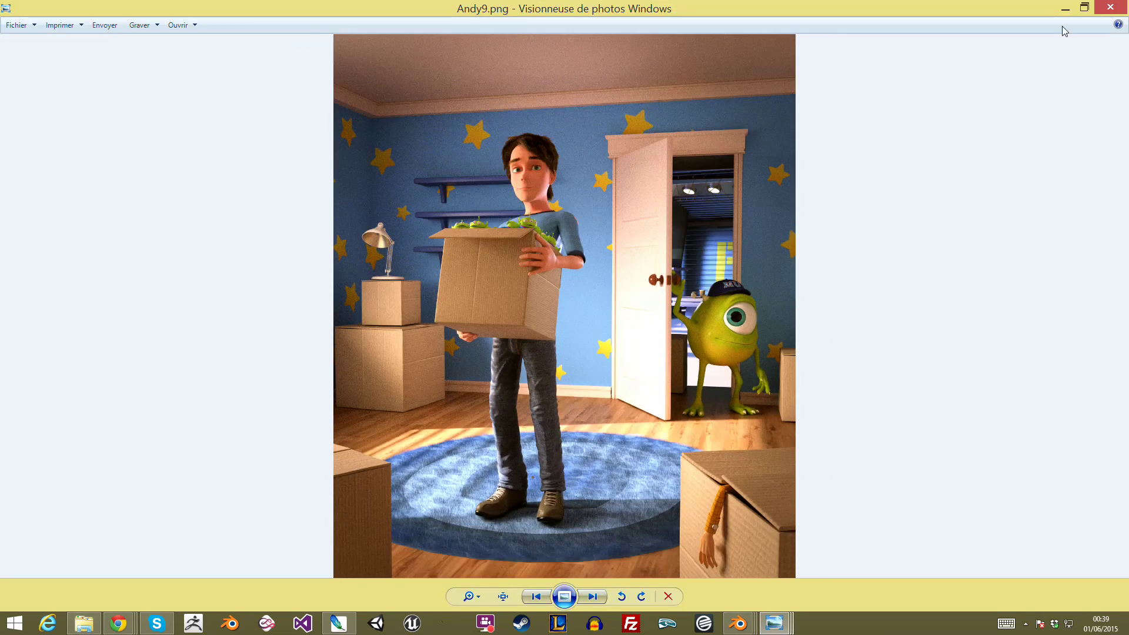
Step: Advance Photo Viewer from Andy9.png to Andy10.png, the render with the desk and lamp
left_click(1110, 7)
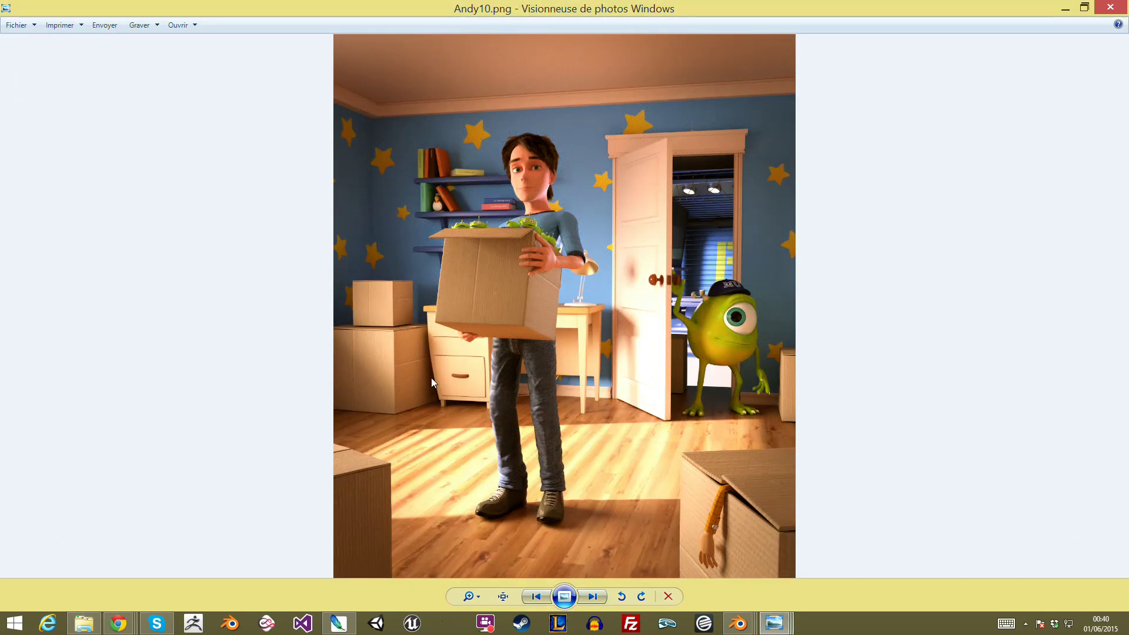
Step: Zoom into Andy10.png and pan across the desk, lamp, box and door with the green monster
scroll(432, 376, "up", 3)
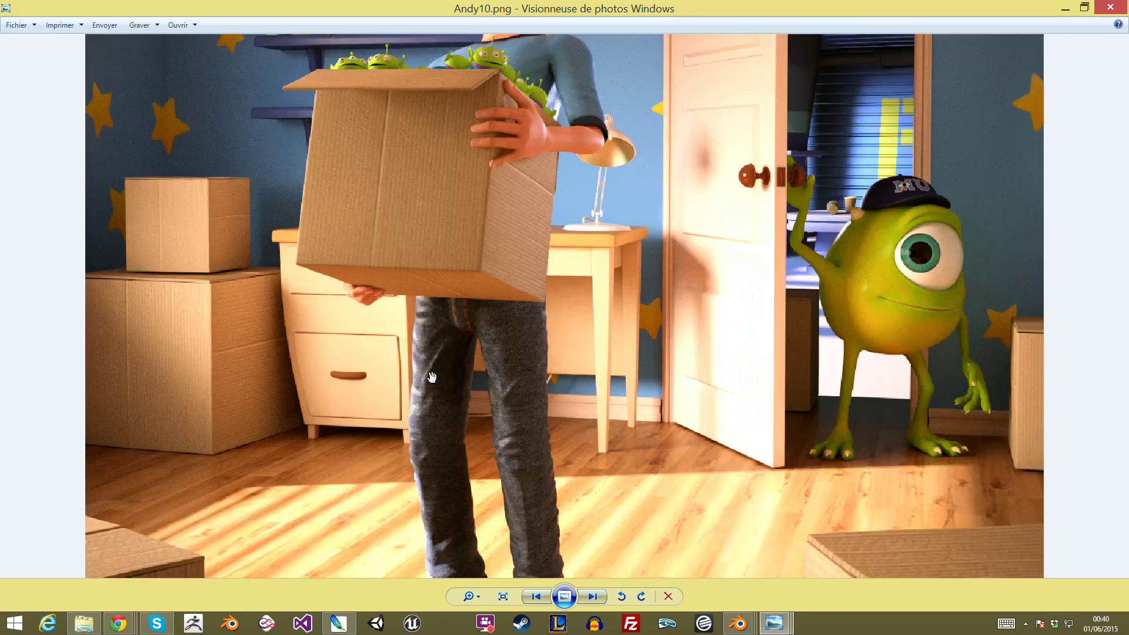
scroll(576, 411, "down", 3)
scroll(576, 411, "up", 2)
scroll(575, 410, "up", 2)
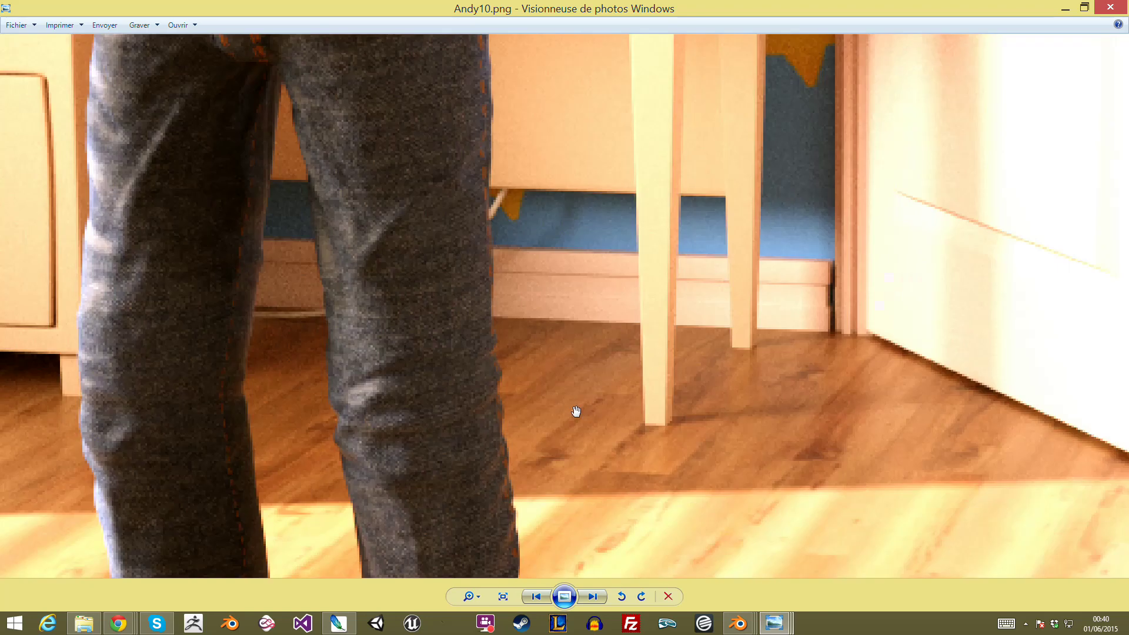
scroll(575, 410, "down", 1)
scroll(944, 81, "down", 3)
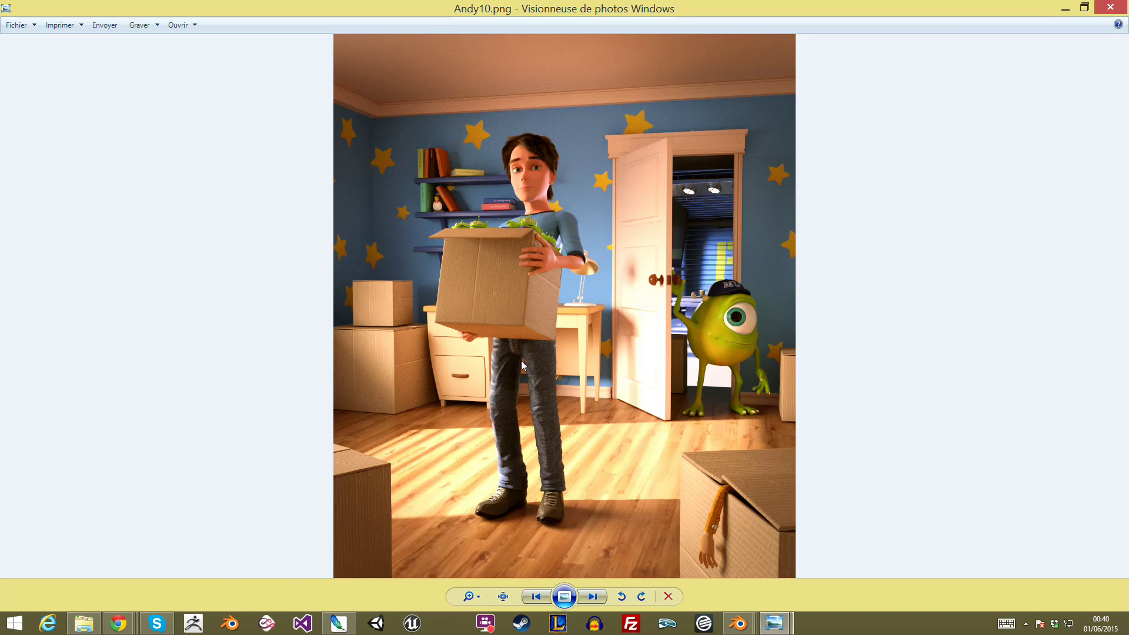
scroll(534, 367, "up", 1)
scroll(474, 273, "down", 1)
scroll(563, 347, "up", 2)
scroll(624, 351, "up", 2)
left_click_drag(440, 198, 612, 193)
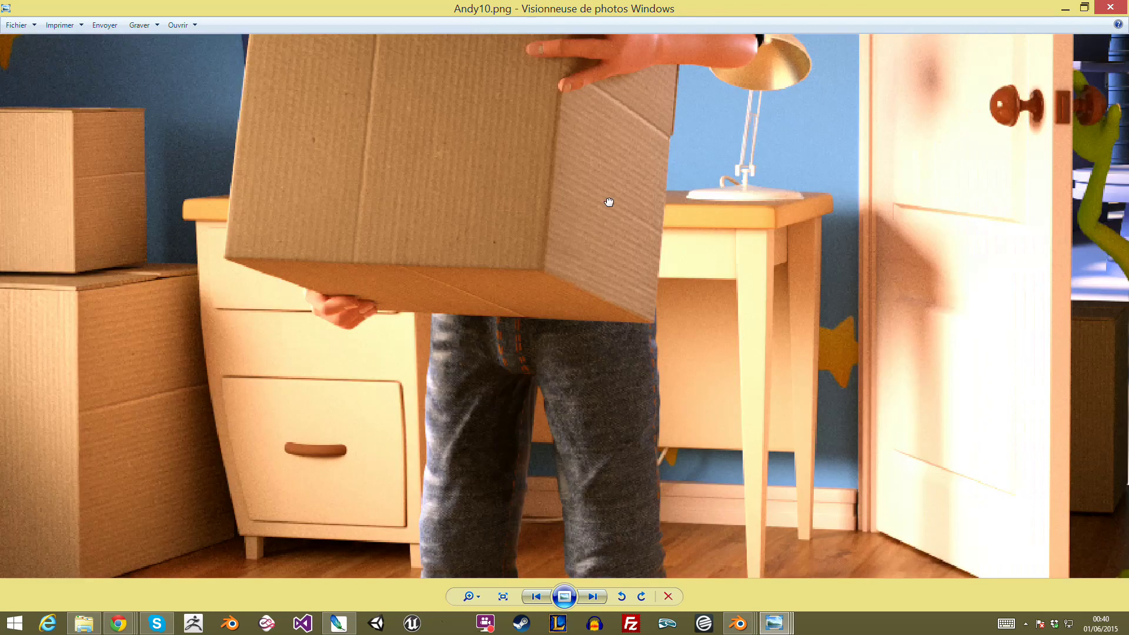
left_click_drag(331, 450, 373, 321)
mouse_move(873, 375)
left_mouse_down()
mouse_move(858, 297)
mouse_move(714, 446)
mouse_move(693, 500)
left_mouse_up()
Step: Zoom in and out on Andy10.png to inspect the door and monster area
scroll(735, 326, "down", 2)
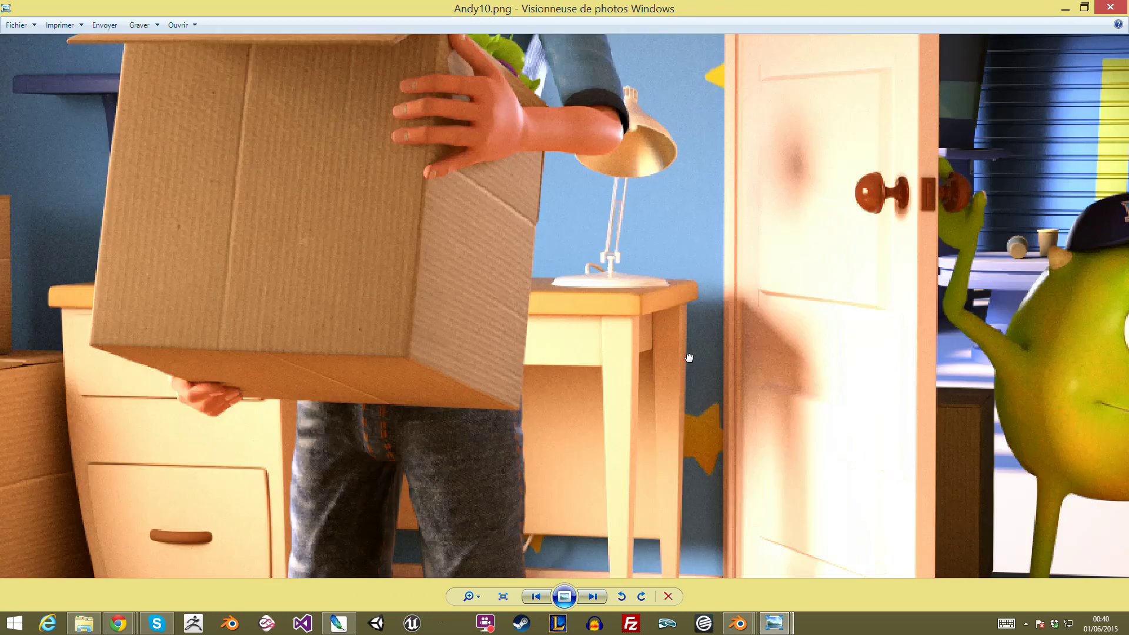
scroll(676, 347, "down", 1)
scroll(617, 371, "down", 2)
scroll(517, 165, "up", 3)
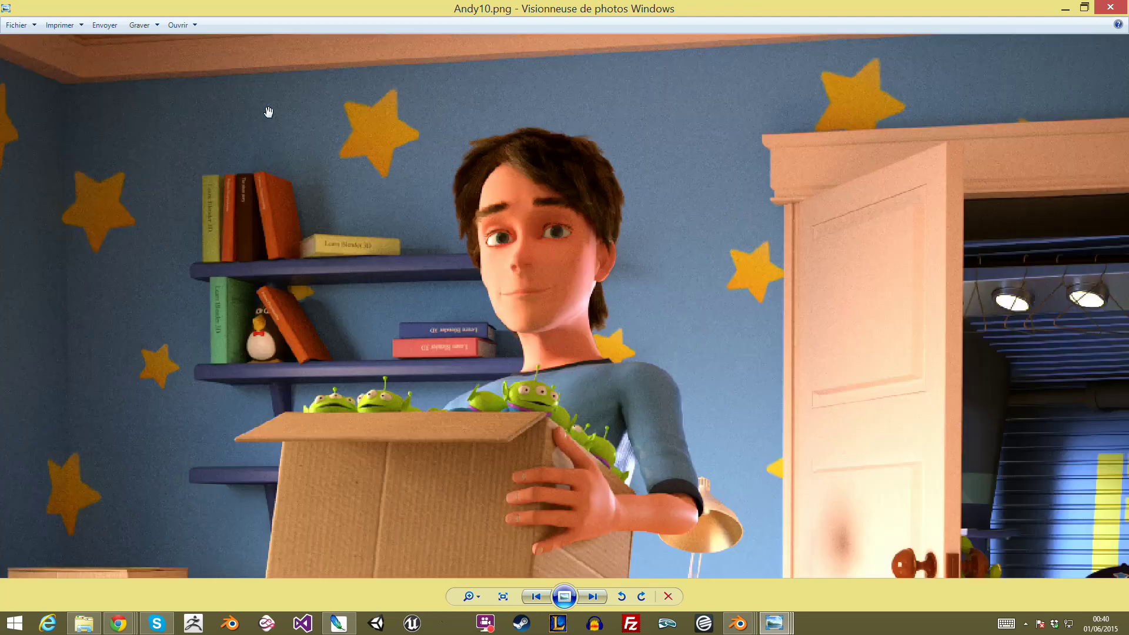
scroll(435, 388, "up", 3)
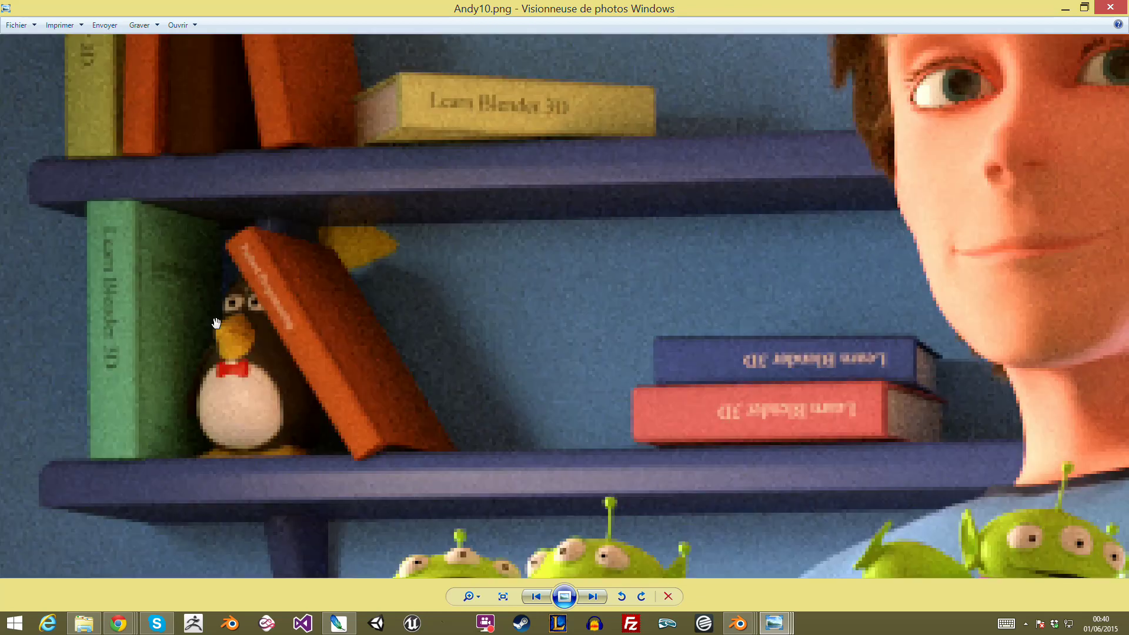
scroll(441, 394, "down", 4)
scroll(430, 417, "up", 1)
scroll(412, 435, "up", 1)
scroll(417, 411, "up", 1)
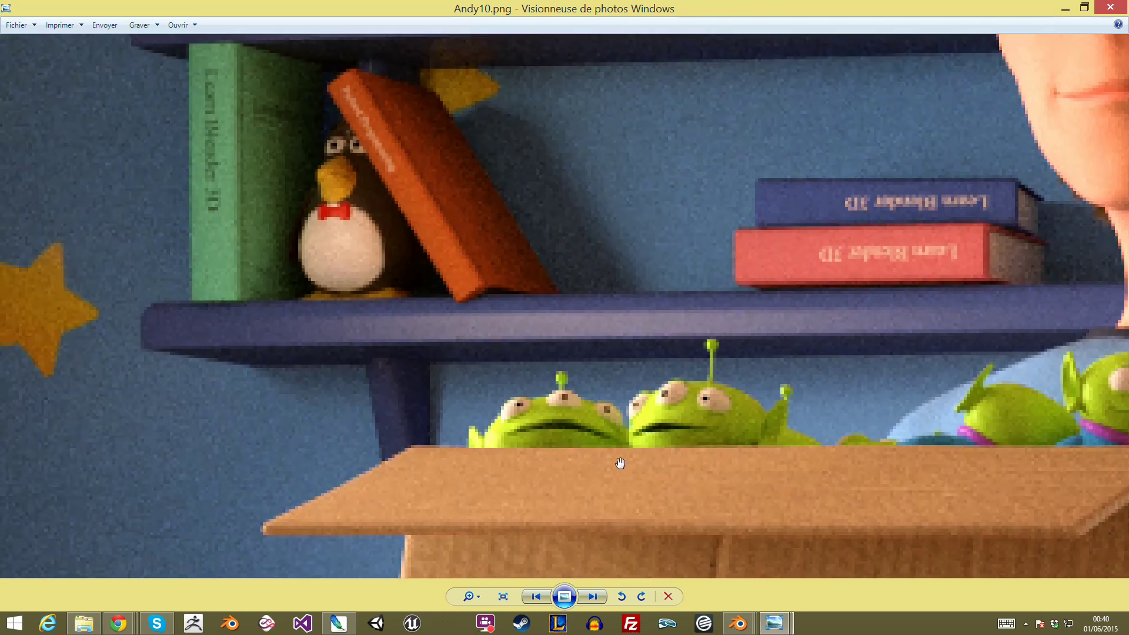
scroll(418, 265, "up", 1)
scroll(376, 236, "down", 1)
scroll(470, 235, "down", 3)
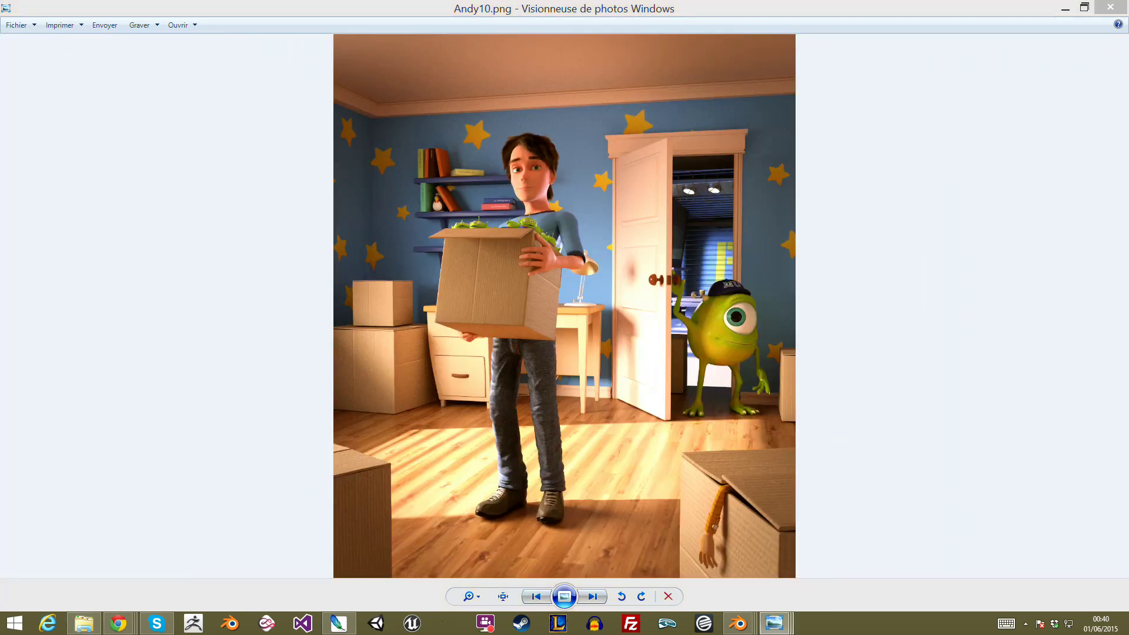
Step: Zoom on the penguin in Andy11.png, then return to Andy10.png and bring up Blender
key("Right")
scroll(437, 112, "up", 1)
scroll(447, 118, "up", 1)
scroll(435, 221, "up", 1)
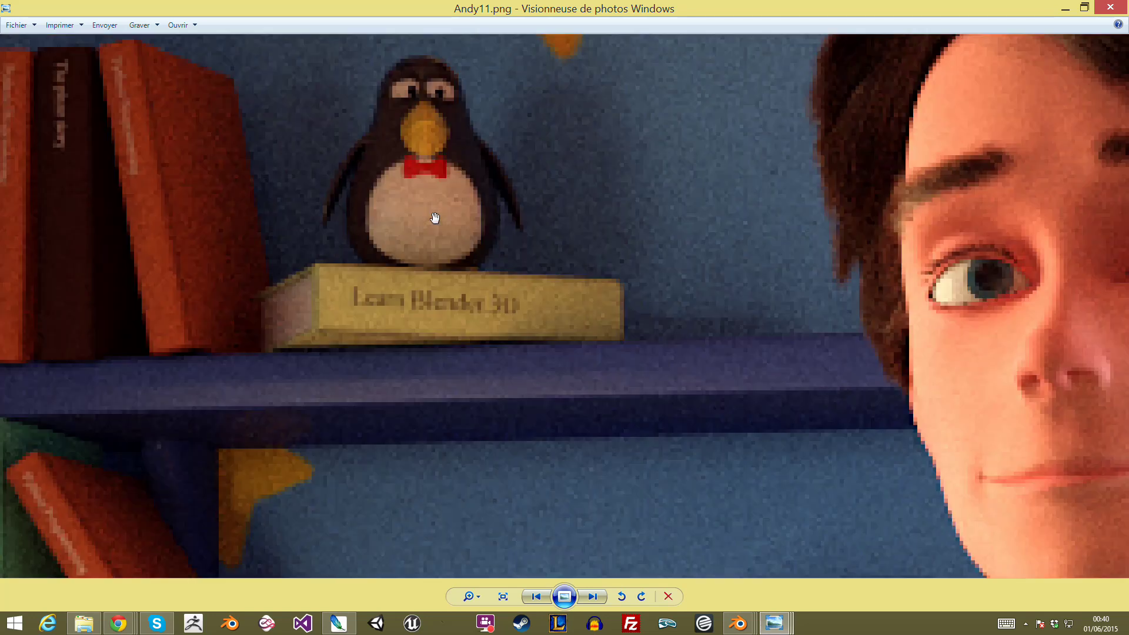
scroll(453, 236, "up", 2)
scroll(455, 224, "up", 1)
scroll(469, 277, "up", 1)
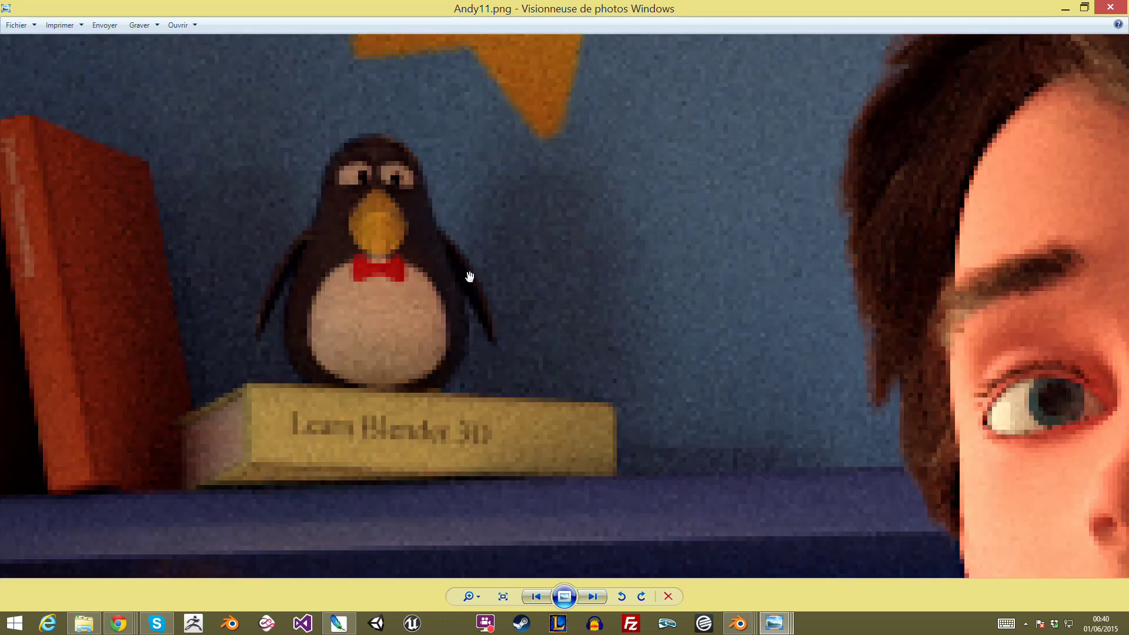
scroll(469, 258, "down", 5)
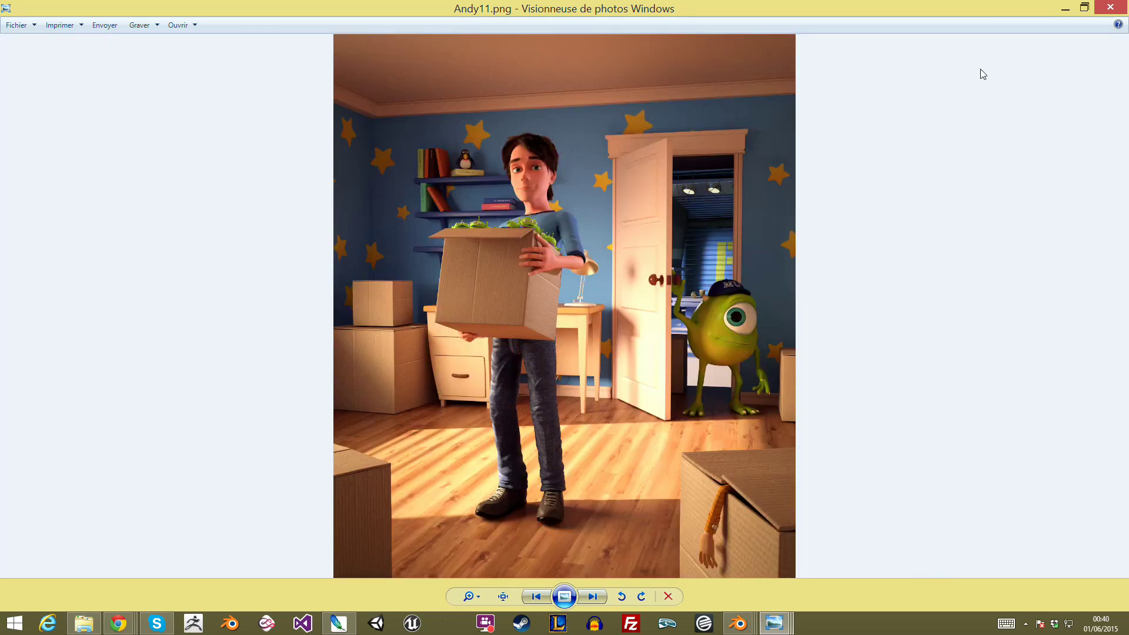
left_click(1119, 8)
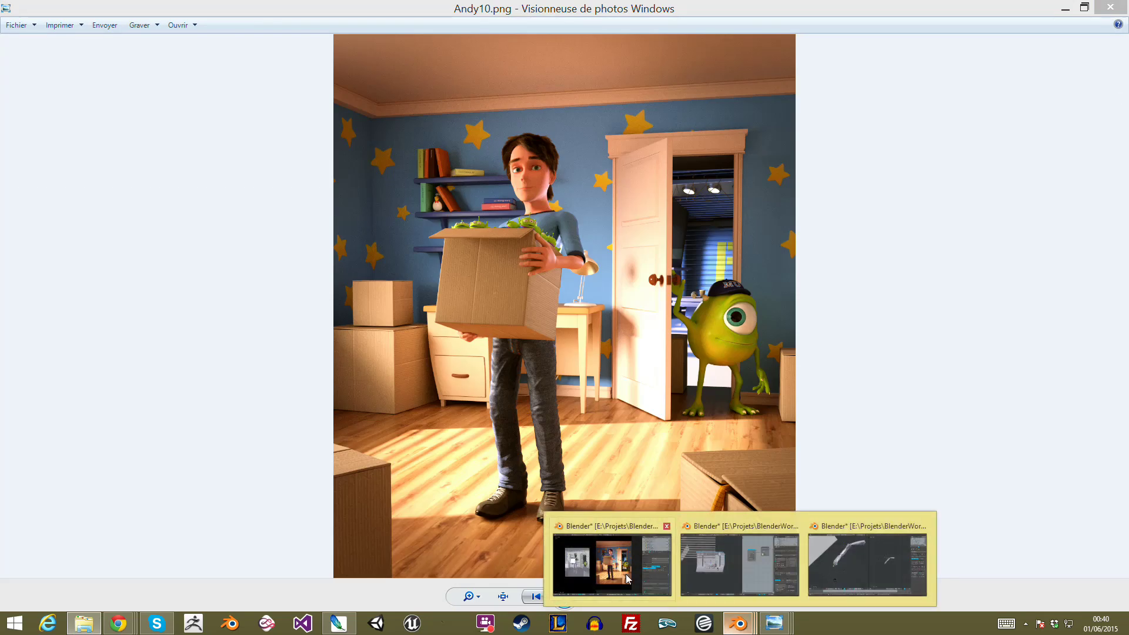
left_click(612, 559)
Step: Maximize the middle area as a Node Editor showing the whole compositing node tree
left_click(428, 598)
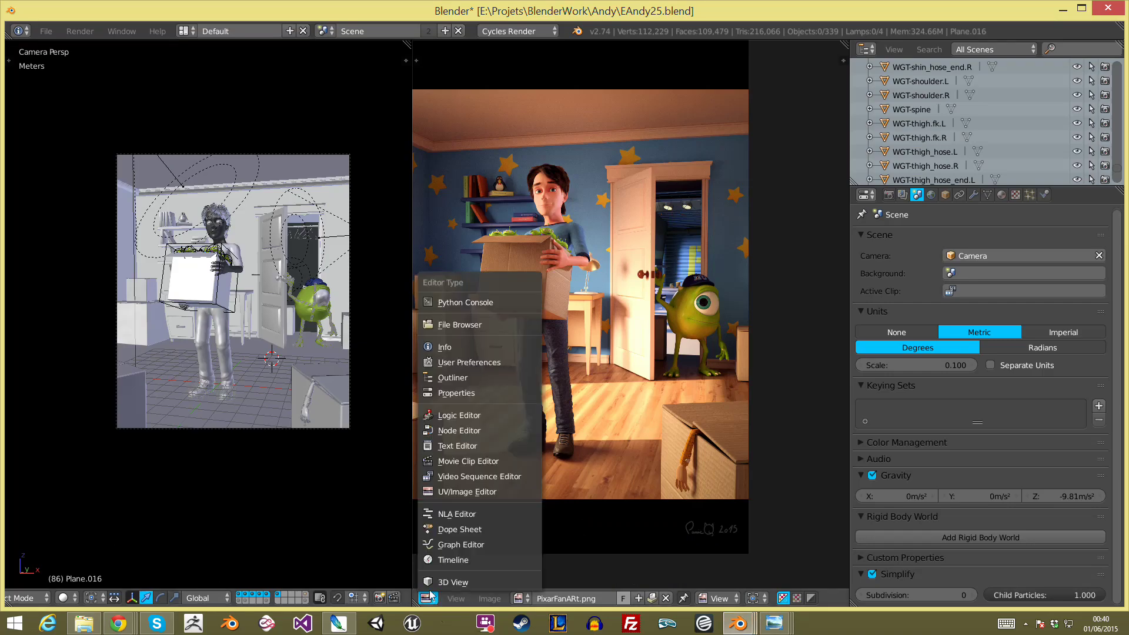
left_click(483, 428)
key("ctrl+Up")
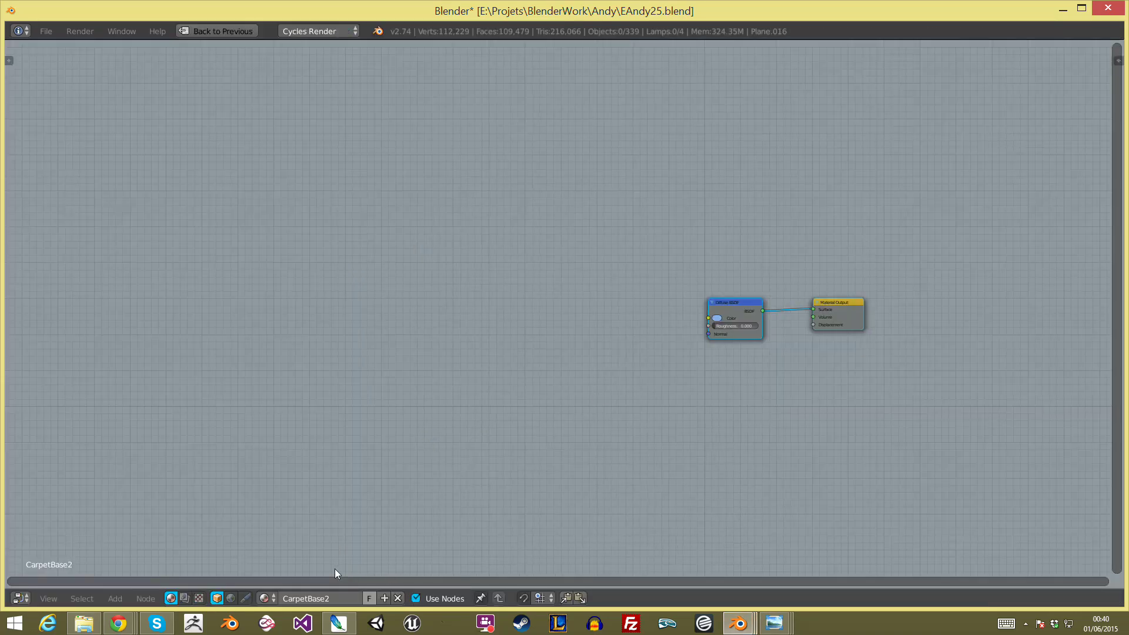
left_click(184, 598)
scroll(898, 72, "down", 2)
key("Home")
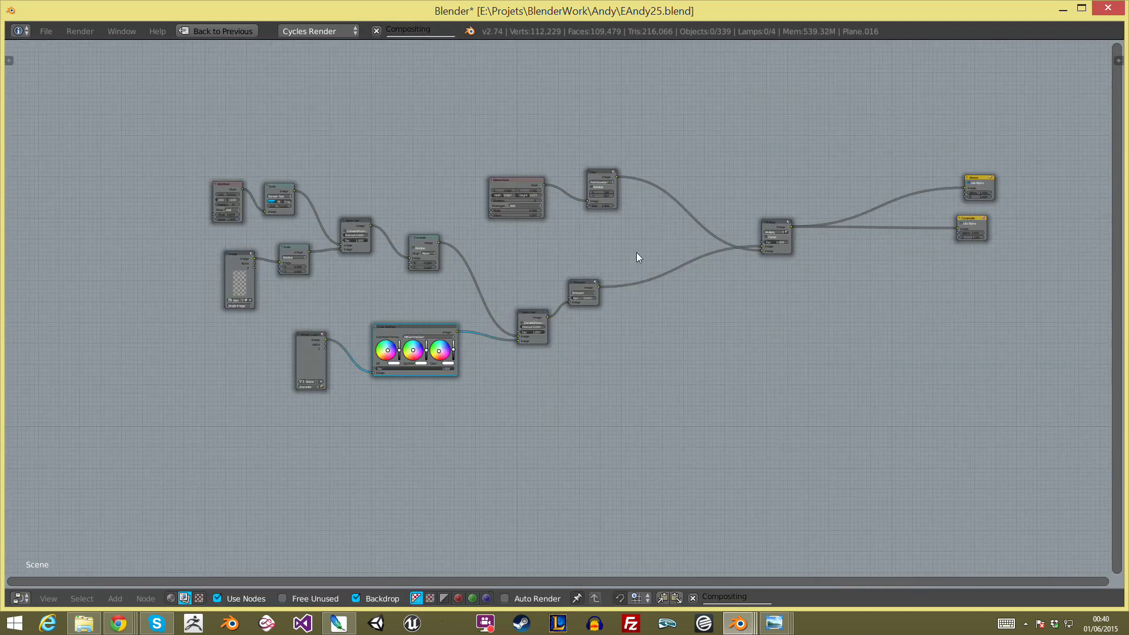
Step: Move the Multiply, Viewer and Composite nodes left and restore the split layout
scroll(579, 249, "up", 2)
scroll(466, 305, "down", 1)
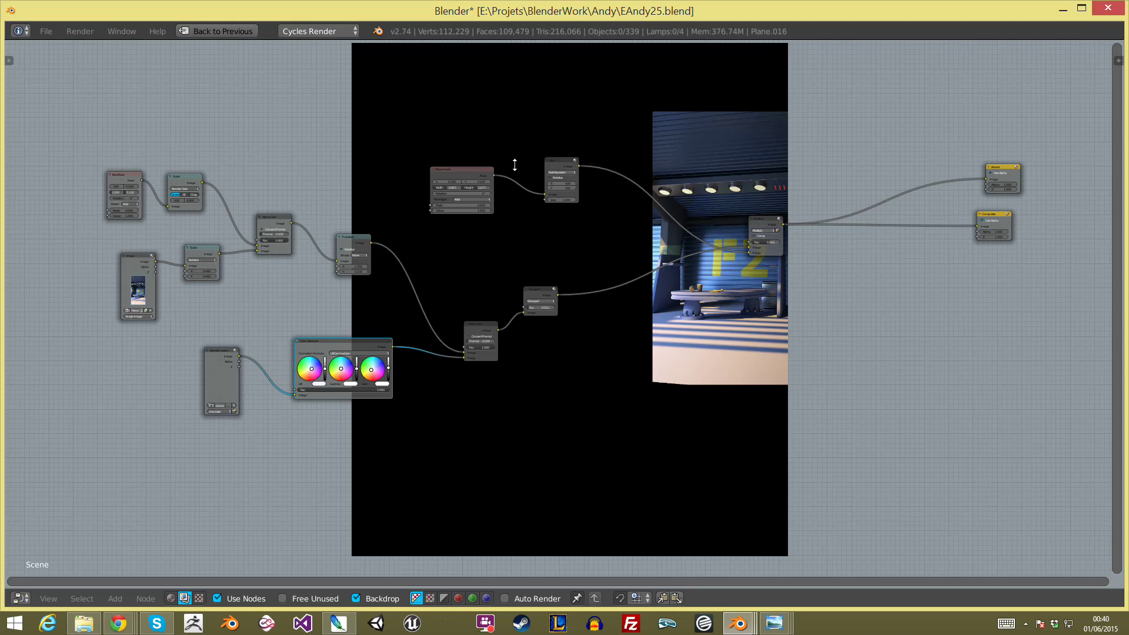
scroll(493, 290, "down", 1)
scroll(353, 329, "up", 2)
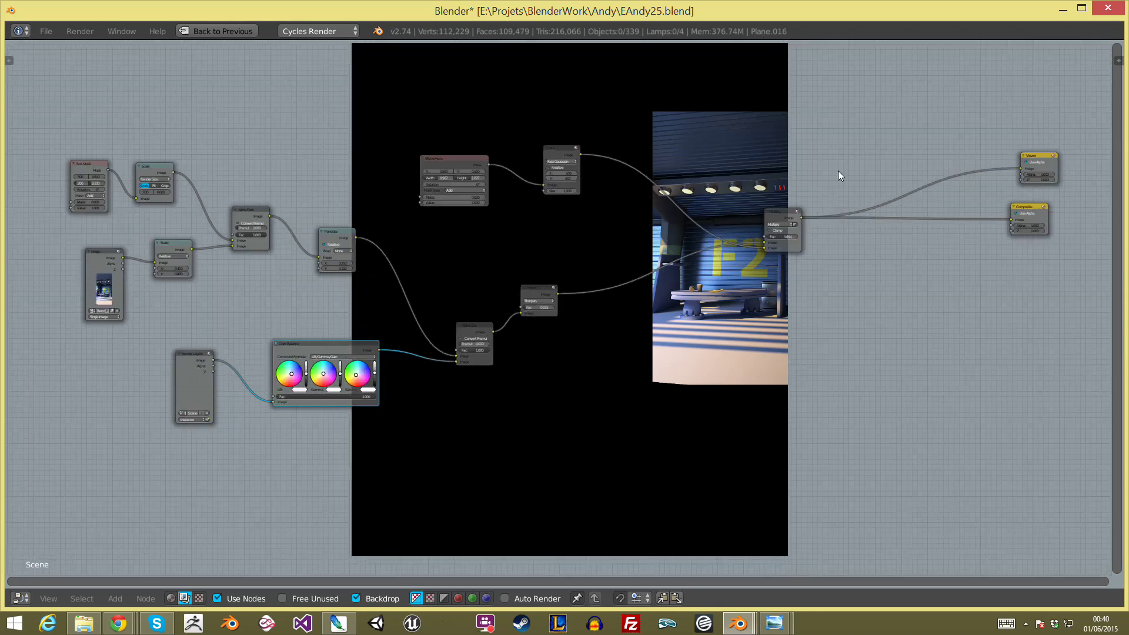
left_click_drag(766, 71, 1053, 311)
key("g")
left_click(781, 305)
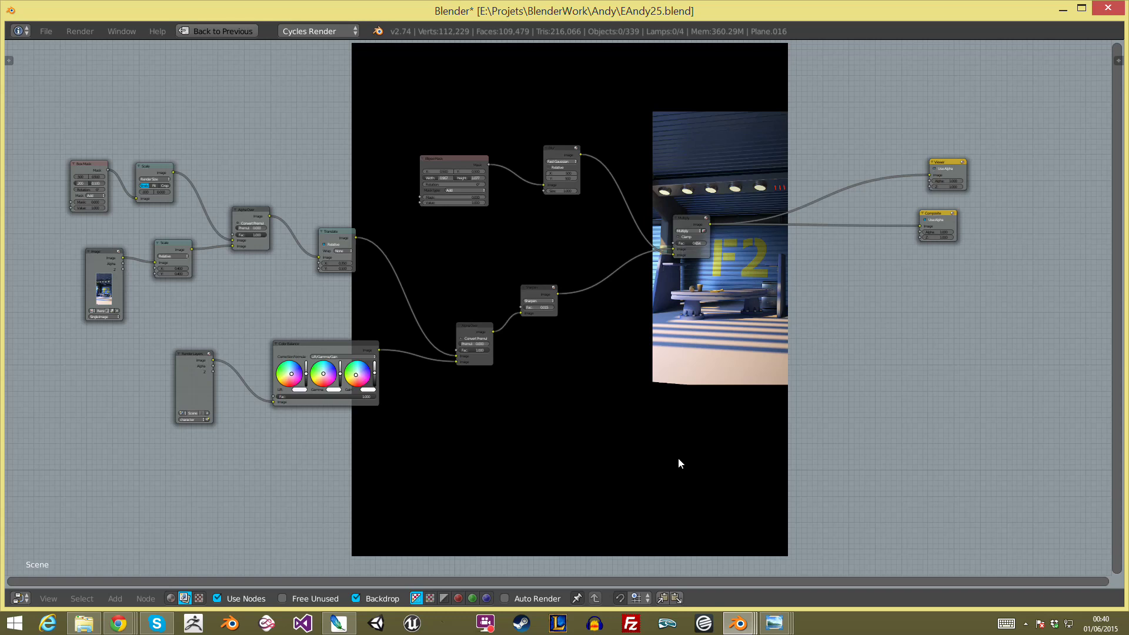
key("ctrl+Up")
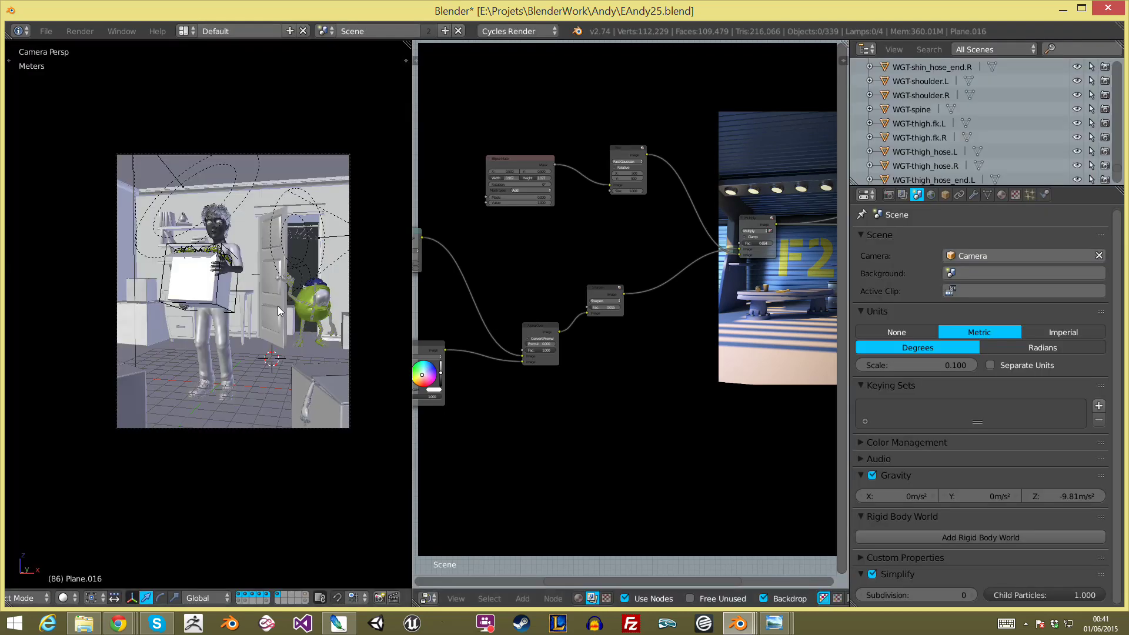
Step: Set the left area to an Image Editor displaying PixarFanARt.png
scroll(277, 305, "up", 3)
left_click(21, 597)
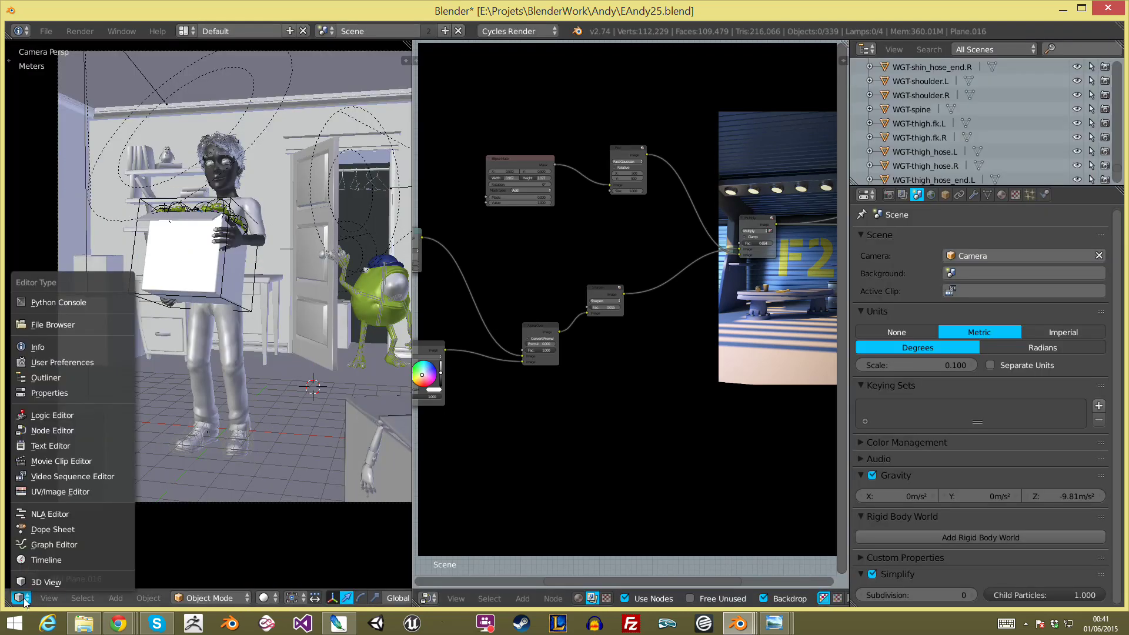
left_click(73, 498)
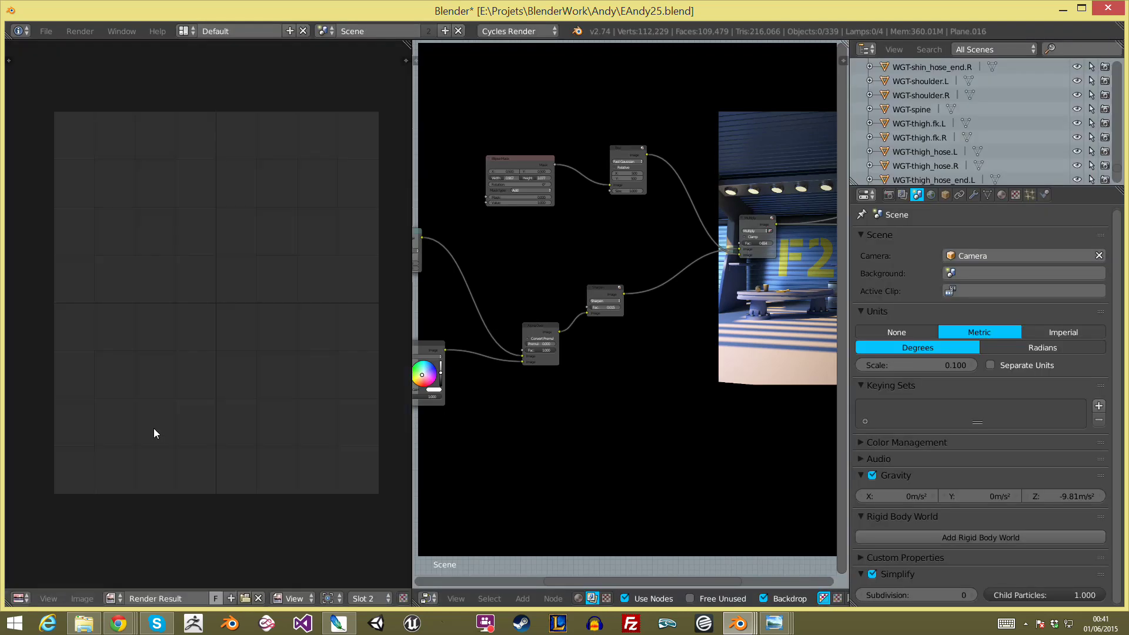
left_click(111, 598)
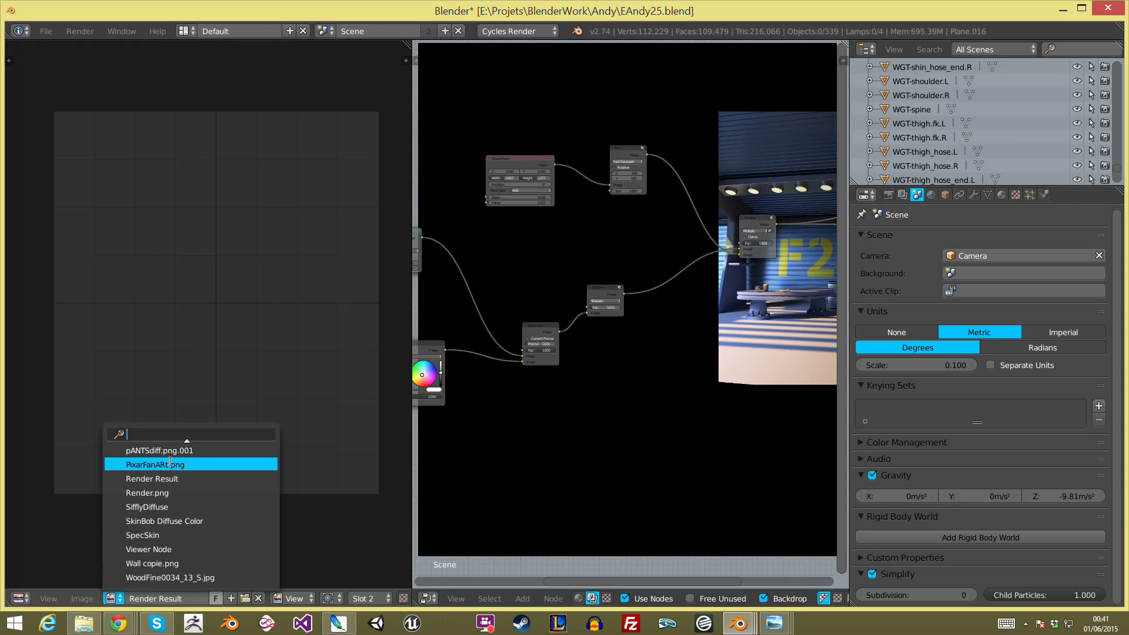
left_click(174, 464)
Step: Pan to the start of the tree, select the Image input node and resize the backdrop
scroll(324, 254, "up", 2)
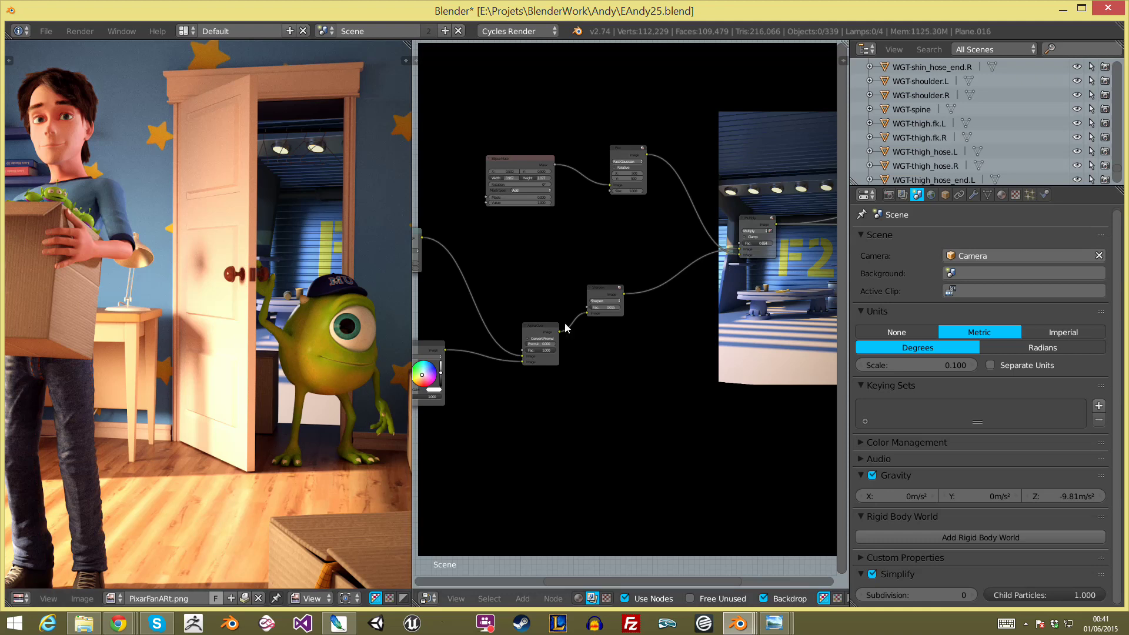
middle_click_drag(596, 297, 876, 259)
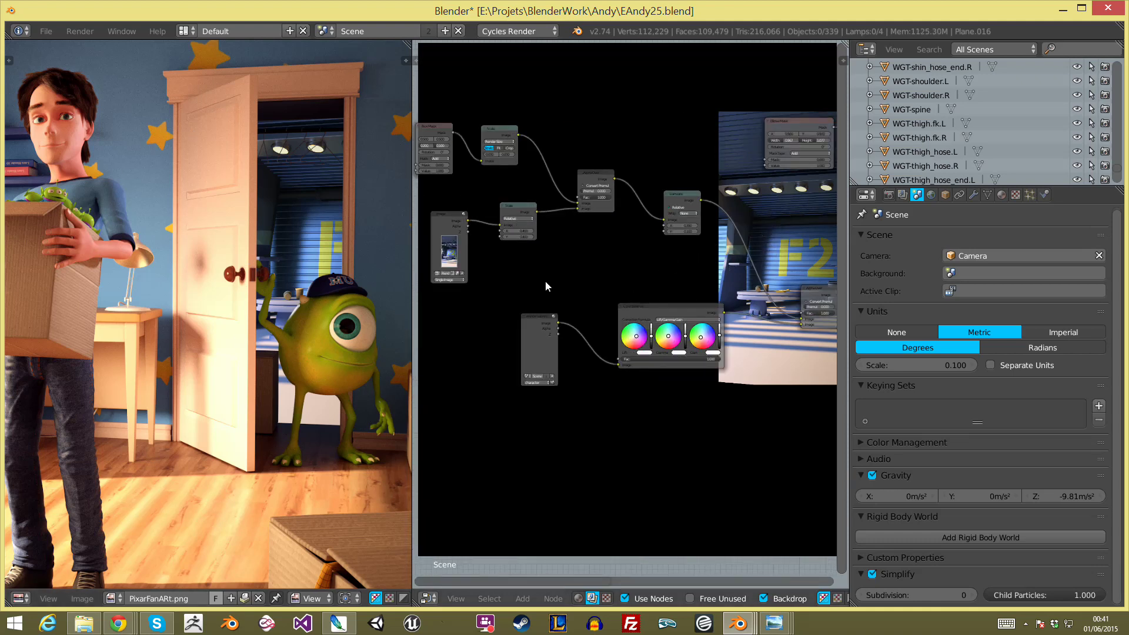
scroll(610, 328, "up", 1)
scroll(604, 282, "up", 1)
left_click(494, 228)
scroll(724, 252, "down", 2)
key("v")
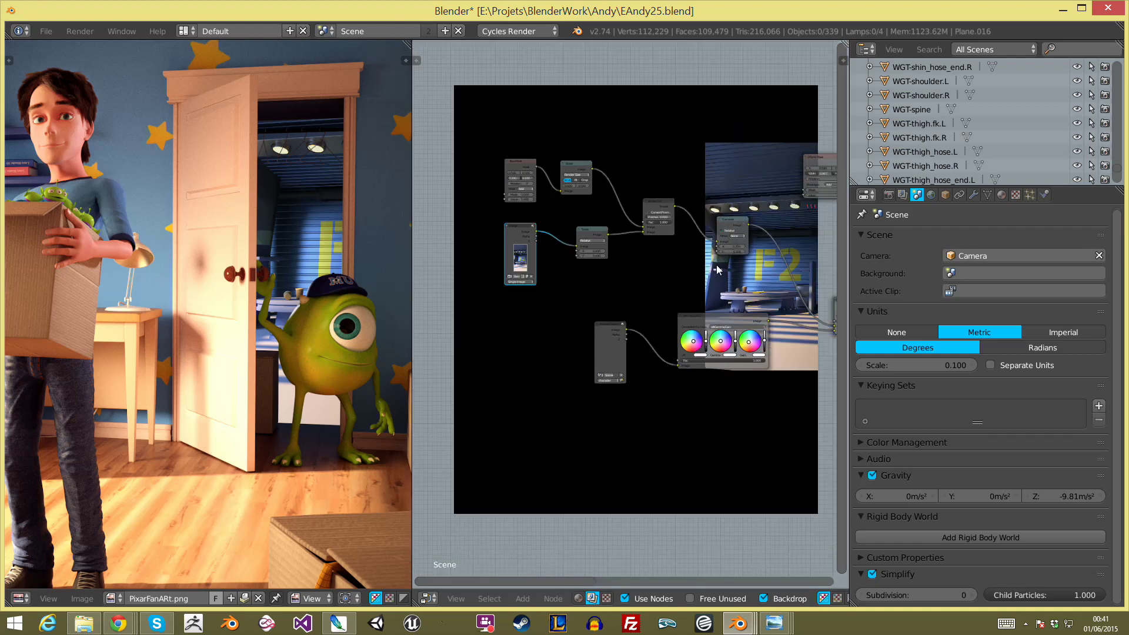
key("v")
scroll(676, 167, "up", 1)
scroll(640, 266, "up", 1)
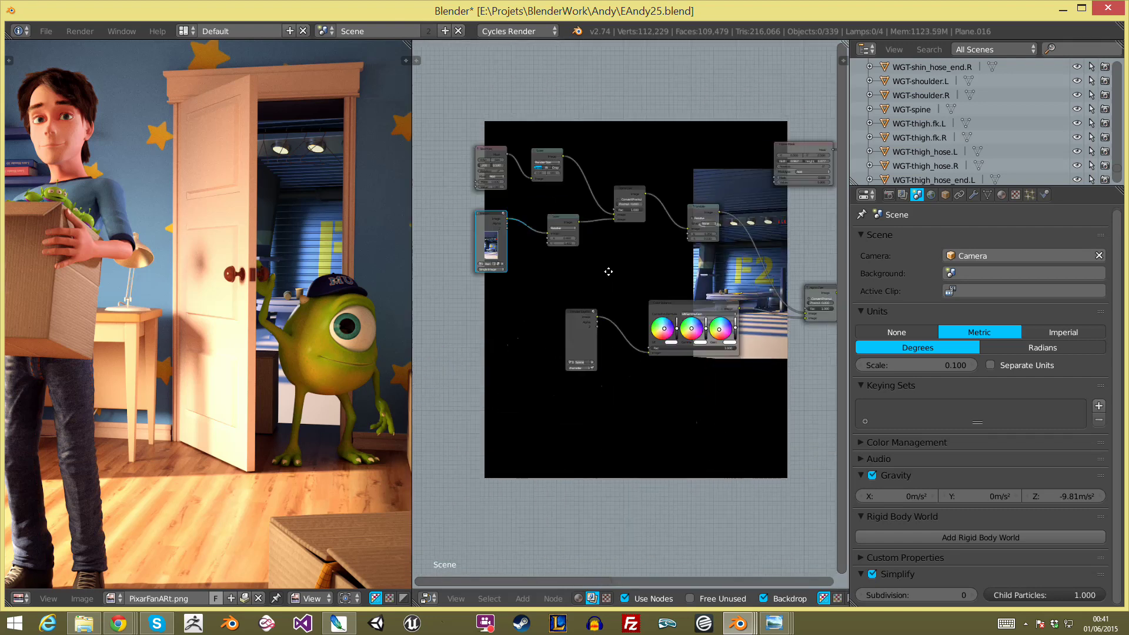
key("alt+v")
key("alt+v")
Step: Reposition the Box Mask and upper Scale nodes, then shrink the backdrop to see it whole
key("Home")
scroll(544, 164, "up", 2)
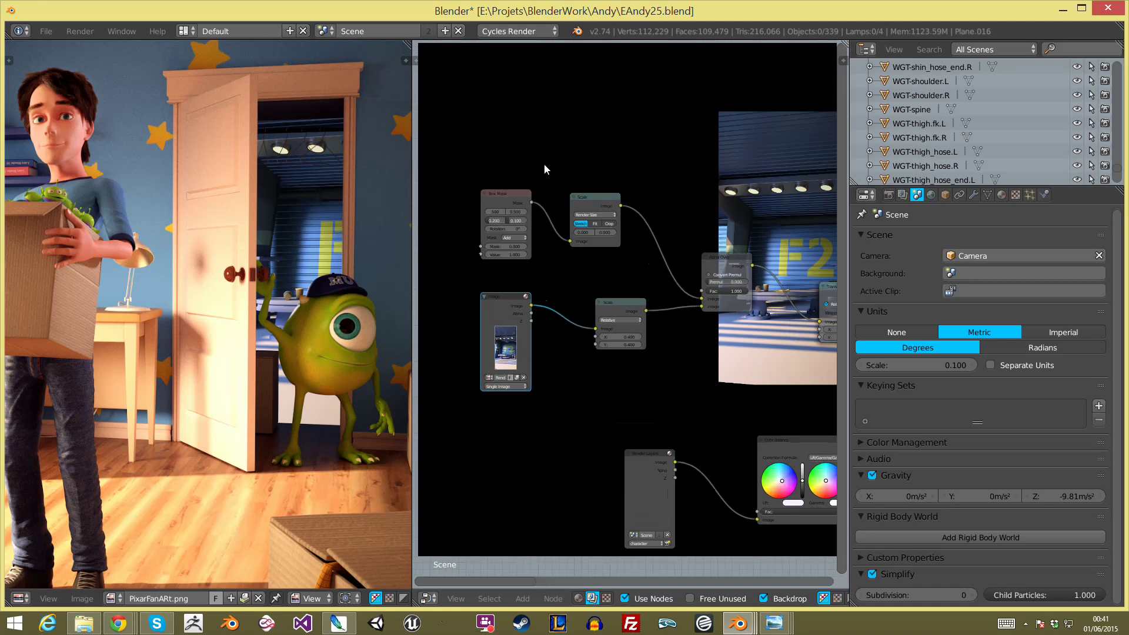
mouse_move(503, 189)
left_mouse_down()
mouse_move(510, 178)
mouse_move(500, 181)
left_mouse_up()
left_click(587, 196)
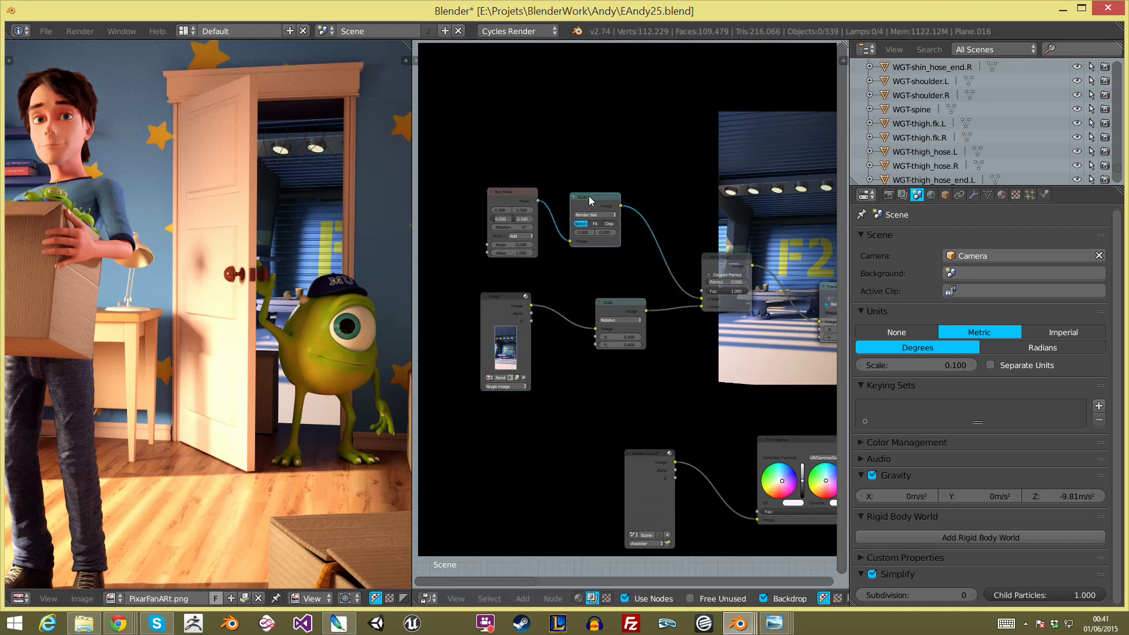
scroll(643, 206, "up", 1)
scroll(643, 206, "up", 1)
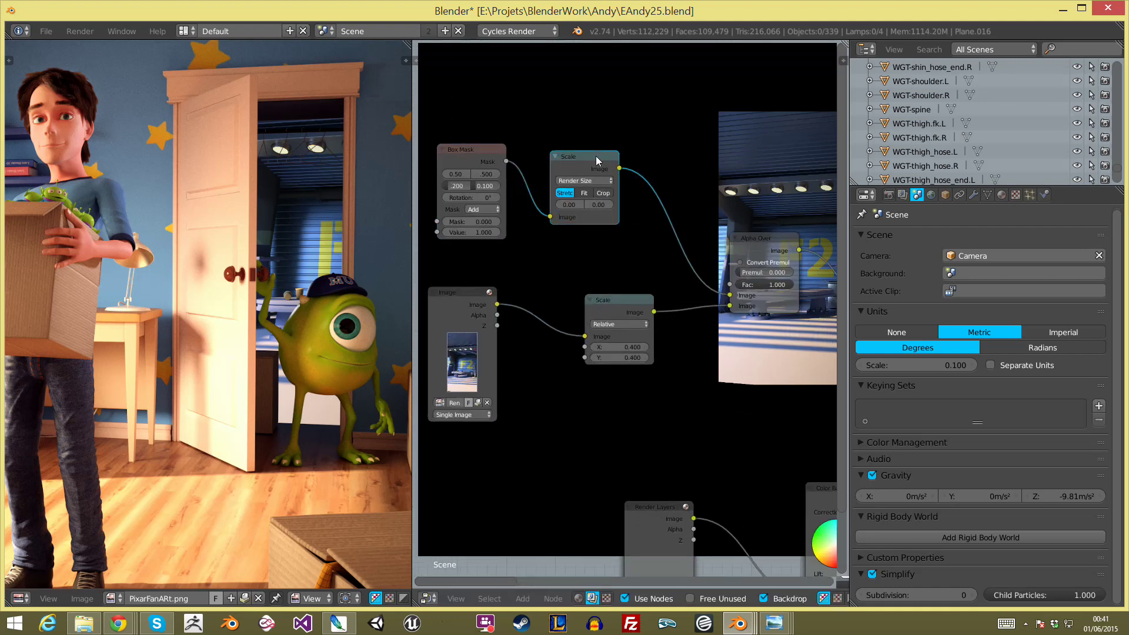
left_click_drag(595, 156, 599, 150)
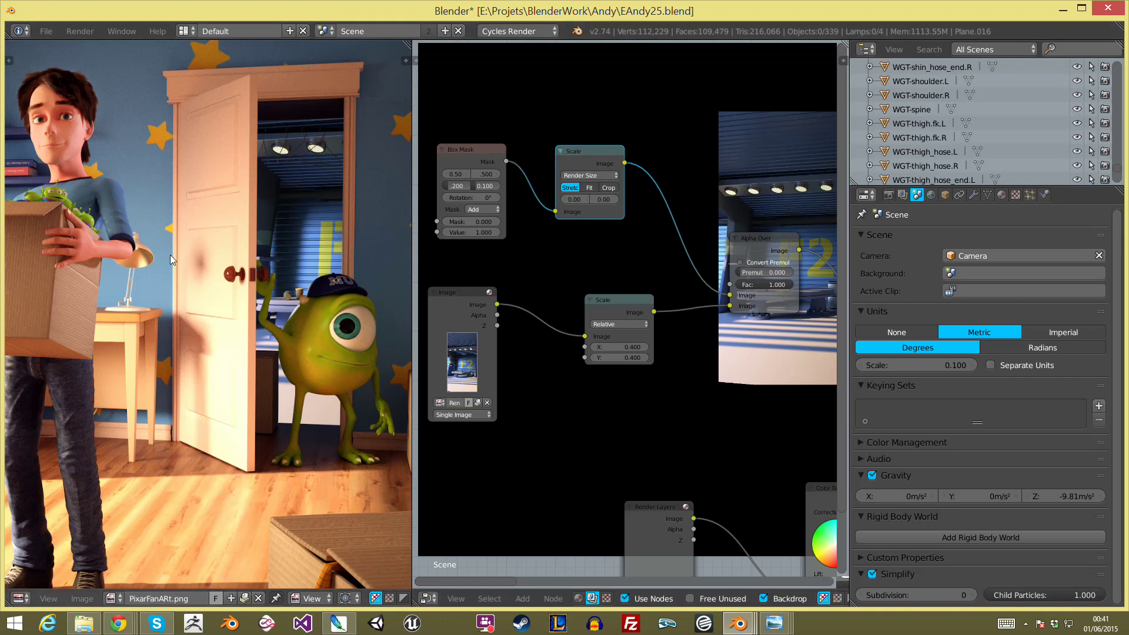
scroll(725, 209, "down", 2)
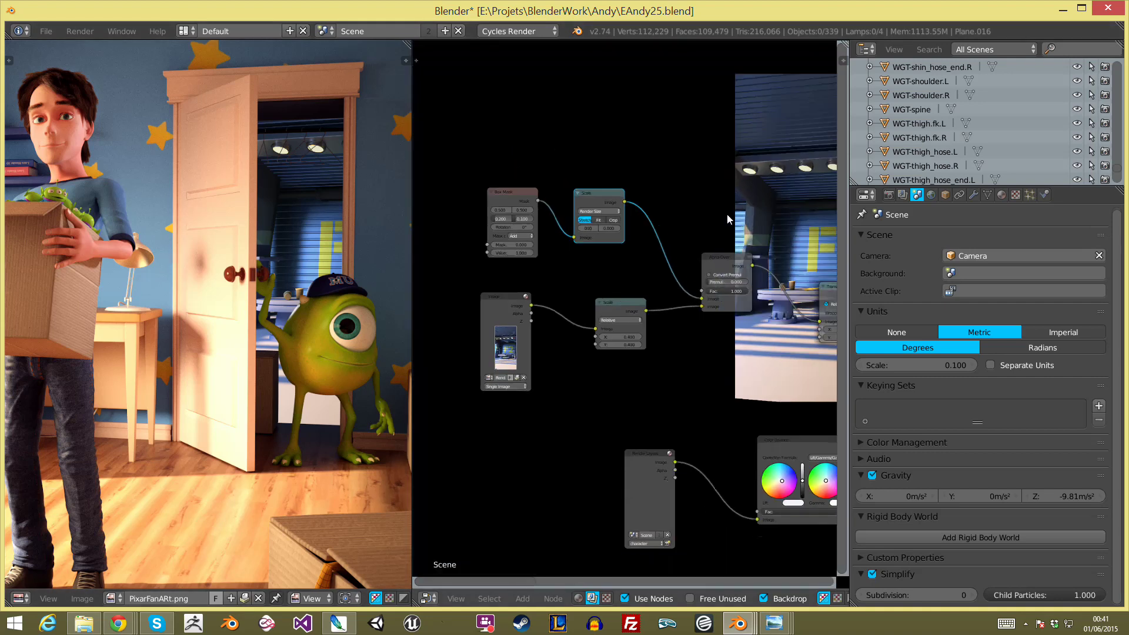
key("v")
key("v")
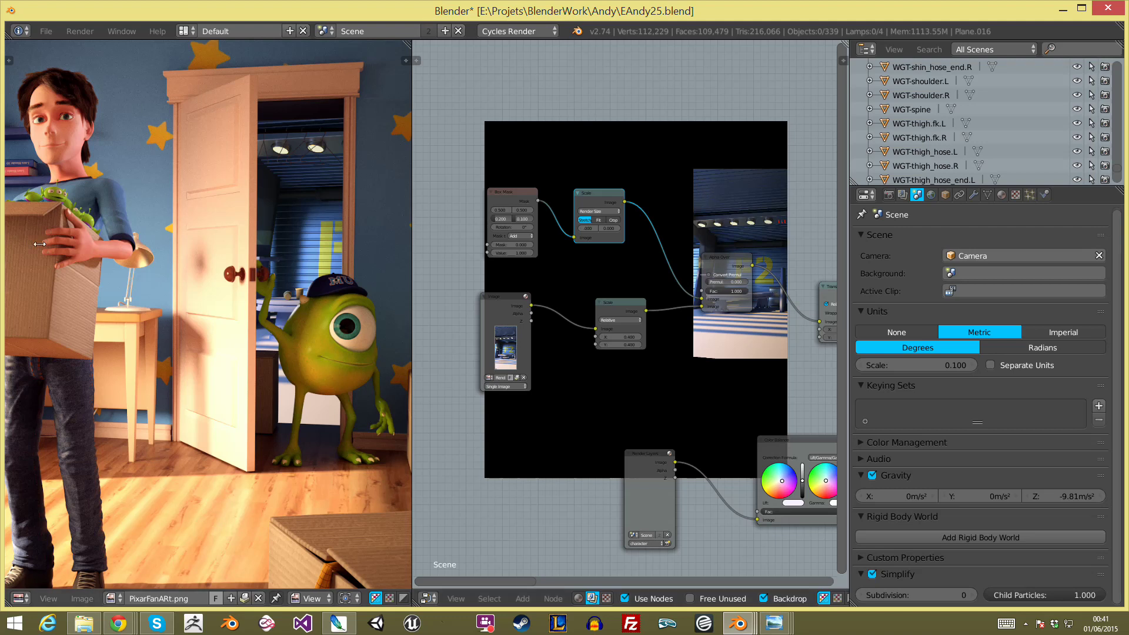
Step: Shift the layout and move the Box Mask, Scale and Alpha Over nodes up-left
scroll(530, 265, "up", 1)
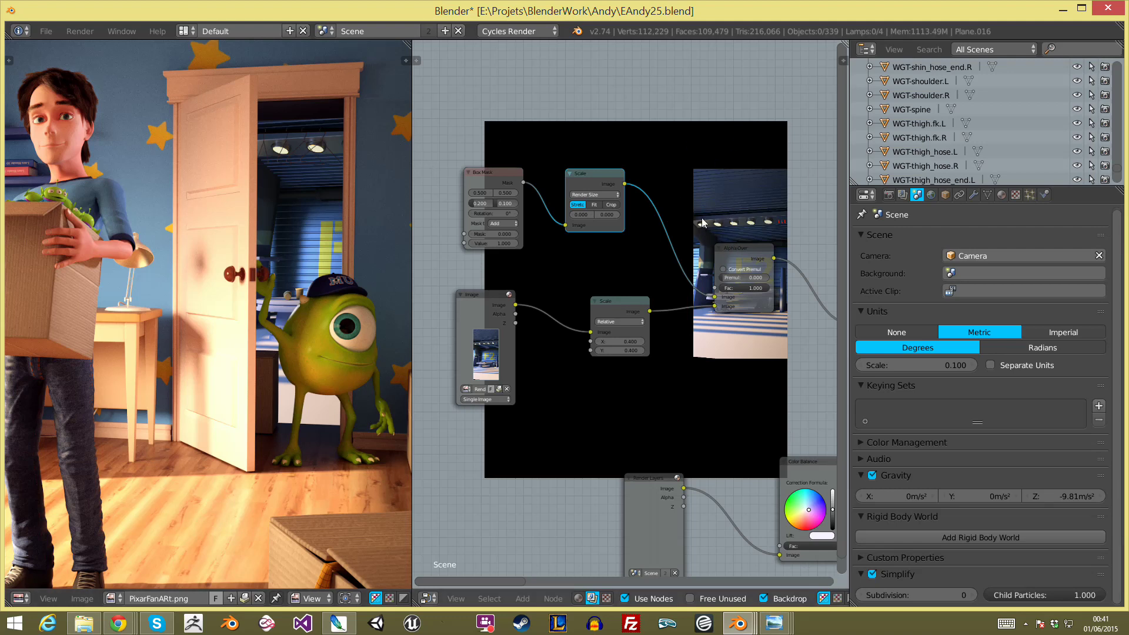
middle_click_drag(664, 336, 618, 321)
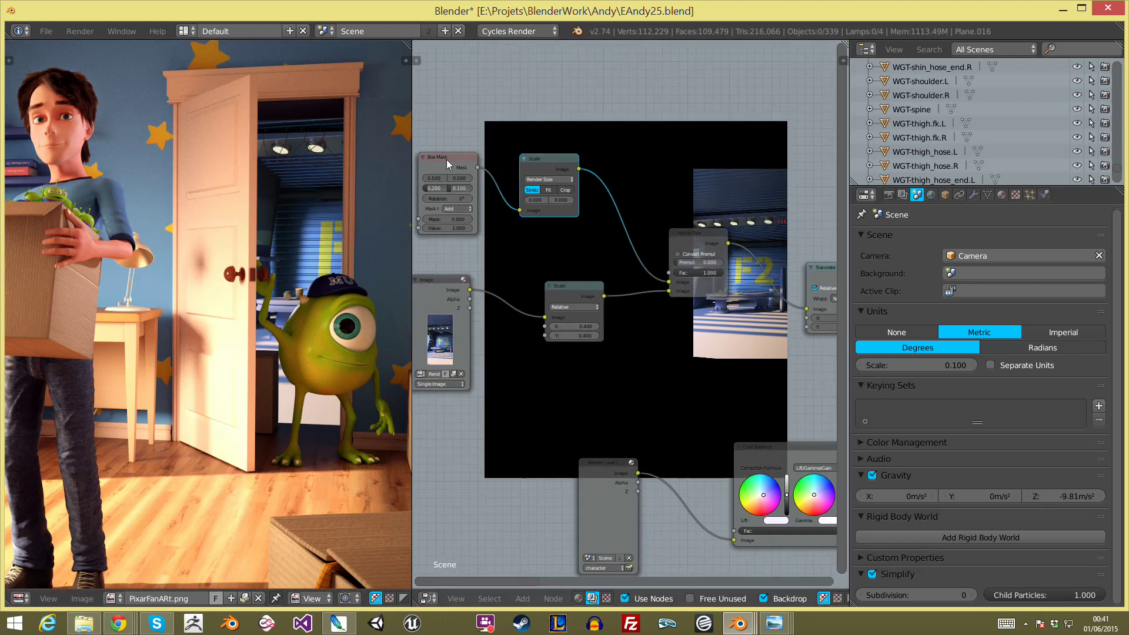
left_click_drag(446, 160, 549, 122)
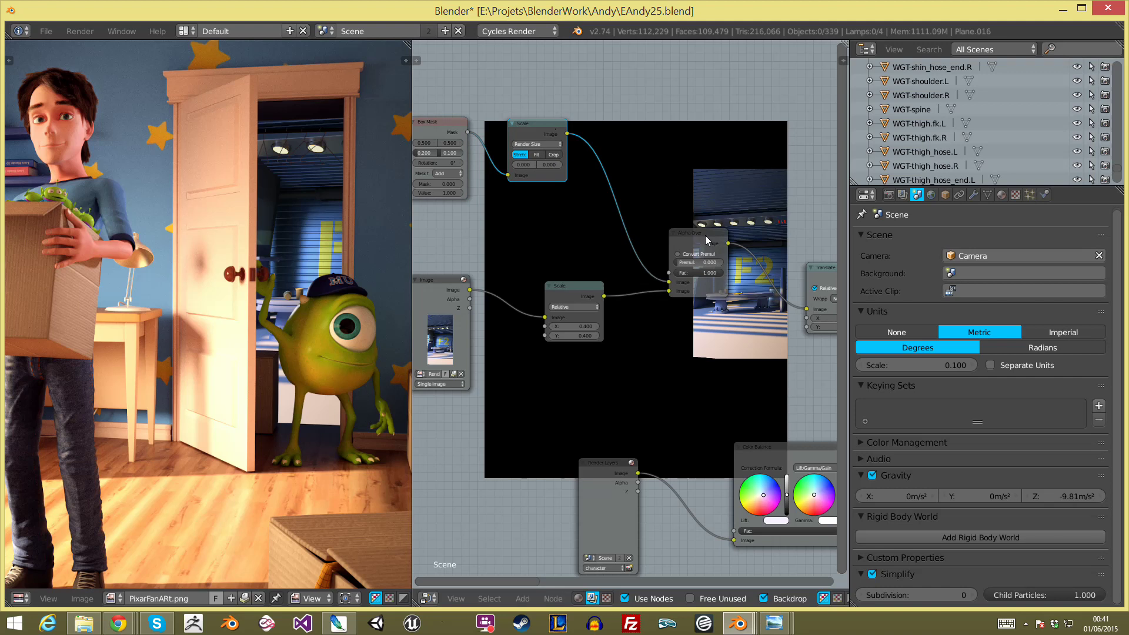
left_click_drag(700, 235, 696, 209)
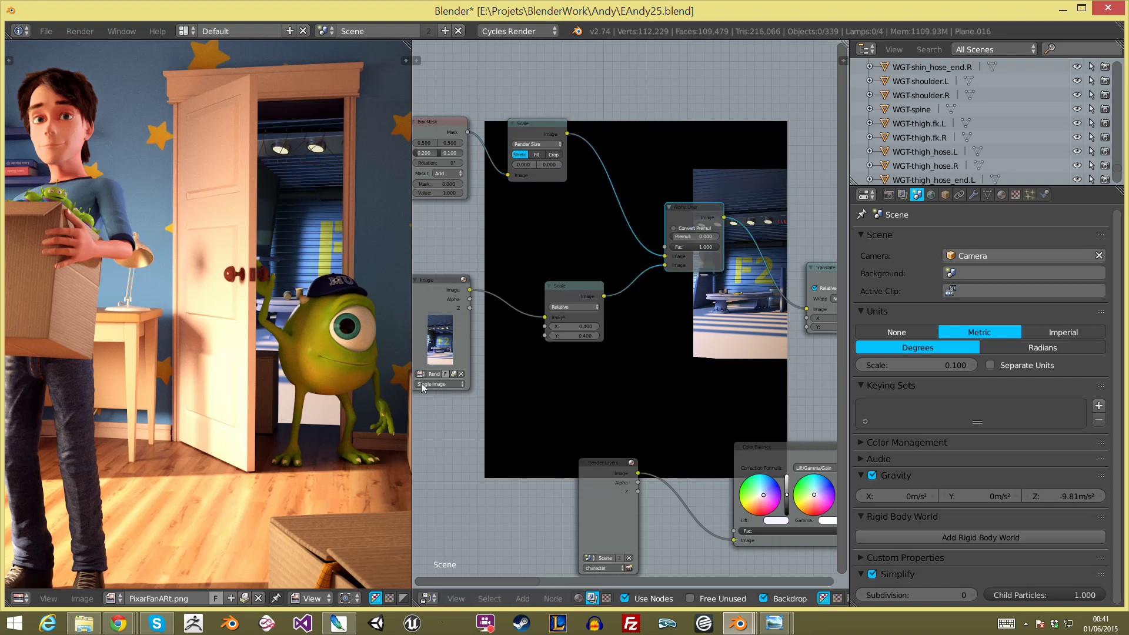
left_click_drag(683, 214, 690, 214)
Step: Nudge the Image, lower Scale and Translate nodes into place, then open the Add menu
left_click_drag(433, 294, 442, 303)
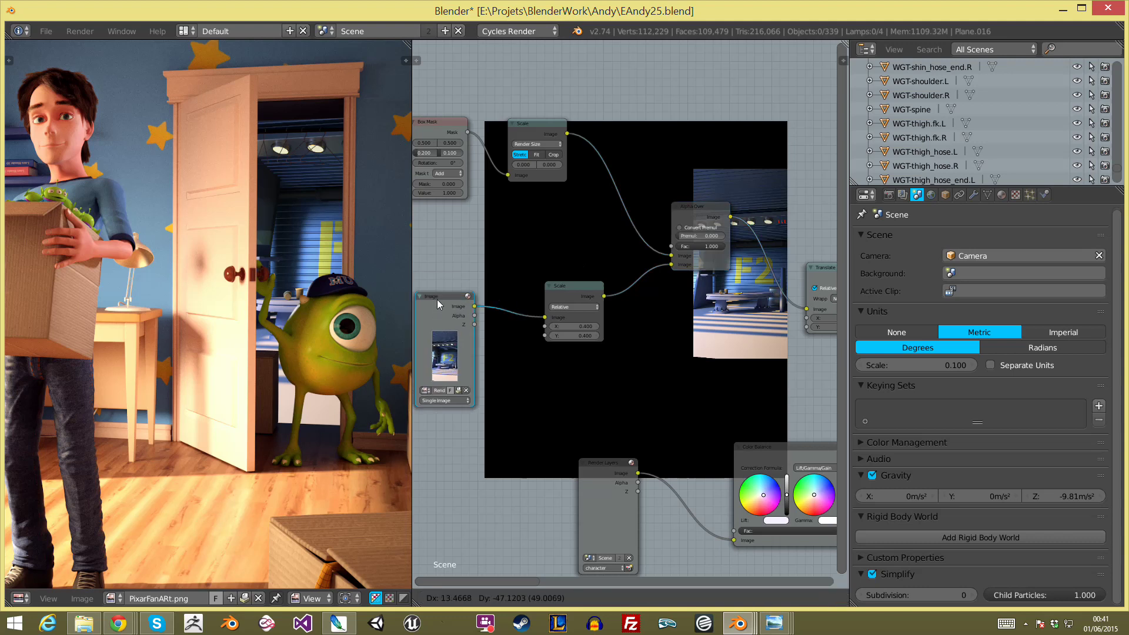
left_click_drag(573, 282, 575, 276)
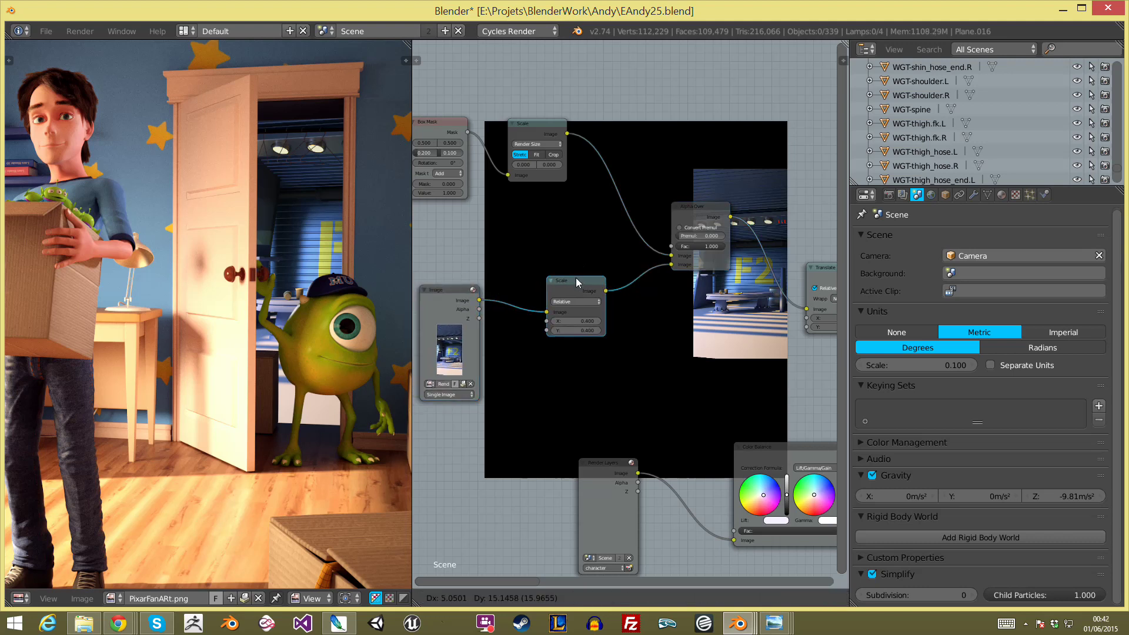
middle_click_drag(603, 310, 564, 306)
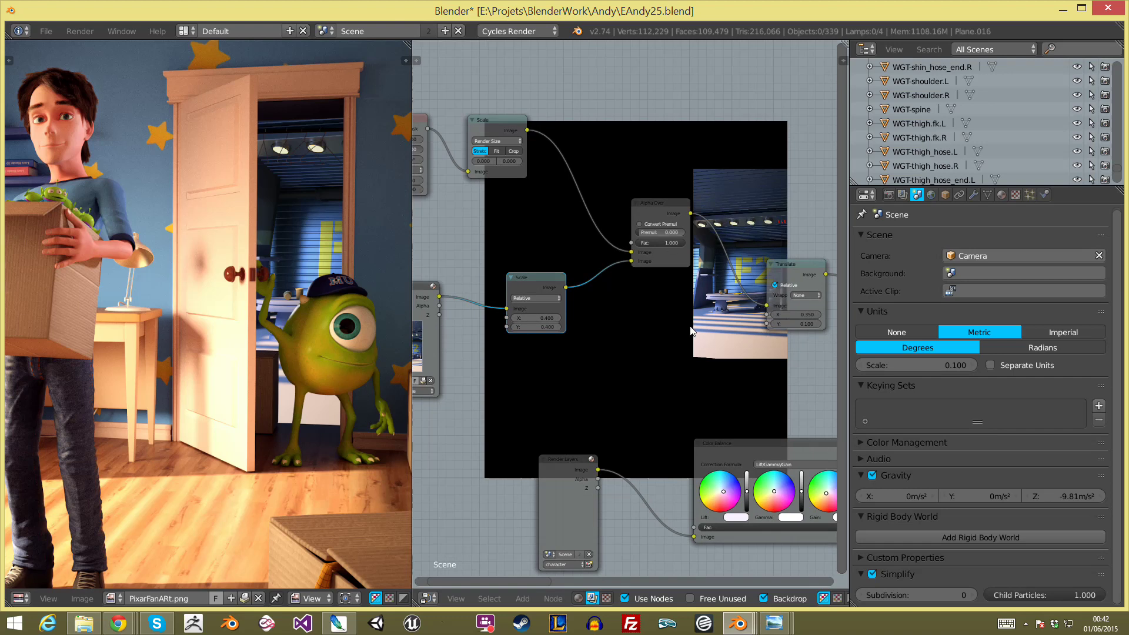
middle_click_drag(686, 287, 670, 294)
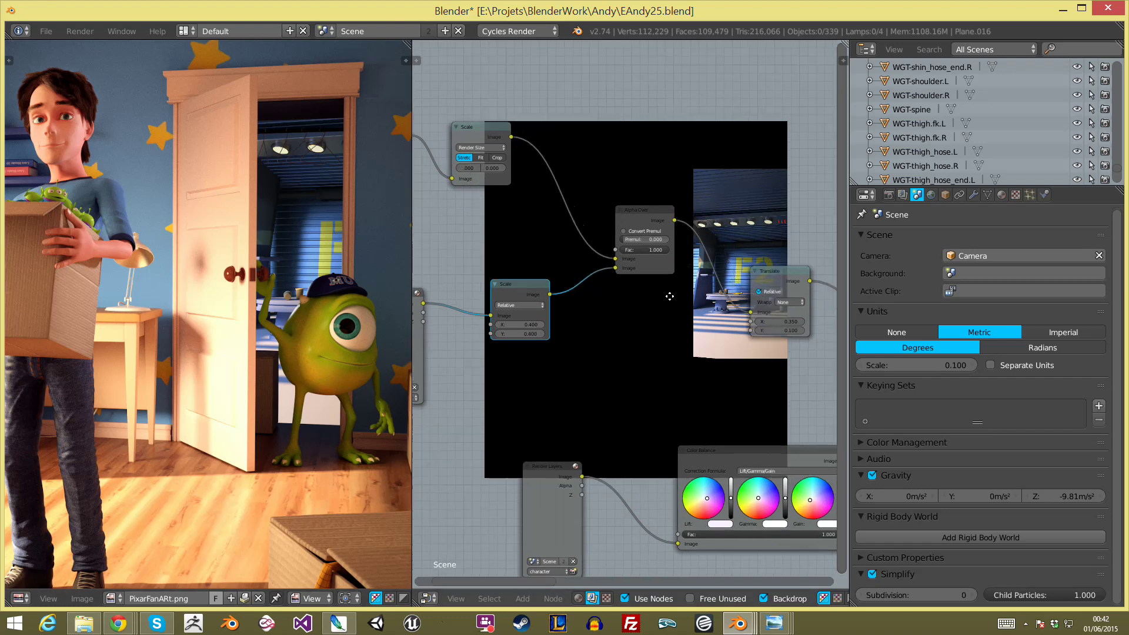
scroll(559, 287, "up", 1)
left_click_drag(604, 254, 616, 244)
key("shift+a")
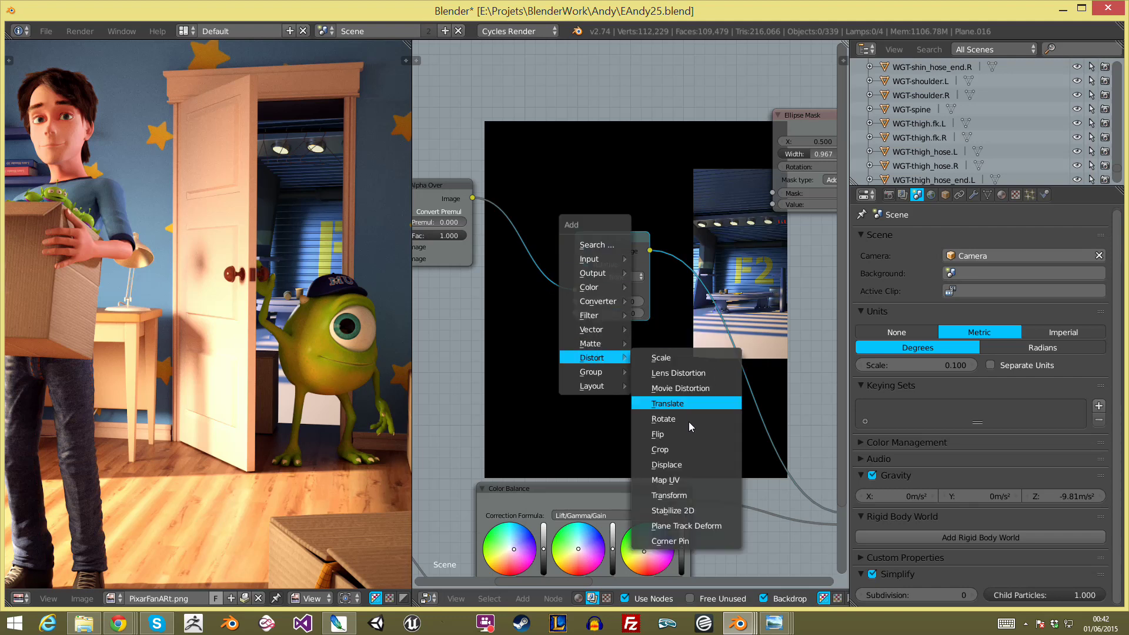
Step: Try Translate X offset 0.250, restore it to 0.350, then zoom out the node tree
left_click(587, 301)
left_click(642, 302)
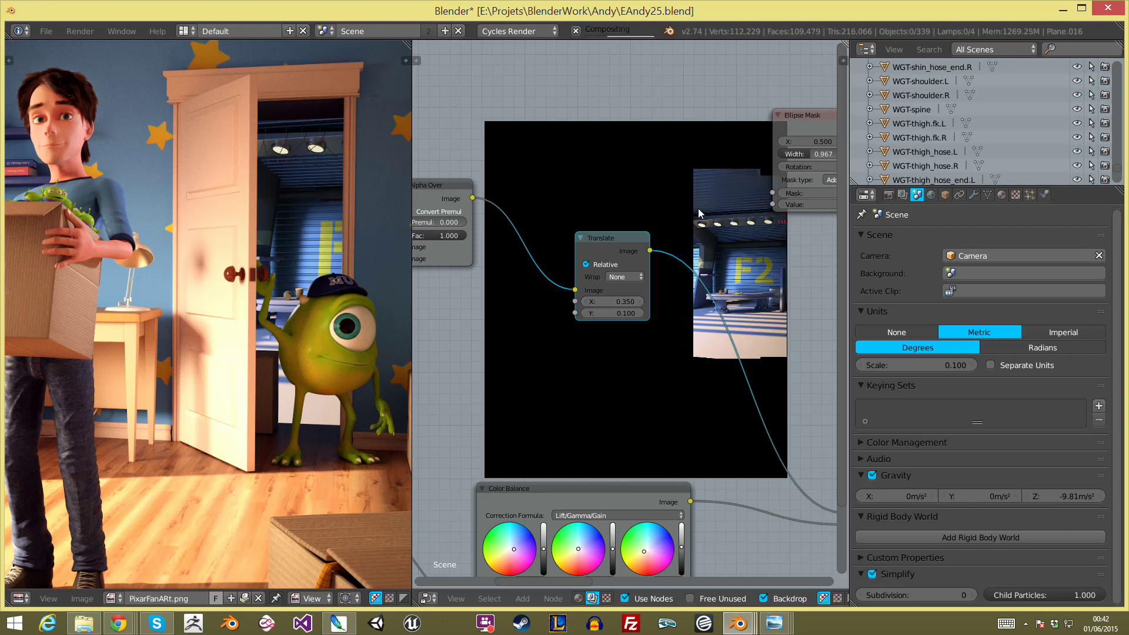
scroll(647, 306, "down", 1)
scroll(658, 329, "down", 1)
scroll(664, 344, "down", 1)
scroll(675, 351, "down", 1)
scroll(563, 266, "down", 4, "ctrl")
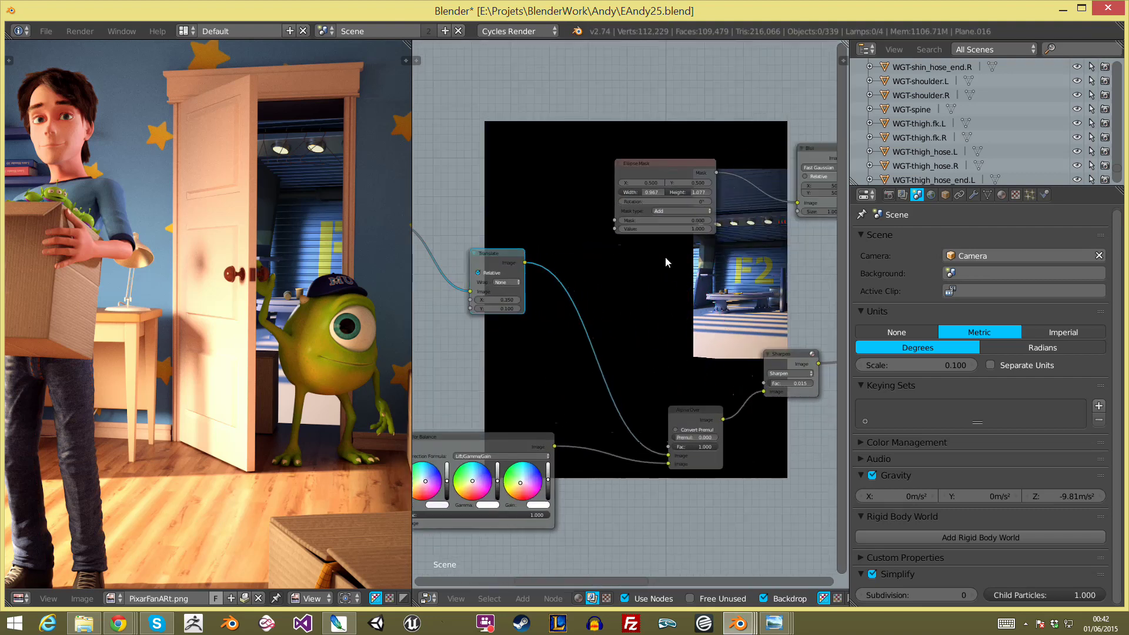
scroll(665, 257, "down", 1)
Step: Pan the node layout, select the Render Layers node and reposition the Color Balance node
mouse_move(634, 277)
middle_mouse_down()
mouse_move(721, 133)
mouse_move(645, 154)
middle_mouse_up()
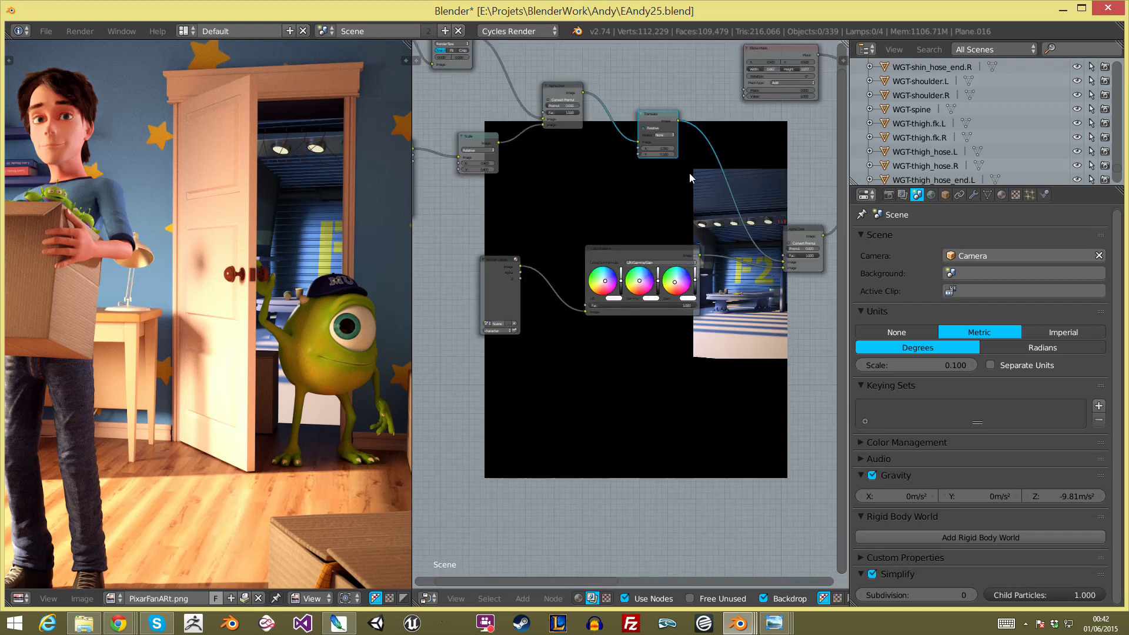
scroll(699, 178, "up", 1)
middle_click_drag(756, 184, 710, 206)
scroll(664, 213, "up", 1)
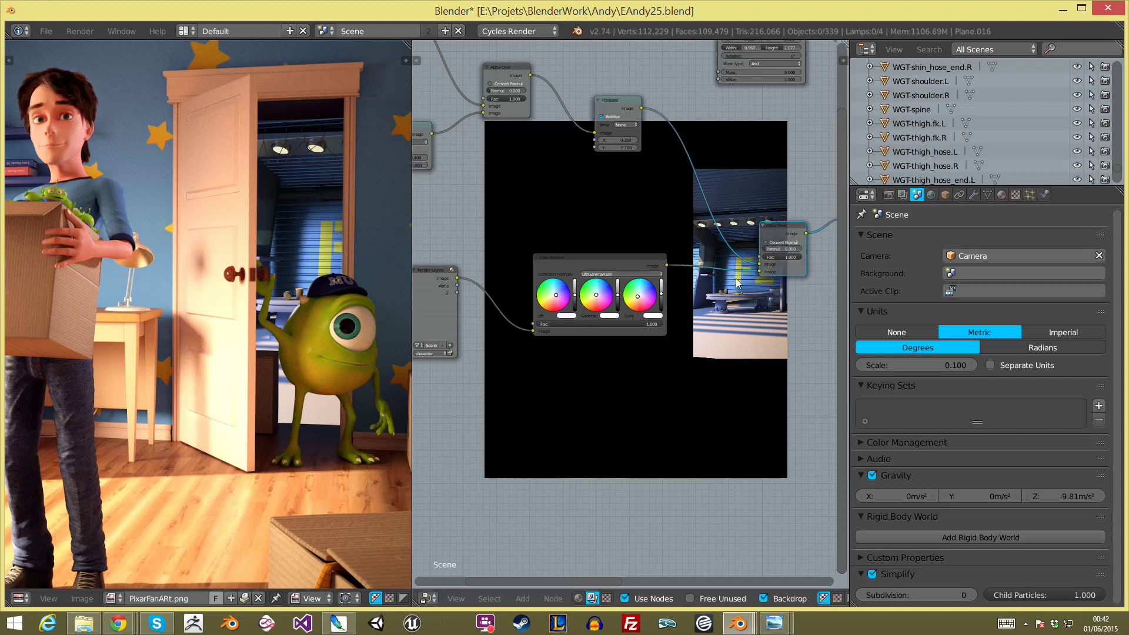
middle_click_drag(422, 304, 475, 284)
left_click(476, 285)
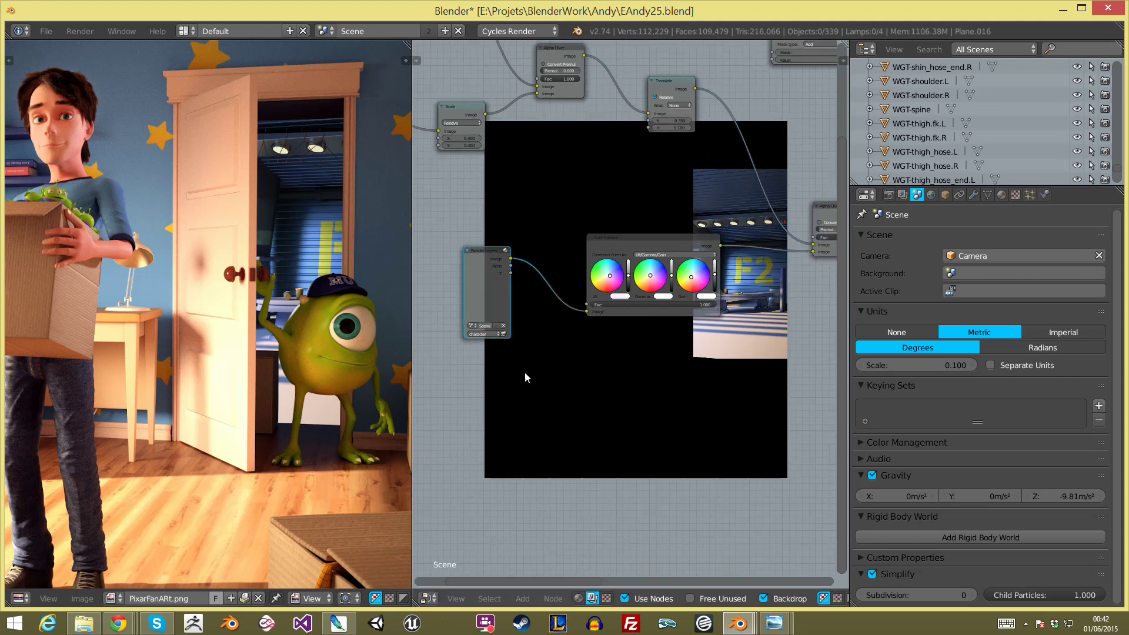
scroll(185, 246, "down", 3)
scroll(216, 268, "up", 2)
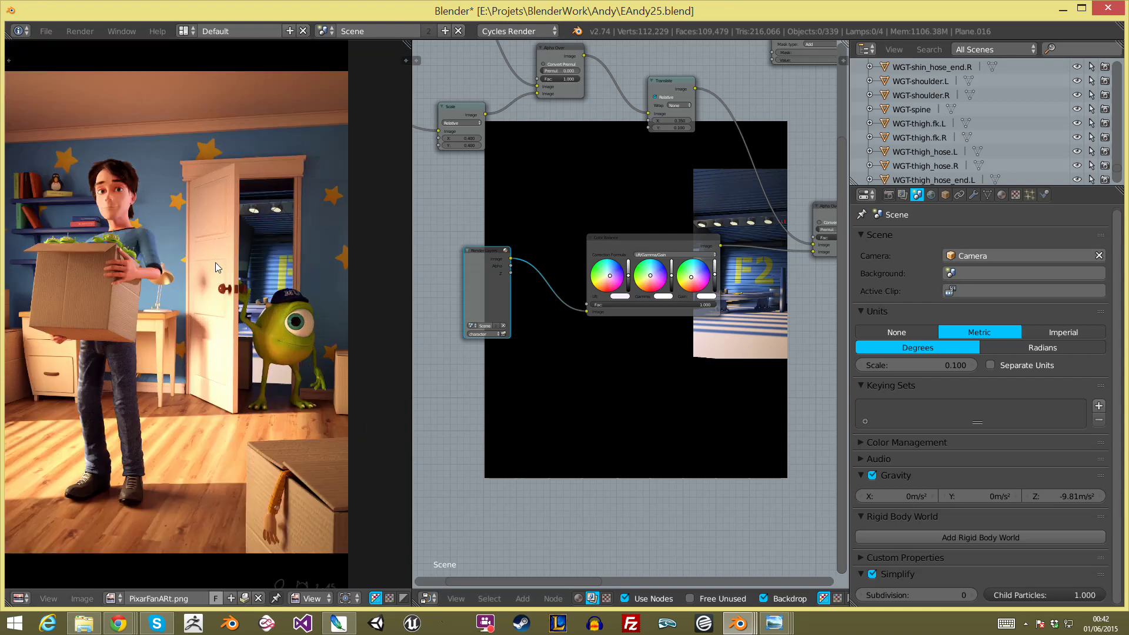
scroll(505, 306, "up", 2)
mouse_move(656, 216)
left_mouse_down()
mouse_move(669, 206)
mouse_move(652, 210)
left_mouse_up()
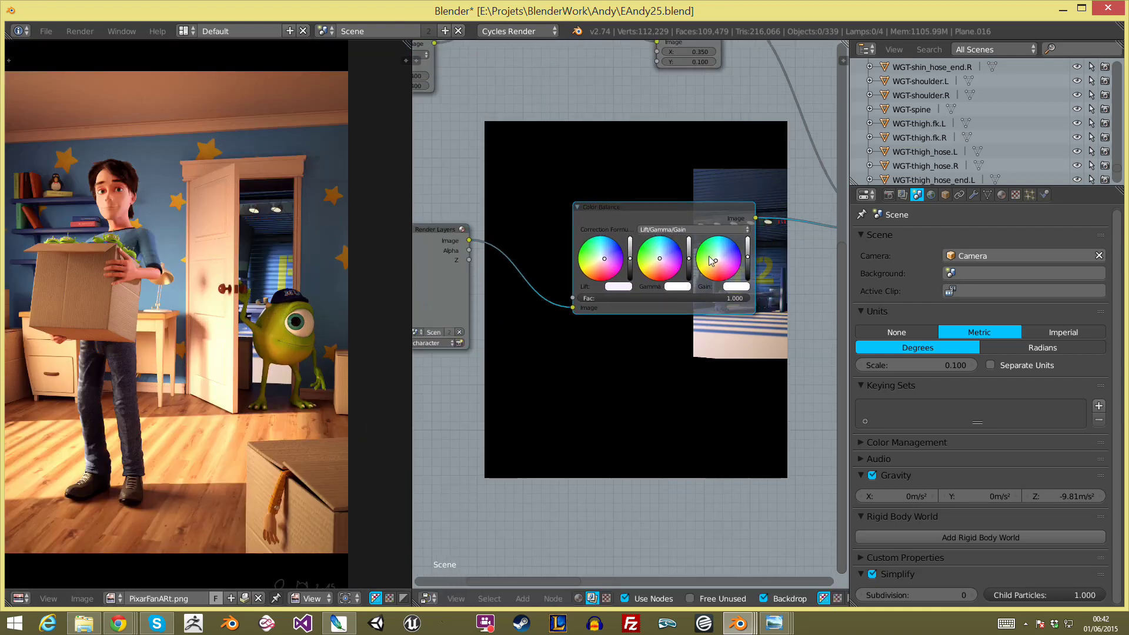
Step: Bring the Alpha Over and Translate nodes into view and move Color Balance up
scroll(721, 266, "up", 2)
scroll(772, 267, "down", 2)
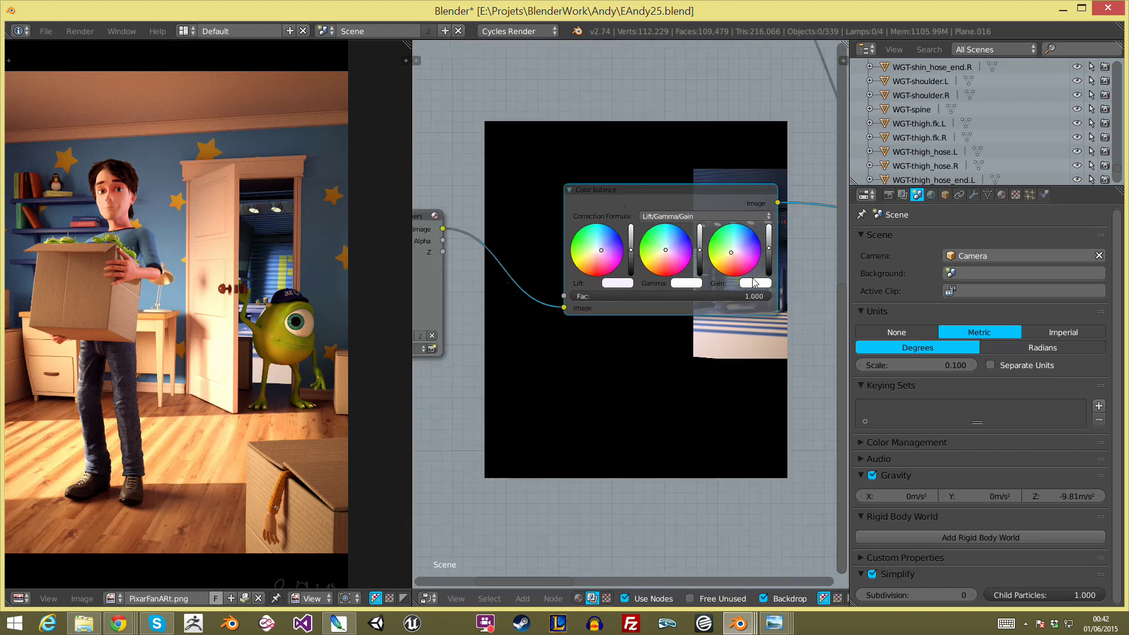
scroll(772, 267, "down", 1)
middle_click_drag(173, 212, 194, 207)
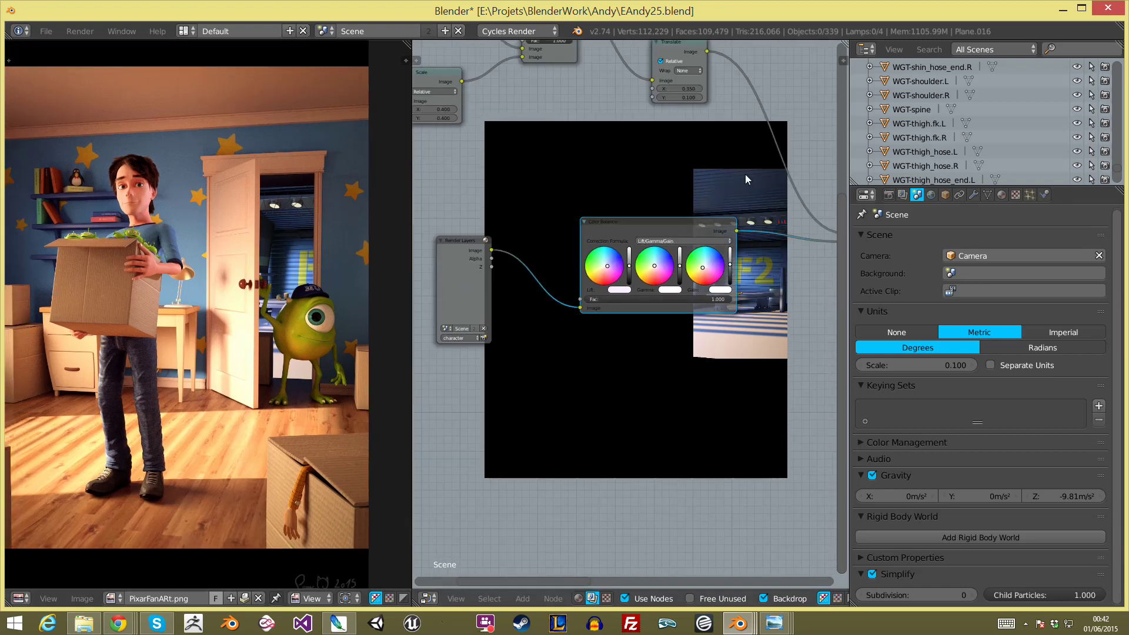
middle_click_drag(728, 172, 673, 222)
left_click_drag(600, 275, 598, 256)
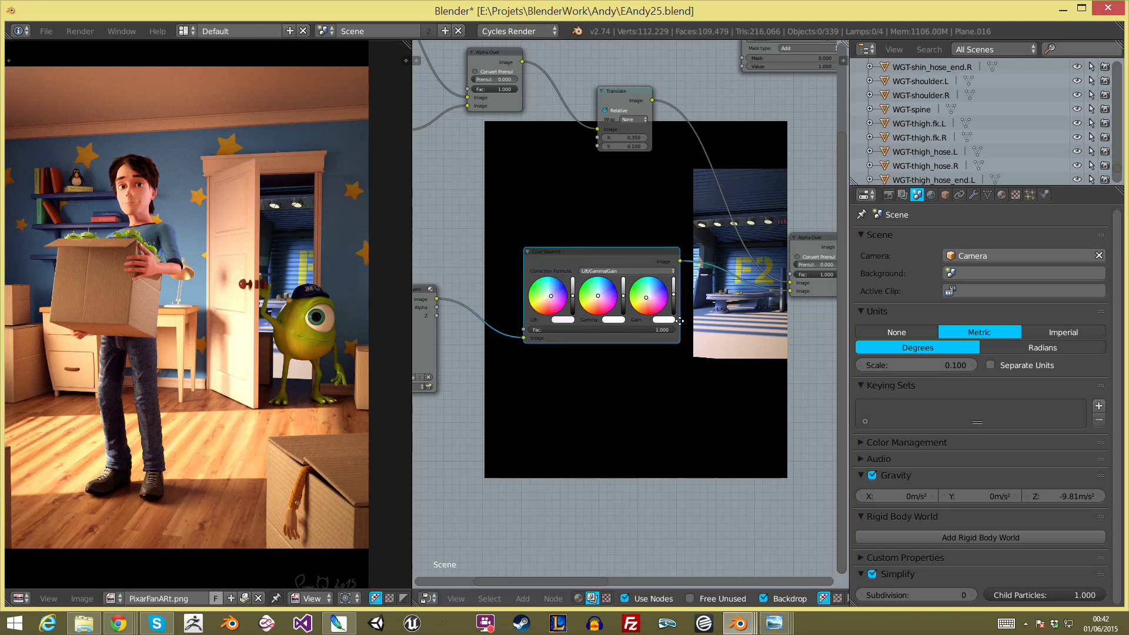
middle_click_drag(639, 300, 603, 305)
Step: Center the Sharpen node in the node editor and adjust the zoom around it
scroll(608, 341, "up", 1)
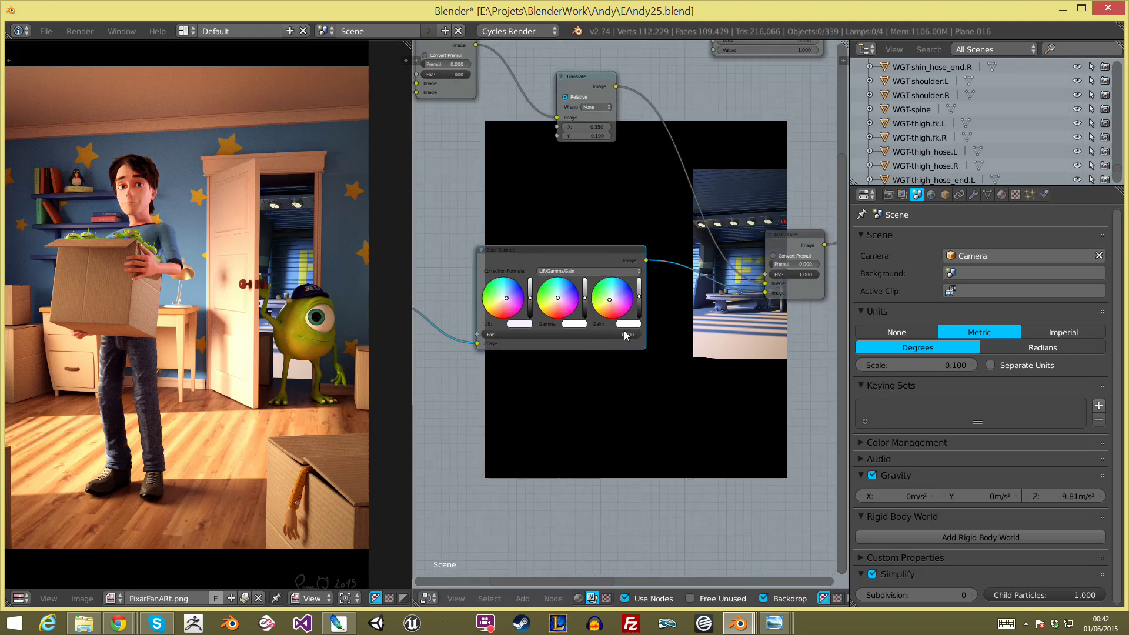
middle_click_drag(628, 339, 521, 360)
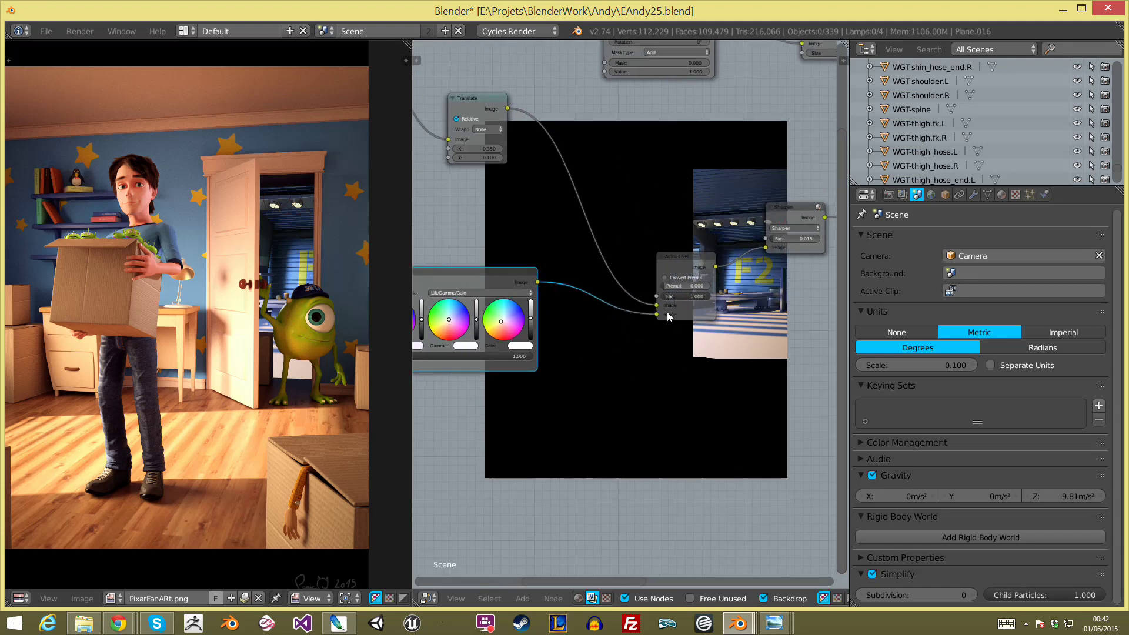
middle_click_drag(689, 250, 474, 291)
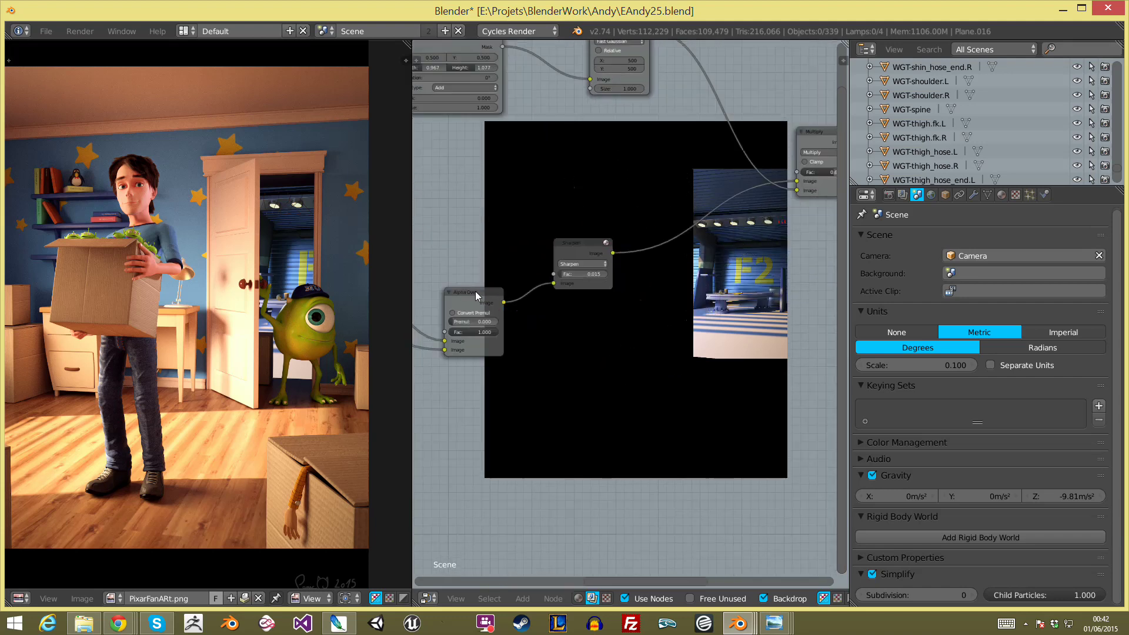
scroll(509, 255, "up", 2)
scroll(509, 261, "up", 1)
scroll(235, 353, "up", 4)
scroll(264, 382, "up", 1)
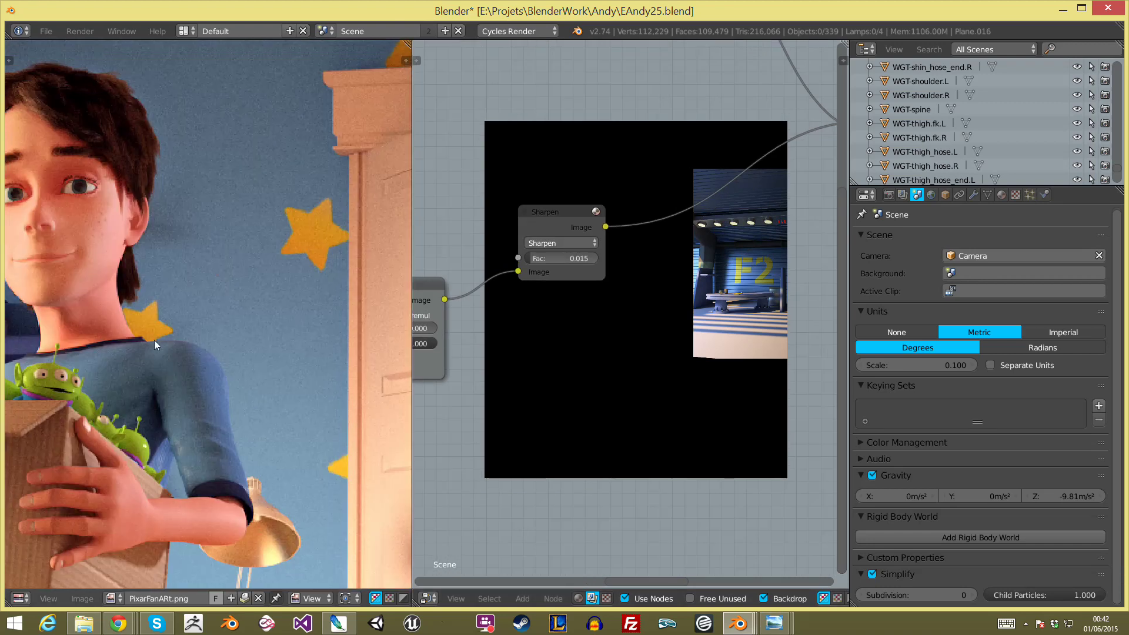
scroll(298, 413, "up", 6)
scroll(298, 413, "down", 1)
scroll(162, 317, "down", 3)
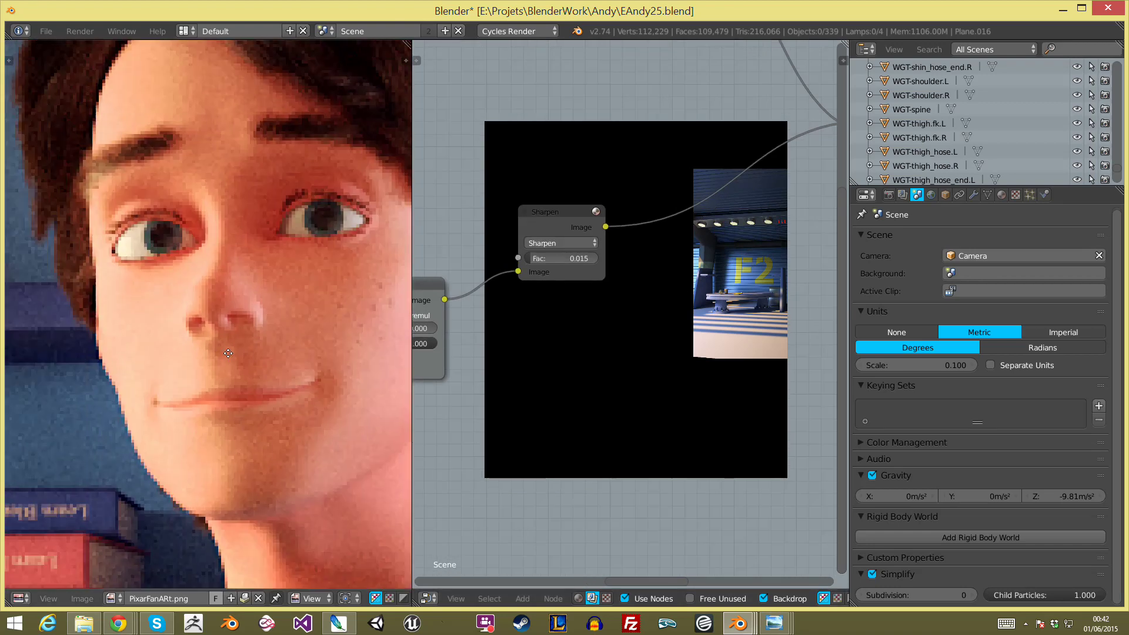
scroll(51, 393, "up", 3)
scroll(117, 294, "down", 2)
scroll(159, 205, "down", 1)
scroll(294, 306, "down", 1)
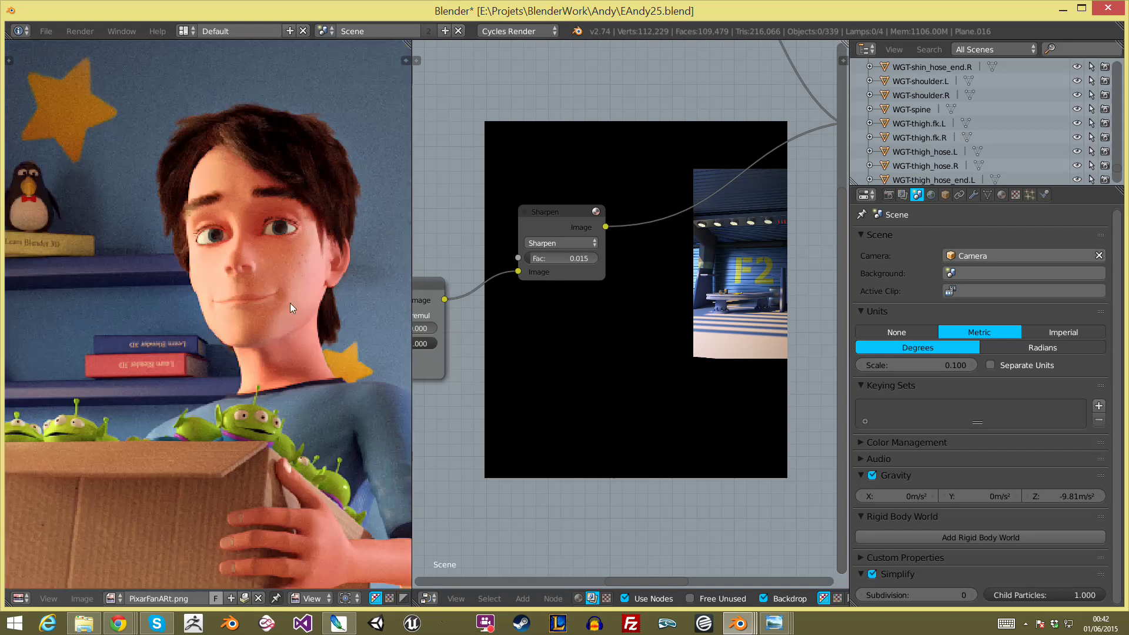
scroll(282, 359, "down", 2)
scroll(282, 360, "up", 1)
Step: Bring the Multiply node into view and select the Blur node
mouse_move(640, 224)
middle_mouse_down()
mouse_move(837, 362)
mouse_move(749, 281)
middle_mouse_up()
scroll(749, 280, "down", 2)
scroll(447, 227, "down", 2)
middle_click_drag(672, 299, 694, 292)
scroll(695, 292, "up", 1, "ctrl")
scroll(651, 290, "up", 3, "ctrl")
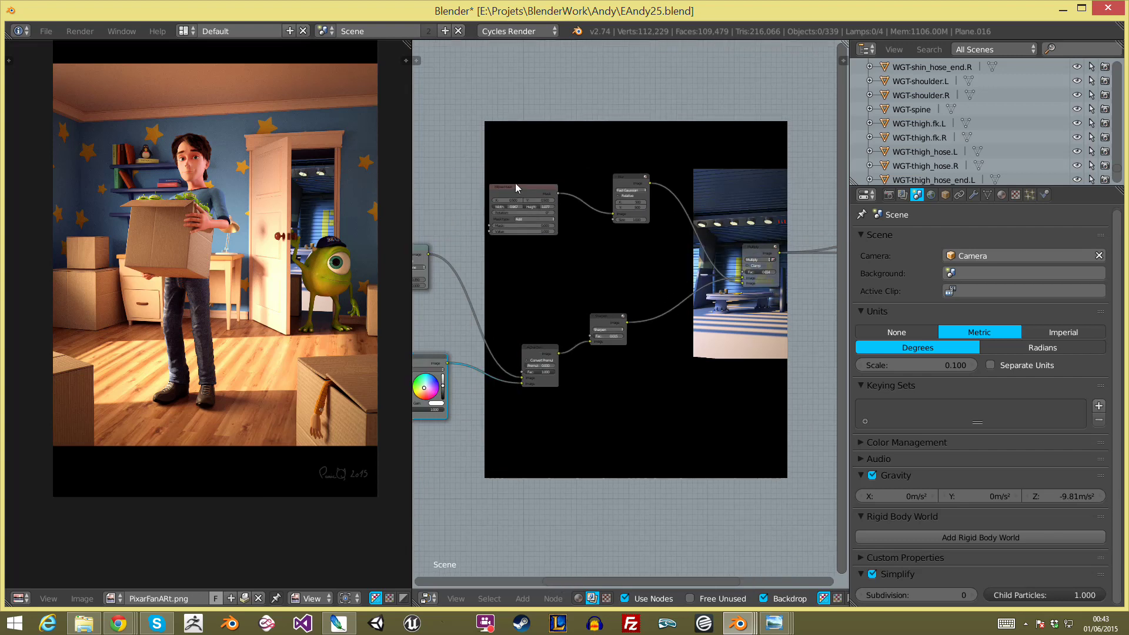
left_click(628, 189)
Step: Drag the Viewer node beside the Composite output node
scroll(636, 193, "up", 2)
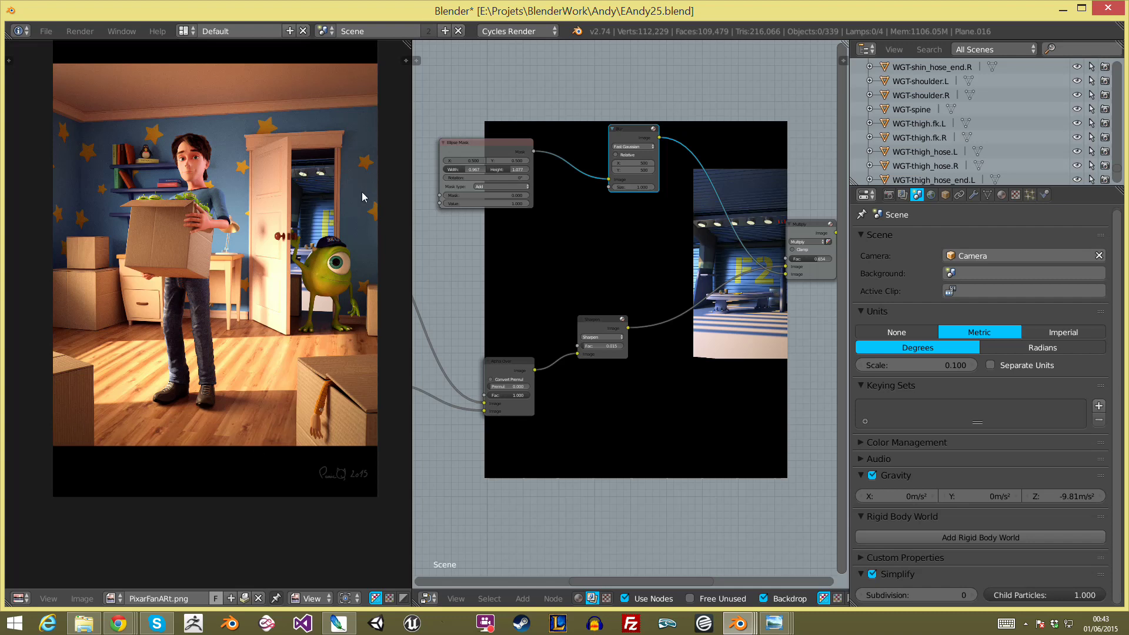
mouse_move(529, 282)
middle_mouse_down()
mouse_move(744, 265)
mouse_move(717, 234)
middle_mouse_up()
left_click_drag(694, 162, 630, 151)
middle_click_drag(639, 204, 759, 180)
scroll(167, 179, "up", 3)
scroll(225, 128, "down", 2)
scroll(264, 125, "down", 1)
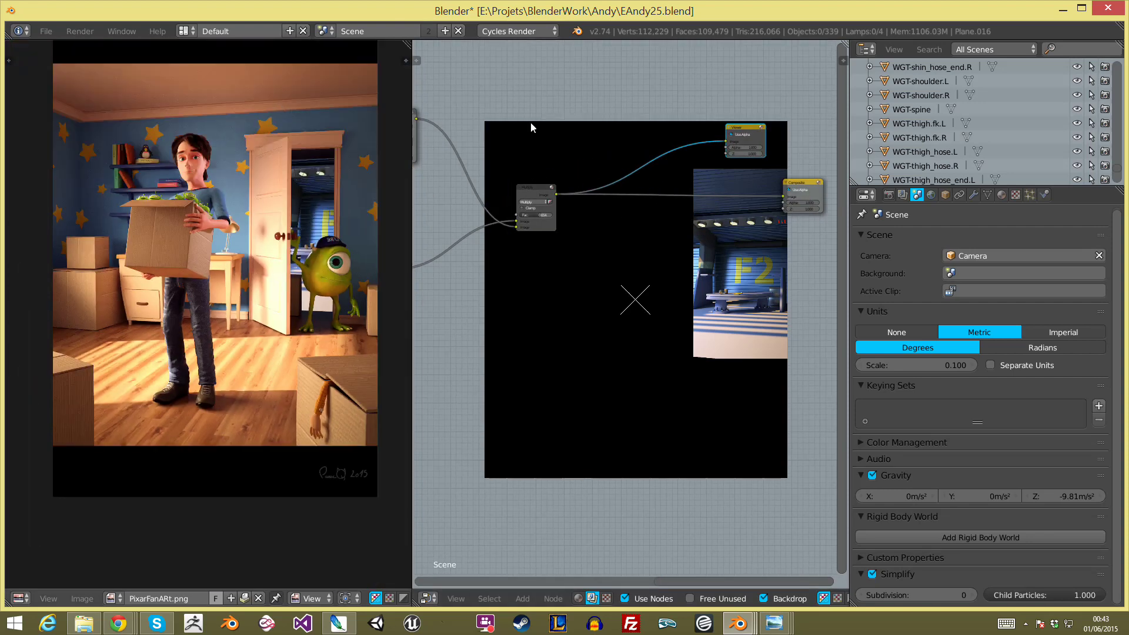
Step: Maximize the node editor, then fit and re-center the whole render in the image view
key("ctrl+Up")
key("ctrl+Up")
scroll(206, 241, "up", 2)
scroll(220, 317, "up", 1)
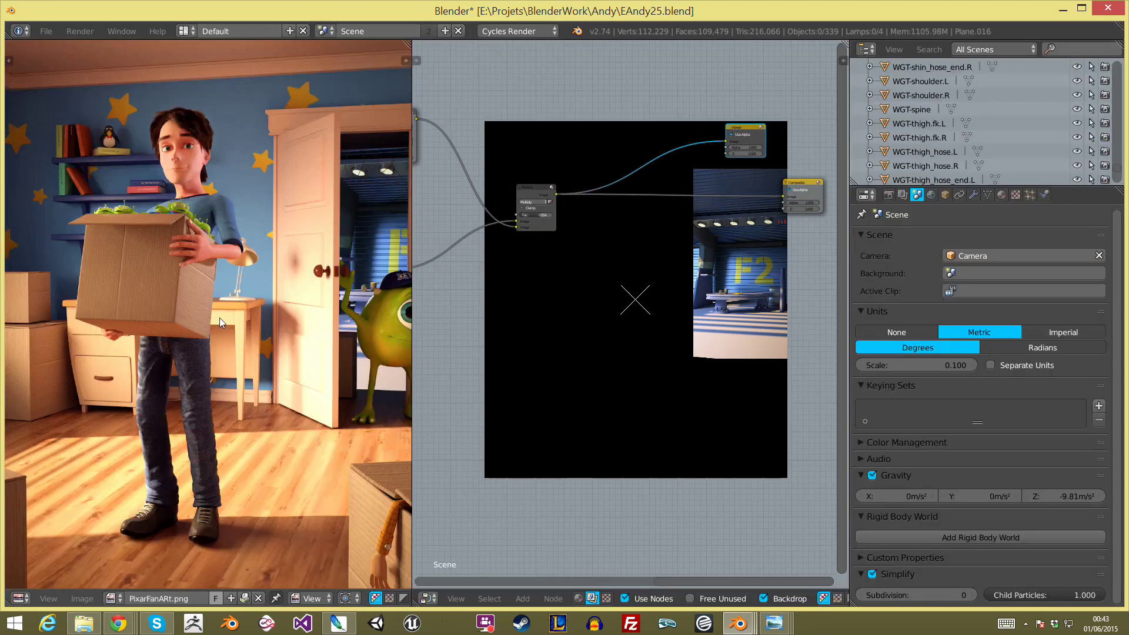
scroll(218, 205, "down", 3)
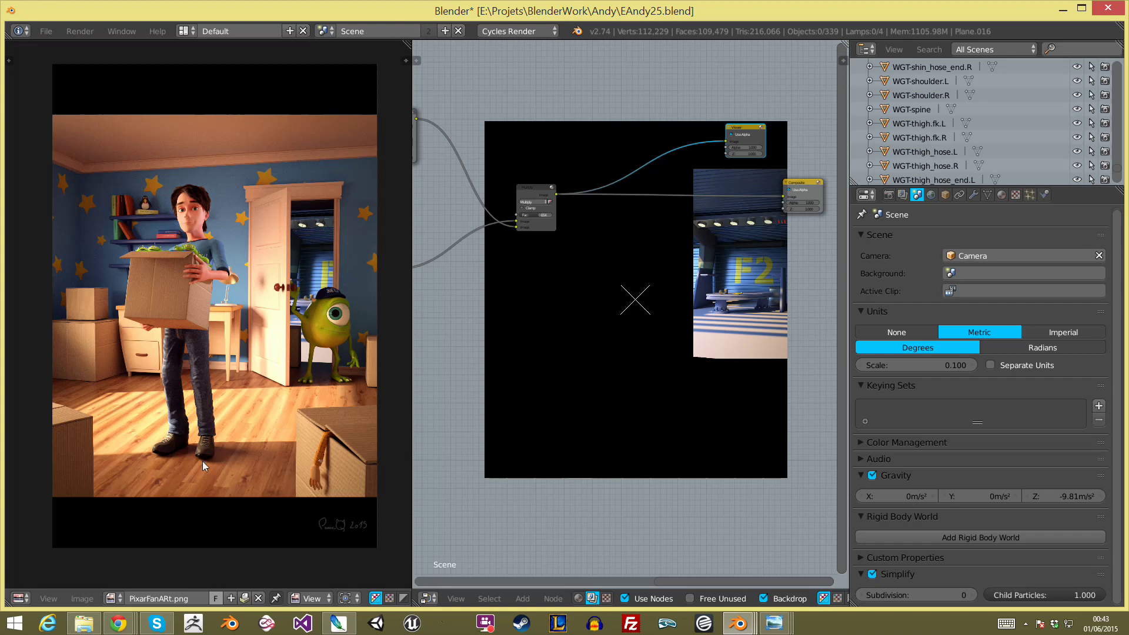
scroll(157, 256, "up", 4)
scroll(212, 305, "up", 1)
scroll(248, 348, "up", 2)
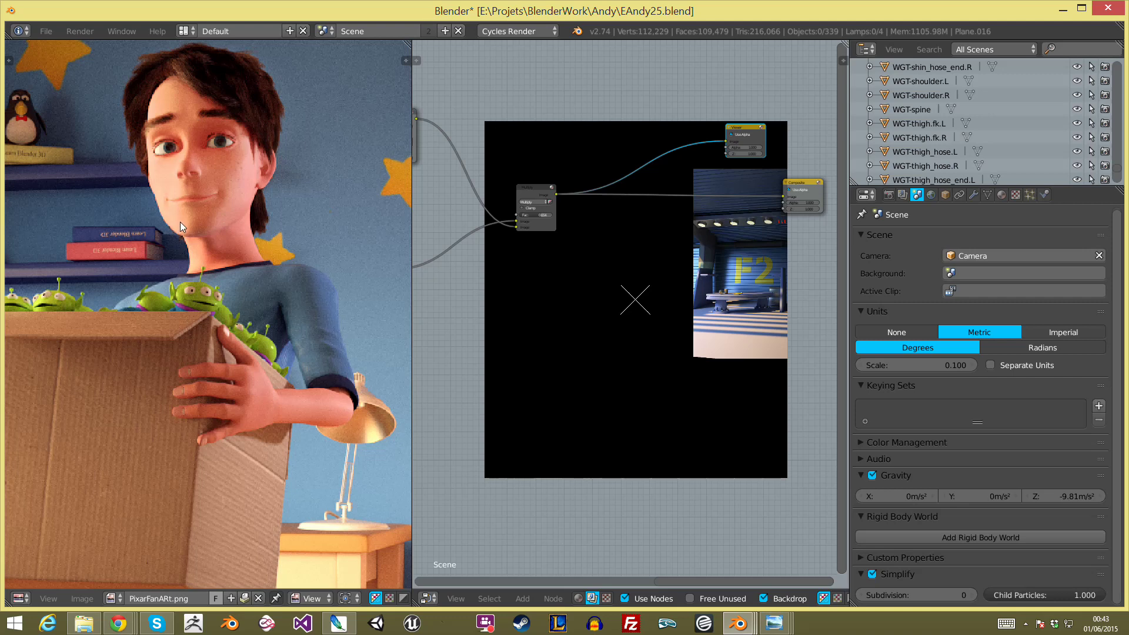
key("Home")
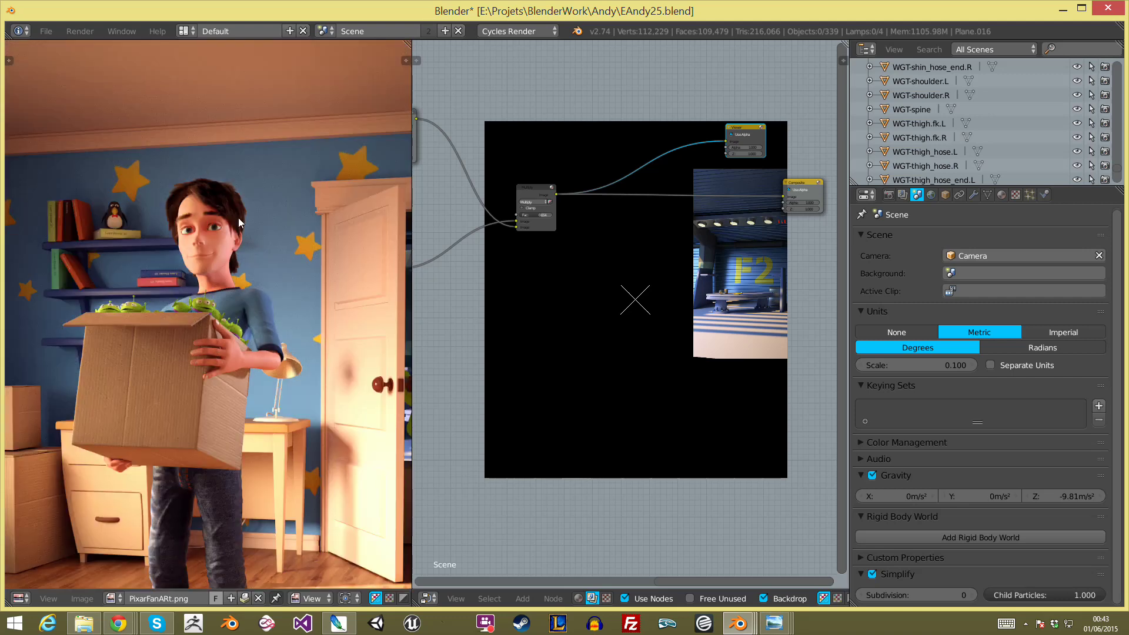
scroll(238, 217, "up", 3)
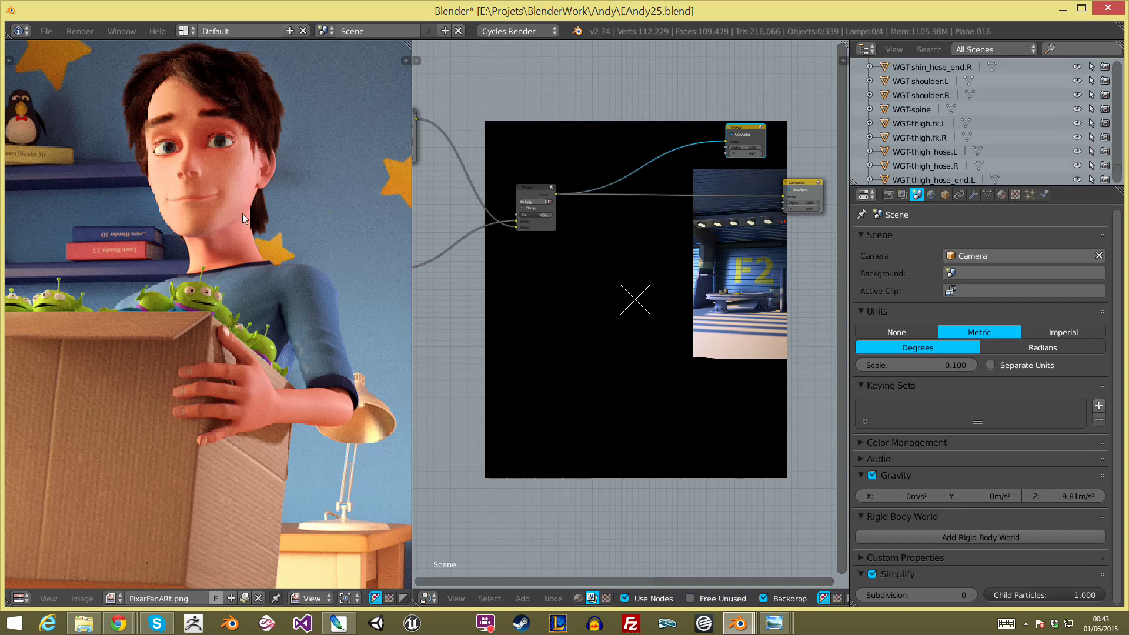
scroll(250, 200, "down", 2)
scroll(249, 200, "down", 2)
scroll(249, 199, "down", 2)
mouse_move(285, 347)
middle_mouse_down()
mouse_move(280, 329)
mouse_move(269, 349)
middle_mouse_up()
Step: Switch the node area to UV/Image Editor and the left area to 3D View, centering the render
left_click(427, 598)
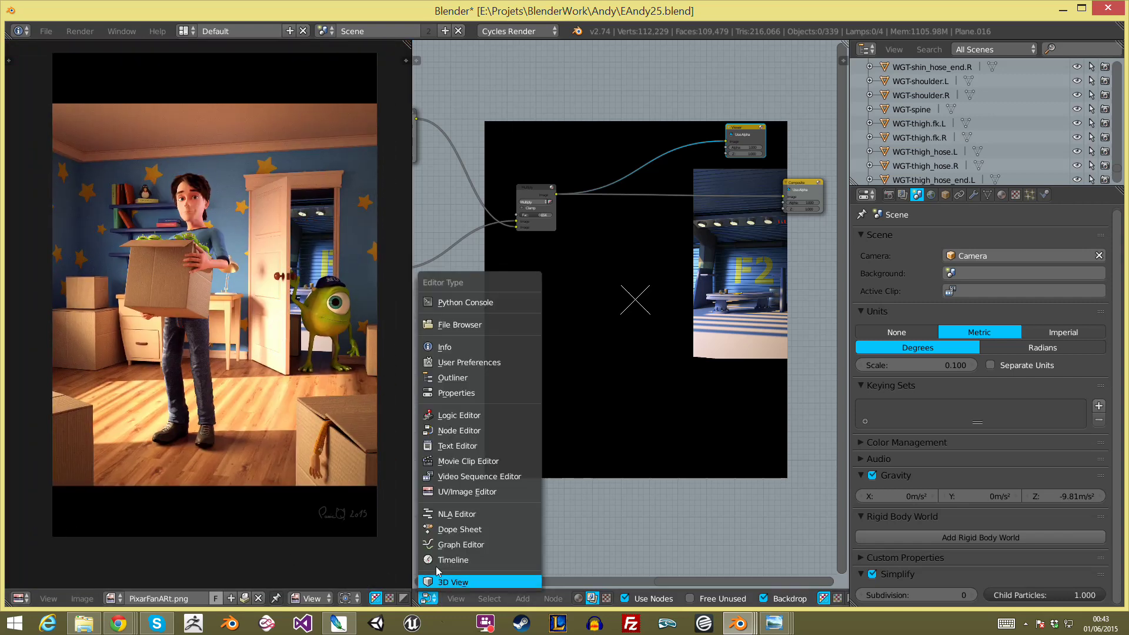
left_click(486, 491)
left_click(19, 597)
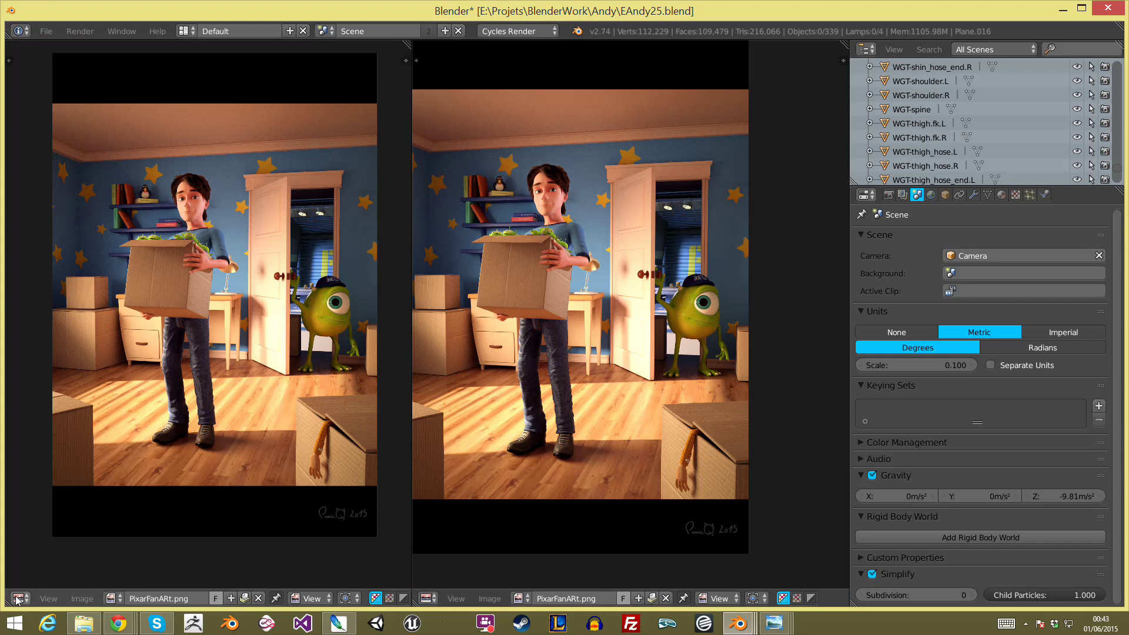
left_click(38, 582)
middle_click_drag(644, 352, 696, 341)
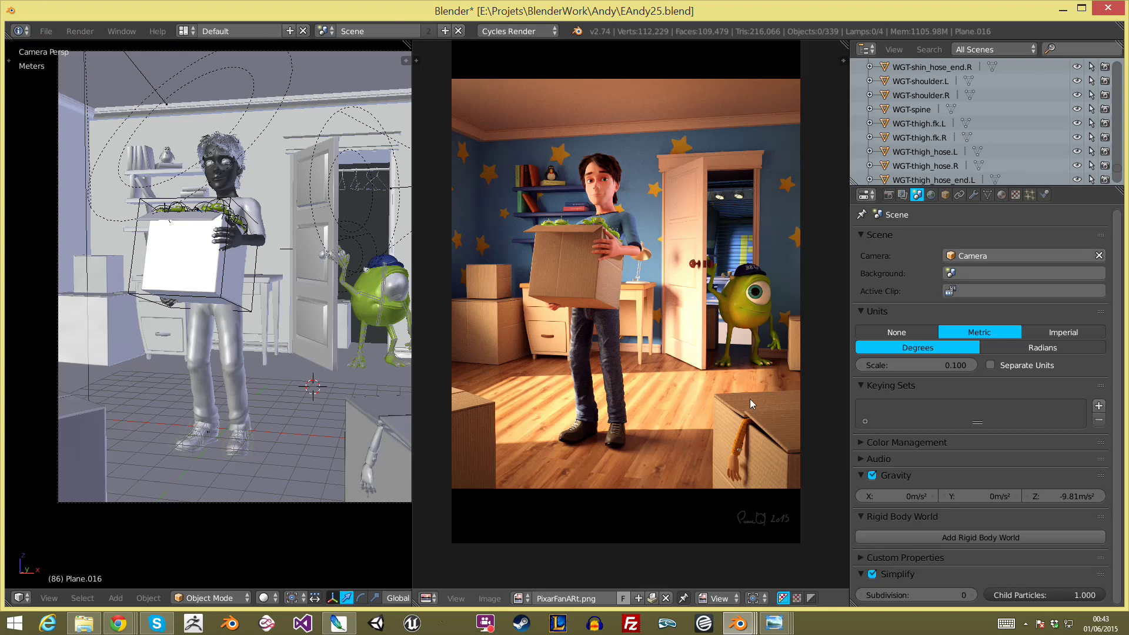
scroll(655, 386, "up", 4)
mouse_move(655, 386)
middle_mouse_down()
mouse_move(721, 509)
mouse_move(624, 341)
middle_mouse_up()
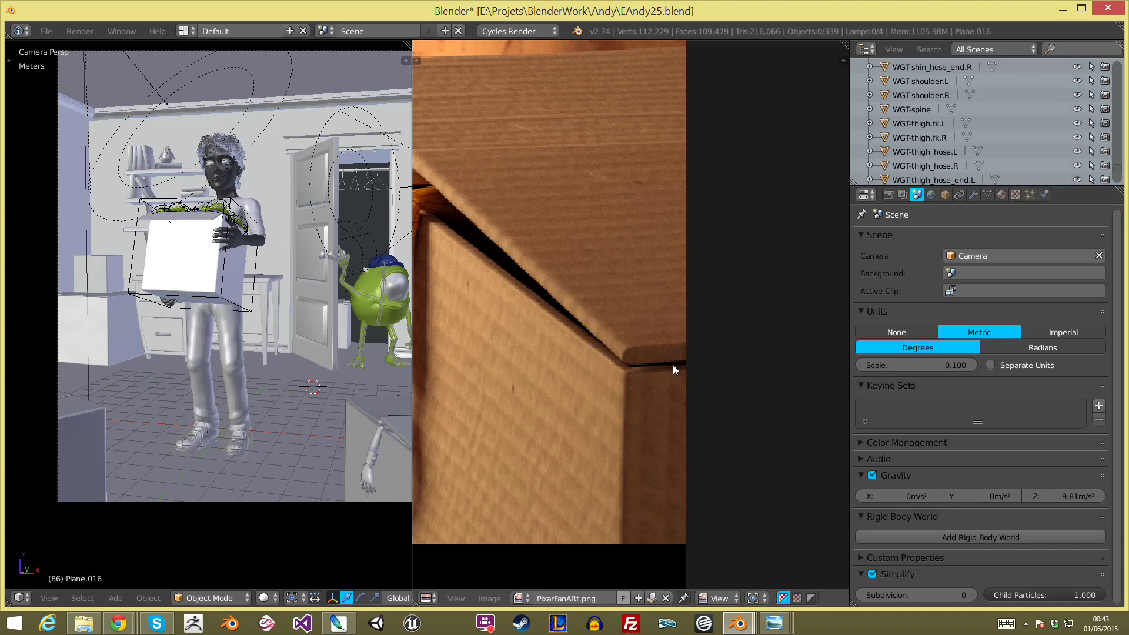
scroll(634, 381, "down", 3)
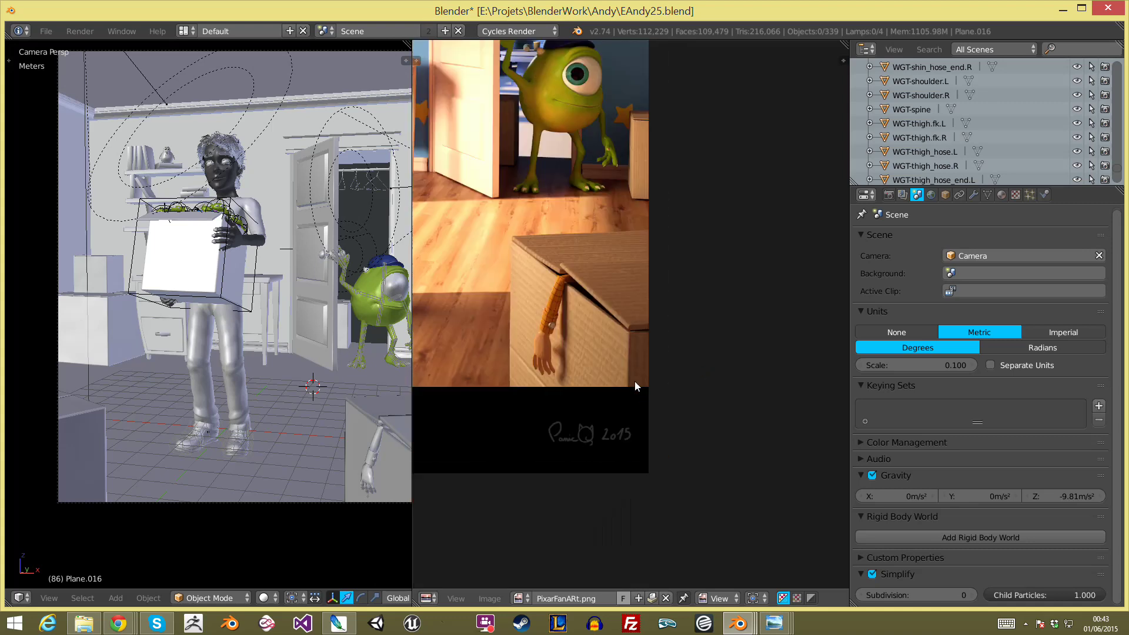
scroll(617, 380, "down", 2)
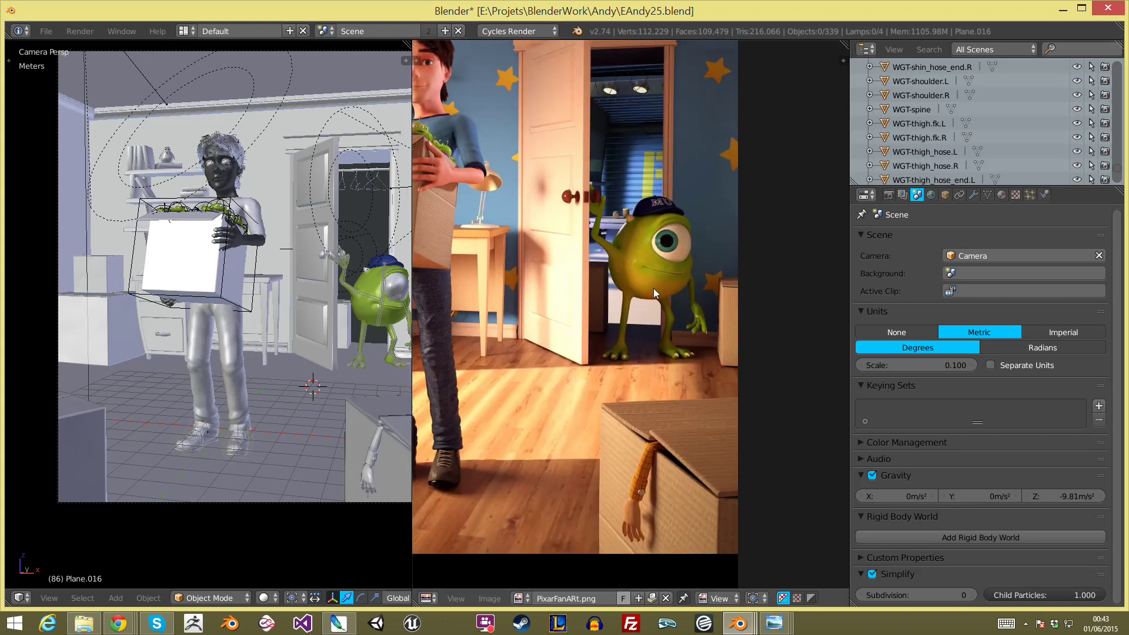
scroll(676, 318, "down", 2)
scroll(496, 252, "down", 1)
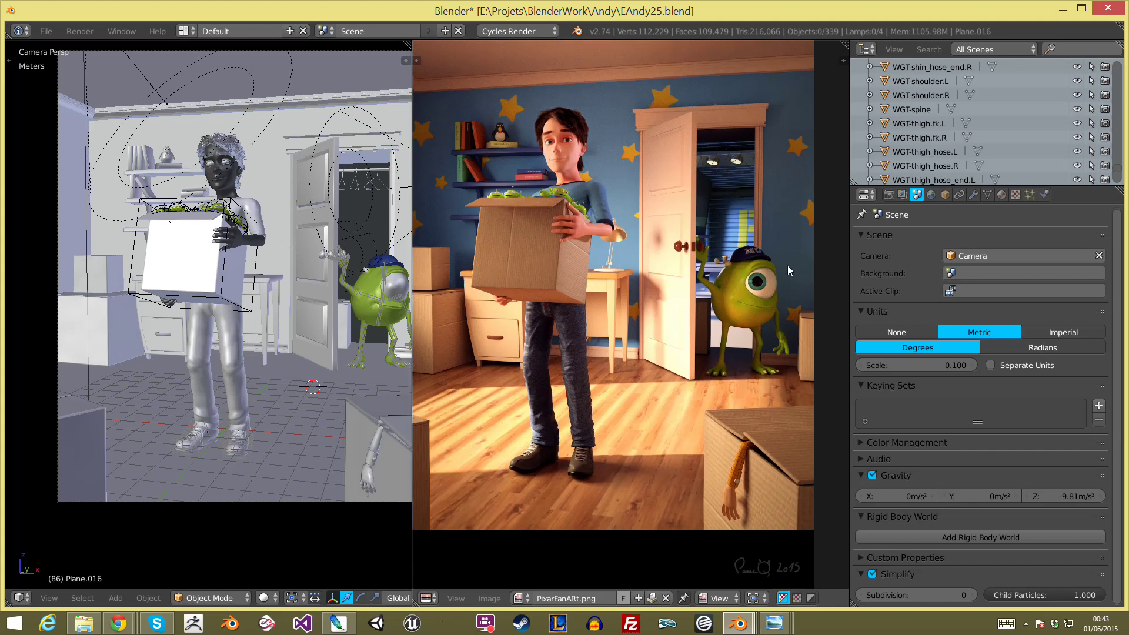
scroll(788, 270, "up", 5)
mouse_move(429, 141)
middle_mouse_down()
mouse_move(493, 266)
mouse_move(524, 260)
middle_mouse_up()
scroll(493, 265, "up", 2)
scroll(507, 167, "up", 5)
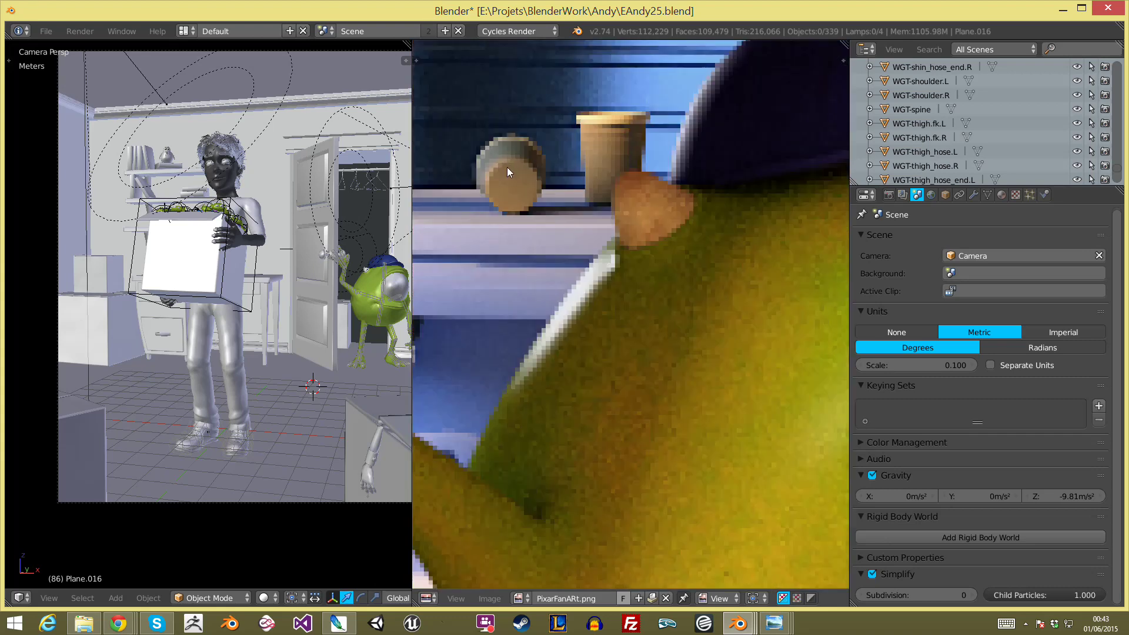
scroll(507, 167, "down", 3)
middle_click_drag(490, 69, 485, 98)
scroll(486, 97, "up", 4)
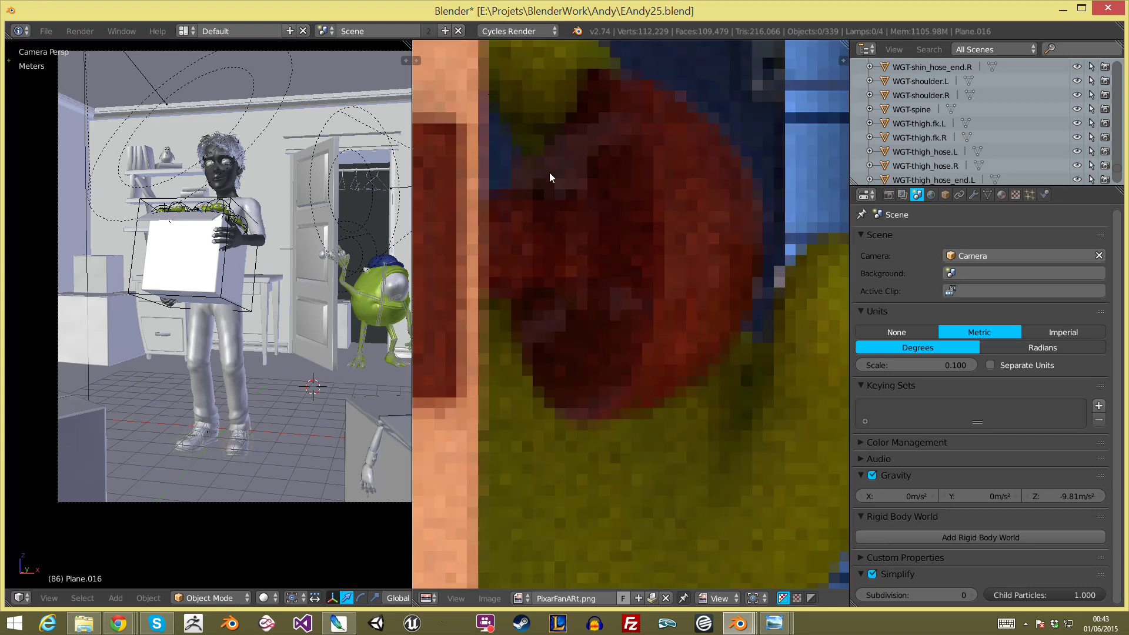
scroll(593, 221, "down", 4)
scroll(600, 221, "down", 2)
scroll(601, 221, "down", 2)
scroll(548, 445, "down", 2)
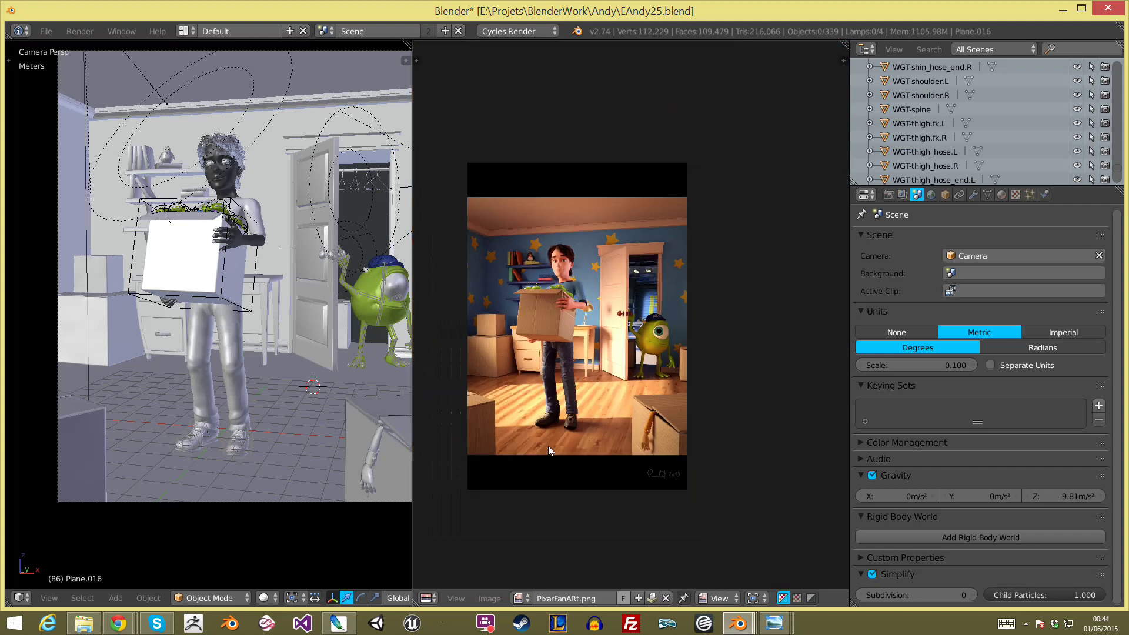
middle_click_drag(605, 403, 672, 369)
scroll(701, 352, "up", 1)
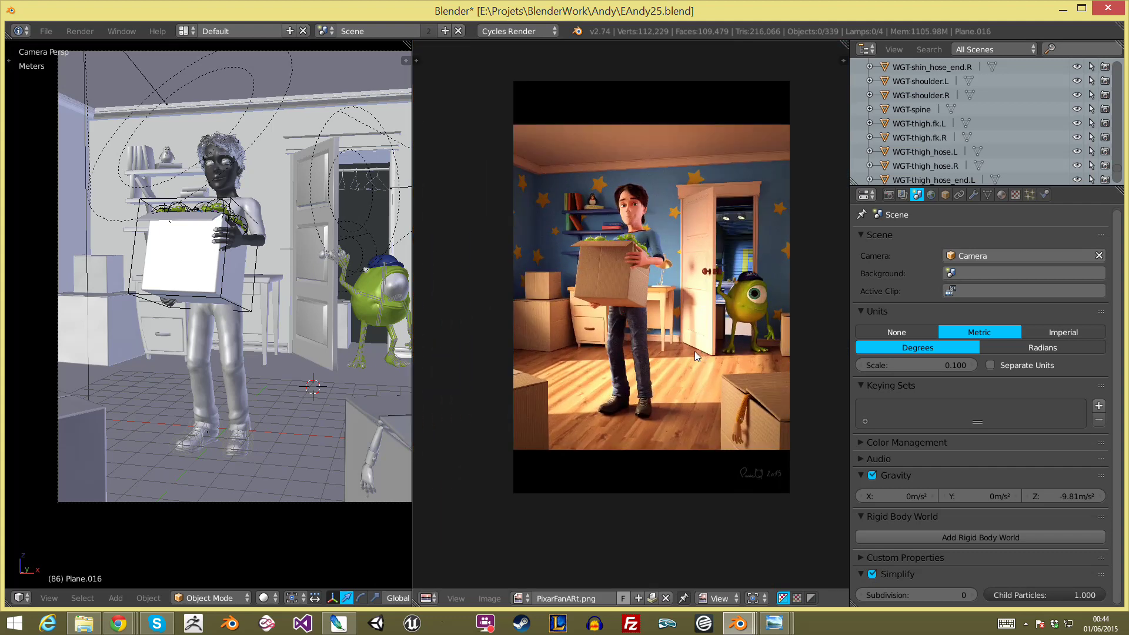
scroll(693, 350, "up", 1)
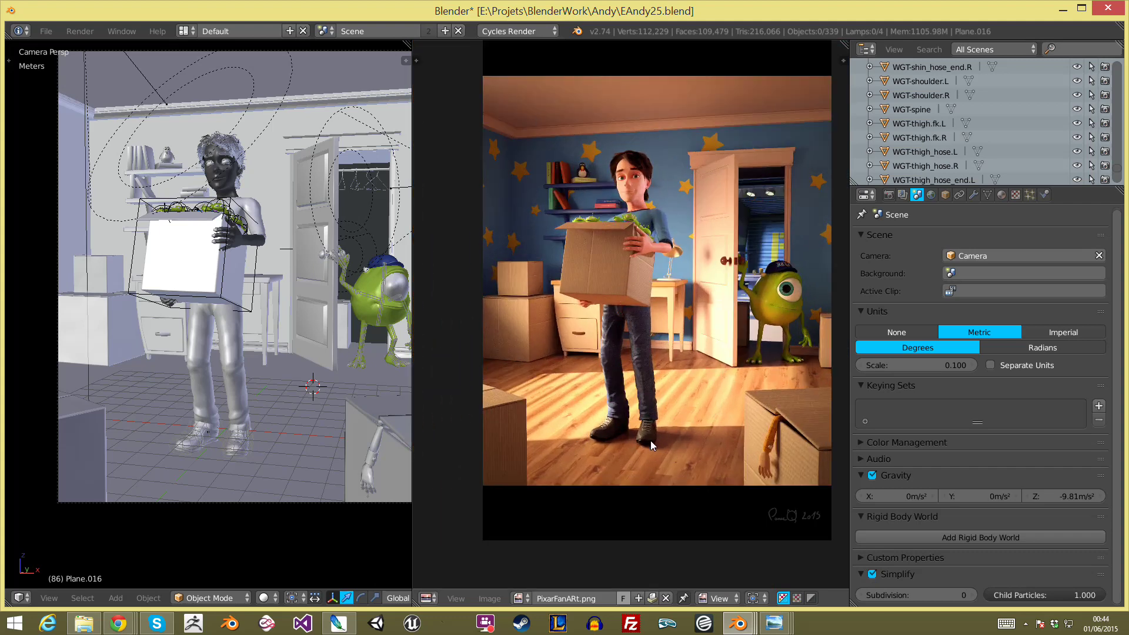
scroll(650, 439, "up", 3)
scroll(542, 269, "up", 2)
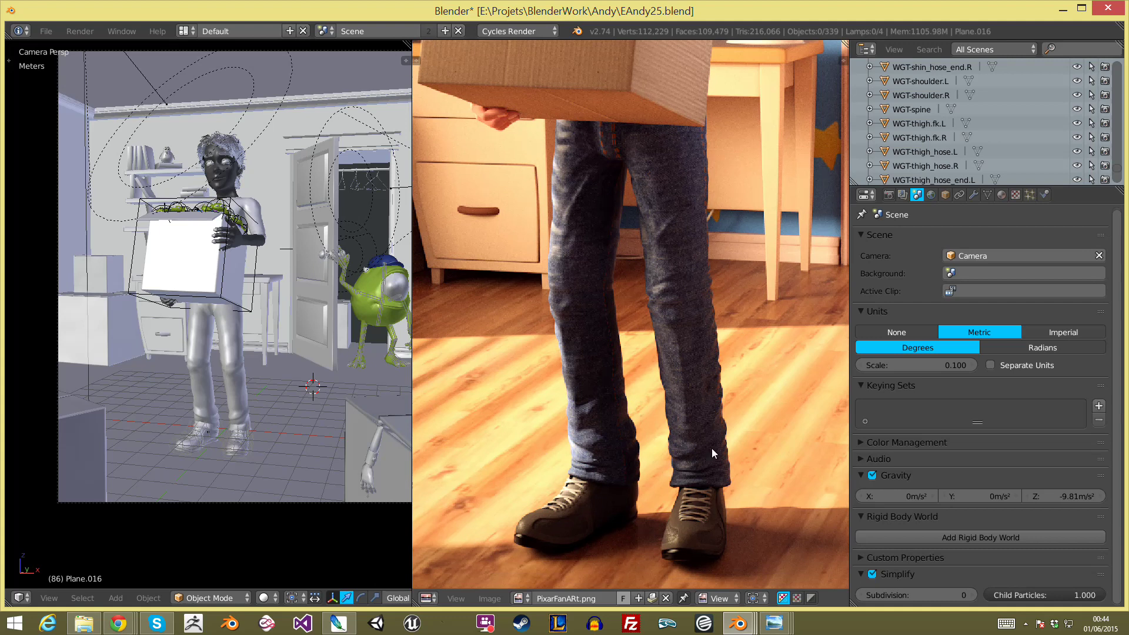
scroll(712, 435, "down", 2)
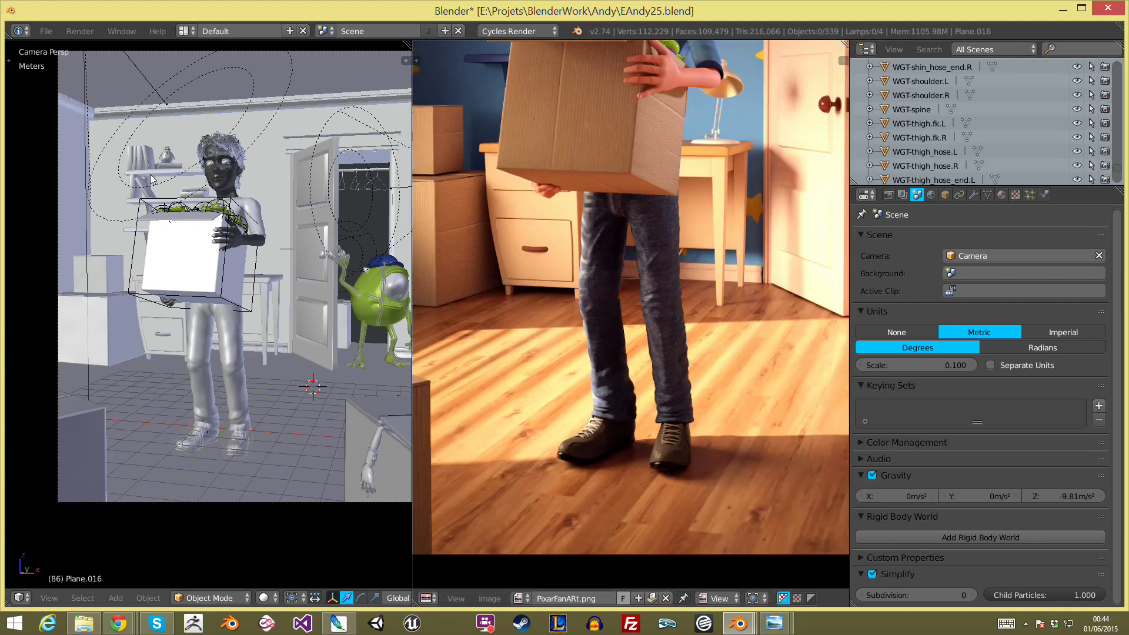
scroll(728, 319, "down", 5)
middle_click_drag(585, 241, 606, 294)
scroll(621, 327, "up", 6)
scroll(621, 327, "down", 3)
scroll(670, 378, "down", 2)
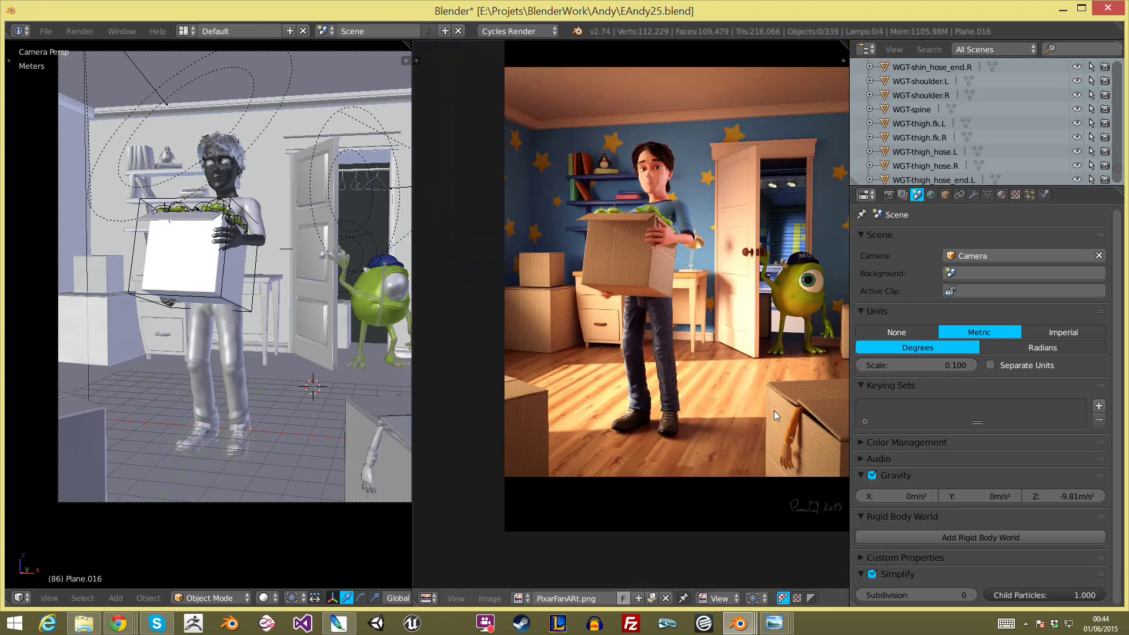
scroll(773, 410, "down", 1)
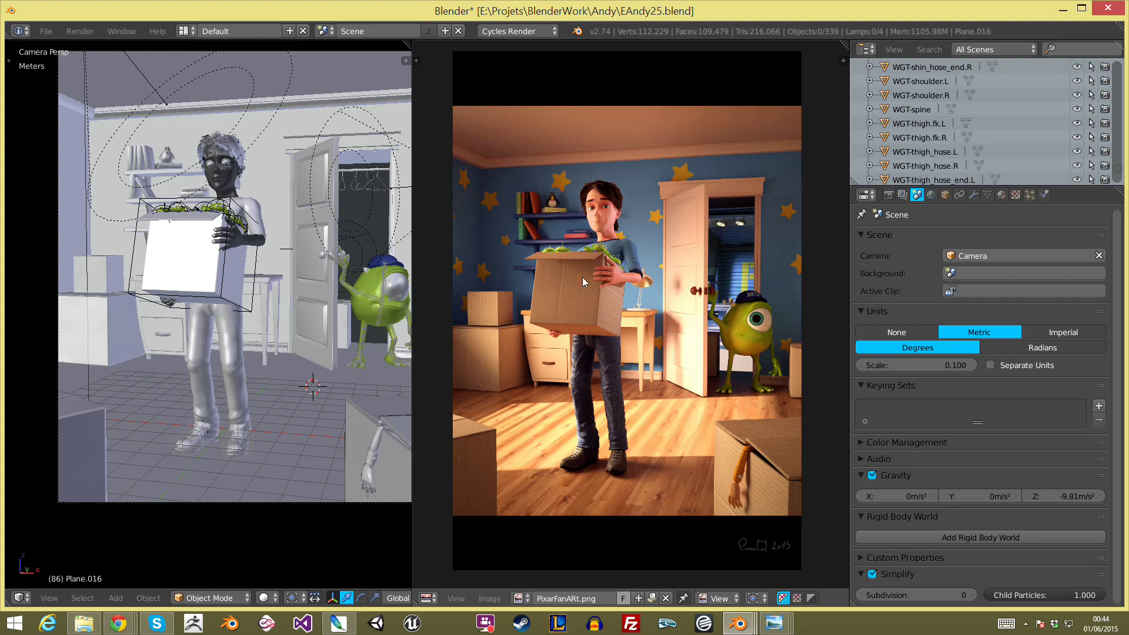
scroll(582, 276, "up", 9)
scroll(588, 294, "down", 5)
scroll(605, 298, "up", 3)
middle_click_drag(604, 297, 548, 224)
scroll(732, 414, "down", 1)
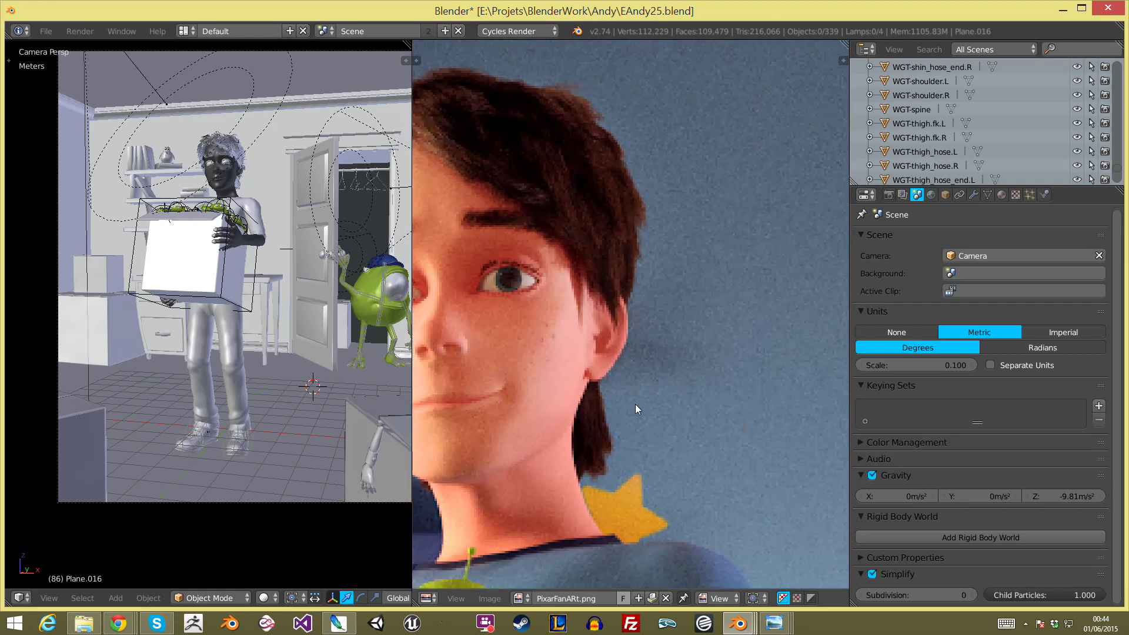
key("Home")
scroll(631, 432, "down", 3)
scroll(630, 432, "up", 2)
scroll(647, 412, "down", 1)
mouse_move(721, 373)
middle_mouse_down()
mouse_move(767, 301)
mouse_move(753, 318)
middle_mouse_up()
scroll(753, 334, "up", 3)
scroll(760, 324, "down", 3)
scroll(765, 298, "up", 1)
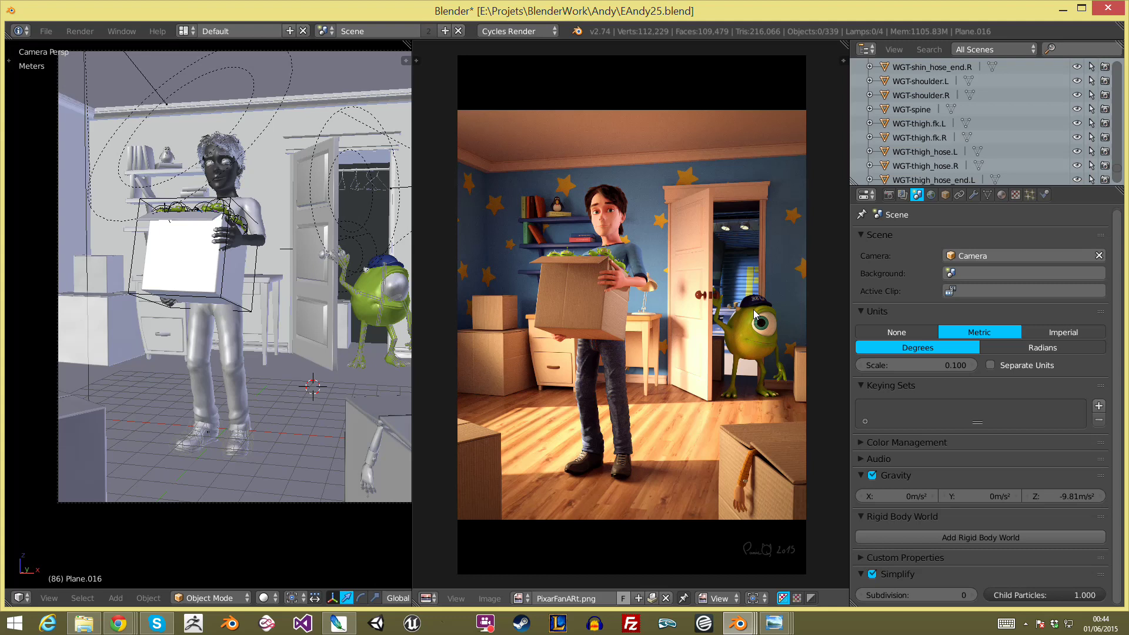
scroll(743, 291, "down", 2)
scroll(743, 290, "up", 2)
middle_click_drag(602, 353, 612, 333)
key("Home")
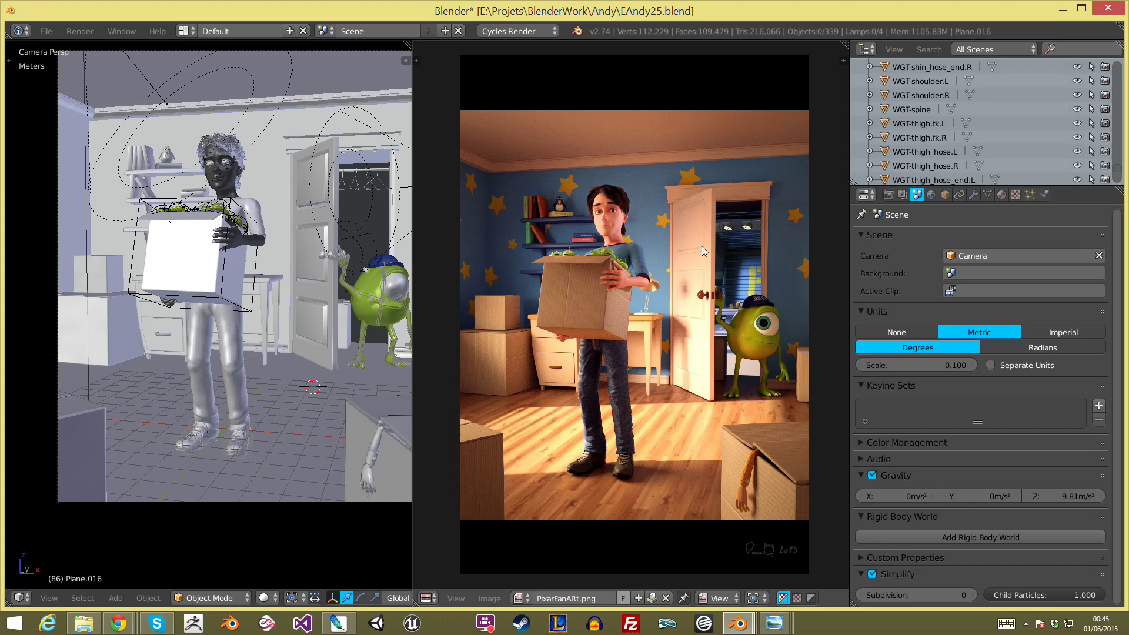
middle_click_drag(655, 237, 652, 236)
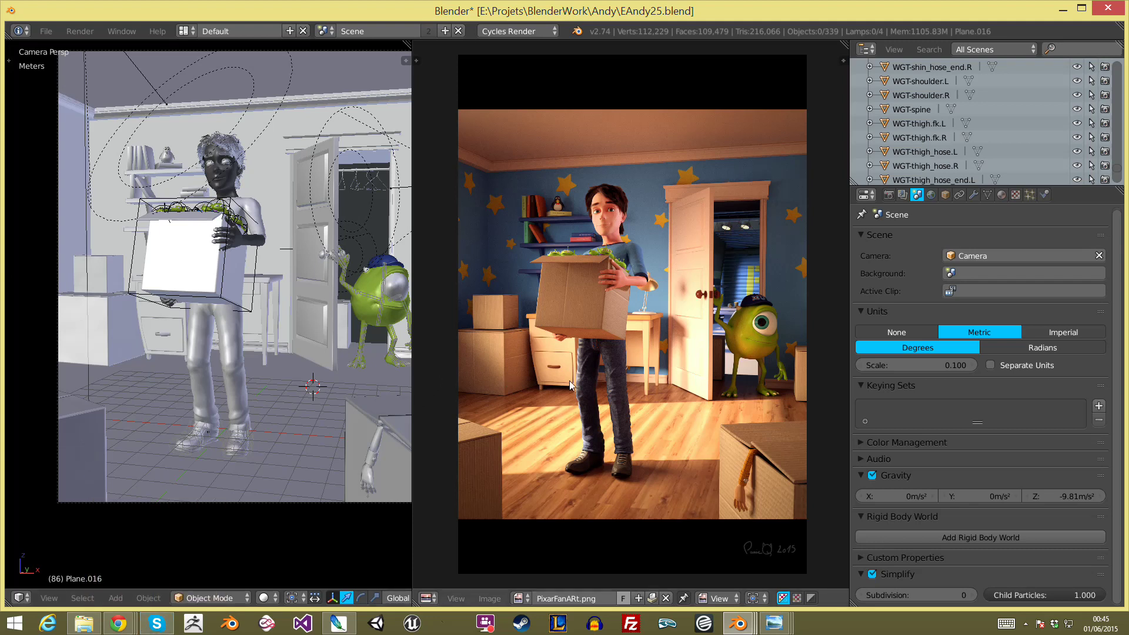
scroll(716, 322, "down", 1)
scroll(716, 321, "up", 1)
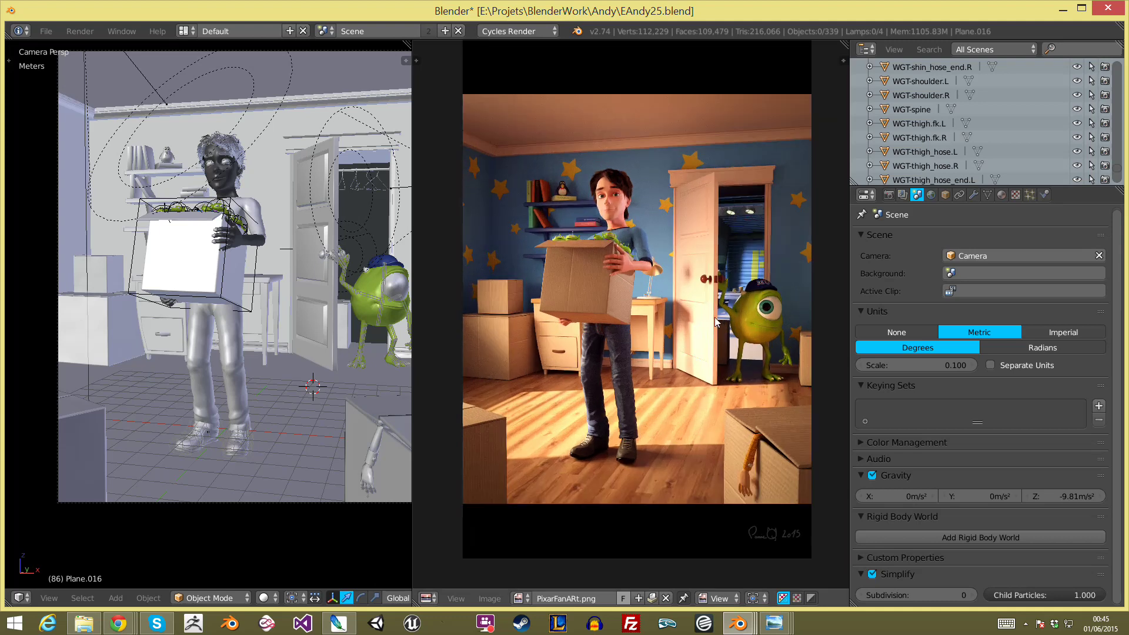
scroll(714, 321, "down", 1)
scroll(715, 321, "up", 1)
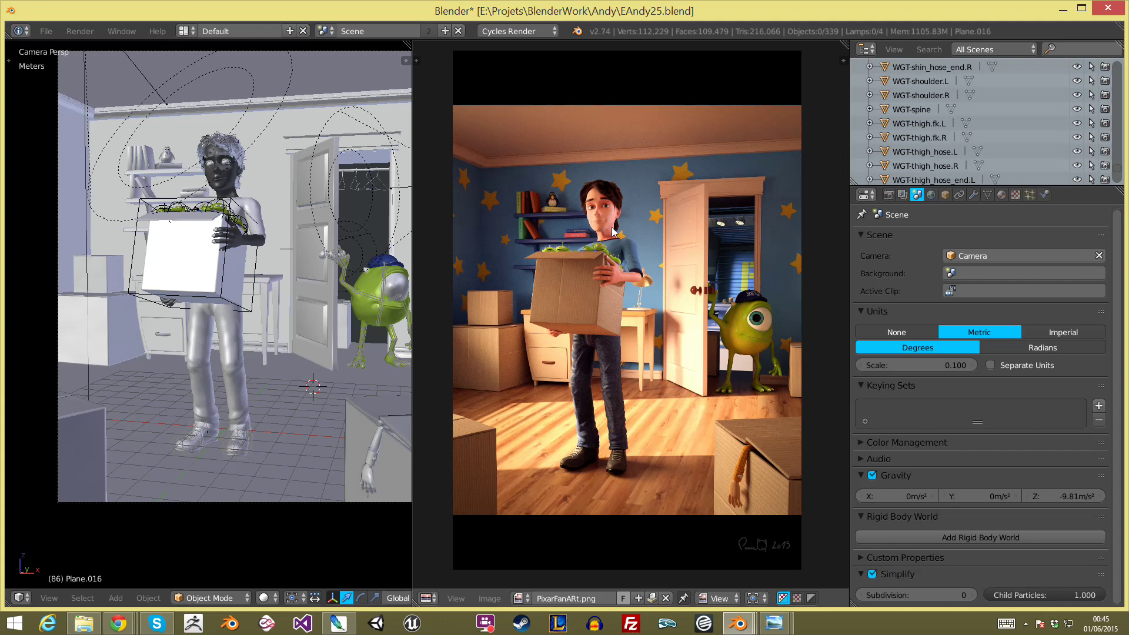
key("j")
key("j")
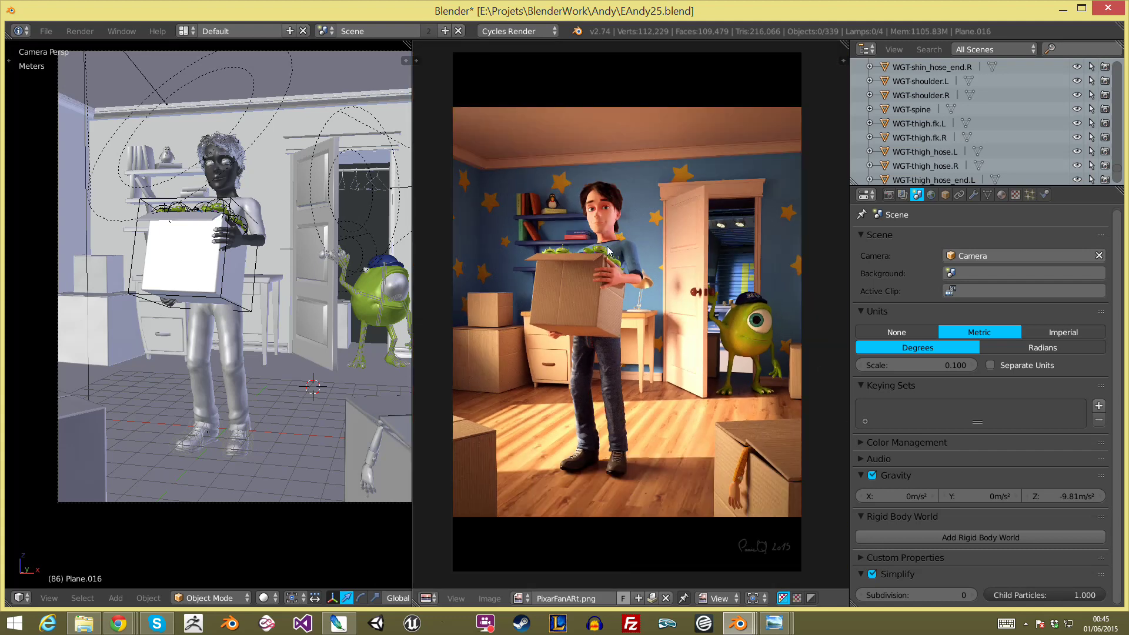